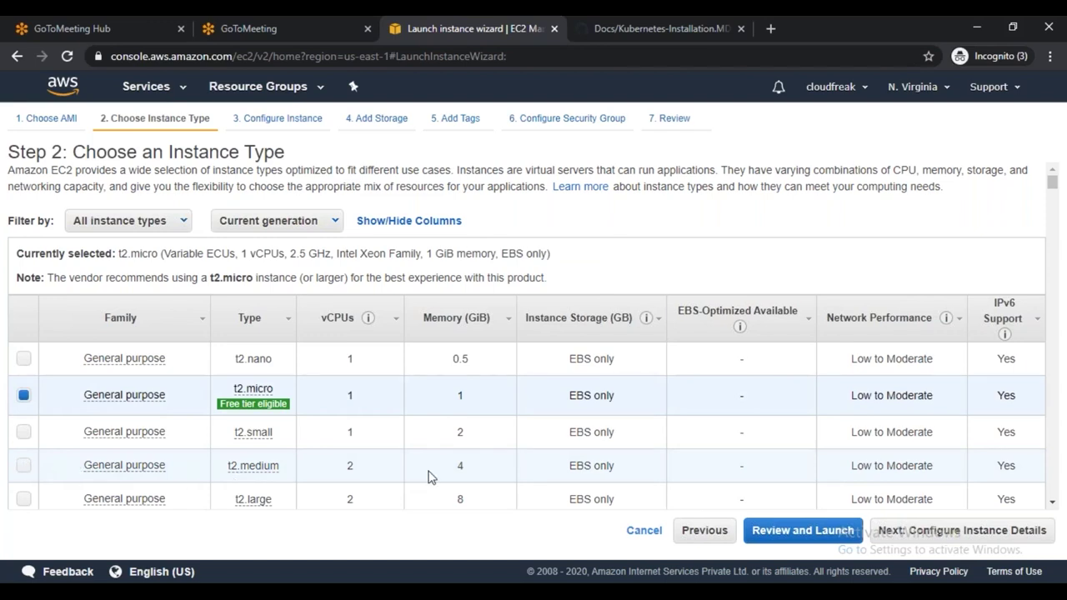
# Choose t2.medium, set the instance count to 3, and advance through storage to tags
pyautogui.click(428, 479)
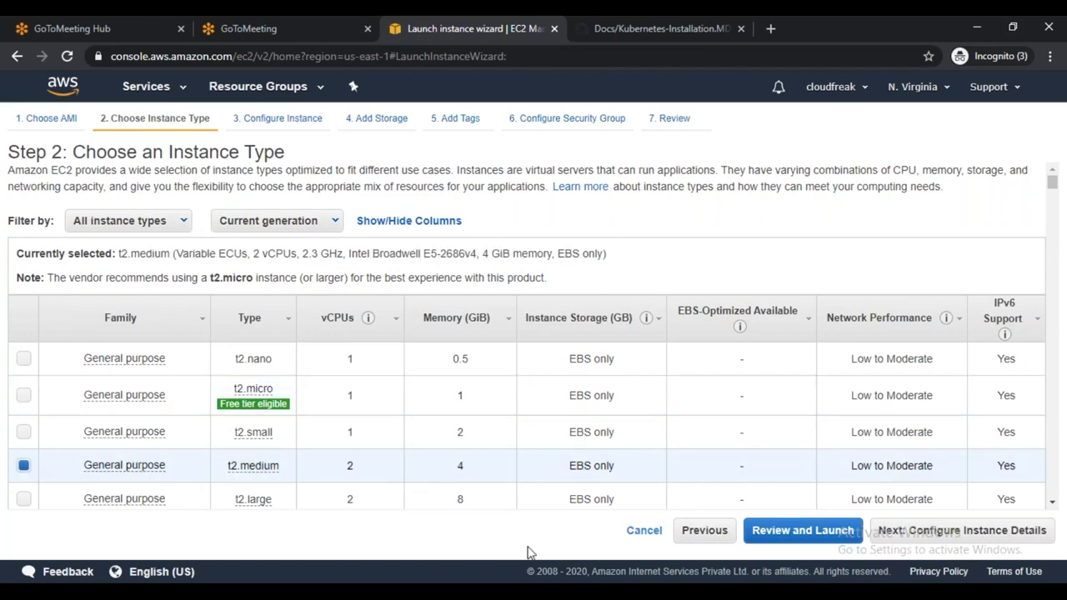
pyautogui.click(955, 534)
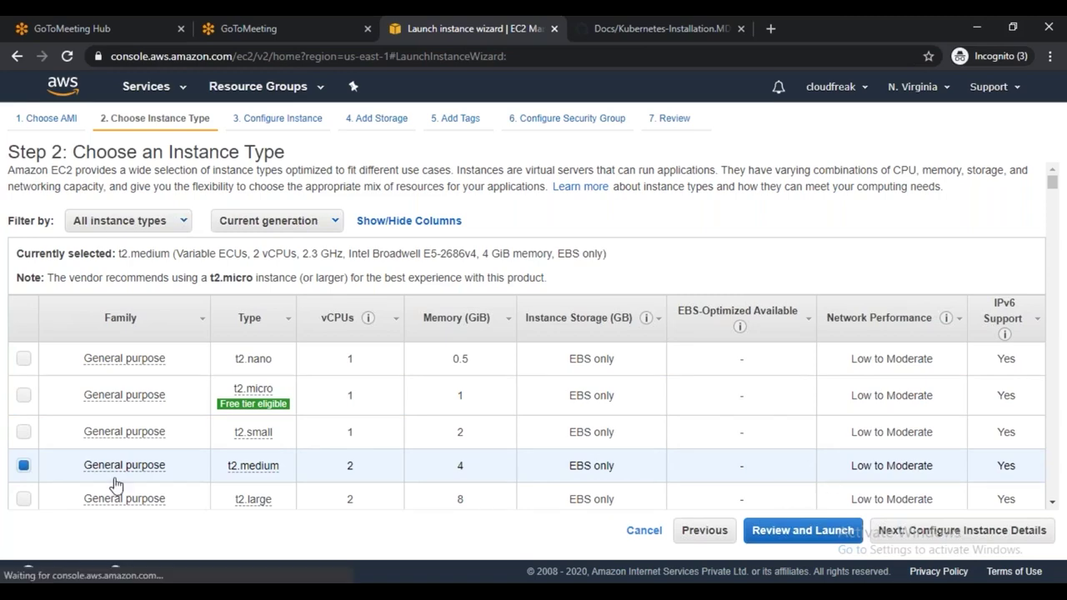
pyautogui.doubleClick(291, 216)
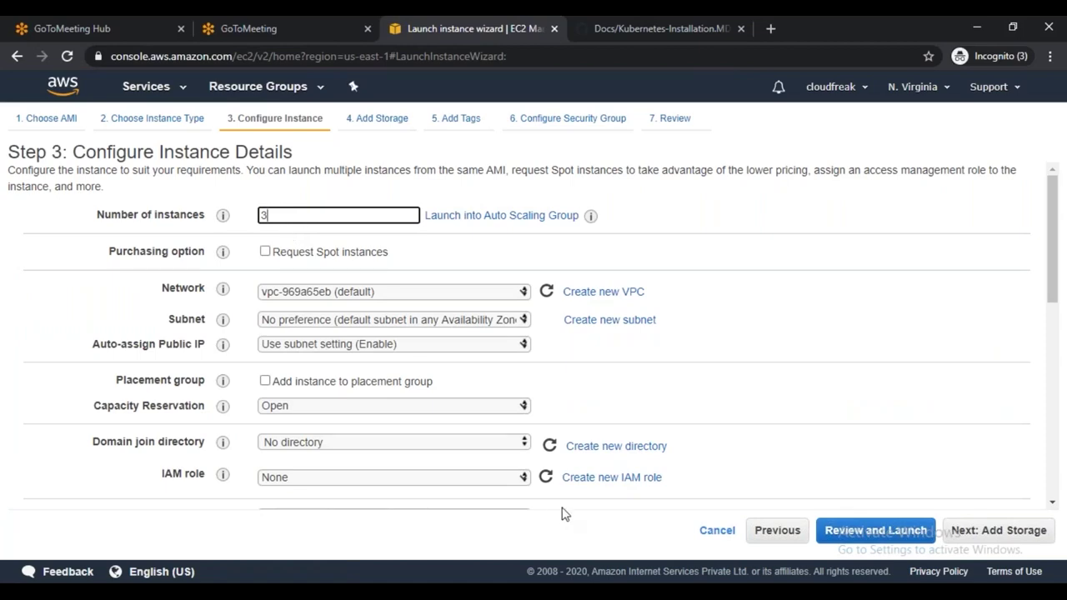
pyautogui.scroll(-2, 833, 483)
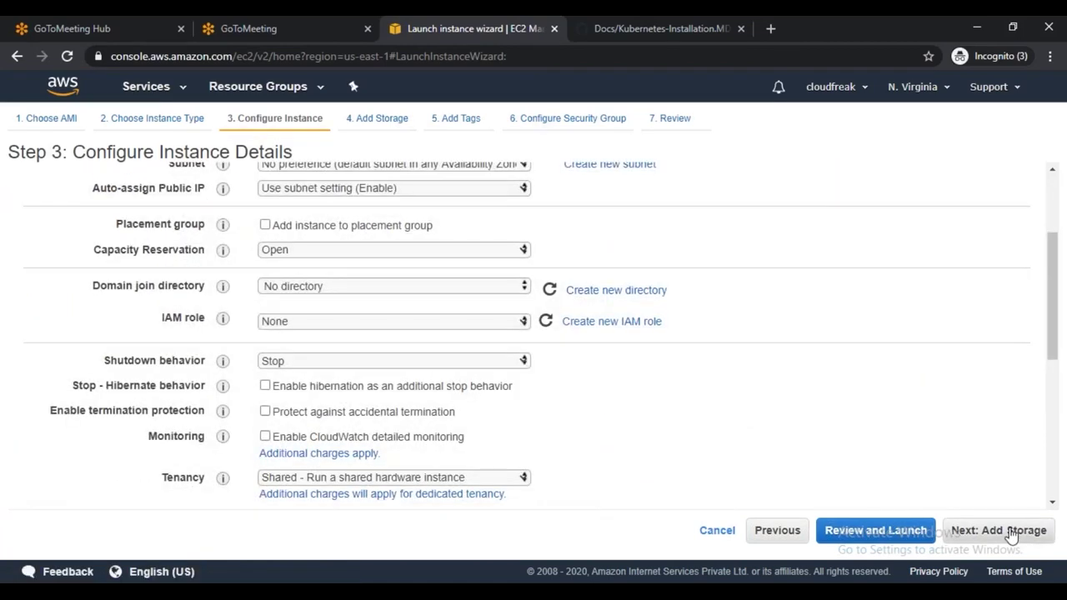
pyautogui.click(977, 531)
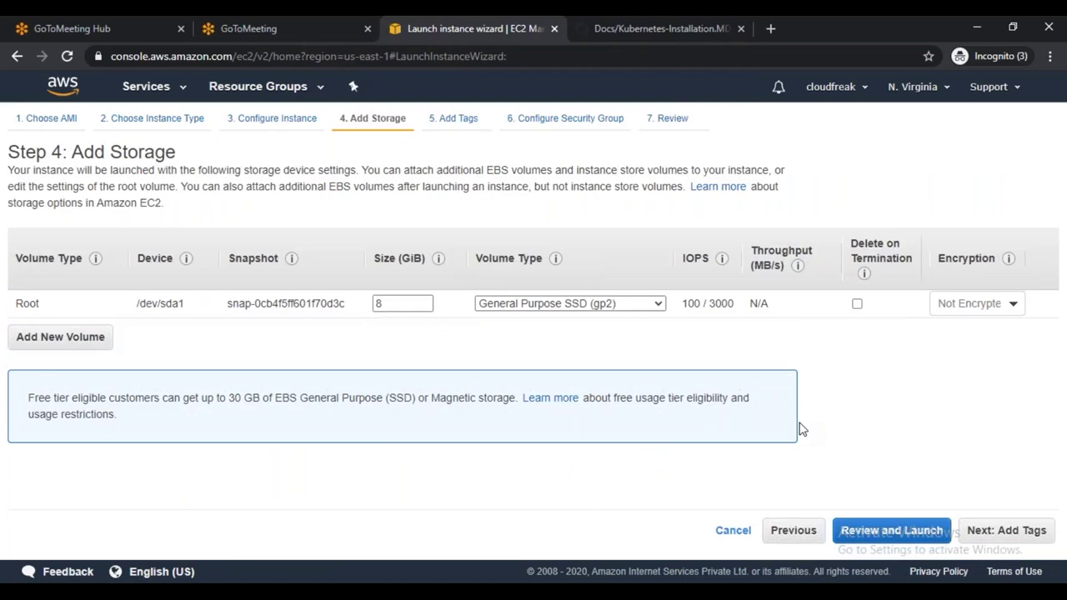
pyautogui.click(1009, 530)
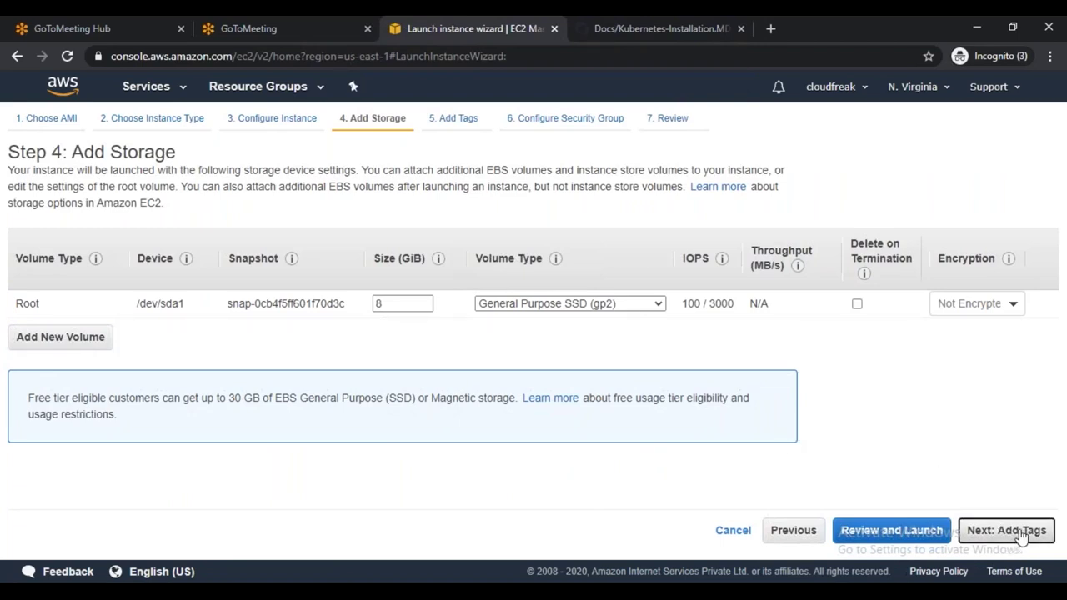
# Add a security group rule allowing All traffic from source 0.0.0.0/0
pyautogui.click(1007, 532)
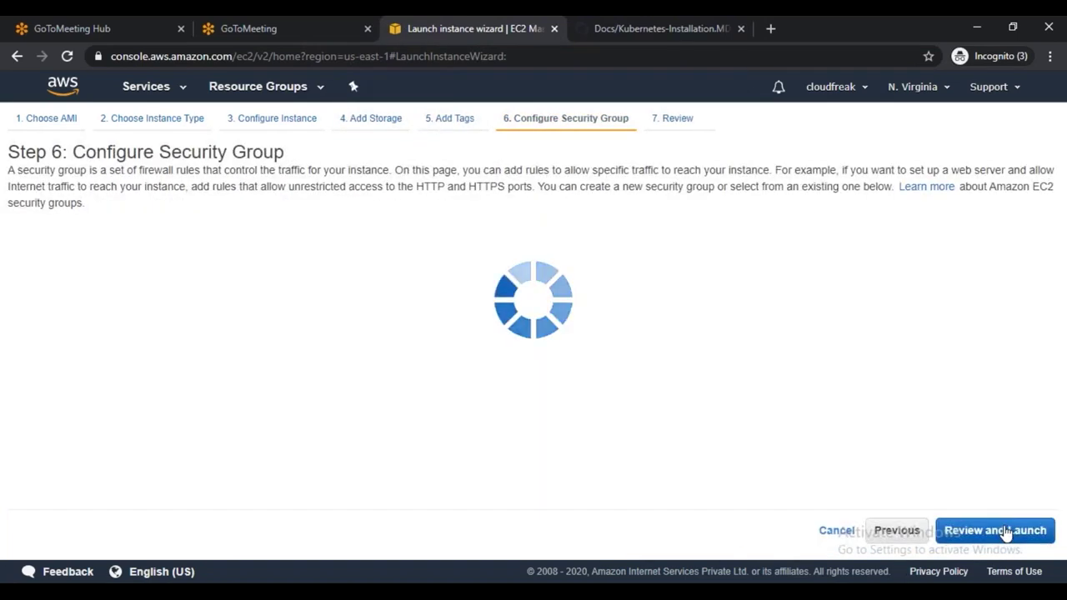
pyautogui.click(50, 398)
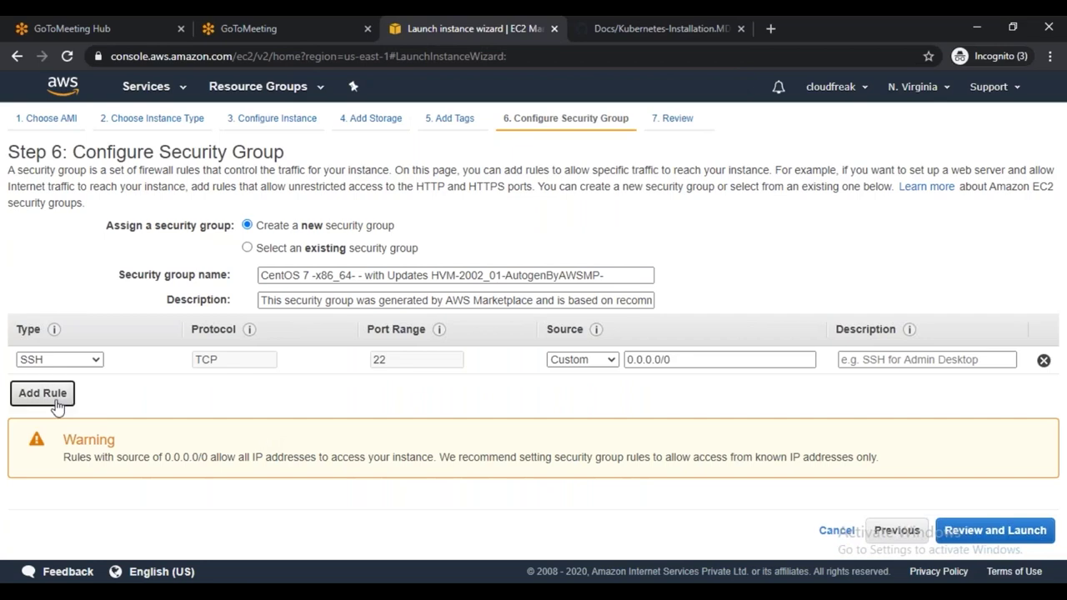
pyautogui.click(83, 387)
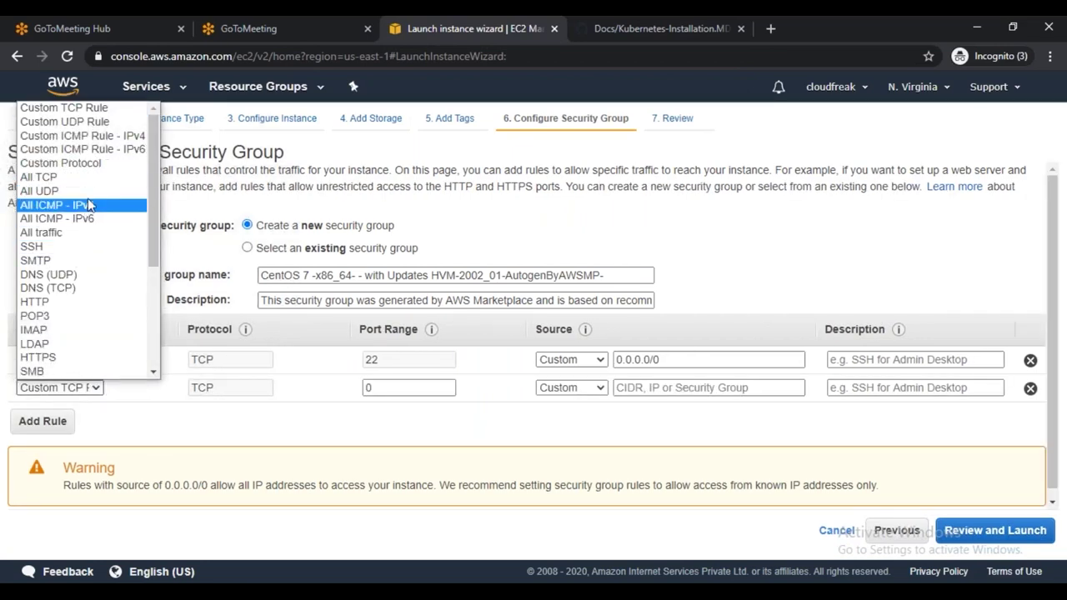
pyautogui.click(100, 232)
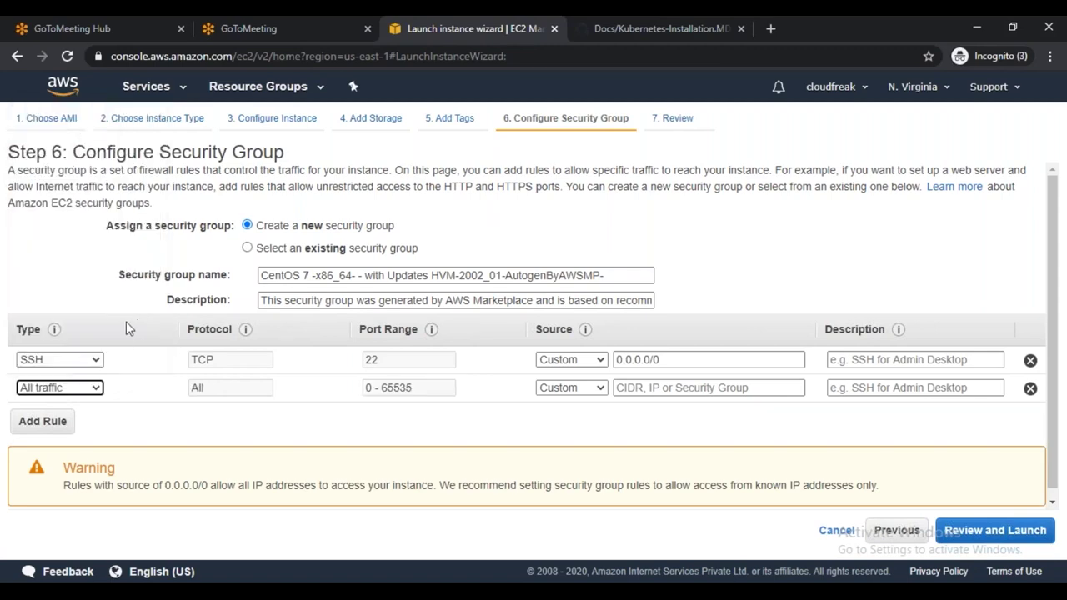
pyautogui.click(634, 388)
pyautogui.click(650, 411)
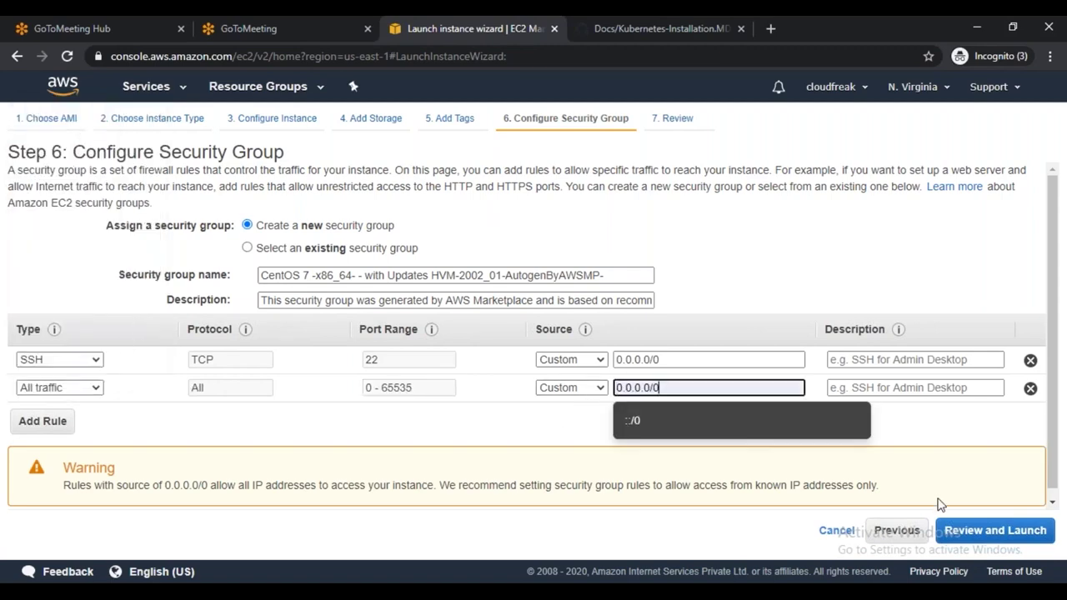
# Review and launch the instances with the existing key pair acknowledged
pyautogui.click(1013, 534)
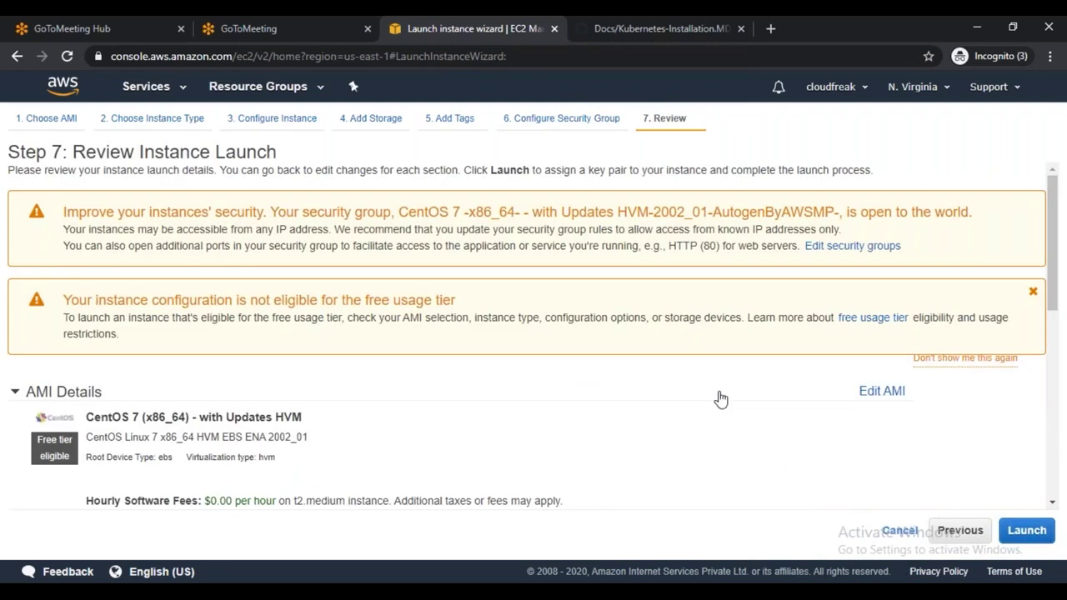
pyautogui.scroll(-2, 722, 400)
pyautogui.scroll(-10, 724, 401)
pyautogui.click(1025, 530)
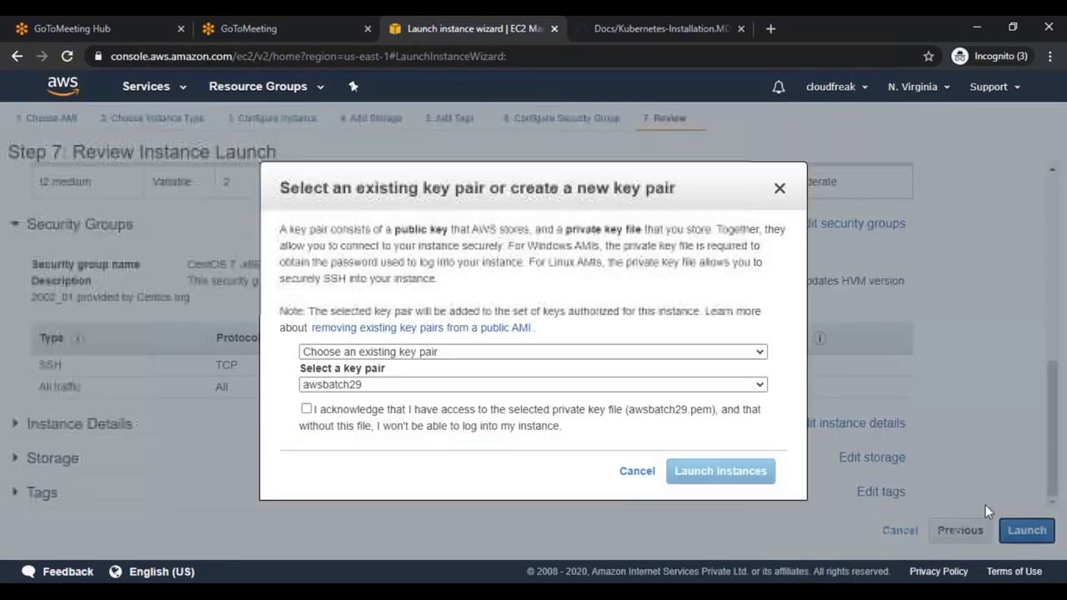
pyautogui.click(306, 408)
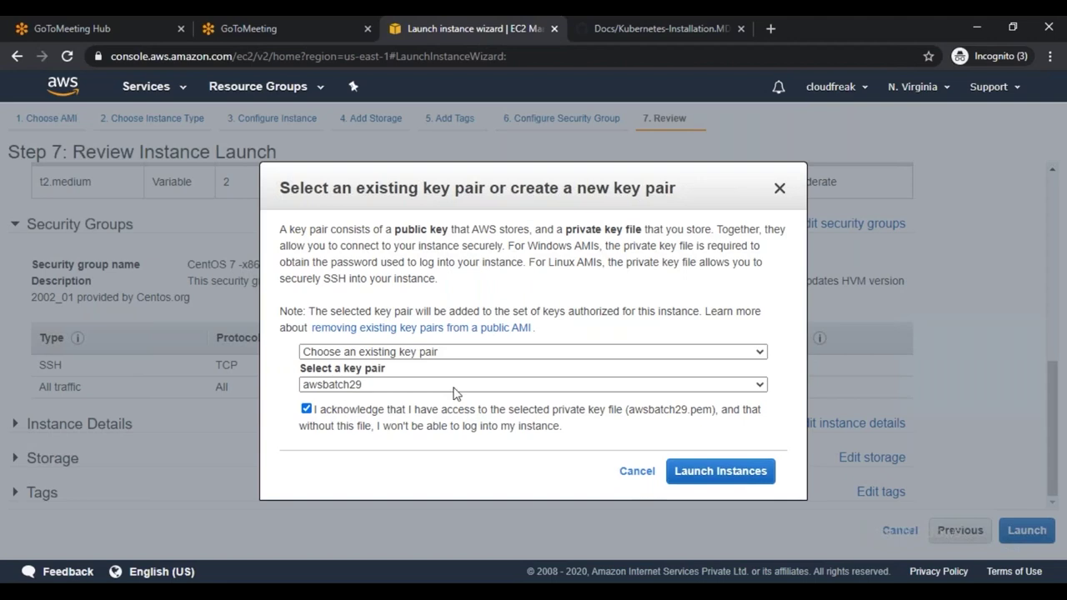
pyautogui.click(700, 471)
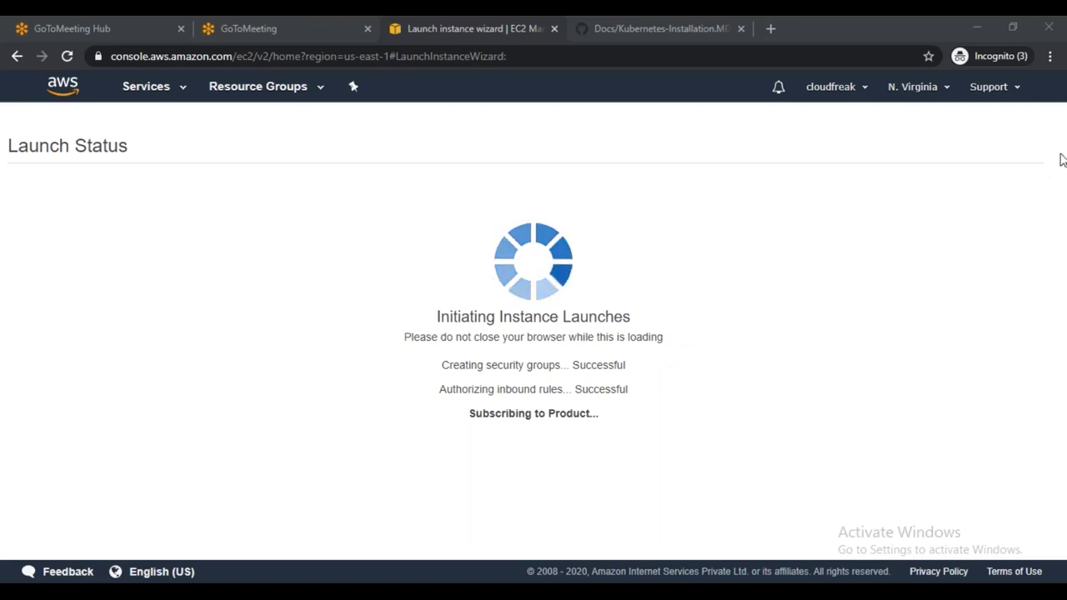
pyautogui.moveTo(478, 593)
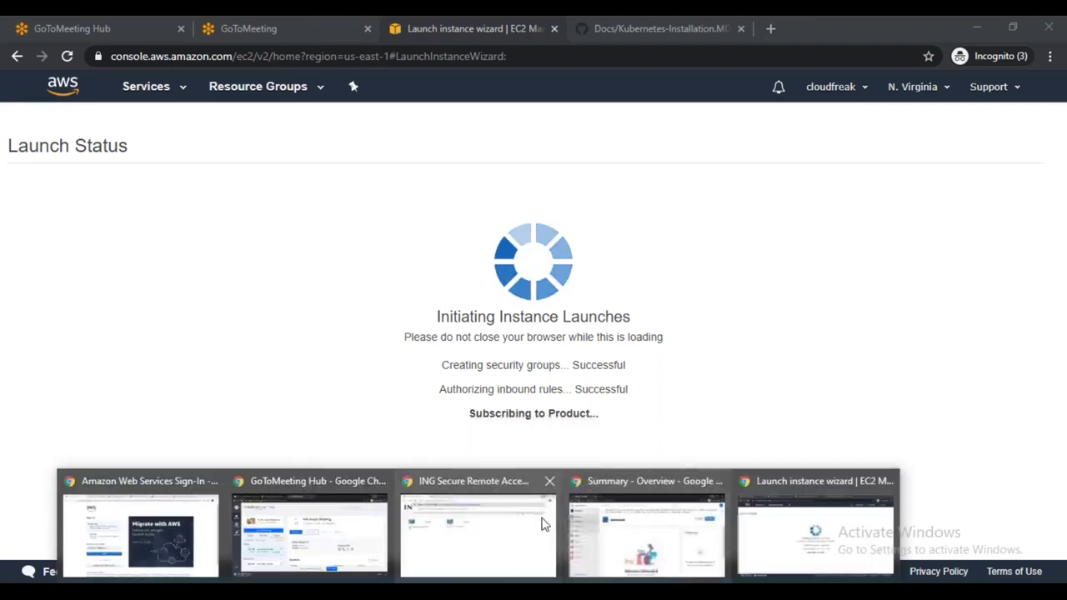
pyautogui.click(750, 500)
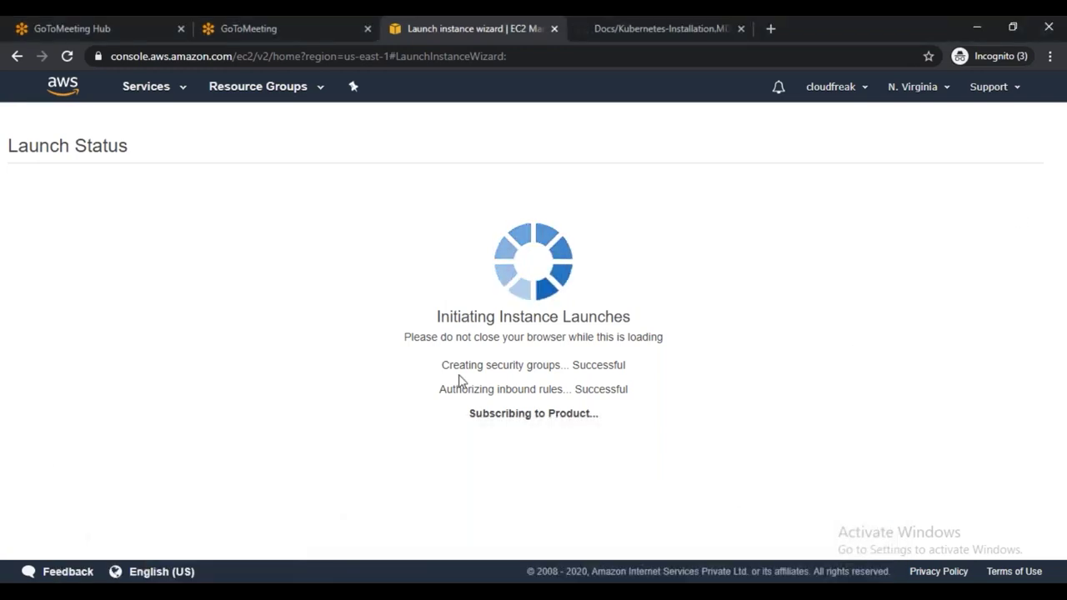
pyautogui.click(608, 31)
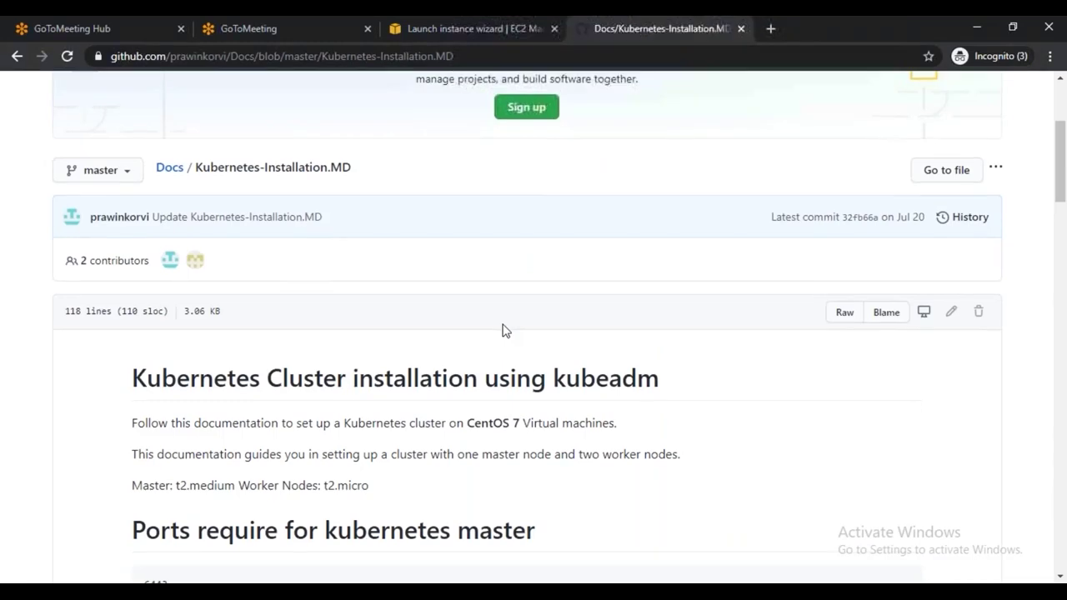
pyautogui.scroll(-8, 503, 330)
pyautogui.scroll(4, 422, 307)
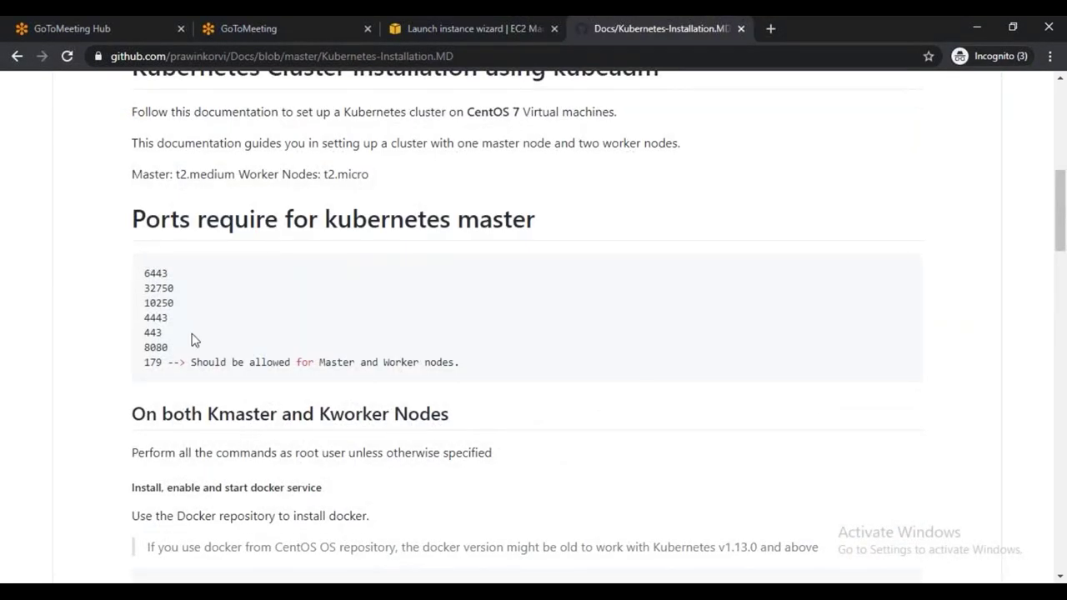
pyautogui.scroll(-4, 588, 354)
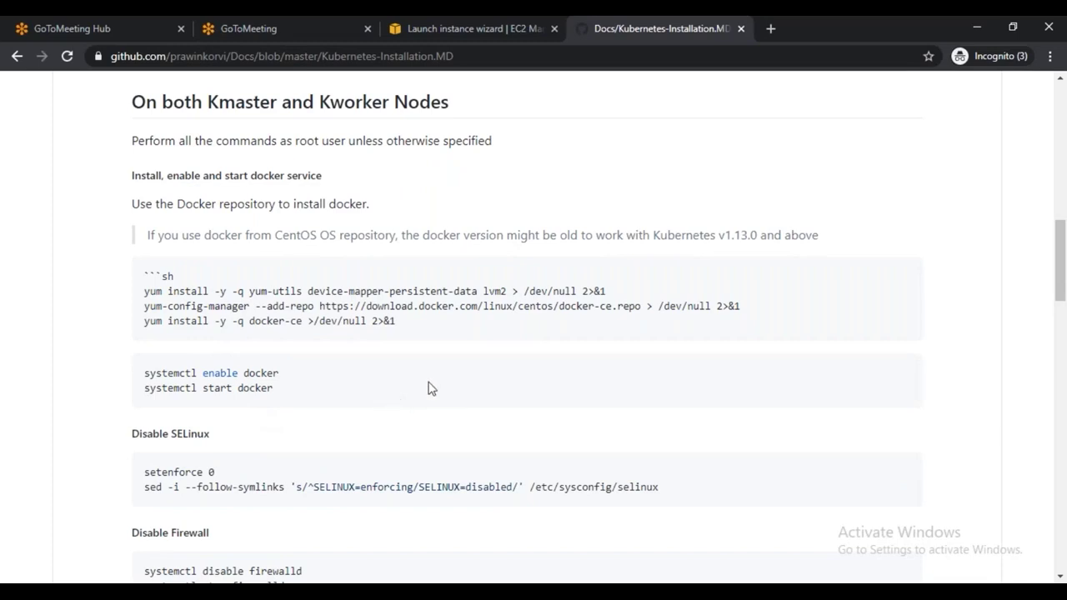
pyautogui.hotkey('alt', 'Tab')
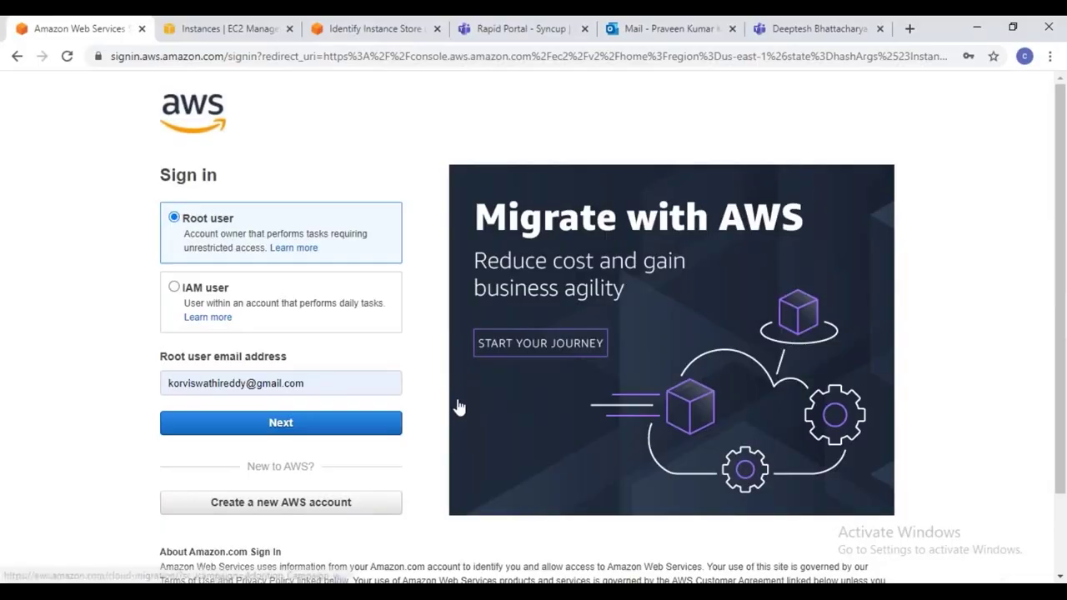
pyautogui.hotkey('alt', 'Tab')
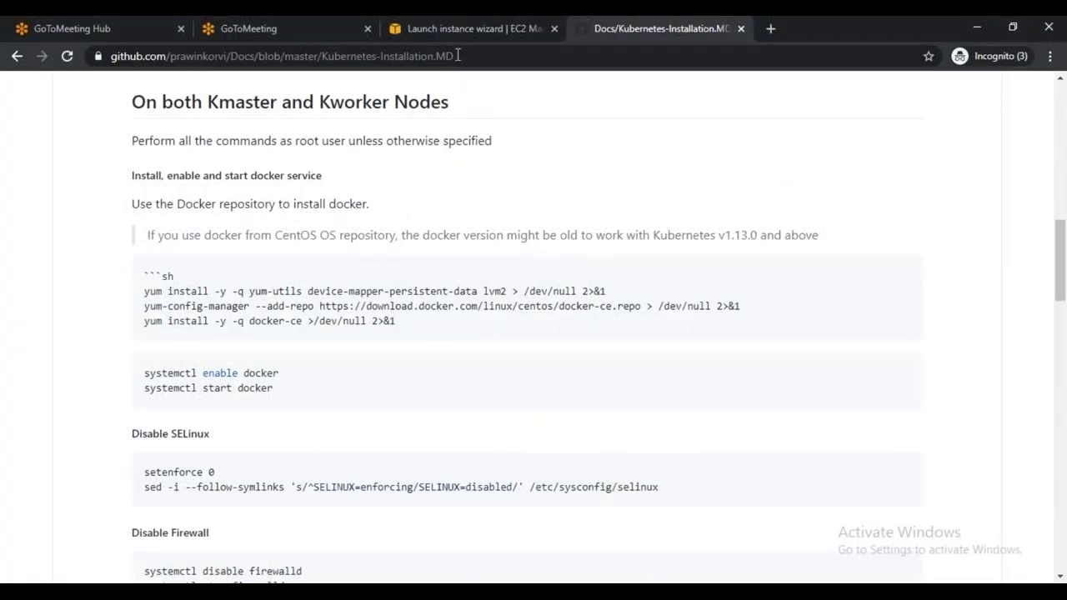
pyautogui.click(451, 30)
pyautogui.scroll(-5, 712, 288)
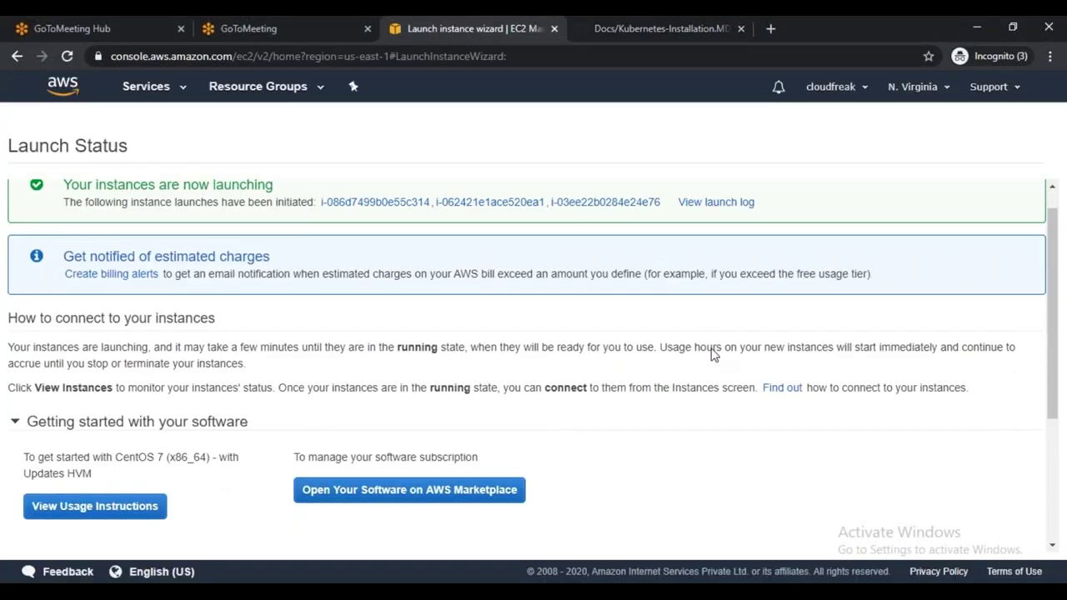
# Filter the EC2 instances list by Instance State Running and refresh it
pyautogui.click(984, 539)
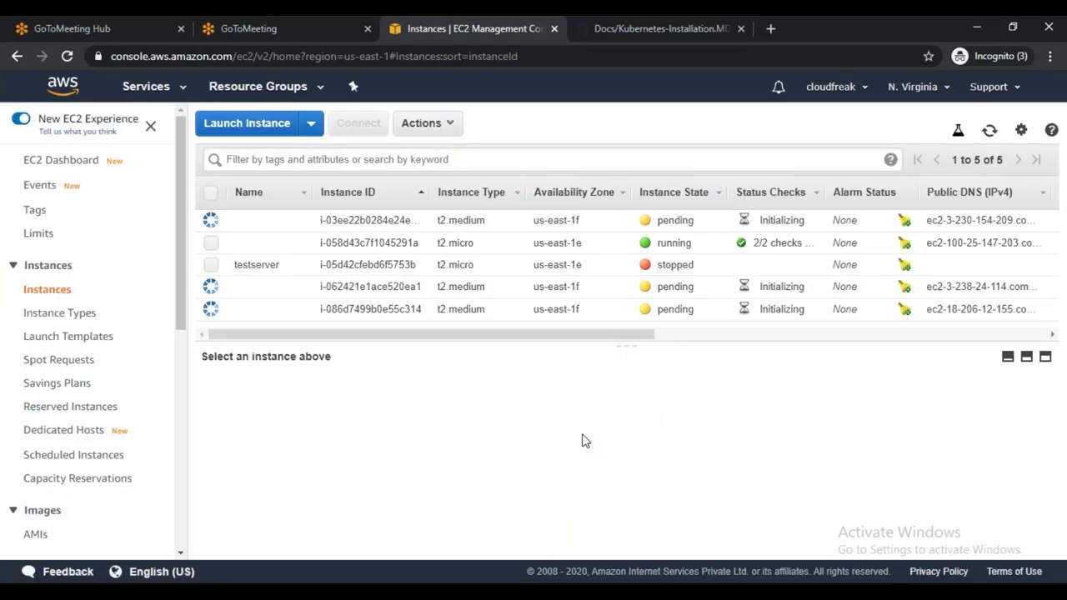
pyautogui.click(301, 158)
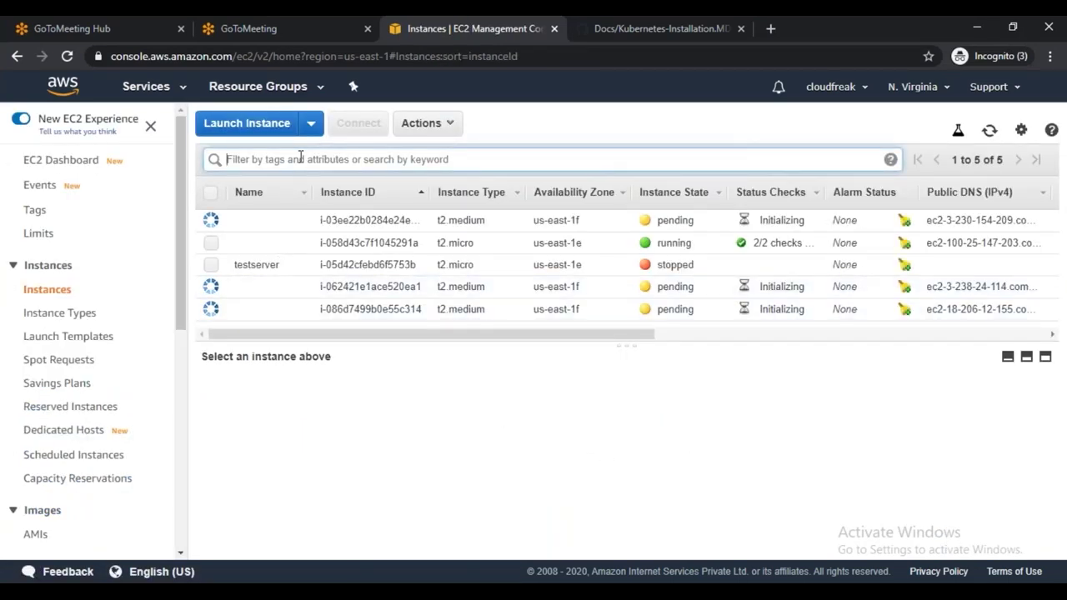
pyautogui.click(301, 158)
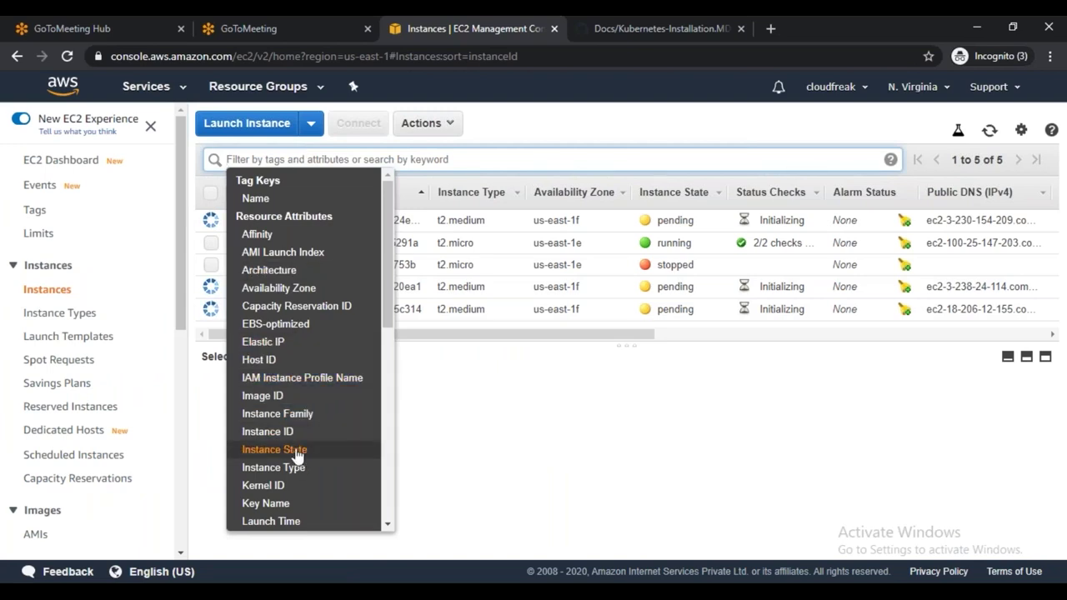
pyautogui.click(297, 454)
pyautogui.click(335, 199)
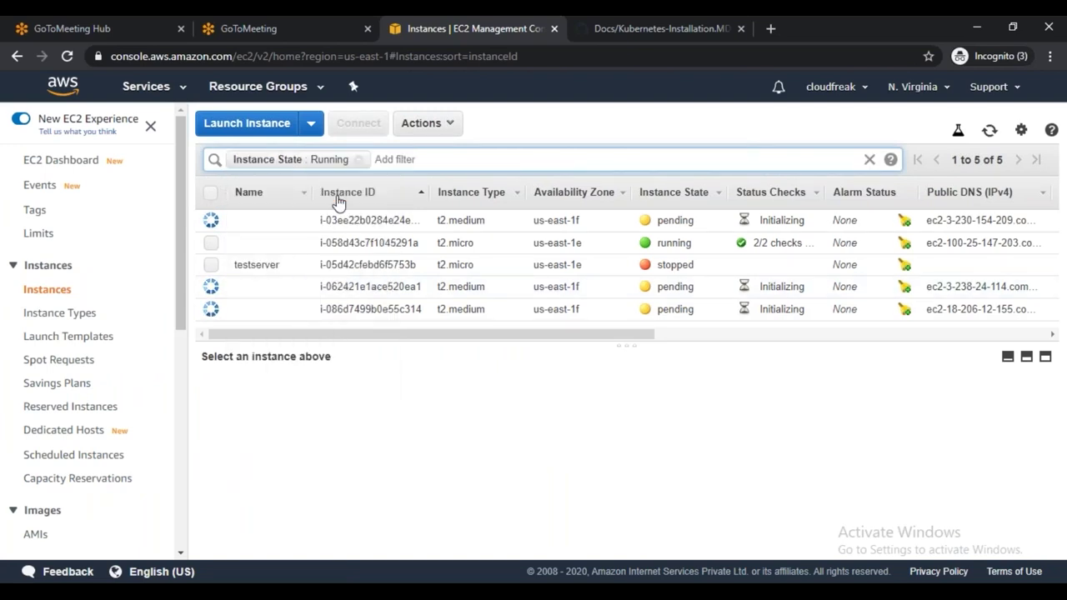
pyautogui.click(989, 130)
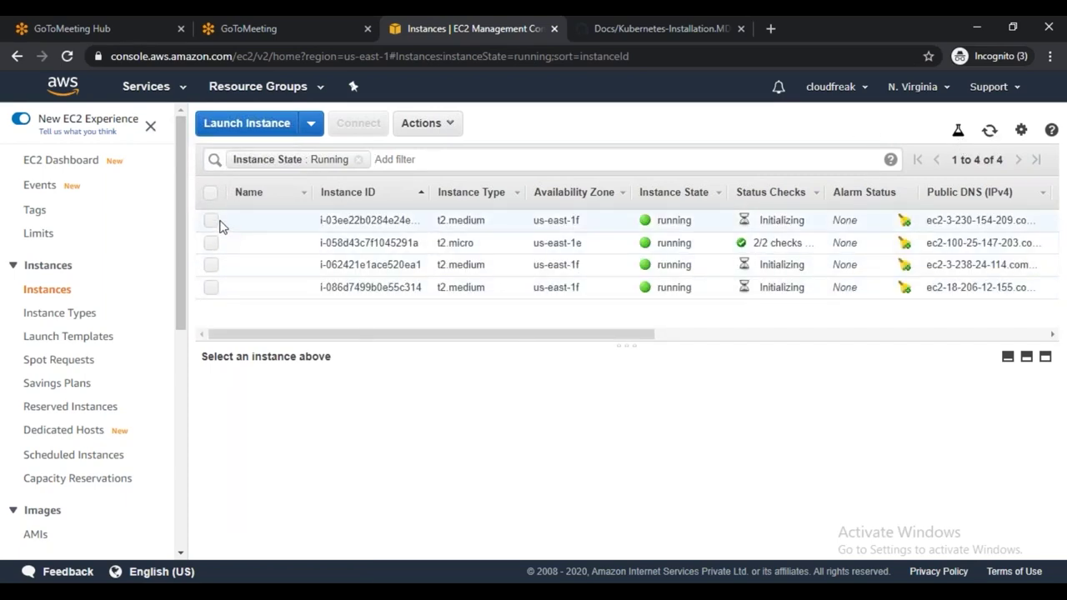
# Name the three new instances kube-master, kube-worker1 and kube-worker2
pyautogui.moveTo(297, 223)
pyautogui.click(297, 221)
pyautogui.write('kube-master')
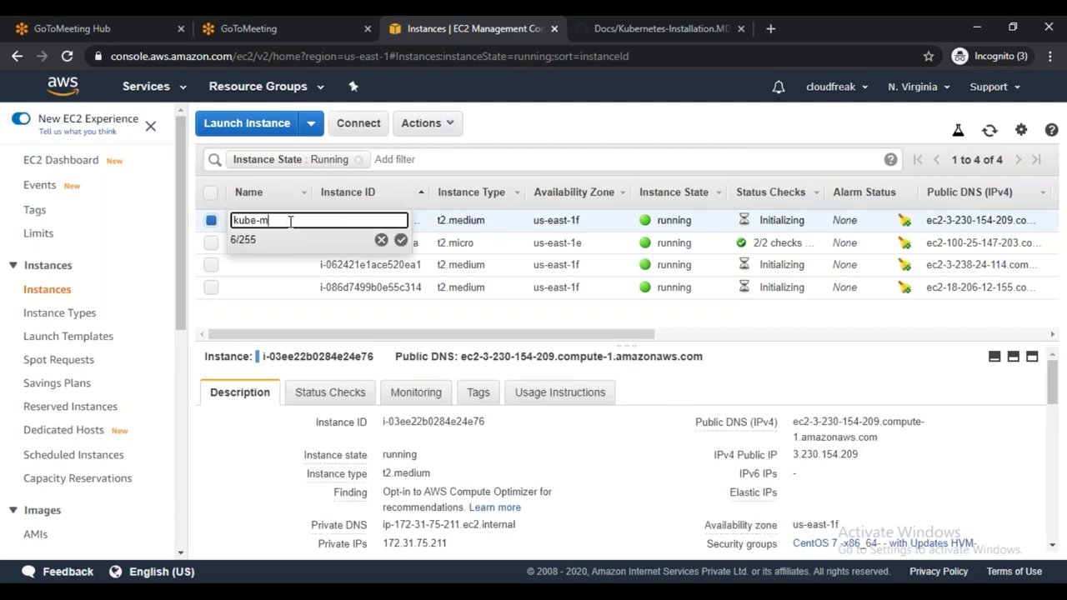
pyautogui.click(401, 239)
pyautogui.click(297, 265)
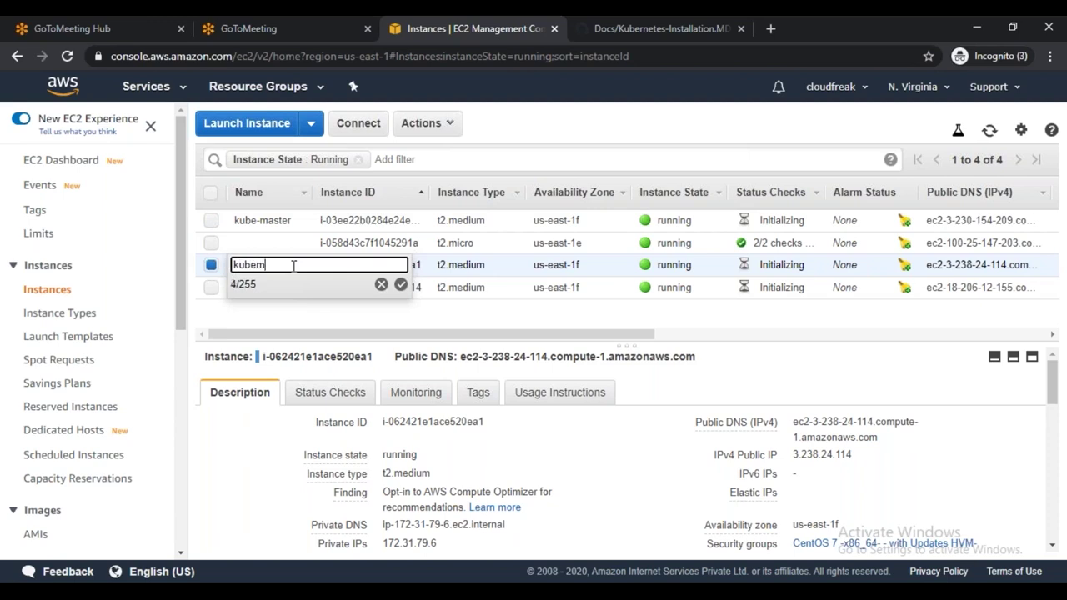
pyautogui.write('kube-worker1')
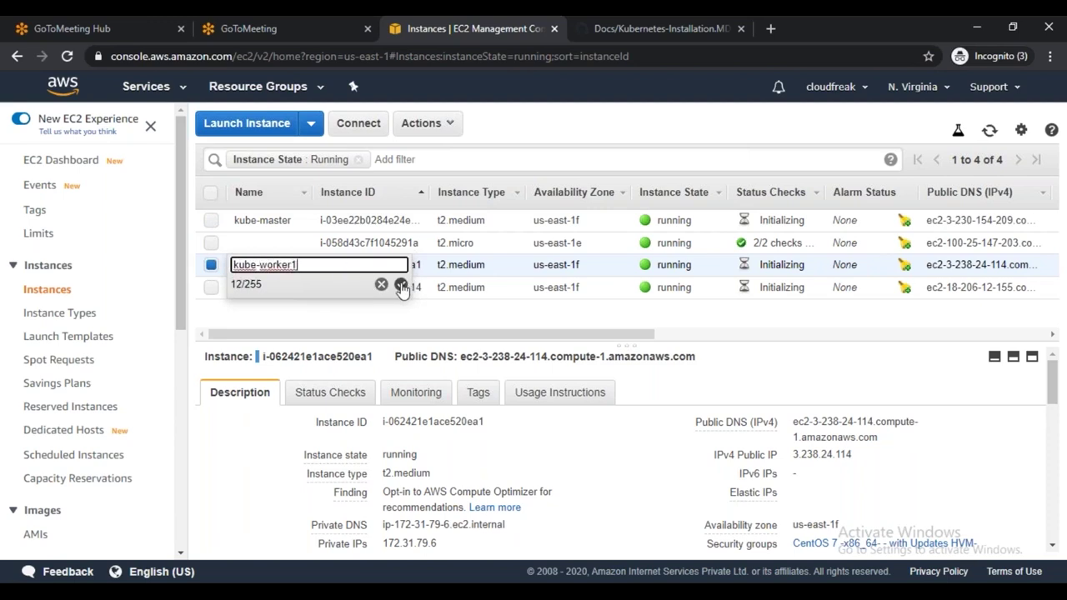
pyautogui.click(401, 284)
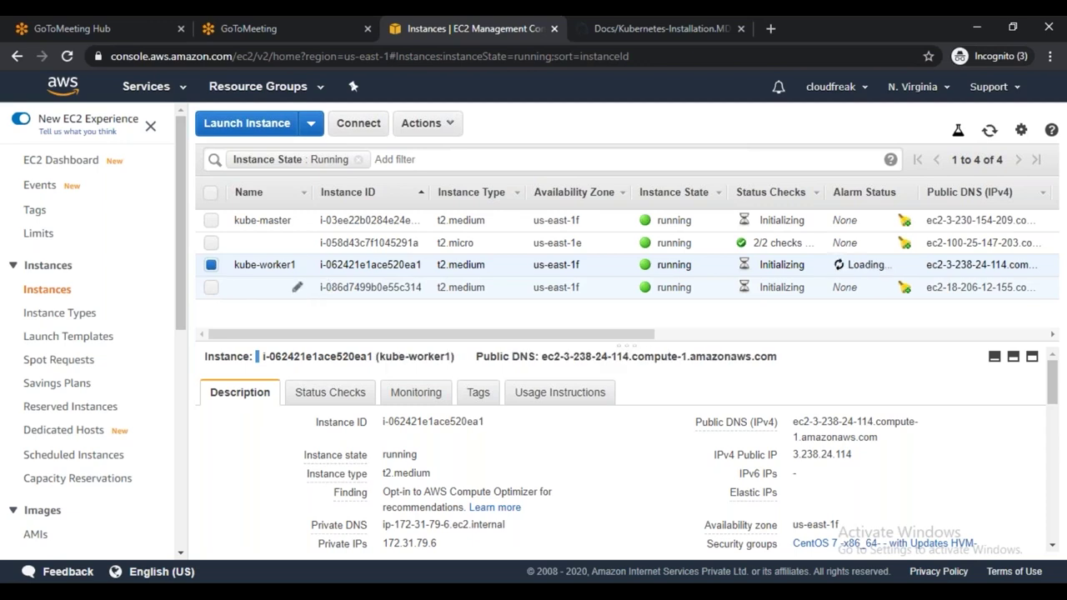
pyautogui.click(296, 284)
pyautogui.write('kube-worker2')
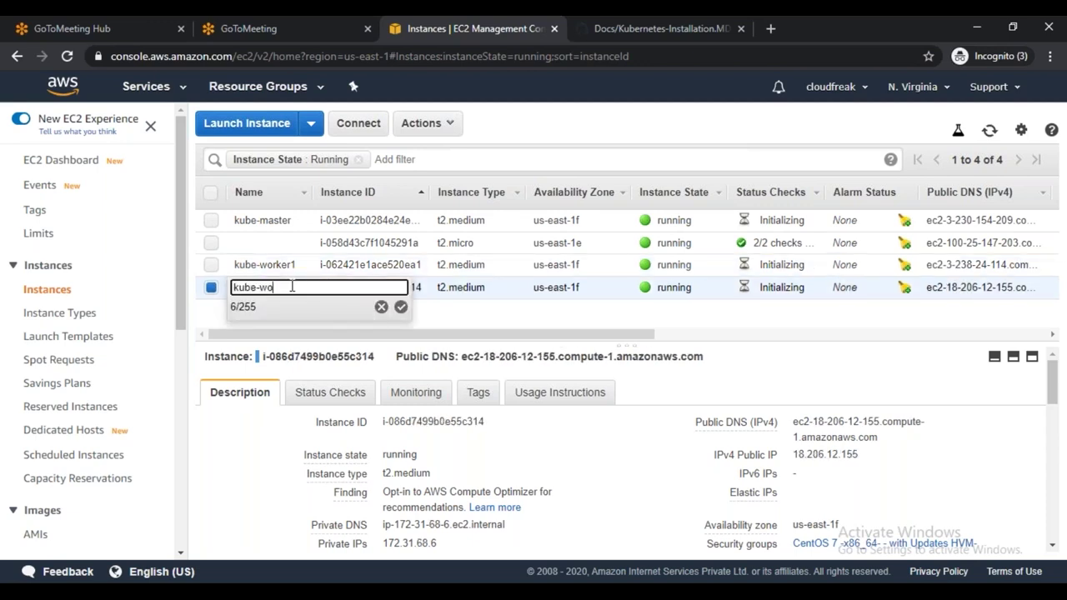
pyautogui.click(401, 306)
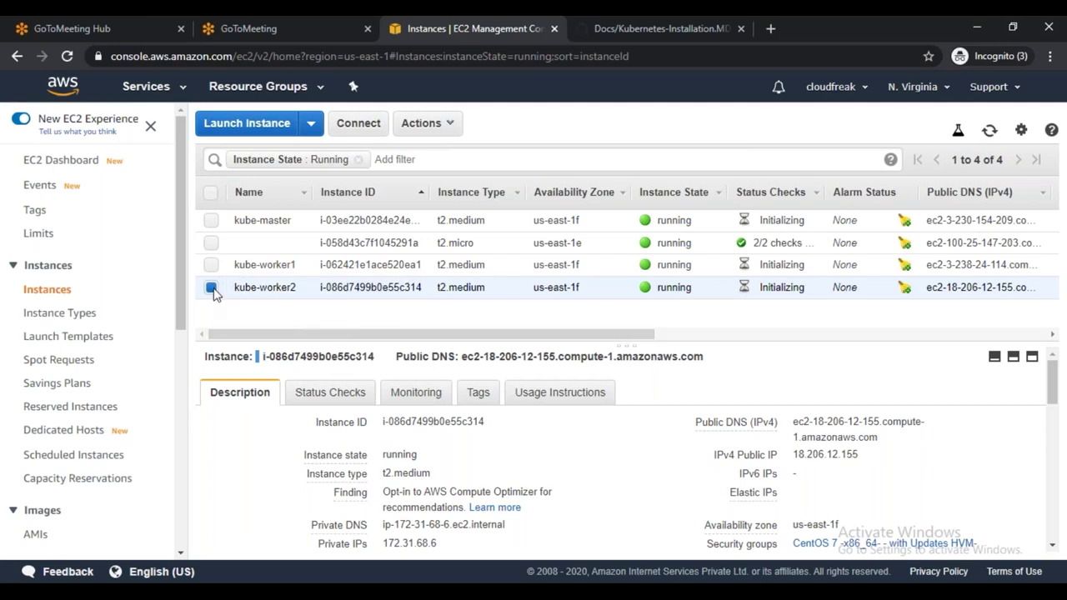
# Select kube-master and copy its public IP 3.230.154.209
pyautogui.click(211, 286)
pyautogui.click(210, 220)
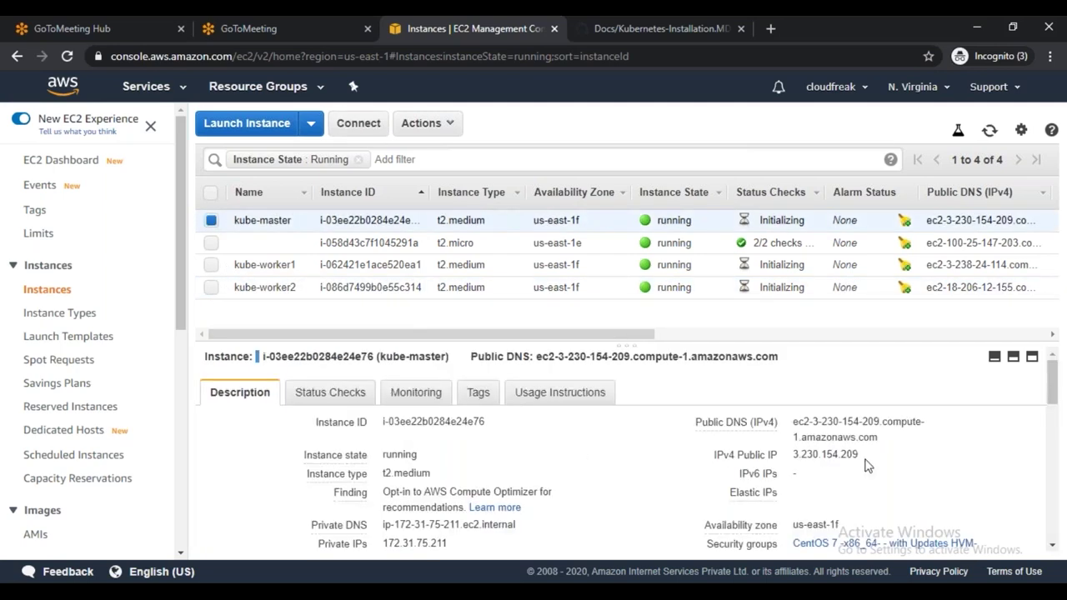
pyautogui.click(870, 456)
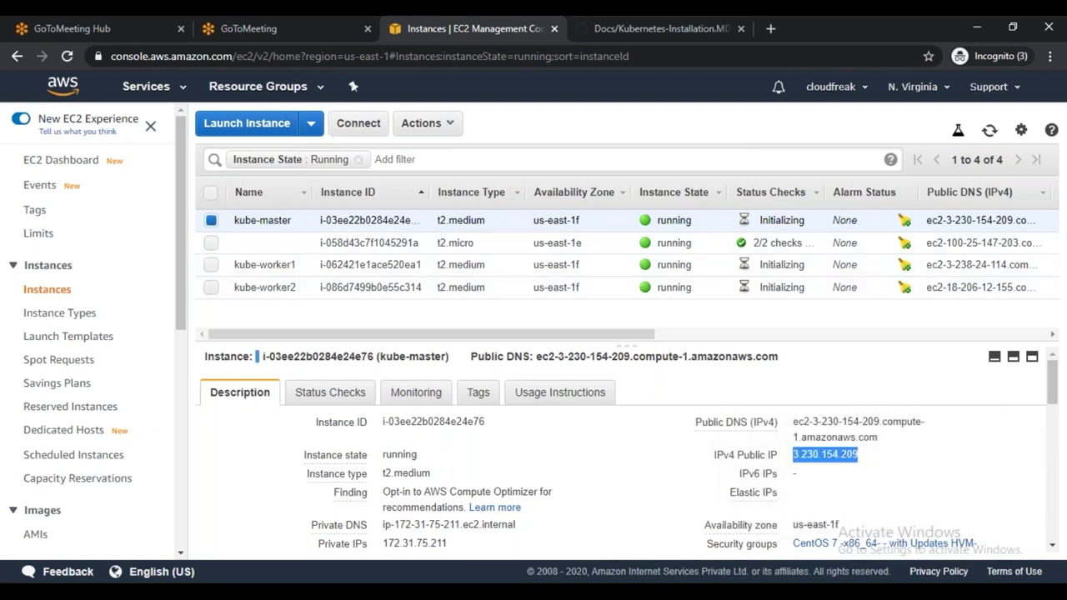
pyautogui.click(570, 596)
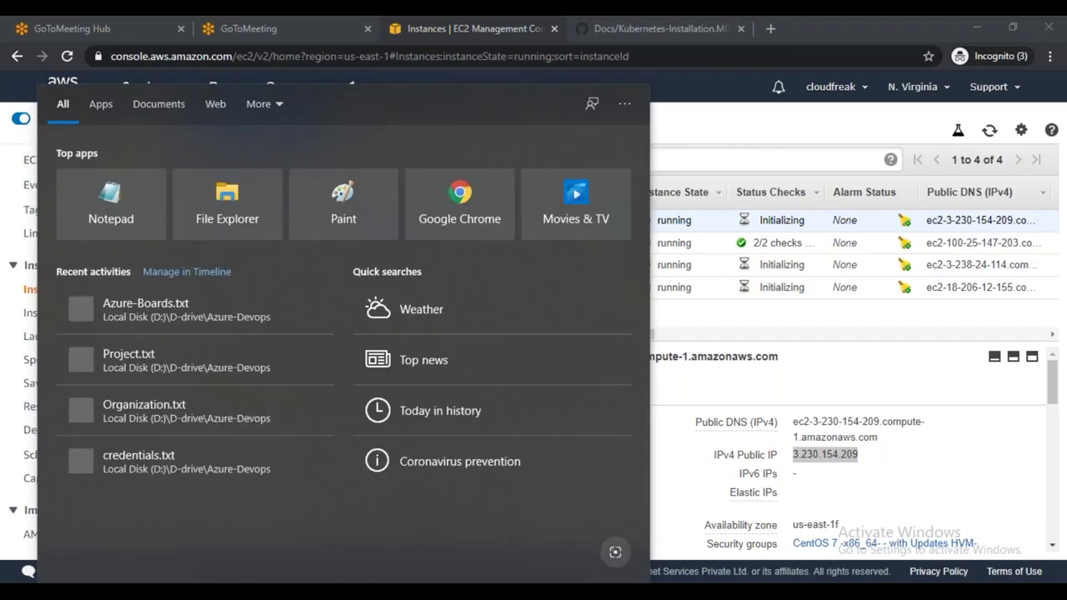
# Search Windows for 'moba' and launch MobaXterm
pyautogui.write('moba')
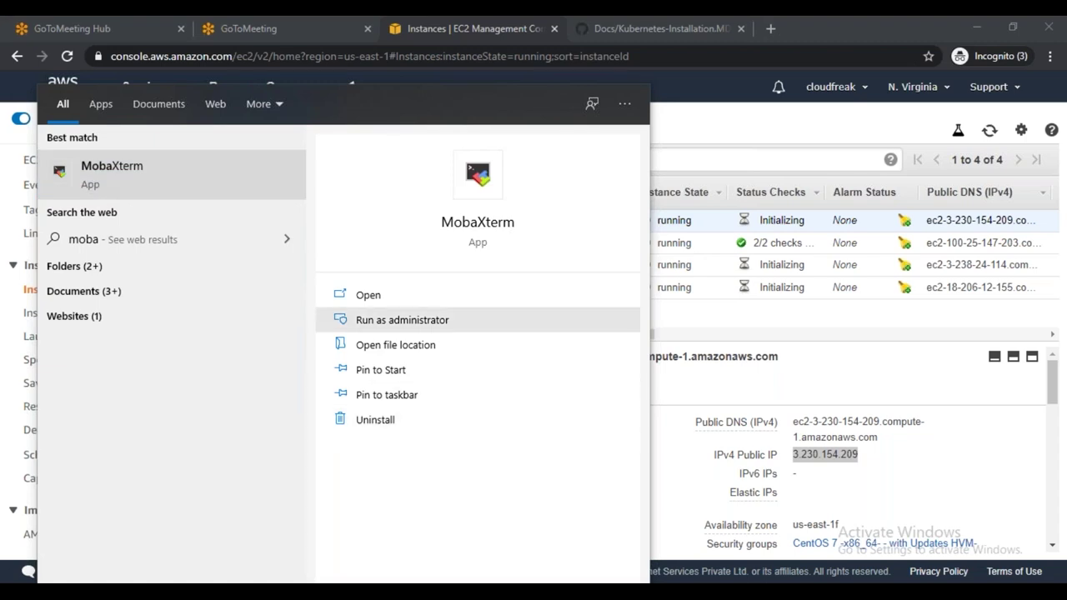
pyautogui.click(658, 419)
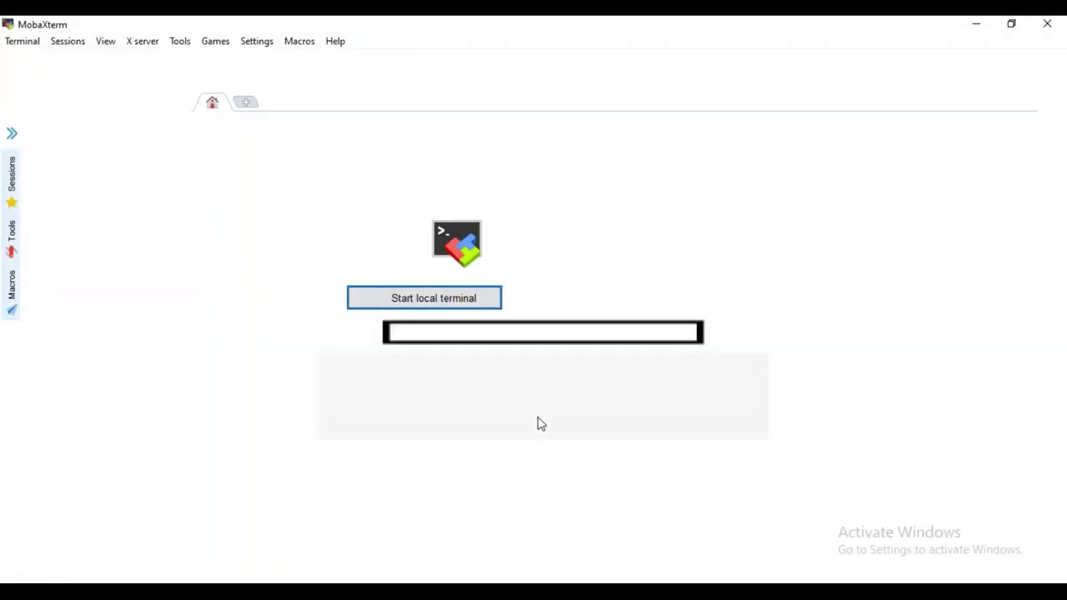
# Create an SSH session to 3.230.154.209 with username centos
pyautogui.click(22, 66)
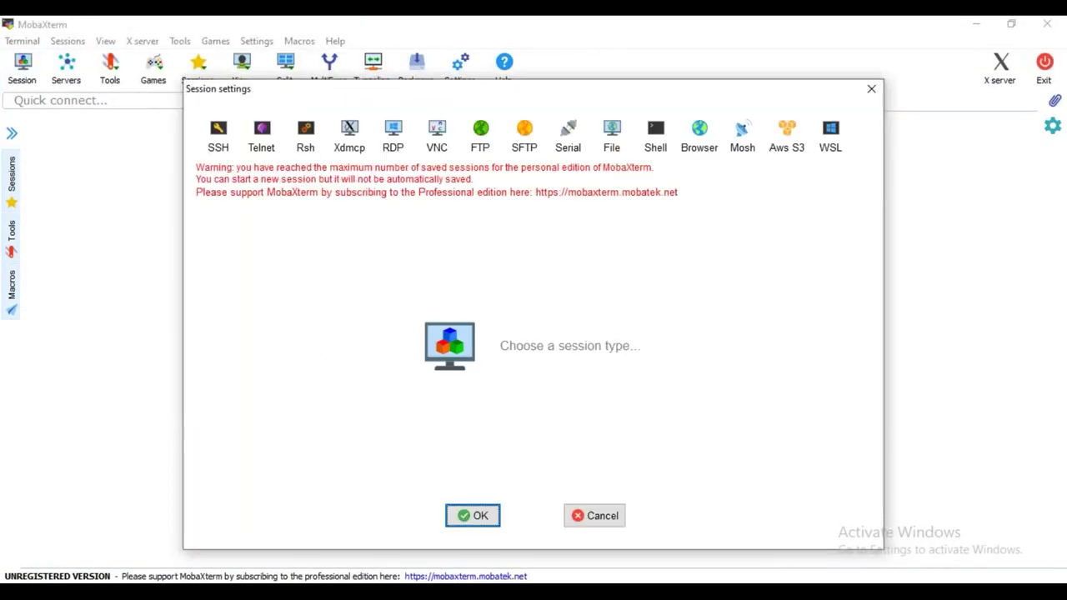
pyautogui.click(218, 135)
pyautogui.hotkey('ctrl', 'v')
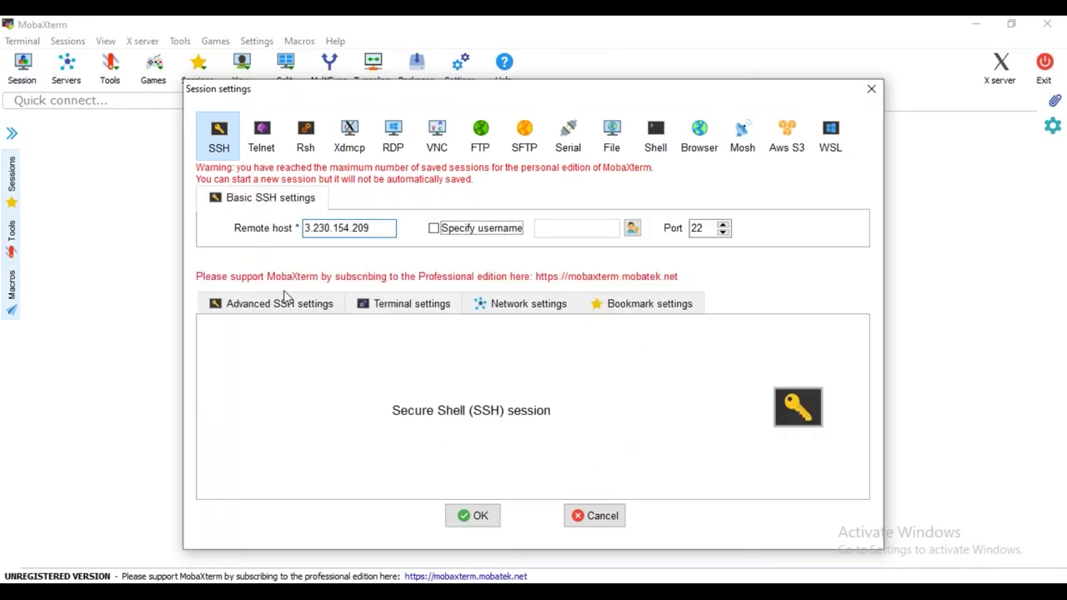
pyautogui.press('Tab')
pyautogui.press('space')
pyautogui.press('Tab')
pyautogui.write('centos')
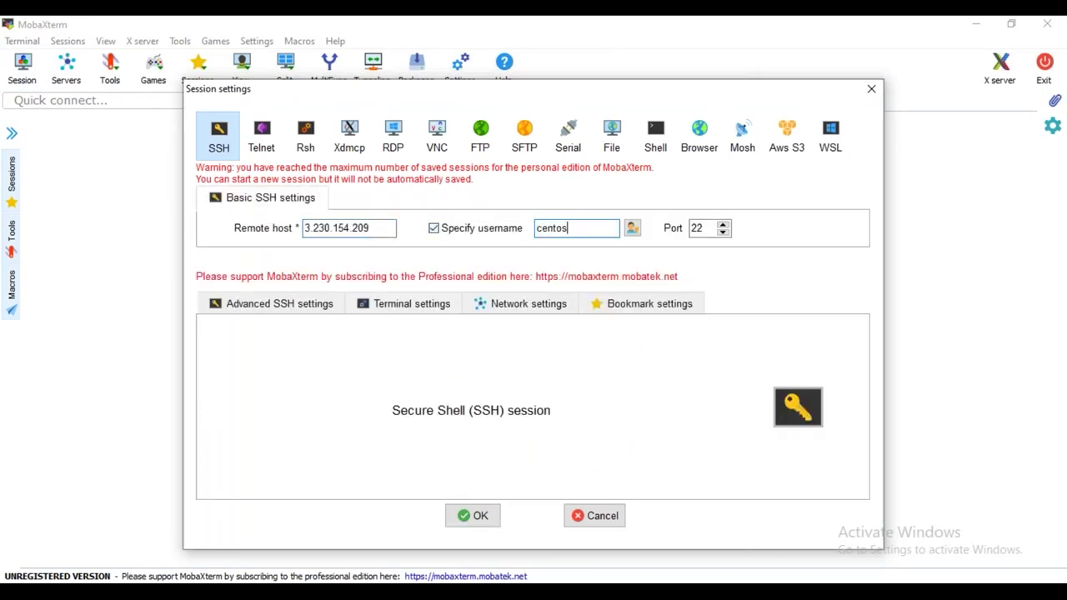
# Set the session to authenticate with the awsbatch29.pem private key and connect
pyautogui.click(291, 305)
pyautogui.click(294, 445)
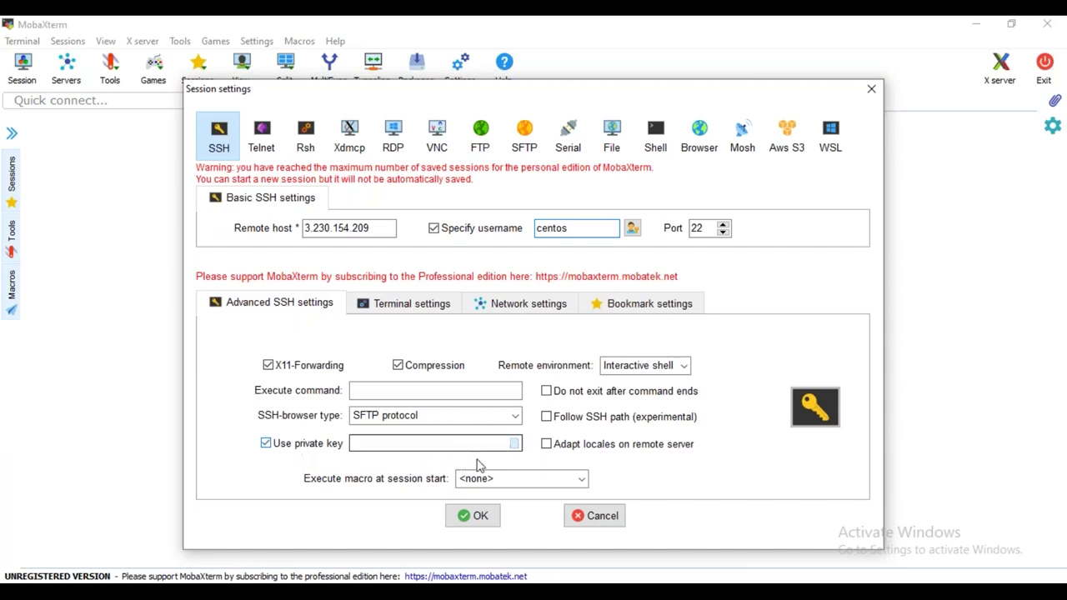
pyautogui.click(514, 443)
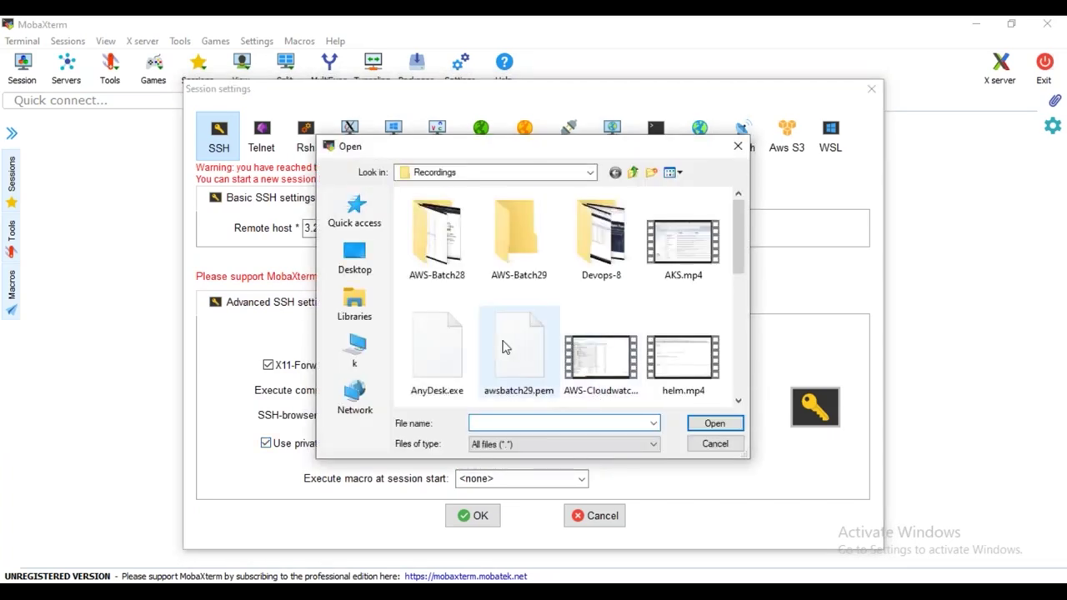
pyautogui.click(510, 348)
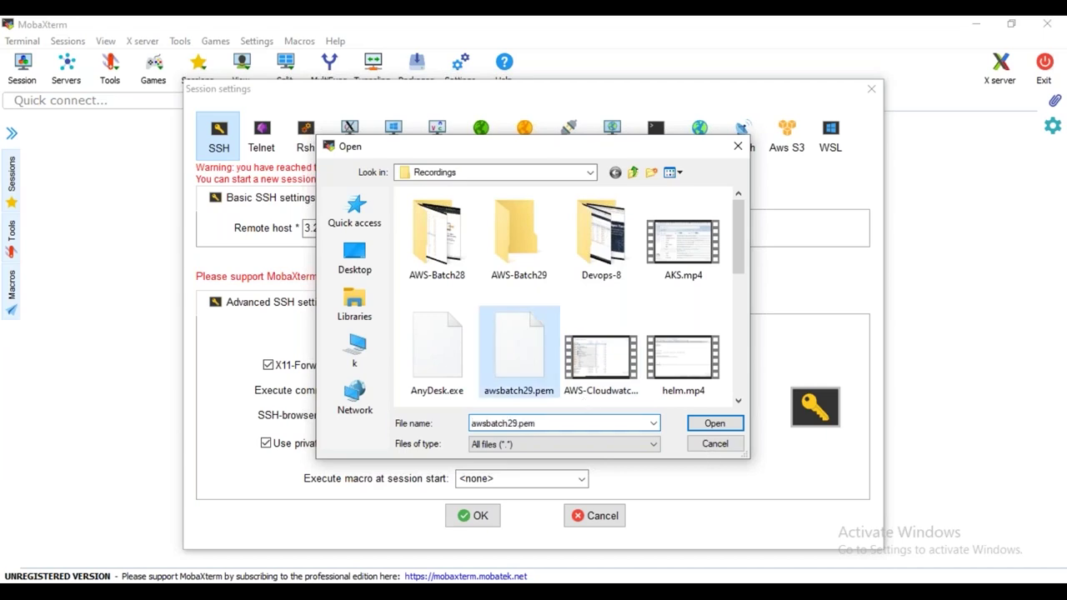
pyautogui.click(714, 424)
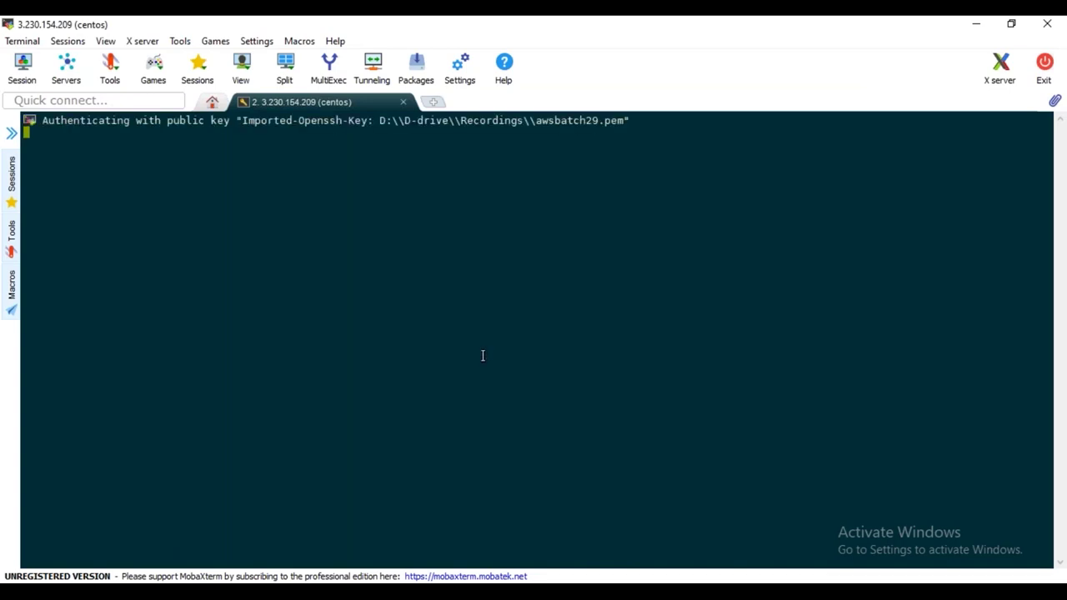
# Become root with sudo su - and paste the guide's Docker yum commands into the terminal
pyautogui.write('sudo su -')
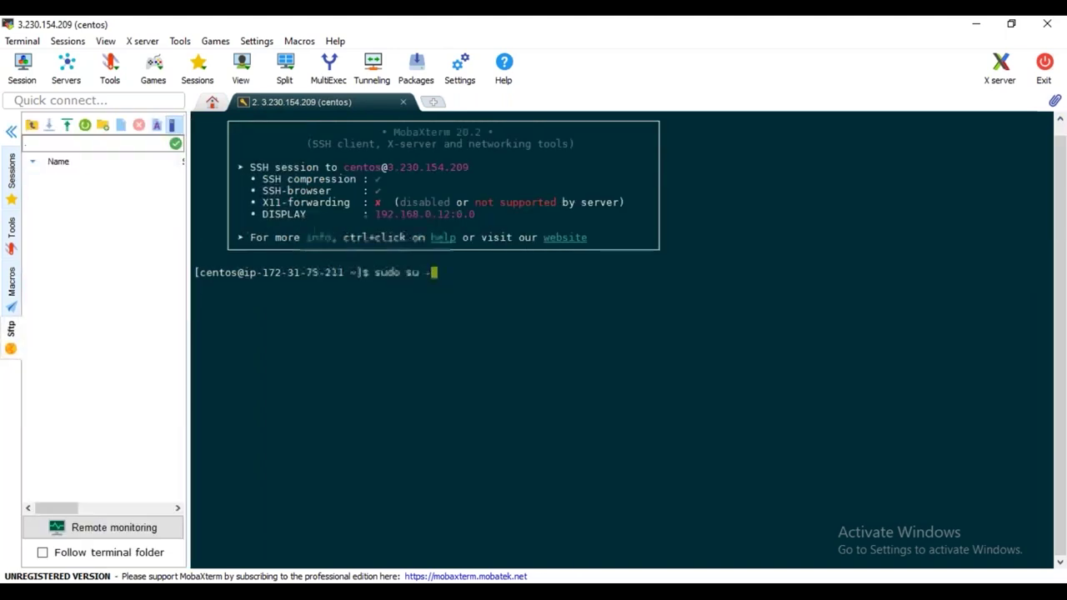
pyautogui.press('Return')
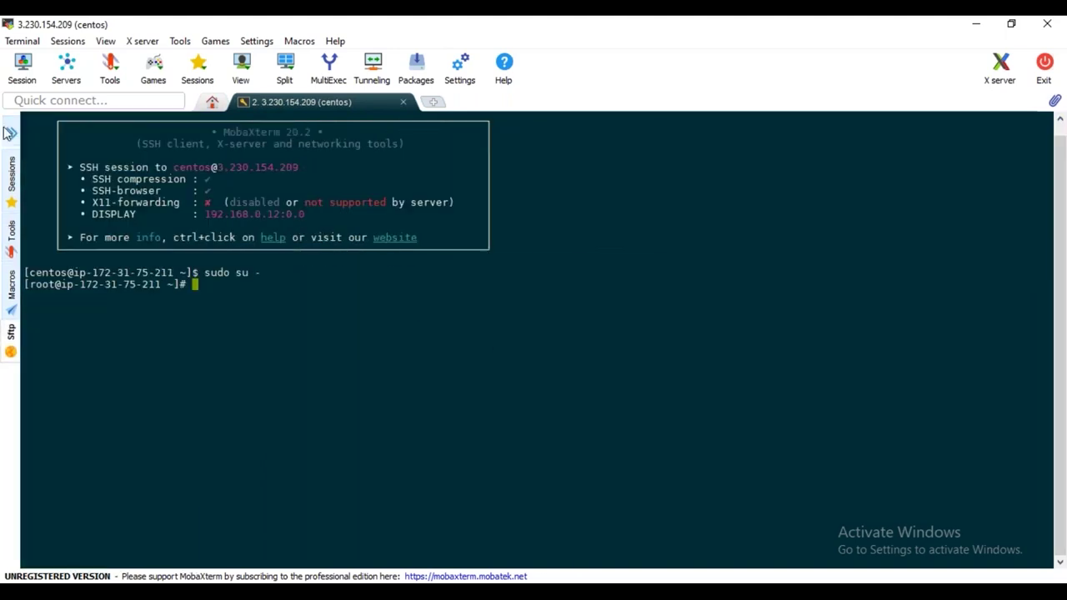
pyautogui.hotkey('alt', 'Tab')
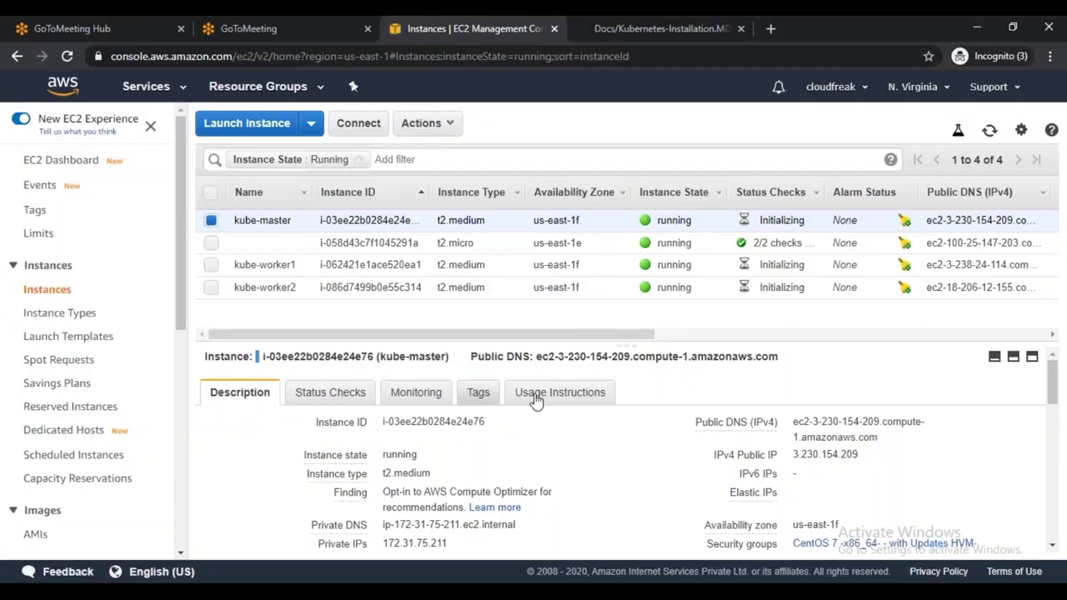
pyautogui.click(617, 29)
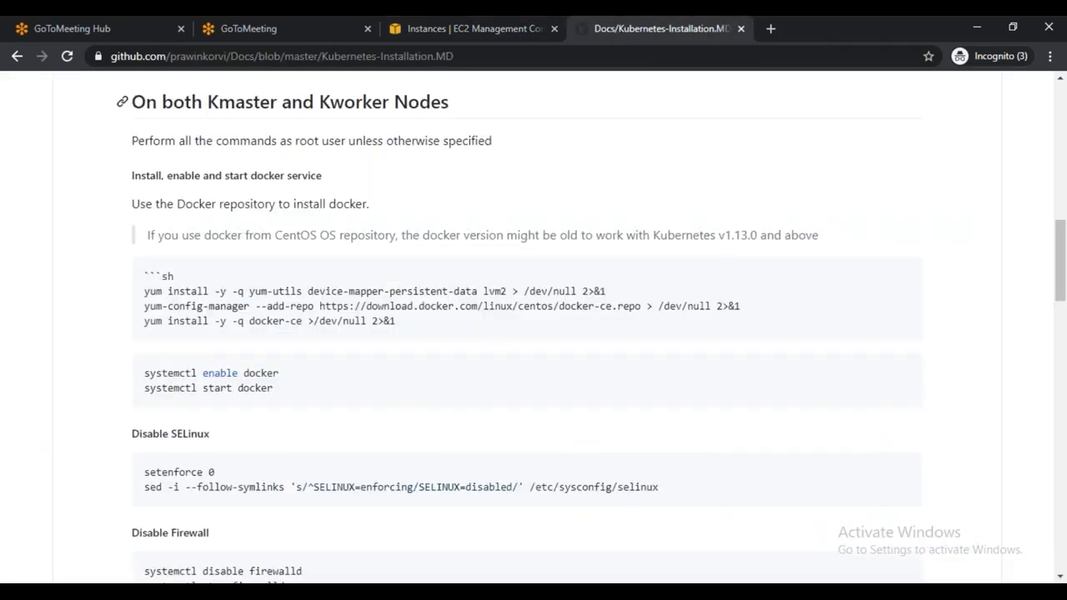
pyautogui.moveTo(145, 287); pyautogui.dragTo(400, 329)
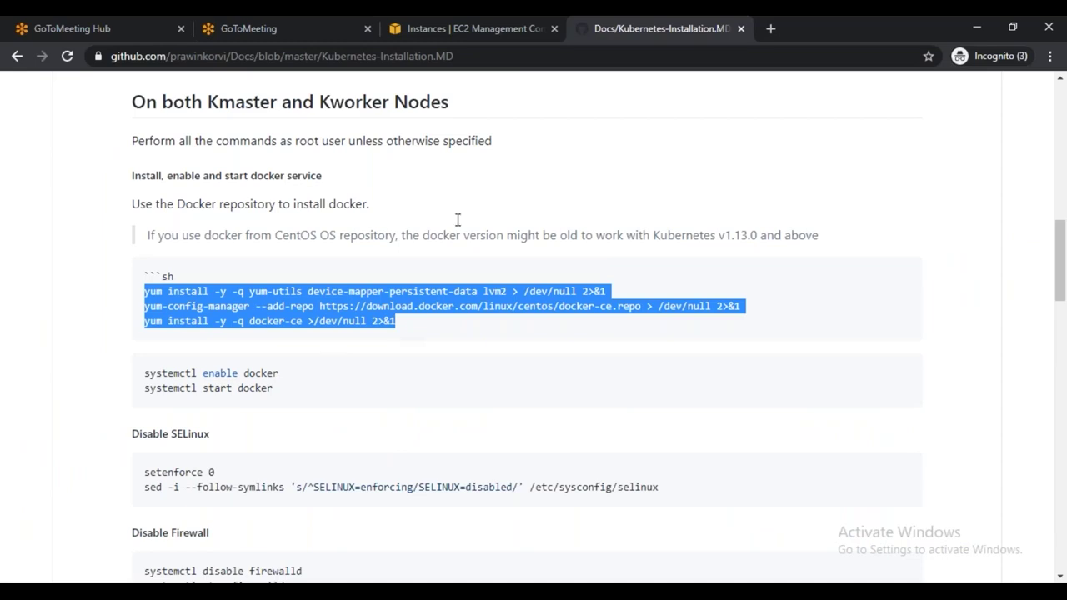
pyautogui.click(466, 29)
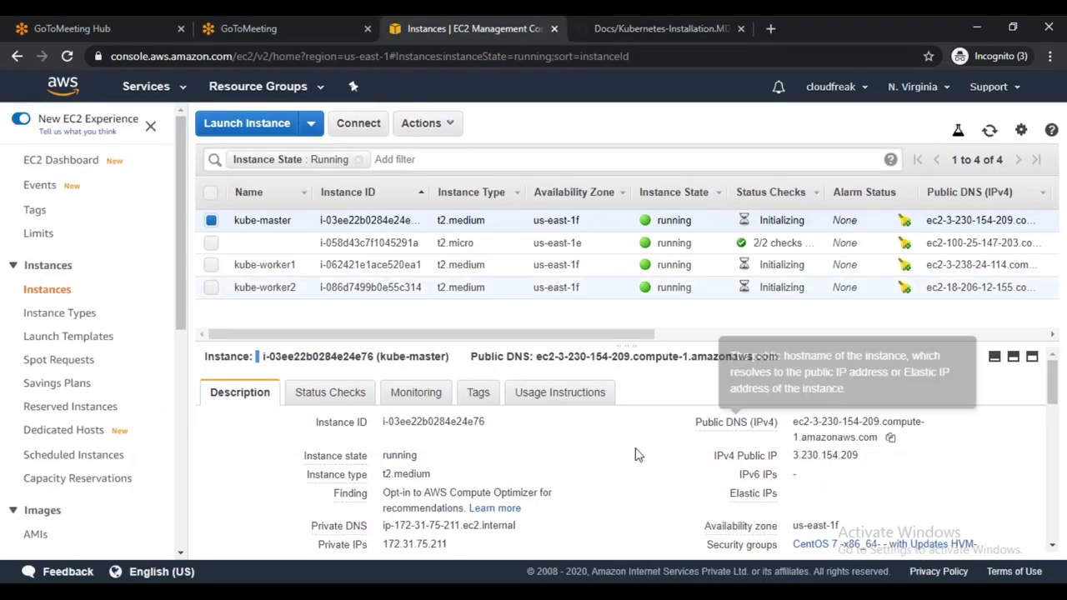
pyautogui.hotkey('alt', 'Tab')
pyautogui.rightClick(511, 333)
pyautogui.click(579, 247)
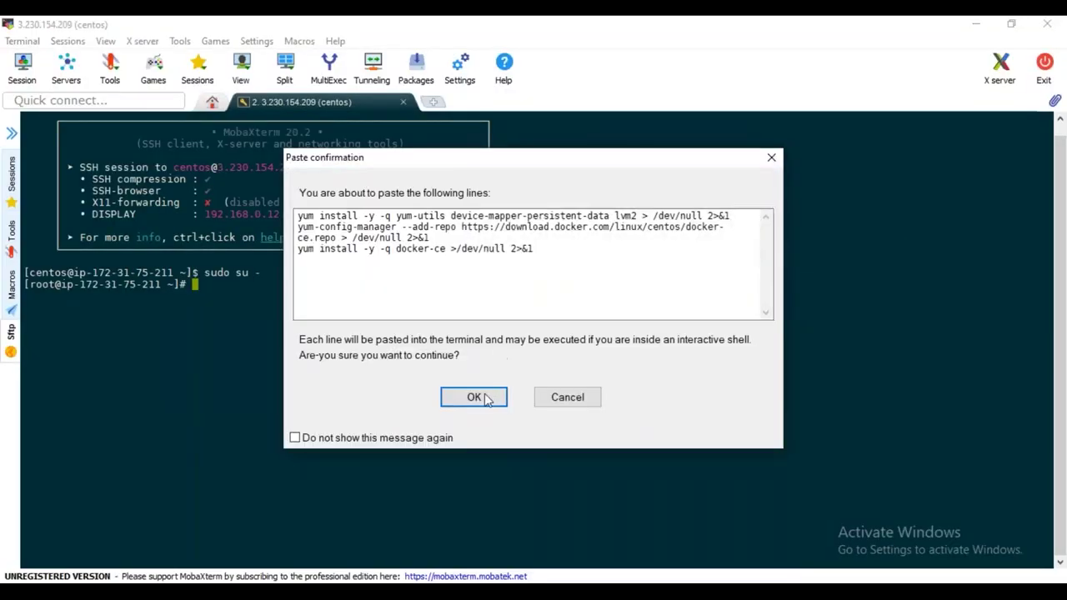
pyautogui.click(473, 397)
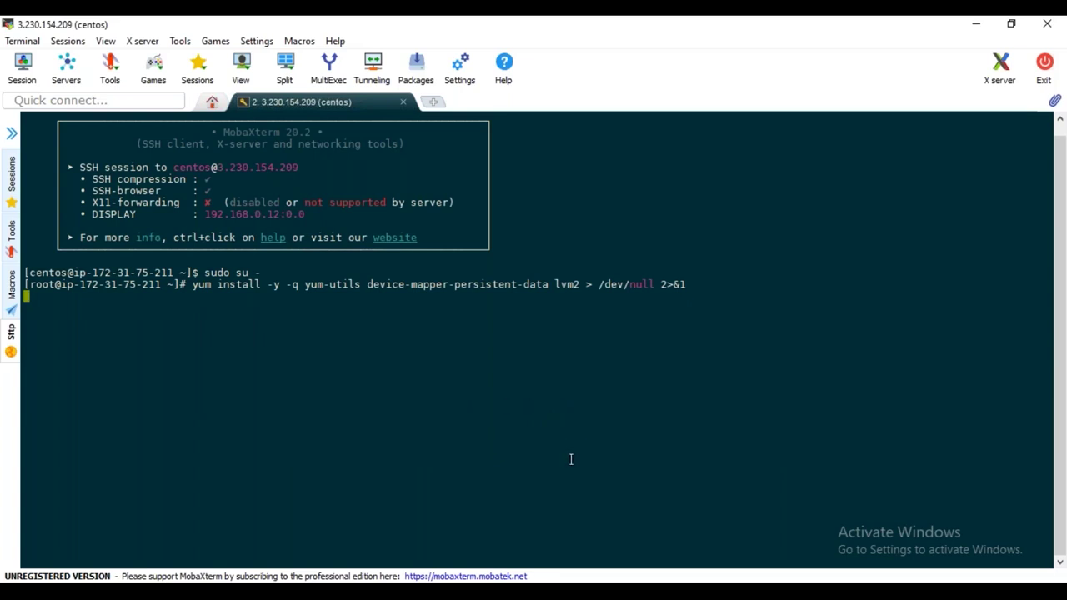
# Copy the docker enable and start commands and run the docker-ce install
pyautogui.hotkey('alt', 'Tab')
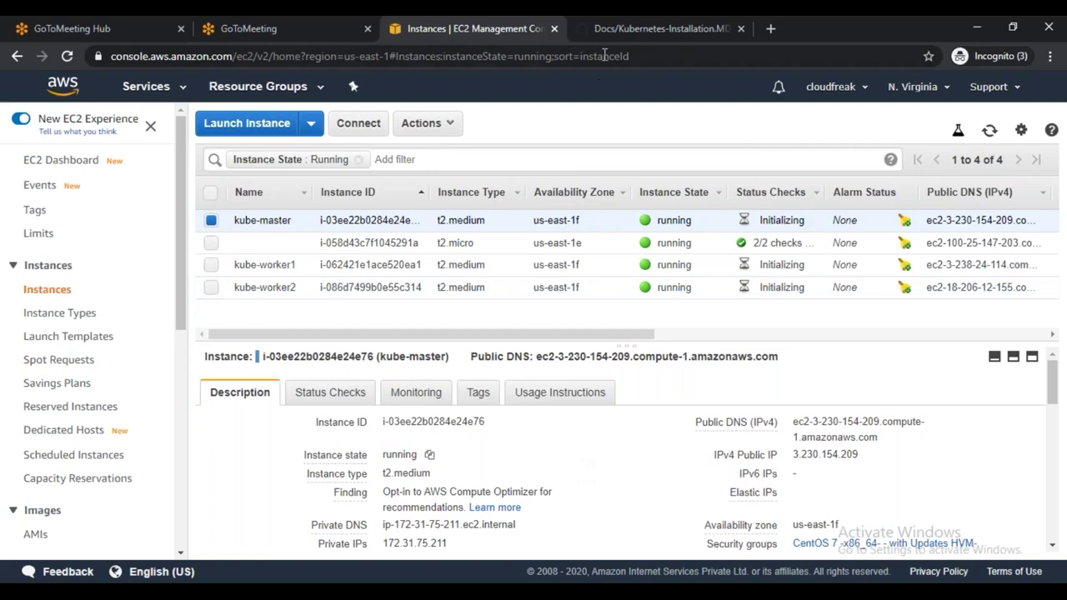
pyautogui.click(603, 35)
pyautogui.scroll(-2, 428, 386)
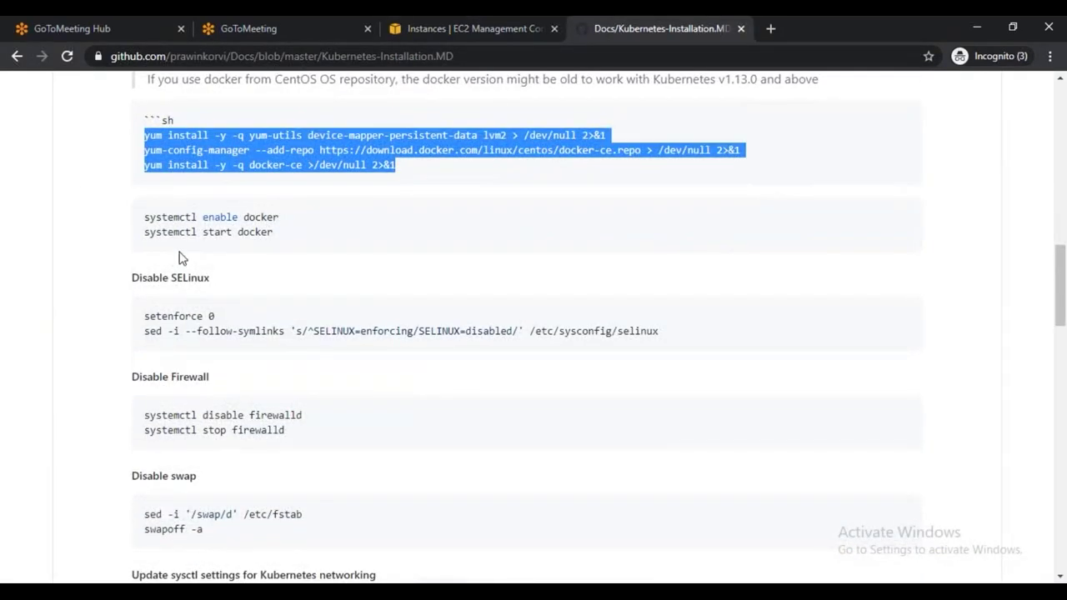
pyautogui.moveTo(145, 215); pyautogui.dragTo(275, 233)
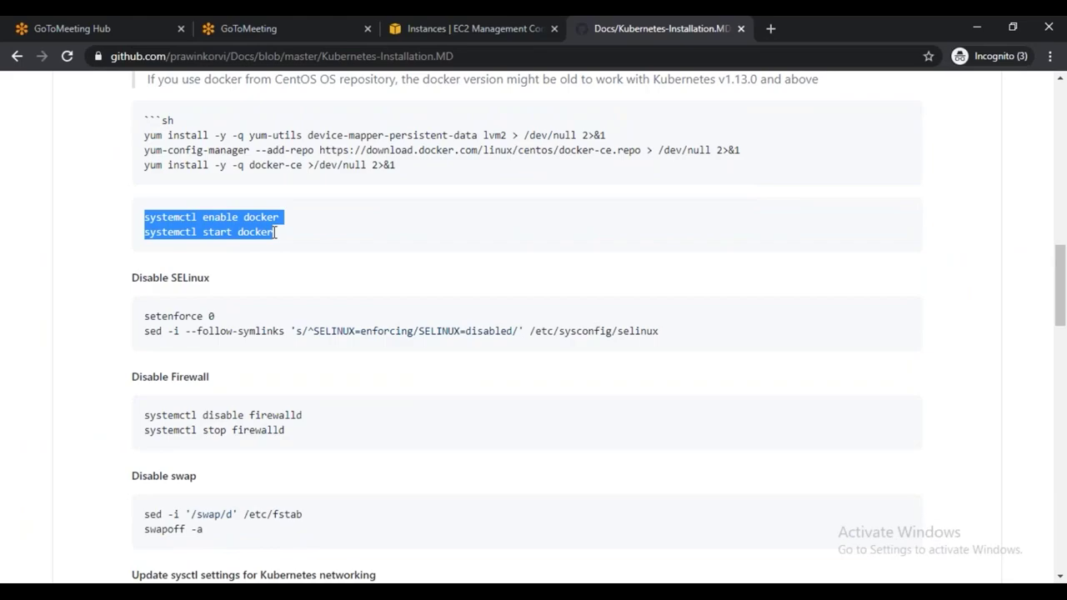
pyautogui.hotkey('alt', 'Tab')
pyautogui.press('Return')
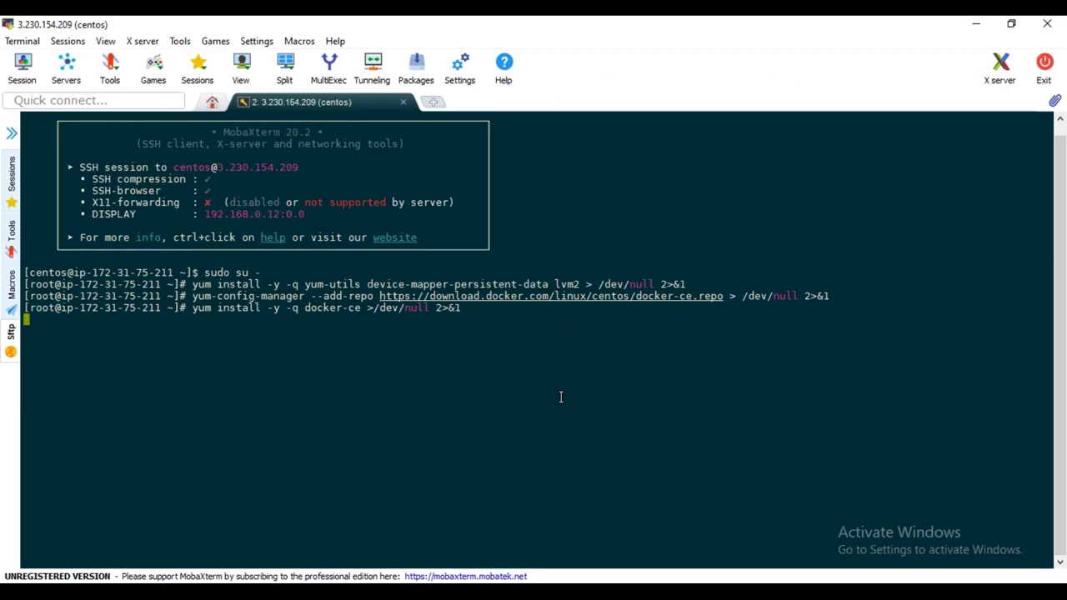
pyautogui.hotkey('alt', 'Tab')
pyautogui.hotkey('alt', 'Tab')
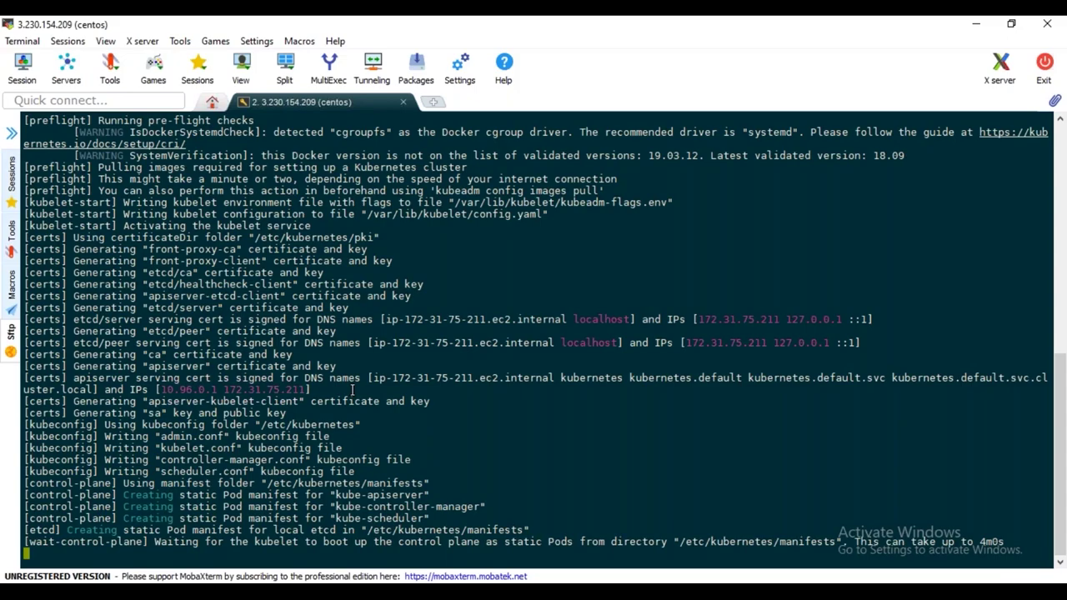
# Return to the GitHub Kubernetes-Installation.MD guide while kubeadm init runs
pyautogui.hotkey('alt', 'Tab')
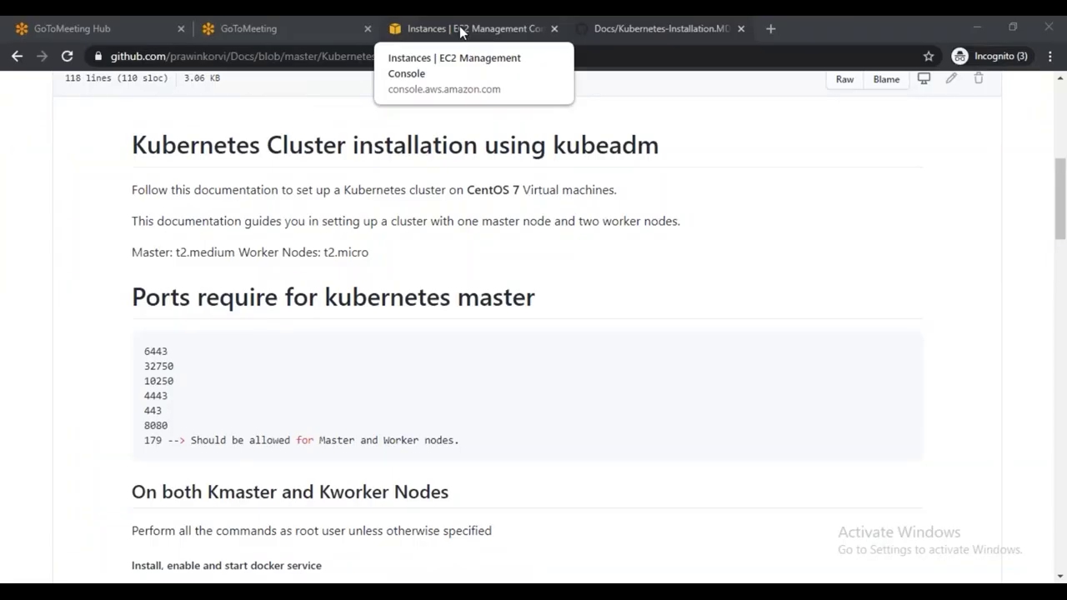
# Copy kube-worker1's public IPv4 address 3.238.24.114 from the EC2 instances list
pyautogui.click(461, 32)
pyautogui.click(211, 220)
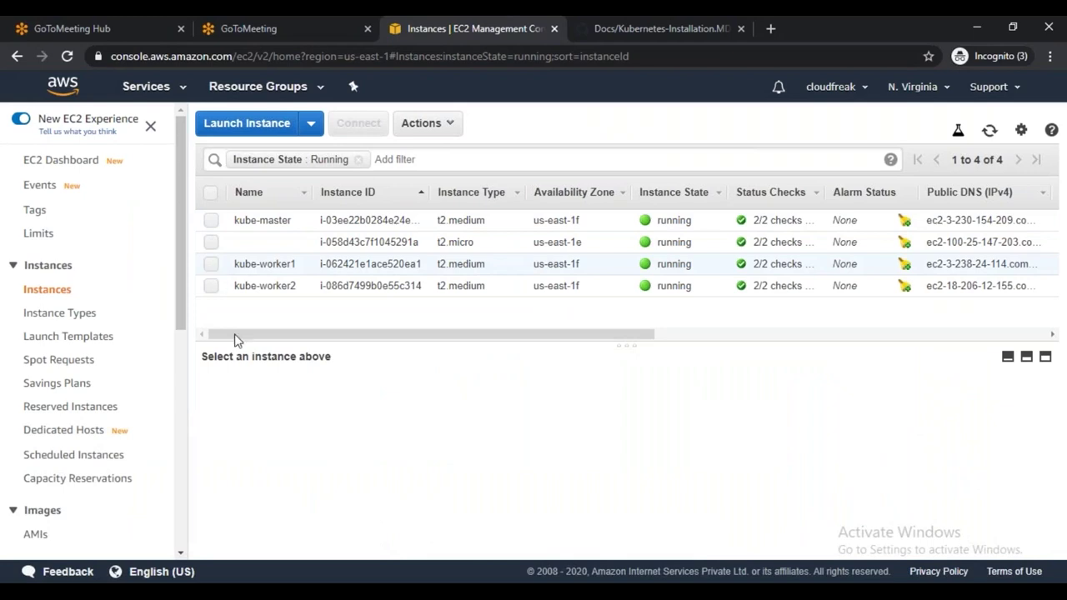
pyautogui.click(265, 263)
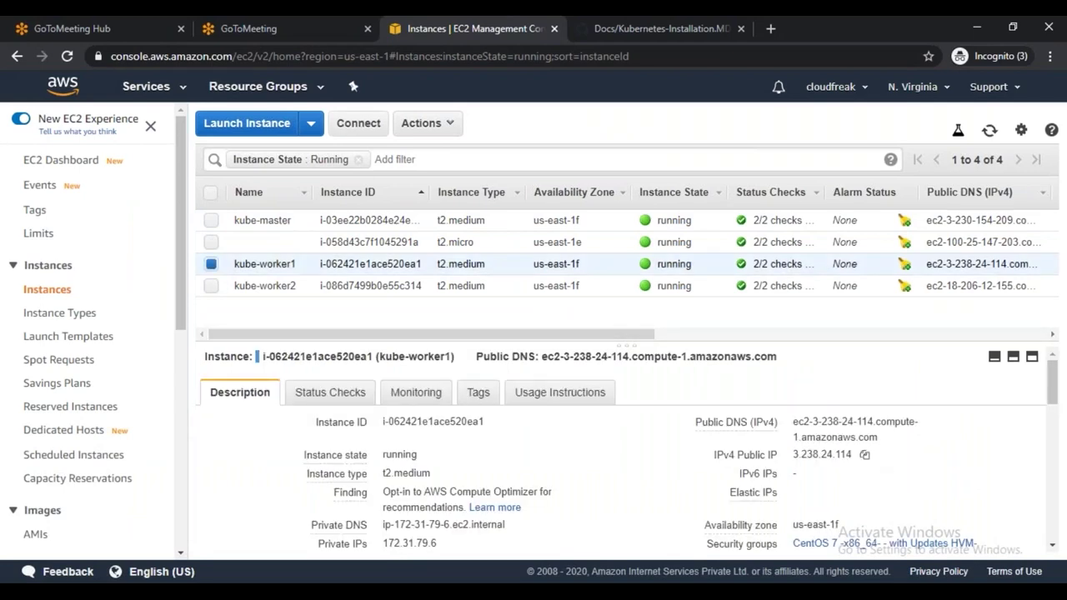
pyautogui.click(864, 454)
pyautogui.hotkey('alt', 'Tab')
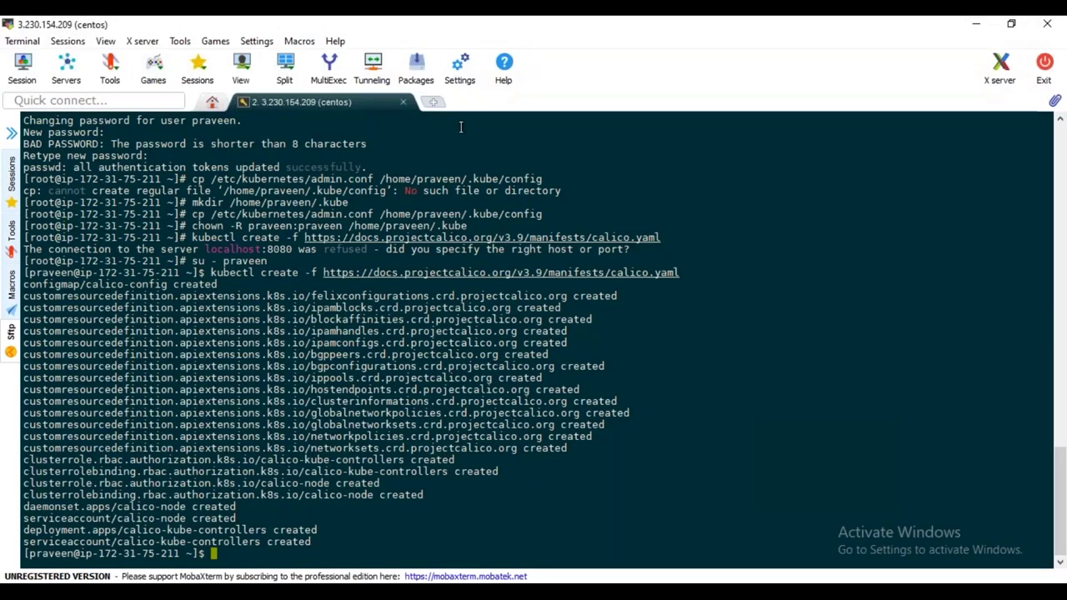
# Create a new SSH session to 3.238.24.114 with username centos
pyautogui.click(21, 67)
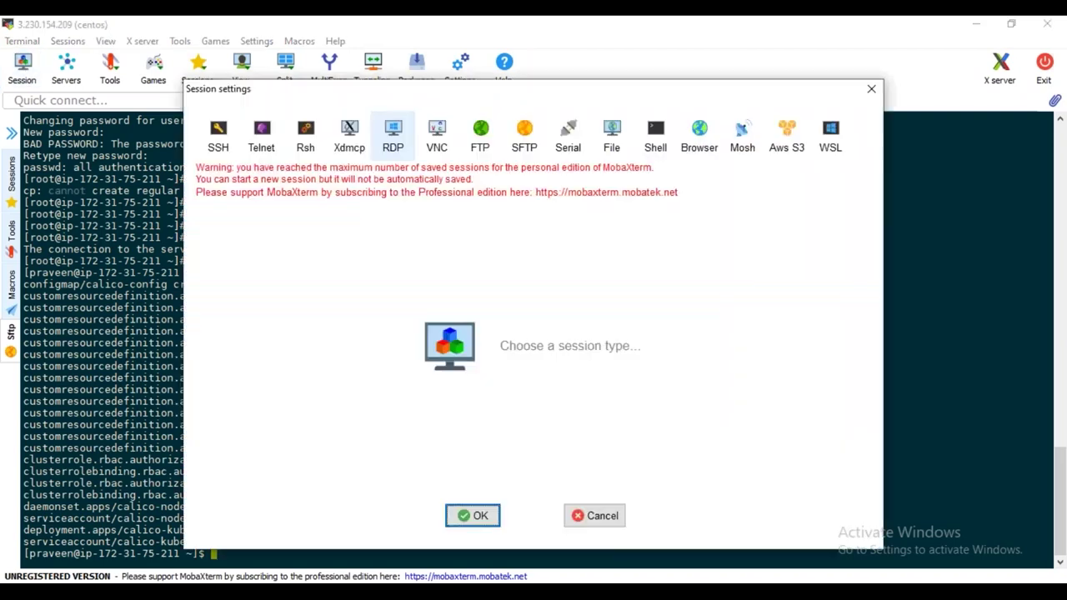
pyautogui.click(219, 131)
pyautogui.hotkey('ctrl', 'v')
pyautogui.press('Tab')
pyautogui.press('space')
pyautogui.press('Tab')
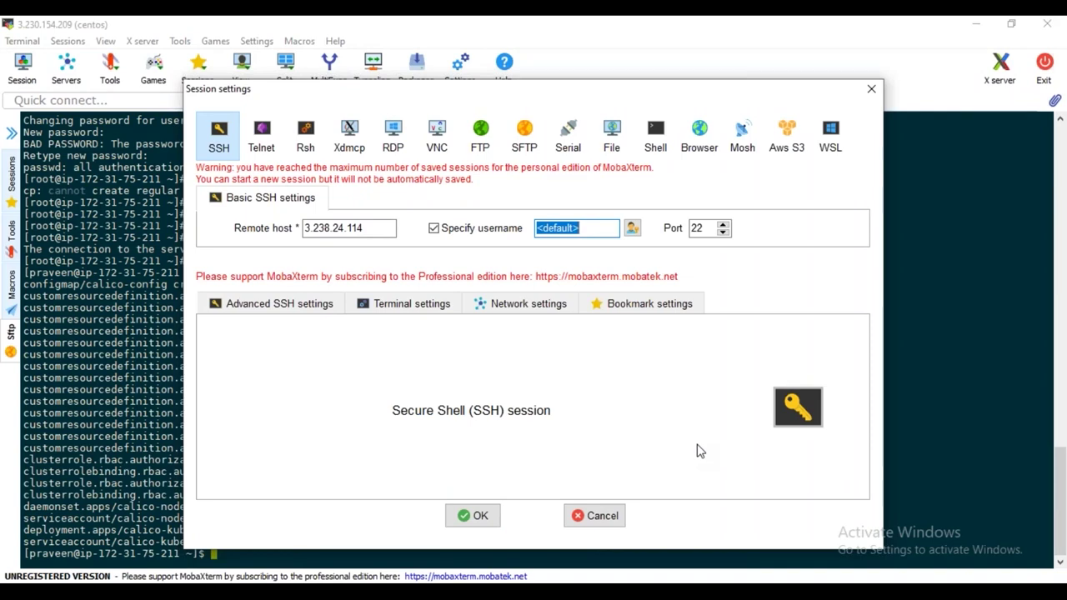
pyautogui.write('ec2')
pyautogui.press('BackSpace')
pyautogui.press('BackSpace')
pyautogui.press('BackSpace')
pyautogui.write('centos')
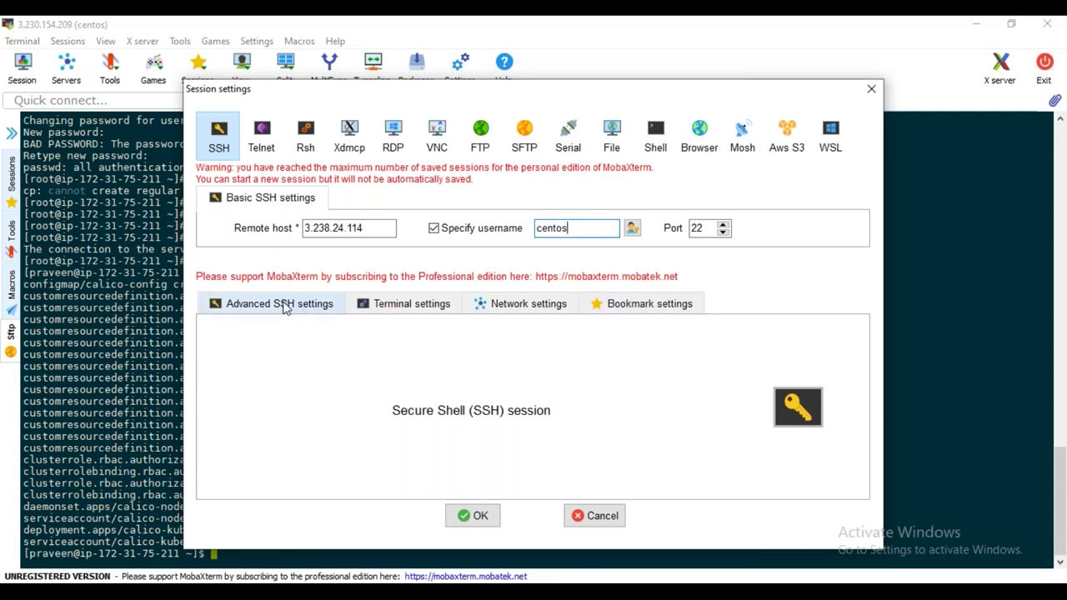
# Use the awsbatch29 private key for the session and connect
pyautogui.click(280, 303)
pyautogui.click(266, 442)
pyautogui.click(513, 442)
pyautogui.click(714, 423)
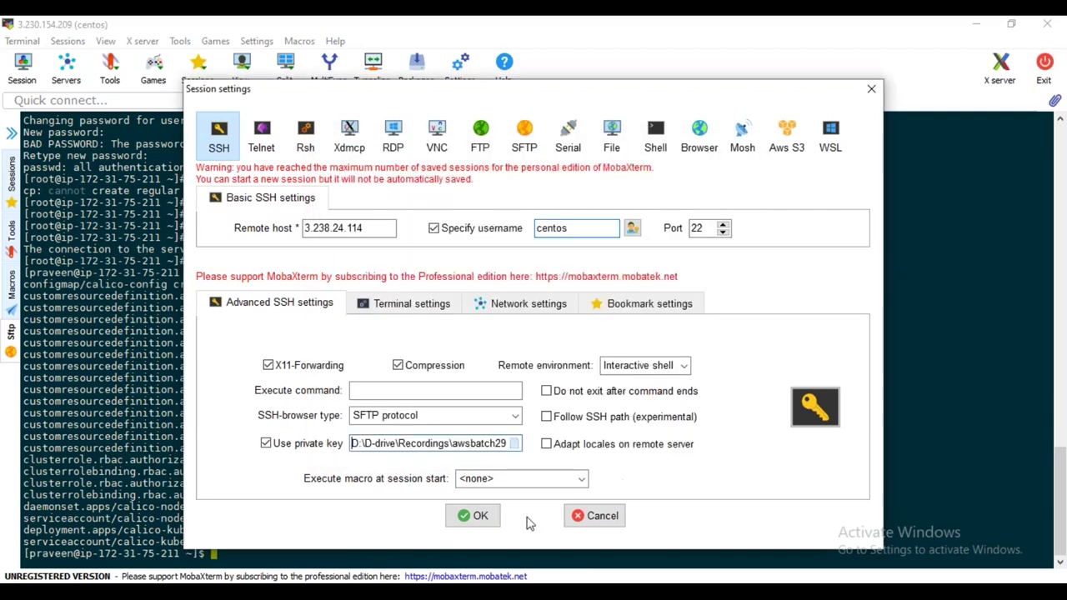
pyautogui.click(481, 517)
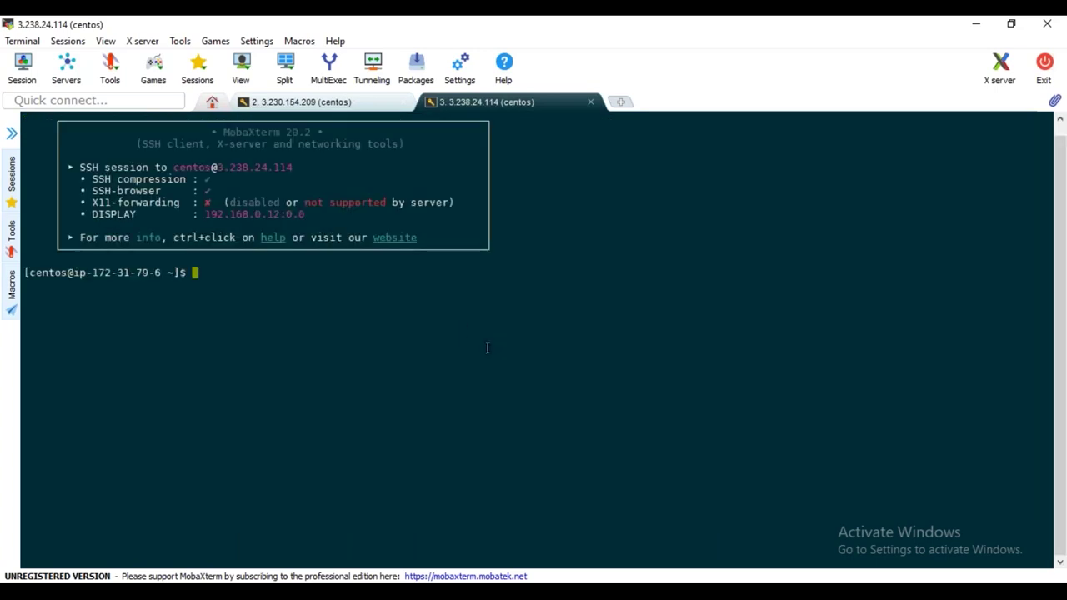
# Become root with sudo su - on kube-worker1 and collapse the Sftp side panel
pyautogui.write('sudo su -')
pyautogui.press('Return')
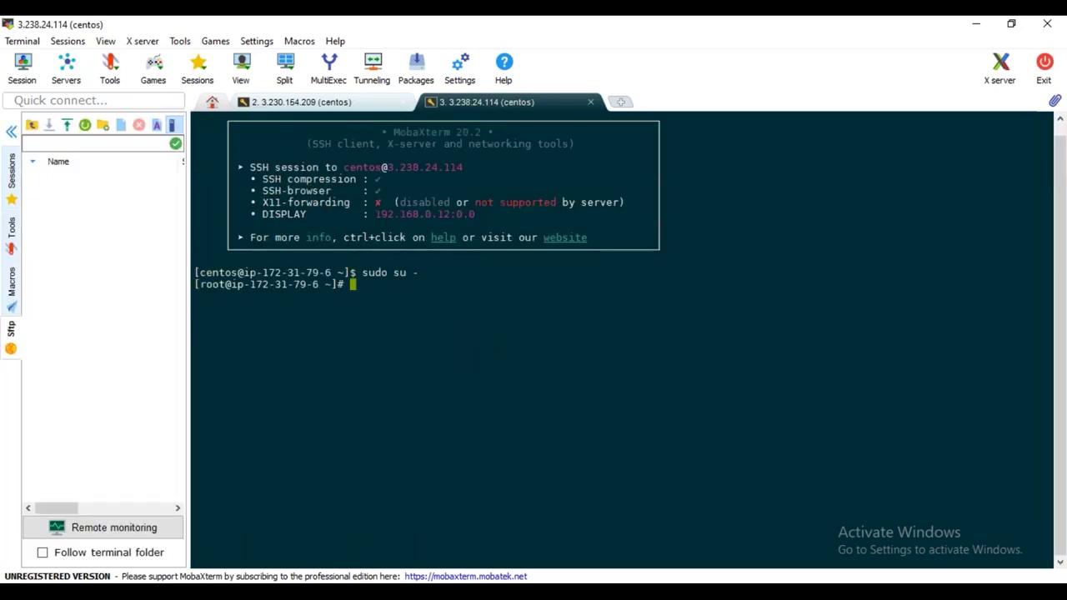
pyautogui.click(11, 132)
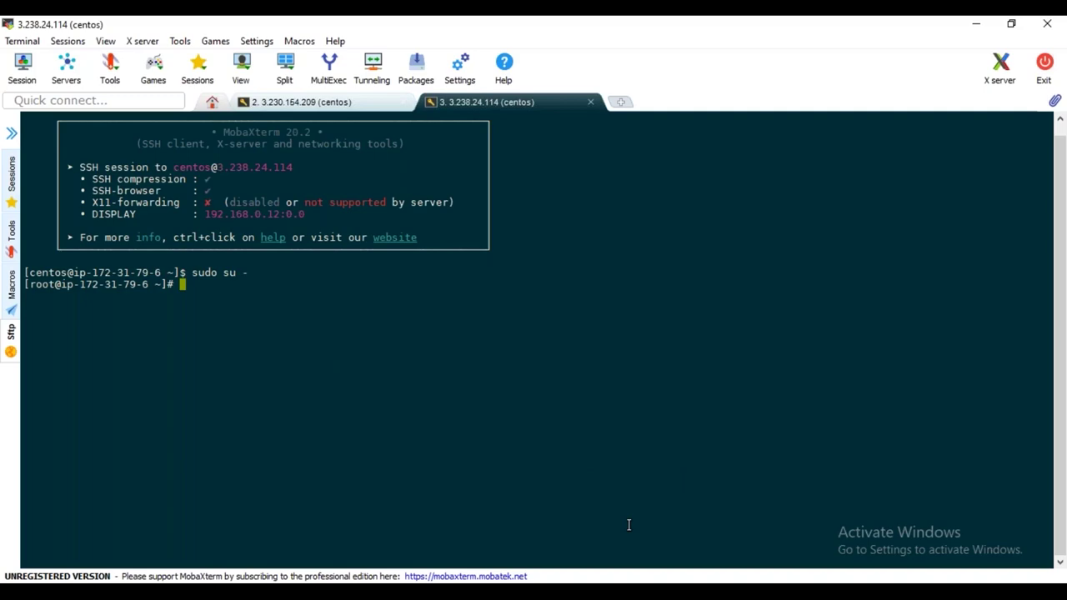
pyautogui.moveTo(276, 540)
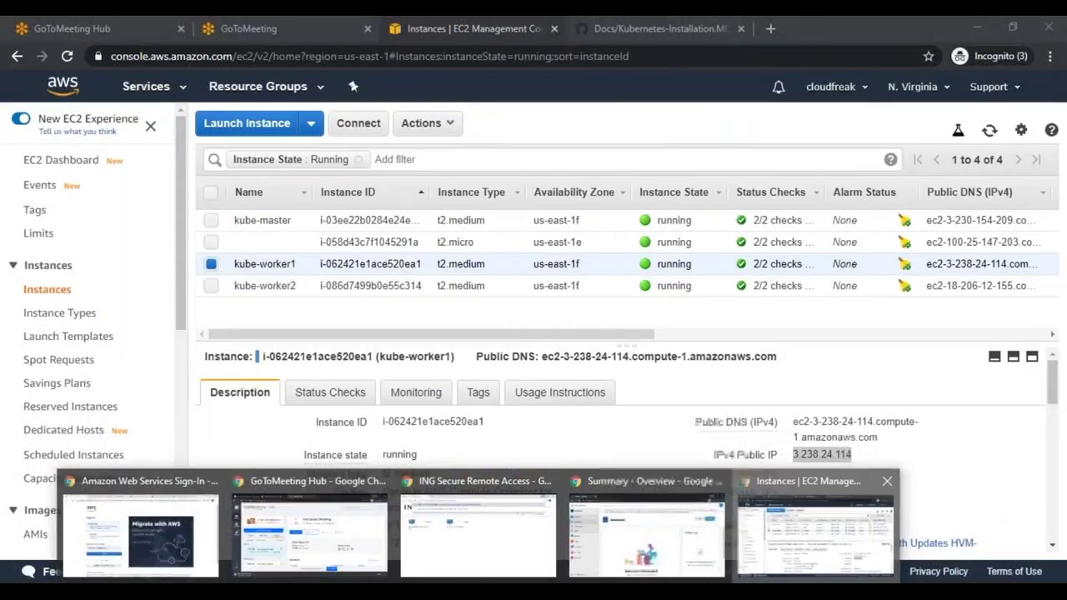
# Paste the guide's three yum lines into kube-worker1's root shell to add the docker-ce repo and install docker-ce
pyautogui.click(802, 547)
pyautogui.click(602, 28)
pyautogui.scroll(3, 505, 310)
pyautogui.scroll(3, 505, 310)
pyautogui.scroll(-8, 514, 325)
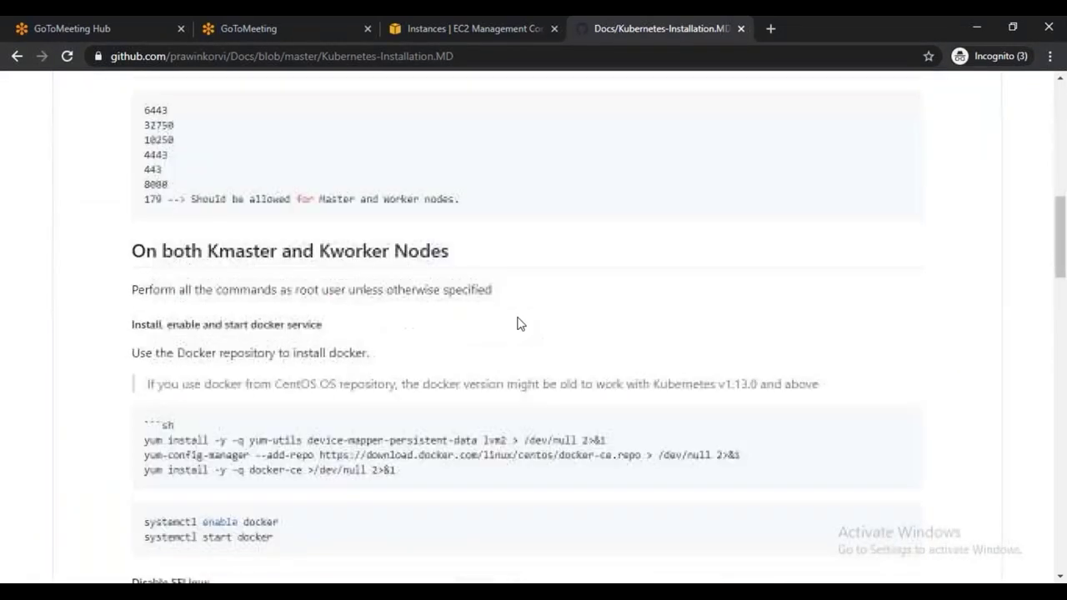
pyautogui.scroll(-2, 516, 323)
pyautogui.moveTo(260, 398); pyautogui.dragTo(359, 401)
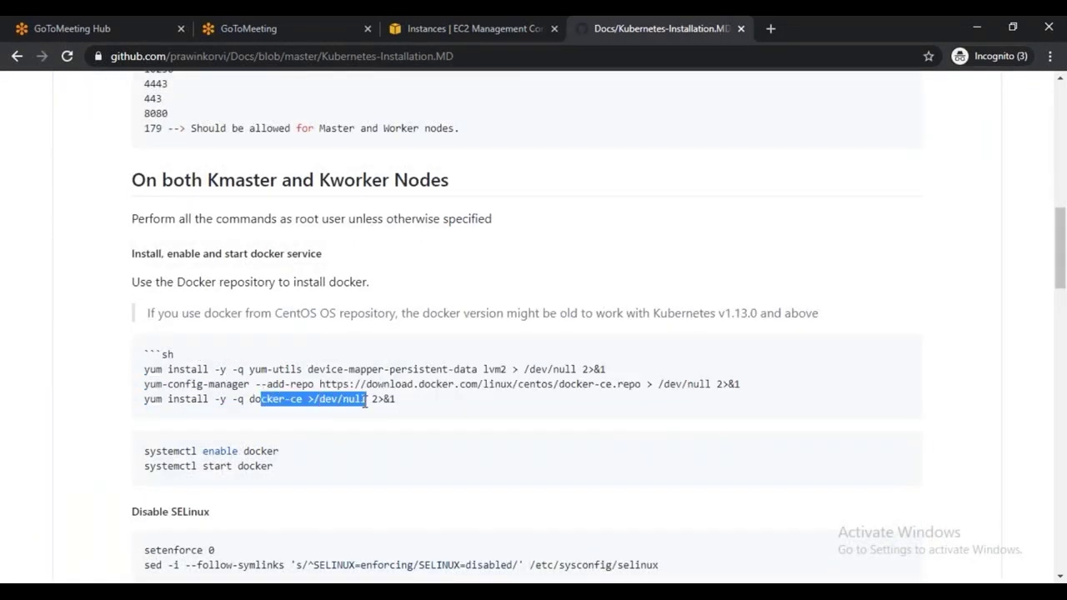
pyautogui.moveTo(146, 369); pyautogui.dragTo(396, 417)
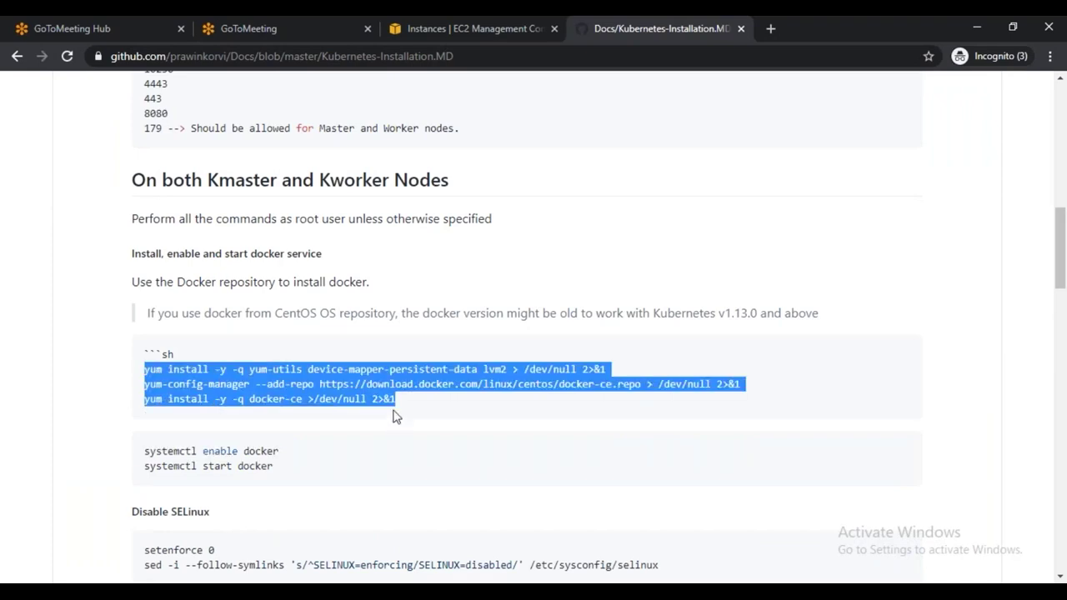
pyautogui.hotkey('alt', 'Tab')
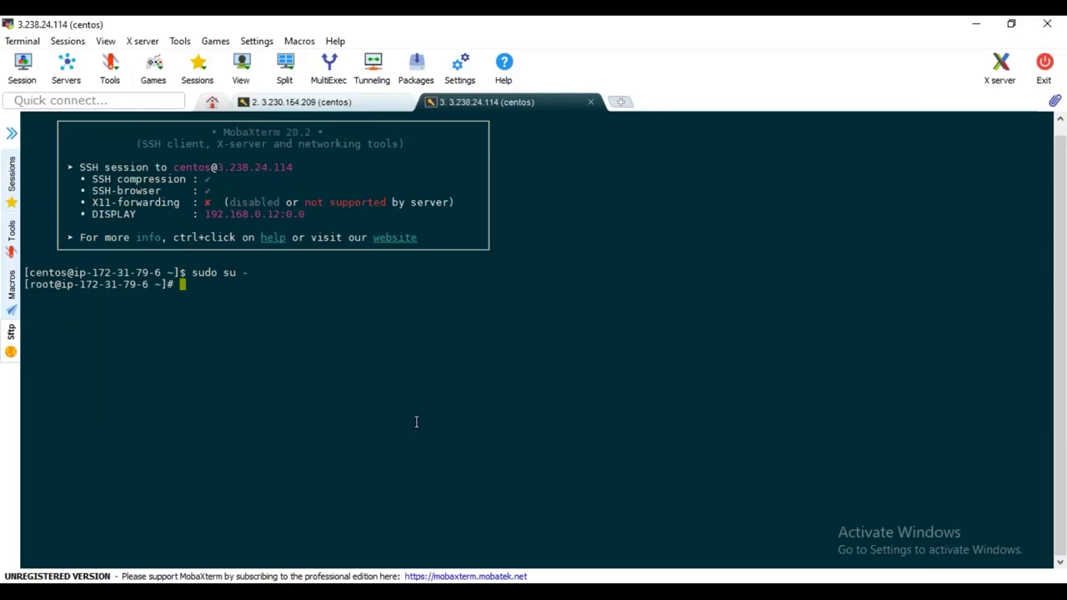
pyautogui.rightClick(435, 308)
pyautogui.click(471, 247)
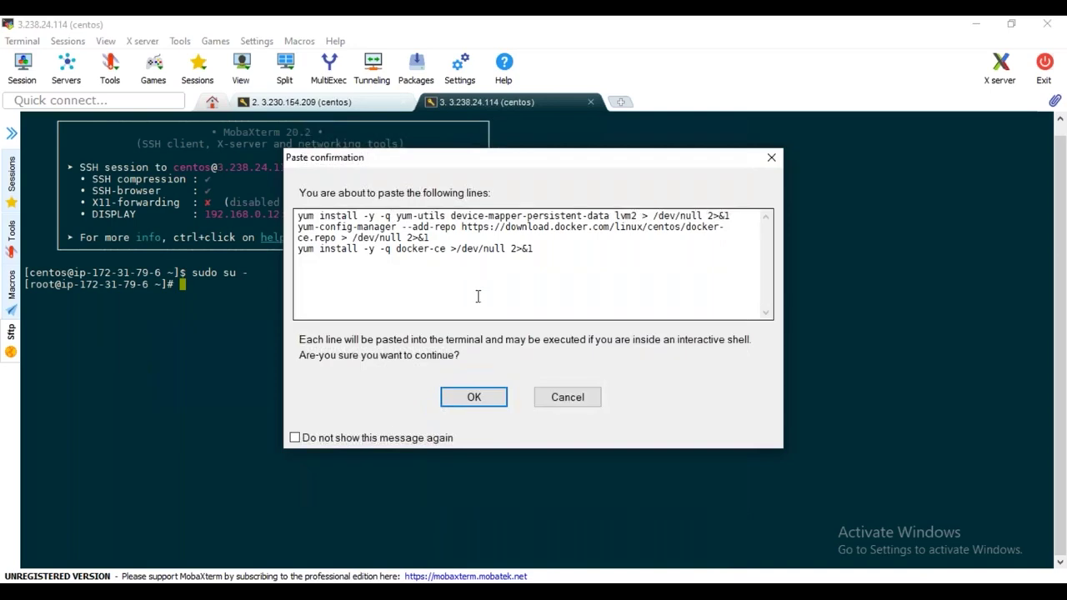
pyautogui.click(472, 397)
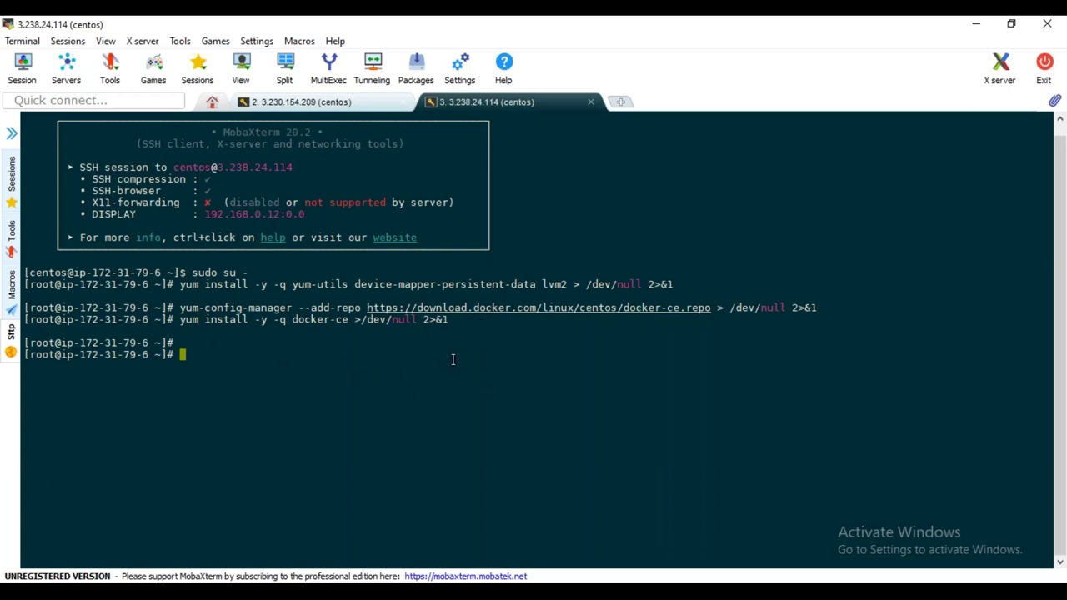
# Run service docker start, chkconfig docker on and service docker status on kube-worker1
pyautogui.hotkey('alt', 'Tab')
pyautogui.hotkey('alt', 'Tab')
pyautogui.write('service dock')
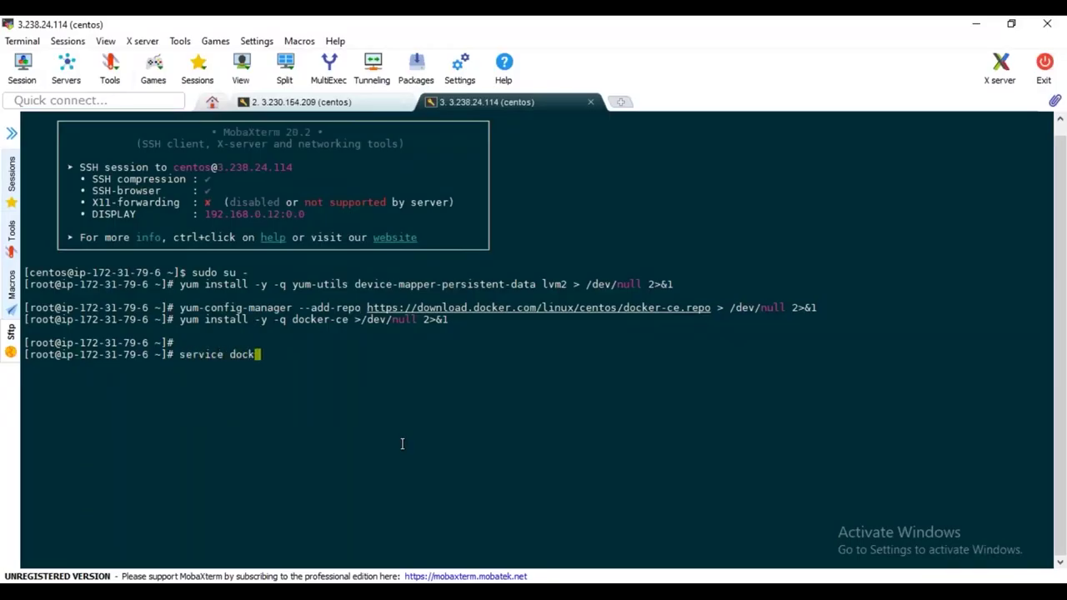
pyautogui.write('er satu')
pyautogui.write('tart')
pyautogui.press('Return')
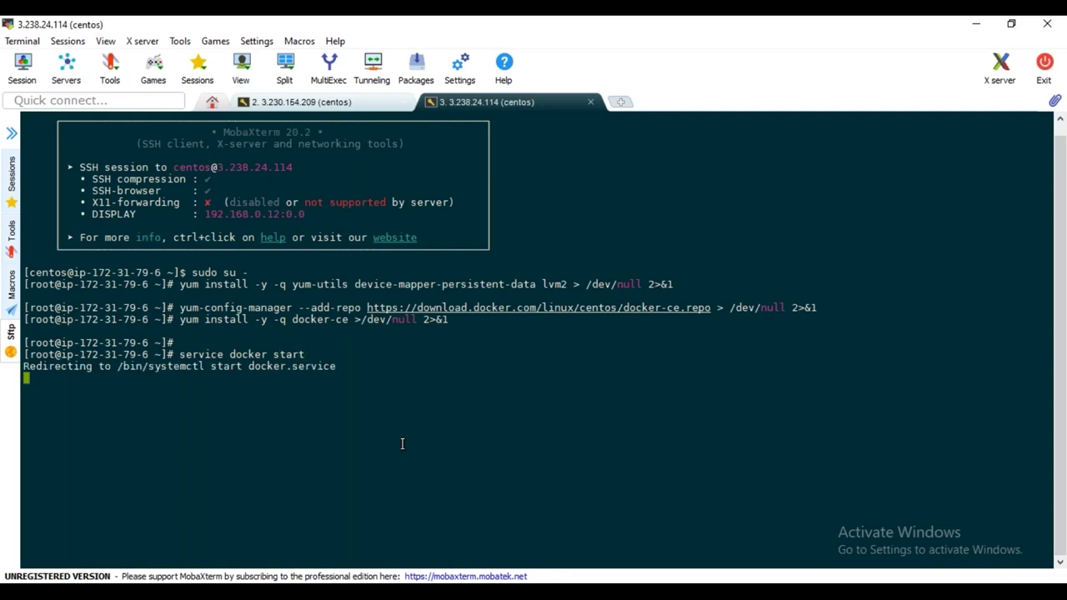
pyautogui.write('chkconfig docker on')
pyautogui.press('Return')
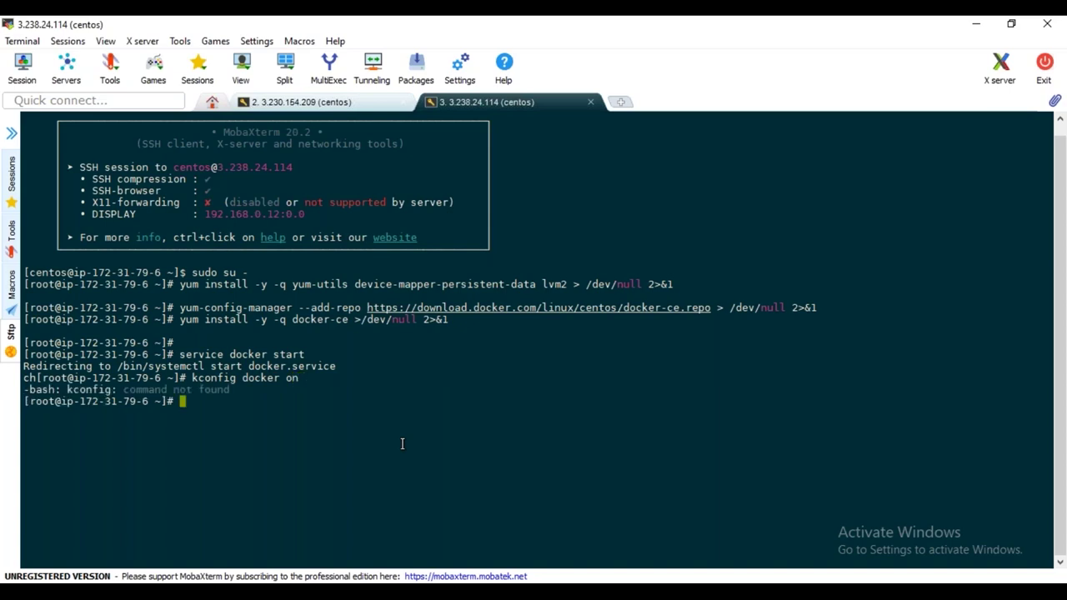
pyautogui.write('chkconfig docker on')
pyautogui.press('Return')
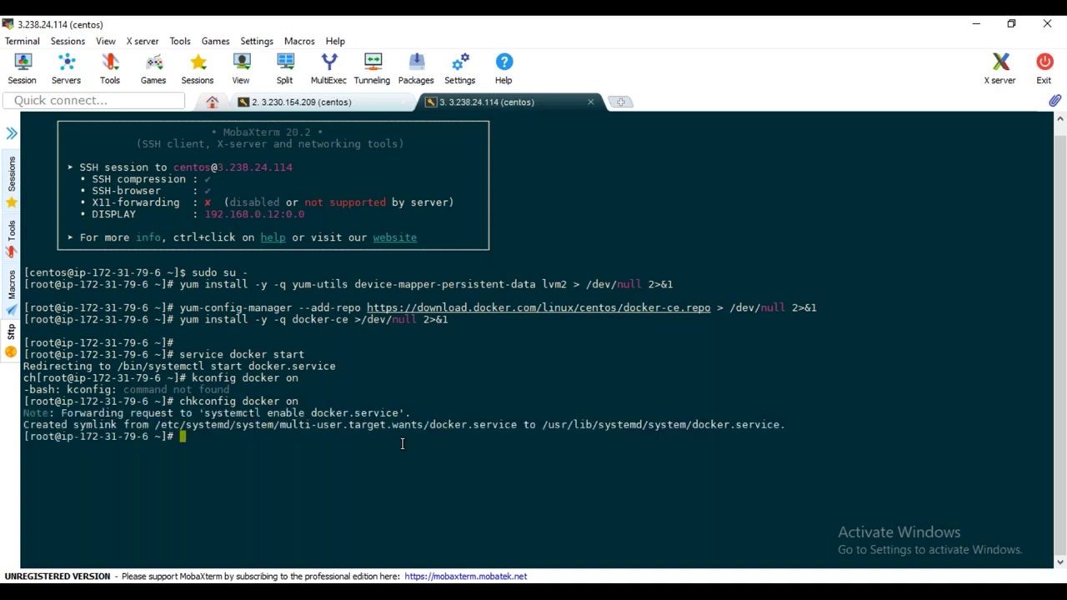
pyautogui.write('service docker status')
pyautogui.press('Return')
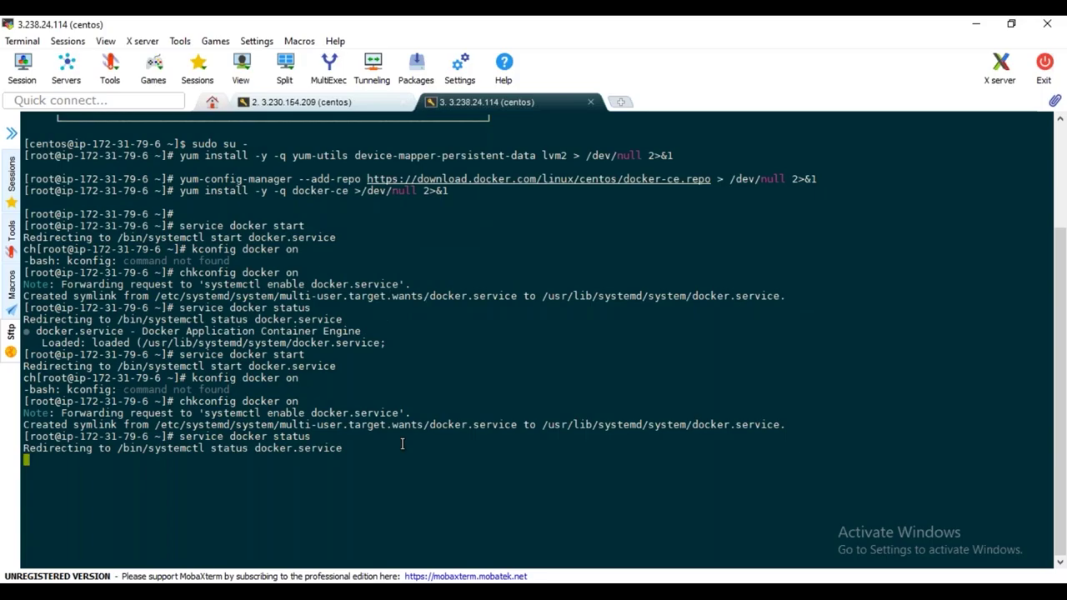
pyautogui.hotkey('alt', 'Tab')
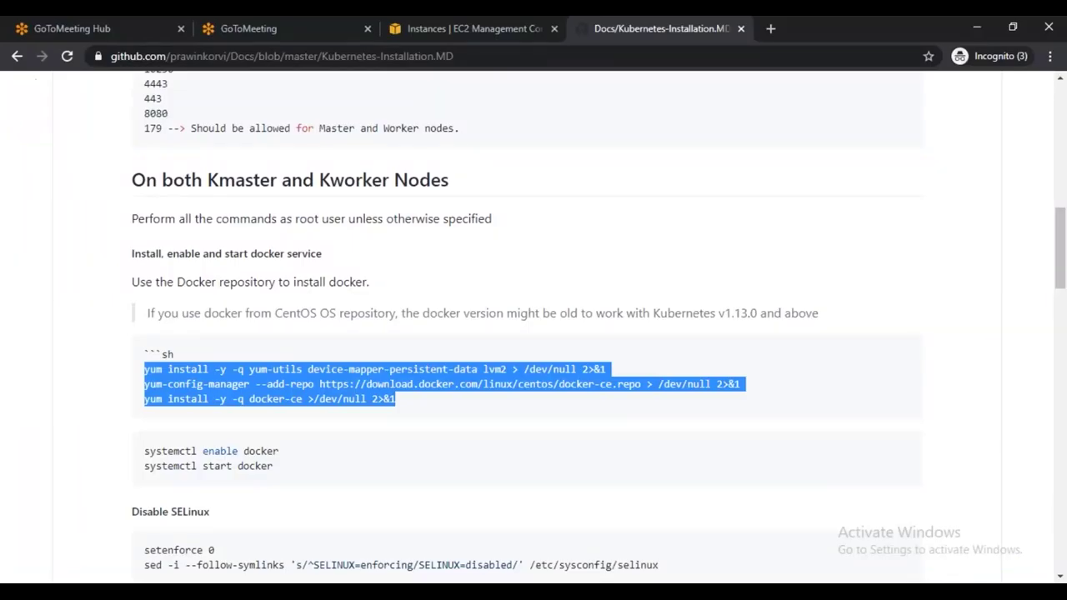
# Paste and run the guide's two SELinux-disabling commands on kube-worker1
pyautogui.scroll(-2, 146, 393)
pyautogui.moveTo(146, 393); pyautogui.dragTo(655, 414)
pyautogui.hotkey('ctrl', 'c')
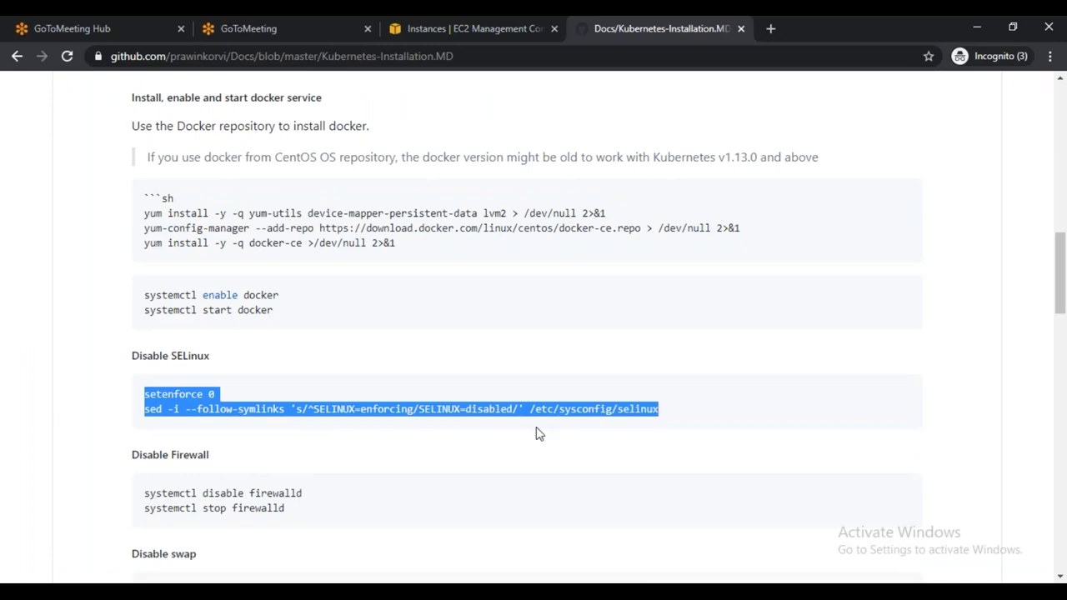
pyautogui.hotkey('alt', 'Tab')
pyautogui.rightClick(454, 187)
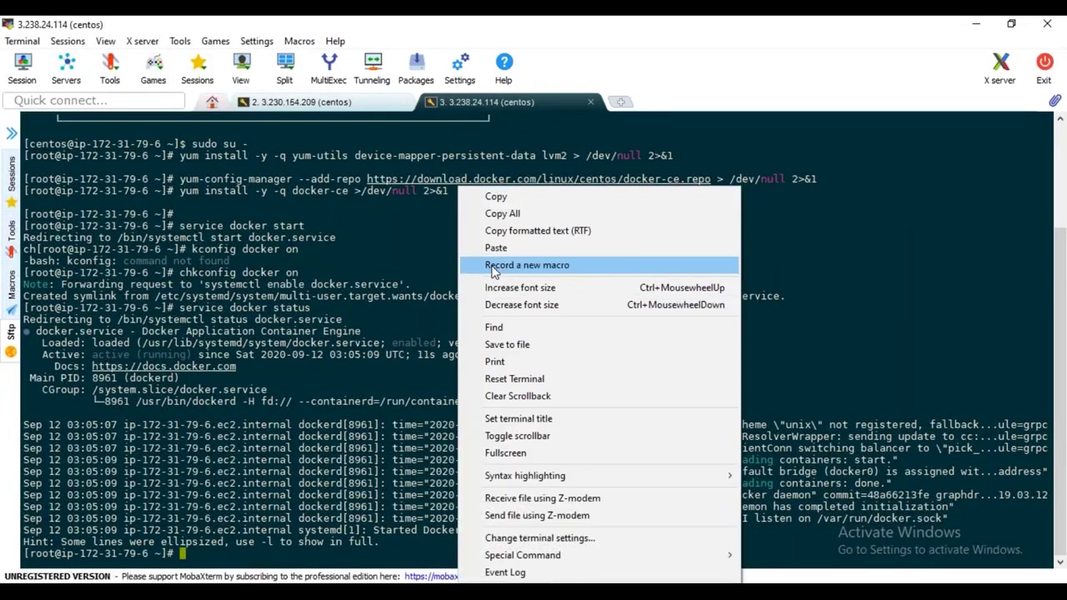
pyautogui.click(493, 247)
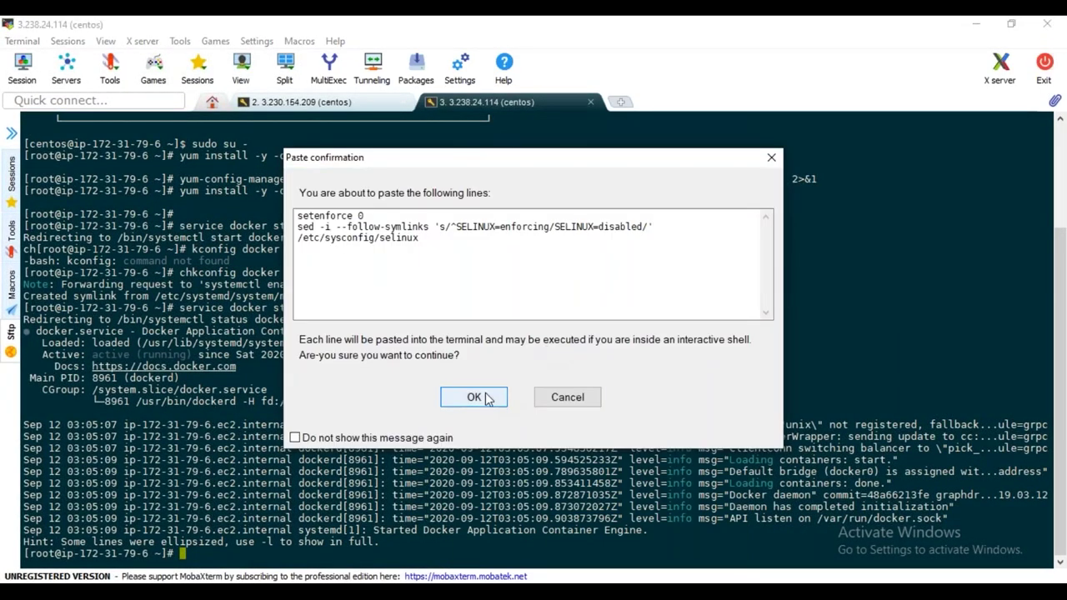
pyautogui.click(486, 400)
pyautogui.press('Return')
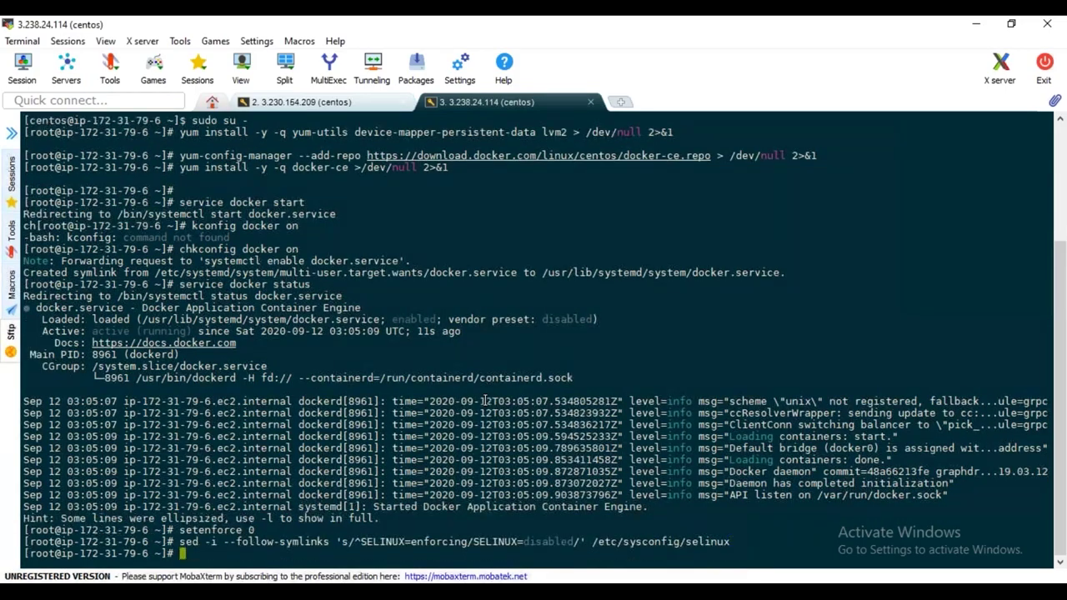
# Paste sed -i '/swap/d' /etc/fstab and swapoff -a into the worker shell to disable swap
pyautogui.hotkey('alt', 'Tab')
pyautogui.scroll(-3, 436, 393)
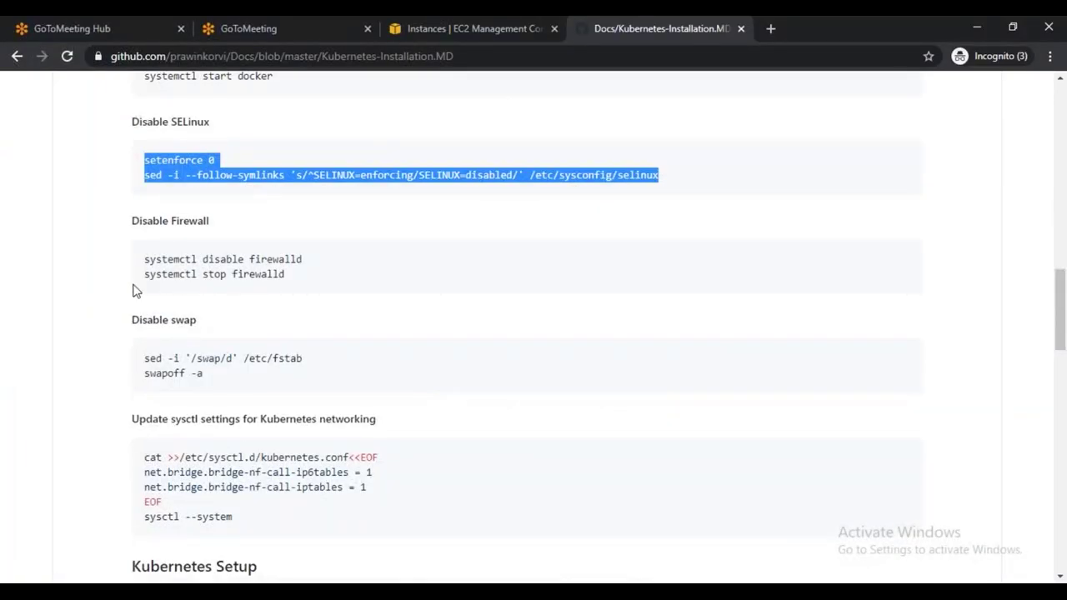
pyautogui.moveTo(146, 357); pyautogui.dragTo(209, 381)
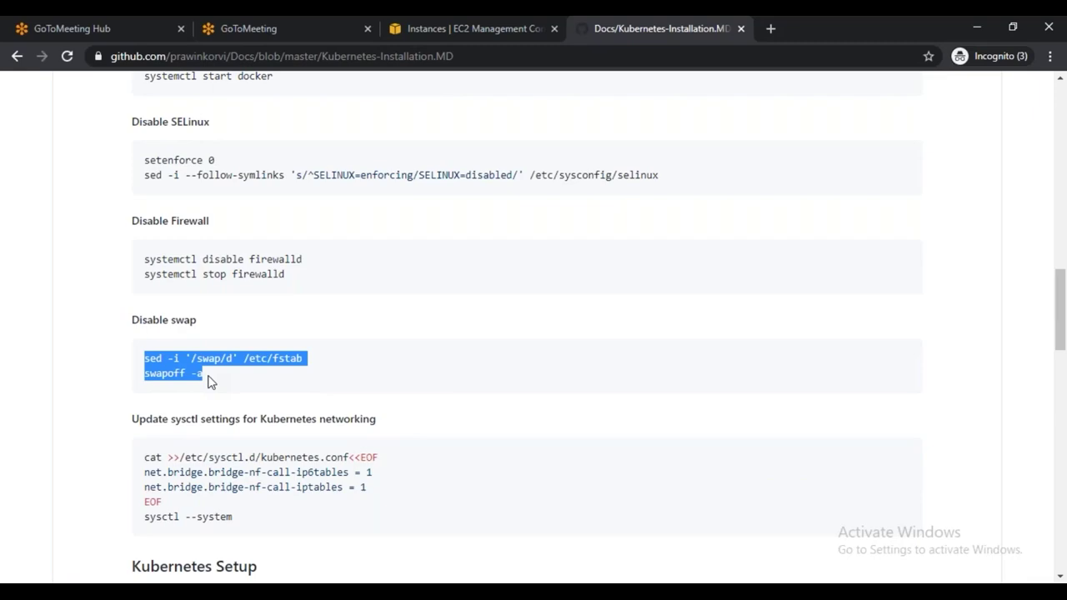
pyautogui.hotkey('ctrl', 'c')
pyautogui.hotkey('alt', 'Tab')
pyautogui.rightClick(553, 242)
pyautogui.click(598, 247)
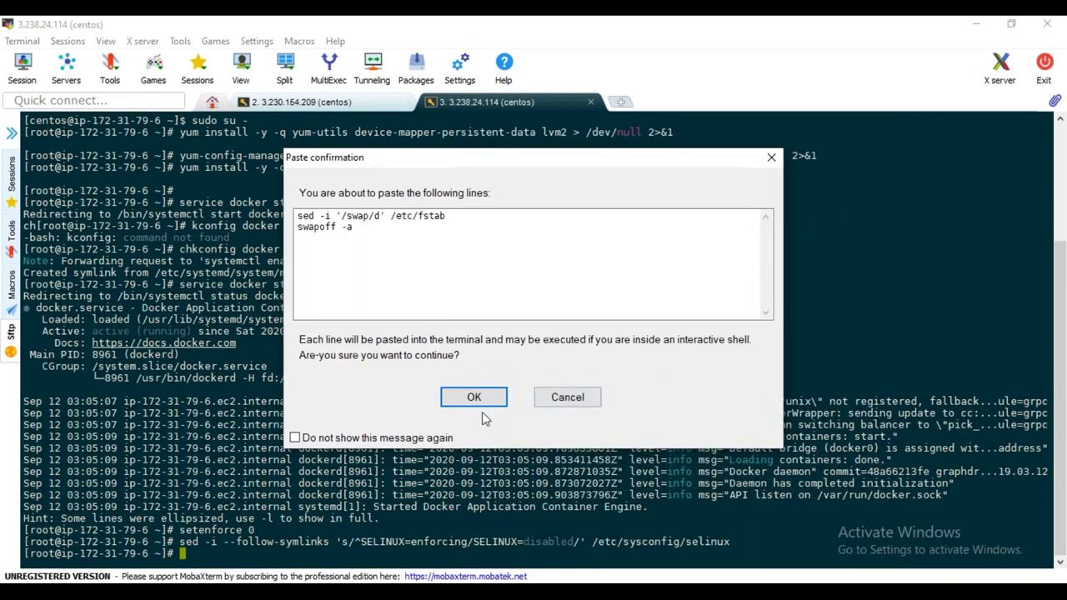
pyautogui.click(474, 398)
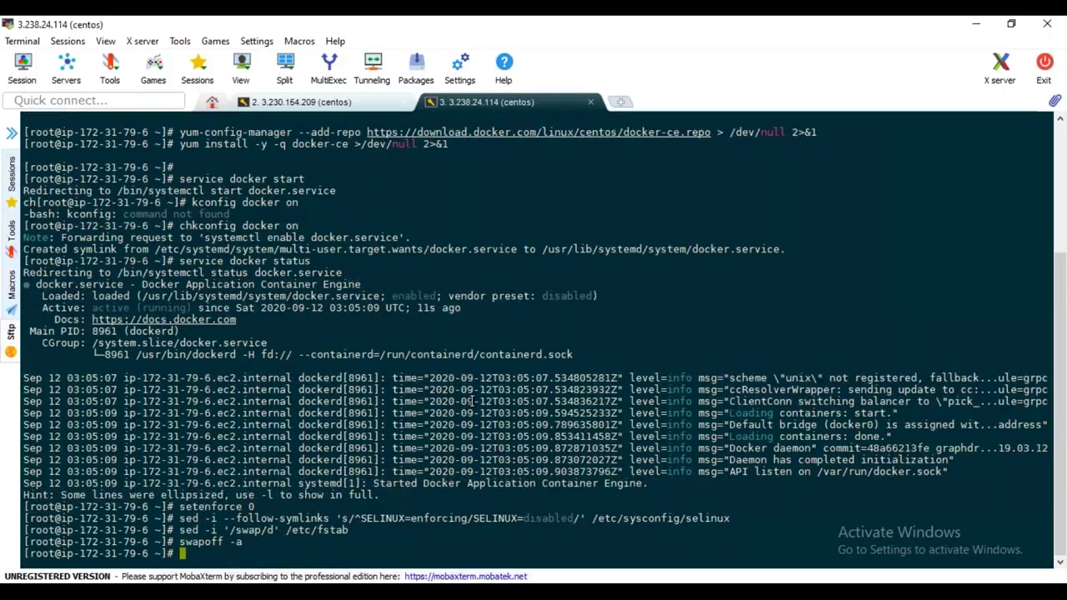
pyautogui.hotkey('alt', 'Tab')
# Paste the guide's bridge networking sysctl block into the worker shell and apply it
pyautogui.scroll(-2, 392, 408)
pyautogui.moveTo(147, 302); pyautogui.dragTo(241, 365)
pyautogui.moveTo(143, 301); pyautogui.dragTo(244, 364)
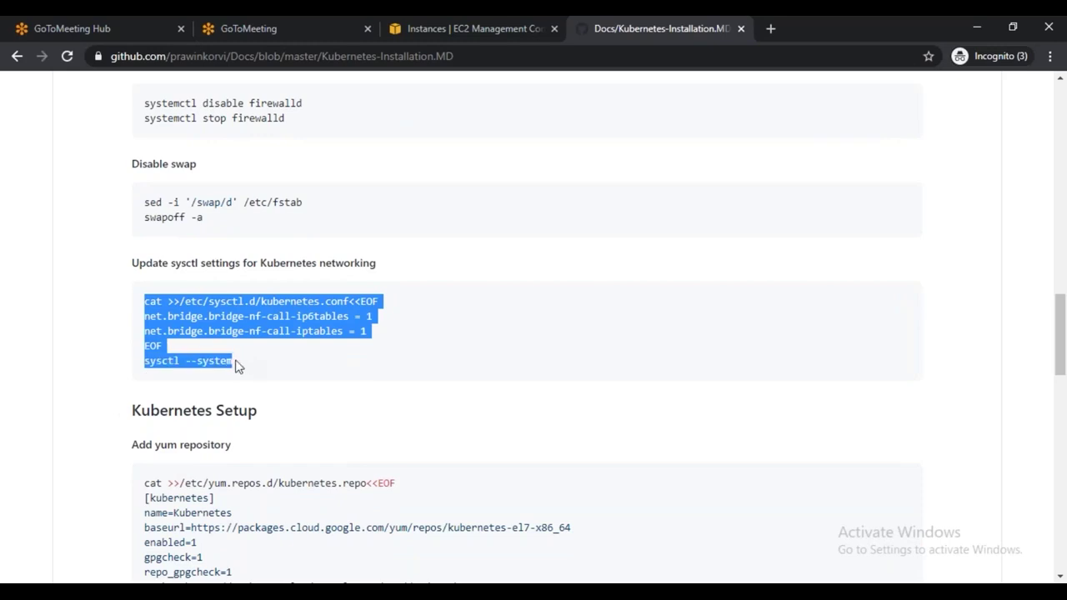
pyautogui.hotkey('ctrl', 'c')
pyautogui.hotkey('alt', 'Tab')
pyautogui.rightClick(548, 185)
pyautogui.click(600, 242)
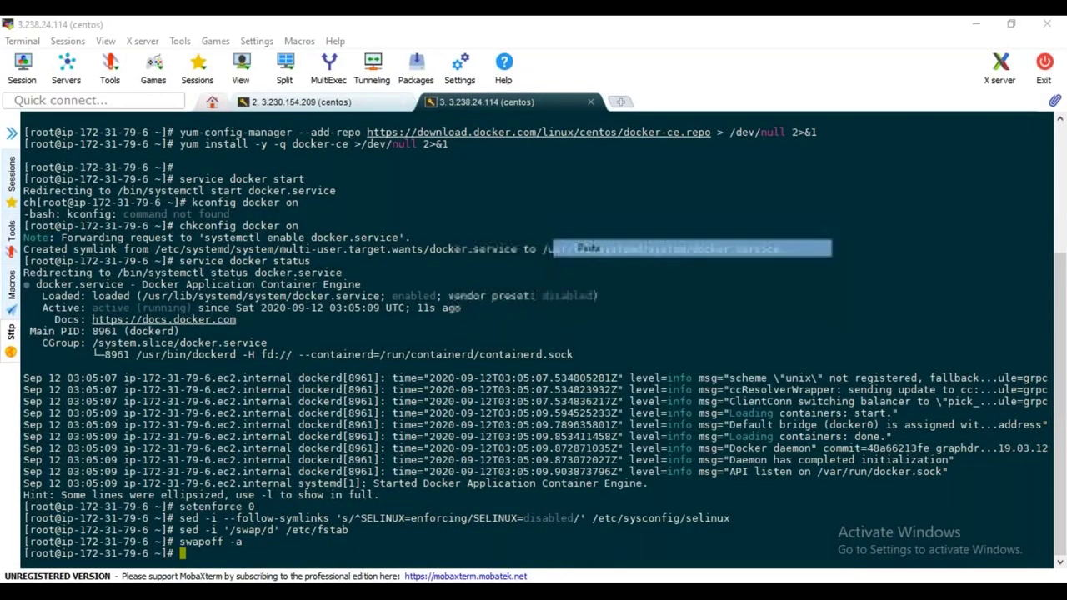
pyautogui.click(475, 397)
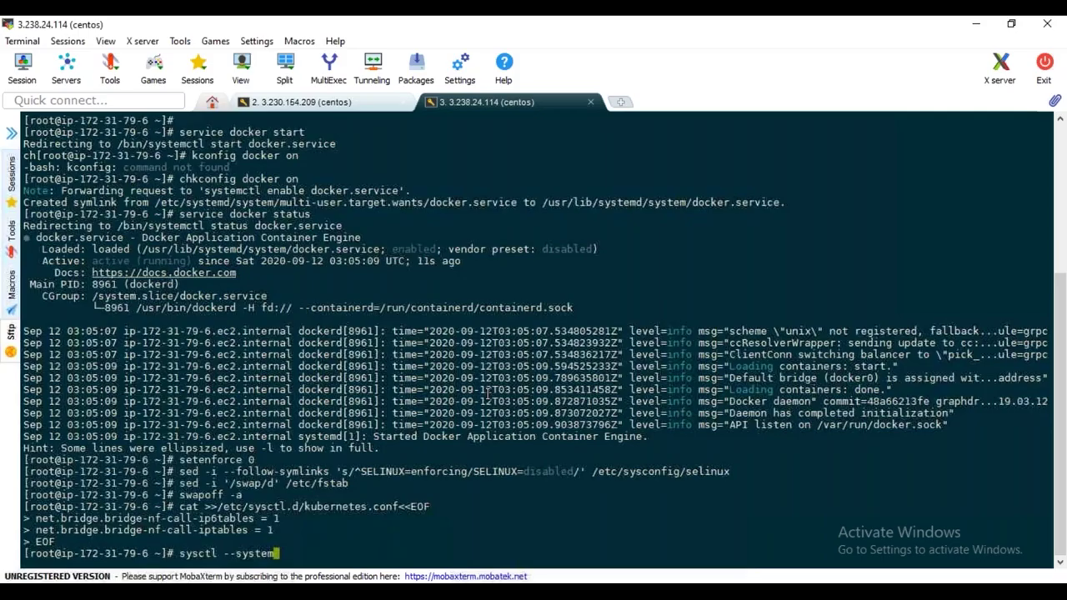
pyautogui.hotkey('alt', 'Tab')
# Paste the kubernetes.repo heredoc block through EOF to add the Kubernetes yum repository
pyautogui.scroll(-2, 391, 397)
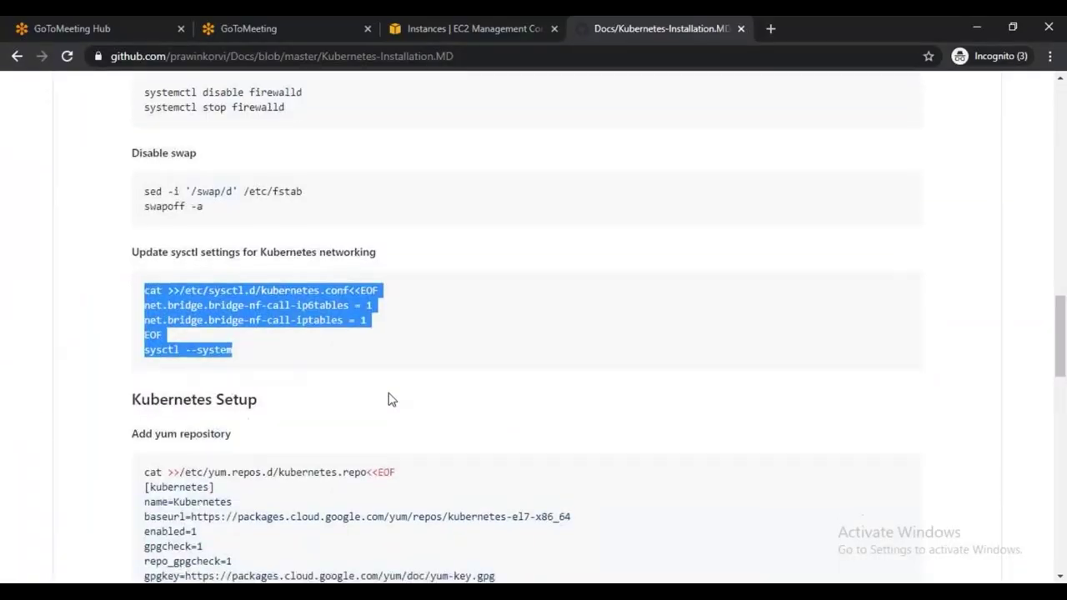
pyautogui.scroll(-2, 363, 425)
pyautogui.moveTo(148, 248); pyautogui.dragTo(206, 385)
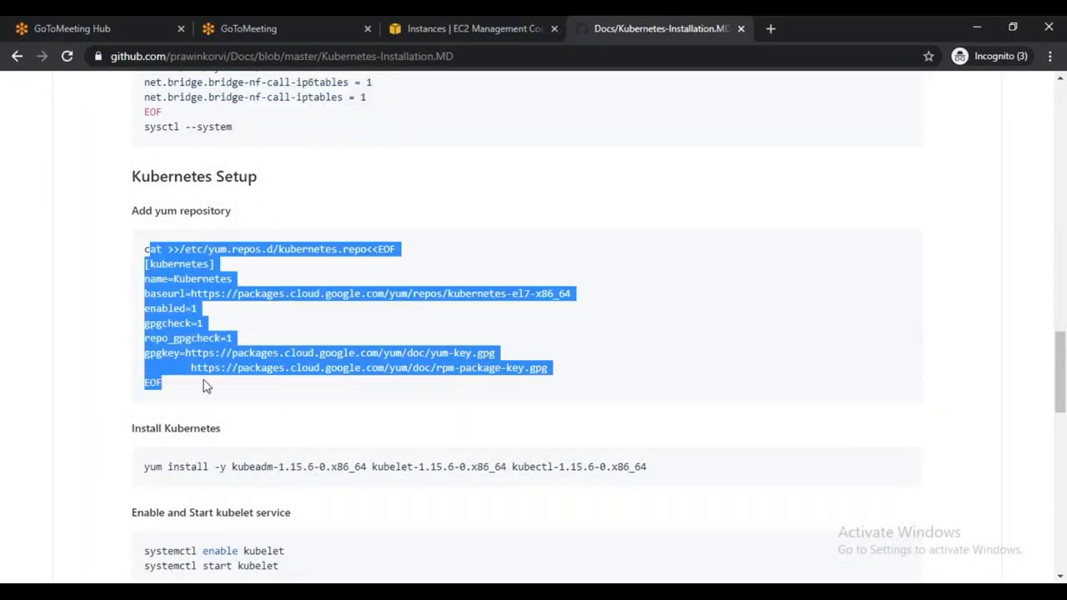
pyautogui.hotkey('alt', 'Tab')
pyautogui.hotkey('alt', 'Tab')
pyautogui.moveTo(144, 248); pyautogui.dragTo(167, 339)
pyautogui.click(204, 393)
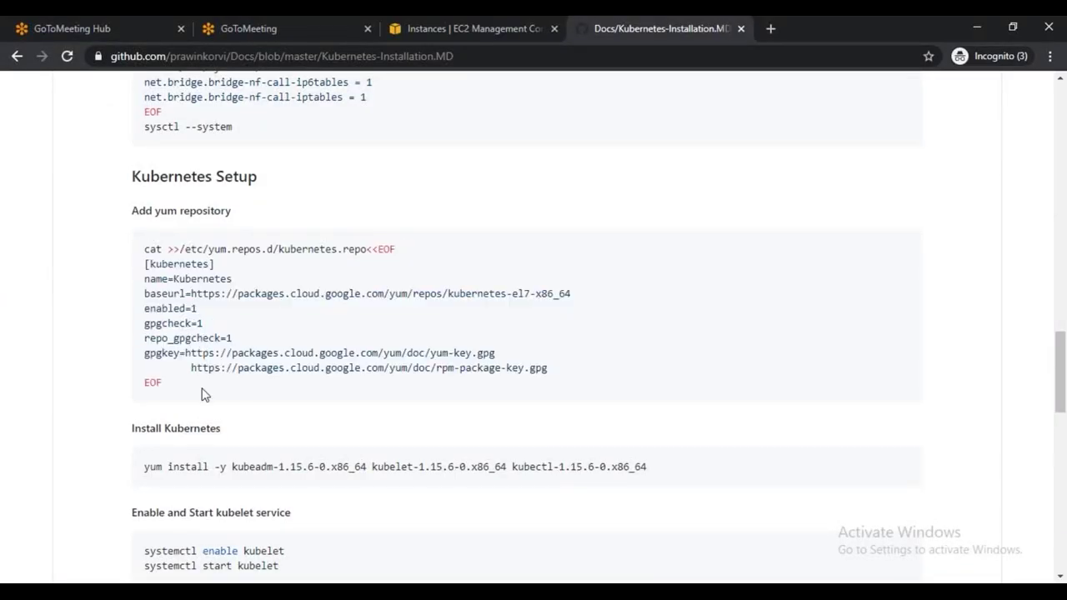
pyautogui.moveTo(143, 250); pyautogui.dragTo(177, 385)
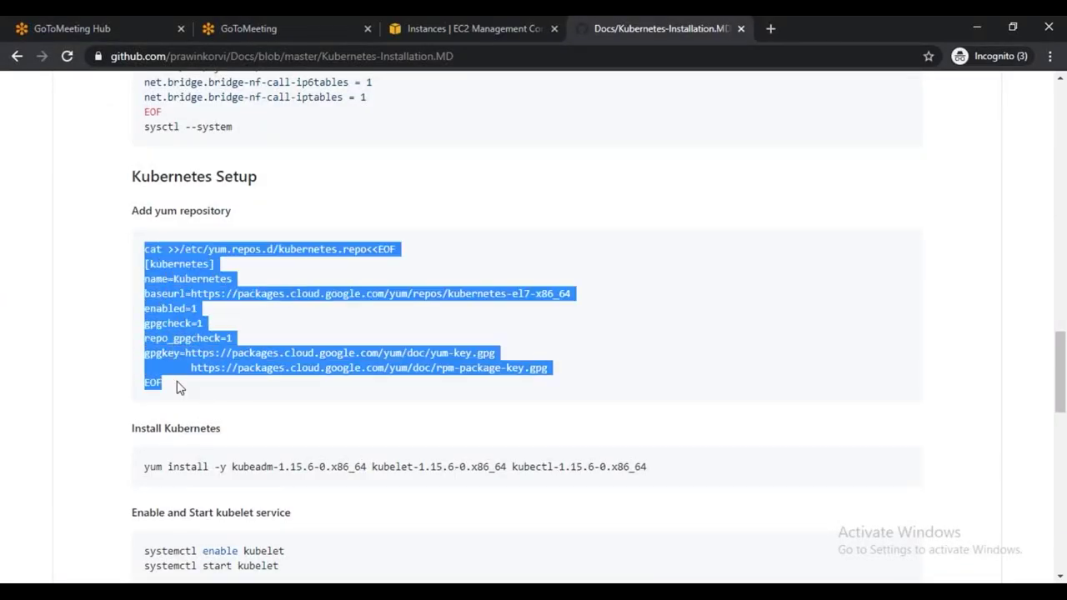
pyautogui.hotkey('ctrl', 'c')
pyautogui.hotkey('alt', 'Tab')
pyautogui.rightClick(441, 187)
pyautogui.click(470, 245)
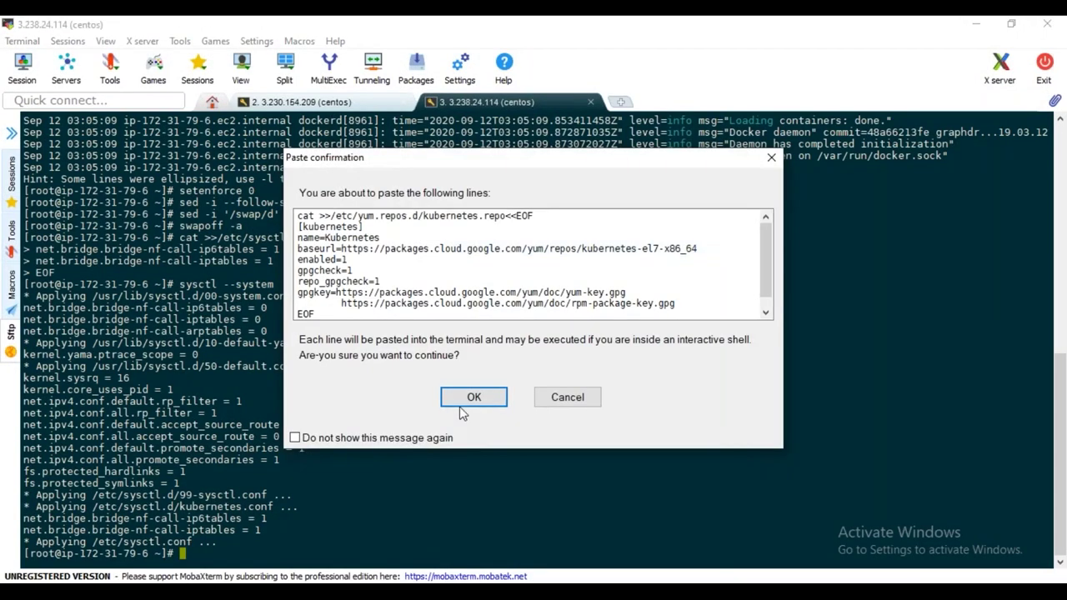
pyautogui.click(461, 398)
pyautogui.press('Return')
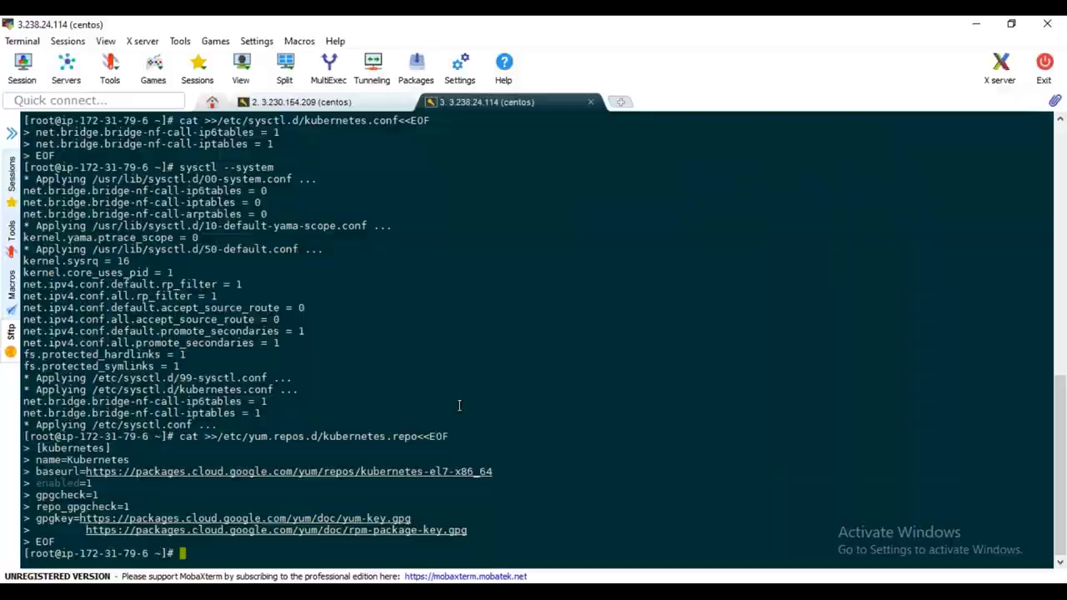
pyautogui.hotkey('alt', 'Tab')
pyautogui.scroll(-3, 400, 405)
# Paste and run the yum install for kubeadm, kubelet and kubectl 1.15.6 on kube-worker1
pyautogui.moveTo(146, 311); pyautogui.dragTo(676, 327)
pyautogui.hotkey('alt', 'Tab')
pyautogui.rightClick(541, 350)
pyautogui.click(583, 246)
pyautogui.press('Return')
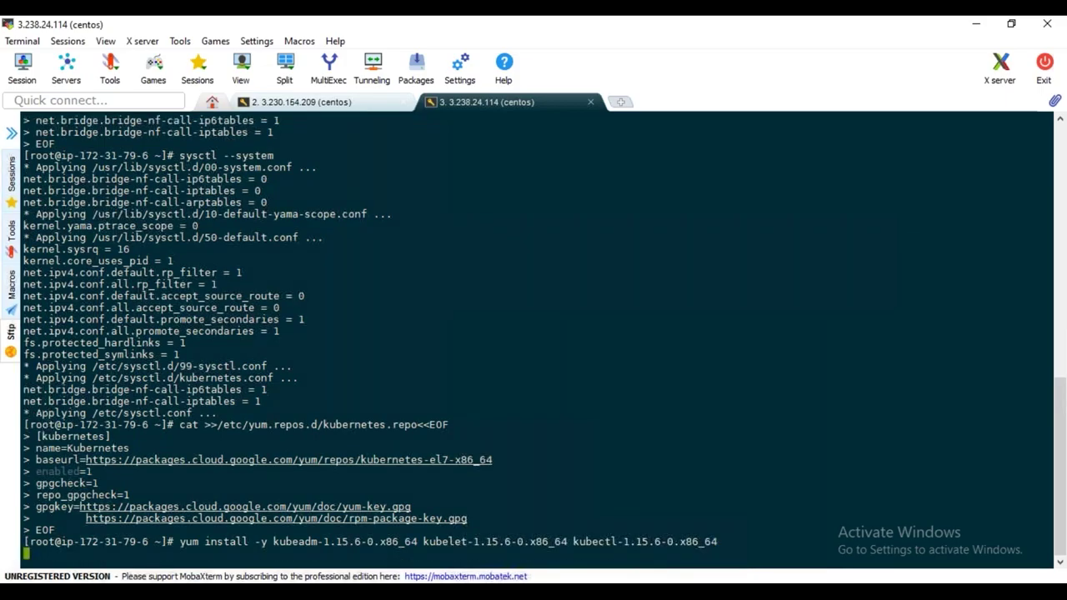
pyautogui.hotkey('alt', 'Tab')
pyautogui.scroll(-1, 315, 399)
pyautogui.hotkey('alt', 'Tab')
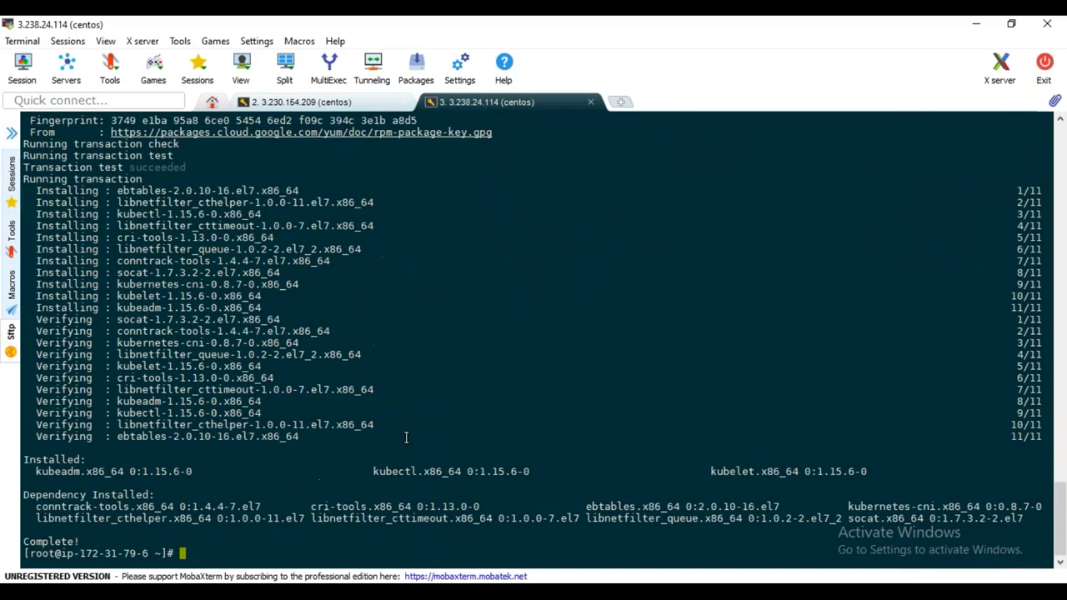
# Check kubelet status, start the kubelet service, and enable it at boot with chkconfig kubelet on
pyautogui.write('ervice kubelet status')
pyautogui.press('Return')
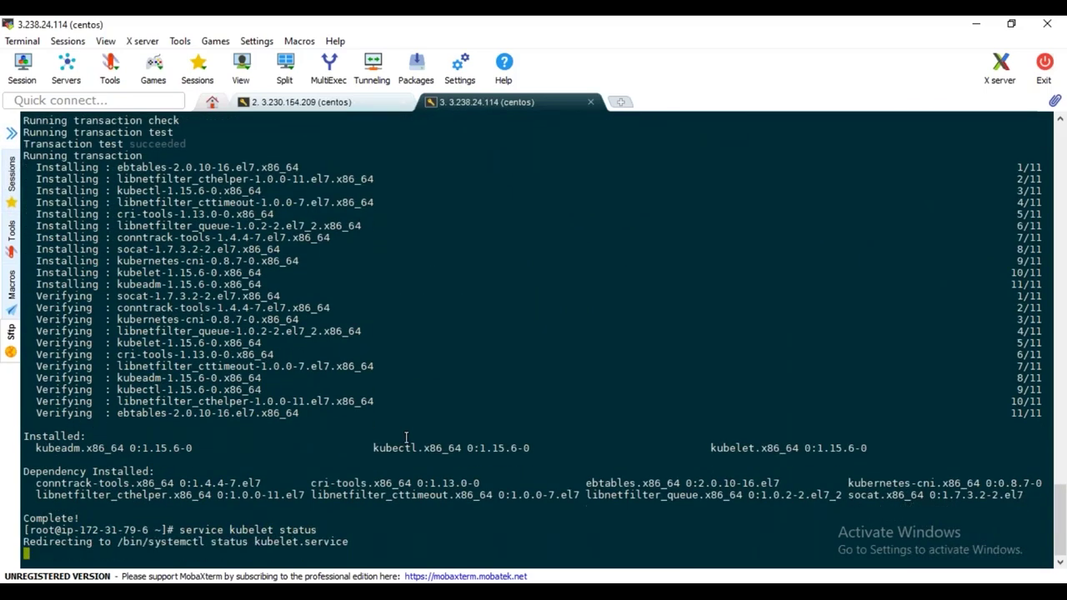
pyautogui.press('Up')
pyautogui.press('BackSpace')
pyautogui.press('BackSpace')
pyautogui.write('rt')
pyautogui.press('Return')
pyautogui.write('chkconfig kubelet o')
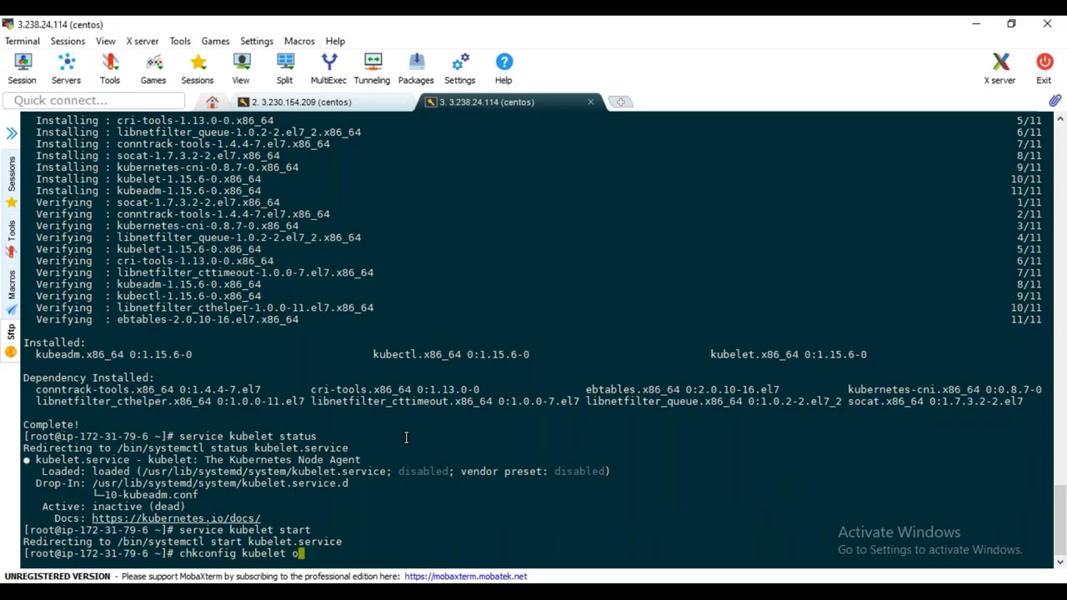
pyautogui.write('n')
pyautogui.press('Return')
pyautogui.hotkey('alt', 'Tab')
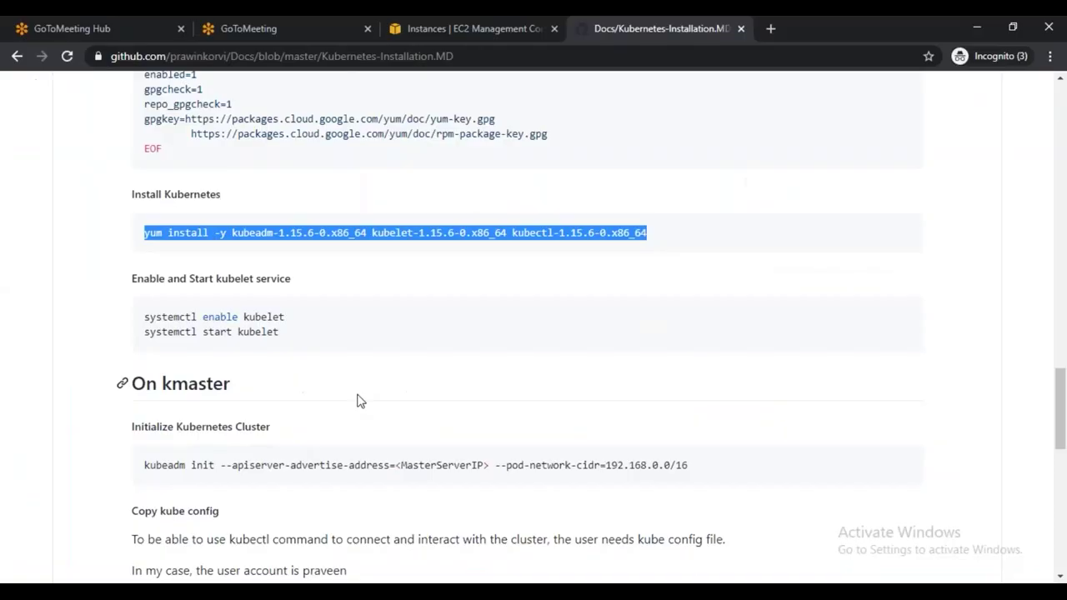
# Scroll the kube-master session back to the kubeadm init output showing successful control plane initialization
pyautogui.scroll(-1, 346, 367)
pyautogui.scroll(-2, 347, 367)
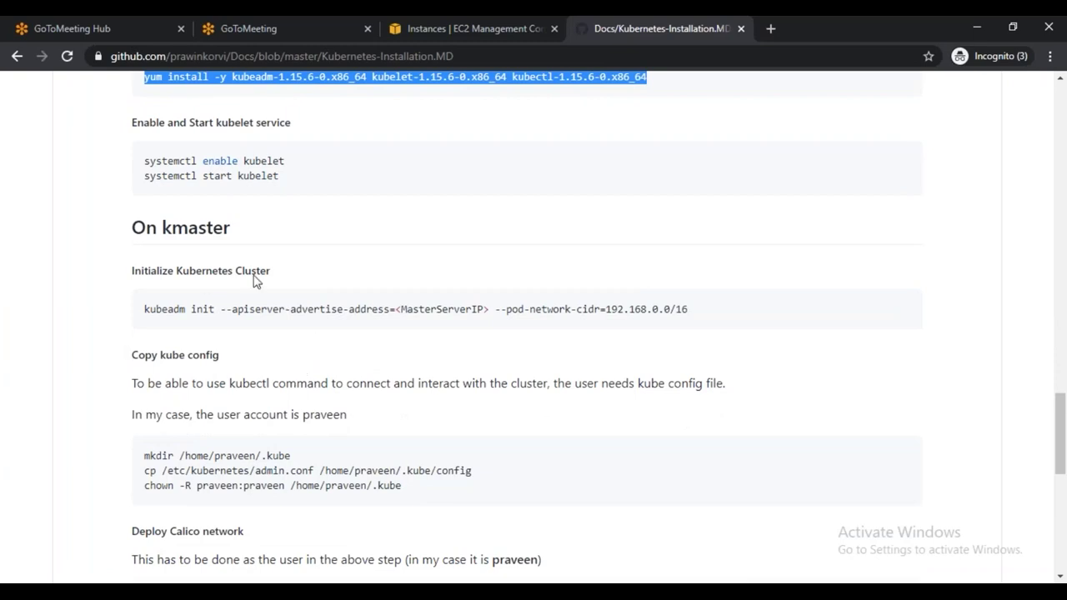
pyautogui.scroll(-1, 467, 375)
pyautogui.scroll(-3, 467, 375)
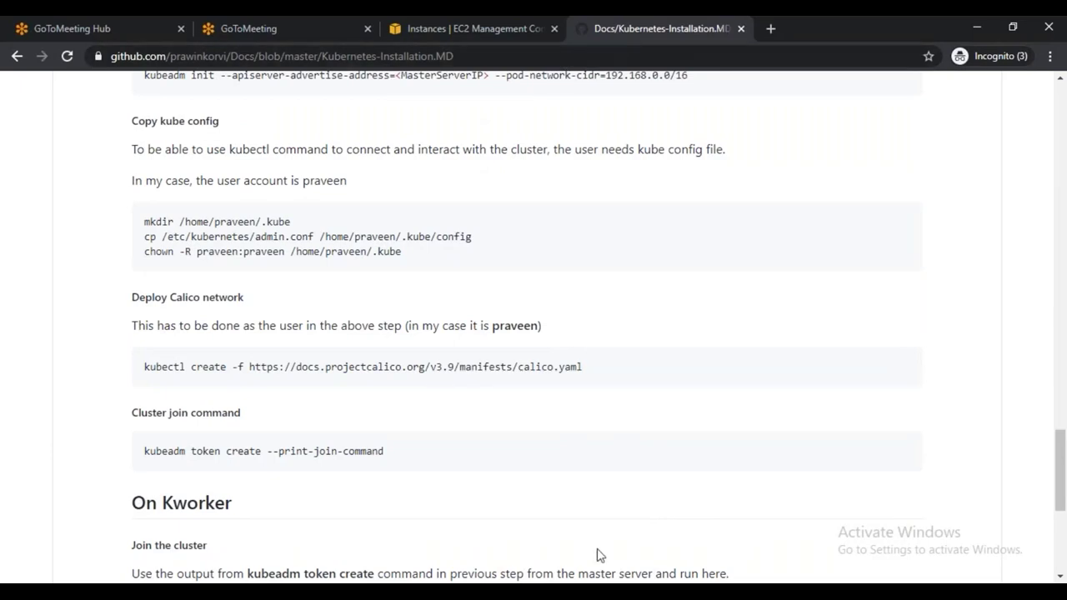
pyautogui.hotkey('alt', 'Tab')
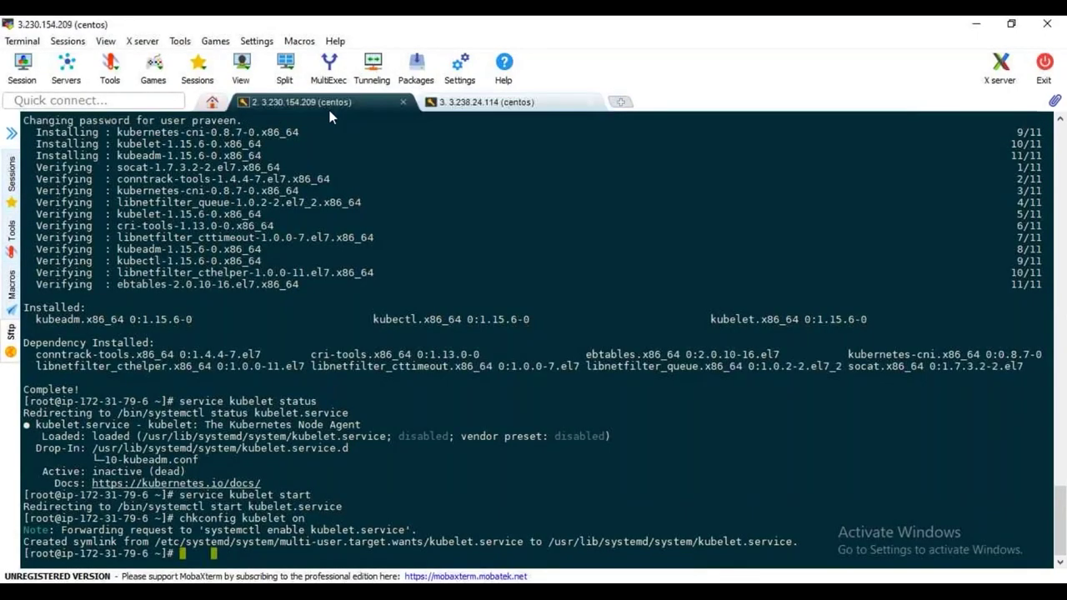
pyautogui.scroll(3, 348, 438)
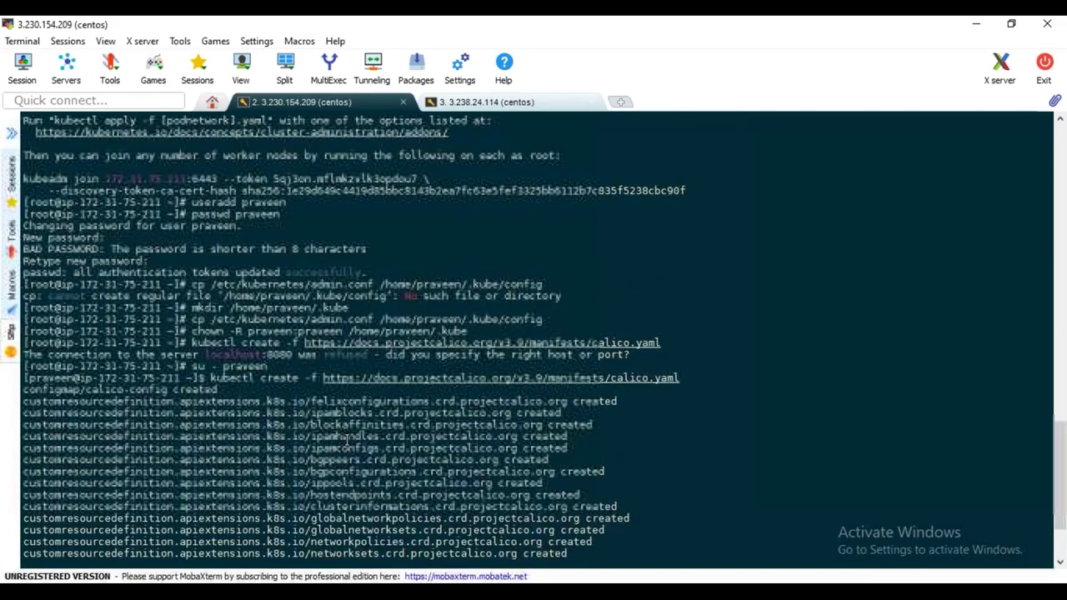
pyautogui.scroll(4, 333, 439)
pyautogui.scroll(2, 317, 441)
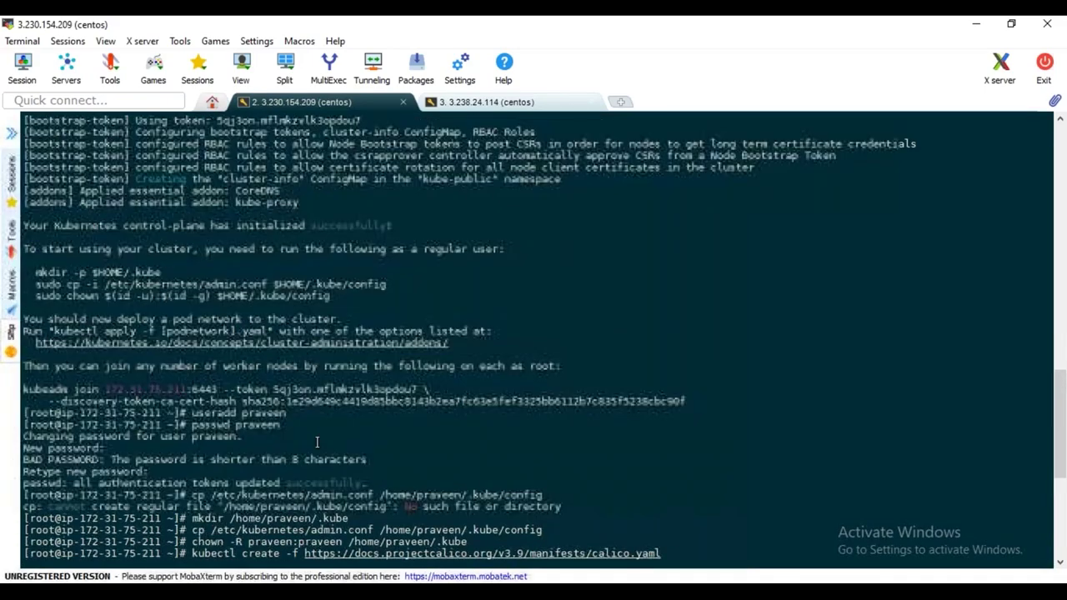
pyautogui.scroll(5, 316, 442)
pyautogui.scroll(14, 316, 442)
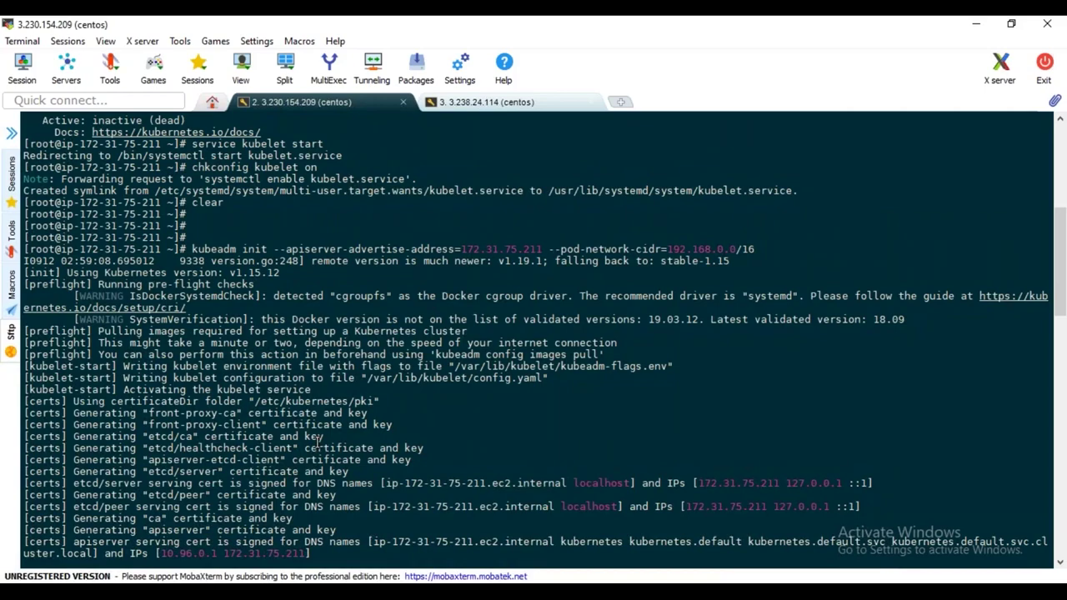
pyautogui.scroll(-9, 317, 440)
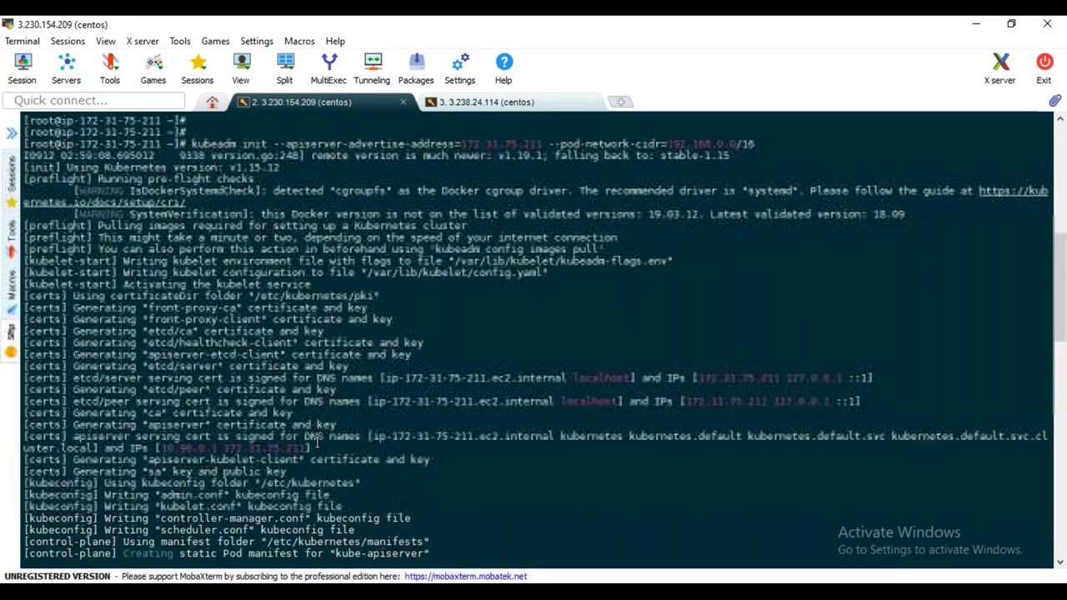
pyautogui.scroll(-5, 316, 442)
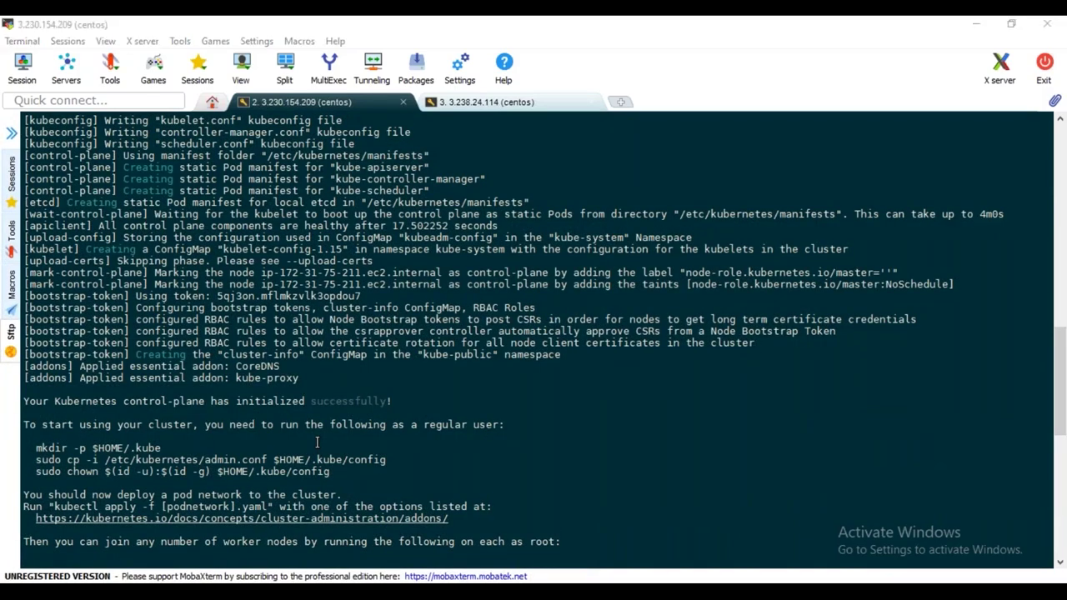
# Run kubeadm token create --print-join-command from the guide on the master node
pyautogui.hotkey('alt', 'Tab')
pyautogui.moveTo(143, 455); pyautogui.dragTo(383, 450)
pyautogui.hotkey('ctrl', 'c')
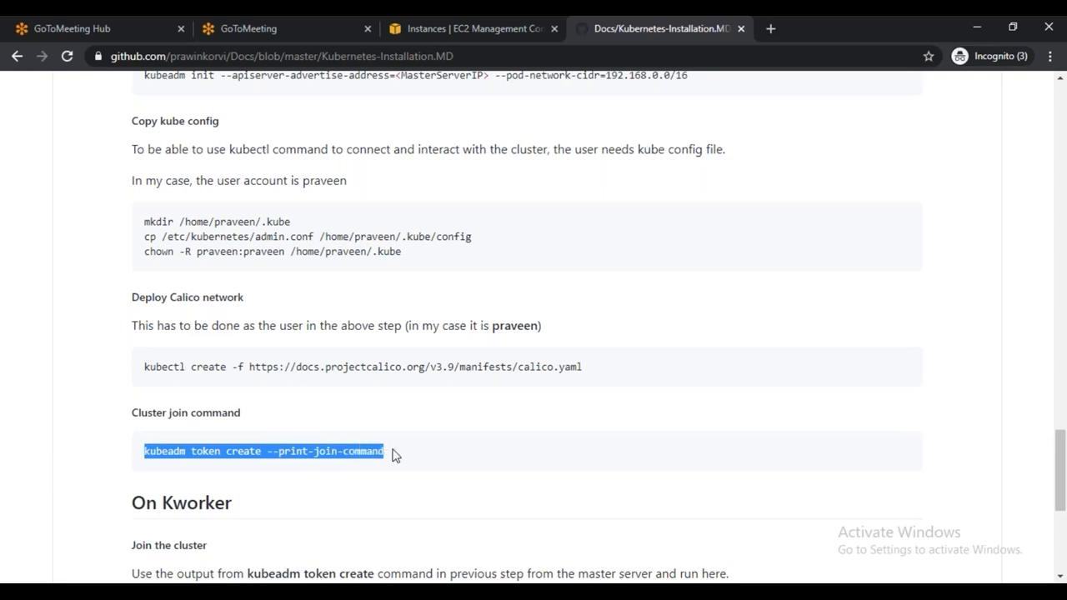
pyautogui.hotkey('alt', 'Tab')
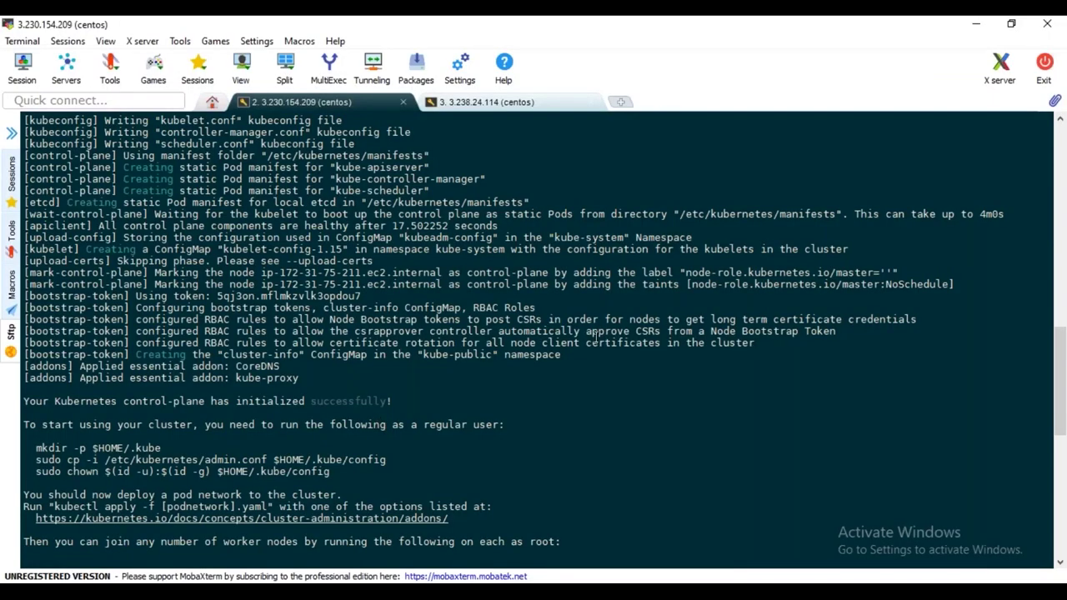
pyautogui.rightClick(614, 409)
pyautogui.click(645, 246)
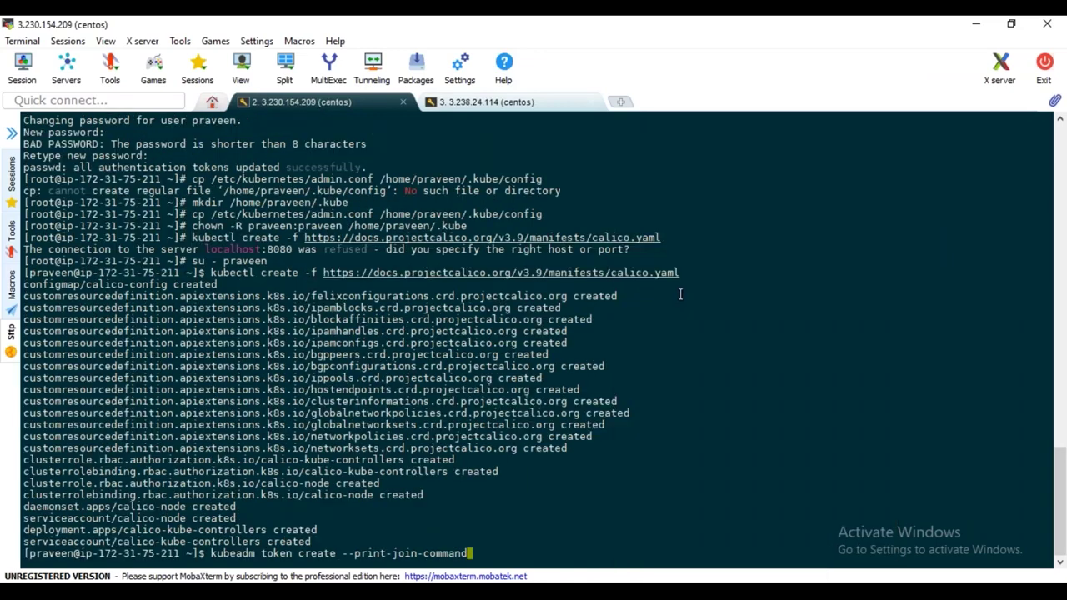
pyautogui.press('Return')
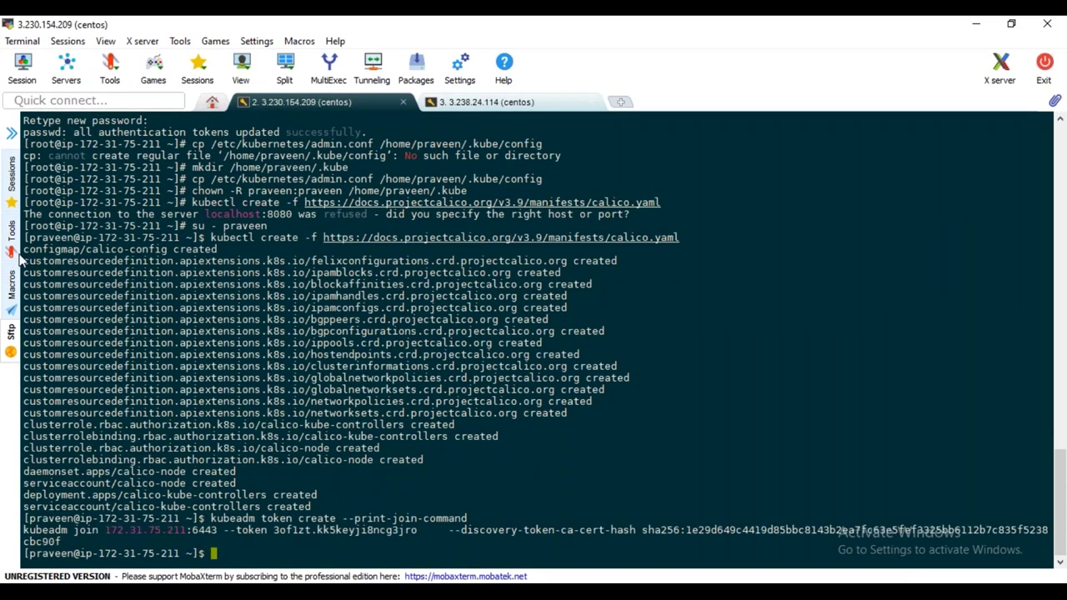
# Copy the printed kubeadm join command and bring it to kube-worker1's session for pasting
pyautogui.hotkey('alt', 'Tab')
pyautogui.moveTo(24, 531); pyautogui.dragTo(65, 542)
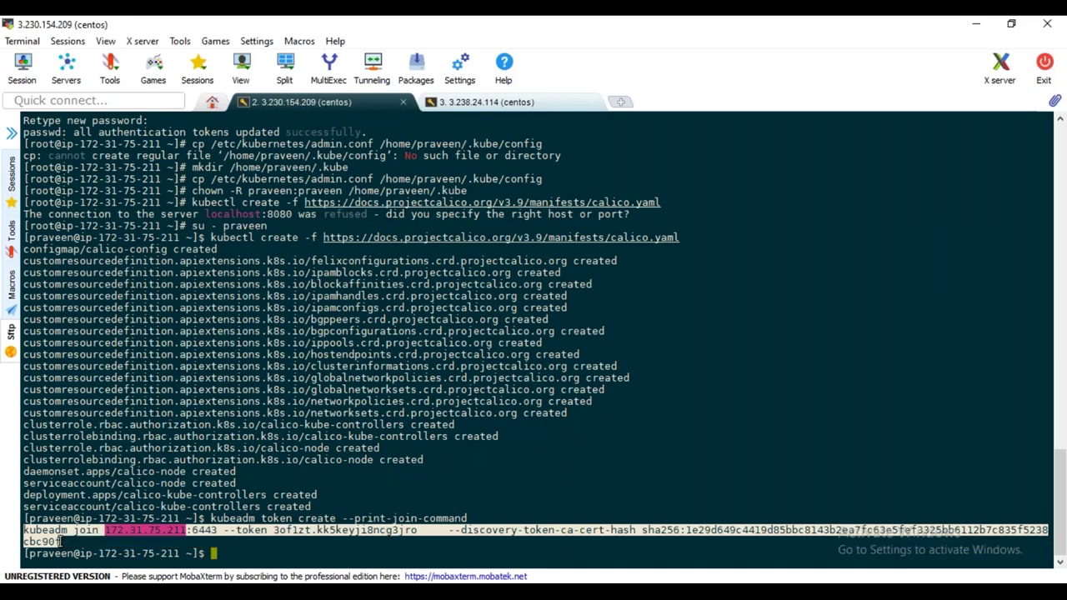
pyautogui.hotkey('ctrl', 'c')
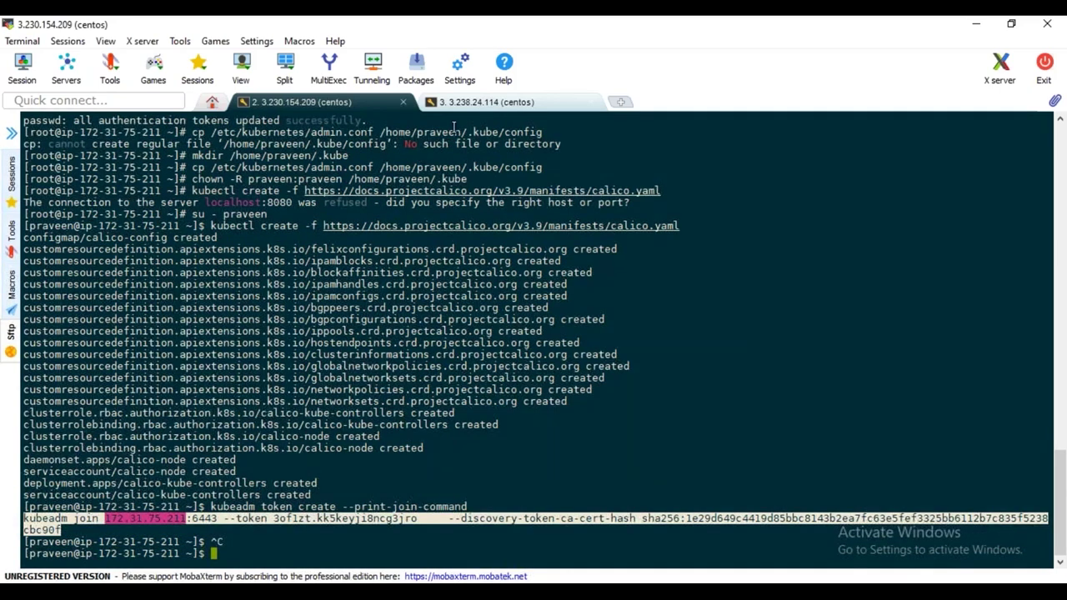
pyautogui.click(486, 102)
pyautogui.rightClick(469, 258)
# Run the kubeadm join on kube-worker1, then confirm with kubectl get nodes on the master that it shows NotReady
pyautogui.click(504, 245)
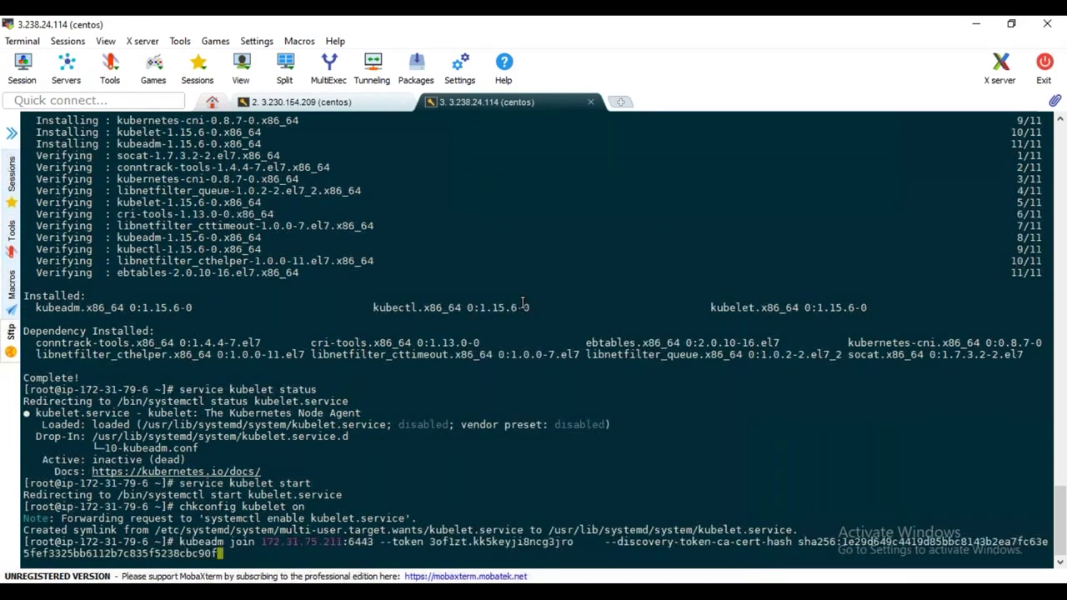
pyautogui.press('Return')
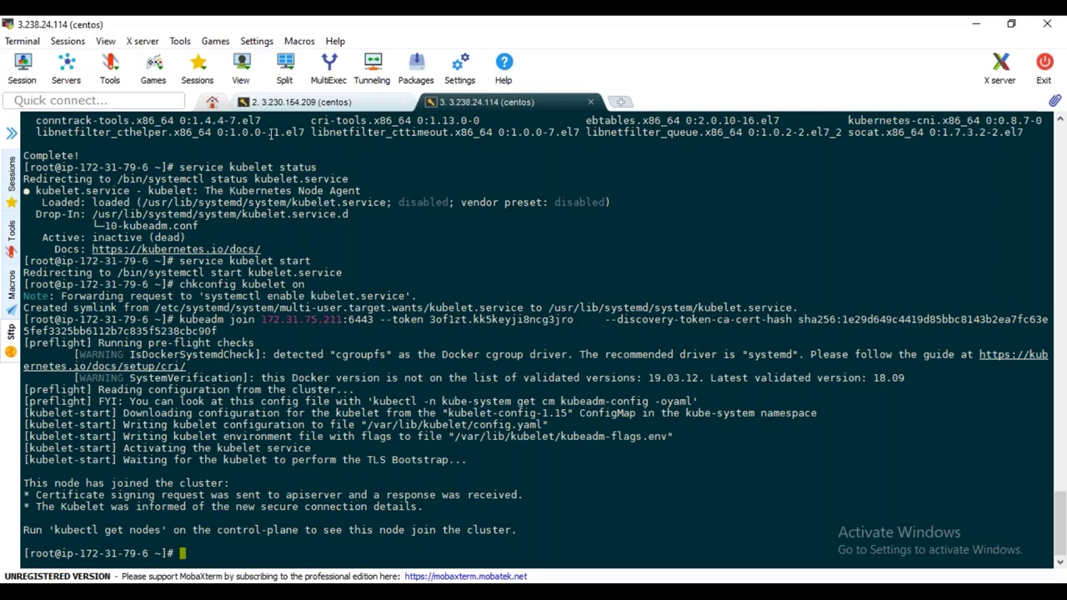
pyautogui.click(336, 100)
pyautogui.write('kubectl get nodes')
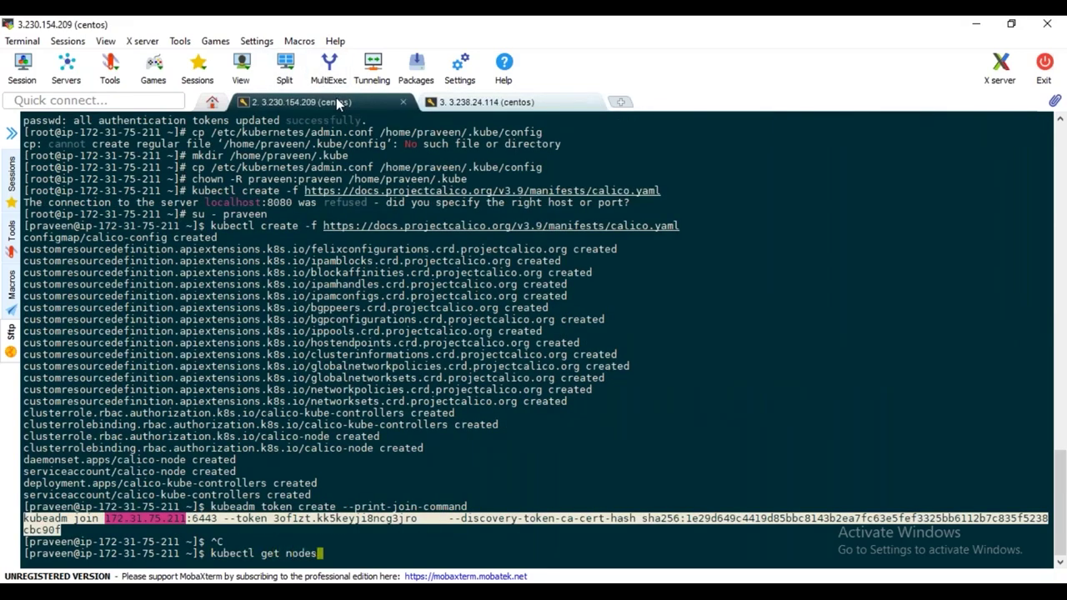
pyautogui.press('Return')
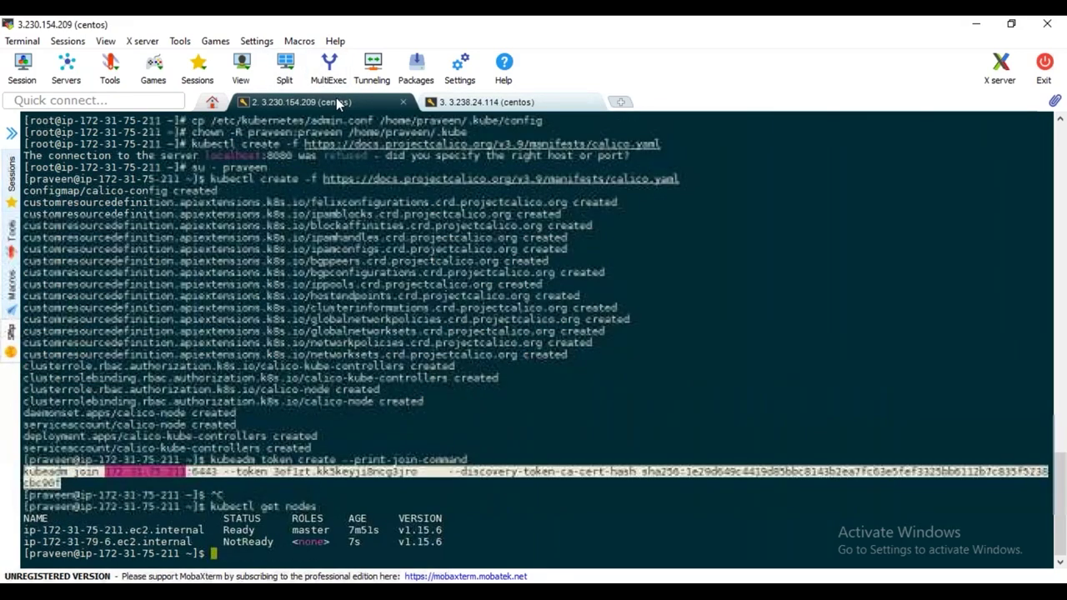
pyautogui.press('Up')
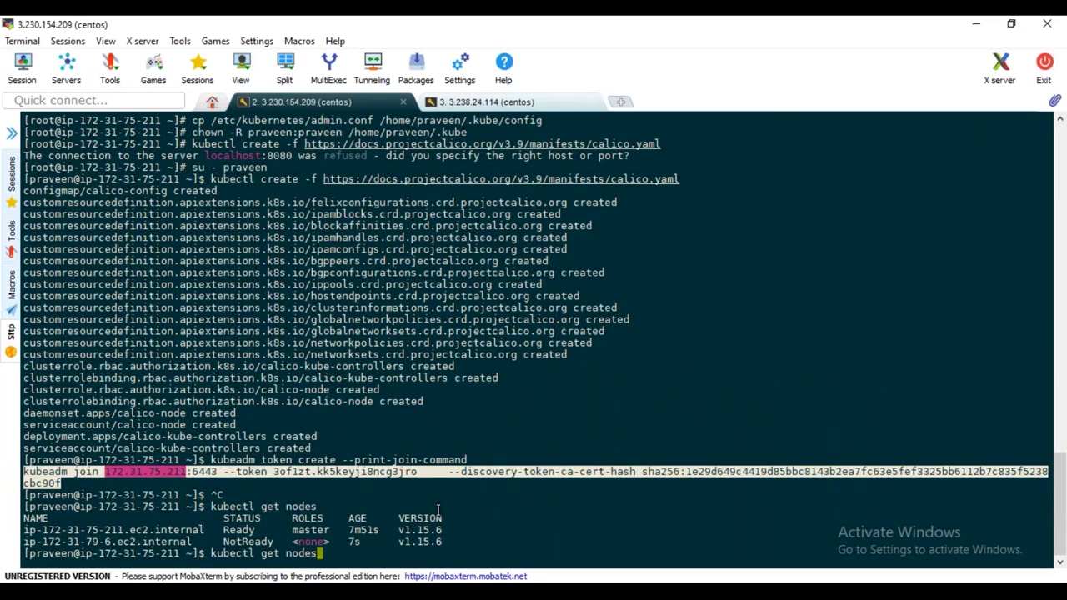
pyautogui.press('Return')
pyautogui.doubleClick(243, 542)
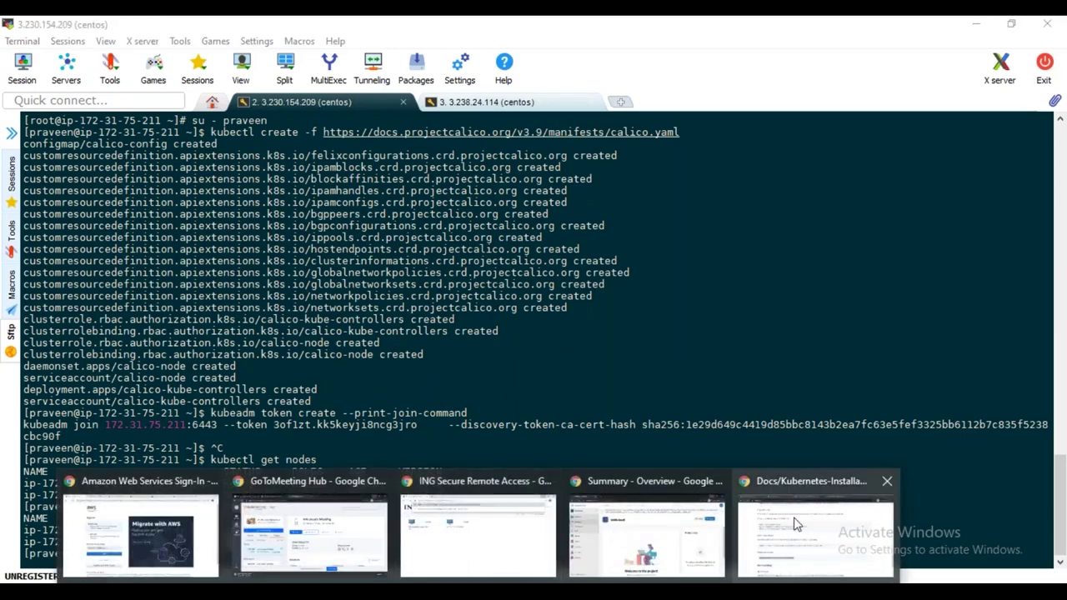
# Copy the IPv4 public IP 18.206.12.155 from kube-worker2's instance details in the EC2 console
pyautogui.click(804, 533)
pyautogui.click(475, 30)
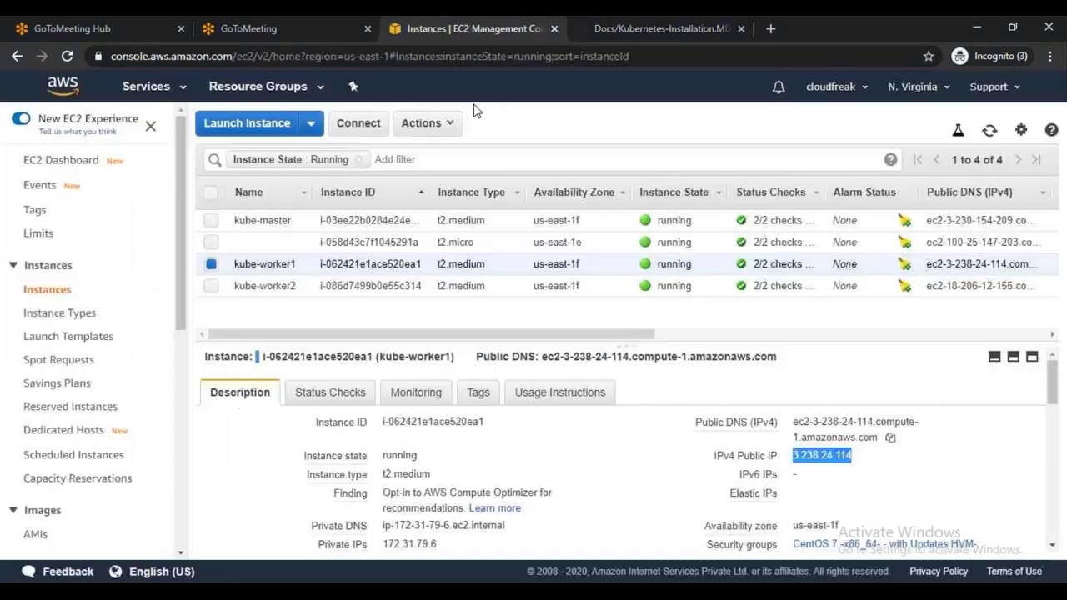
pyautogui.click(214, 286)
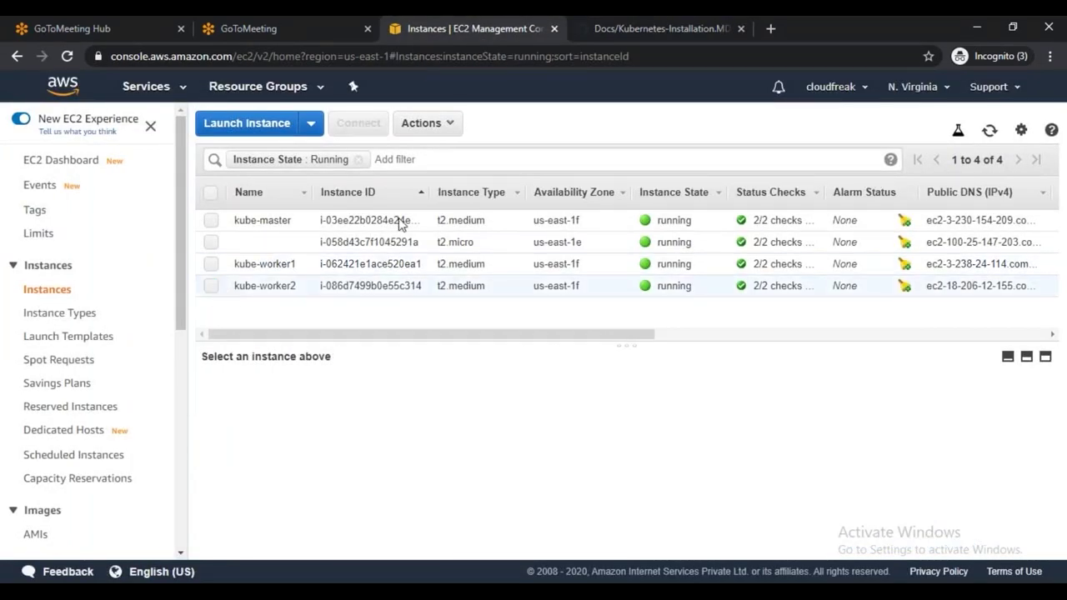
pyautogui.click(455, 125)
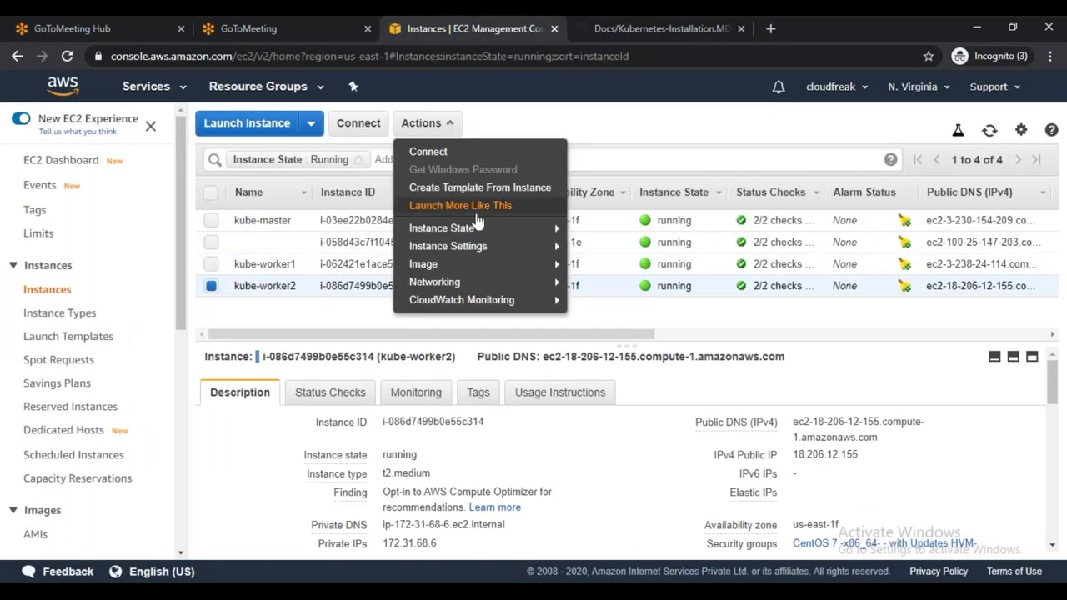
pyautogui.moveTo(486, 234)
pyautogui.click(629, 463)
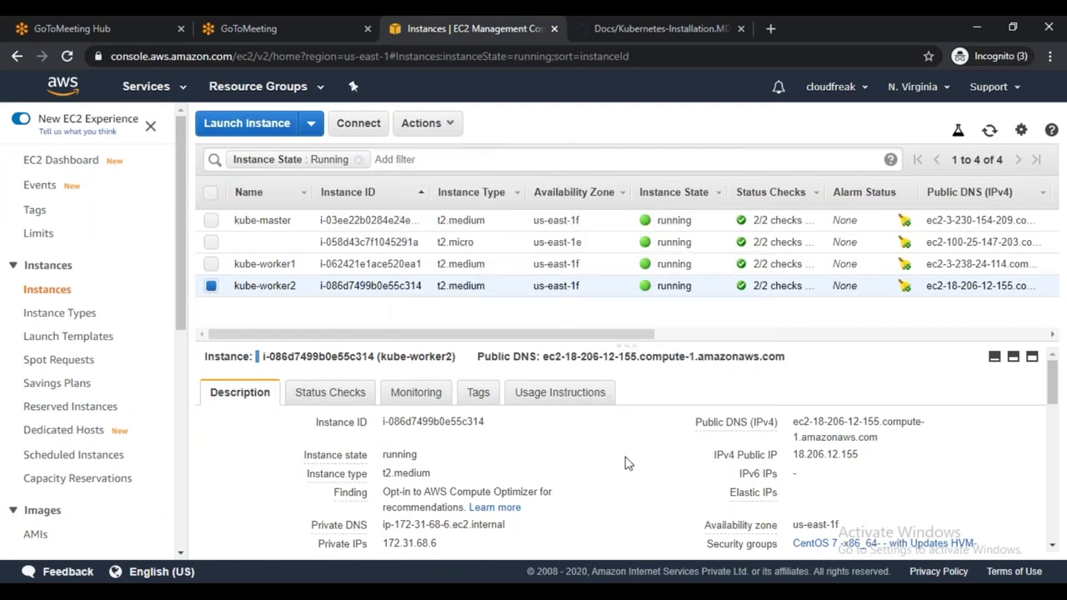
pyautogui.click(870, 454)
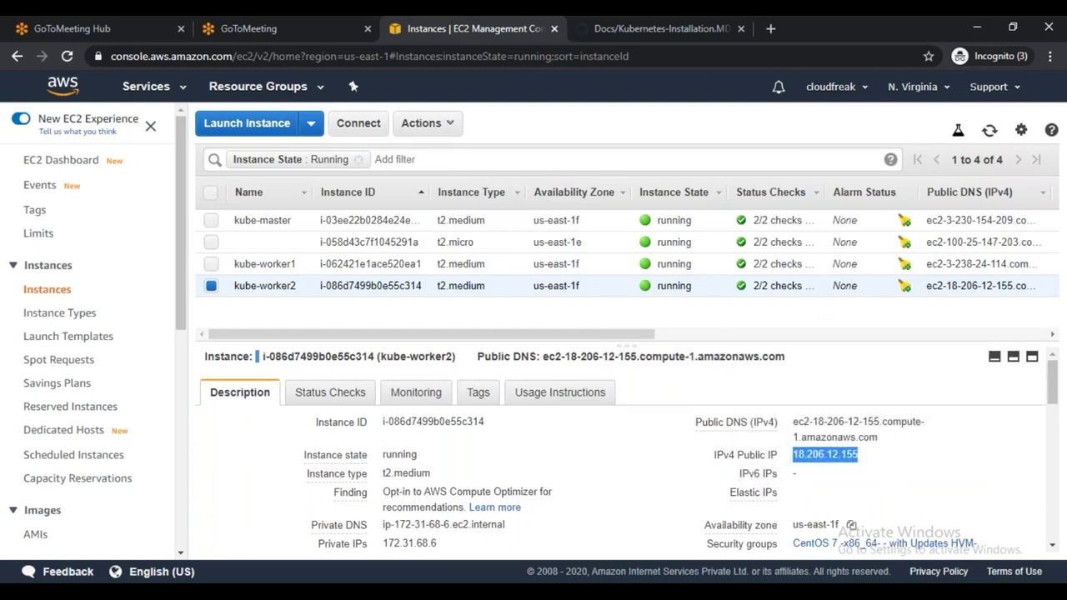
pyautogui.hotkey('alt', 'Tab')
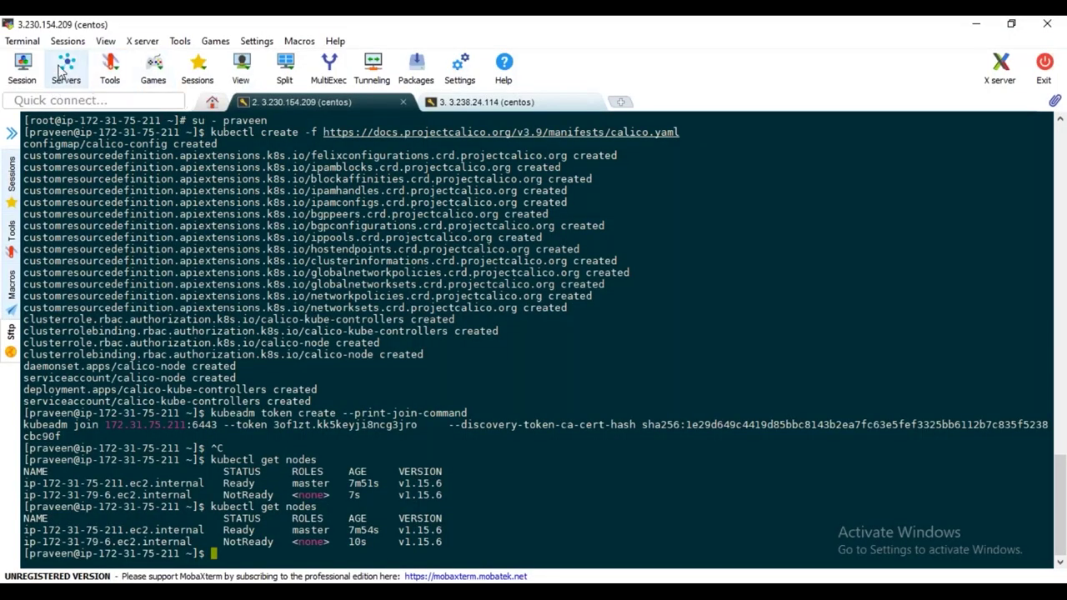
# Create an SSH session to 18.206.12.155 as user centos using the awsbatch29 private key
pyautogui.click(37, 83)
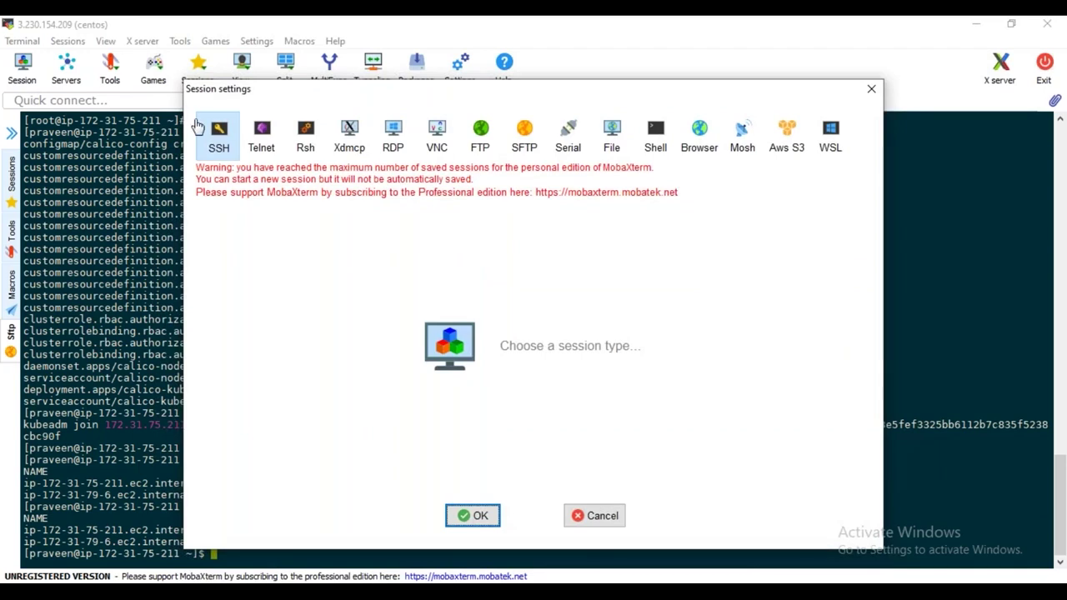
pyautogui.click(218, 135)
pyautogui.hotkey('ctrl', 'v')
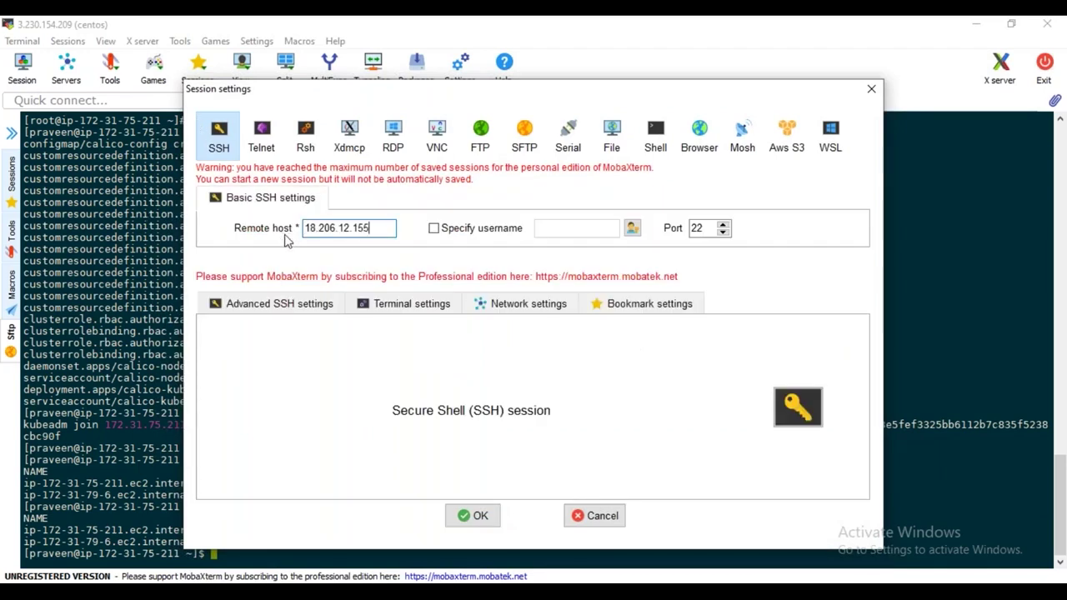
pyautogui.click(451, 228)
pyautogui.write('centos')
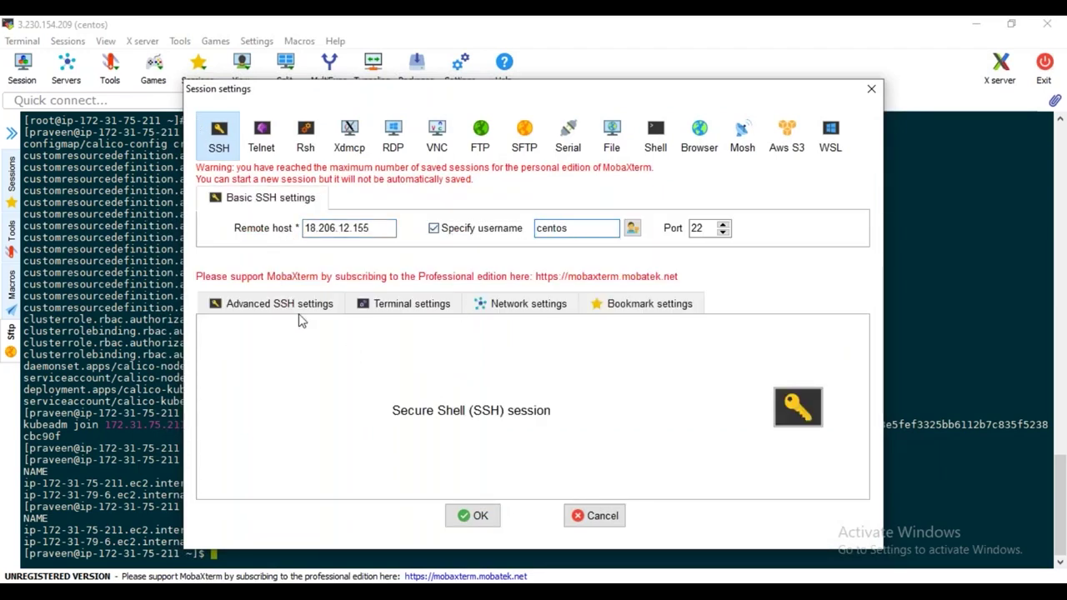
pyautogui.click(301, 305)
pyautogui.click(266, 443)
pyautogui.click(514, 443)
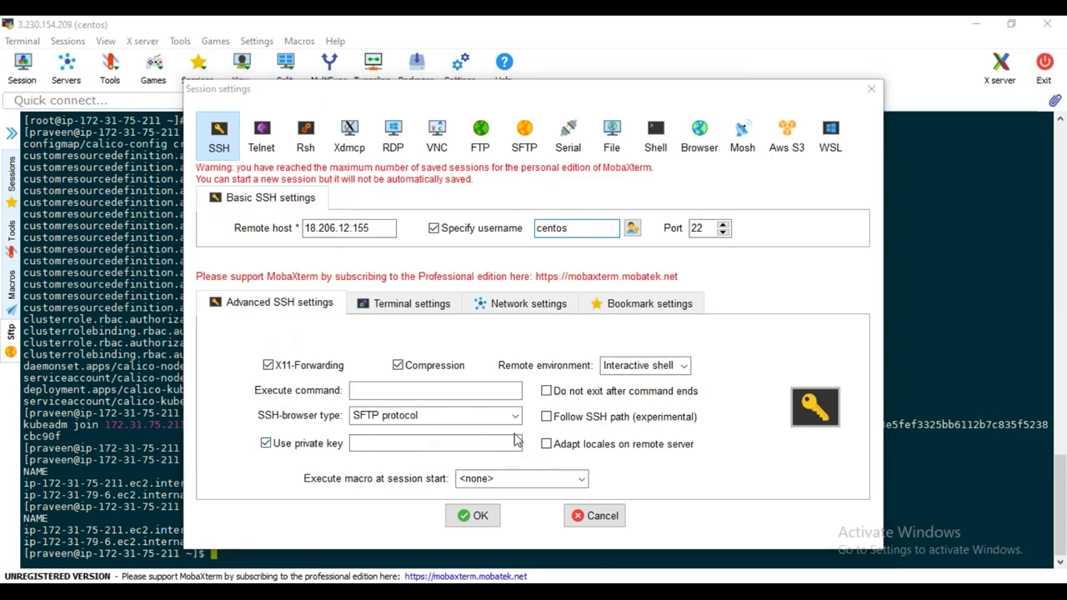
pyautogui.click(714, 424)
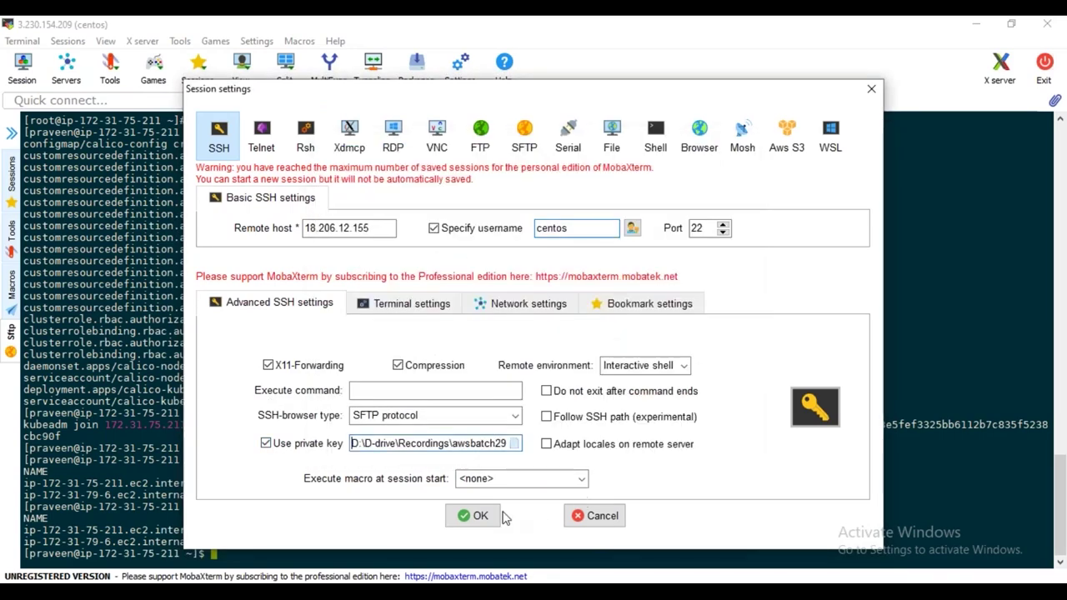
pyautogui.click(478, 515)
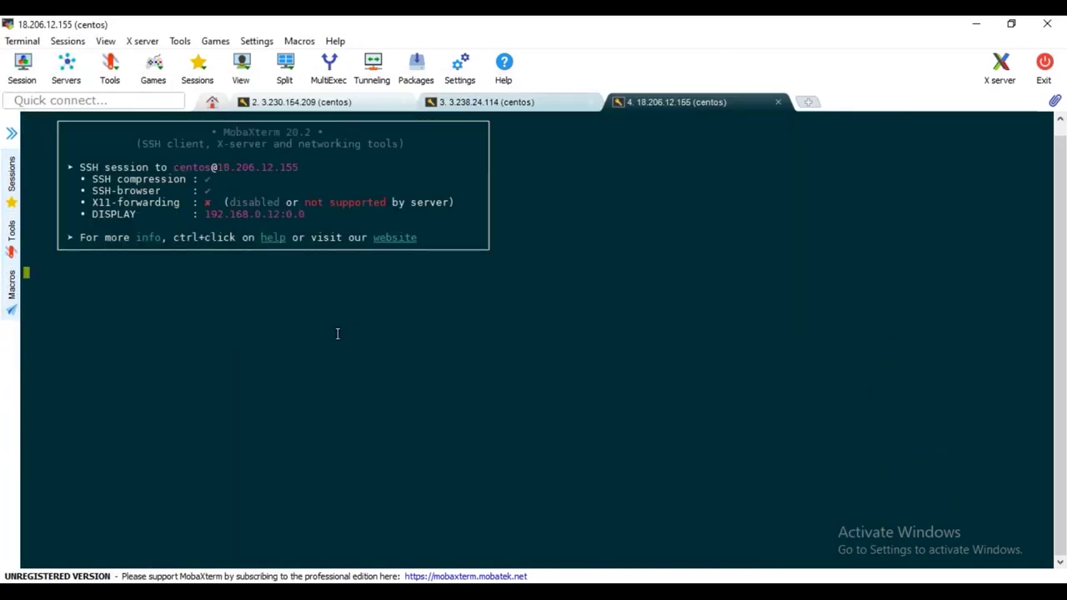
# Switch to a root shell with sudo su - and hide the file browser side panel
pyautogui.write('sudo su -')
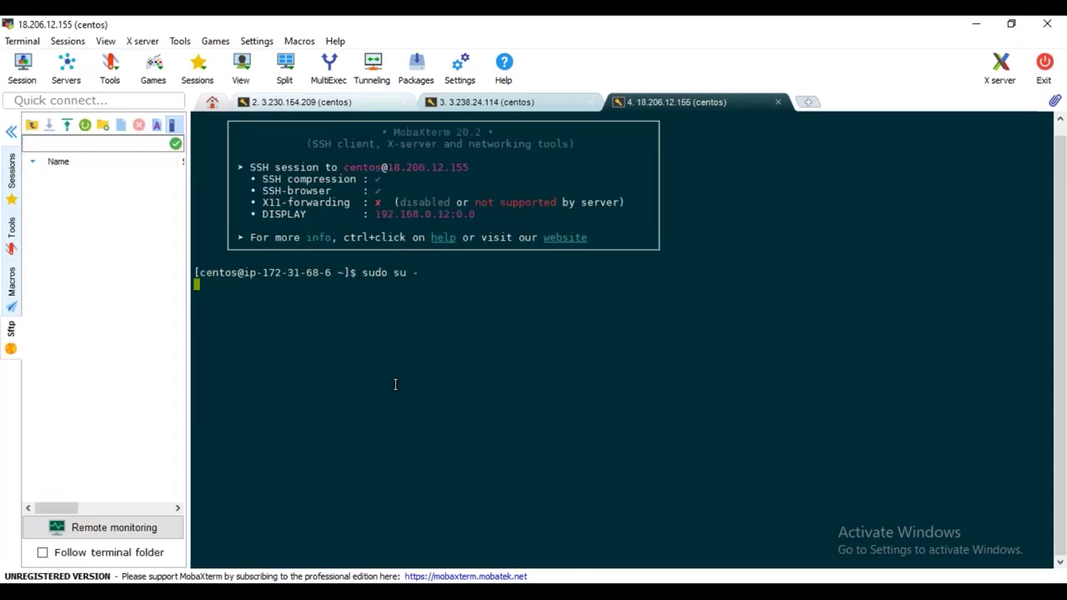
pyautogui.press('Return')
pyautogui.click(11, 132)
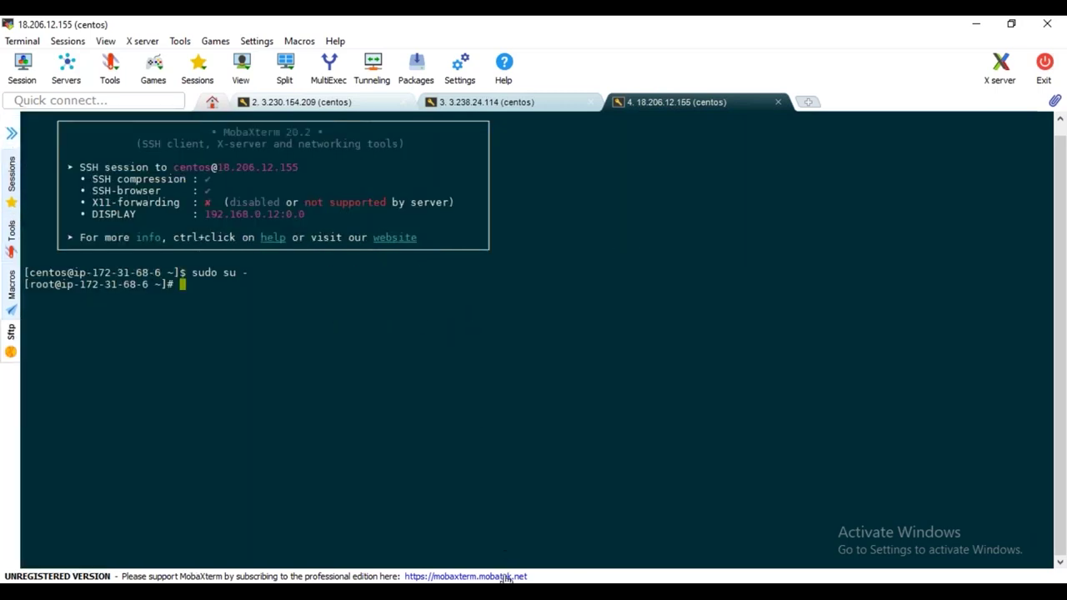
# Copy the three Docker yum install commands from the Kubernetes installation doc
pyautogui.moveTo(475, 591)
pyautogui.click(793, 543)
pyautogui.click(611, 28)
pyautogui.scroll(5, 488, 289)
pyautogui.scroll(15, 489, 289)
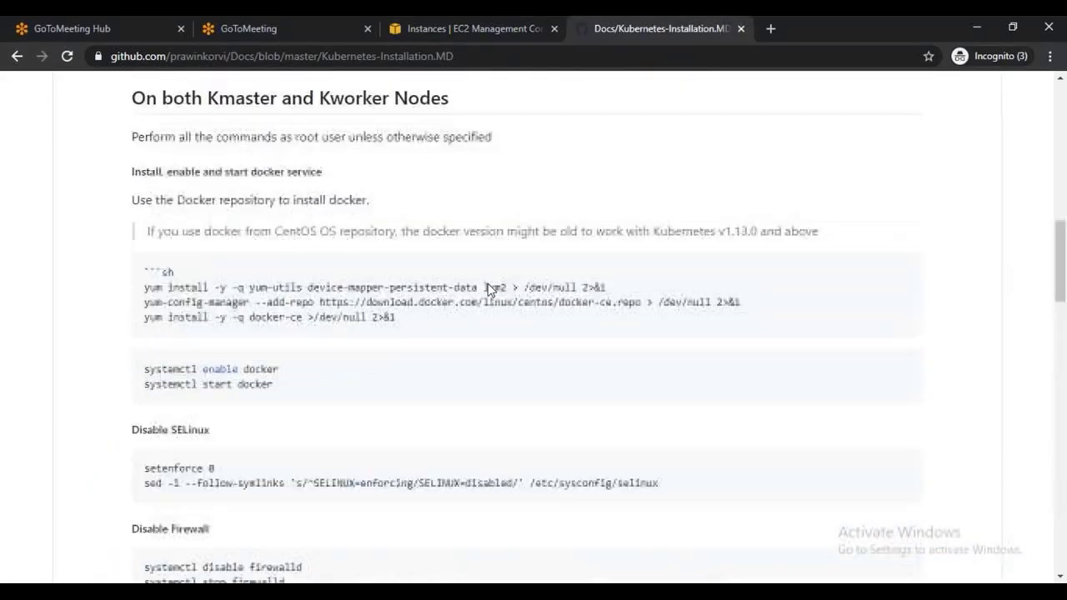
pyautogui.scroll(-5, 488, 289)
pyautogui.scroll(-4, 490, 289)
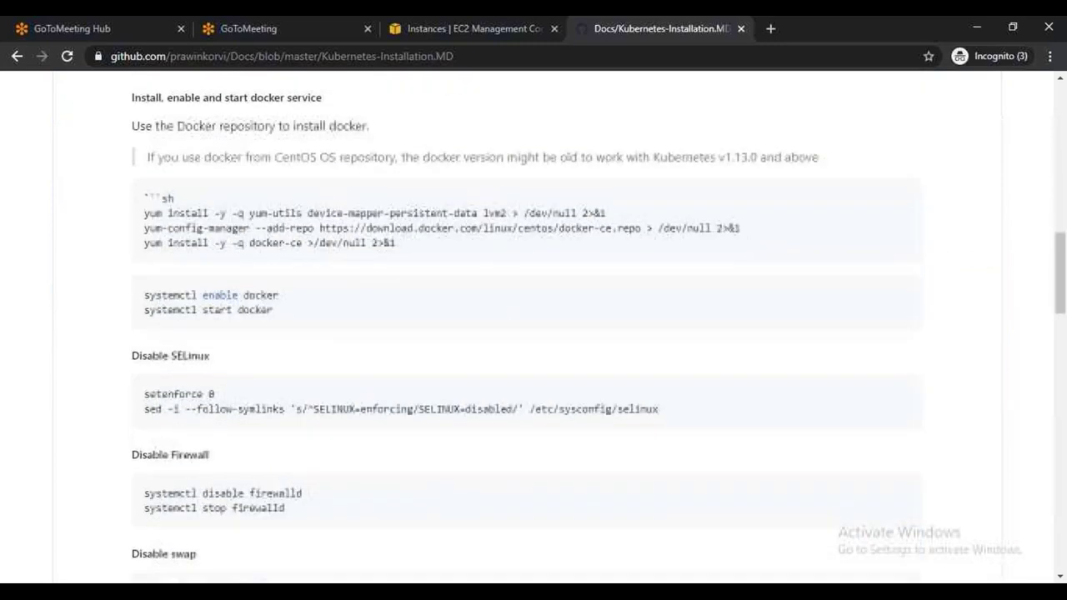
pyautogui.moveTo(145, 213); pyautogui.dragTo(402, 256)
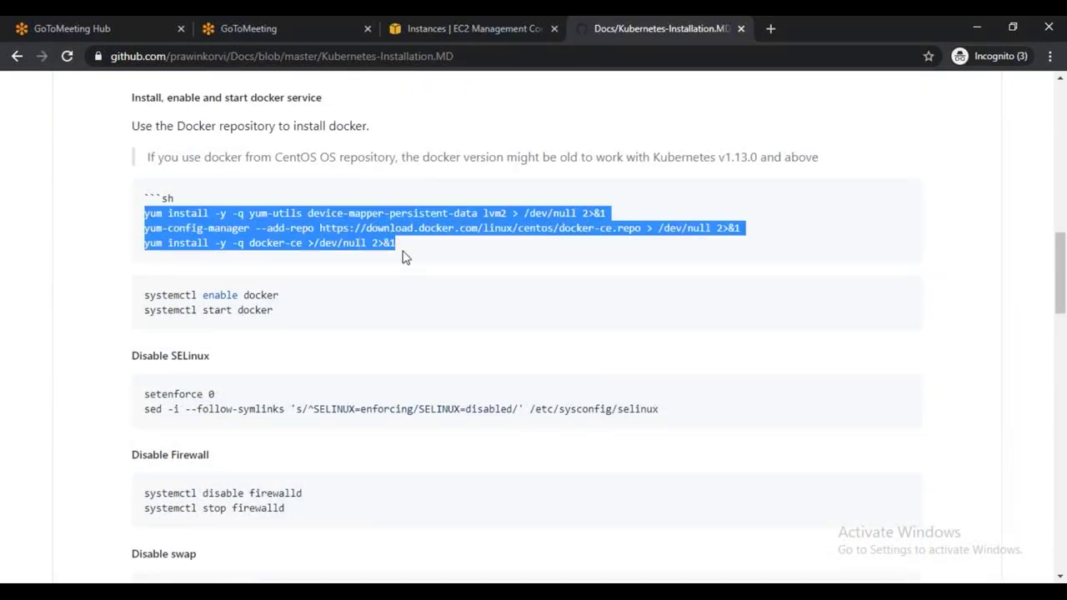
pyautogui.hotkey('ctrl', 'c')
pyautogui.hotkey('alt', 'Tab')
pyautogui.rightClick(358, 186)
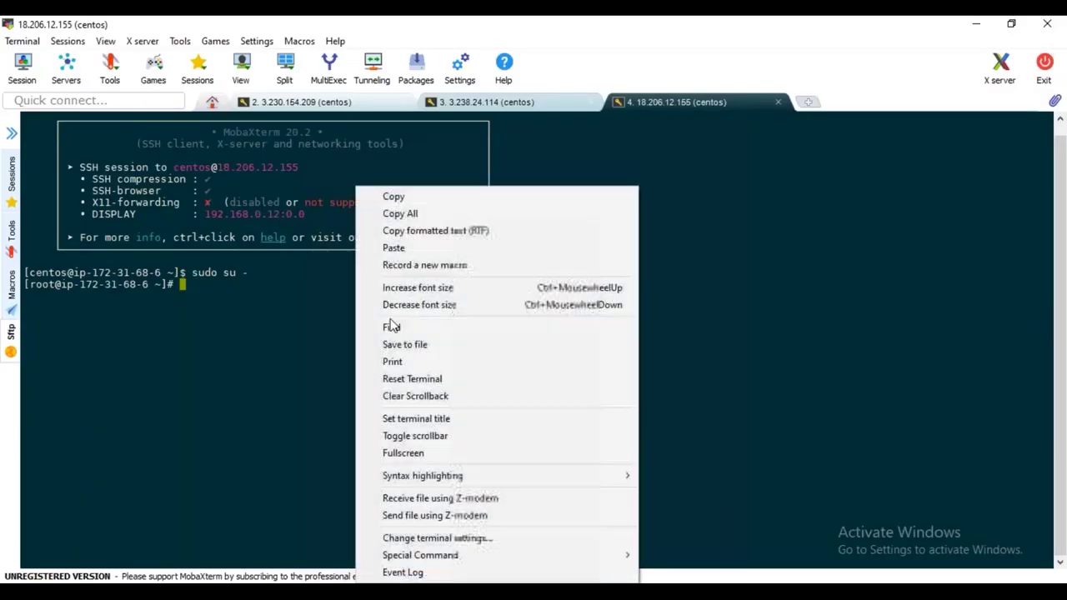
# Paste and run the three yum commands to add the docker-ce repo and install docker-ce
pyautogui.click(393, 247)
pyautogui.click(476, 398)
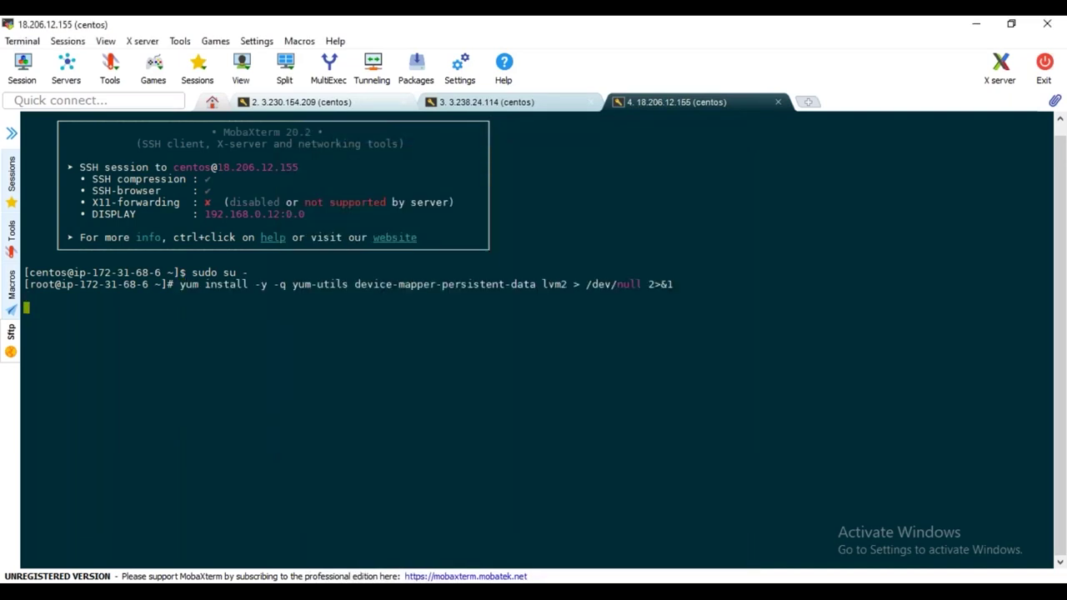
pyautogui.hotkey('alt', 'Tab')
pyautogui.scroll(-1, 400, 360)
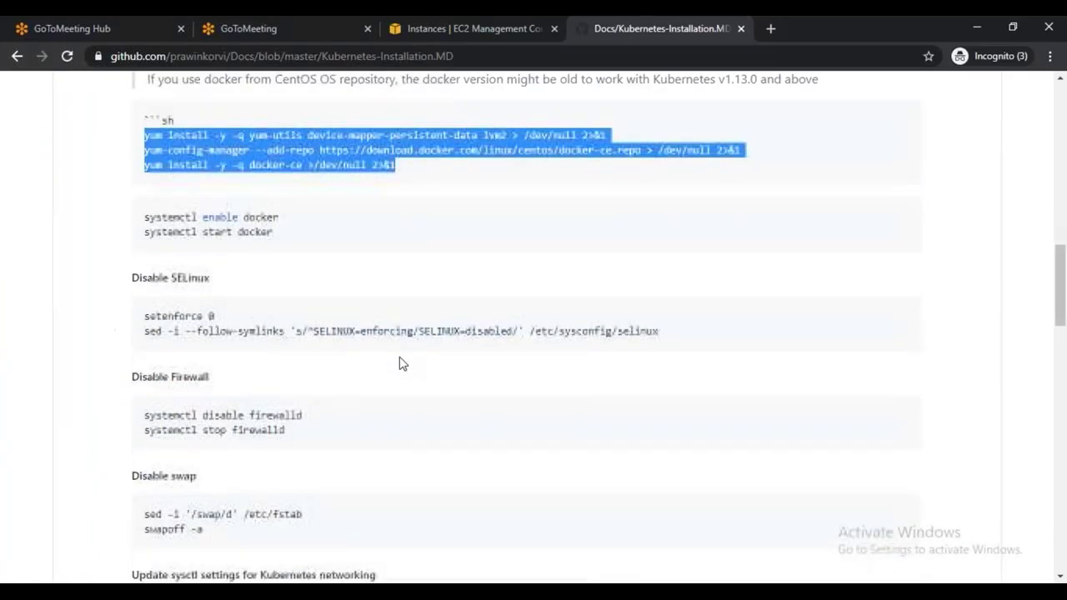
pyautogui.scroll(3, 399, 356)
pyautogui.scroll(2, 356, 360)
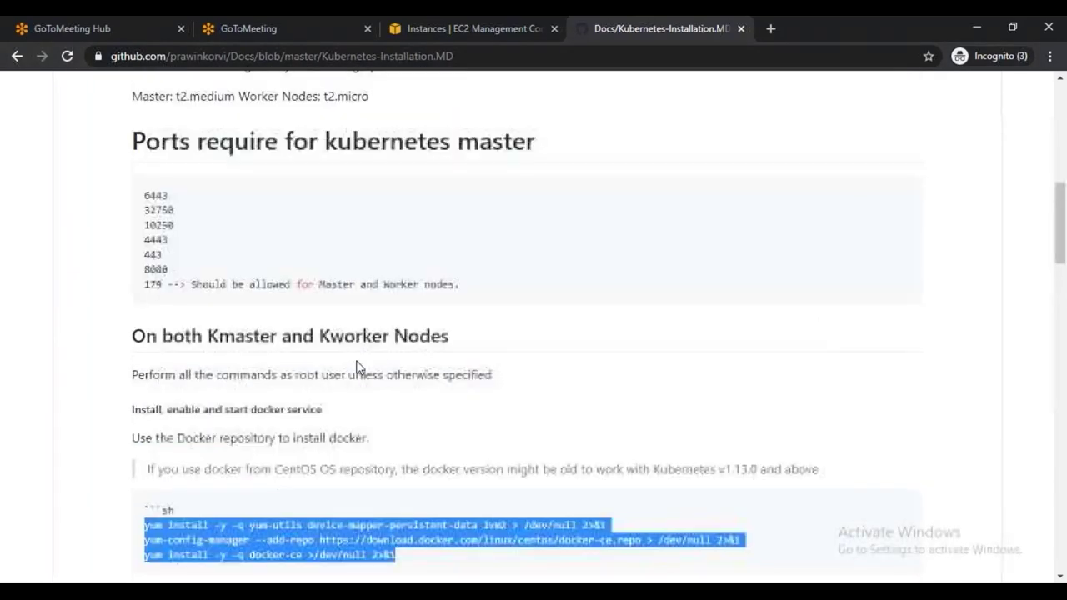
pyautogui.scroll(-5, 349, 371)
pyautogui.hotkey('alt', 'Tab')
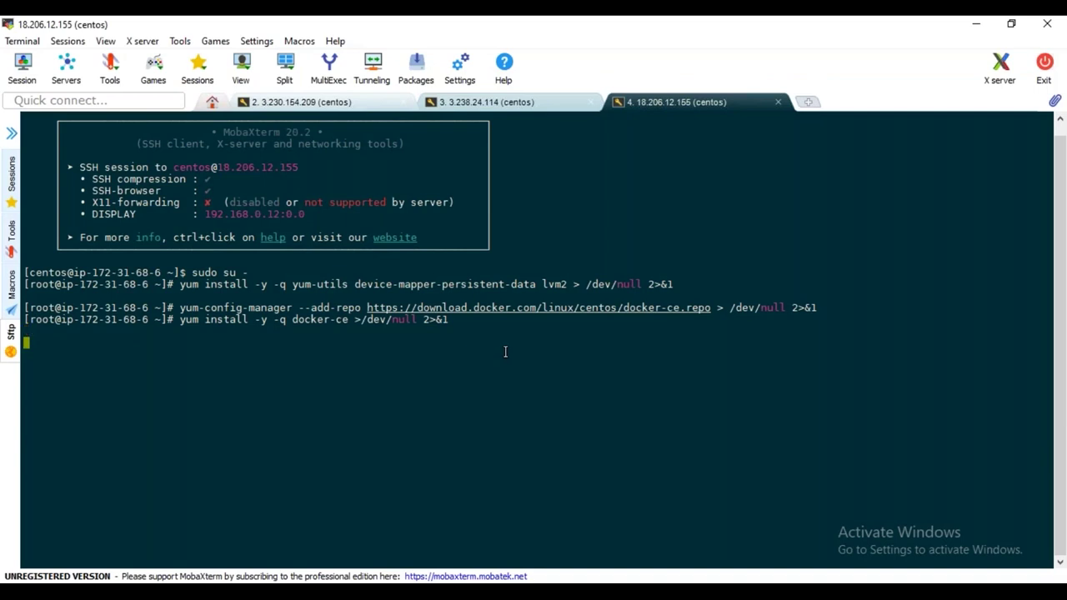
pyautogui.hotkey('alt', 'Tab')
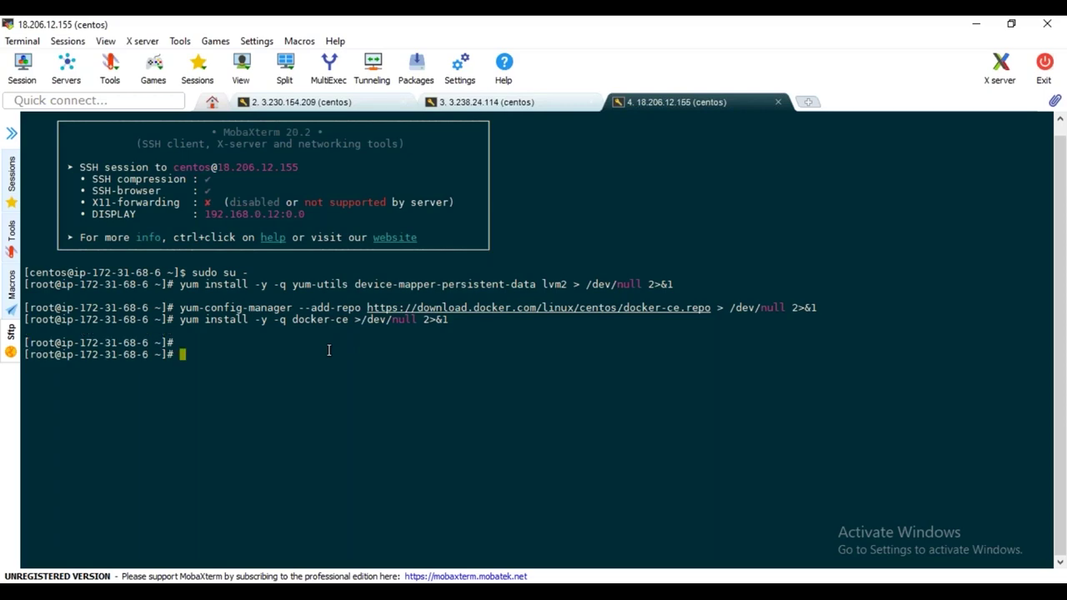
pyautogui.hotkey('alt', 'Tab')
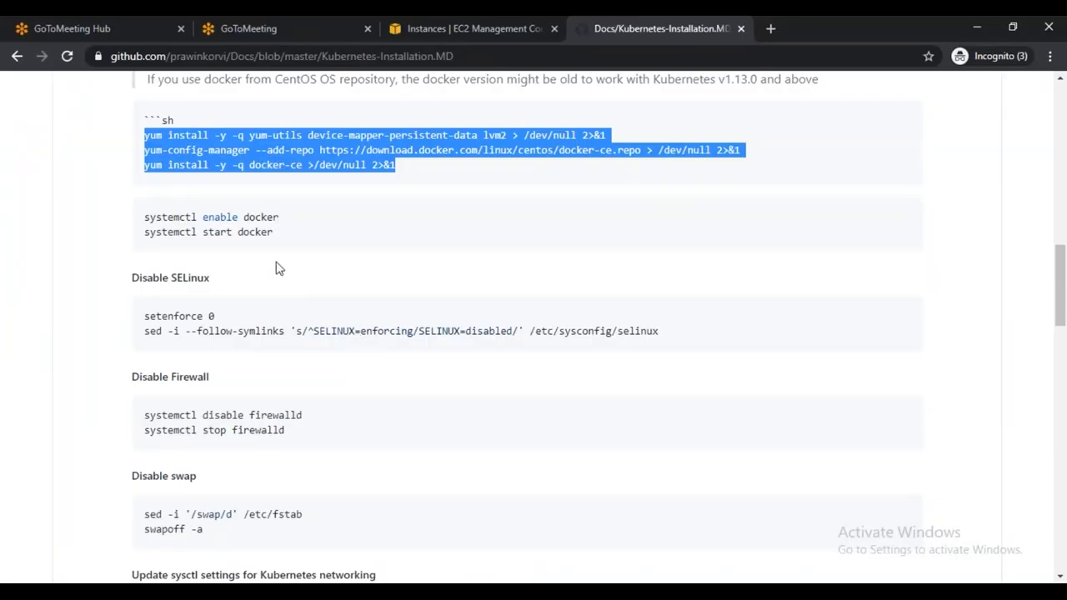
# Check, start and enable Docker with 'service docker status', 'service docker start' and 'chkconfig docker on'
pyautogui.hotkey('alt', 'Tab')
pyautogui.write('service')
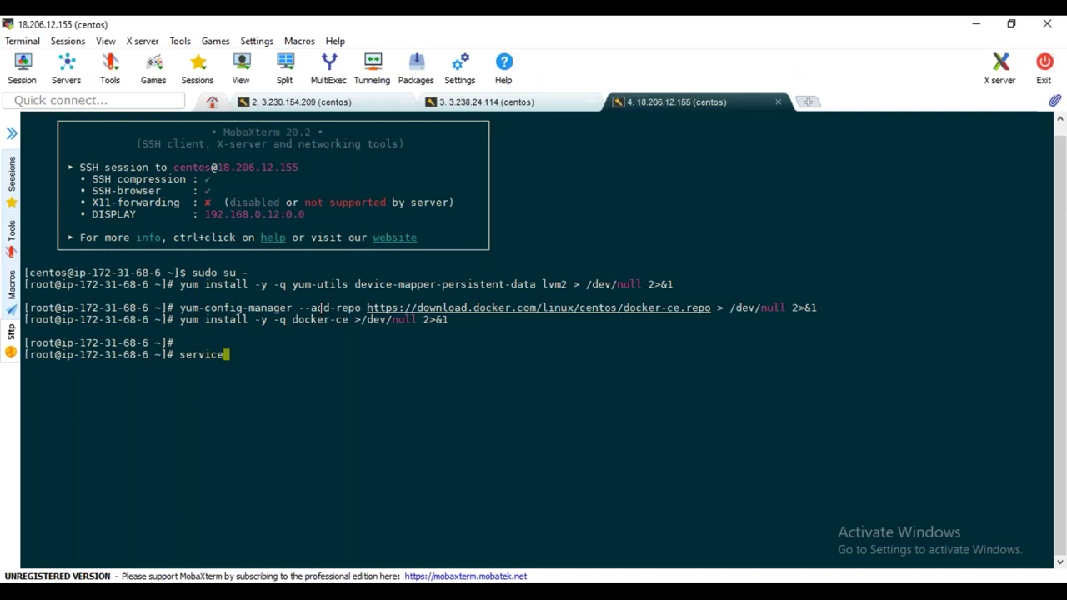
pyautogui.write(' docker status')
pyautogui.press('Return')
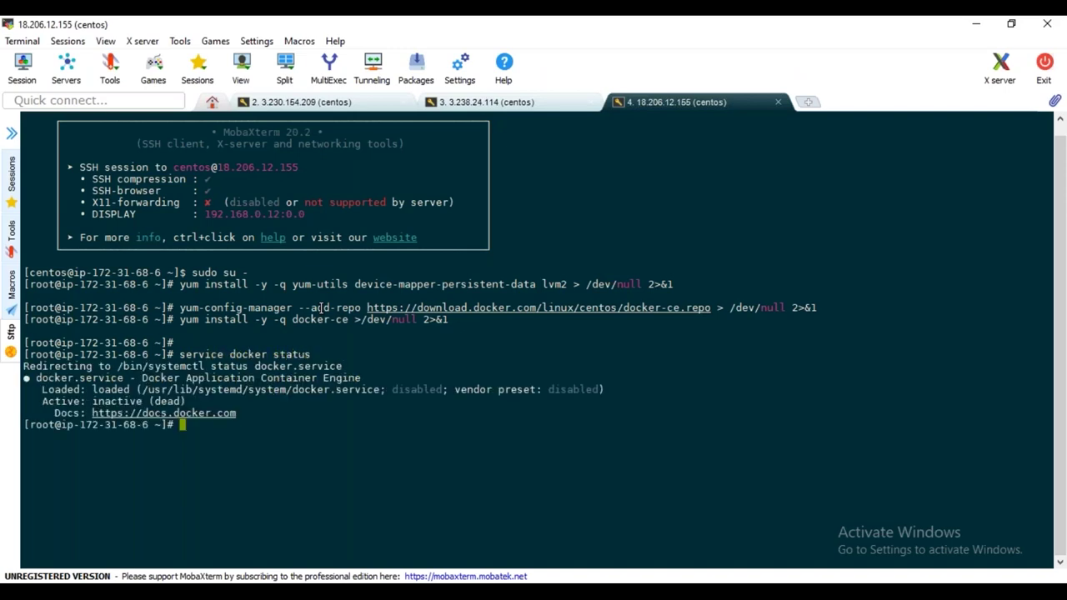
pyautogui.write('service docker start')
pyautogui.press('Return')
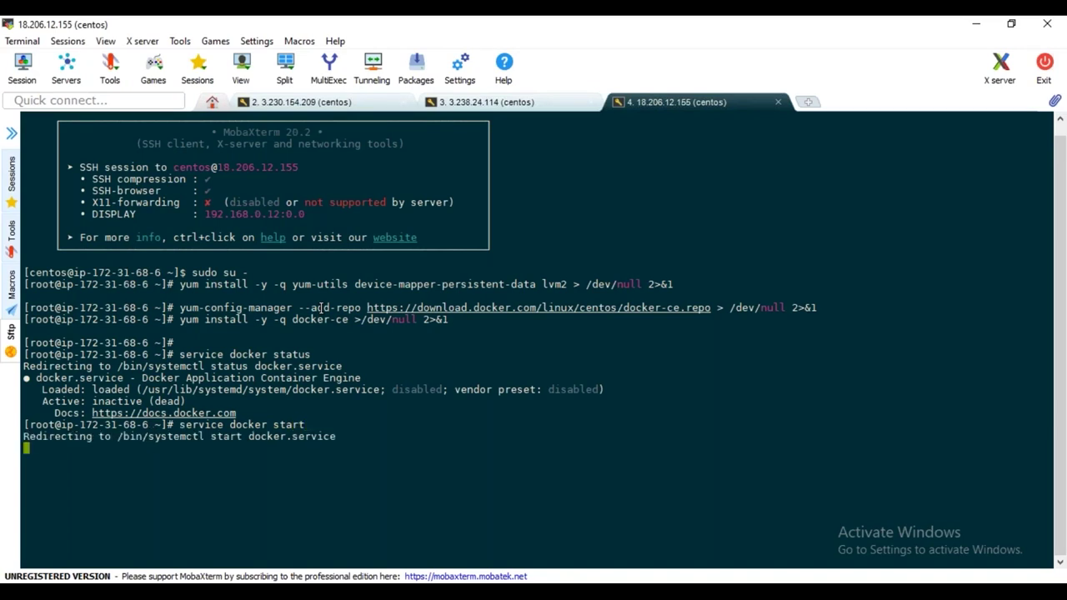
pyautogui.write('chkconfig ')
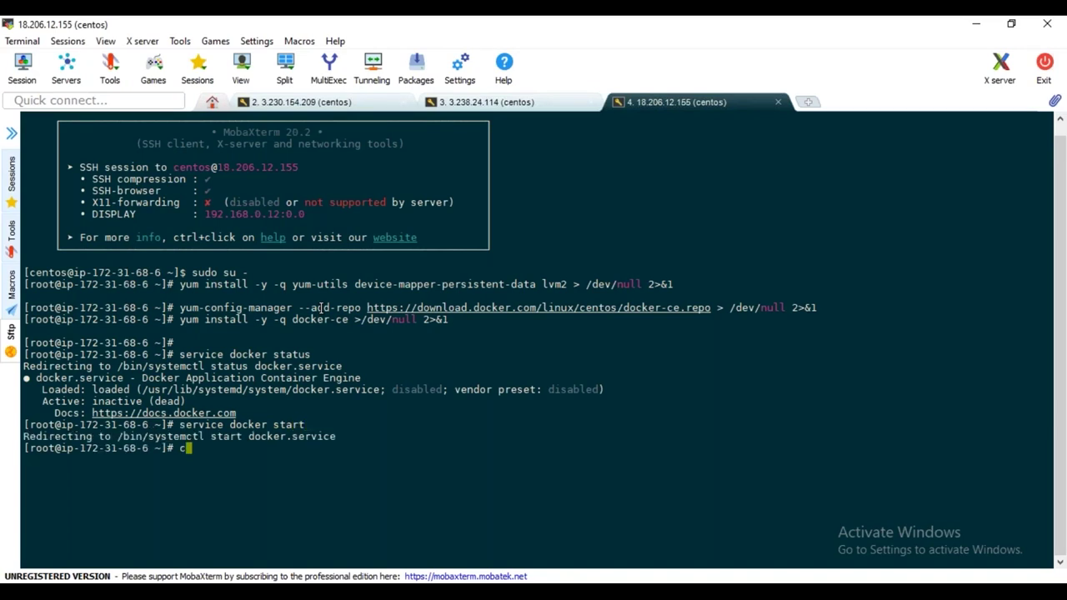
pyautogui.write('docker on')
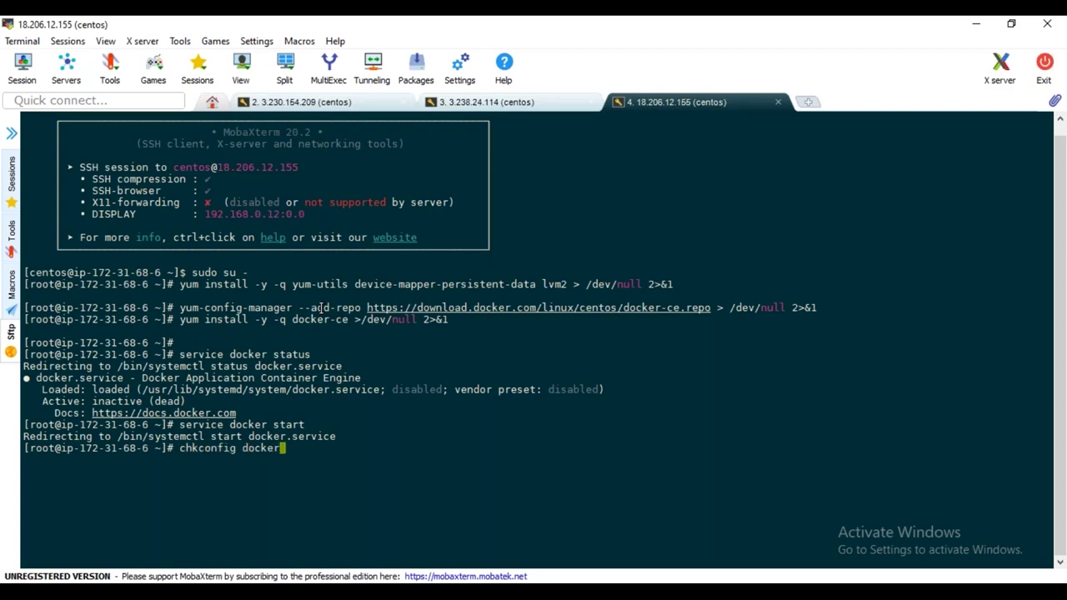
pyautogui.press('Return')
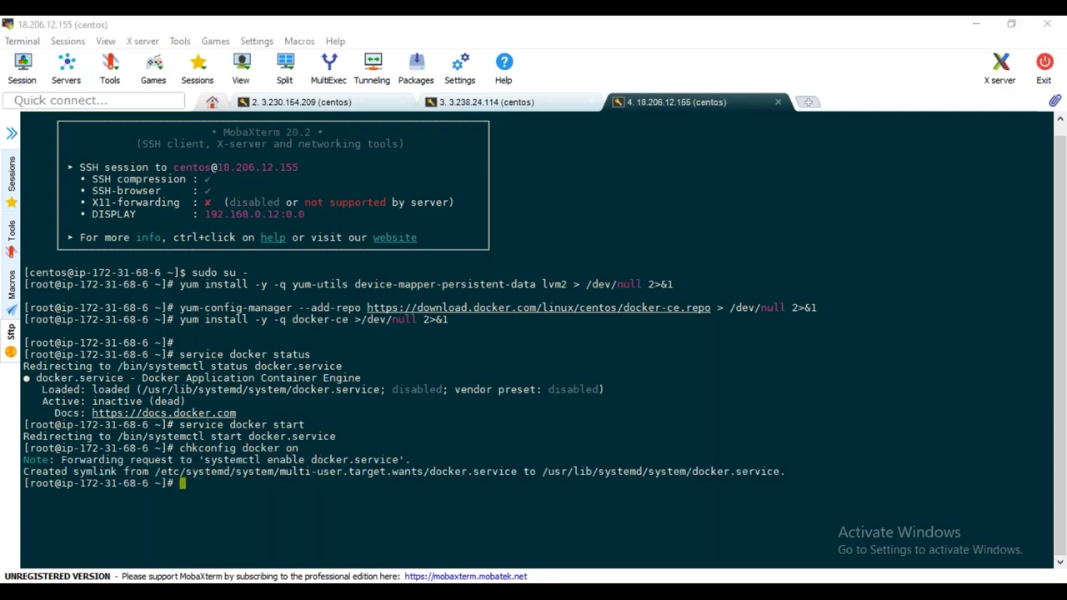
pyautogui.hotkey('alt', 'Tab')
pyautogui.scroll(-2, 362, 333)
pyautogui.scroll(1, 362, 333)
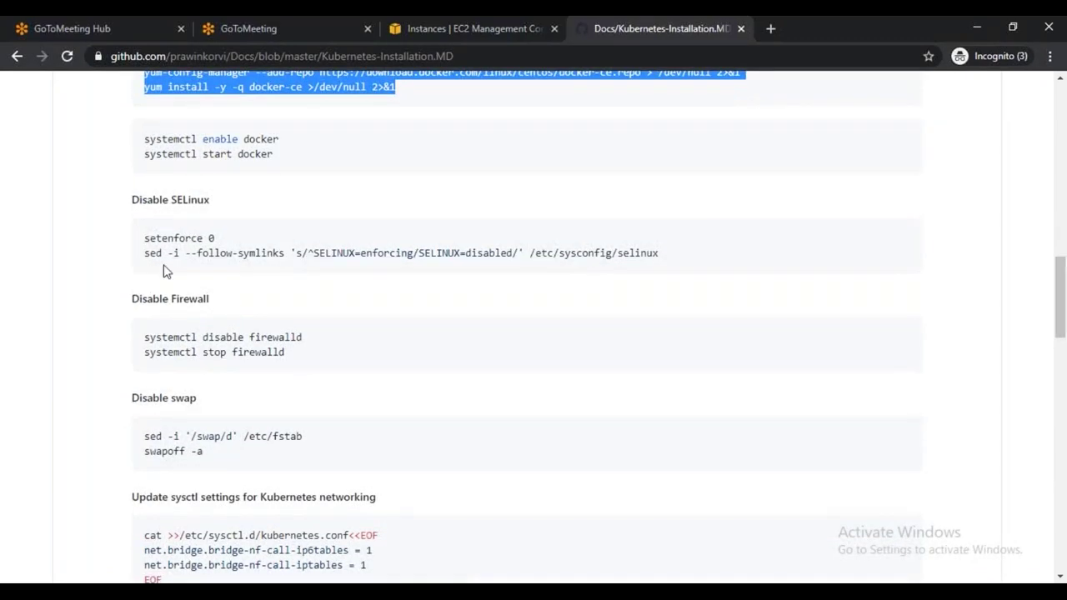
# Copy the SELinux sed commands from the doc and run them on kube-worker2
pyautogui.moveTo(144, 237); pyautogui.dragTo(680, 277)
pyautogui.hotkey('ctrl', 'c')
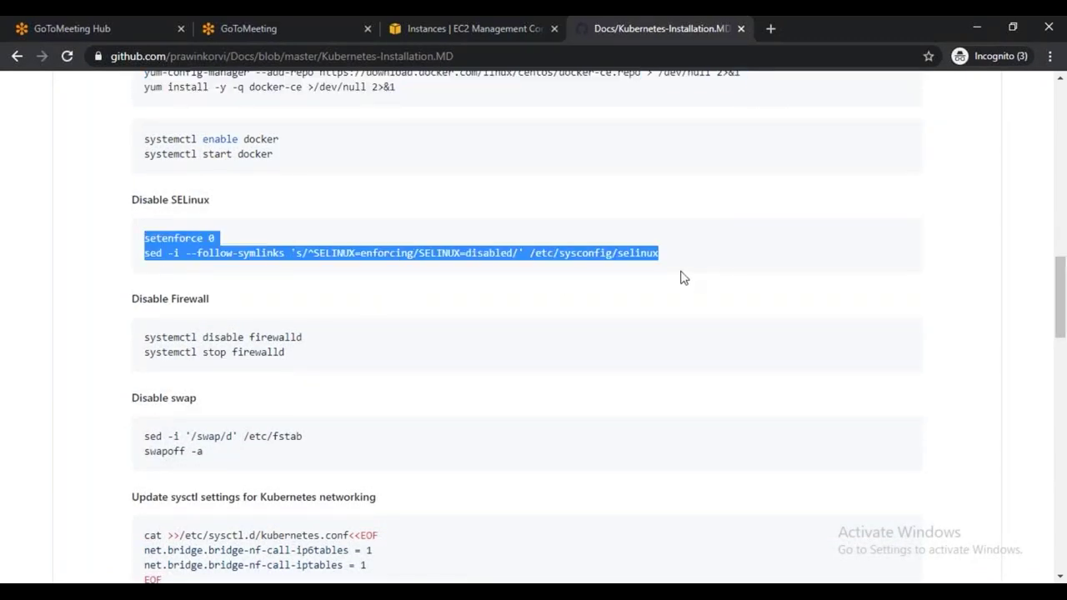
pyautogui.hotkey('alt', 'Tab')
pyautogui.rightClick(474, 358)
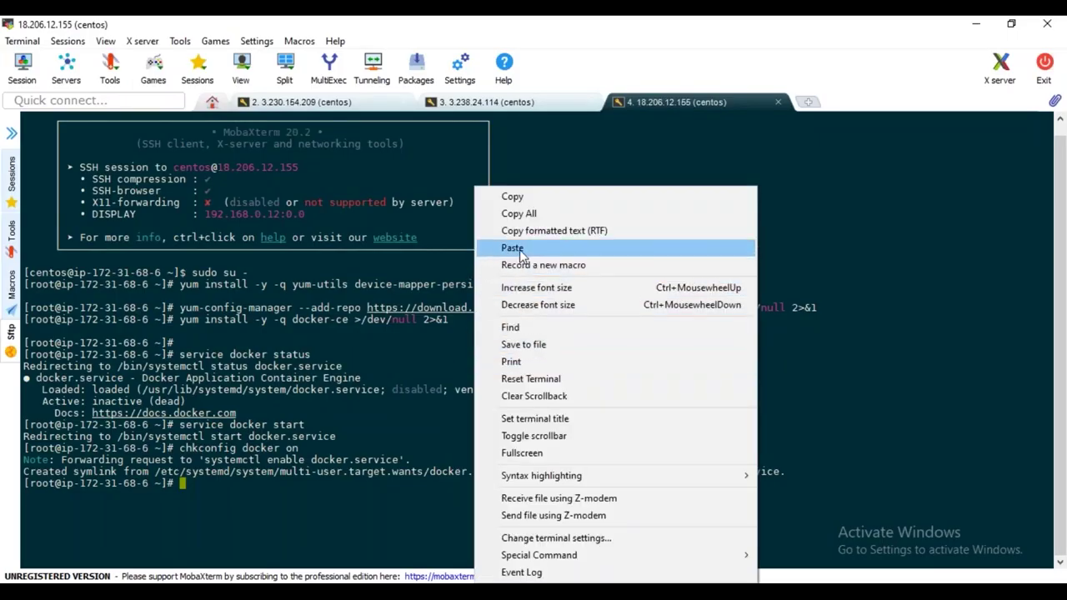
pyautogui.click(511, 248)
pyautogui.click(492, 398)
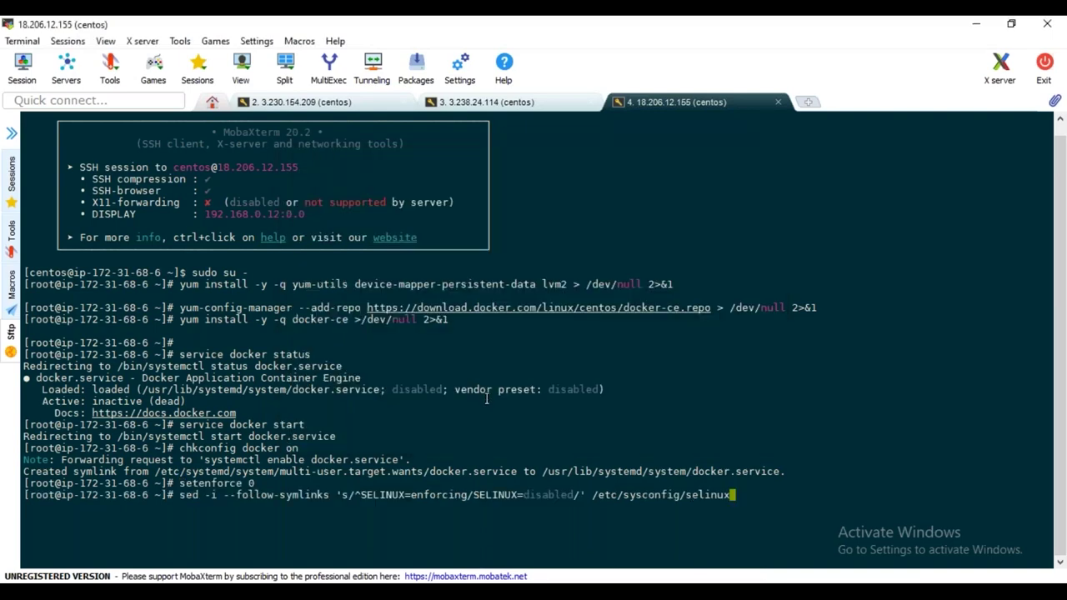
pyautogui.press('Return')
# Copy and run the swapoff -a commands to disable swap
pyautogui.hotkey('alt', 'Tab')
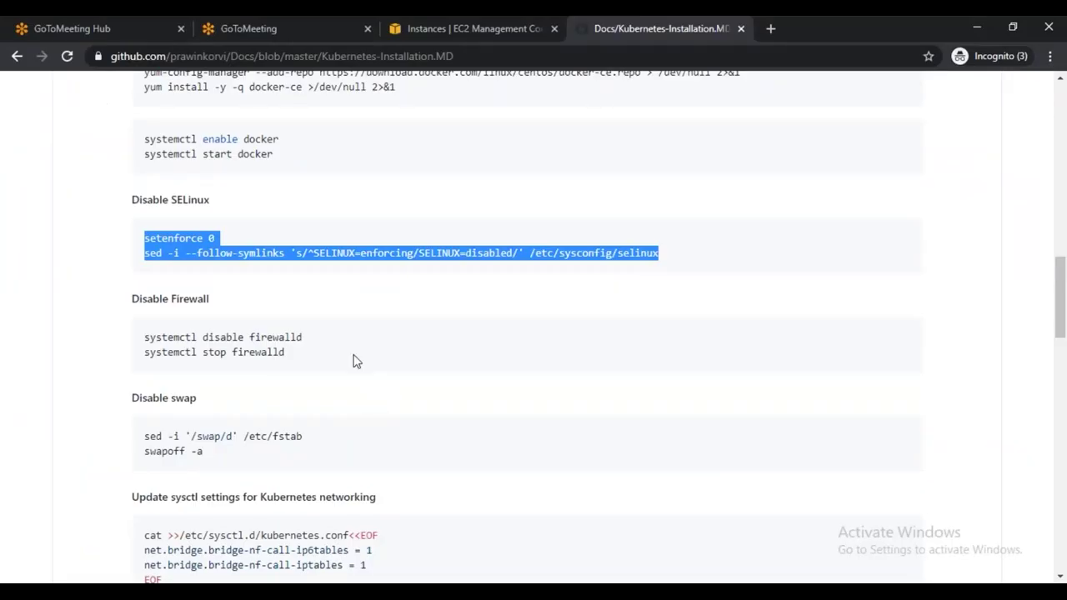
pyautogui.scroll(-1, 354, 360)
pyautogui.moveTo(203, 375); pyautogui.dragTo(141, 357)
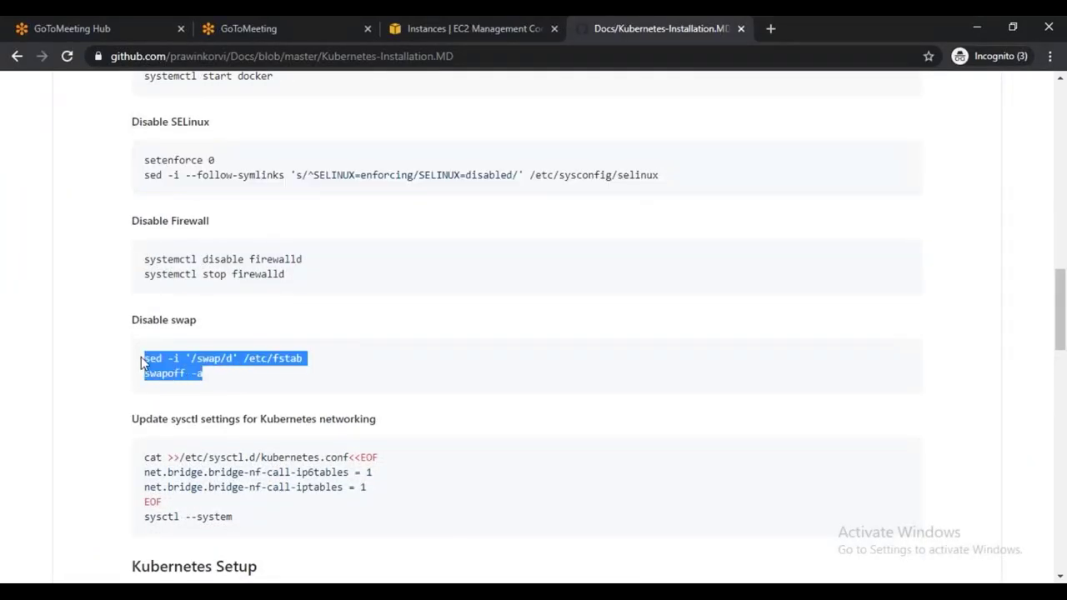
pyautogui.hotkey('ctrl', 'c')
pyautogui.hotkey('alt', 'Tab')
pyautogui.rightClick(498, 420)
pyautogui.click(541, 83)
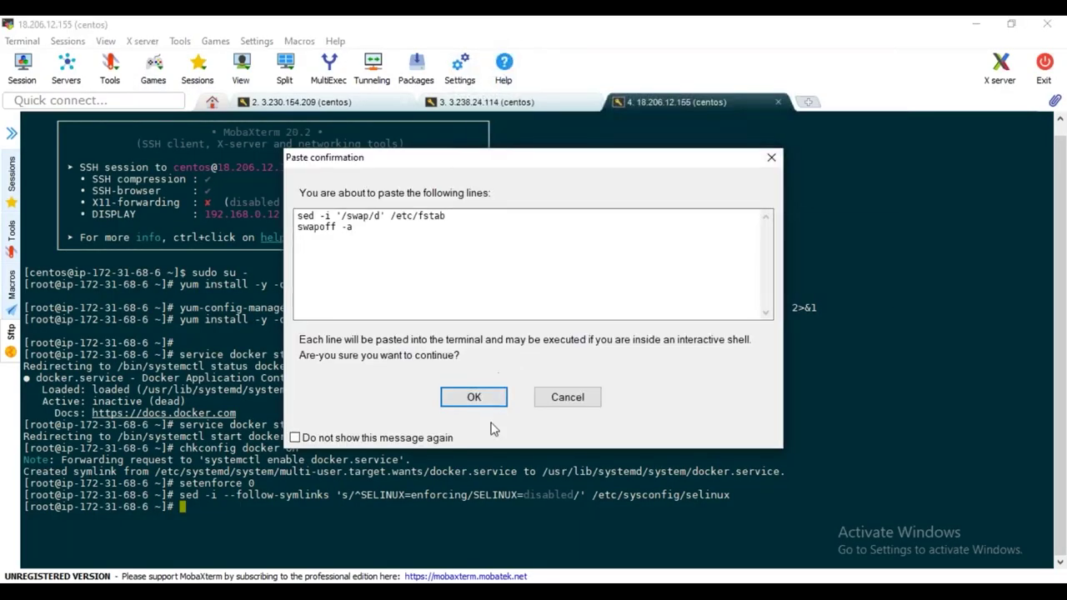
pyautogui.click(487, 399)
pyautogui.press('Return')
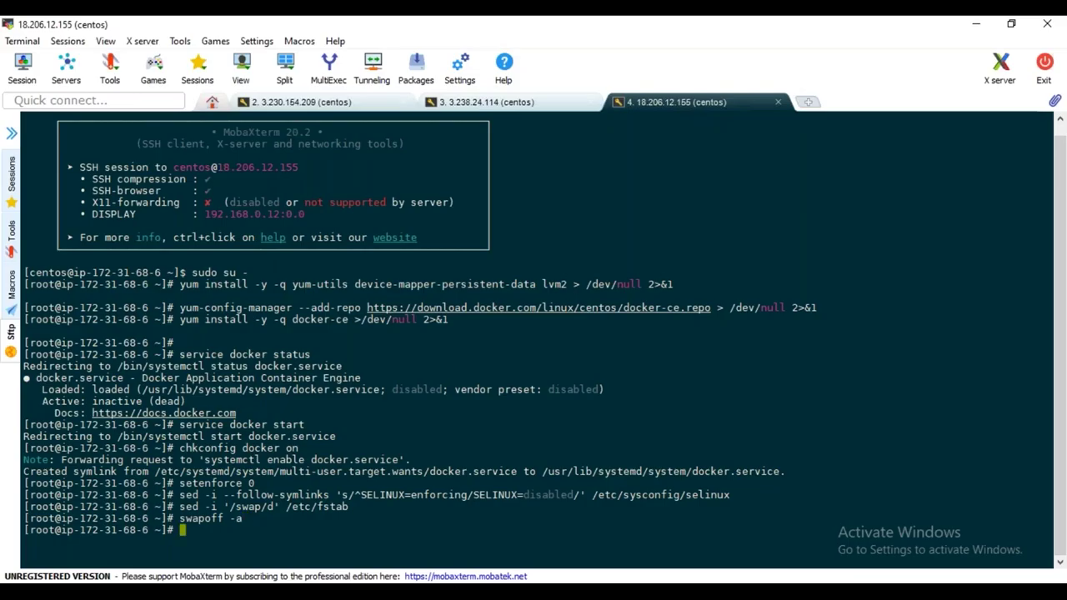
# Paste the Kubernetes sysctl networking block to apply the bridge settings
pyautogui.hotkey('alt', 'Tab')
pyautogui.moveTo(253, 381); pyautogui.dragTo(144, 302)
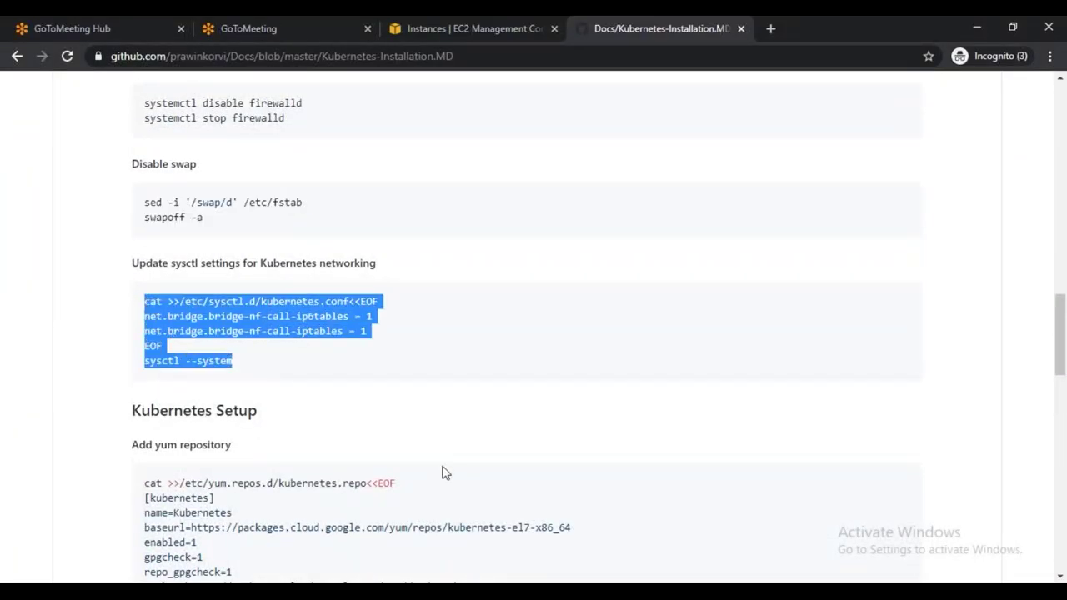
pyautogui.hotkey('alt', 'Tab')
pyautogui.rightClick(478, 424)
pyautogui.click(533, 89)
pyautogui.click(474, 397)
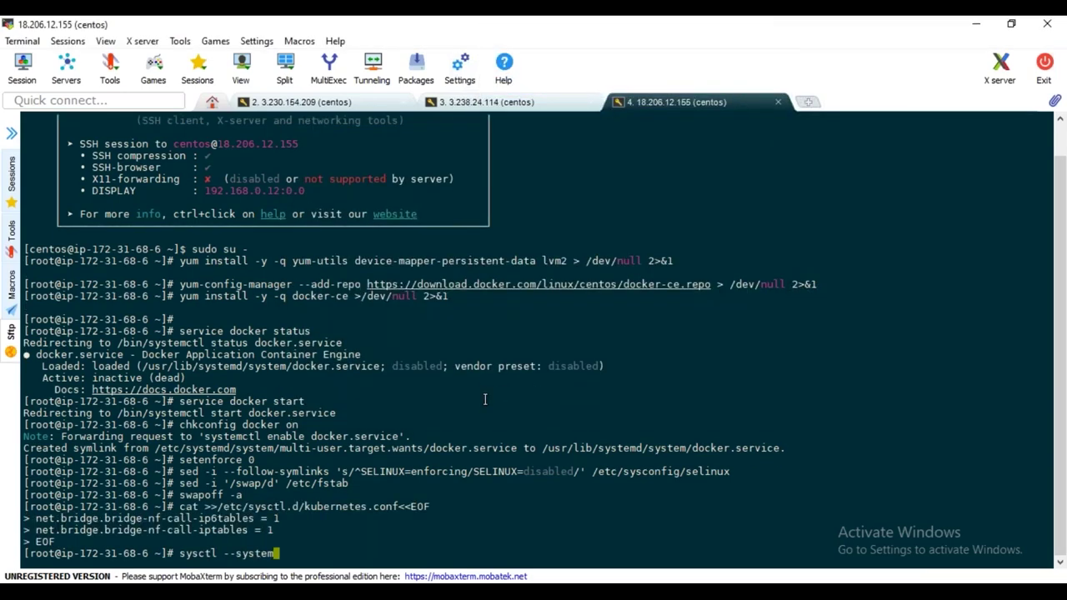
# Add the Kubernetes yum repository by pasting the kubernetes.repo block
pyautogui.hotkey('alt', 'Tab')
pyautogui.scroll(-3, 375, 417)
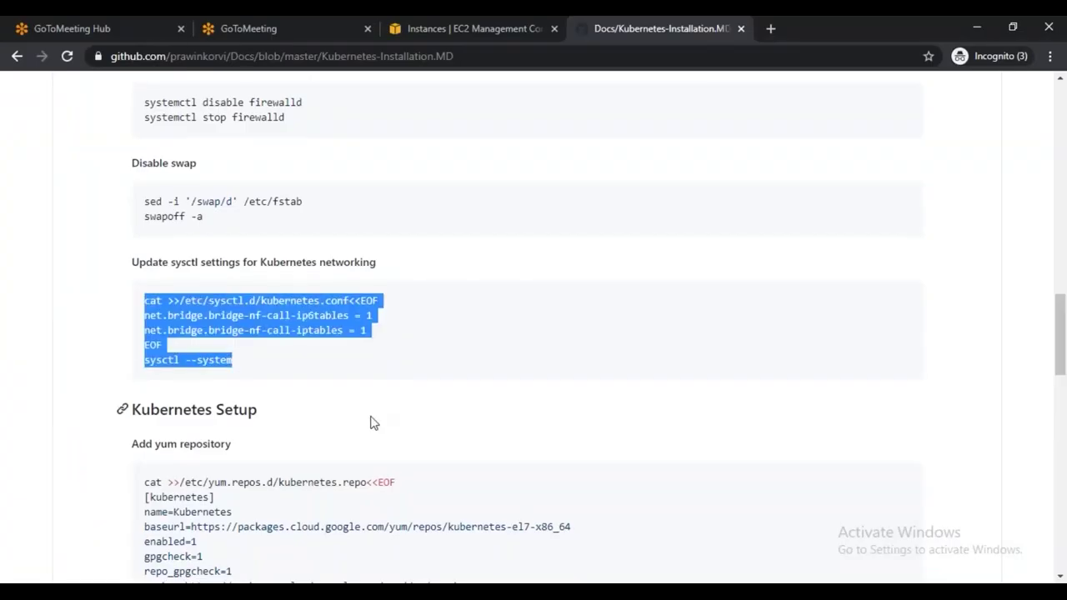
pyautogui.click(164, 462)
pyautogui.moveTo(164, 462); pyautogui.dragTo(130, 336)
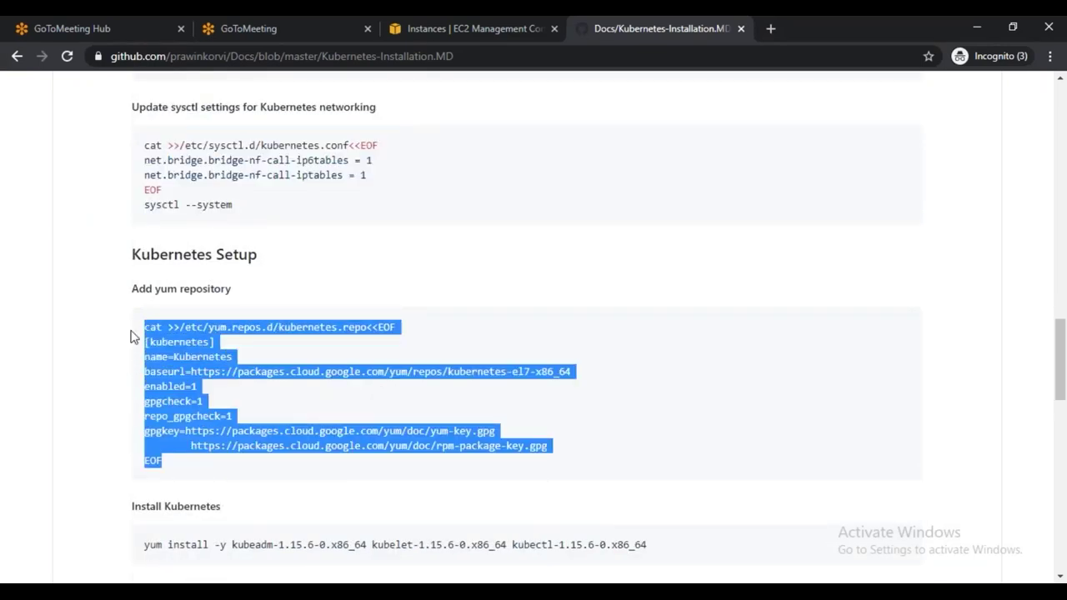
pyautogui.hotkey('ctrl', 'c')
pyautogui.hotkey('alt', 'Tab')
pyautogui.rightClick(461, 184)
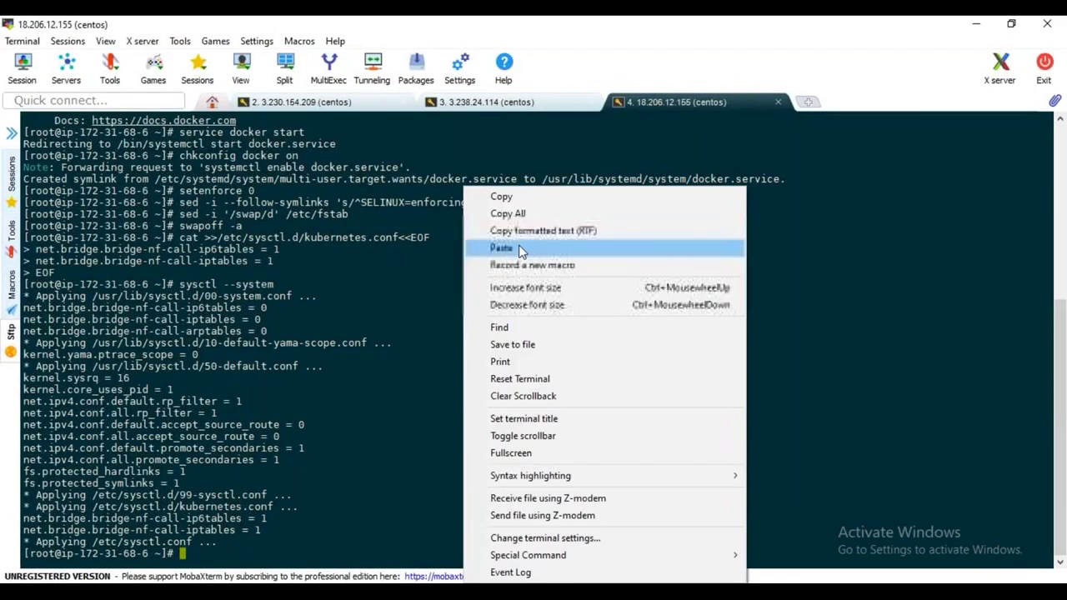
pyautogui.click(518, 240)
pyautogui.click(472, 398)
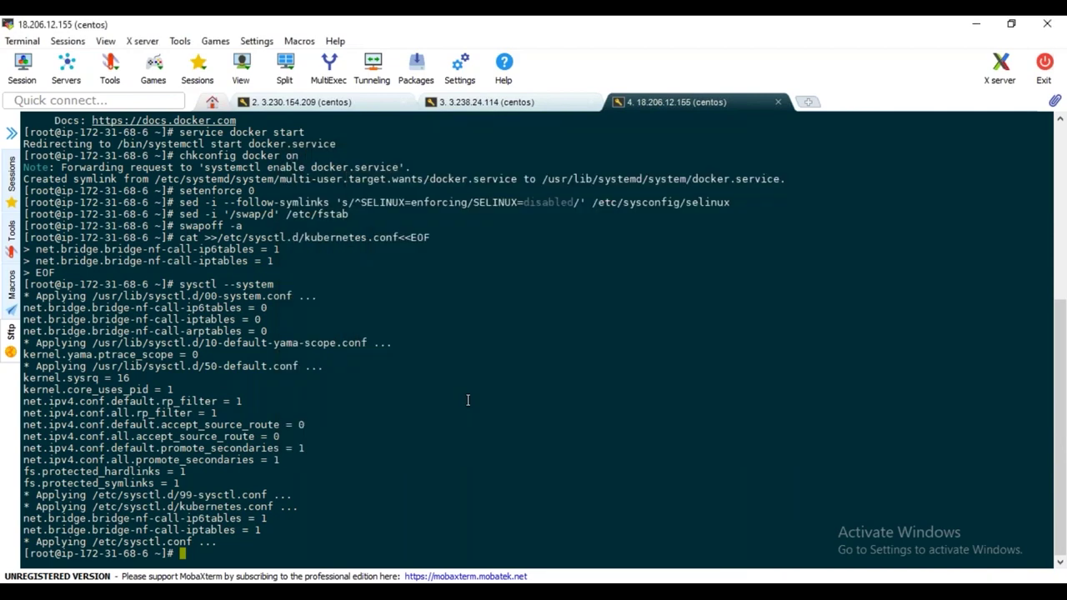
pyautogui.press('Return')
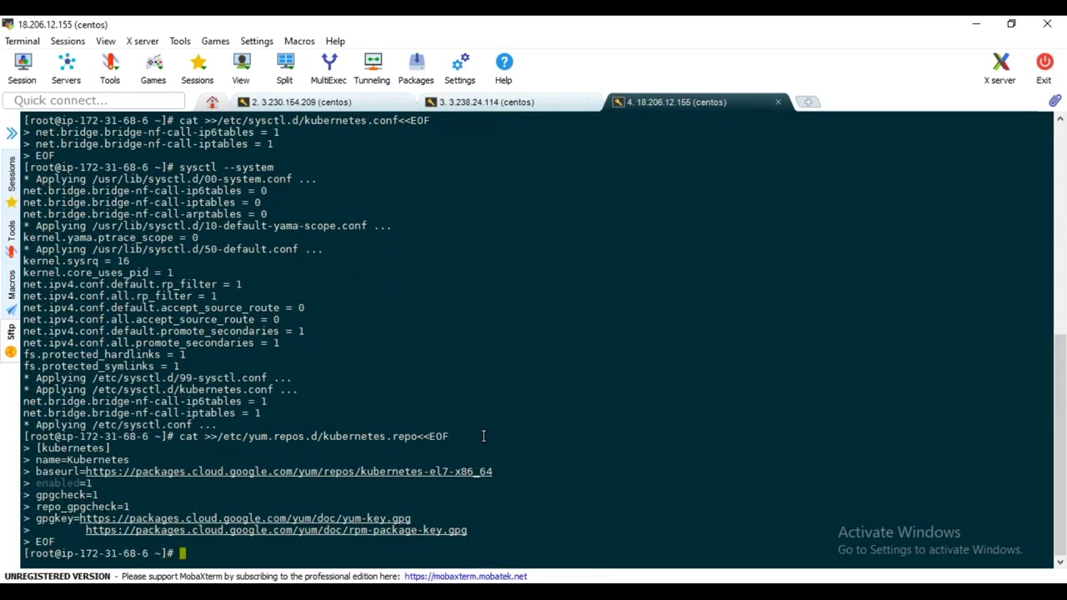
pyautogui.hotkey('alt', 'Tab')
pyautogui.moveTo(374, 465); pyautogui.dragTo(144, 326)
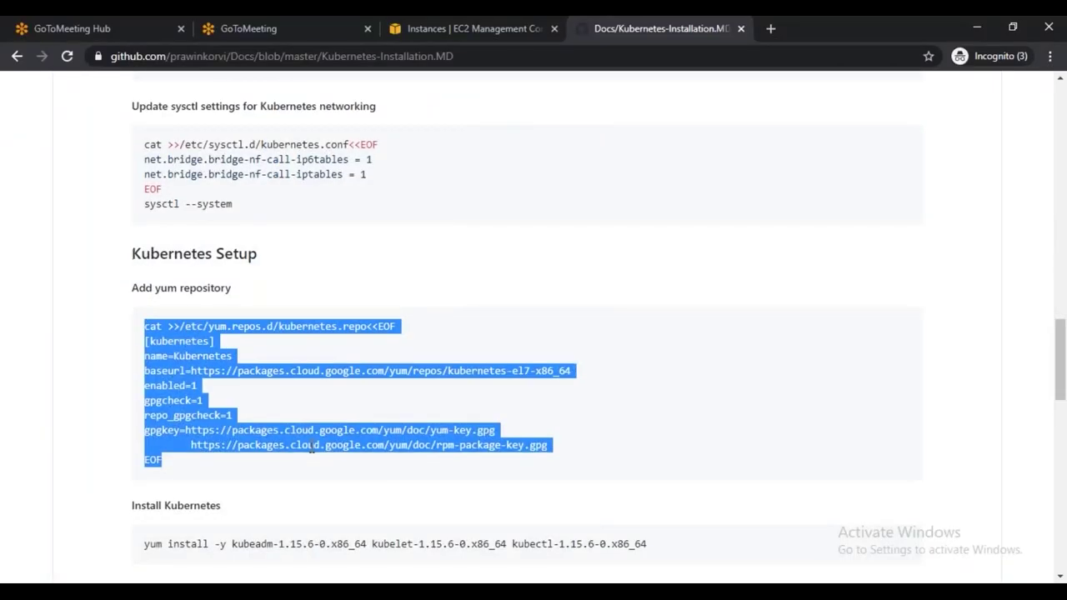
pyautogui.scroll(-2, 325, 456)
# Install kubeadm, kubelet and kubectl 1.15.6 with the yum command from the doc
pyautogui.moveTo(654, 388); pyautogui.dragTo(143, 389)
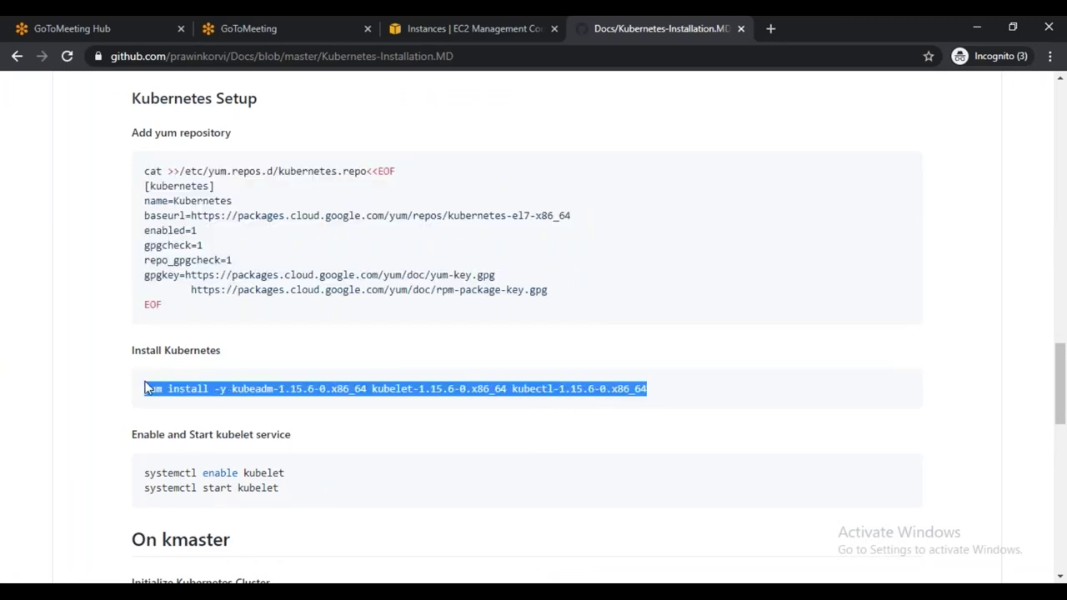
pyautogui.hotkey('alt', 'Tab')
pyautogui.rightClick(537, 357)
pyautogui.click(602, 254)
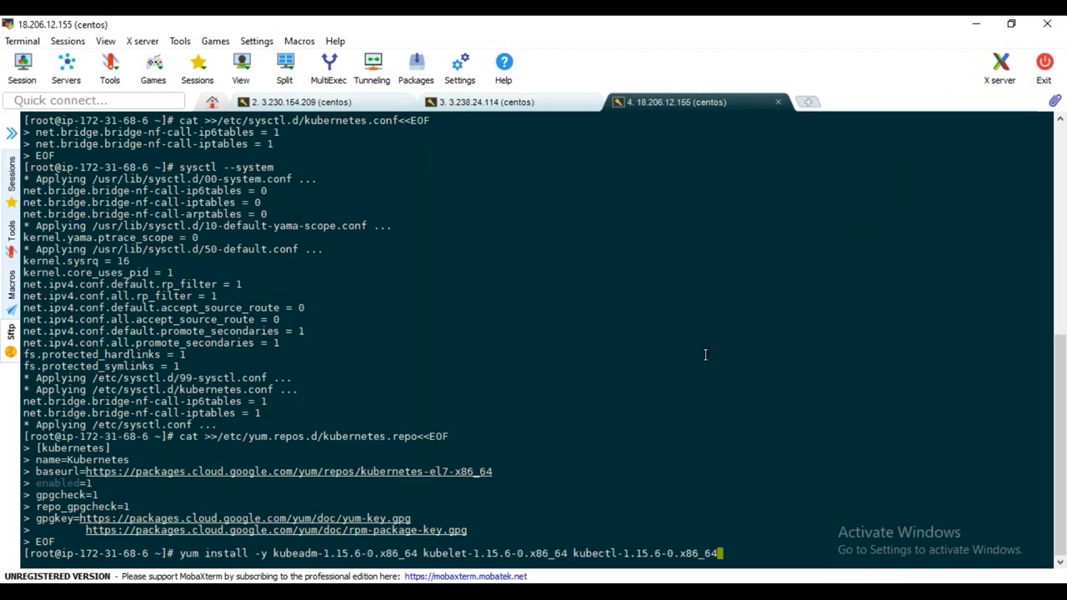
pyautogui.press('Return')
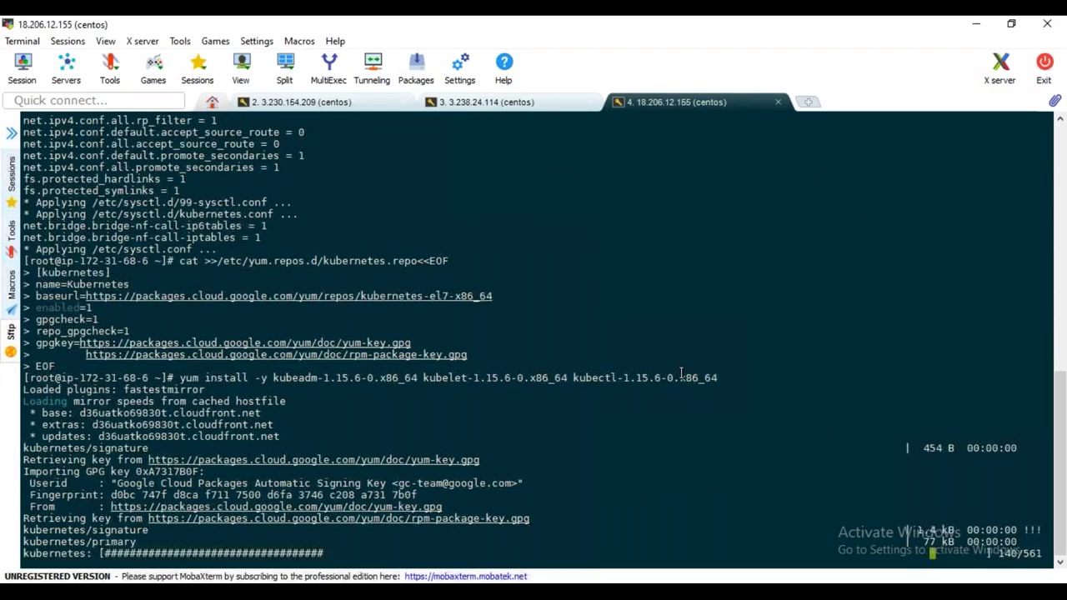
pyautogui.hotkey('alt', 'Tab')
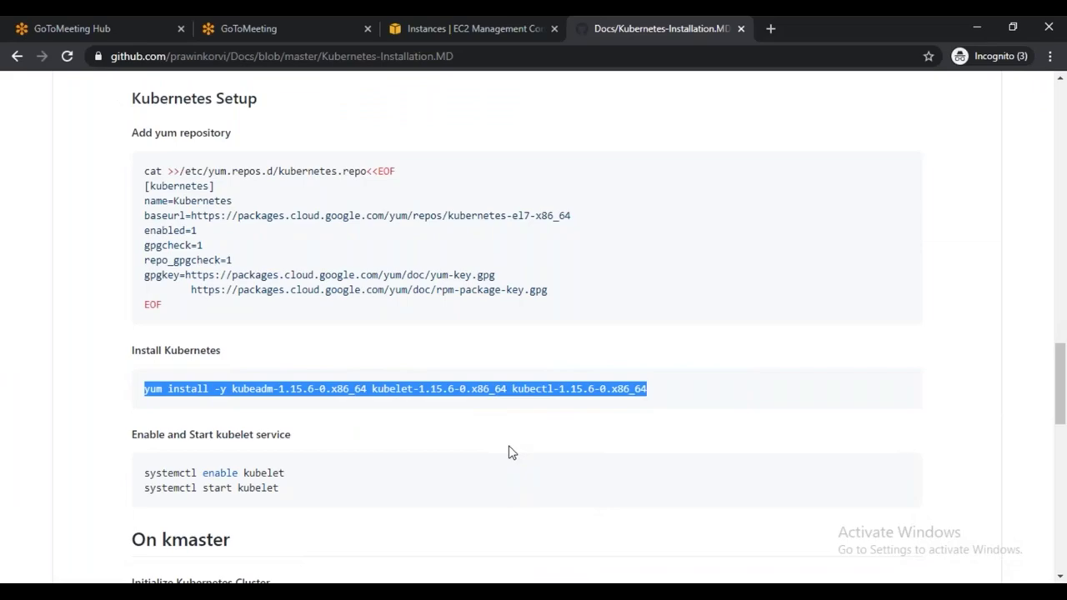
pyautogui.hotkey('alt', 'Tab')
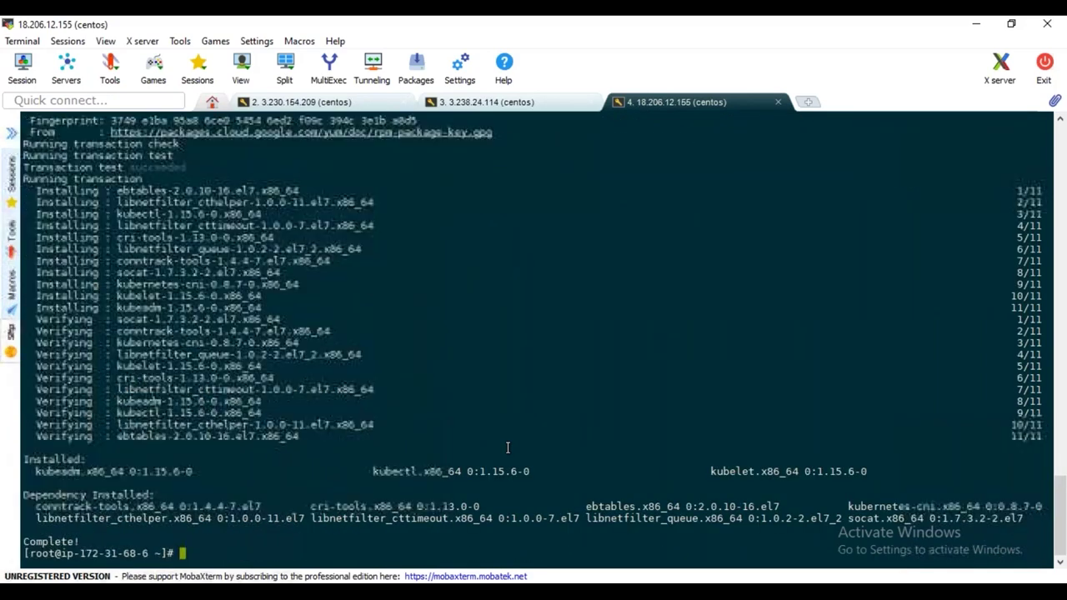
# Check, start and enable kubelet with 'service kubelet status', 'service kubelet start' and 'chkconfig kubelet on'
pyautogui.write('service kubelet status')
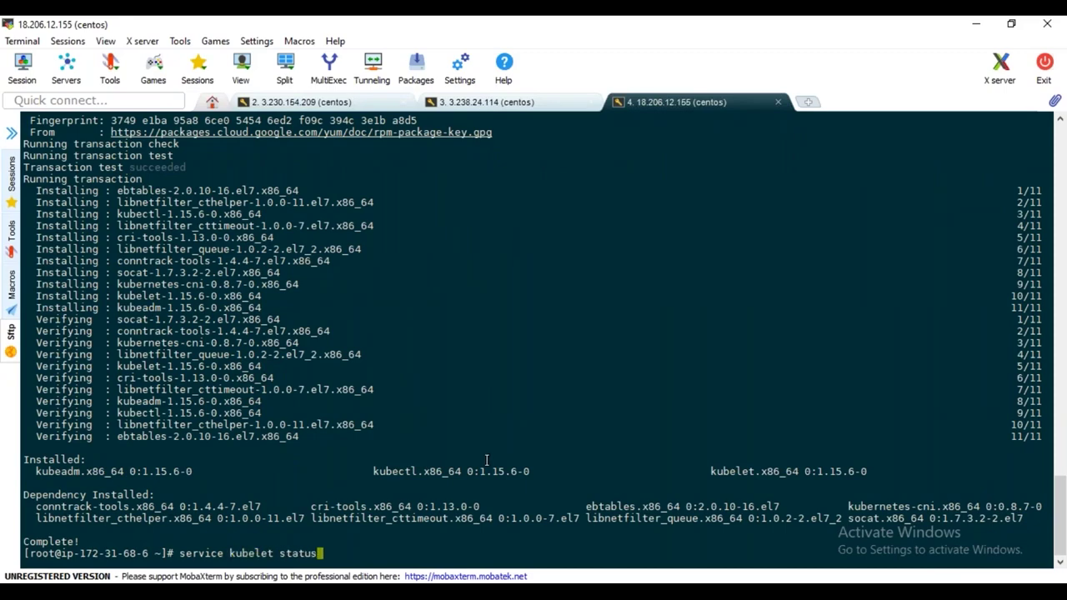
pyautogui.press('Return')
pyautogui.write('service kubelet start')
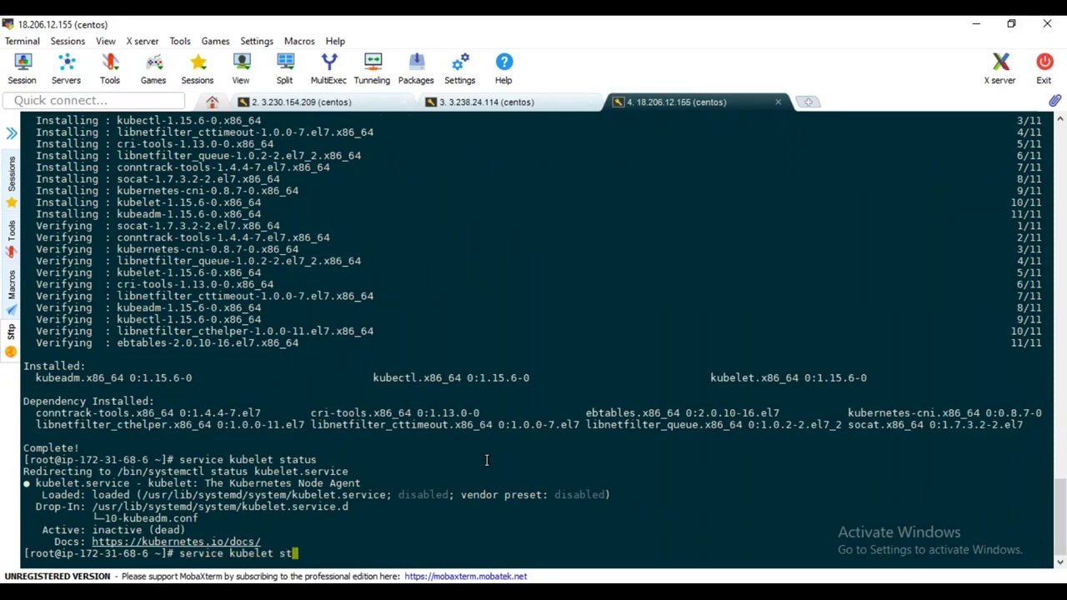
pyautogui.press('Return')
pyautogui.write('chkconfig kubelet on')
pyautogui.press('Return')
pyautogui.hotkey('alt', 'Tab')
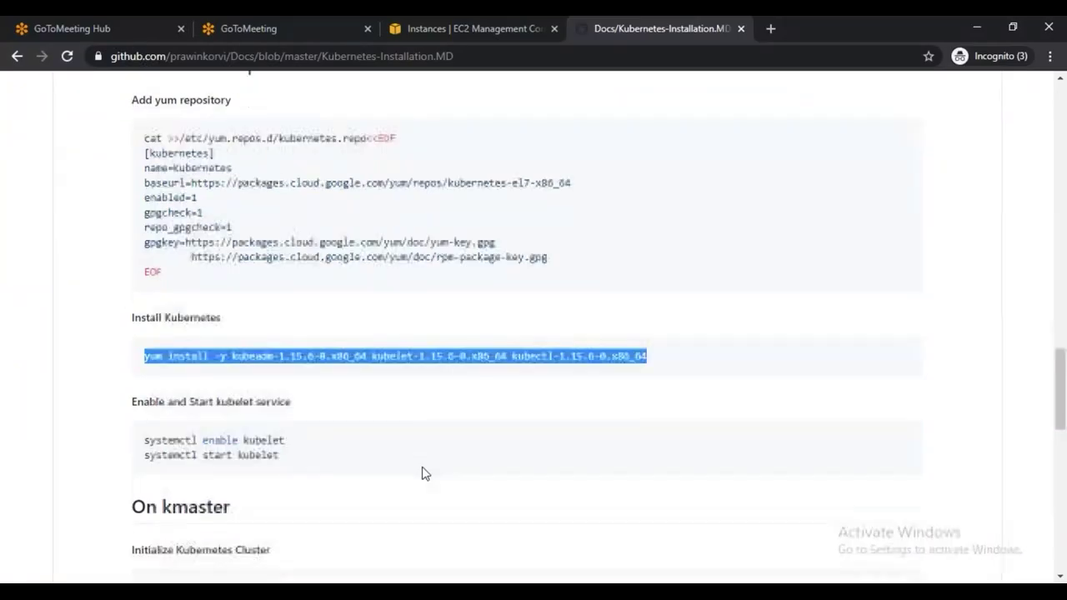
pyautogui.scroll(-2, 422, 474)
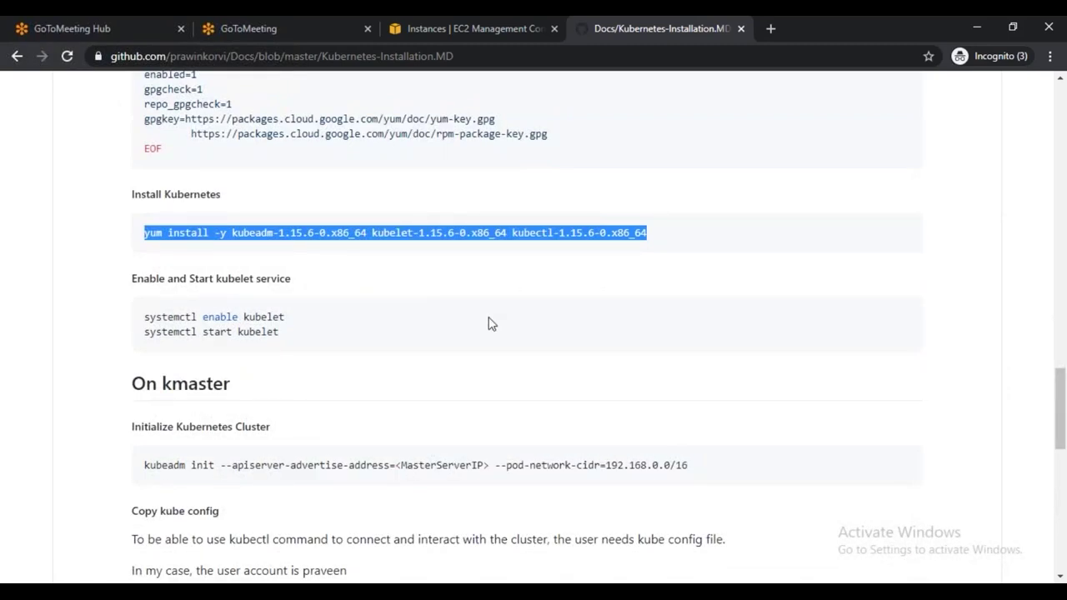
pyautogui.hotkey('alt', 'Tab')
# Copy the kubeadm join command and run it on the 18.206.12.155 session
pyautogui.click(487, 101)
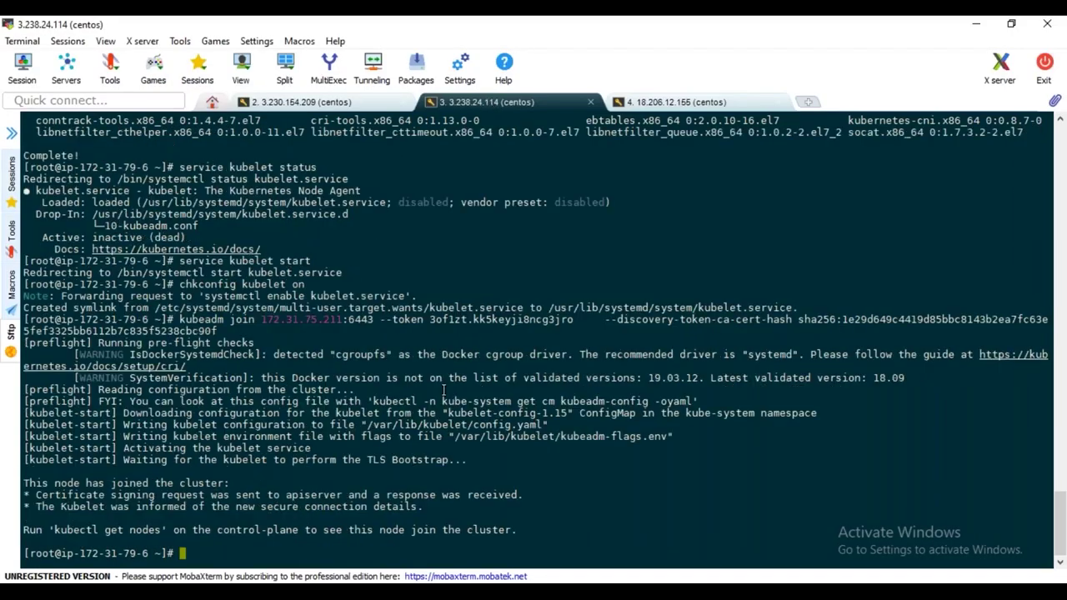
pyautogui.rightClick(324, 473)
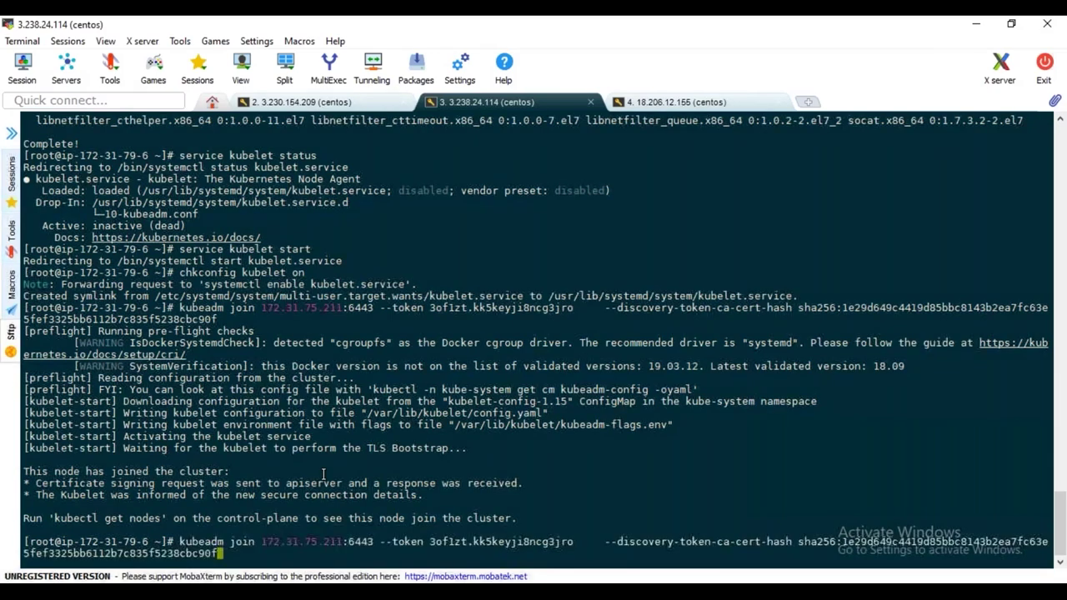
pyautogui.moveTo(180, 541); pyautogui.dragTo(208, 550)
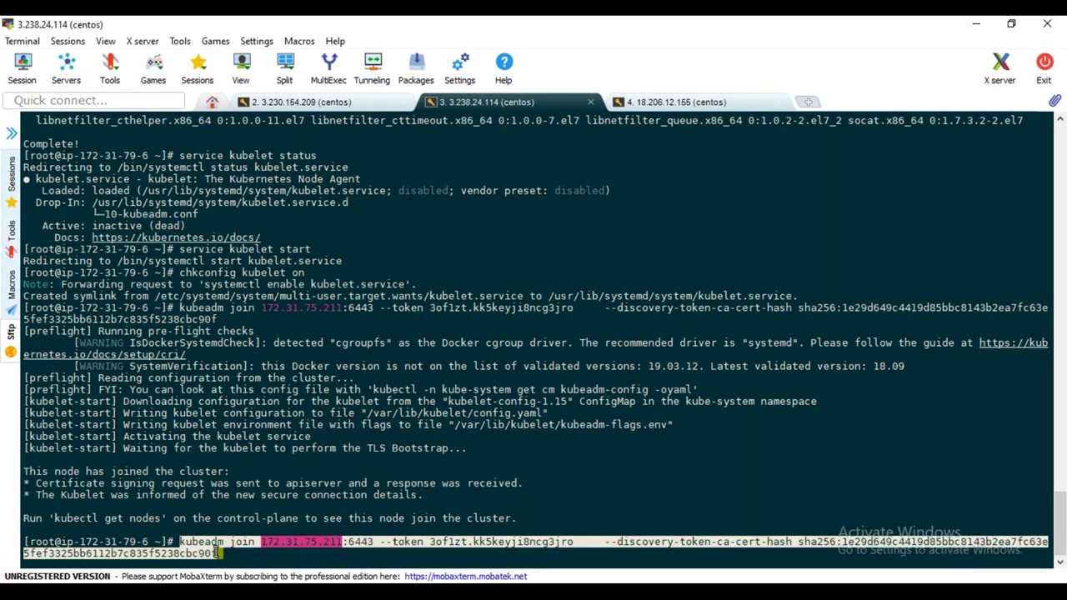
pyautogui.click(673, 103)
pyautogui.rightClick(481, 271)
pyautogui.click(517, 248)
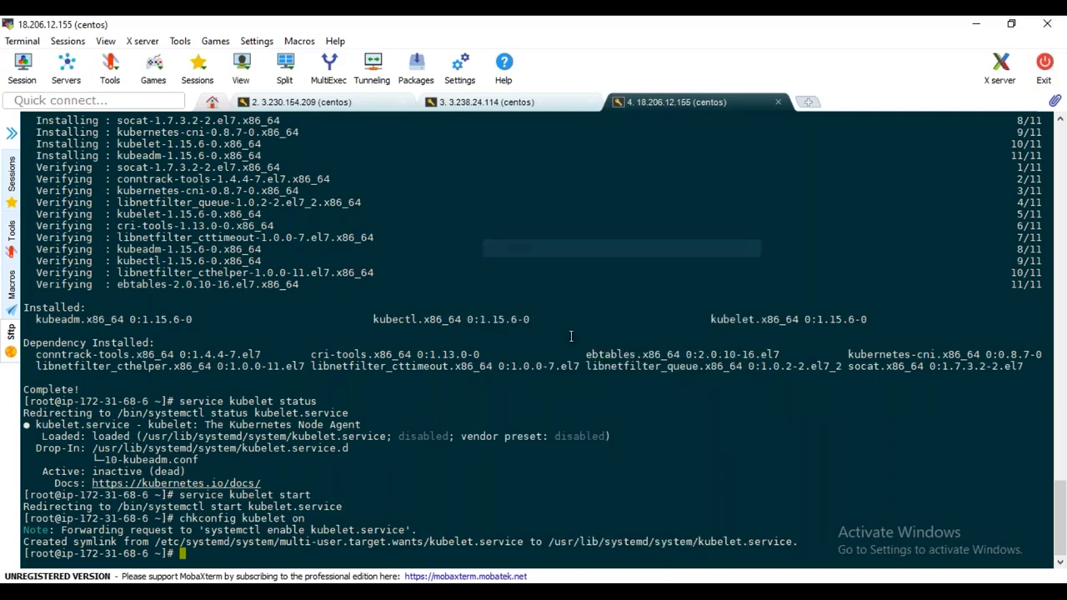
pyautogui.press('Return')
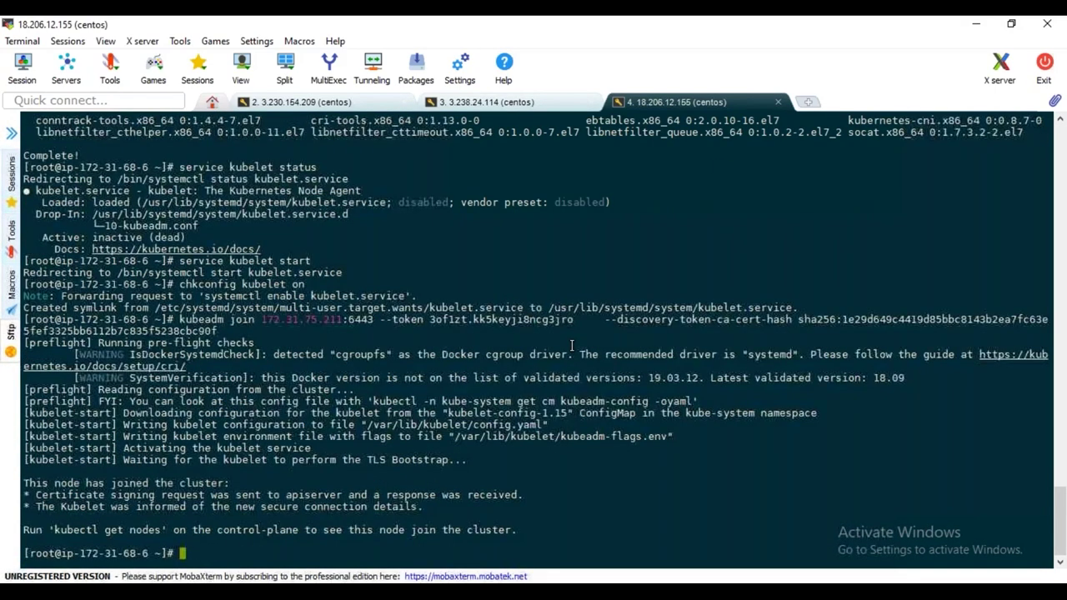
pyautogui.click(345, 104)
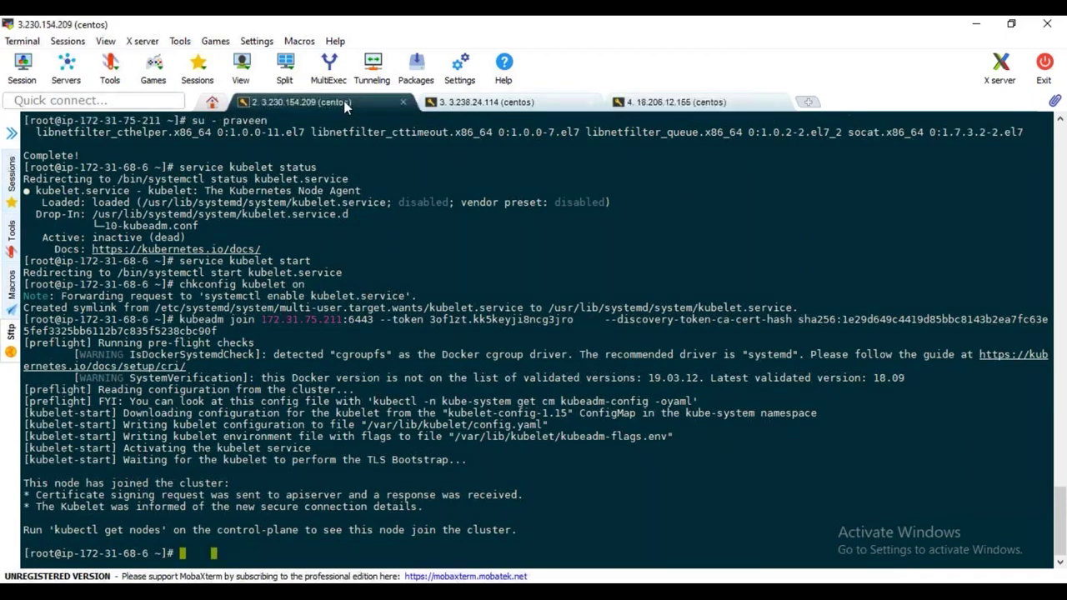
# Rerun kubectl get nodes showing three nodes with the newest NotReady, then search for Paint
pyautogui.press('Up')
pyautogui.press('Return')
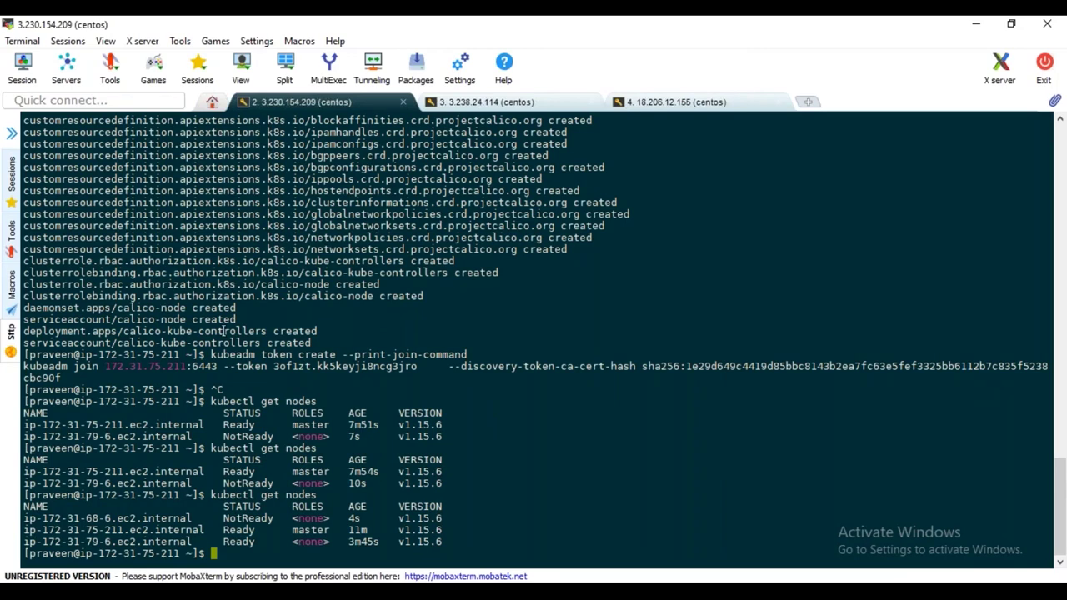
pyautogui.doubleClick(246, 517)
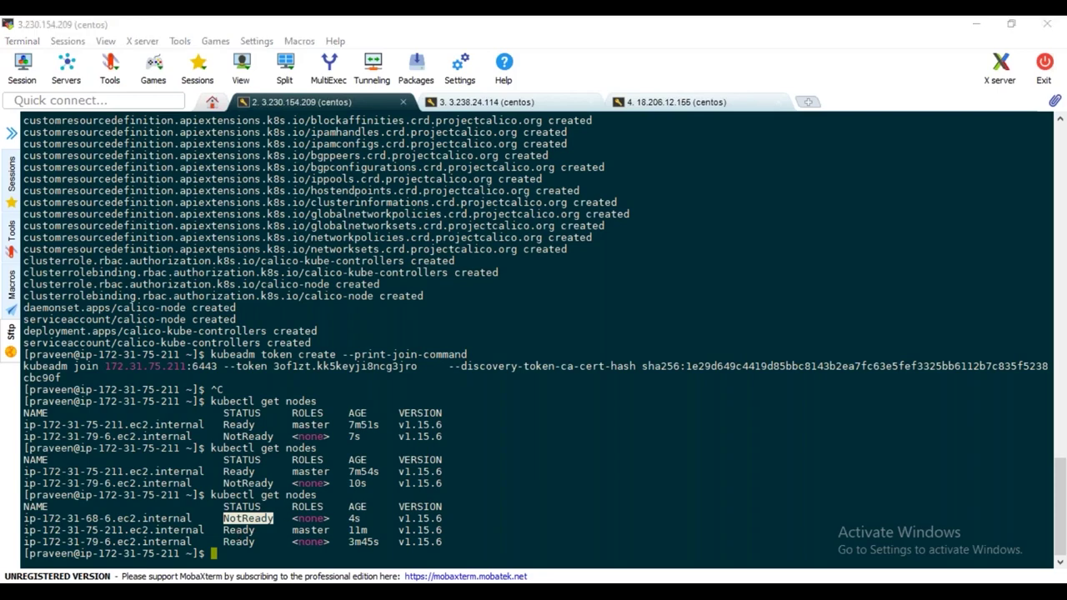
pyautogui.press('super')
pyautogui.write('paint')
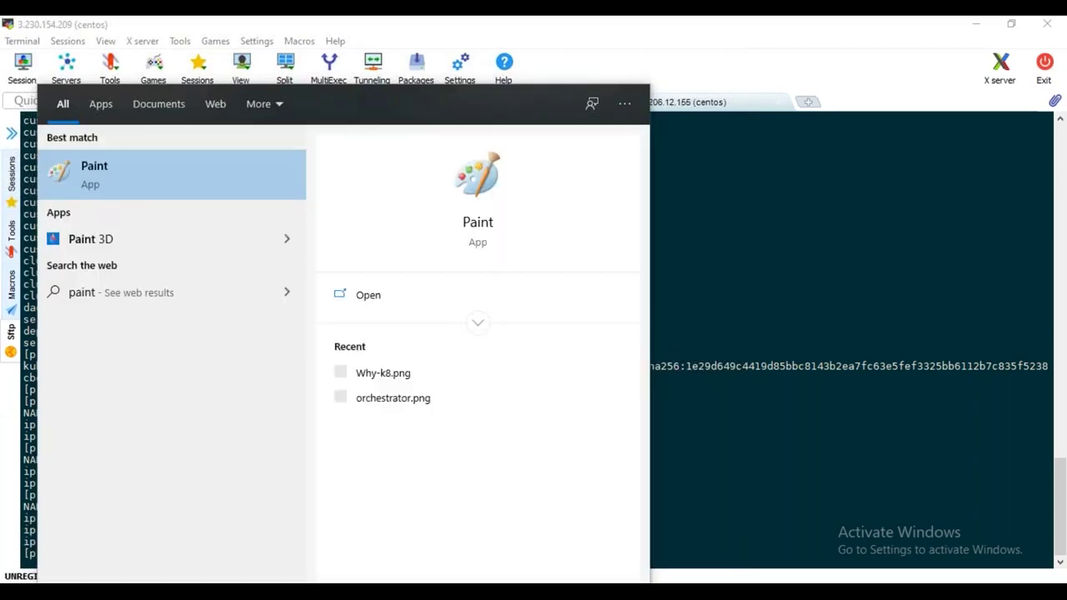
# Launch Paint and draw a small rounded rectangle near the canvas centre
pyautogui.press('Return')
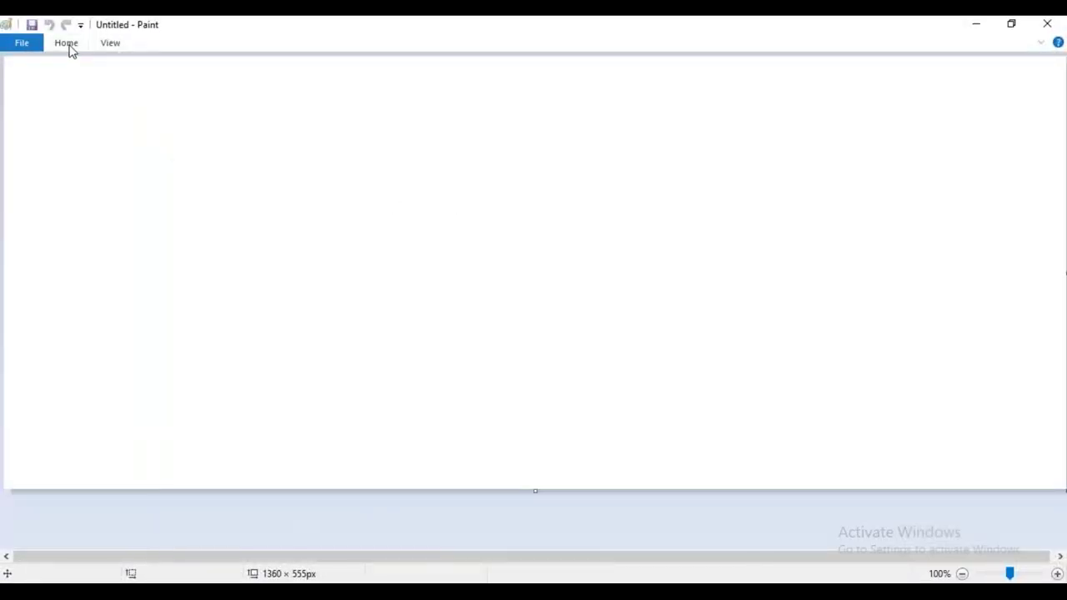
pyautogui.click(66, 43)
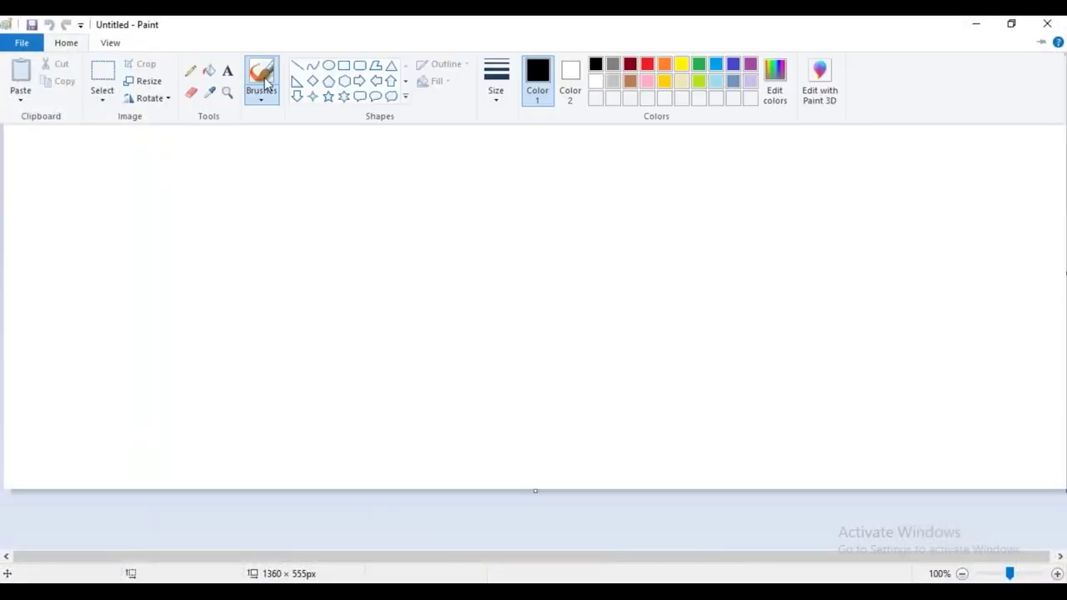
pyautogui.click(430, 250)
pyautogui.moveTo(430, 245); pyautogui.dragTo(507, 305)
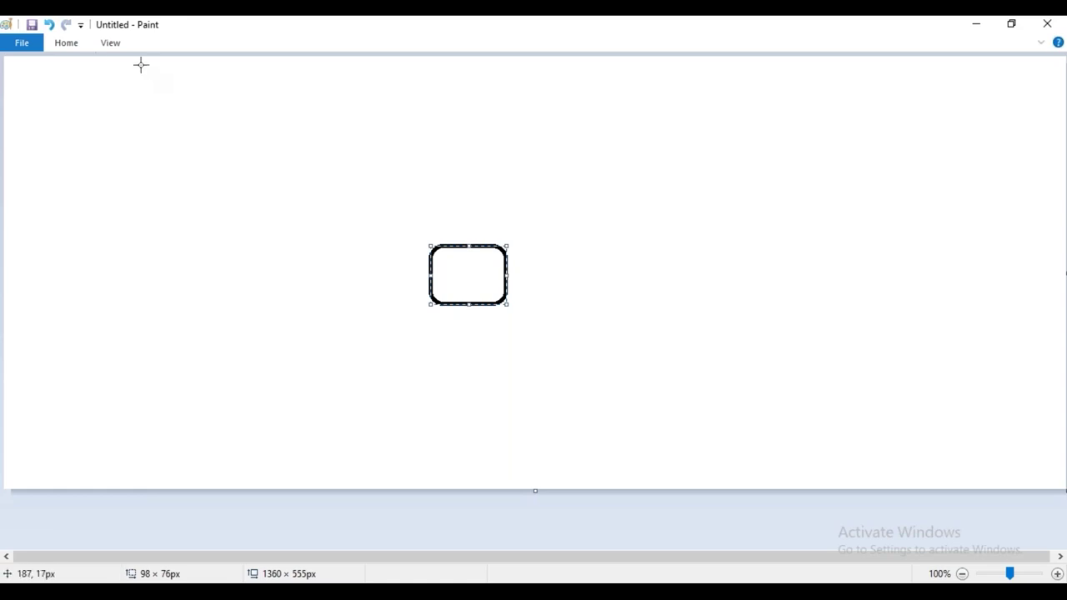
pyautogui.click(67, 43)
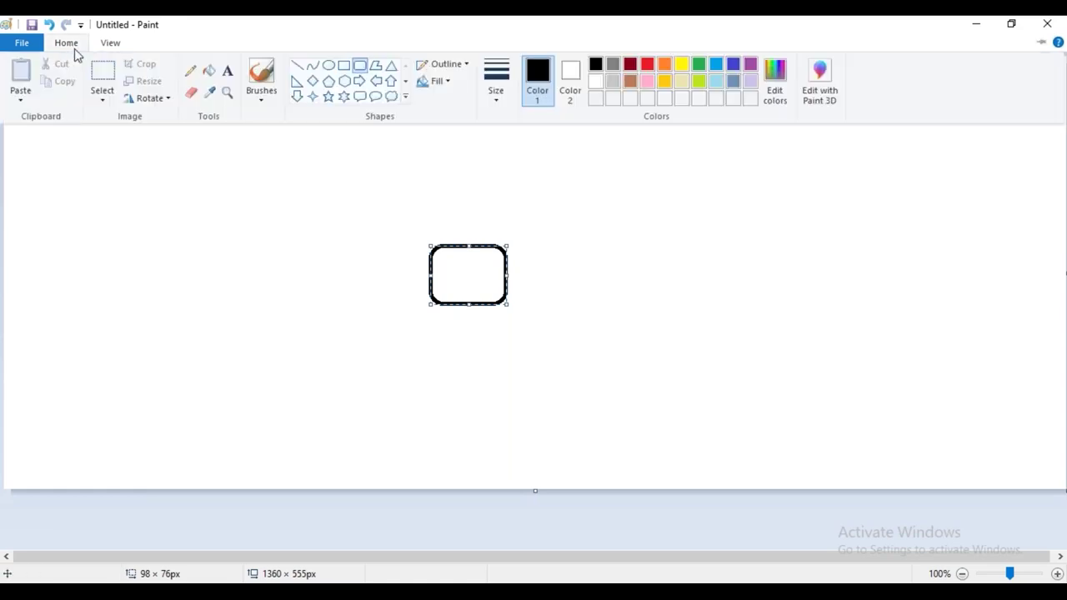
pyautogui.click(717, 177)
# Draw a large rounded box on the right containing four smaller rounded boxes
pyautogui.moveTo(709, 161); pyautogui.dragTo(944, 391)
pyautogui.click(711, 243)
pyautogui.moveTo(736, 248); pyautogui.dragTo(804, 296)
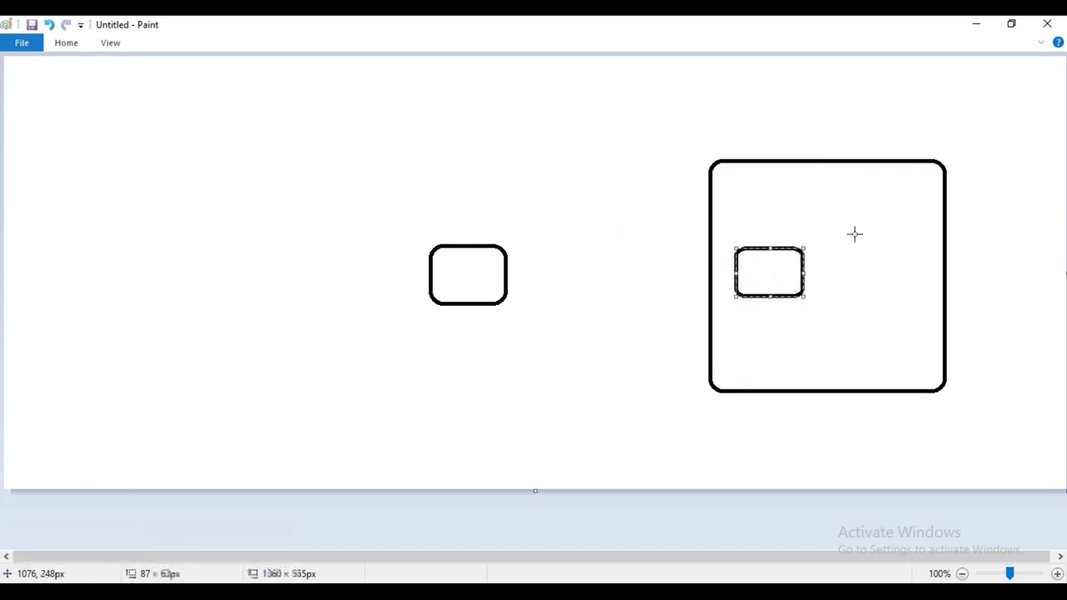
pyautogui.moveTo(864, 182); pyautogui.dragTo(925, 226)
pyautogui.moveTo(864, 249); pyautogui.dragTo(925, 288)
pyautogui.moveTo(861, 318); pyautogui.dragTo(921, 357)
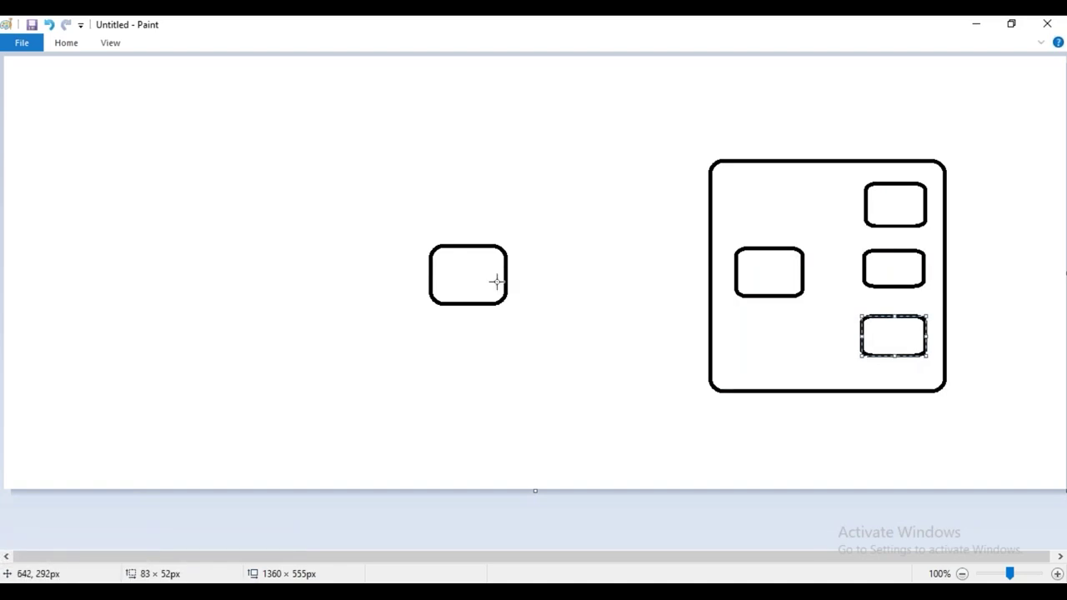
pyautogui.click(66, 42)
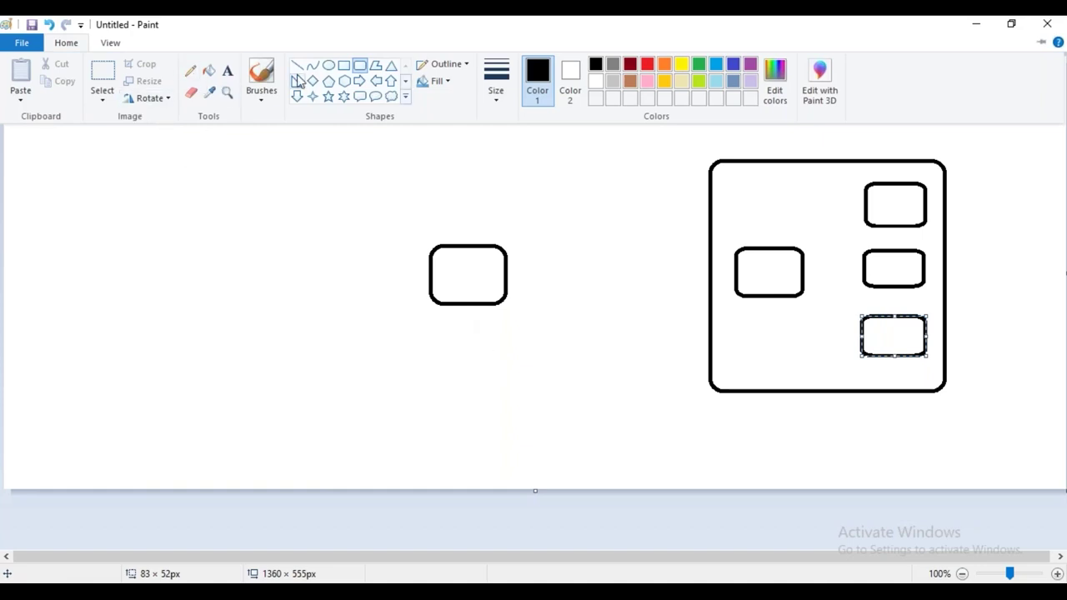
# Add the text labels 'helm' below the small box and 'tiller' inside the large box
pyautogui.click(226, 72)
pyautogui.click(460, 323)
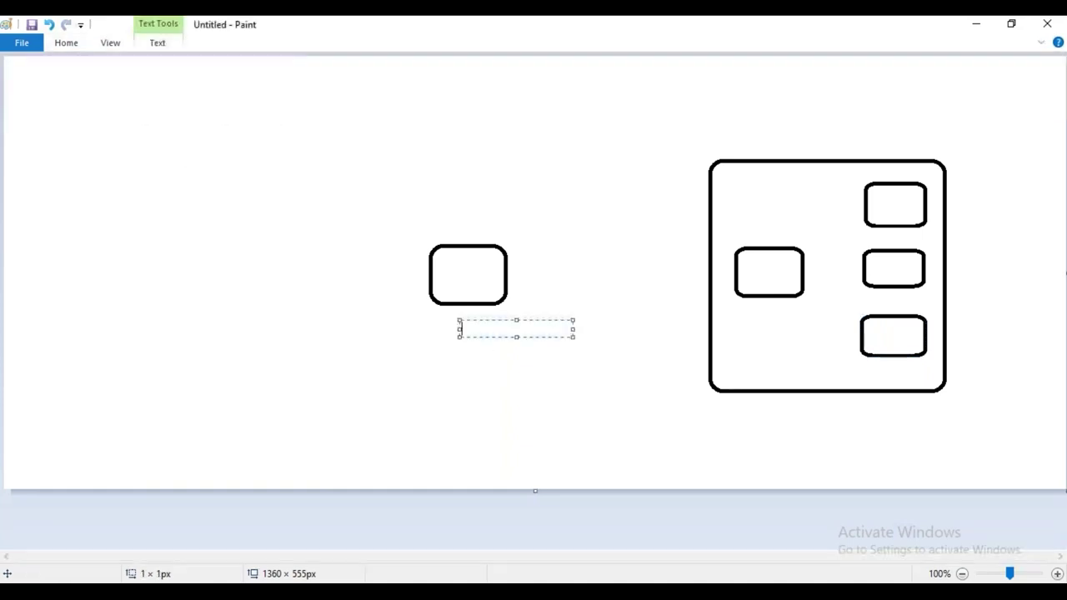
pyautogui.write('helm')
pyautogui.click(887, 365)
pyautogui.write('tiller')
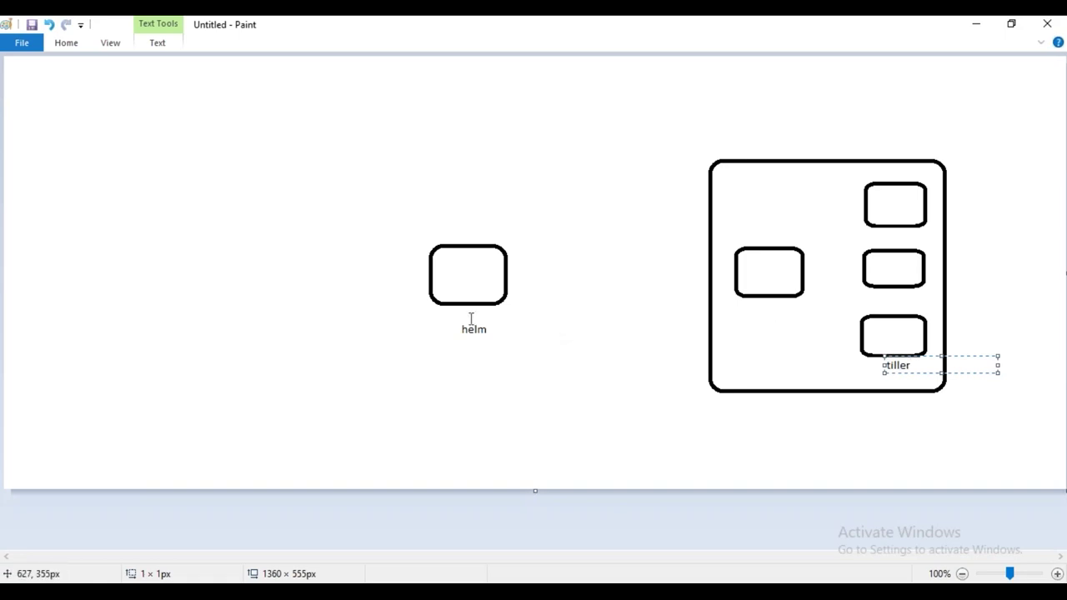
pyautogui.click(415, 378)
# Add the labels 'helm install --upgrade', 'nexus' and 'stable' to the diagram
pyautogui.click(413, 370)
pyautogui.write('helm i')
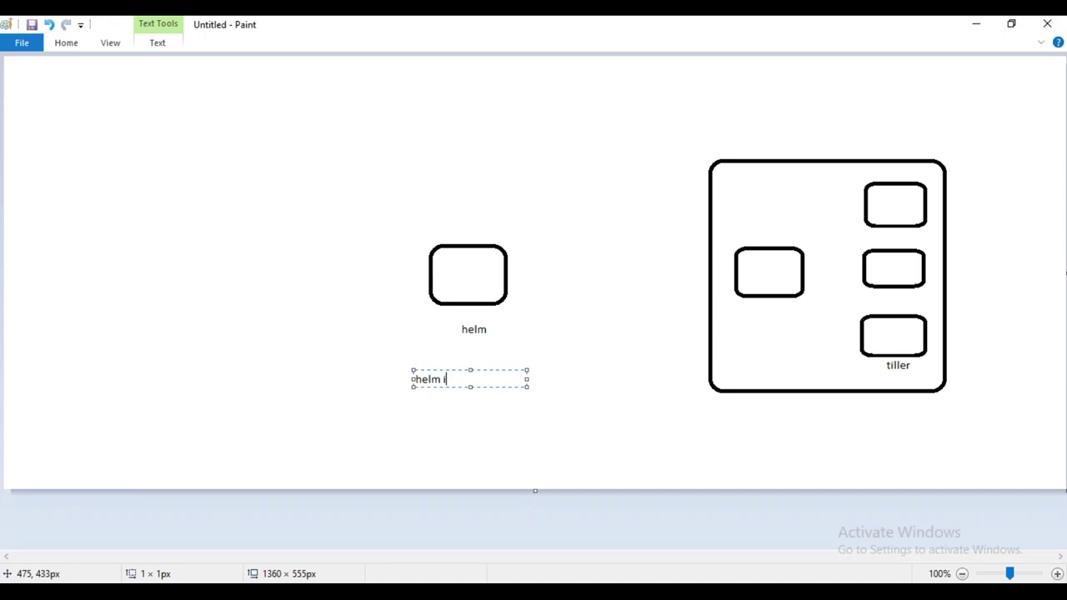
pyautogui.write('nstall --upgrade')
pyautogui.click(340, 95)
pyautogui.click(339, 93)
pyautogui.write('nexus')
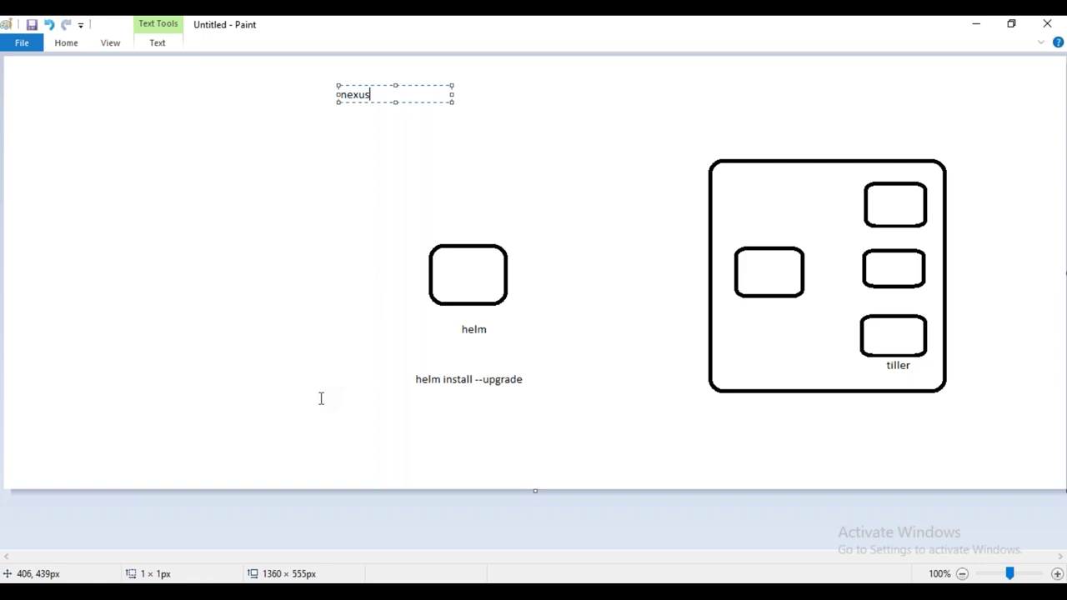
pyautogui.click(105, 438)
pyautogui.click(105, 434)
pyautogui.write('stable')
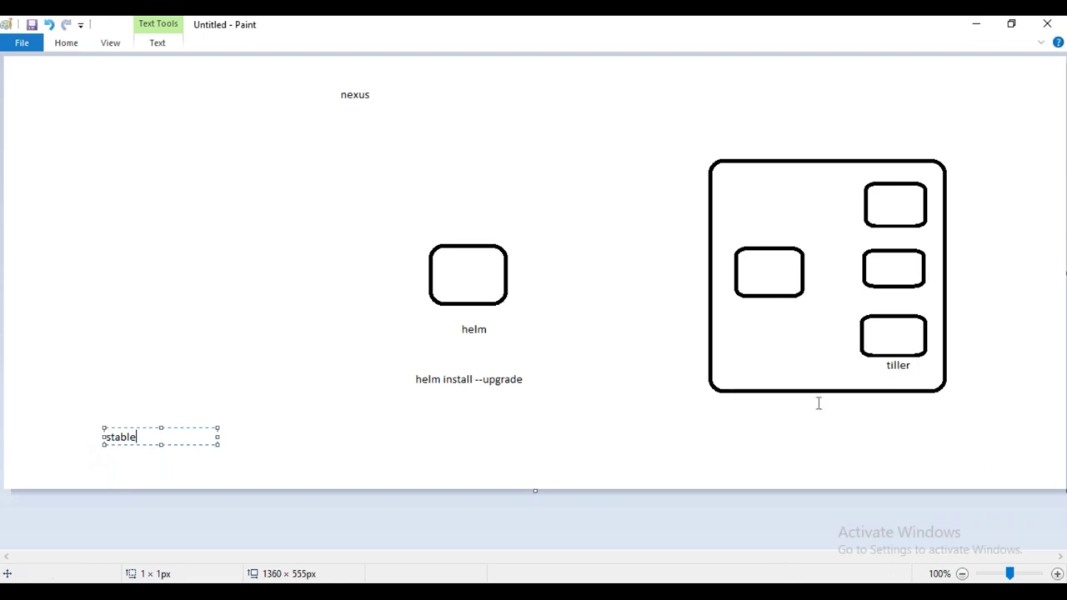
pyautogui.click(494, 582)
# Open Helm-tiller-configuration.md in the Docs repo and locate the get_helm.sh curl commands
pyautogui.click(798, 538)
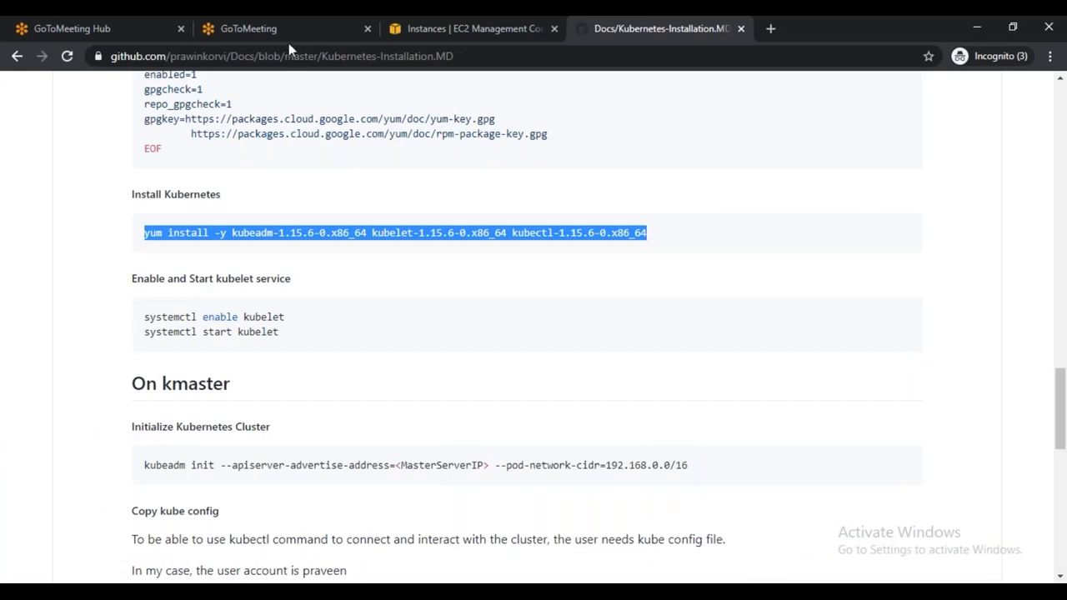
pyautogui.click(612, 27)
pyautogui.scroll(15, 493, 225)
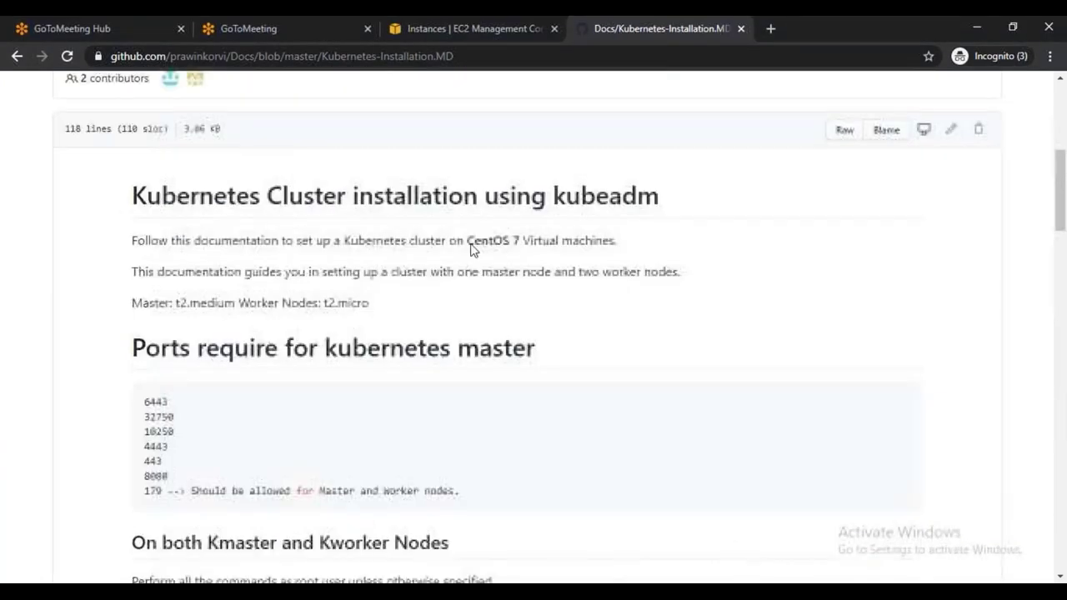
pyautogui.scroll(5, 471, 249)
pyautogui.click(17, 55)
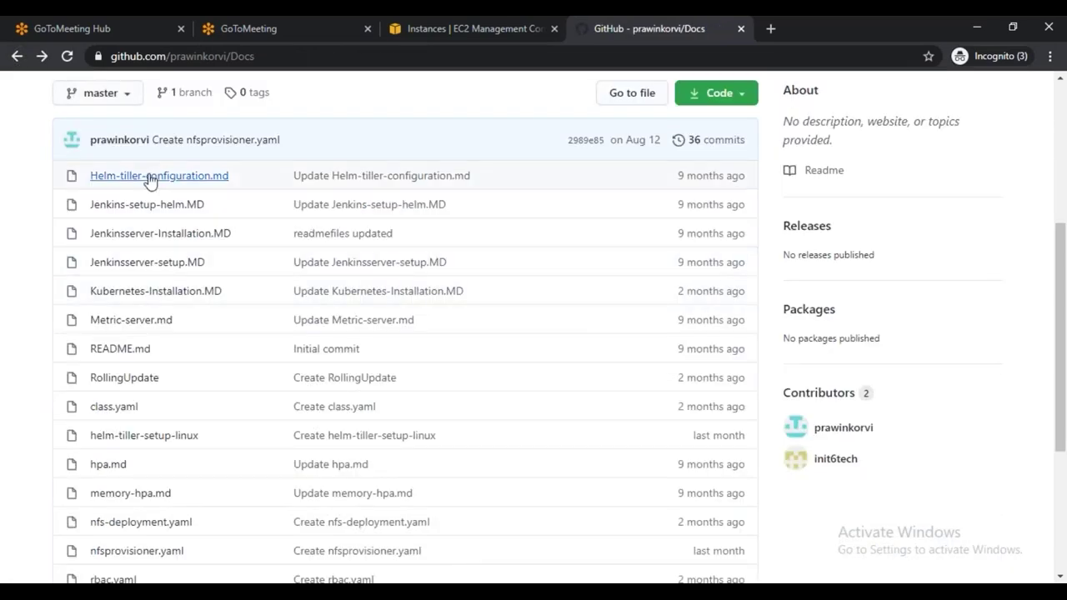
pyautogui.click(150, 178)
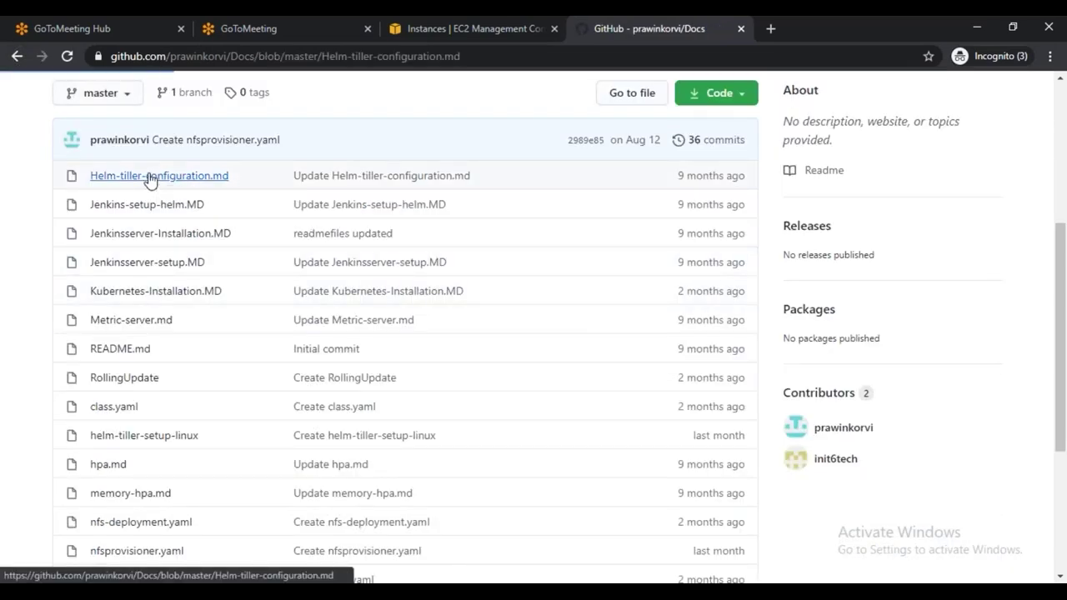
pyautogui.scroll(-1, 514, 419)
pyautogui.scroll(-3, 500, 421)
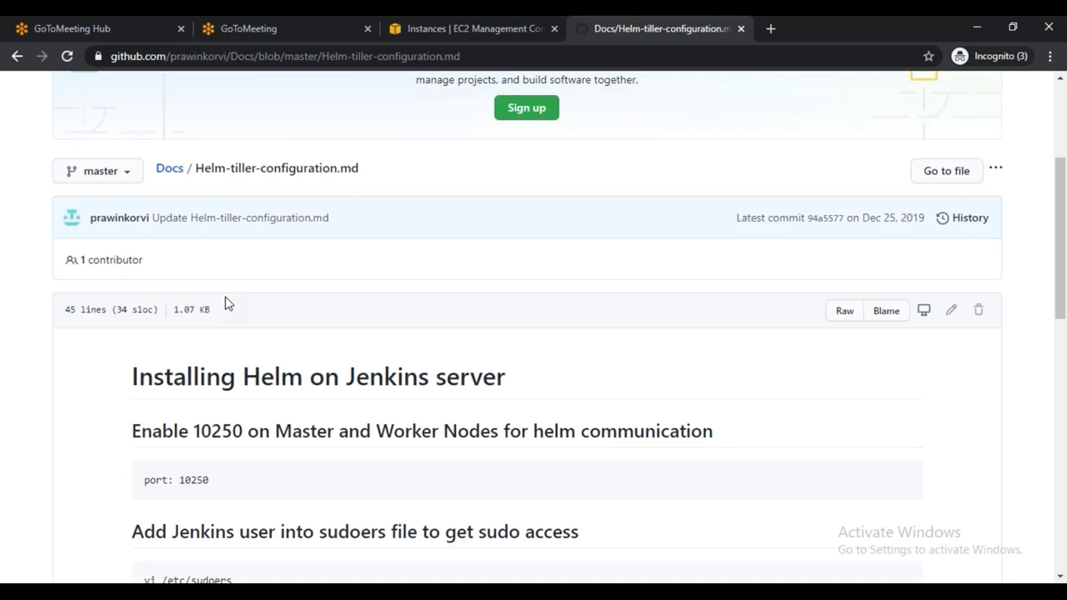
pyautogui.scroll(-5, 401, 380)
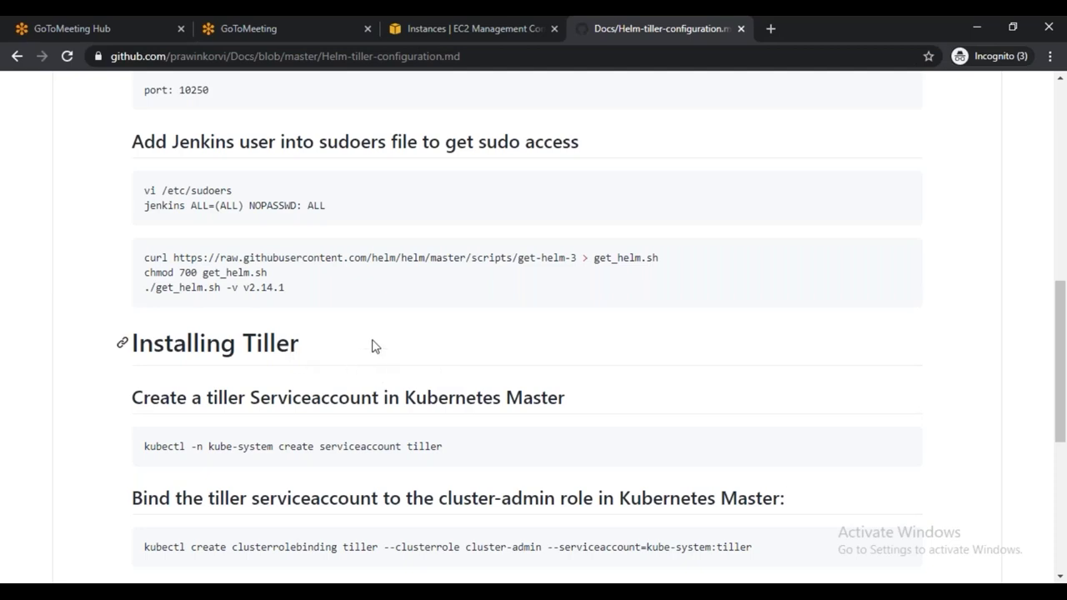
pyautogui.scroll(1, 373, 350)
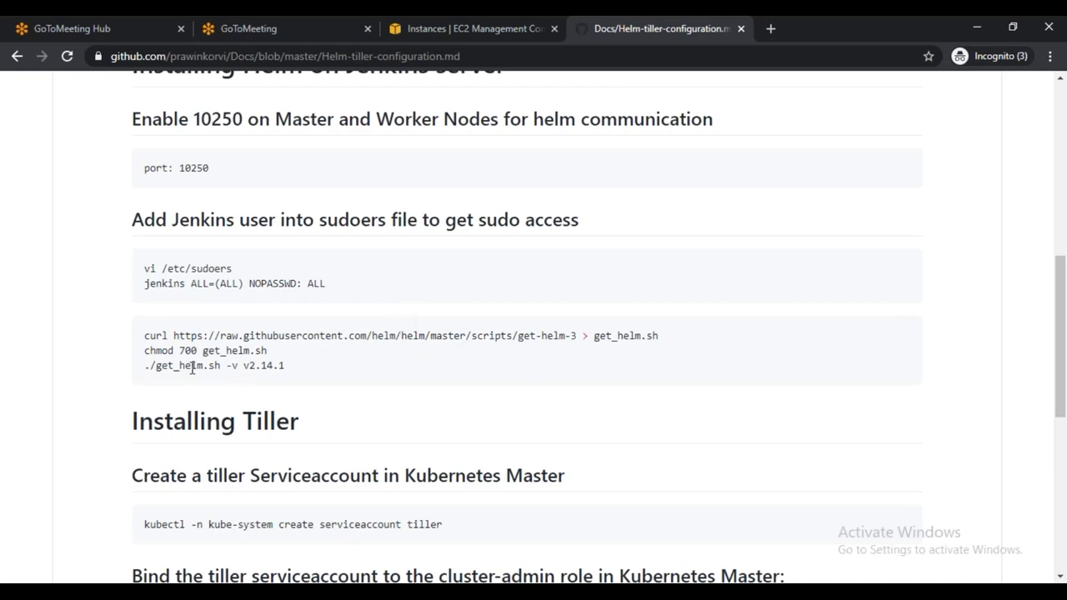
# Review the get_helm.sh -v v2.14.1 and kubectl create serviceaccount tiller commands in the Helm doc
pyautogui.moveTo(151, 364); pyautogui.dragTo(292, 373)
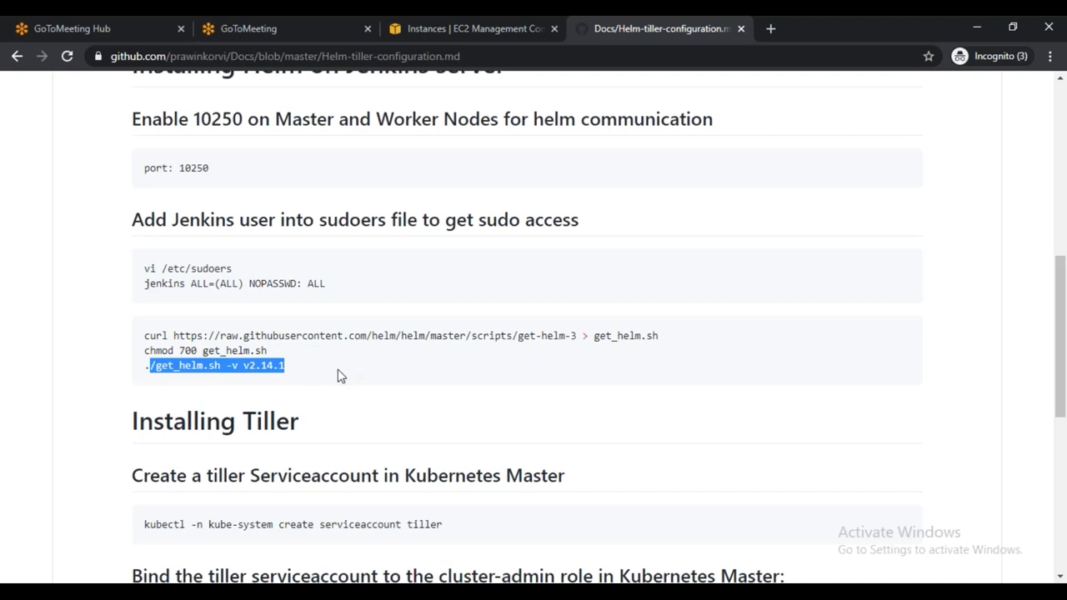
pyautogui.scroll(-3, 377, 365)
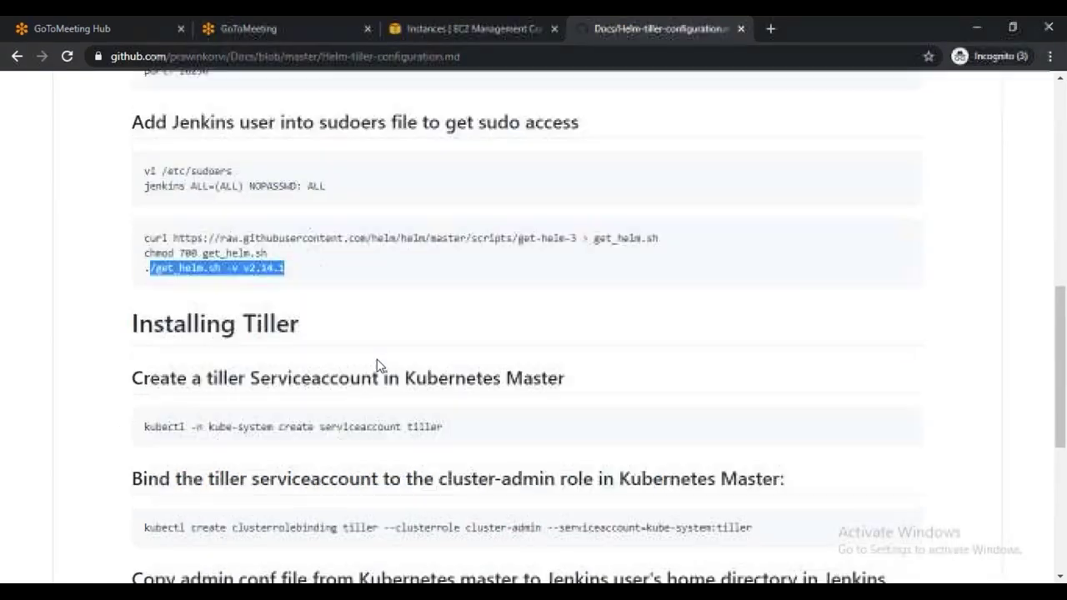
pyautogui.moveTo(151, 290); pyautogui.dragTo(444, 308)
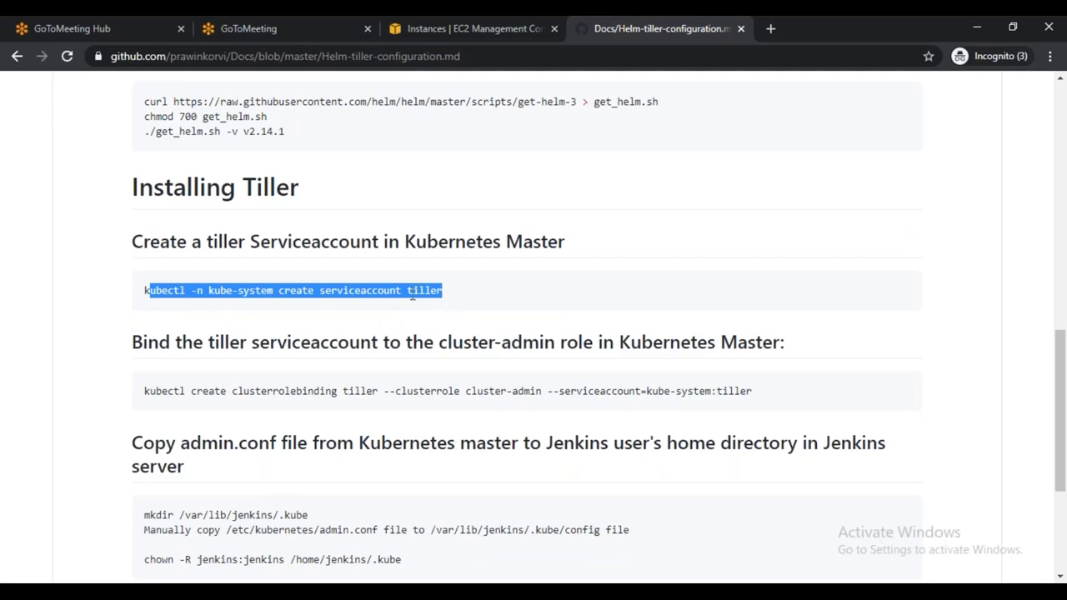
pyautogui.doubleClick(432, 290)
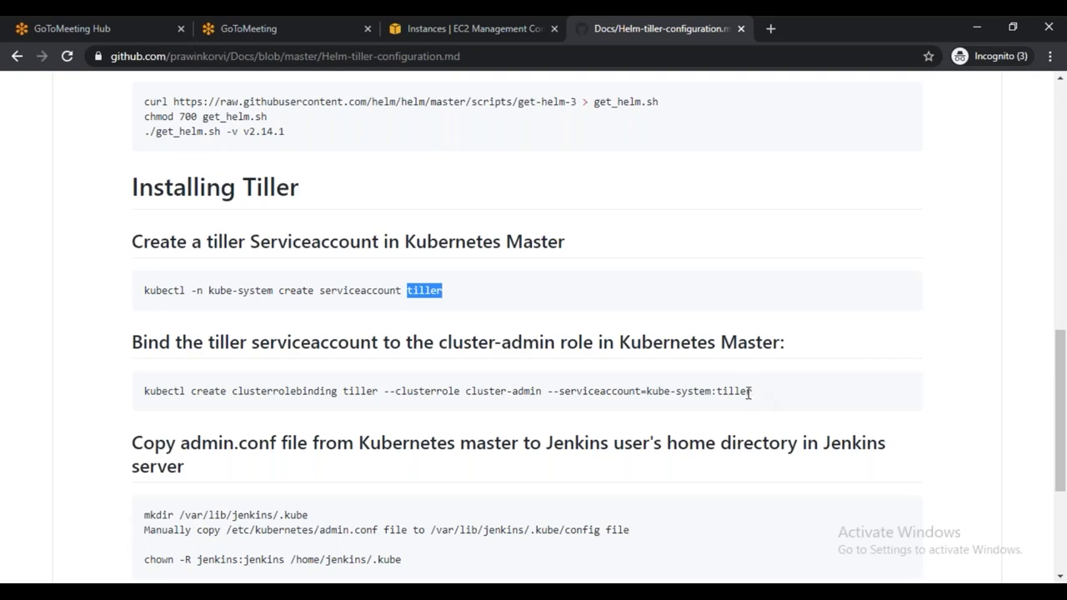
pyautogui.scroll(-3, 606, 465)
pyautogui.scroll(3, 567, 466)
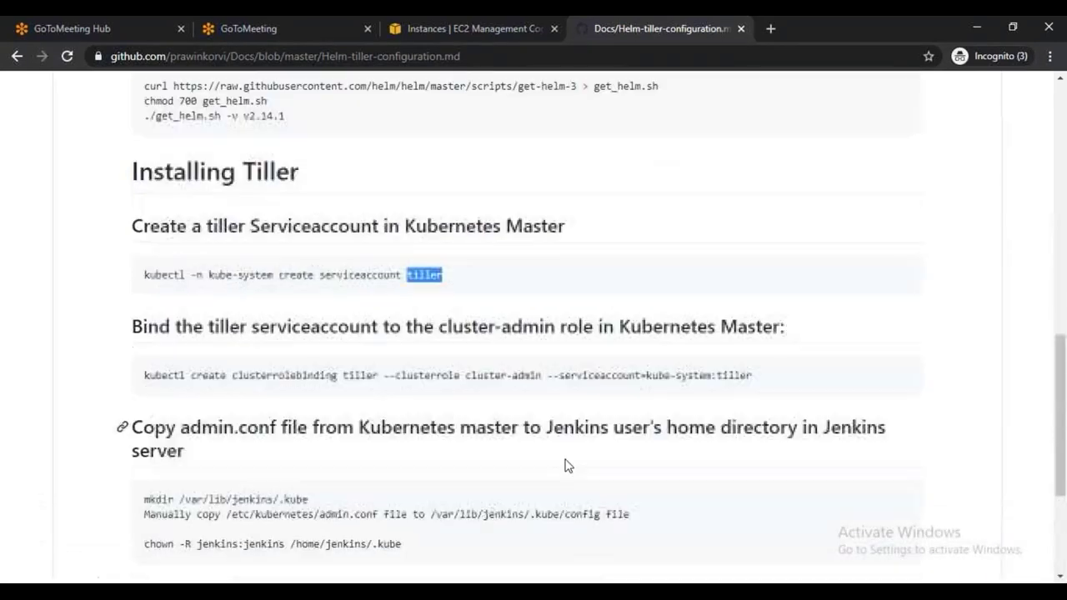
pyautogui.scroll(3, 565, 465)
pyautogui.scroll(-2, 565, 465)
pyautogui.scroll(2, 565, 465)
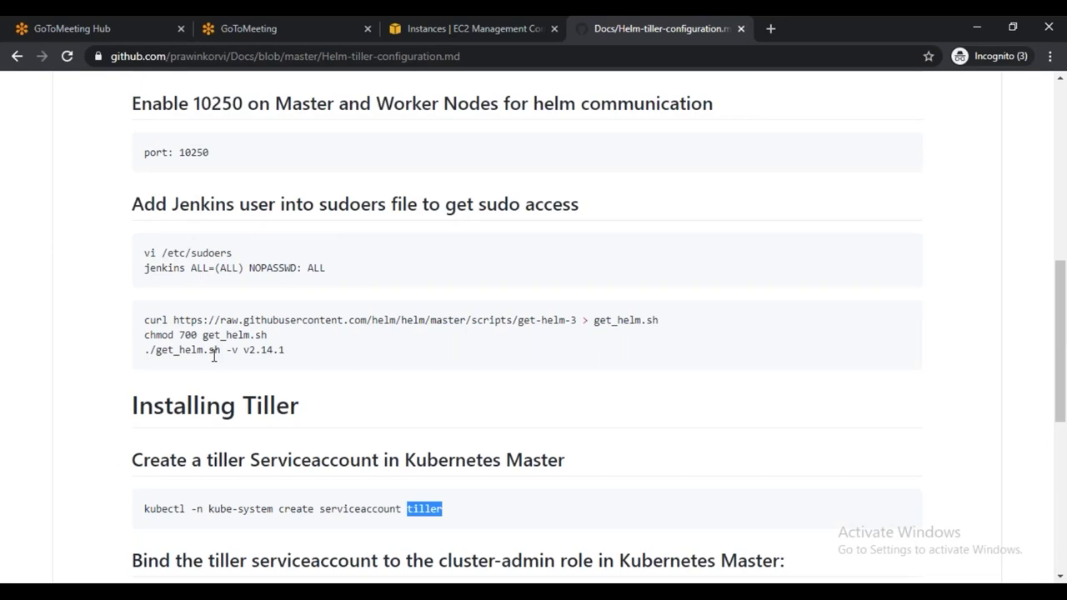
# Bring up the EC2 Instances list showing kube-master and both workers running
pyautogui.hotkey('alt', 'Tab')
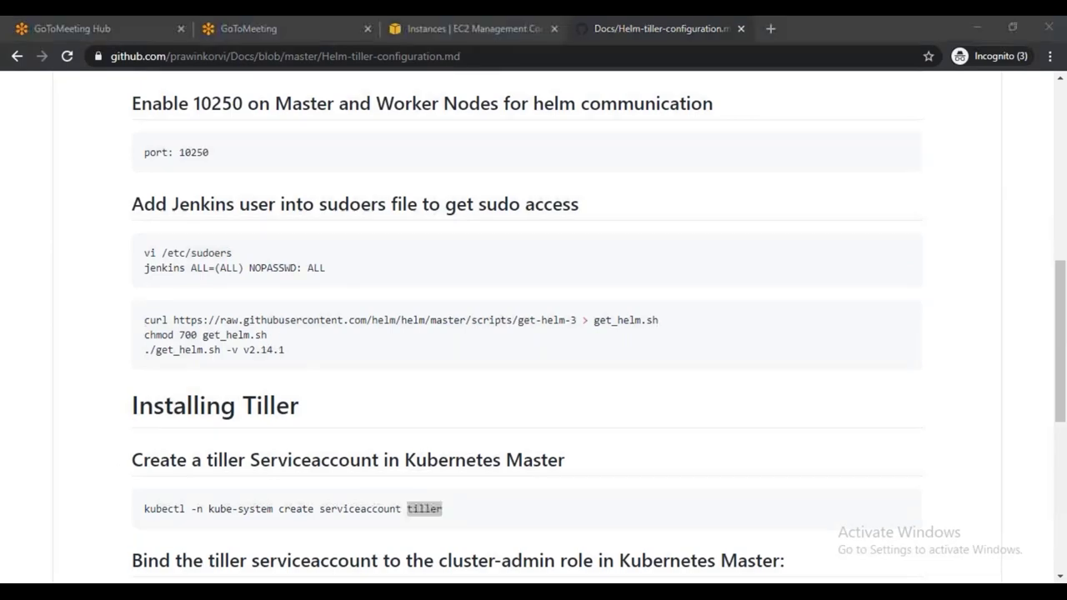
pyautogui.click(787, 535)
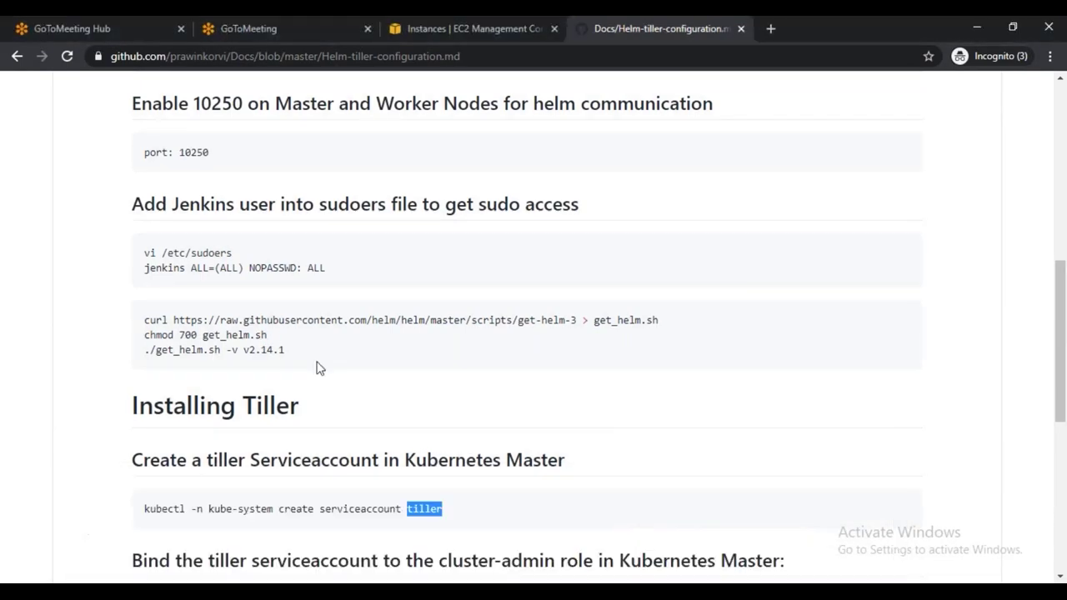
pyautogui.scroll(8, 311, 340)
pyautogui.click(467, 28)
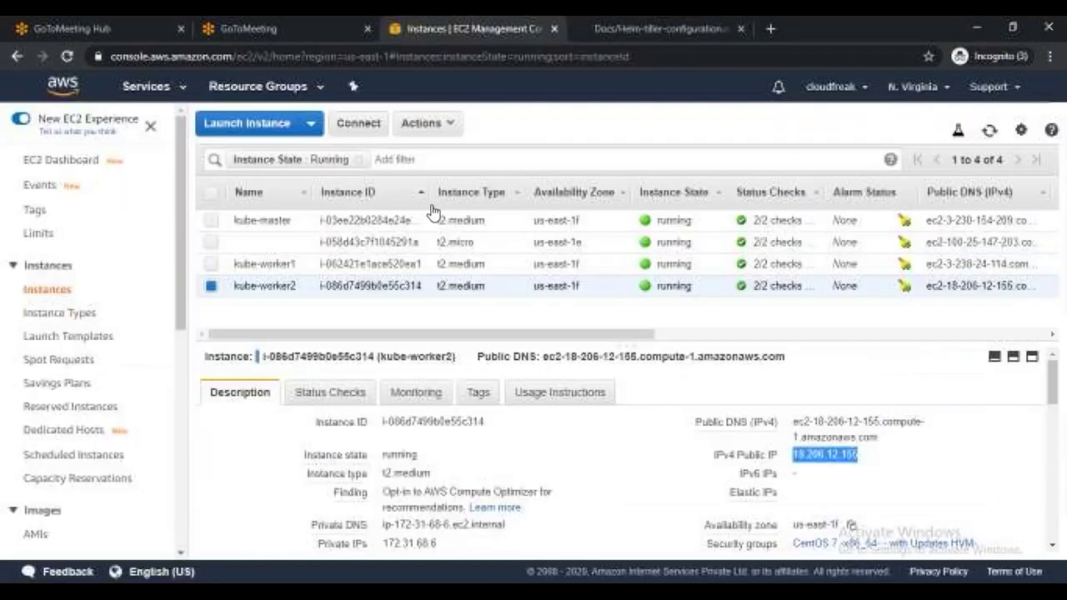
# Name the unnamed t2.micro EC2 instance 'helm'
pyautogui.click(297, 243)
pyautogui.write('helm')
pyautogui.click(400, 263)
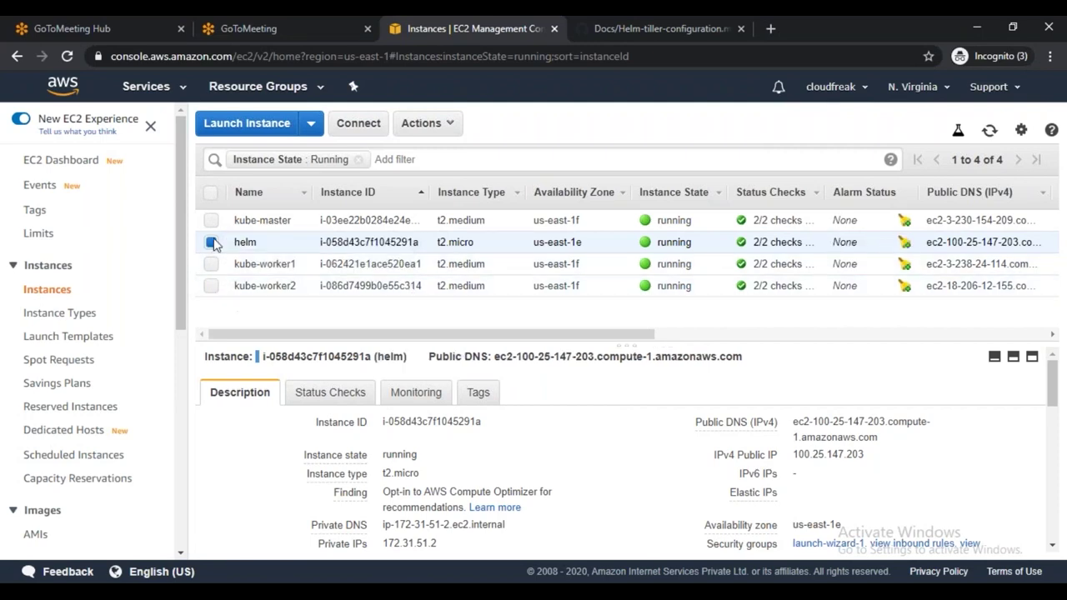
# Copy the helm instance's public IP 100.25.147.203 and return to MobaXterm for a new session
pyautogui.click(876, 455)
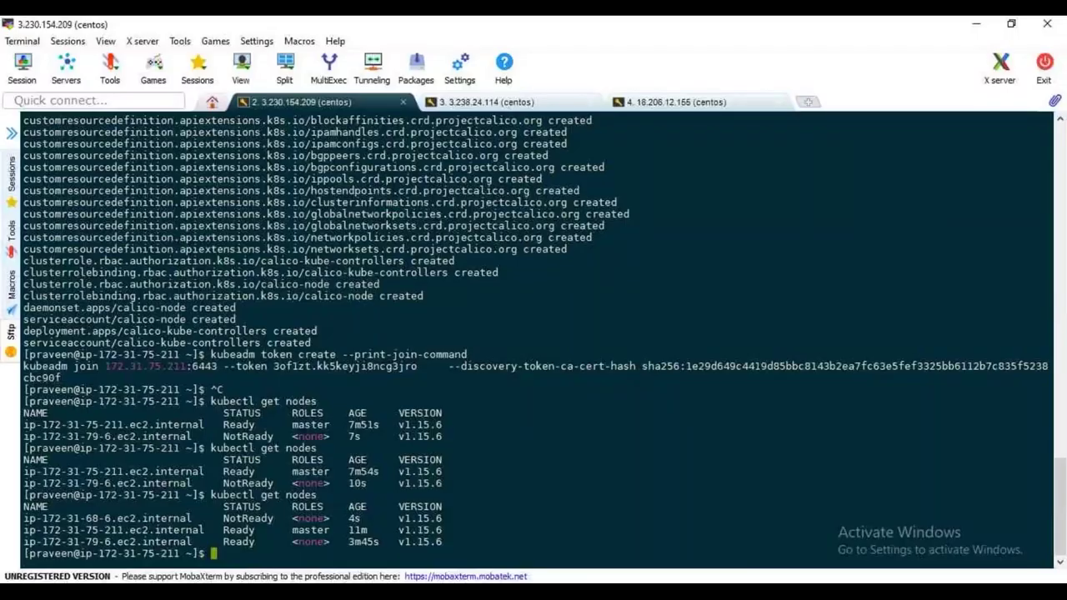
pyautogui.hotkey('alt', 'Tab')
pyautogui.click(22, 67)
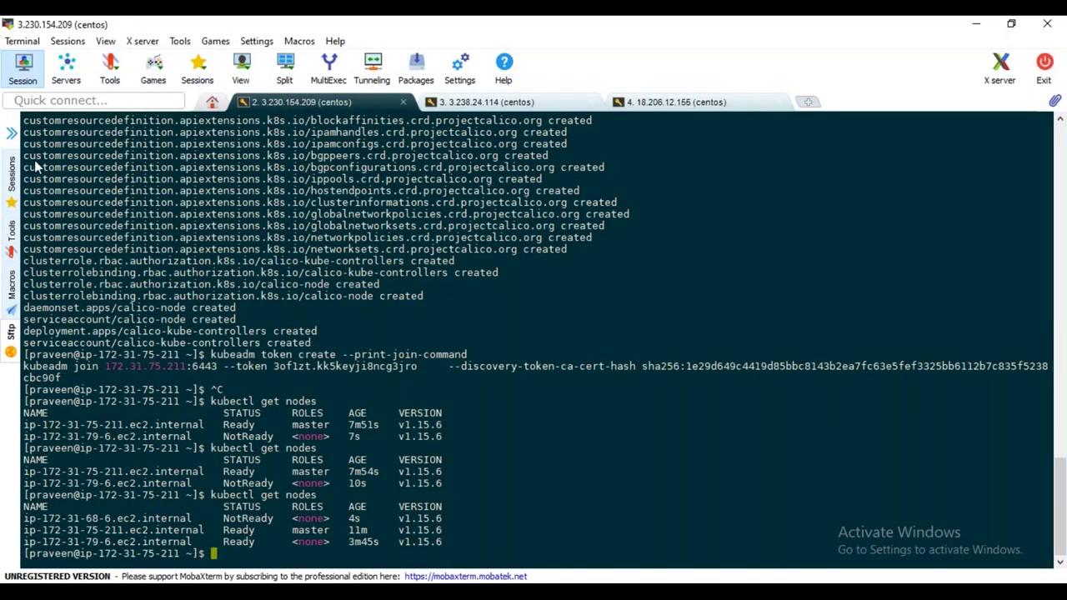
# Set up an SSH session to 100.25.147.203 with username ec2-user
pyautogui.click(219, 135)
pyautogui.hotkey('ctrl', 'v')
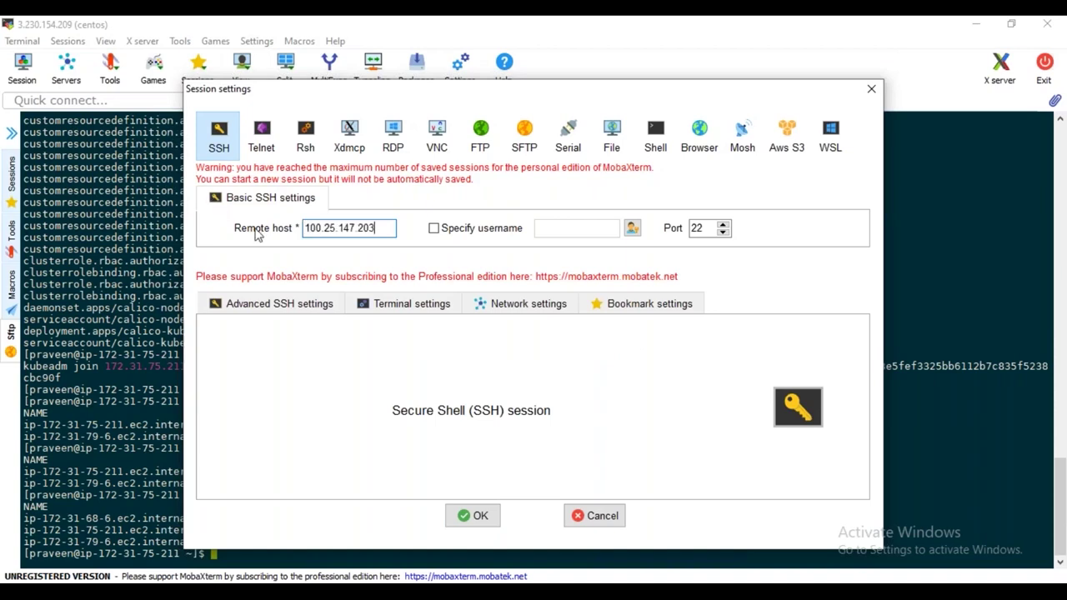
pyautogui.press('Tab')
pyautogui.press('space')
pyautogui.write('ec2-user')
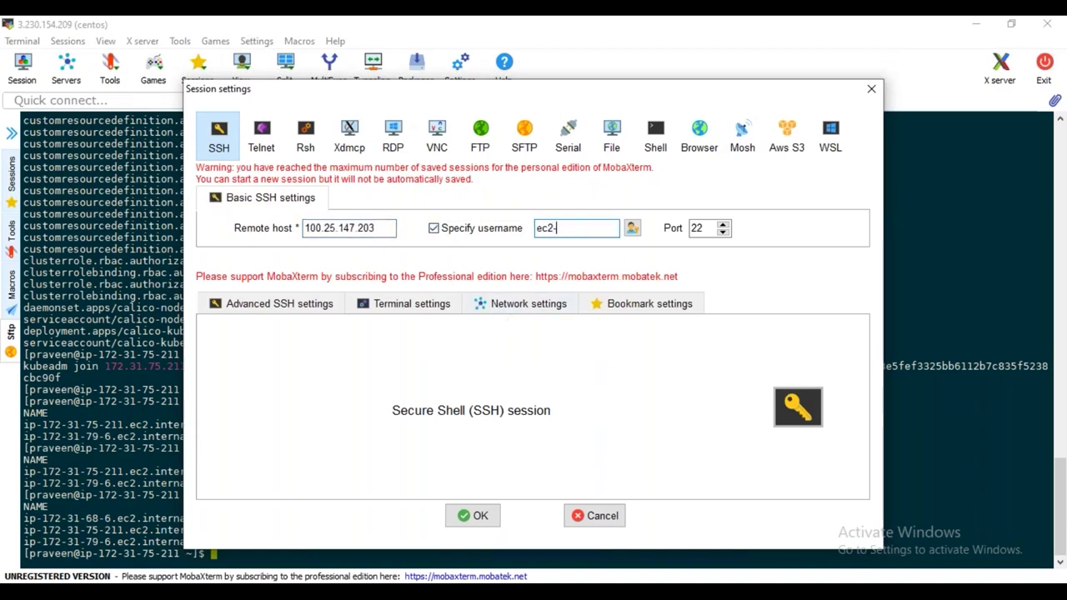
# Use the awsbatch29.pem private key for authentication and open the session
pyautogui.click(257, 304)
pyautogui.click(266, 443)
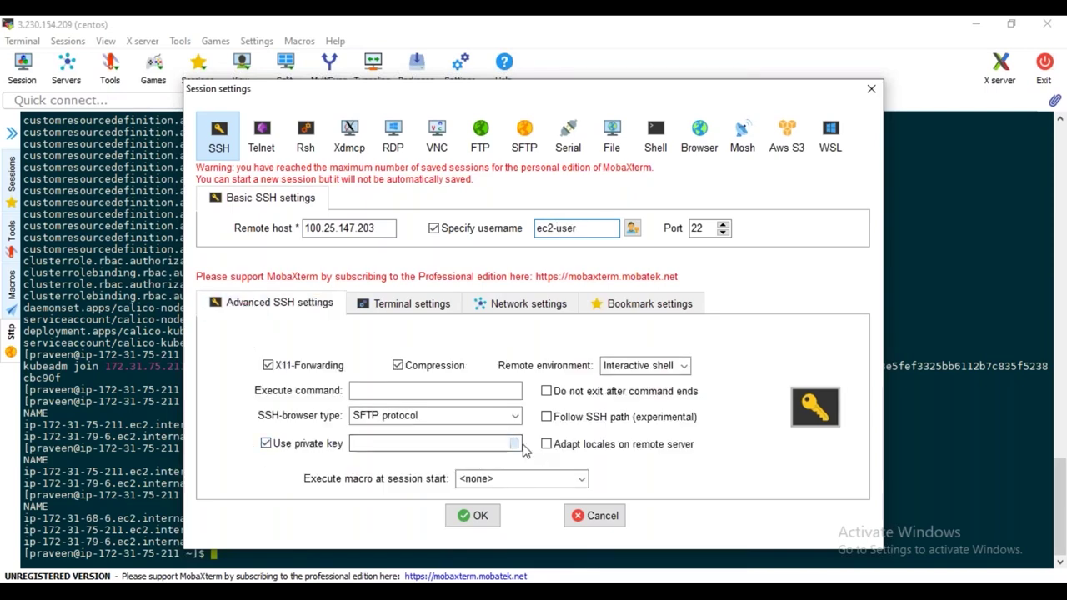
pyautogui.click(514, 443)
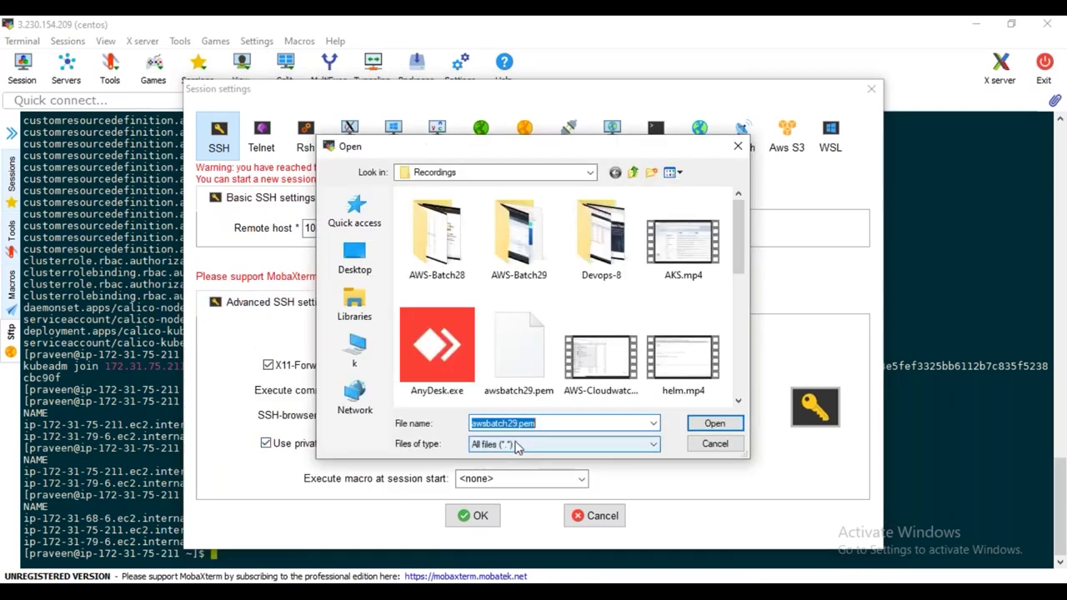
pyautogui.click(715, 423)
pyautogui.click(478, 515)
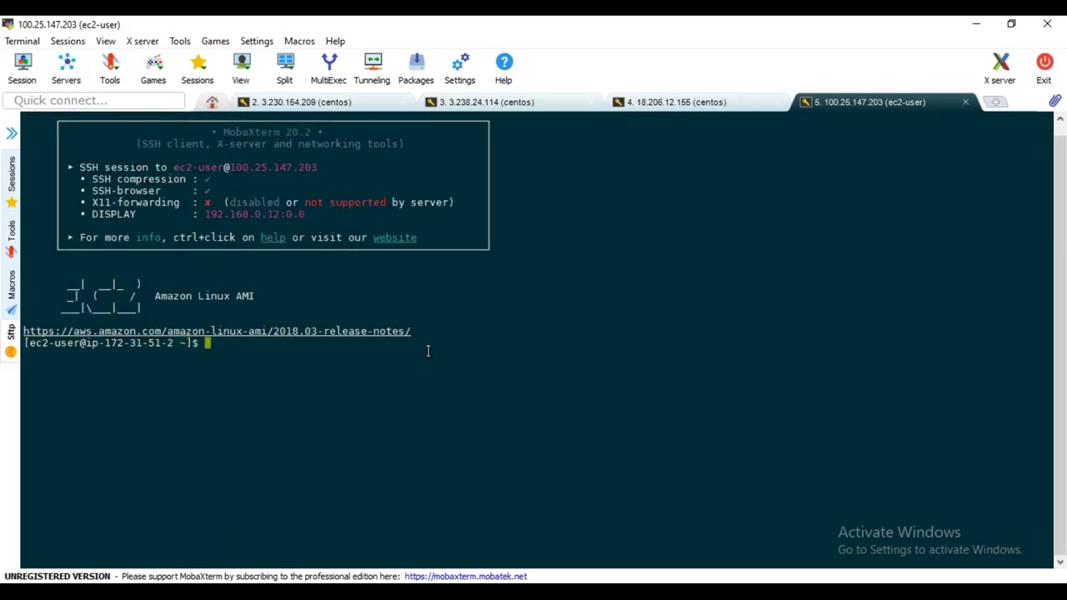
# Become root with sudo su -, hide the SFTP sidebar, and return to the Helm-tiller-configuration doc
pyautogui.write('sudo su ')
pyautogui.write('-')
pyautogui.press('Return')
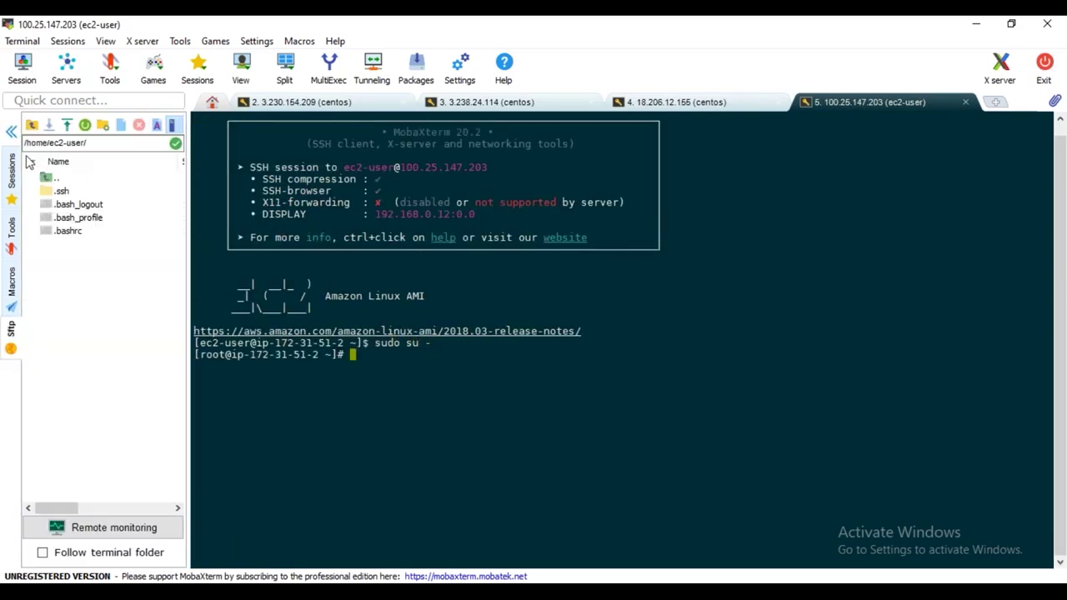
pyautogui.click(11, 132)
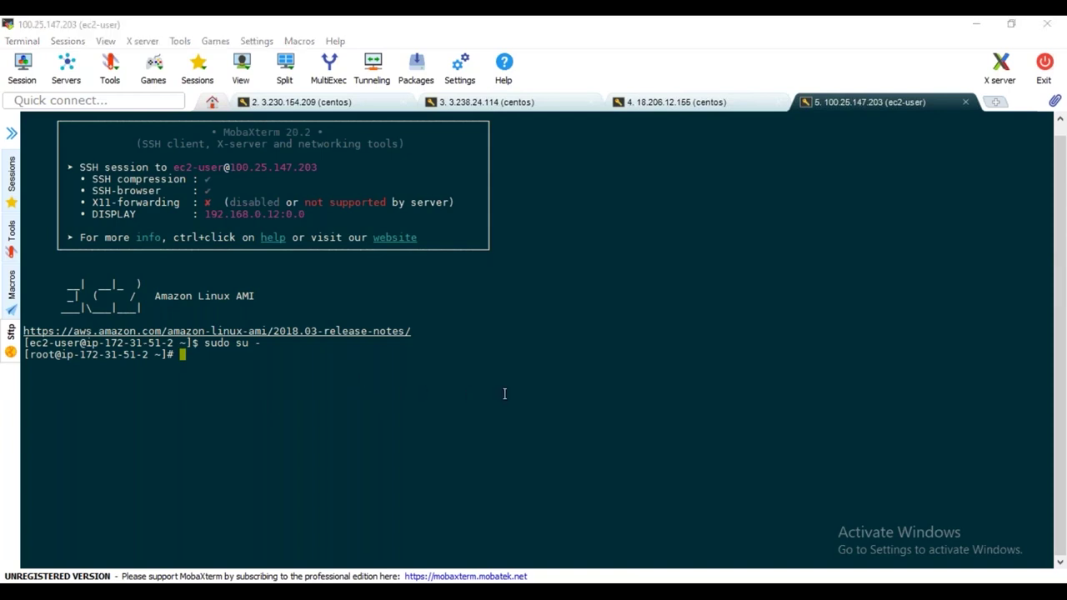
pyautogui.hotkey('alt', 'Tab')
pyautogui.click(614, 29)
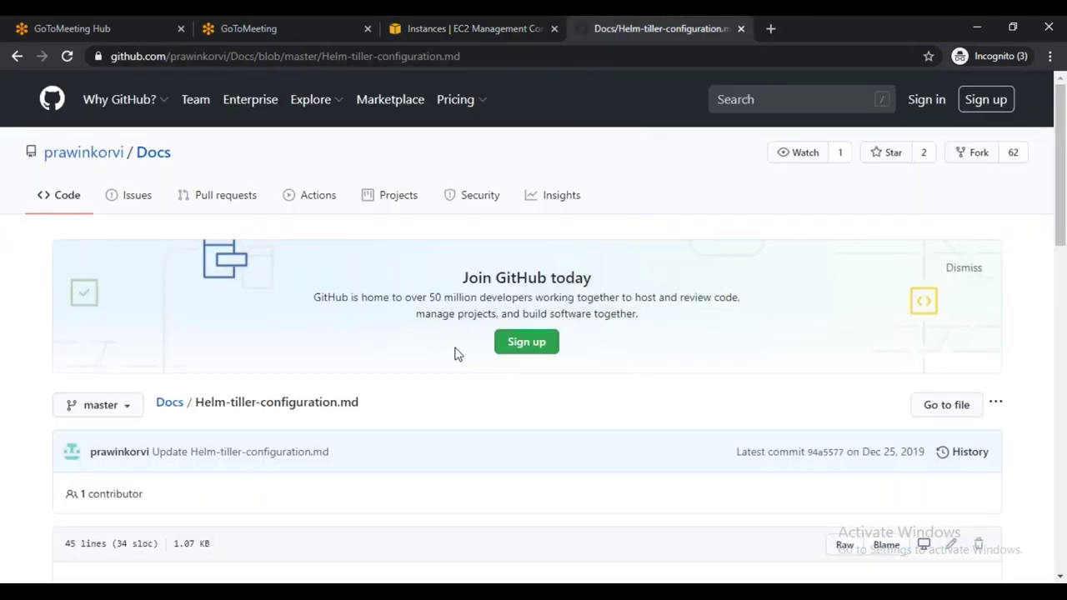
# Download the Helm install script to get_helm.sh with curl and list files to confirm it
pyautogui.scroll(-6, 454, 355)
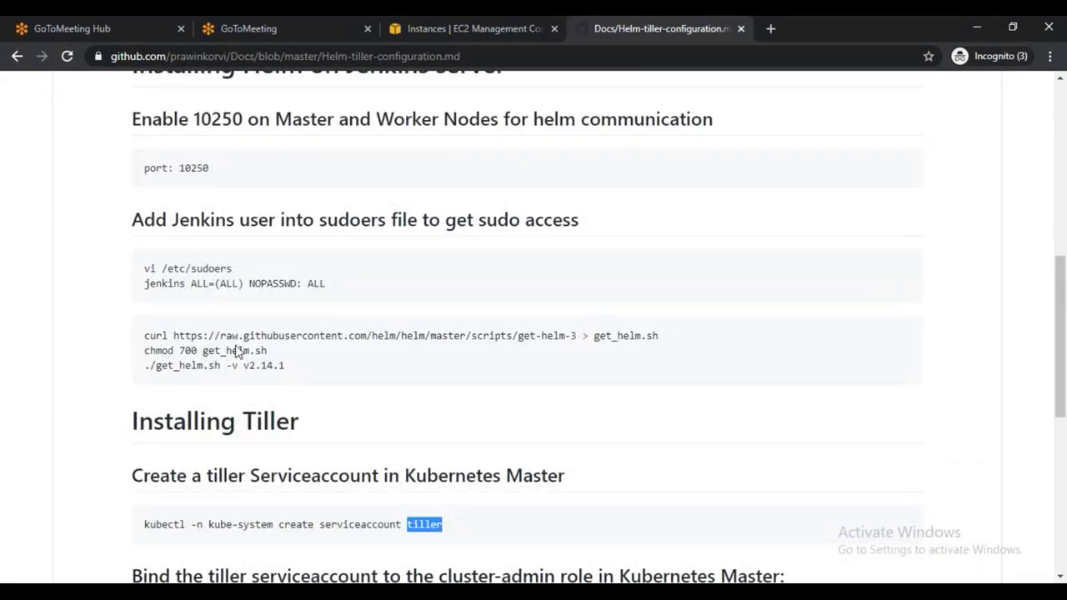
pyautogui.moveTo(144, 335); pyautogui.dragTo(666, 343)
pyautogui.hotkey('alt', 'Tab')
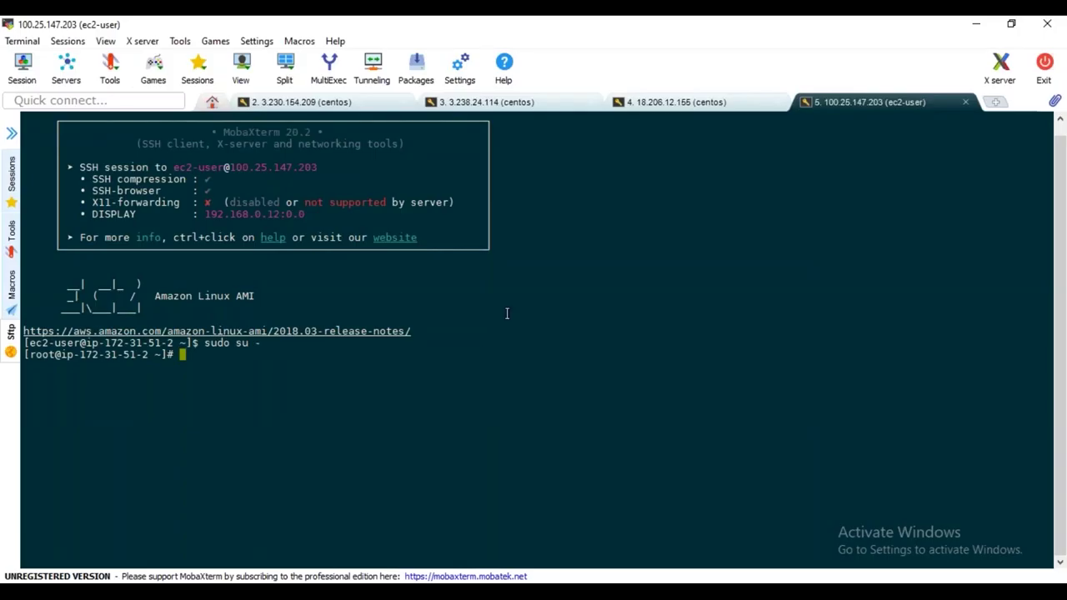
pyautogui.rightClick(525, 288)
pyautogui.click(570, 248)
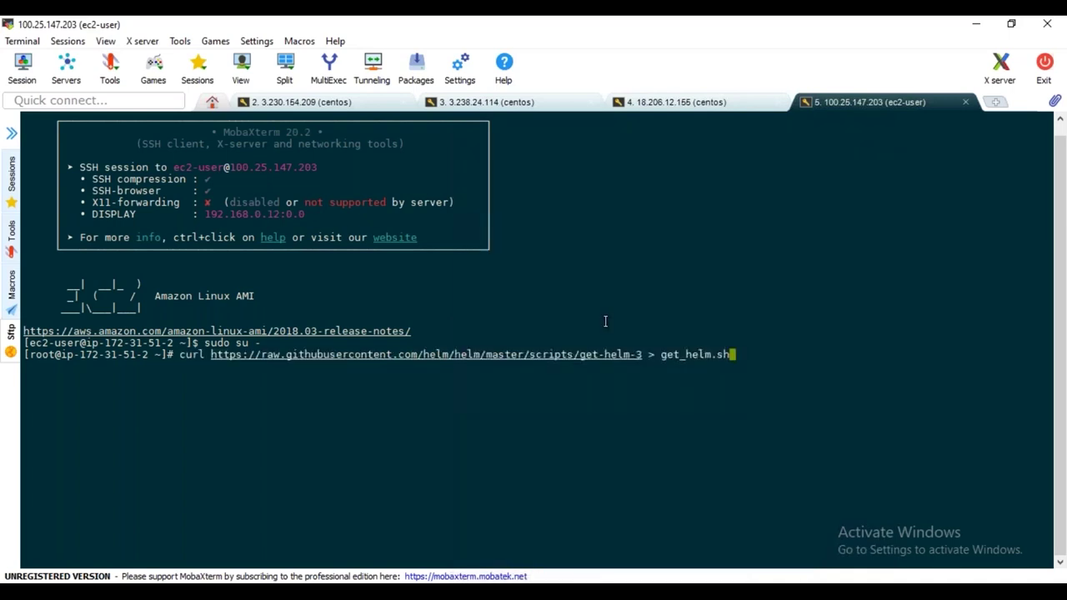
pyautogui.press('Return')
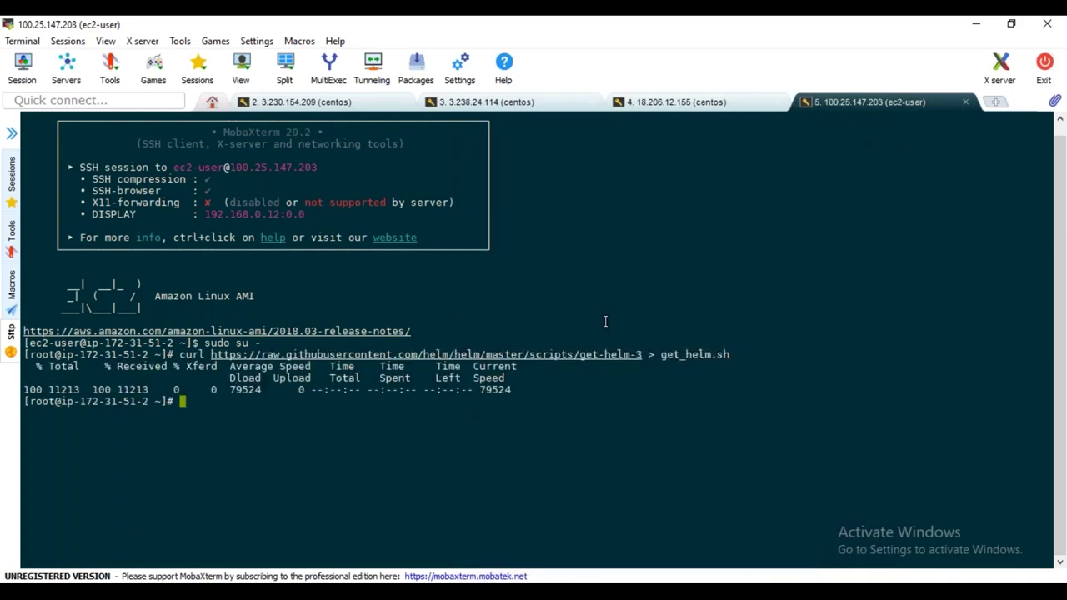
pyautogui.write('ls -ltr')
pyautogui.press('Return')
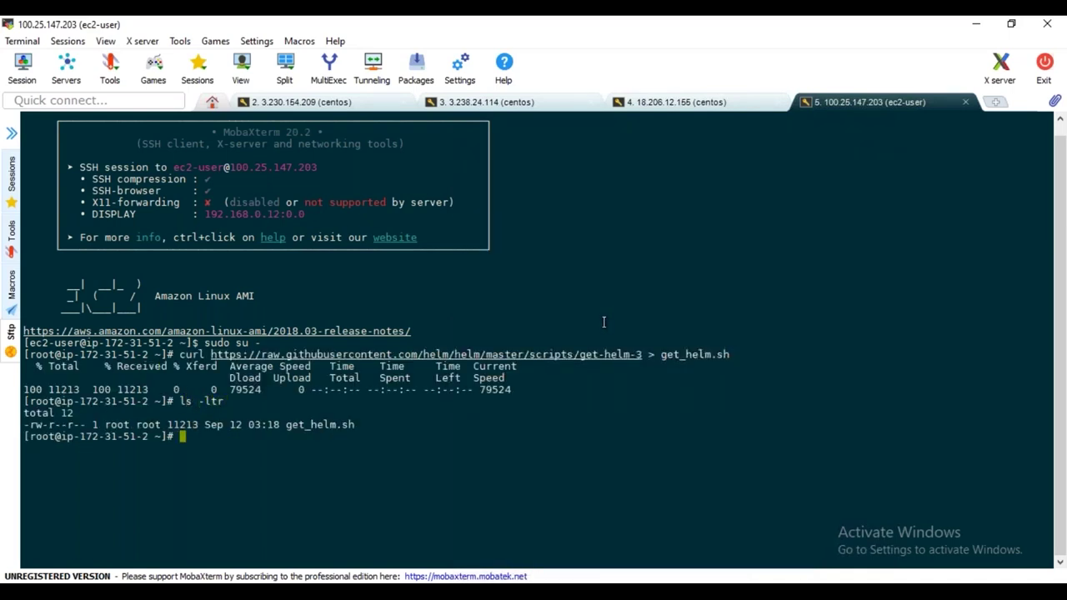
# Make get_helm.sh executable with chmod 700, then select the -v v2.14.1 option in the doc
pyautogui.hotkey('alt', 'Tab')
pyautogui.moveTo(146, 350); pyautogui.dragTo(269, 352)
pyautogui.hotkey('ctrl', 'c')
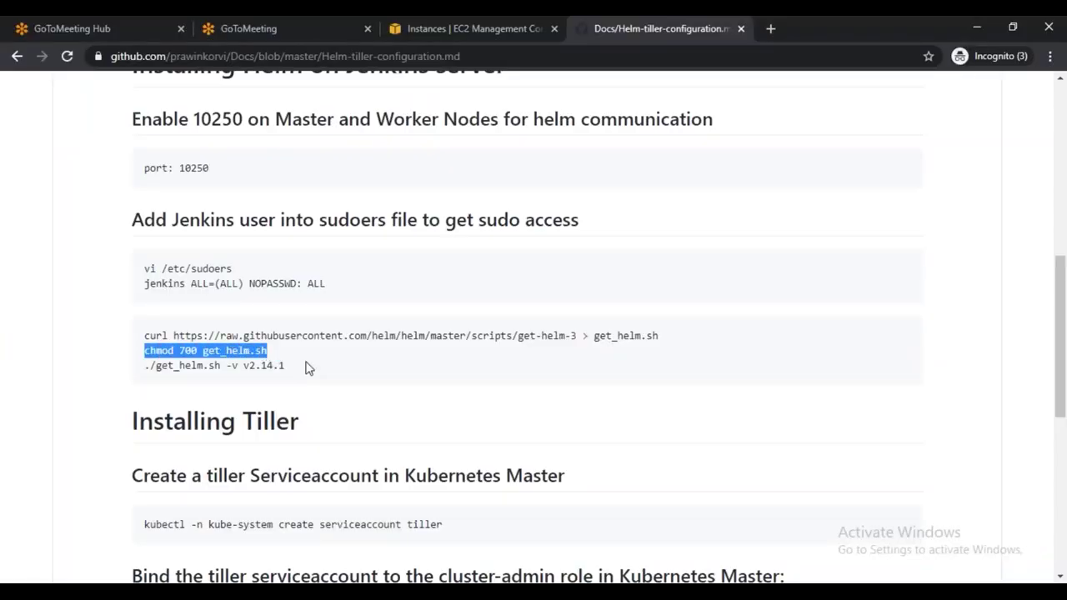
pyautogui.hotkey('alt', 'Tab')
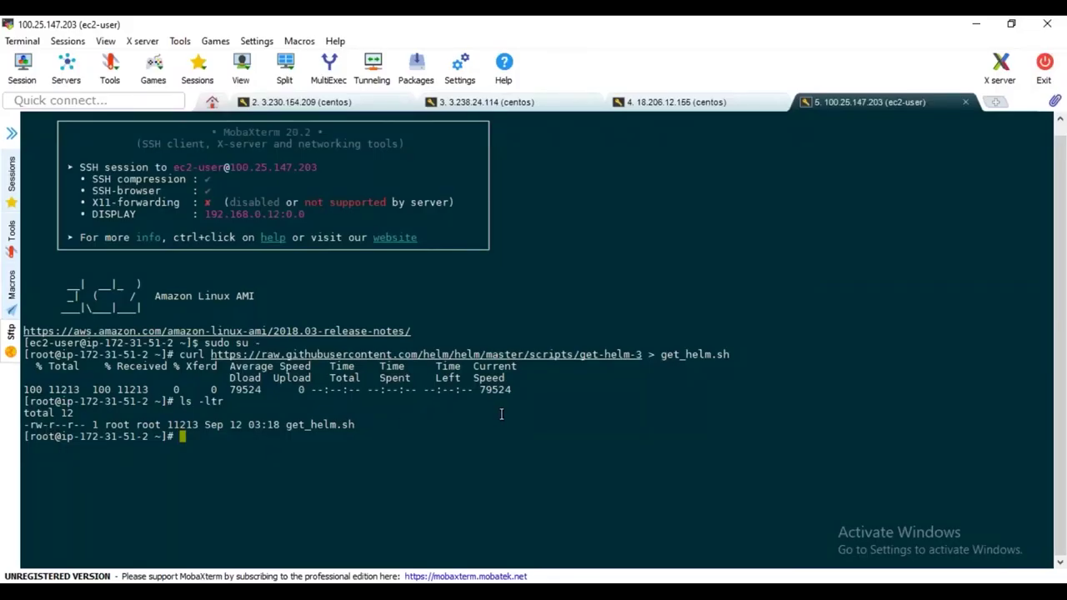
pyautogui.rightClick(499, 448)
pyautogui.click(542, 119)
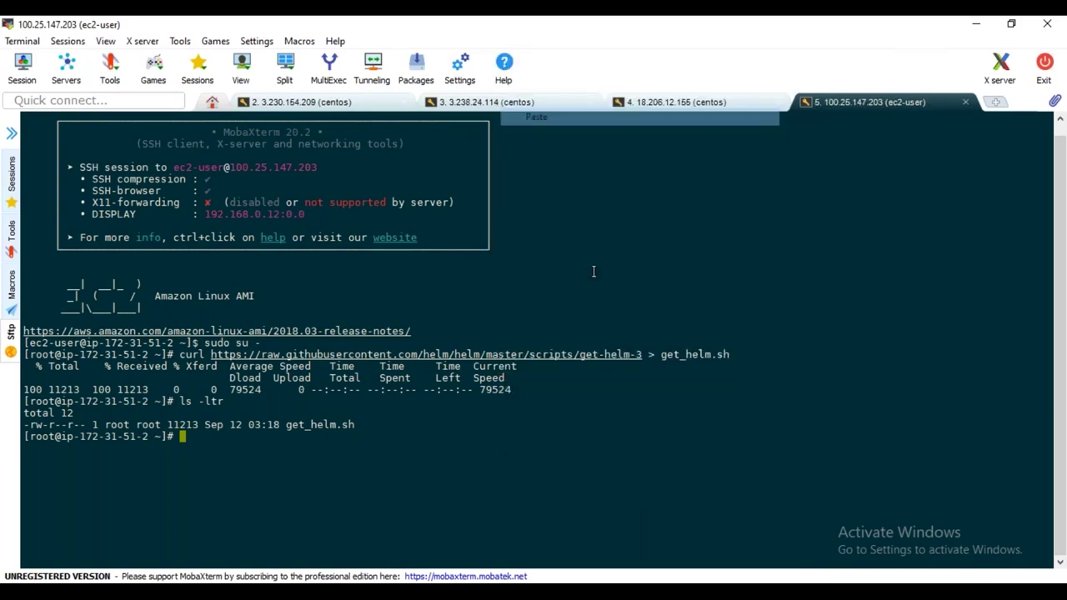
pyautogui.press('Return')
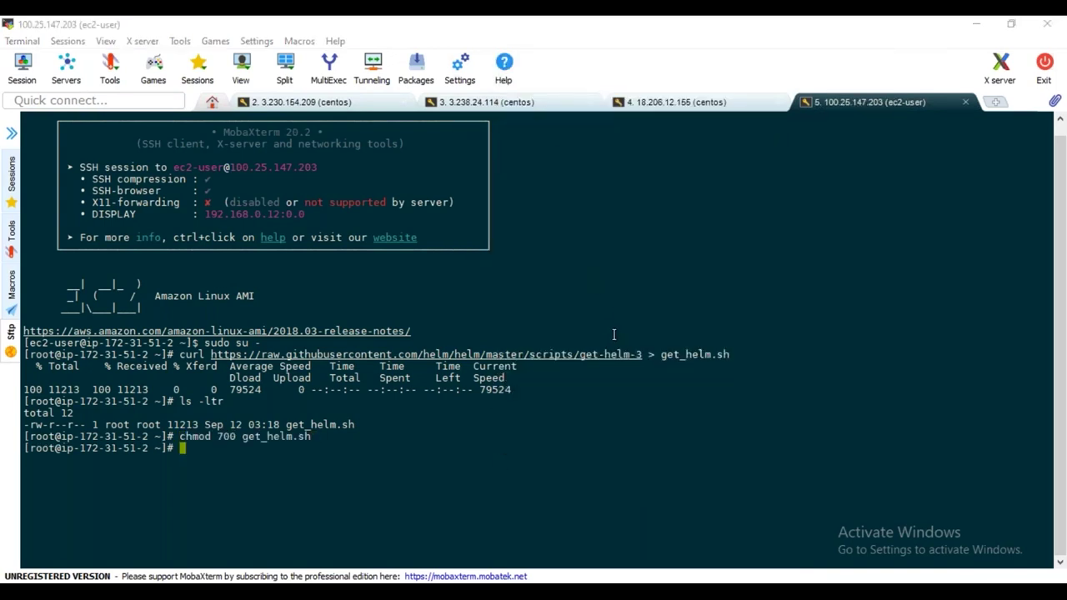
pyautogui.hotkey('alt', 'Tab')
pyautogui.moveTo(226, 366); pyautogui.dragTo(291, 375)
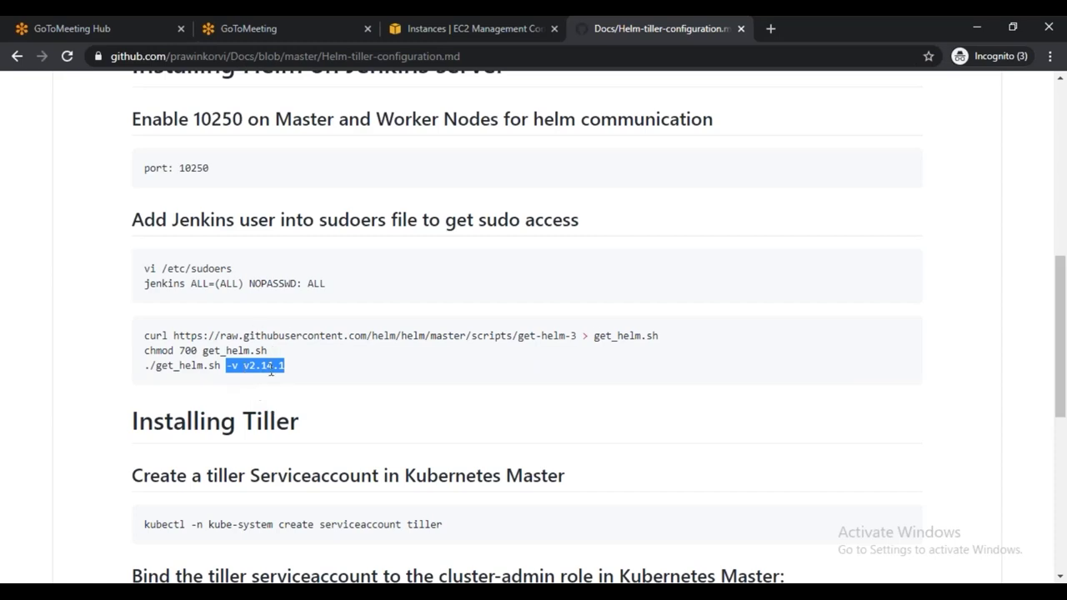
# Copy './get_helm.sh -v v2.14.1' from the guide and run it in the ec2-user session to install helm
pyautogui.moveTo(145, 365); pyautogui.dragTo(245, 367)
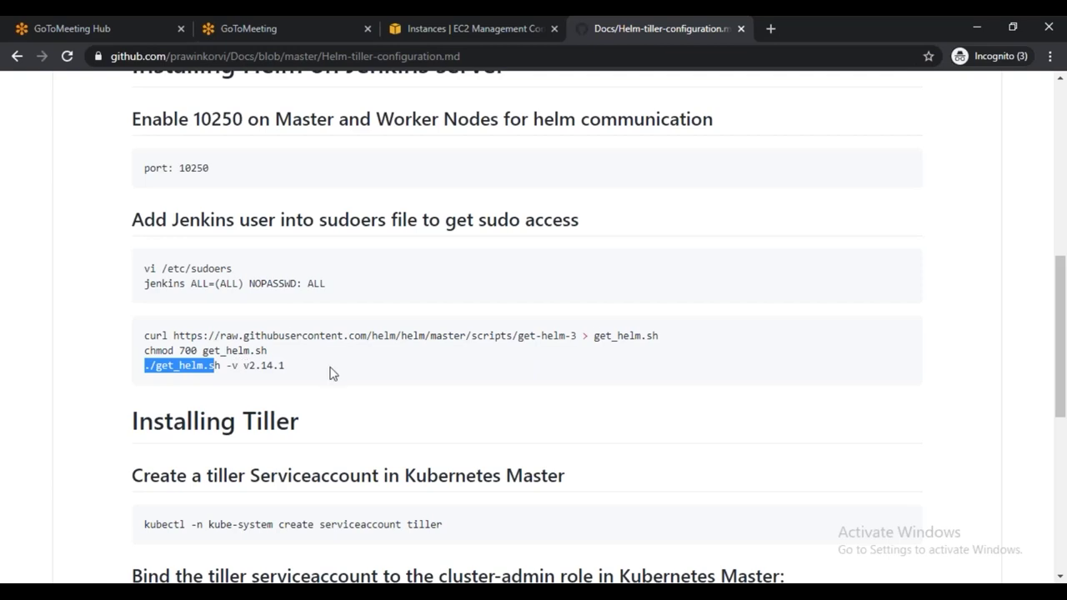
pyautogui.moveTo(146, 365); pyautogui.dragTo(292, 371)
pyautogui.hotkey('ctrl', 'c')
pyautogui.hotkey('alt', 'Tab')
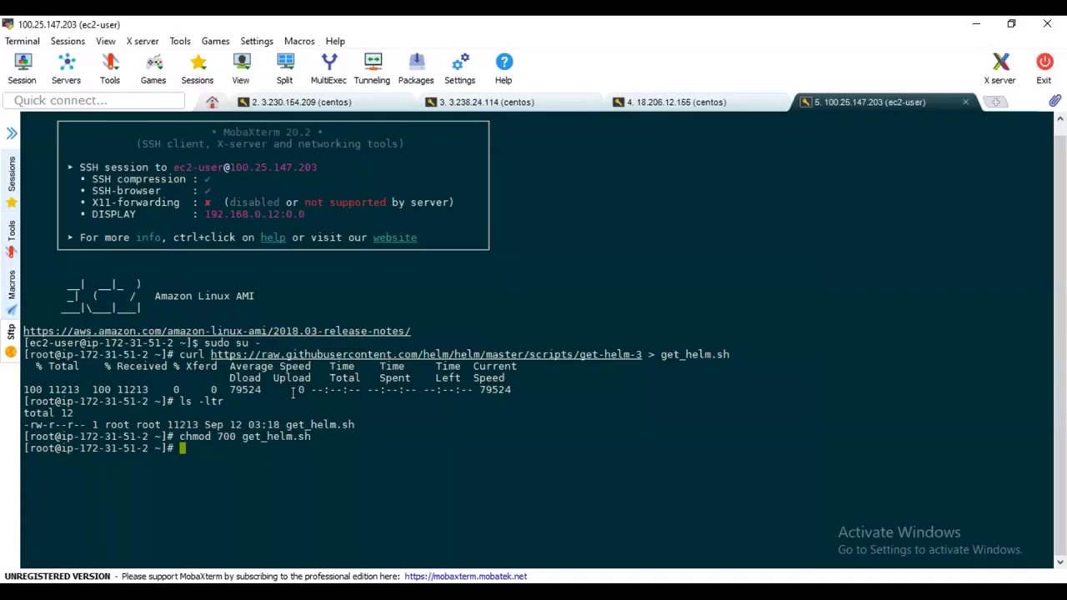
pyautogui.rightClick(399, 444)
pyautogui.click(467, 109)
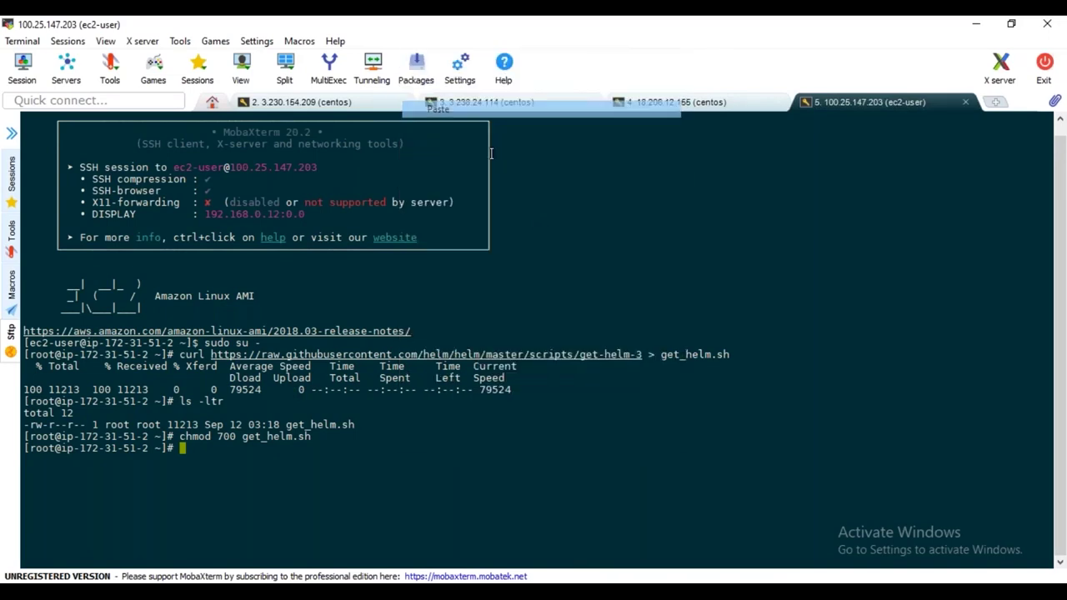
pyautogui.press('Return')
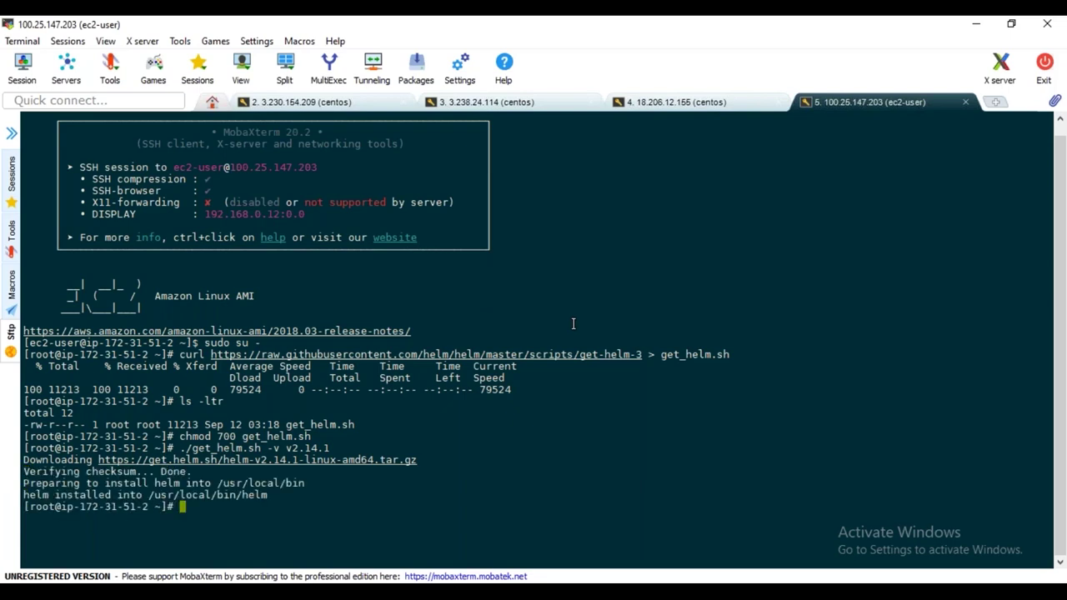
pyautogui.hotkey('alt', 'Tab')
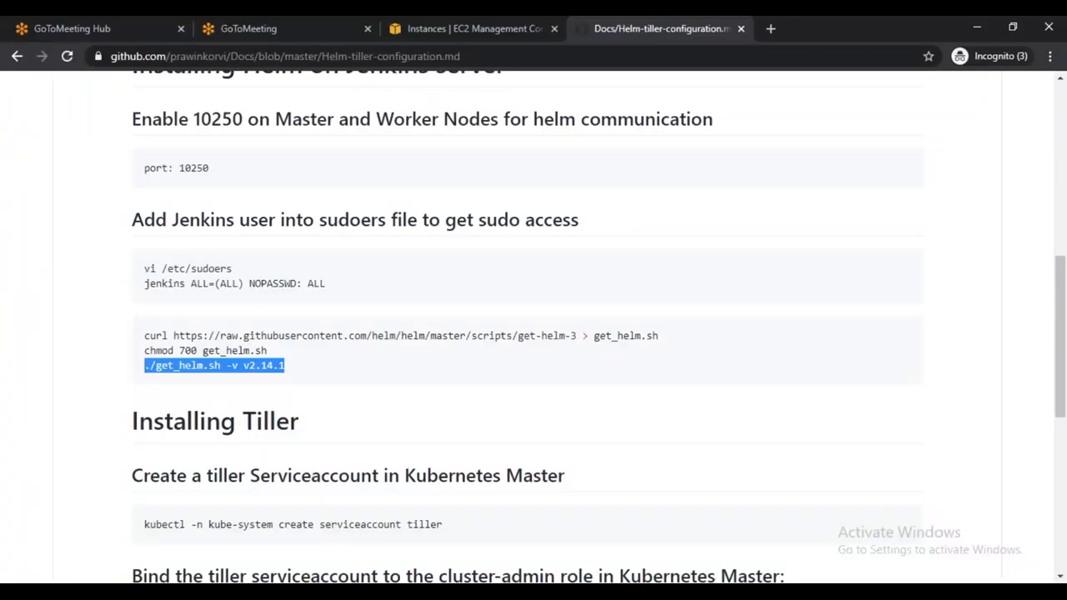
# Copy the create serviceaccount command, then rerun kubectl get nodes on the master and clear the screen
pyautogui.scroll(-2, 497, 386)
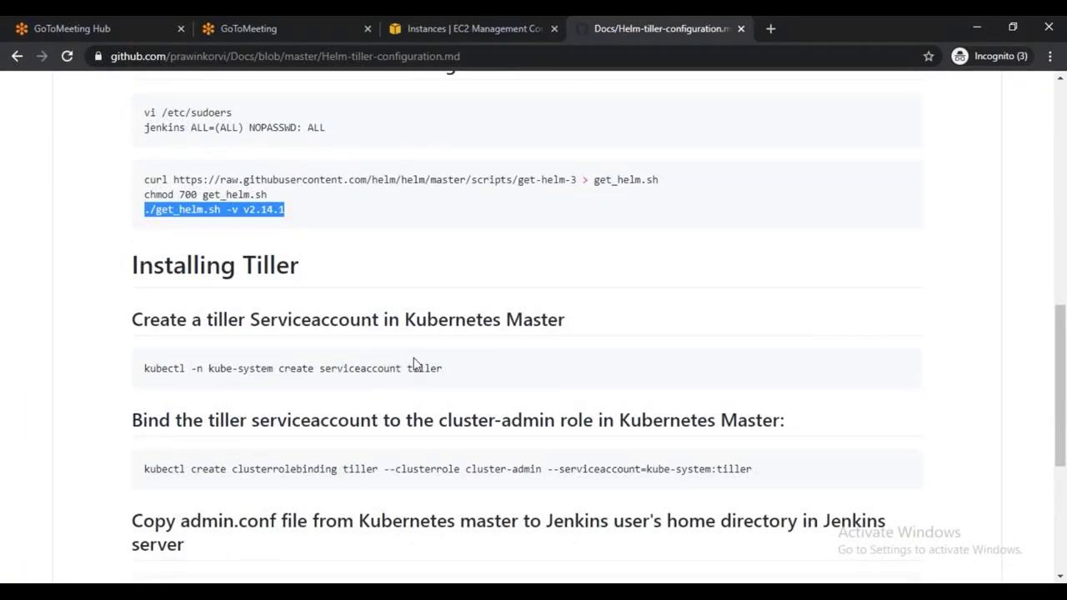
pyautogui.moveTo(146, 367); pyautogui.dragTo(448, 372)
pyautogui.hotkey('ctrl', 'c')
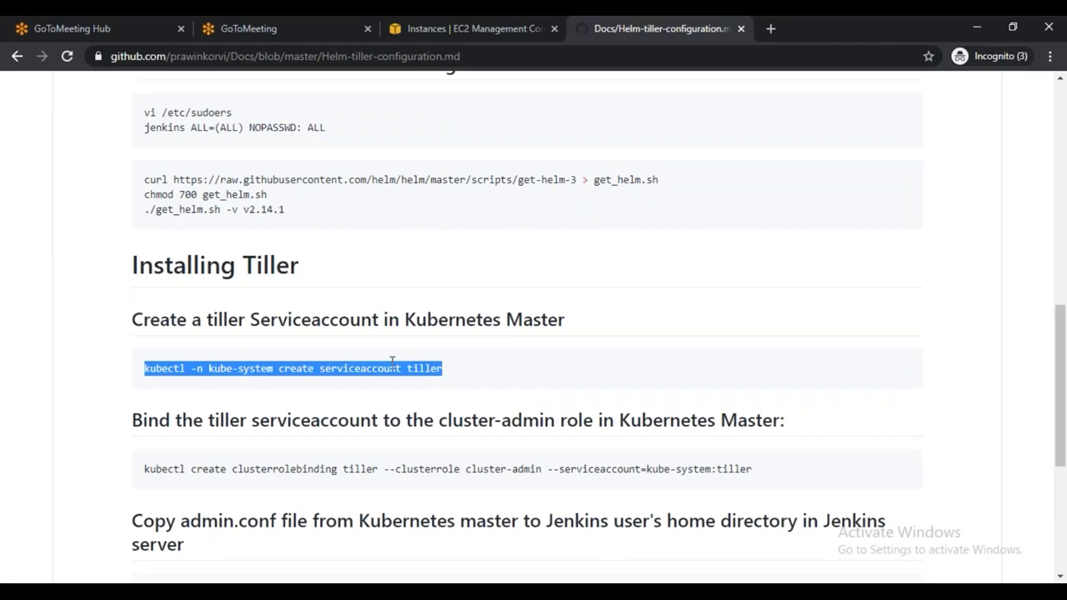
pyautogui.hotkey('alt', 'Tab')
pyautogui.hotkey('ctrl', 'Tab')
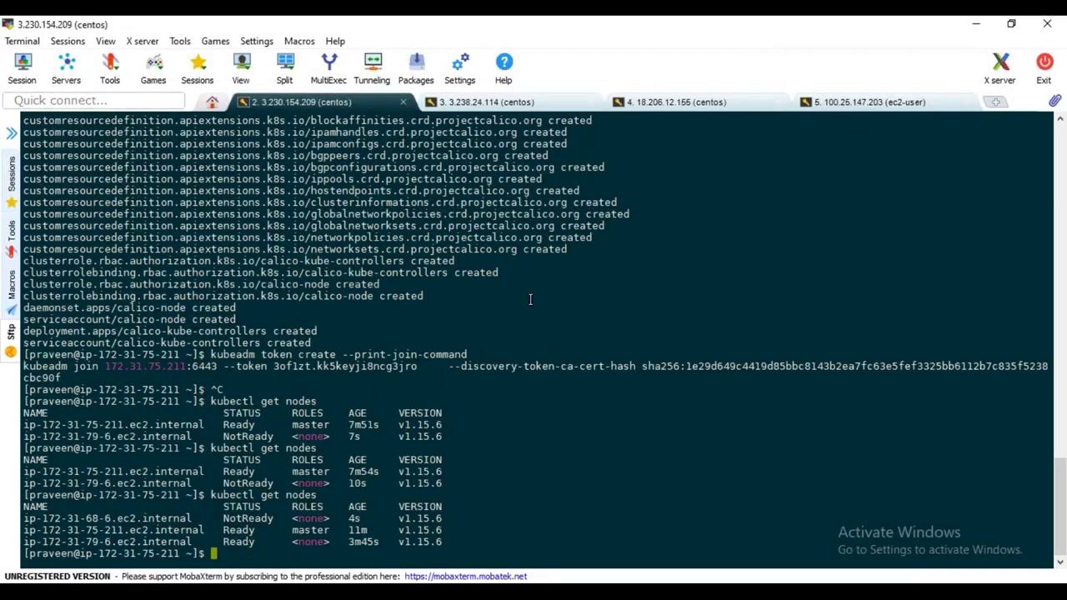
pyautogui.press('Return')
pyautogui.press('Return')
pyautogui.press('Return')
pyautogui.press('Return')
pyautogui.press('Up')
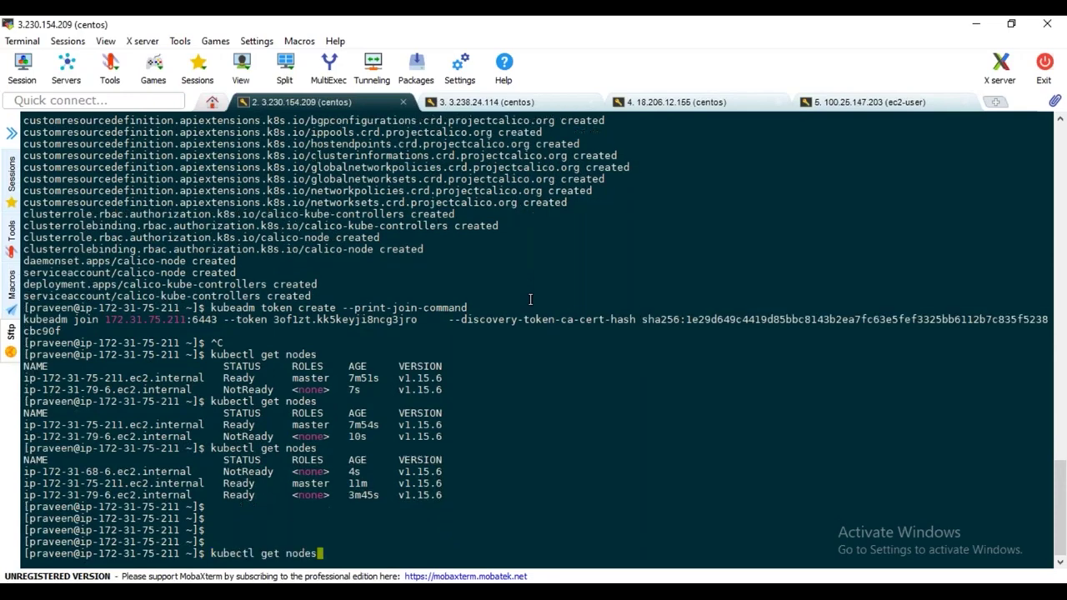
pyautogui.press('Return')
pyautogui.write('clear')
pyautogui.press('Return')
pyautogui.press('Return')
pyautogui.press('Return')
pyautogui.press('Return')
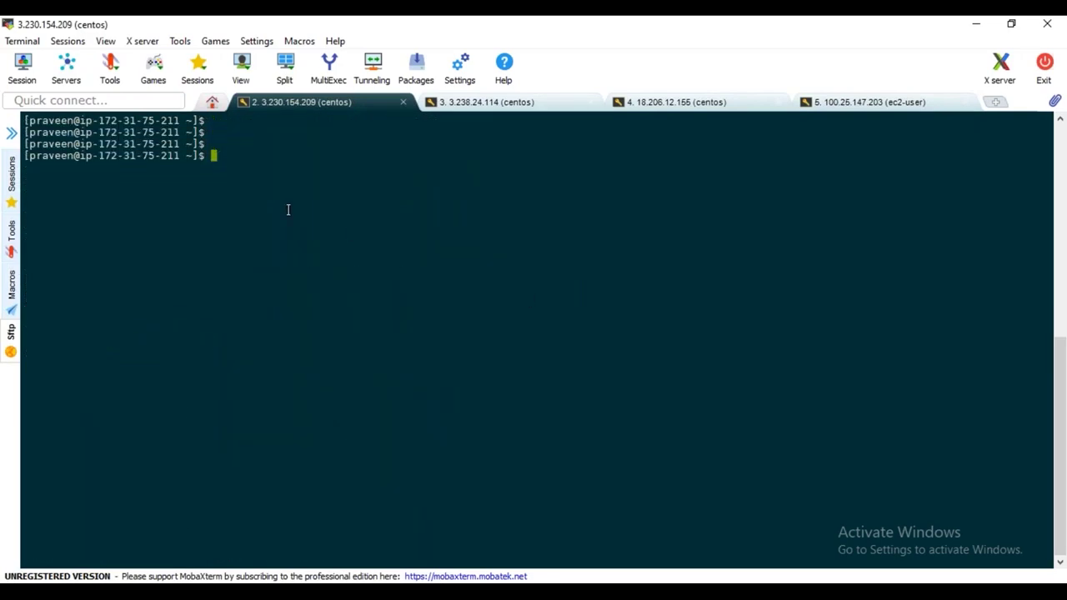
# Create the tiller service account with 'kubectl -n kube-system create serviceaccount tiller'
pyautogui.rightClick(287, 209)
pyautogui.click(356, 248)
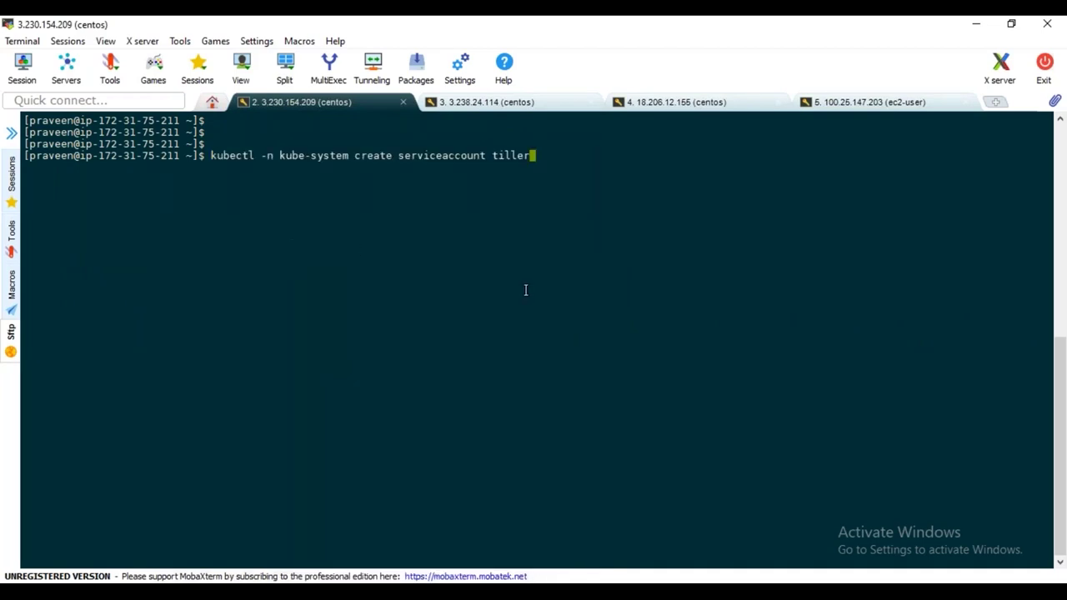
pyautogui.press('Return')
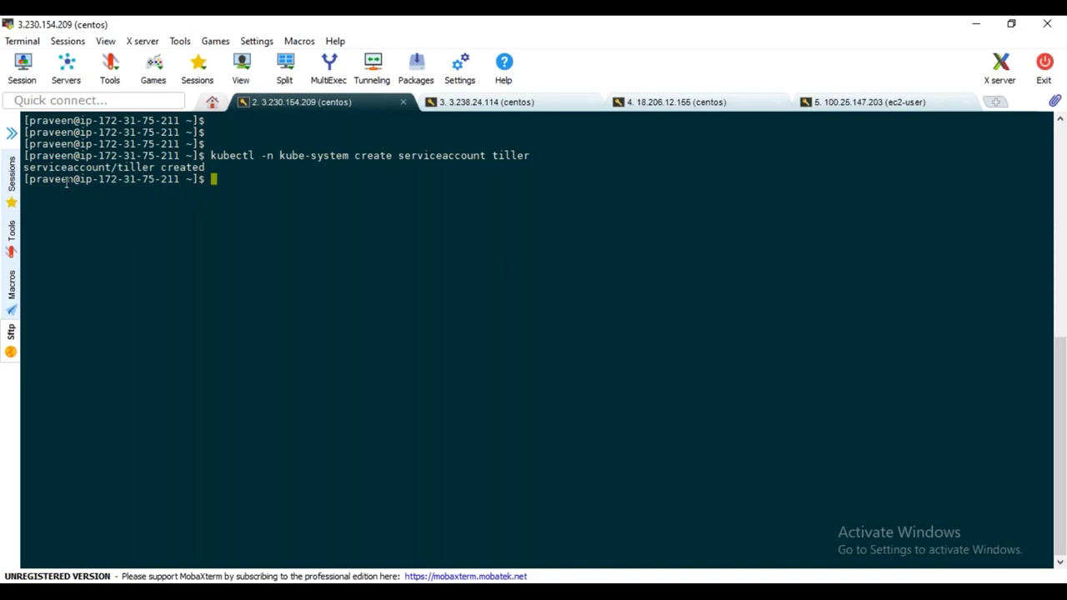
# Bind tiller to the cluster-admin role by running the clusterrolebinding command from the guide
pyautogui.hotkey('alt', 'Tab')
pyautogui.scroll(-3, 431, 367)
pyautogui.moveTo(144, 235); pyautogui.dragTo(770, 238)
pyautogui.hotkey('ctrl', 'c')
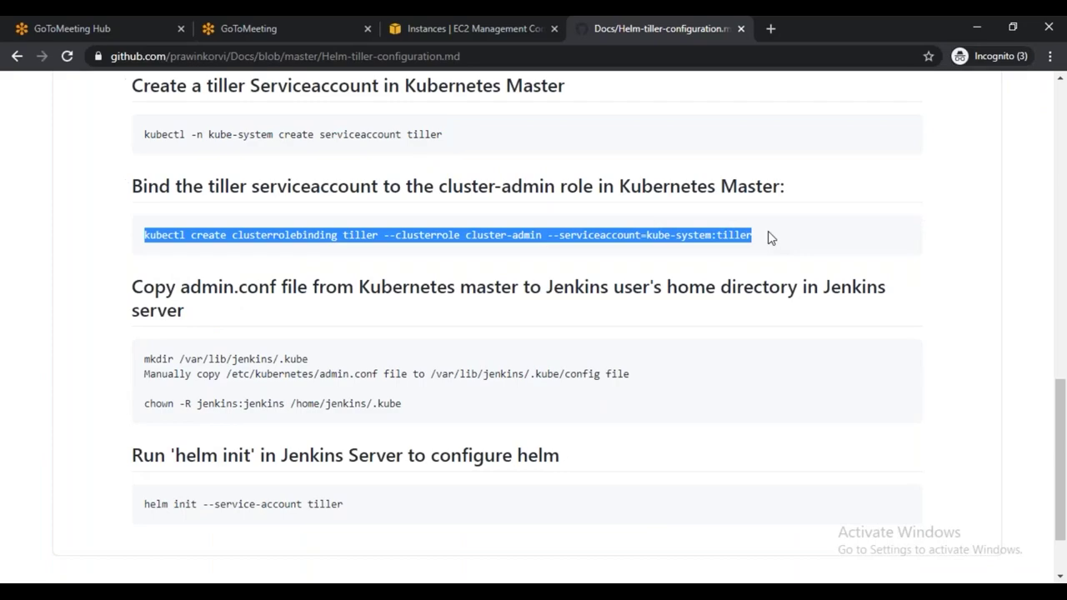
pyautogui.hotkey('alt', 'Tab')
pyautogui.rightClick(366, 187)
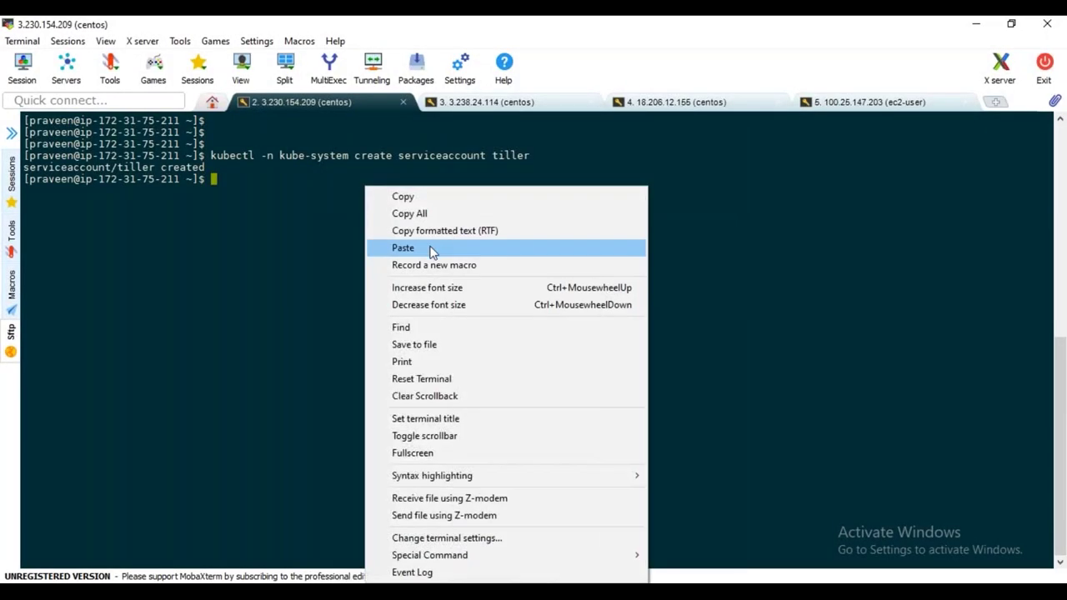
pyautogui.click(402, 248)
pyautogui.press('Return')
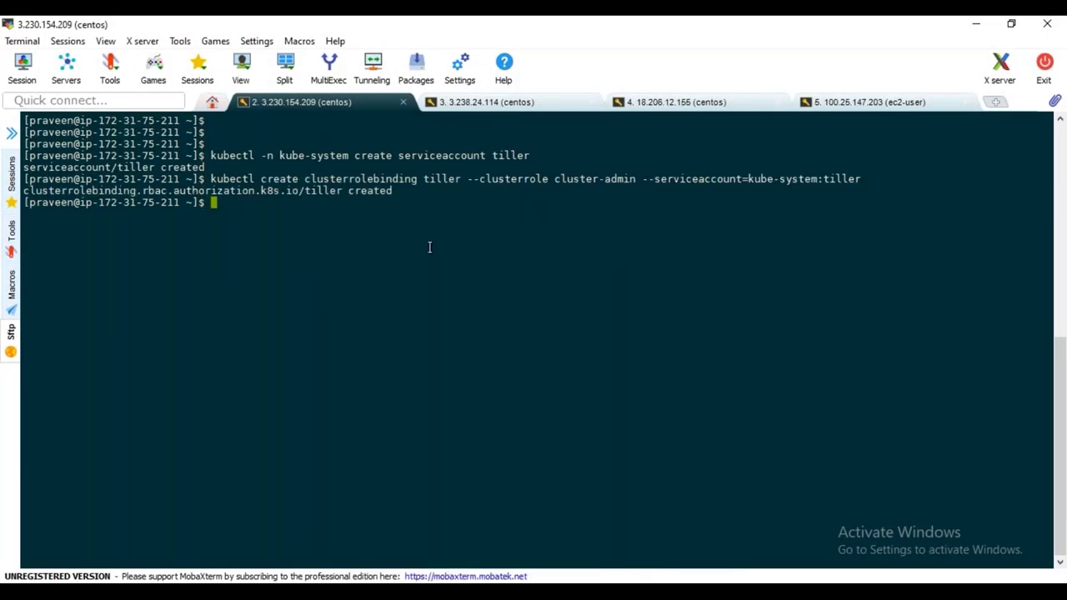
pyautogui.hotkey('alt', 'Tab')
pyautogui.scroll(-2, 439, 327)
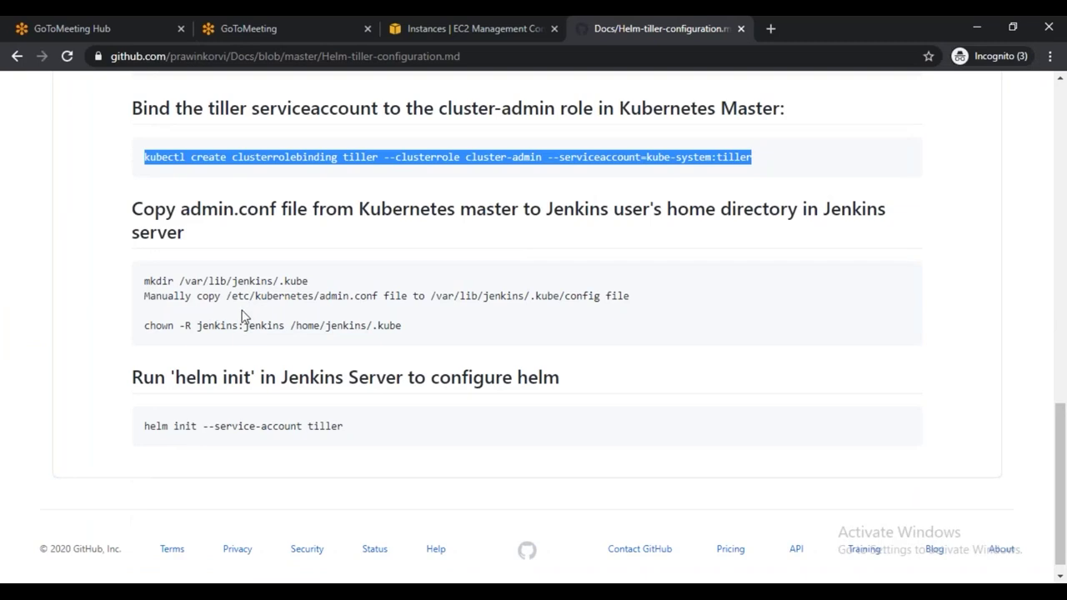
# Review the guide's mkdir and admin.conf copy lines, then return to the MobaXterm master session
pyautogui.scroll(2, 307, 321)
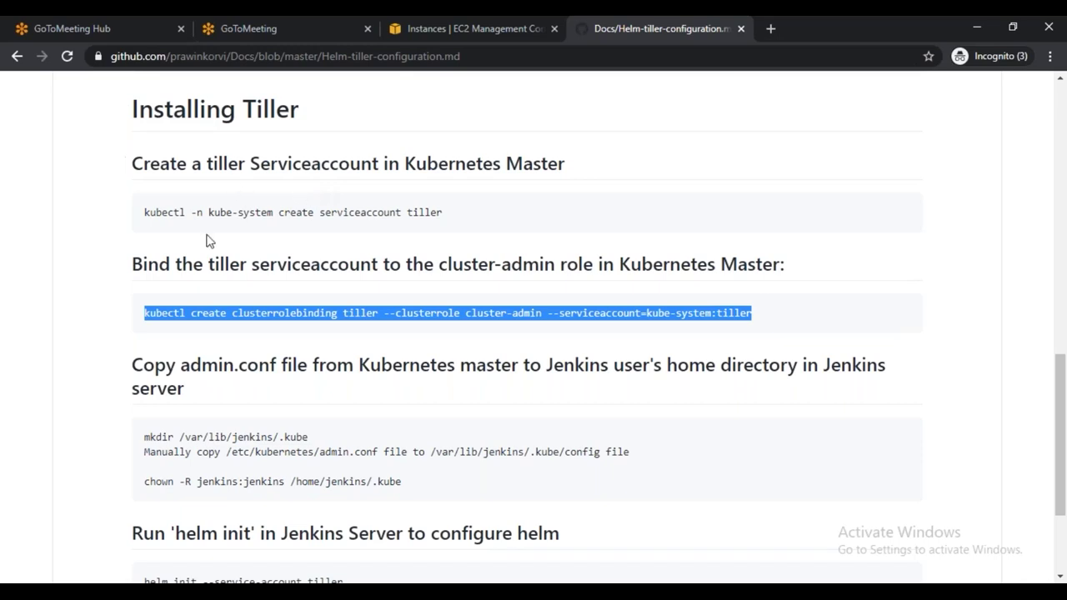
pyautogui.scroll(-1, 348, 421)
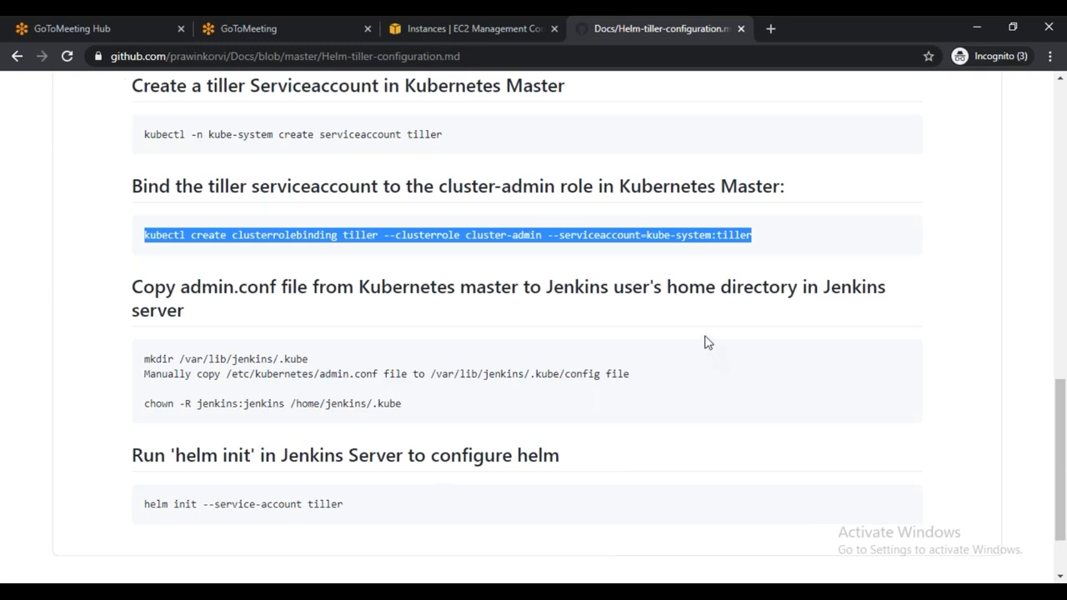
pyautogui.moveTo(145, 355); pyautogui.dragTo(233, 390)
pyautogui.click(279, 390)
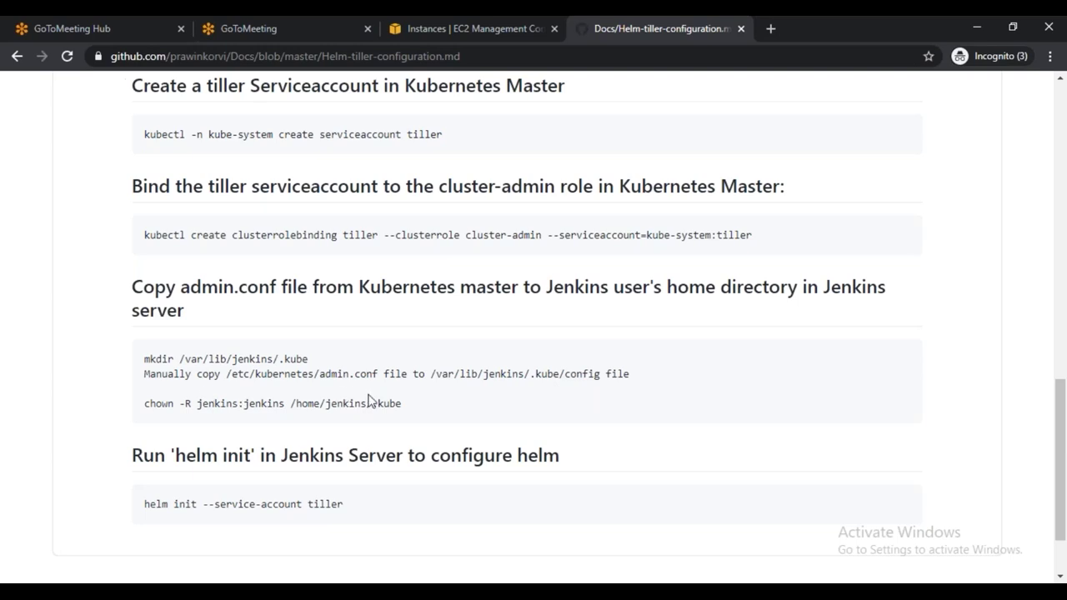
pyautogui.click(740, 582)
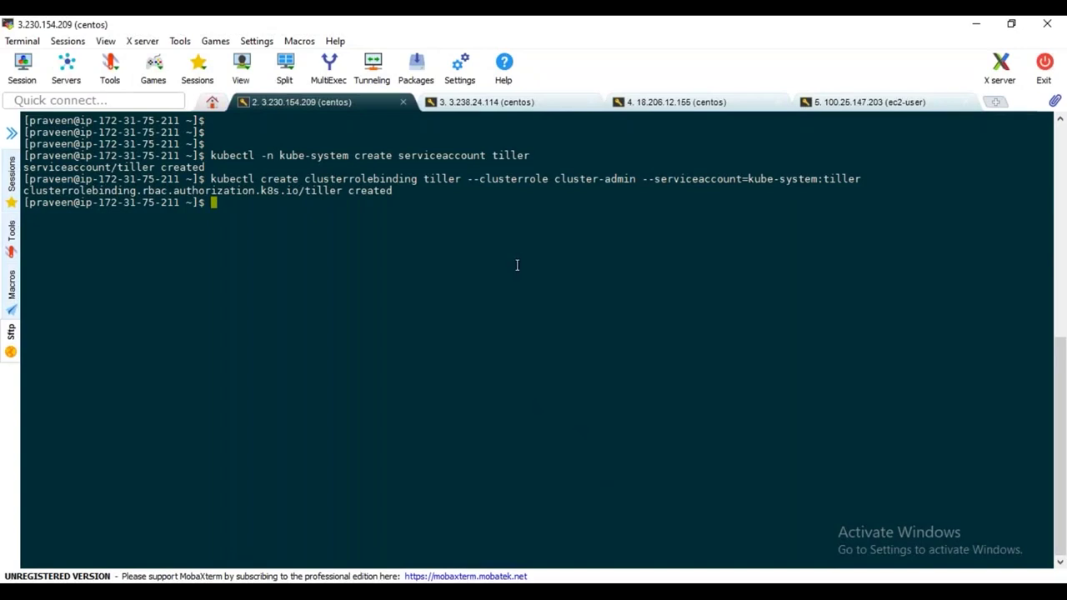
# Create a .kube directory on the ec2-user host and open a new file 'config' in vi
pyautogui.click(875, 103)
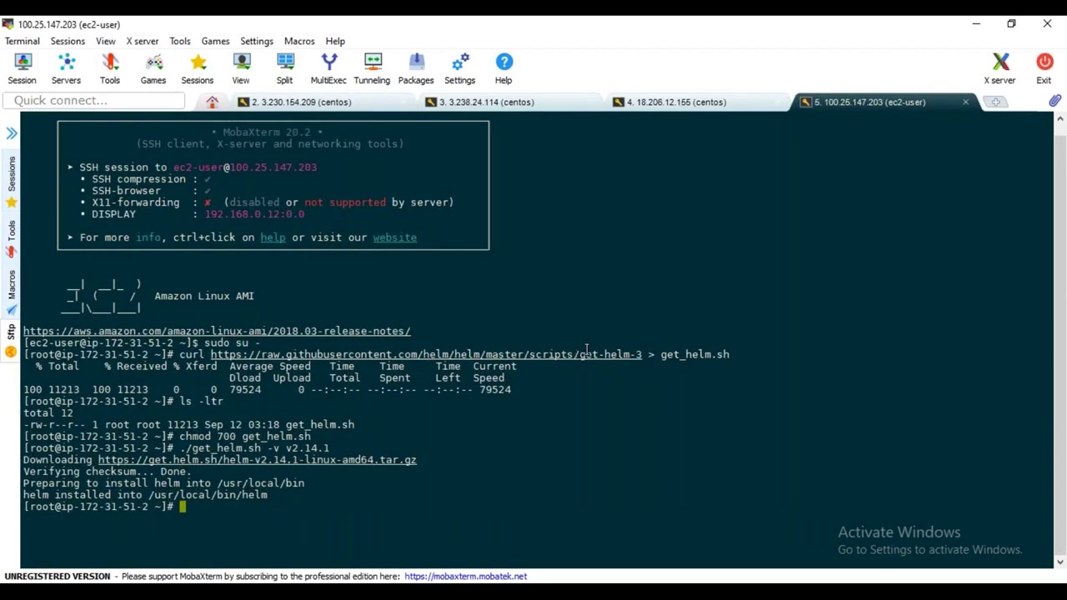
pyautogui.write('mkdir .kube')
pyautogui.press('Return')
pyautogui.write('vi config')
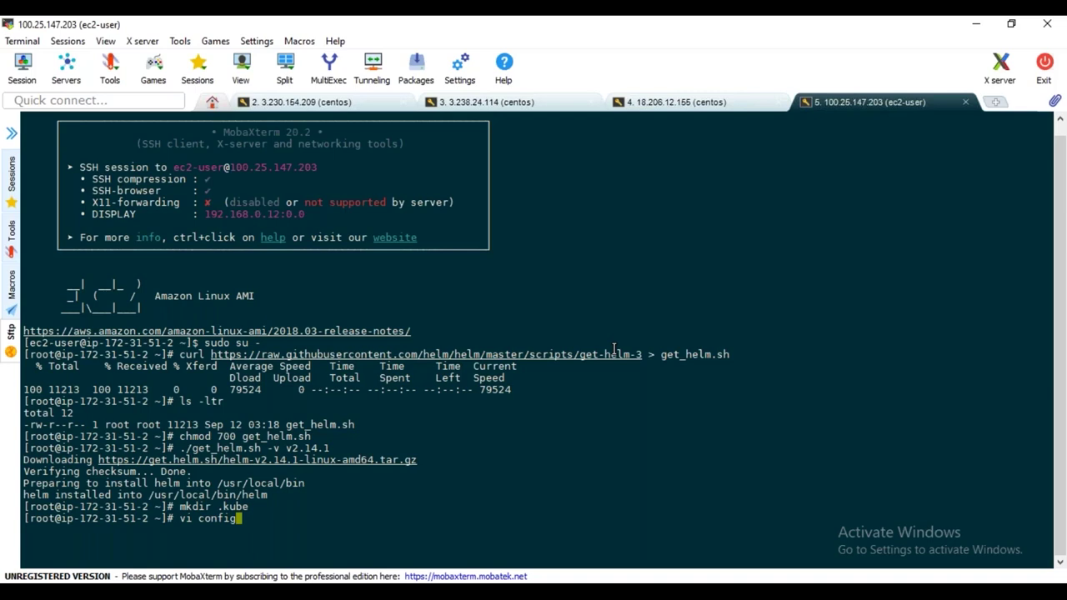
pyautogui.press('Return')
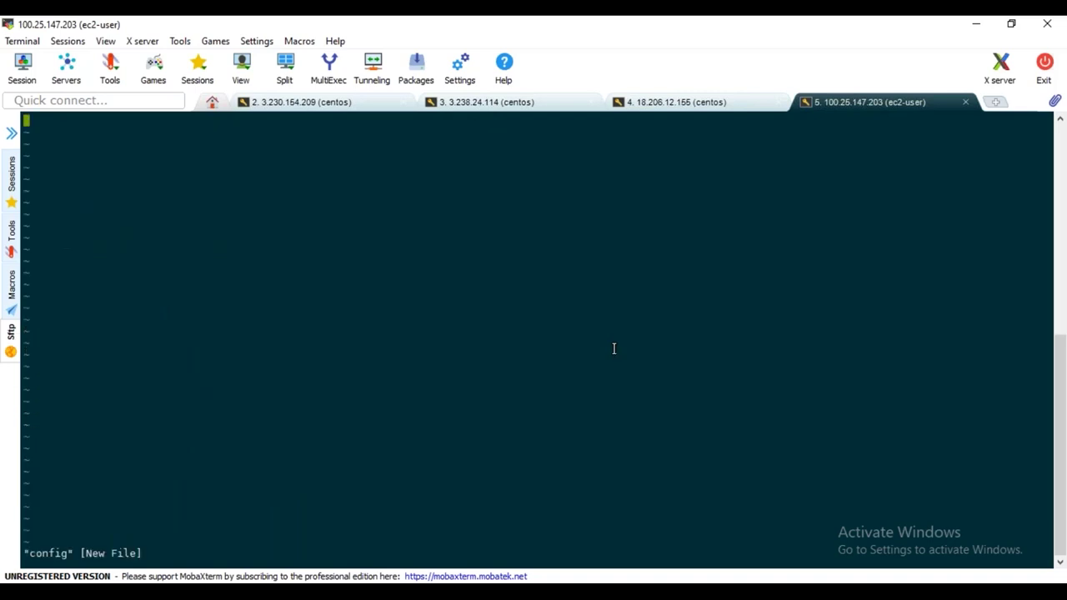
# Try printing /etc/kubernetes/admin.conf on the master, then exit to the root shell
pyautogui.click(332, 105)
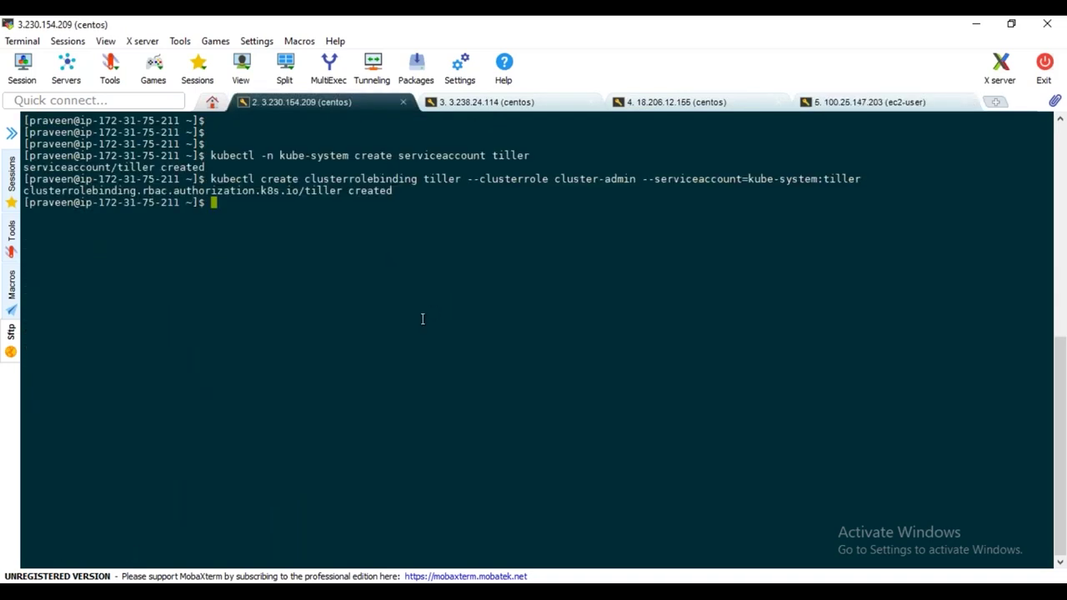
pyautogui.write('cat /etc/kubernetes/ad')
pyautogui.press('Tab')
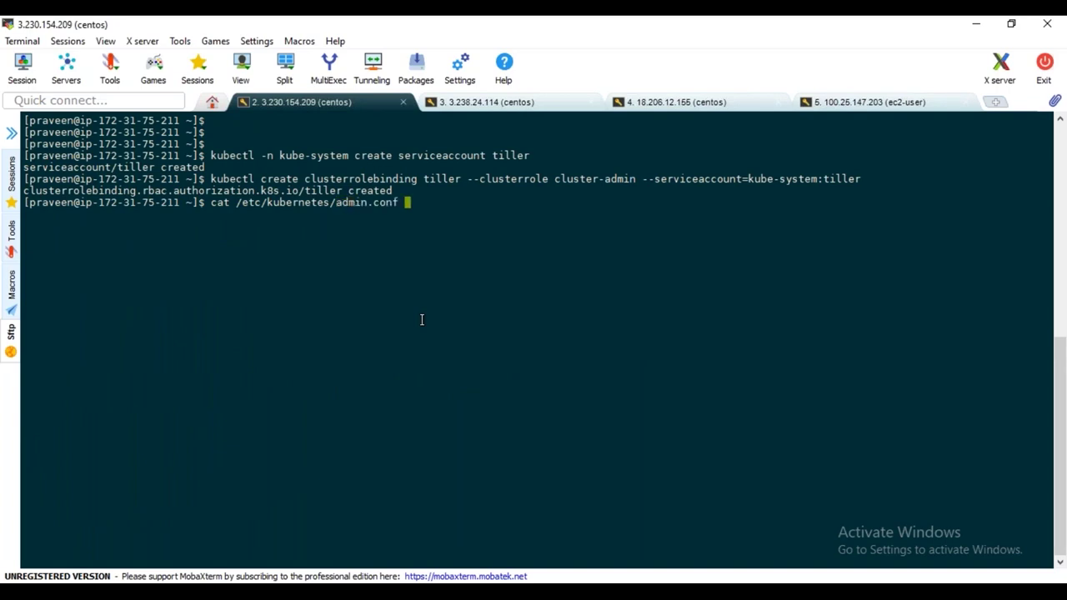
pyautogui.press('Return')
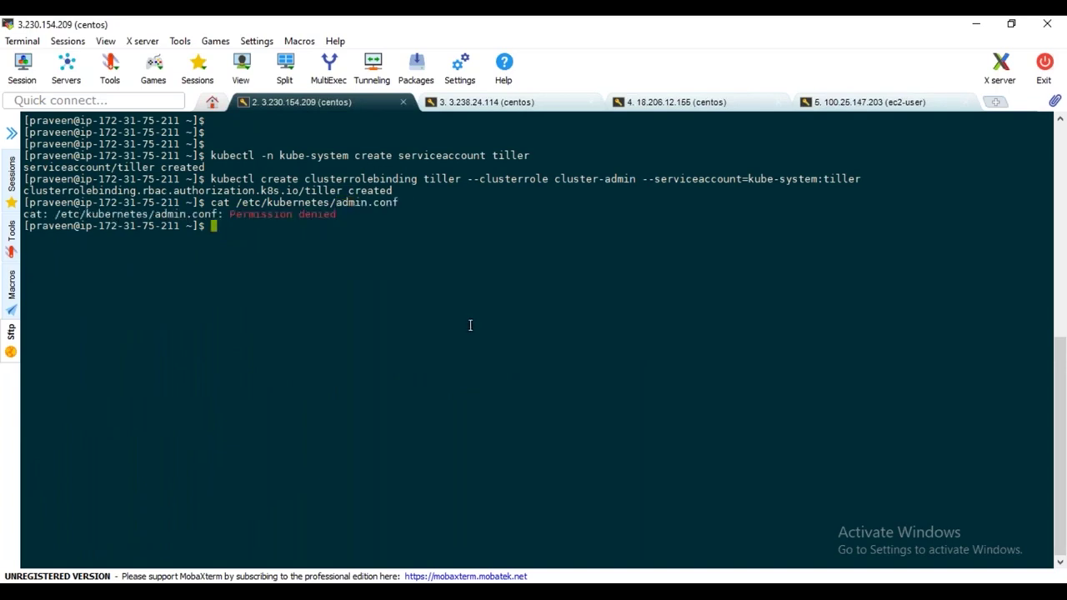
pyautogui.write('exit')
pyautogui.press('Return')
# Print /etc/kubernetes/admin.conf as root and select the kubeconfig output
pyautogui.write('cat ')
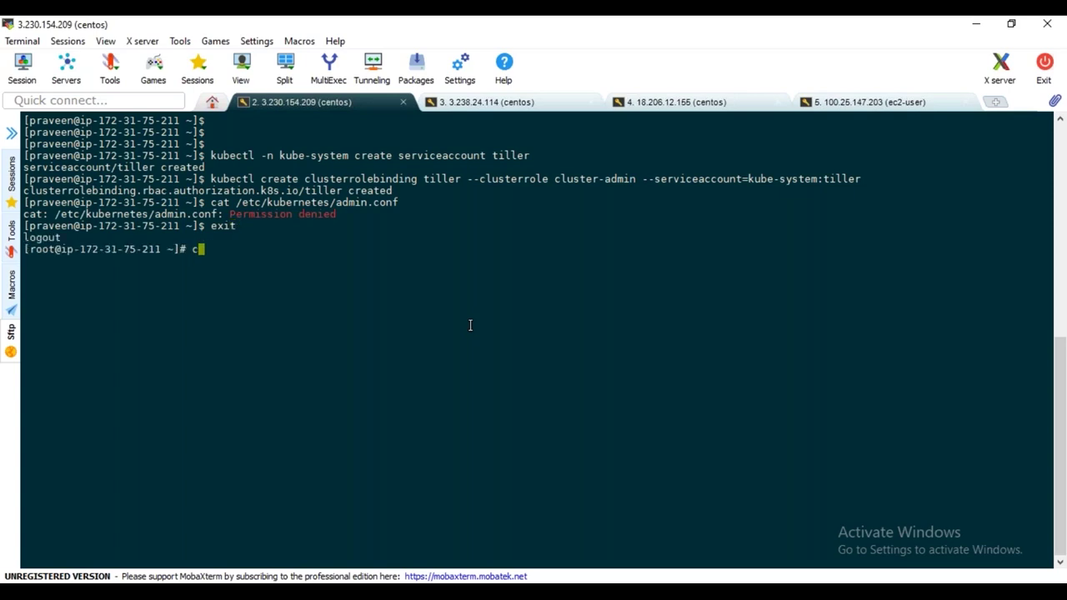
pyautogui.write('/etc/')
pyautogui.write('u')
pyautogui.press('Tab')
pyautogui.press('BackSpace')
pyautogui.press('BackSpace')
pyautogui.press('BackSpace')
pyautogui.press('BackSpace')
pyautogui.press('BackSpace')
pyautogui.write('k')
pyautogui.press('Tab')
pyautogui.write('ad')
pyautogui.press('Tab')
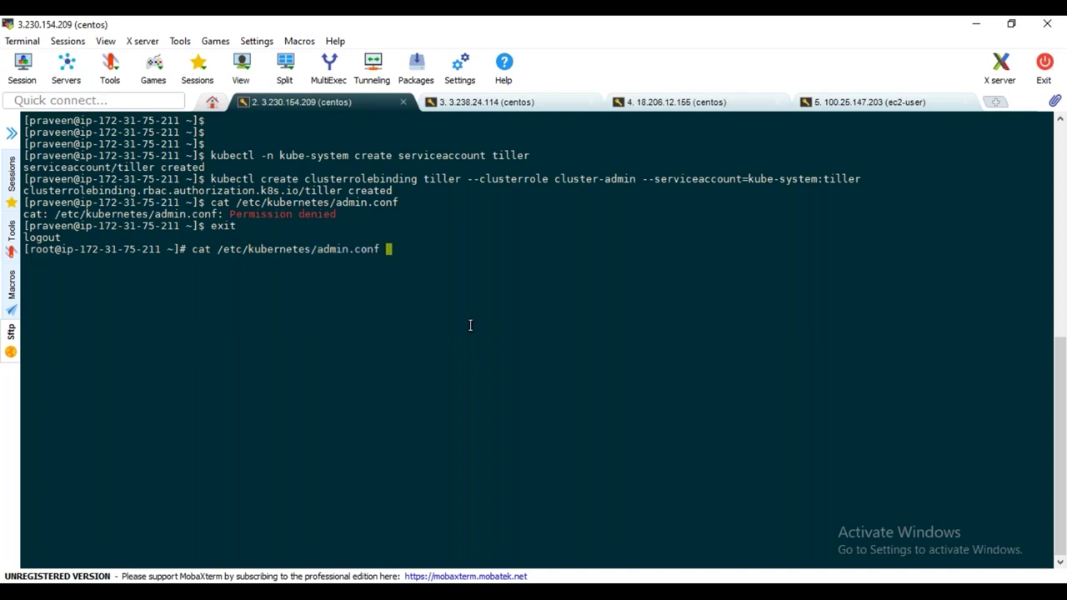
pyautogui.press('Return')
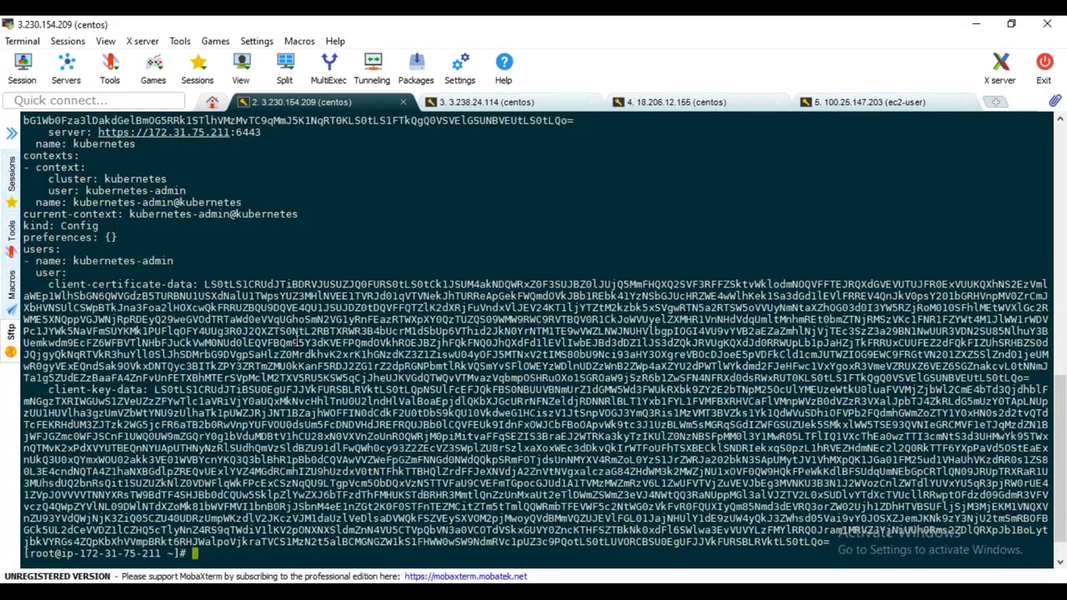
pyautogui.scroll(15, 296, 337)
pyautogui.moveTo(23, 271); pyautogui.dragTo(248, 543)
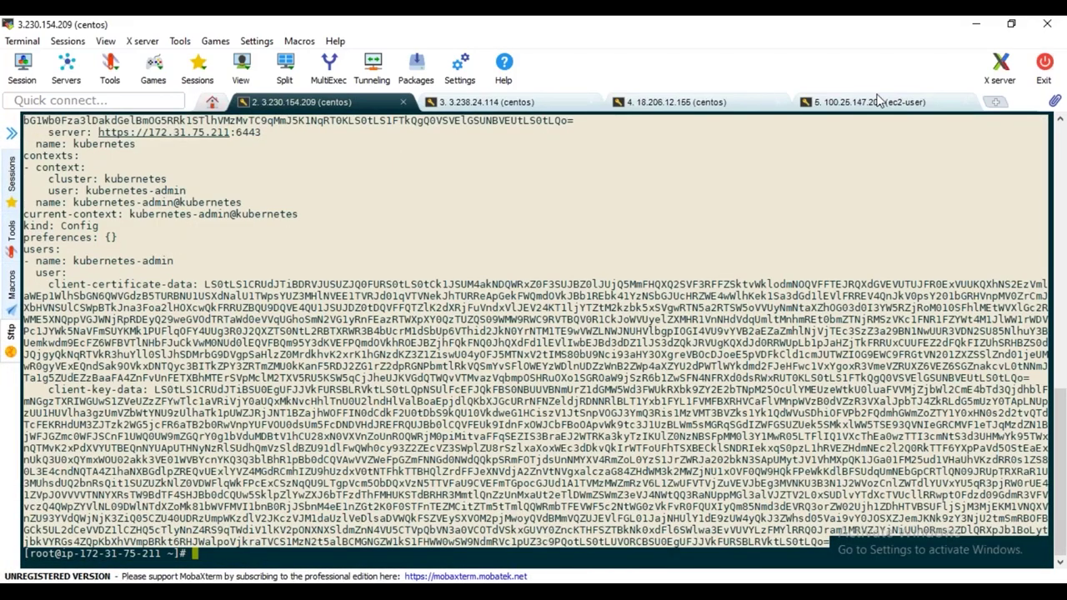
# Paste the kubeconfig into the vi config file on the helm server and save with :wq!
pyautogui.click(883, 103)
pyautogui.press('i')
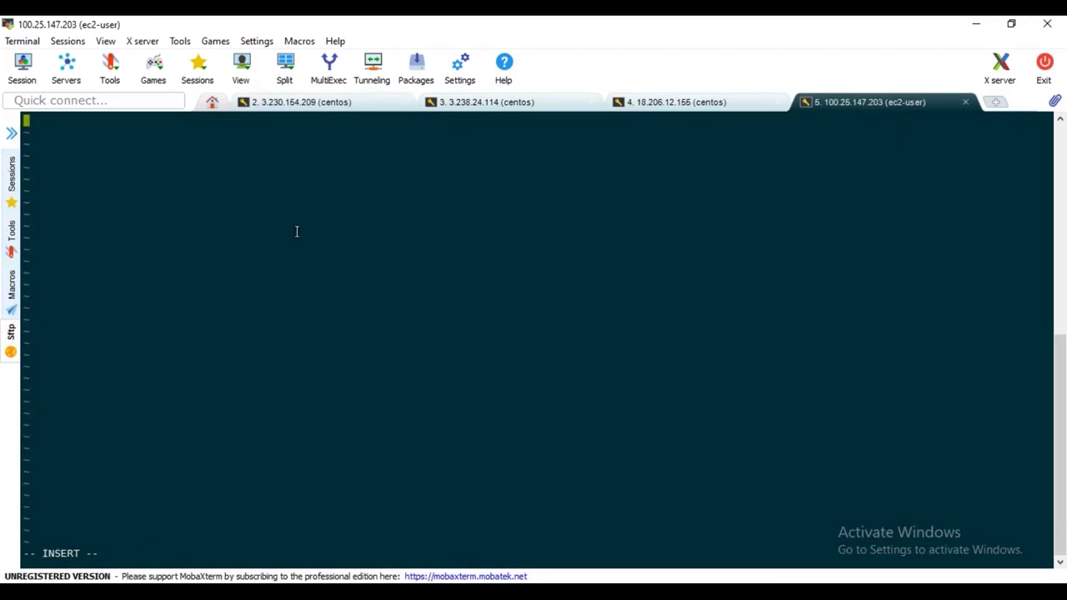
pyautogui.rightClick(199, 174)
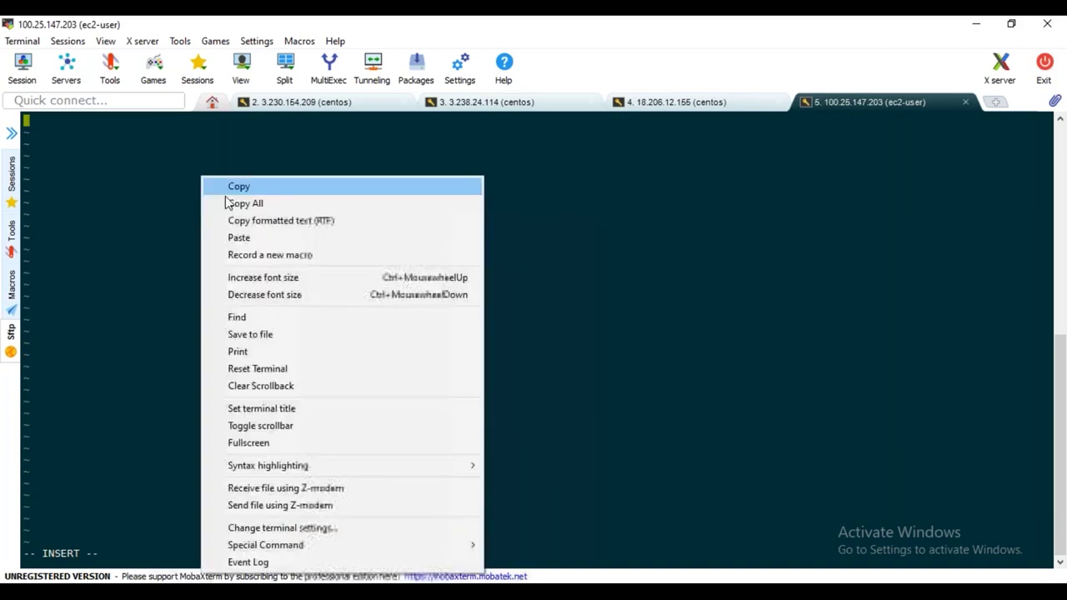
pyautogui.click(239, 238)
pyautogui.click(469, 397)
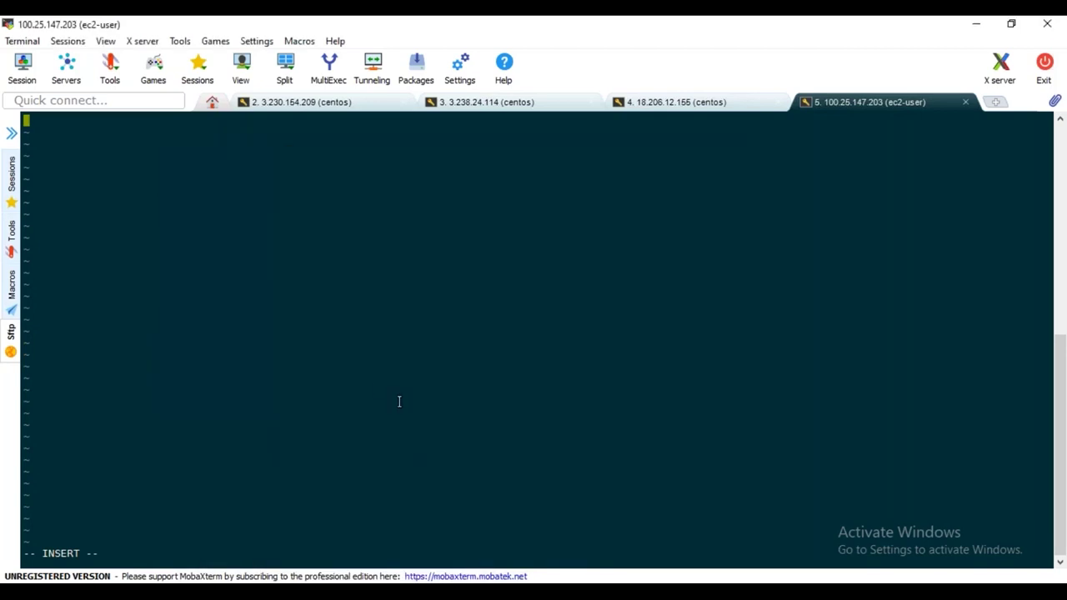
pyautogui.press('Escape')
pyautogui.write(':wq!')
pyautogui.press('Return')
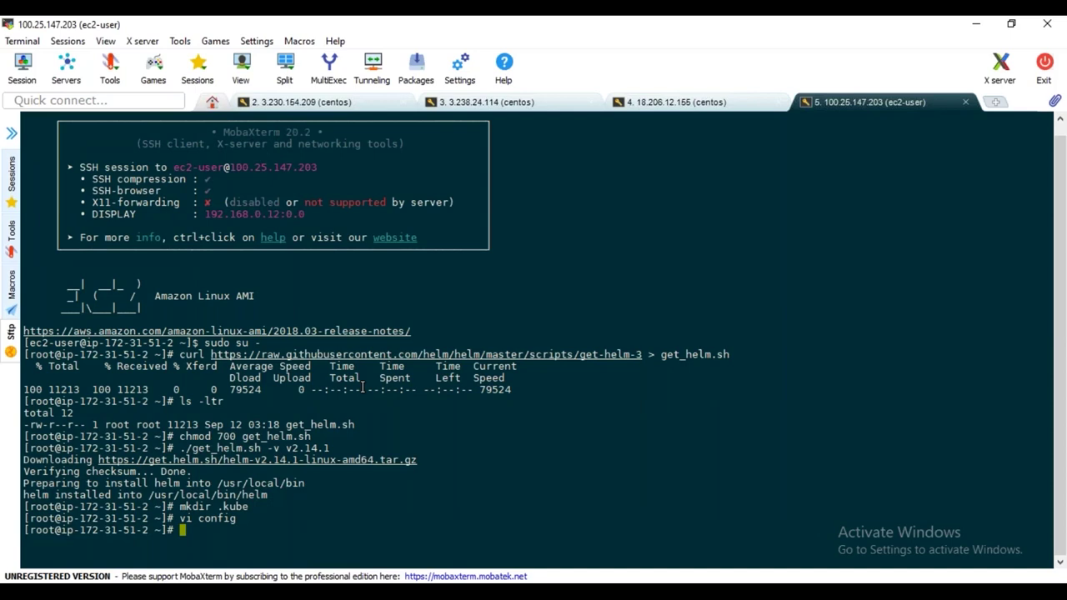
# Run helm version on the helm server: client v2.14.1, server connection refused
pyautogui.write('kubect')
pyautogui.press('BackSpace')
pyautogui.press('BackSpace')
pyautogui.press('BackSpace')
pyautogui.press('BackSpace')
pyautogui.press('BackSpace')
pyautogui.press('BackSpace')
pyautogui.write('helm version')
pyautogui.press('Return')
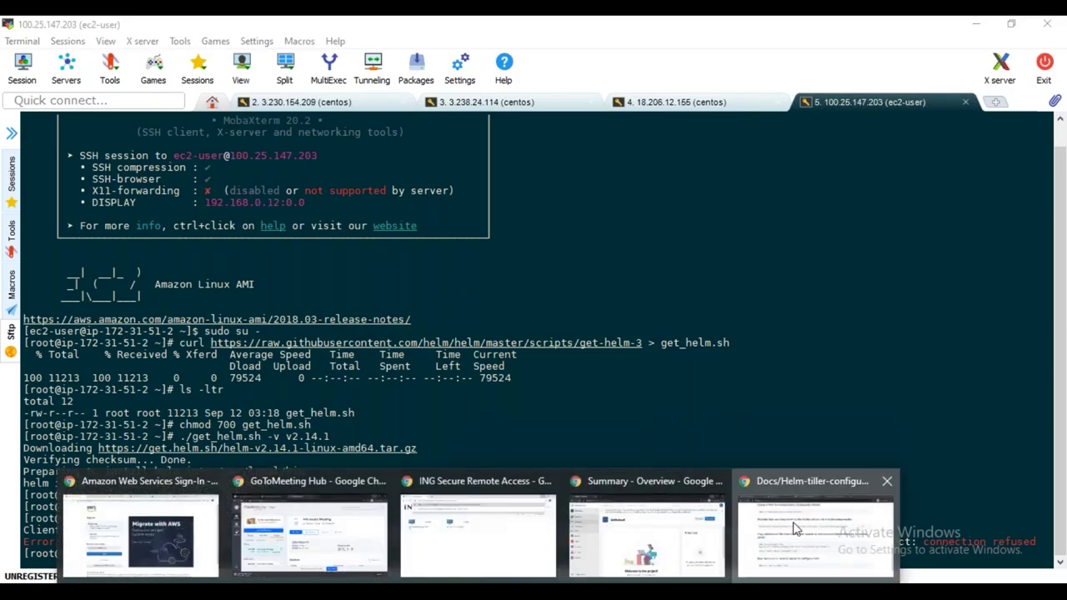
# Copy the helm init command line from the Helm tiller configuration guide
pyautogui.click(814, 525)
pyautogui.scroll(-2, 383, 395)
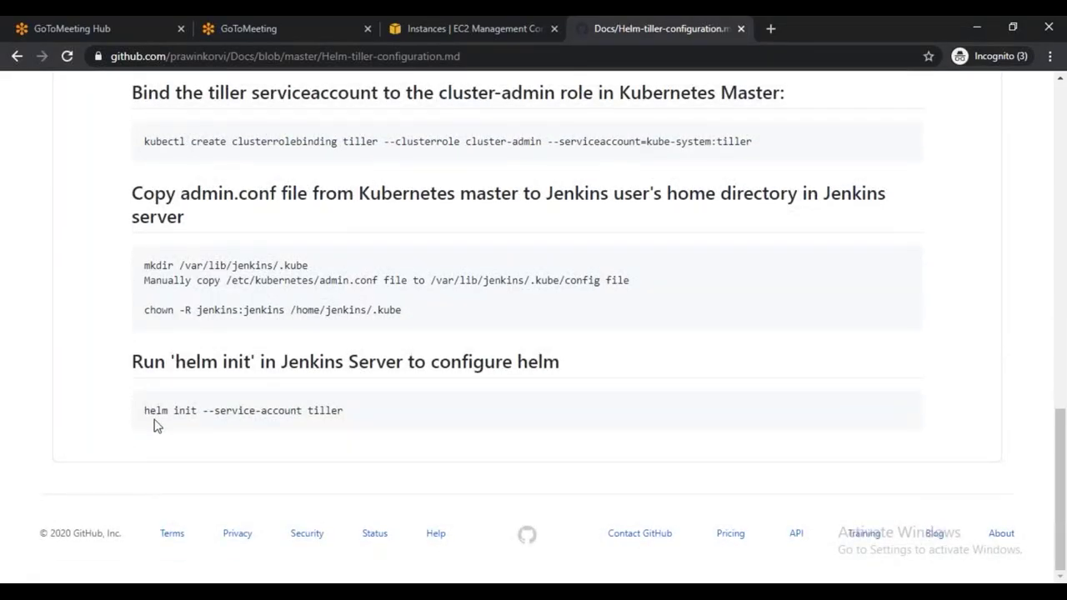
pyautogui.moveTo(144, 410); pyautogui.dragTo(360, 426)
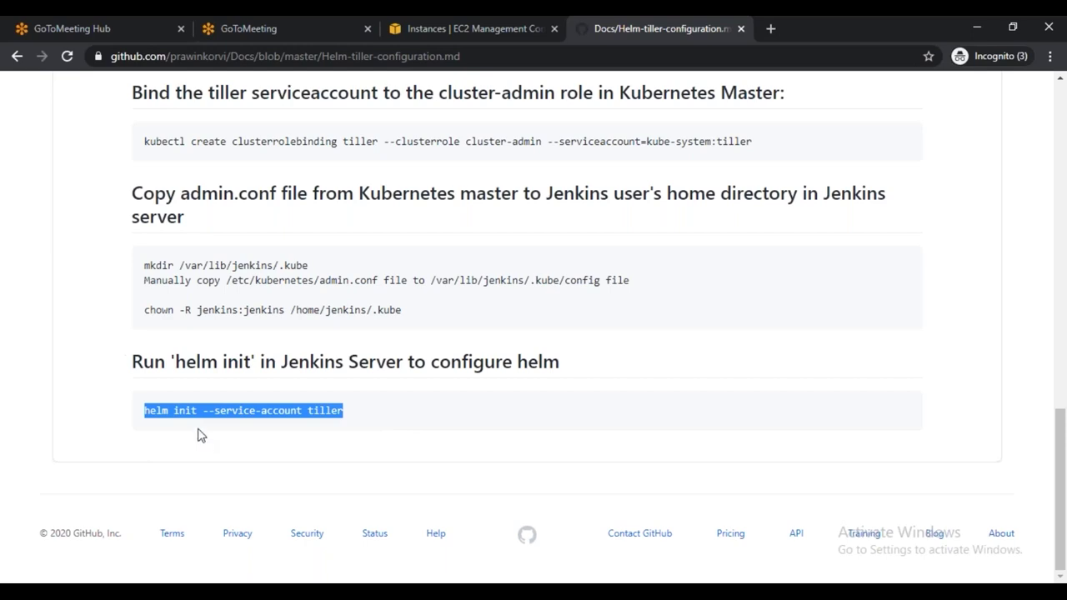
pyautogui.click(348, 416)
pyautogui.moveTo(347, 410); pyautogui.dragTo(144, 410)
pyautogui.hotkey('ctrl', 'c')
pyautogui.hotkey('alt', 'Tab')
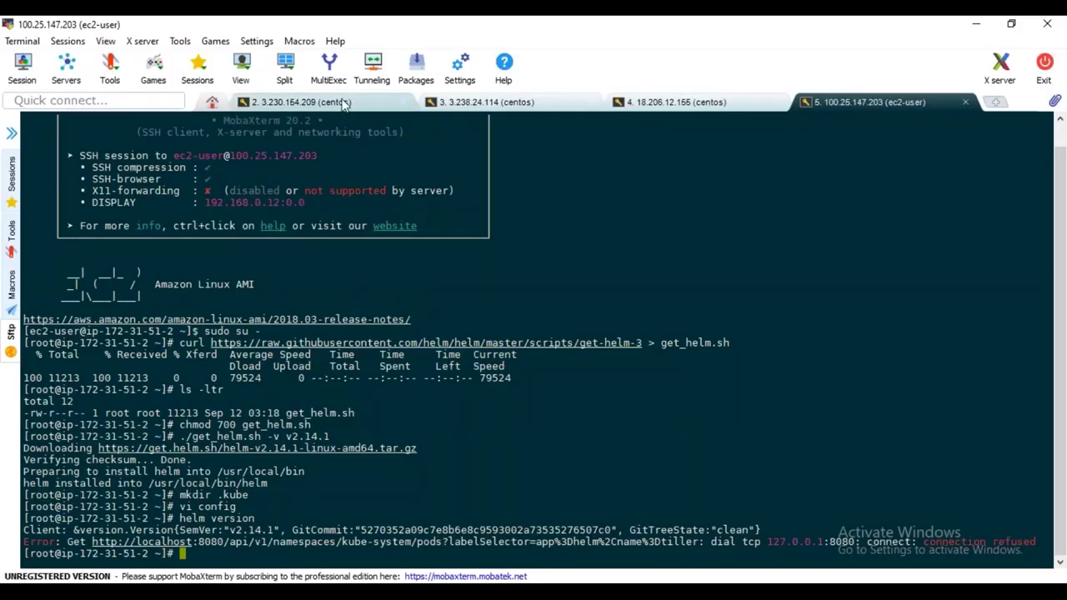
# Clear the master session and run kubectl get pods -n kube-system
pyautogui.click(346, 102)
pyautogui.write('clear')
pyautogui.press('Return')
pyautogui.press('Return')
pyautogui.press('Return')
pyautogui.write('kubectl get pods -n kube-system')
# As user praveen, list the kube-system pods (all Running), enlarge the terminal text, and select the list
pyautogui.press('Return')
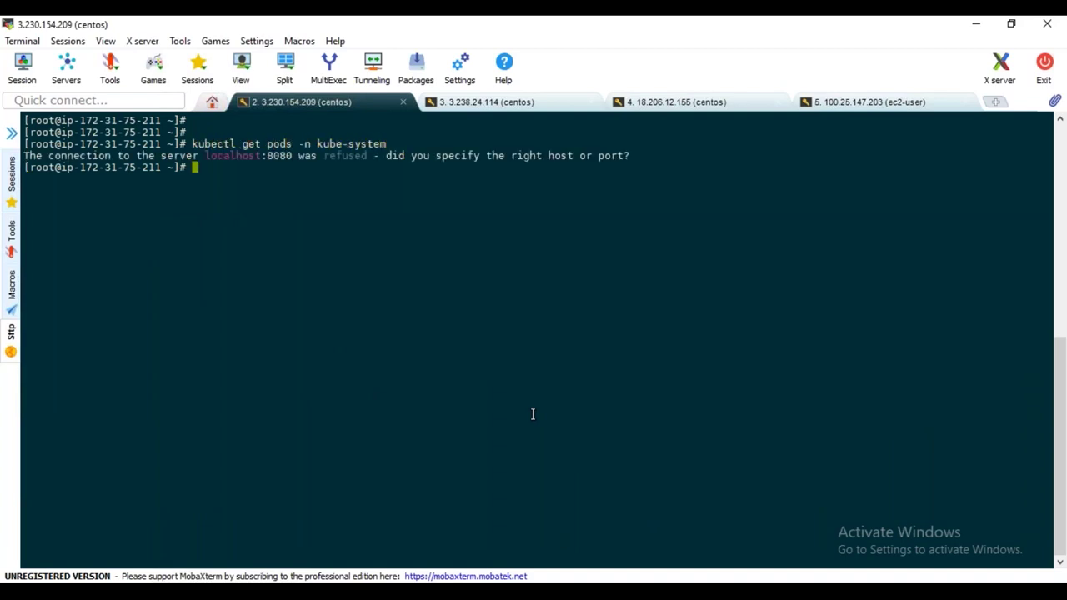
pyautogui.write('su - praveen')
pyautogui.press('Return')
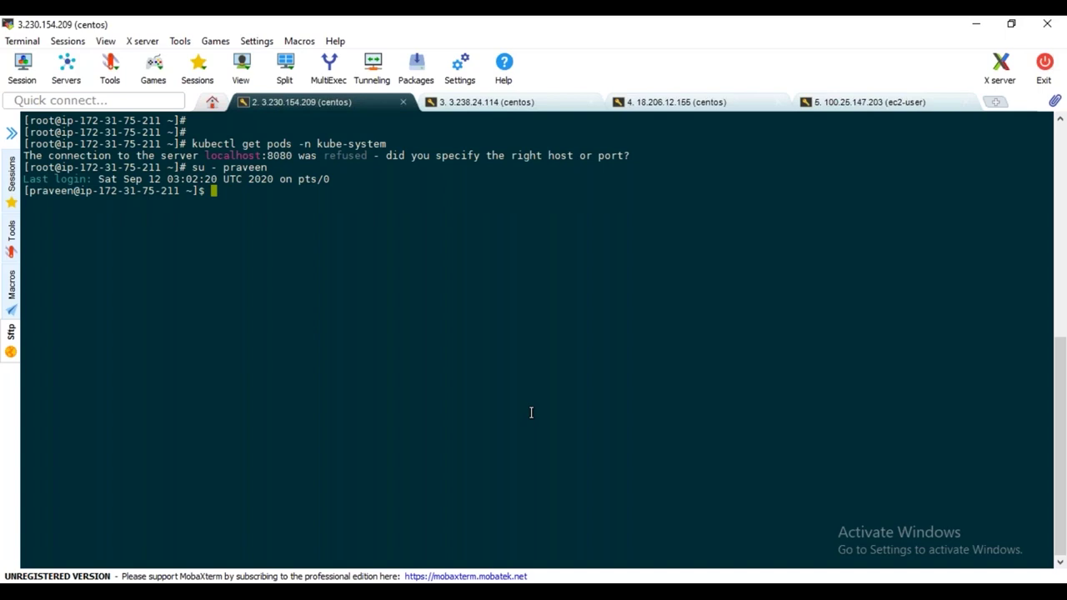
pyautogui.write('kubectl get pods -n kube-system')
pyautogui.press('Return')
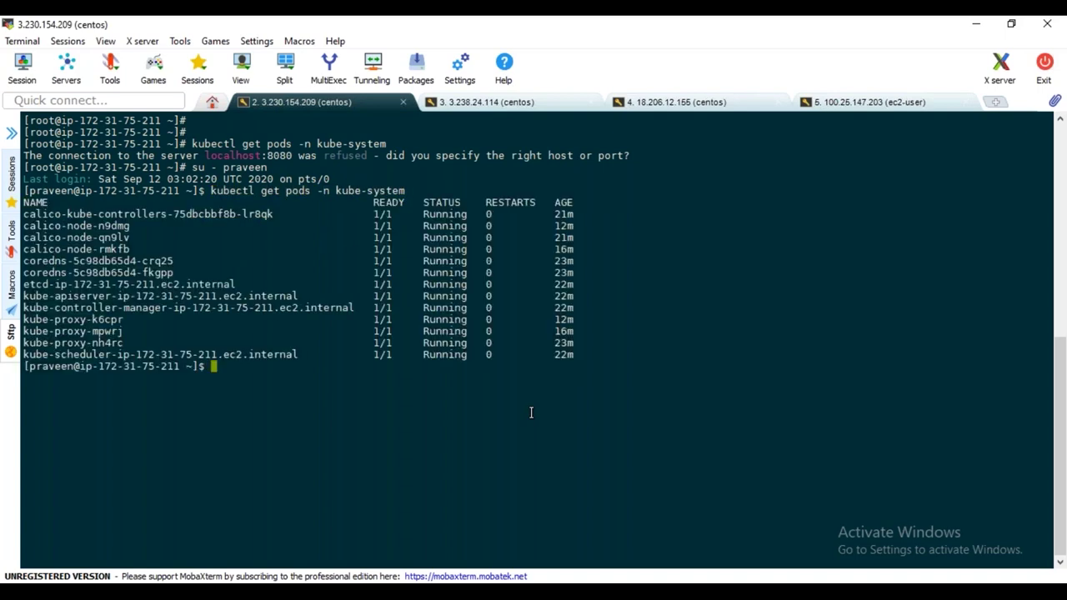
pyautogui.click(105, 42)
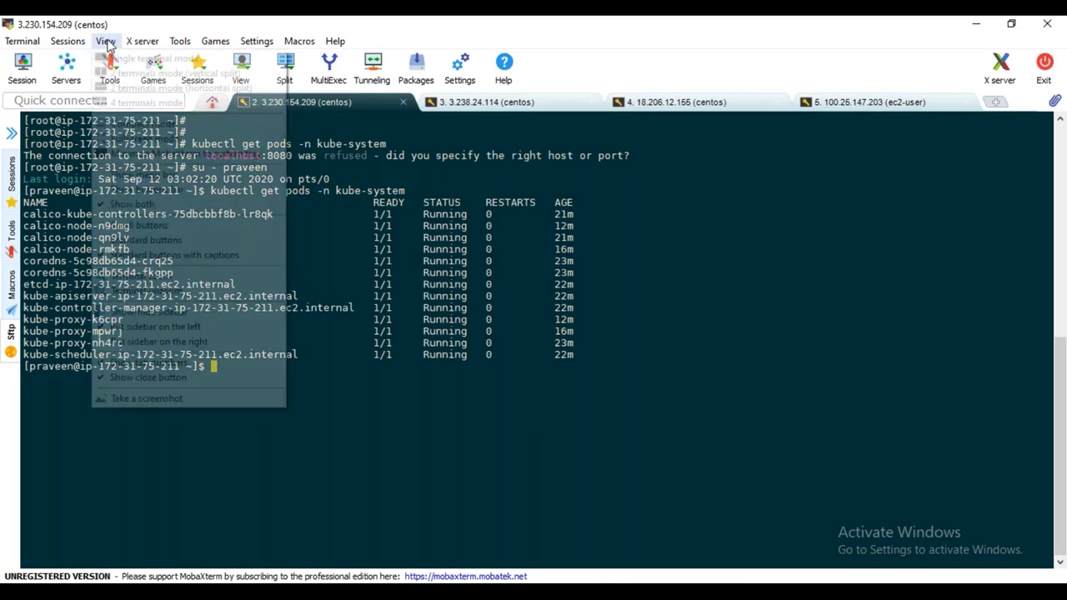
pyautogui.click(167, 277)
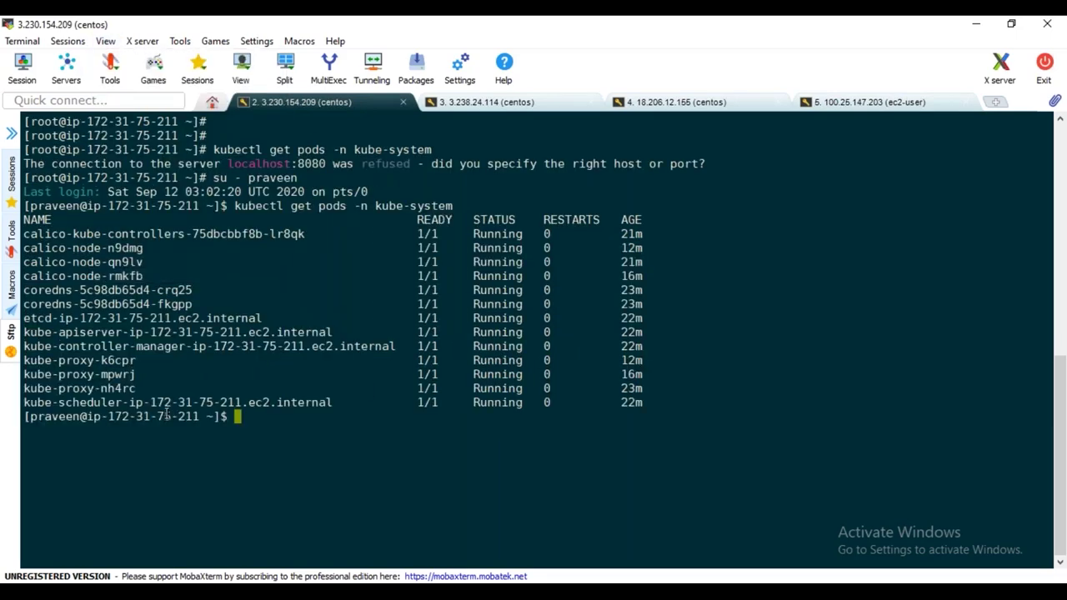
pyautogui.moveTo(332, 402); pyautogui.dragTo(30, 232)
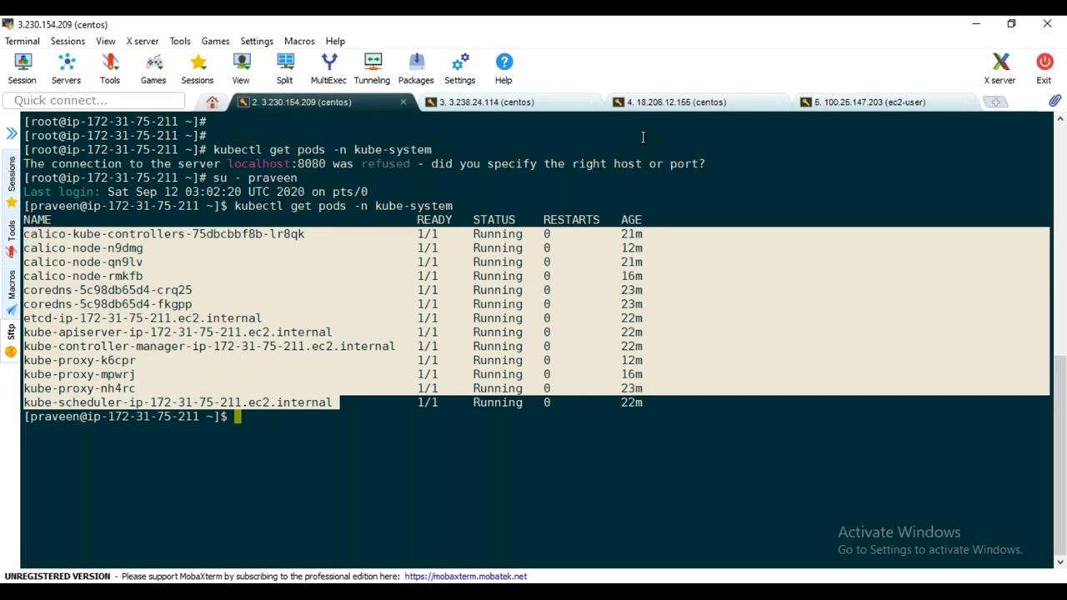
# Enlarge the terminal text in the helm server session and clear the screen
pyautogui.click(863, 103)
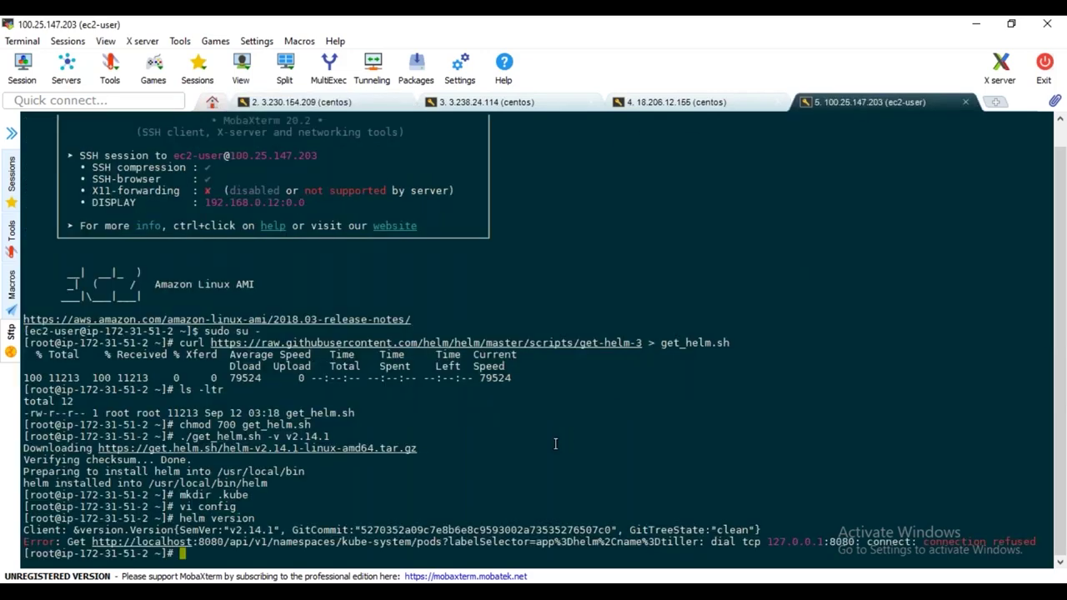
pyautogui.click(105, 41)
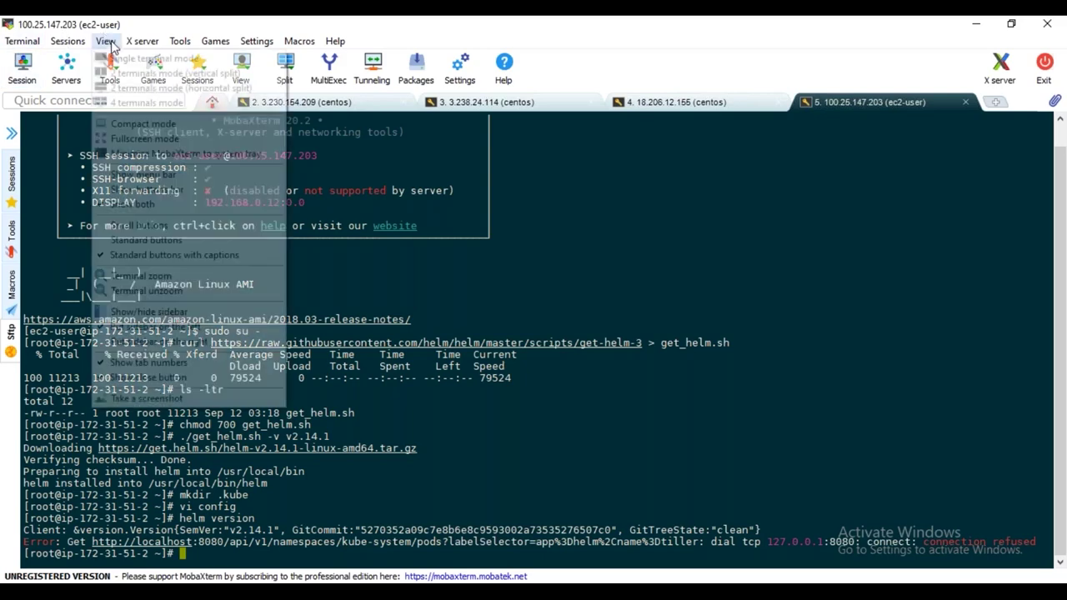
pyautogui.click(143, 276)
pyautogui.write('clear')
pyautogui.press('Return')
pyautogui.press('Return')
pyautogui.press('Return')
pyautogui.press('Return')
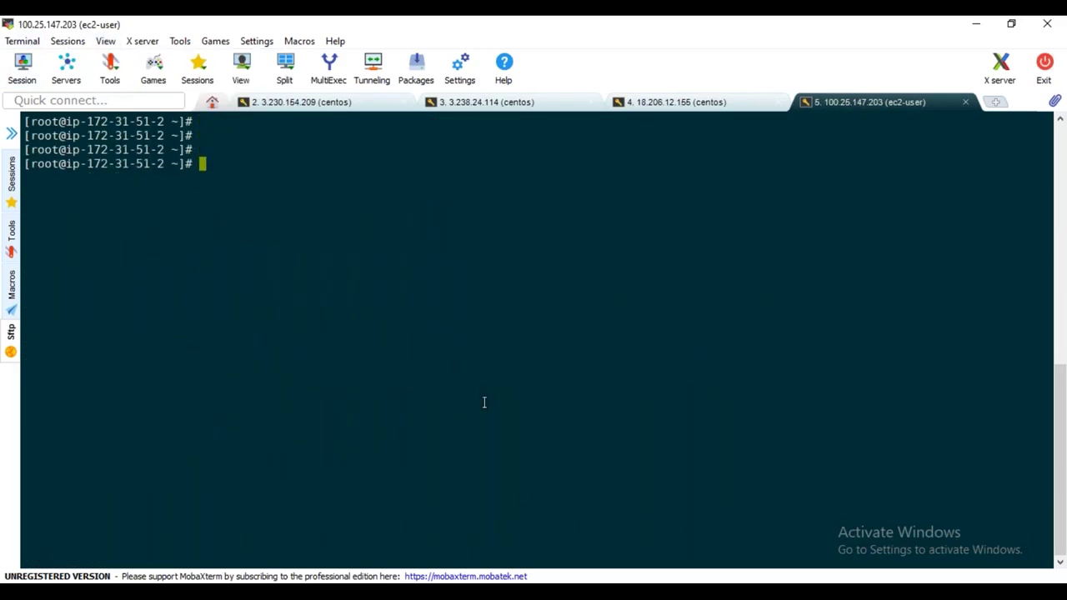
# Run helm init --service-account tiller; it creates /root/.helm but Tiller install gets connection refused
pyautogui.moveTo(480, 591)
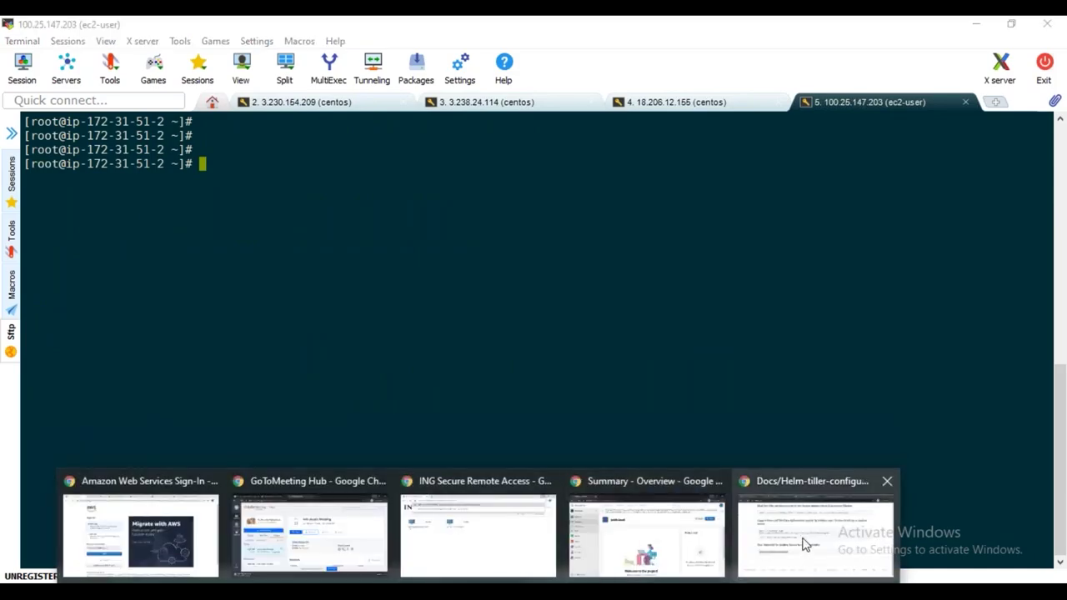
pyautogui.click(806, 542)
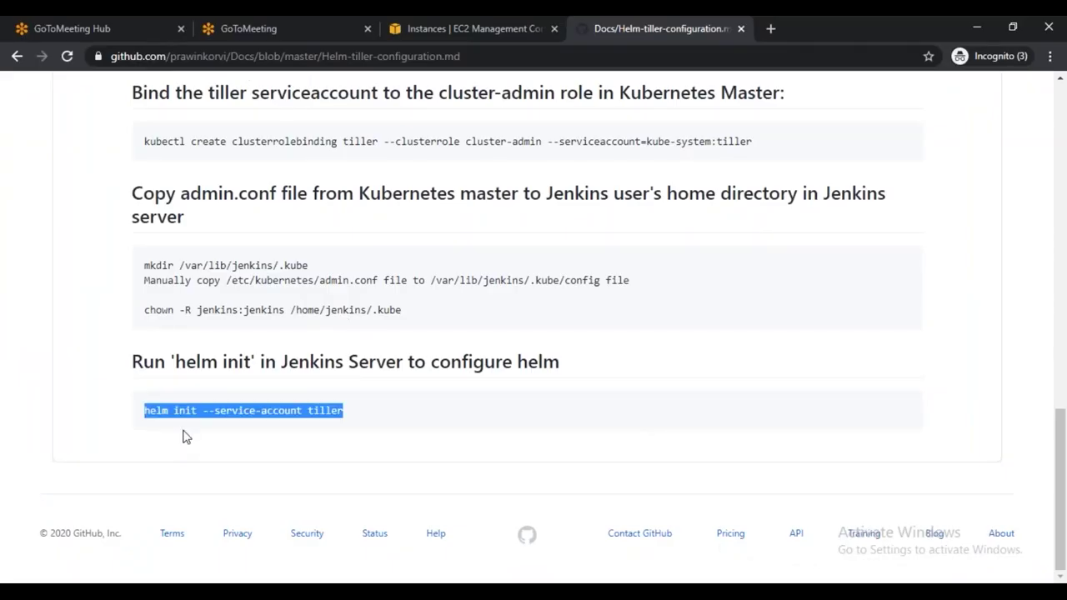
pyautogui.hotkey('alt', 'Tab')
pyautogui.rightClick(359, 187)
pyautogui.click(391, 247)
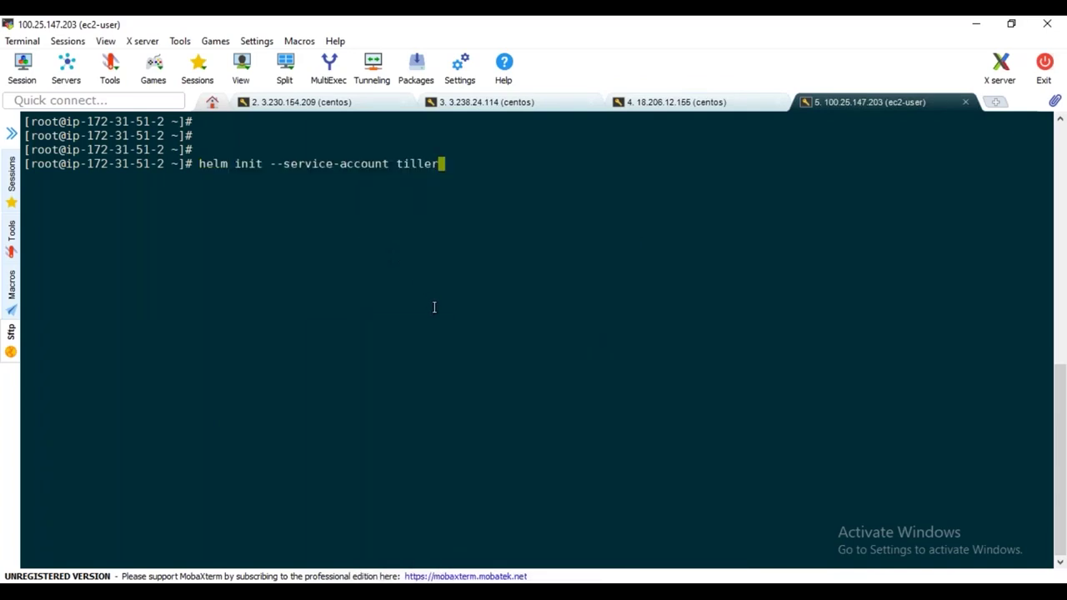
pyautogui.press('Return')
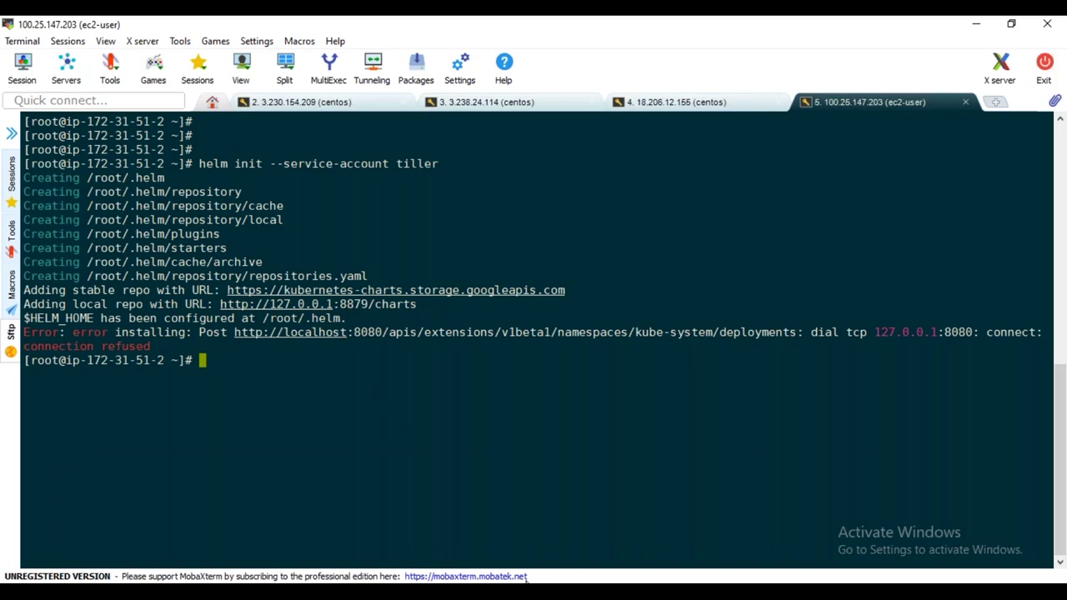
pyautogui.moveTo(526, 593)
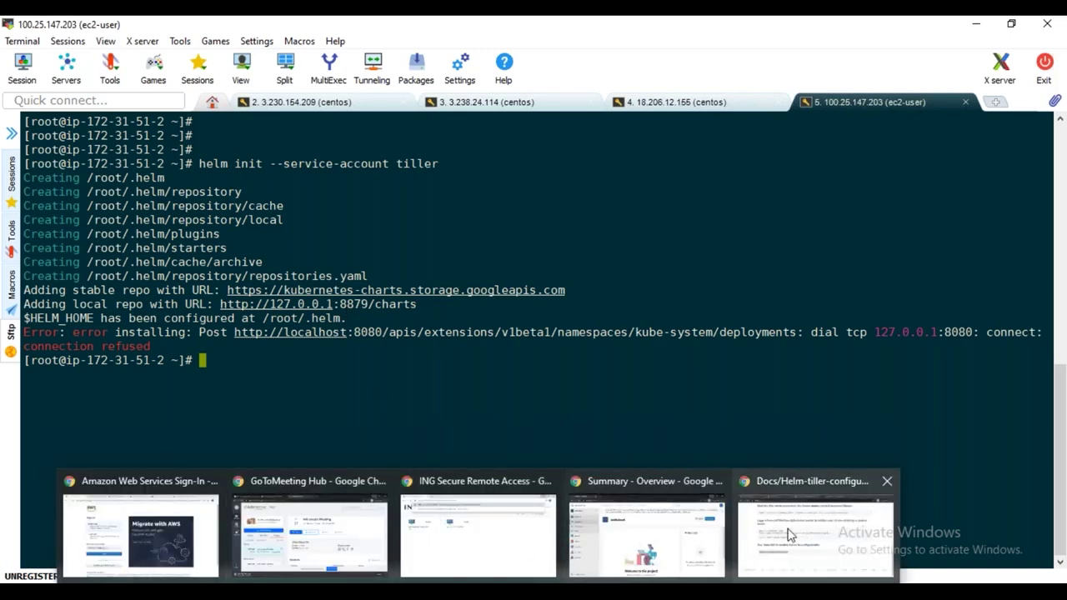
# Open the helm instance's launch-wizard-1 security group and view its inbound rules
pyautogui.click(790, 534)
pyautogui.click(458, 28)
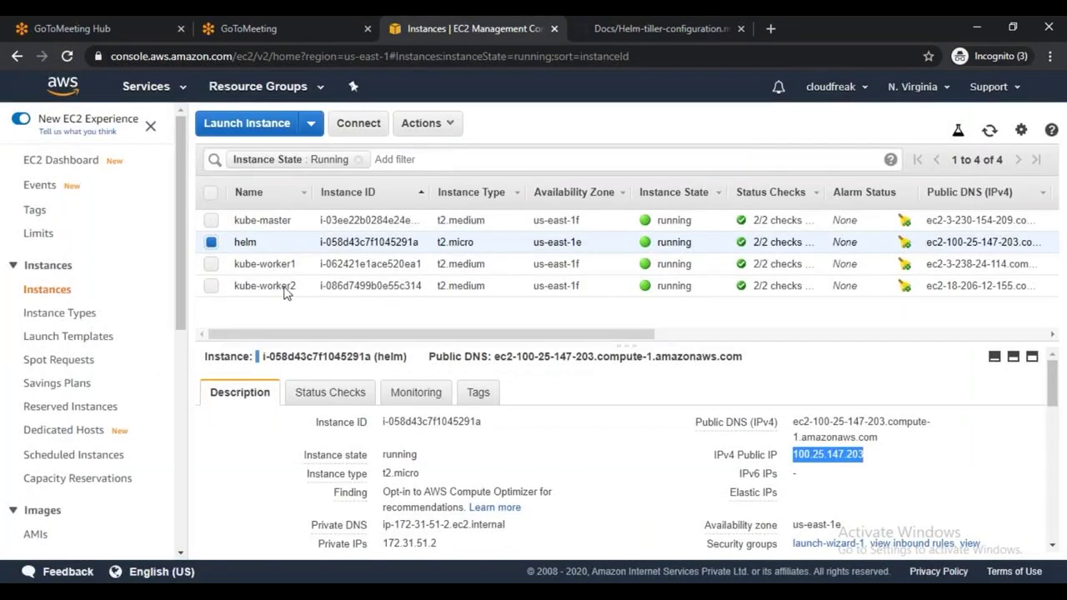
pyautogui.click(829, 543)
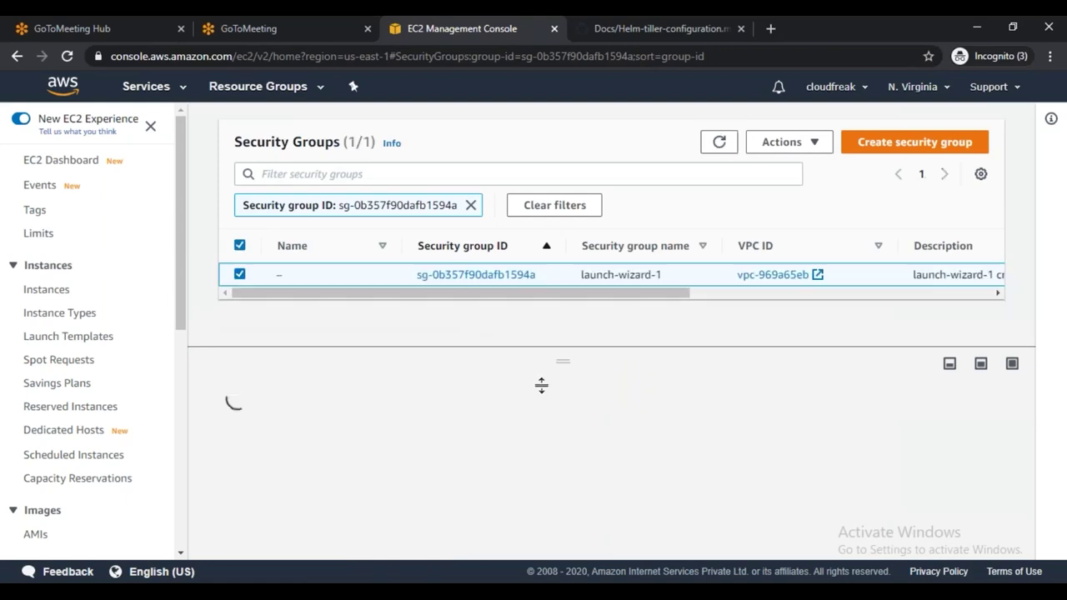
pyautogui.scroll(-1, 741, 410)
pyautogui.scroll(-1, 741, 409)
pyautogui.scroll(2, 659, 412)
pyautogui.click(340, 425)
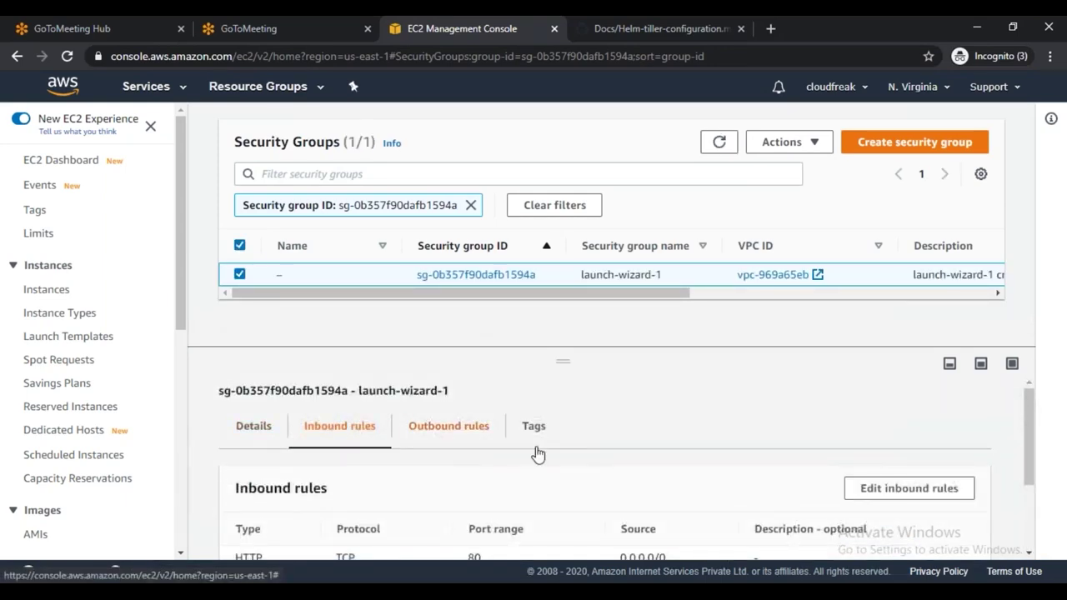
pyautogui.scroll(-2, 537, 454)
pyautogui.scroll(2, 424, 466)
pyautogui.scroll(-1, 423, 467)
pyautogui.scroll(1, 436, 472)
# Add an All traffic inbound rule from 0.0.0.0/0 and save the rules
pyautogui.click(939, 493)
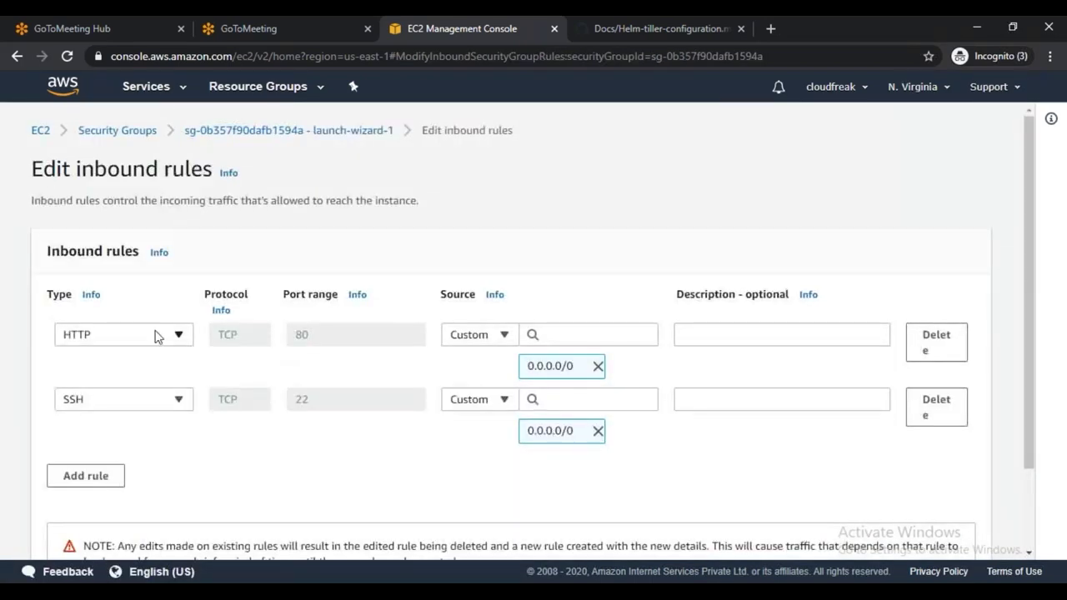
pyautogui.click(103, 477)
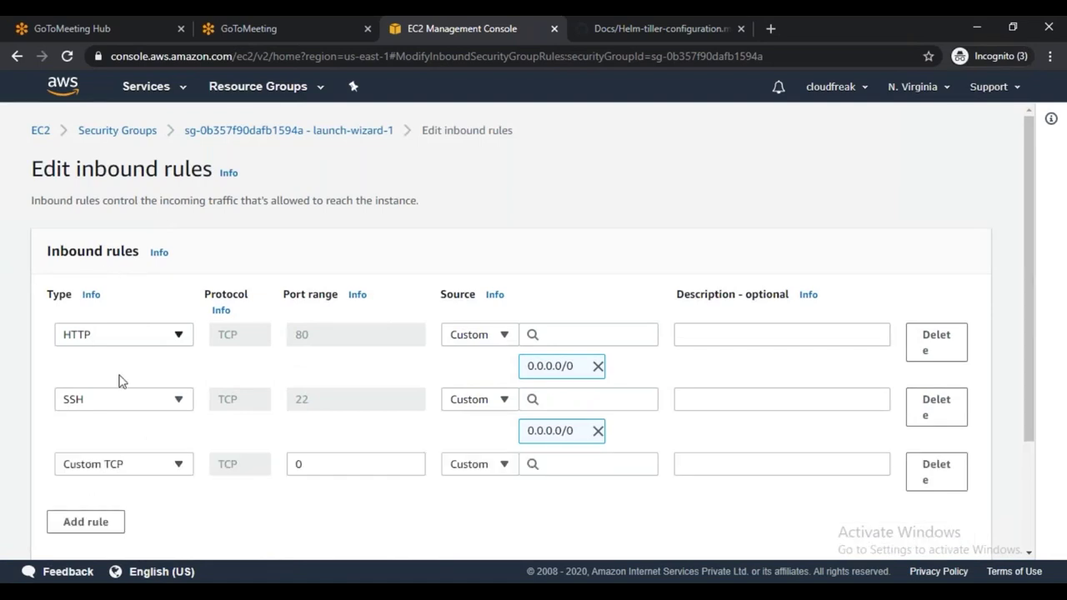
pyautogui.click(145, 463)
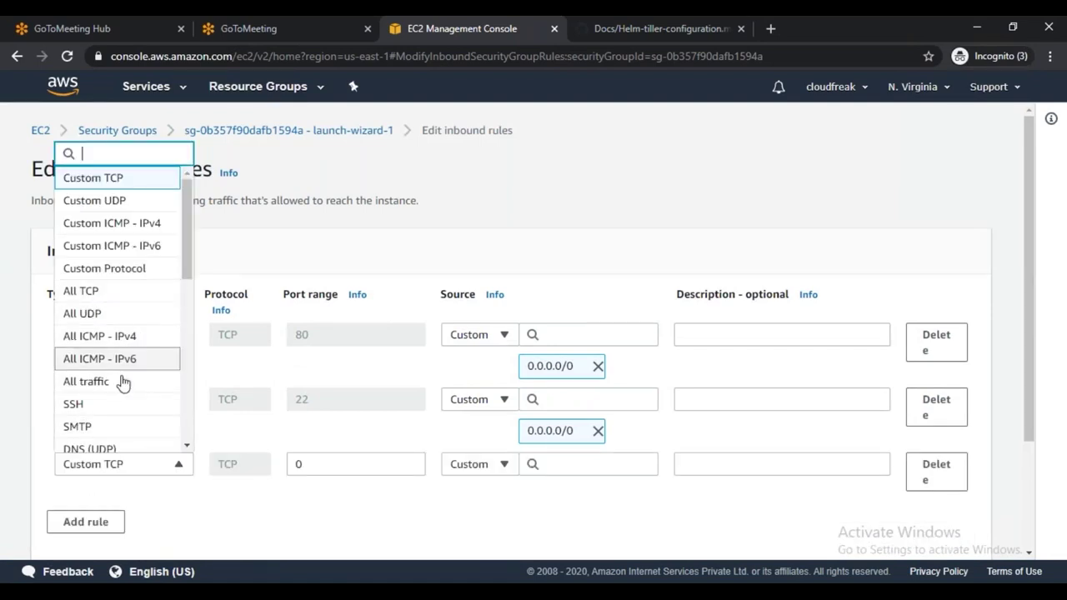
pyautogui.click(86, 381)
pyautogui.click(563, 468)
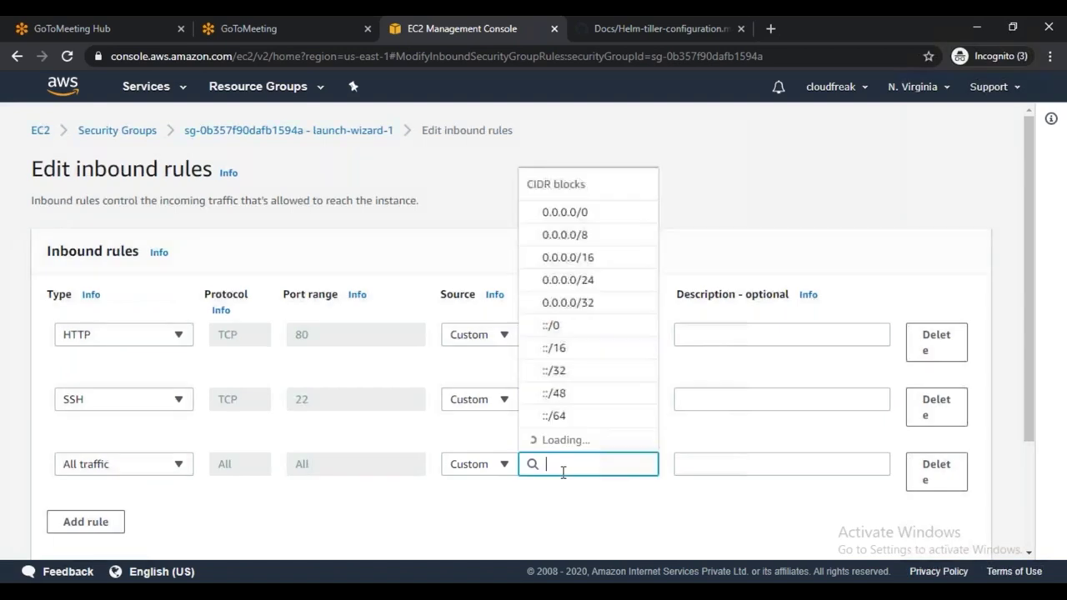
pyautogui.click(601, 187)
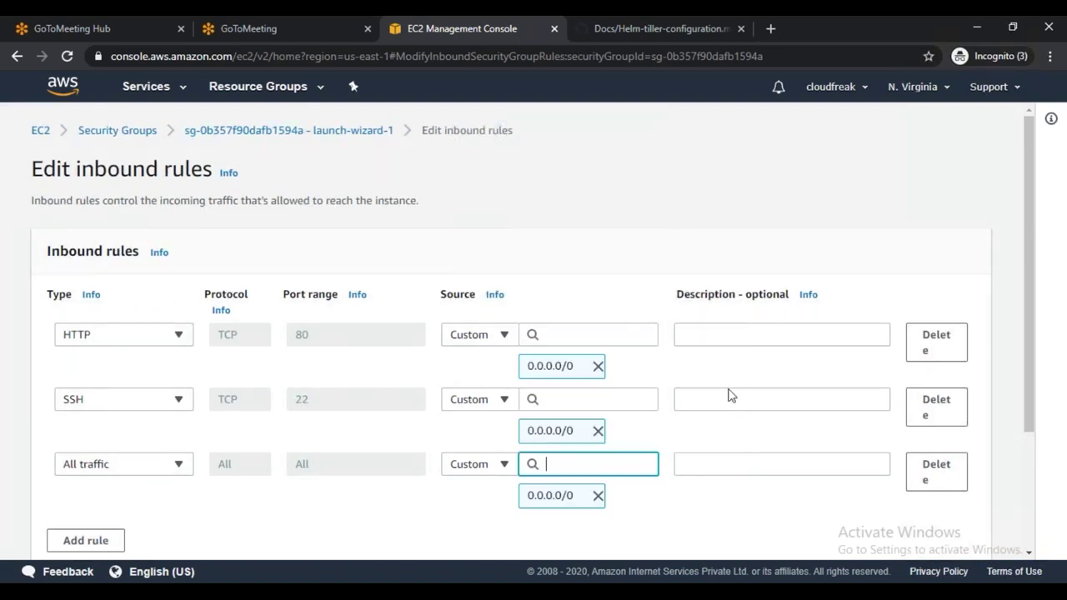
pyautogui.scroll(-3, 762, 428)
pyautogui.click(965, 538)
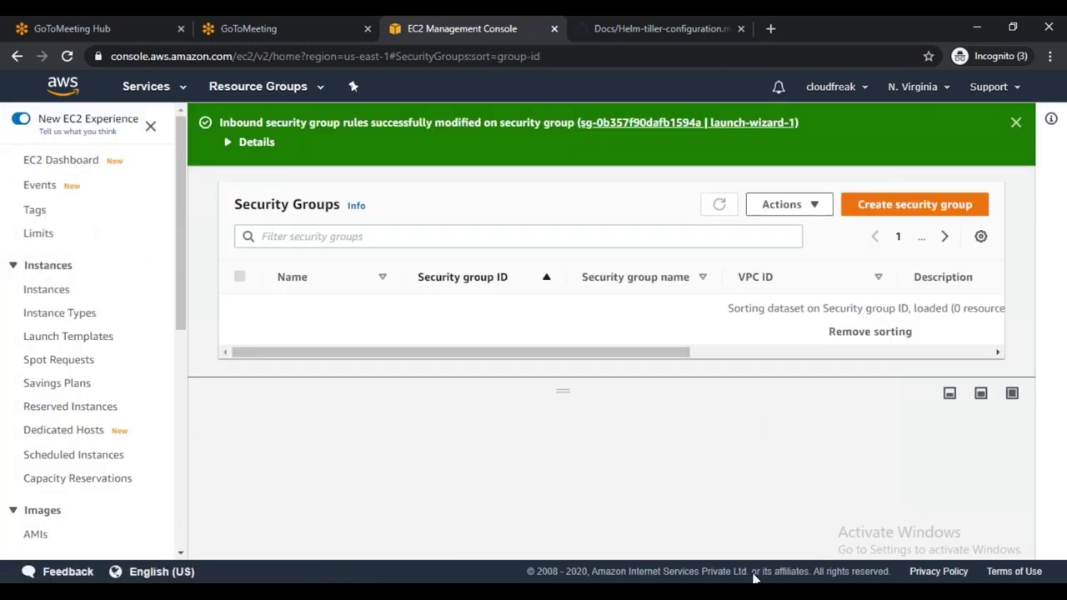
pyautogui.hotkey('alt', 'Tab')
# Rerun helm init, which fails again, and list the home folder with ls -ltra
pyautogui.press('Up')
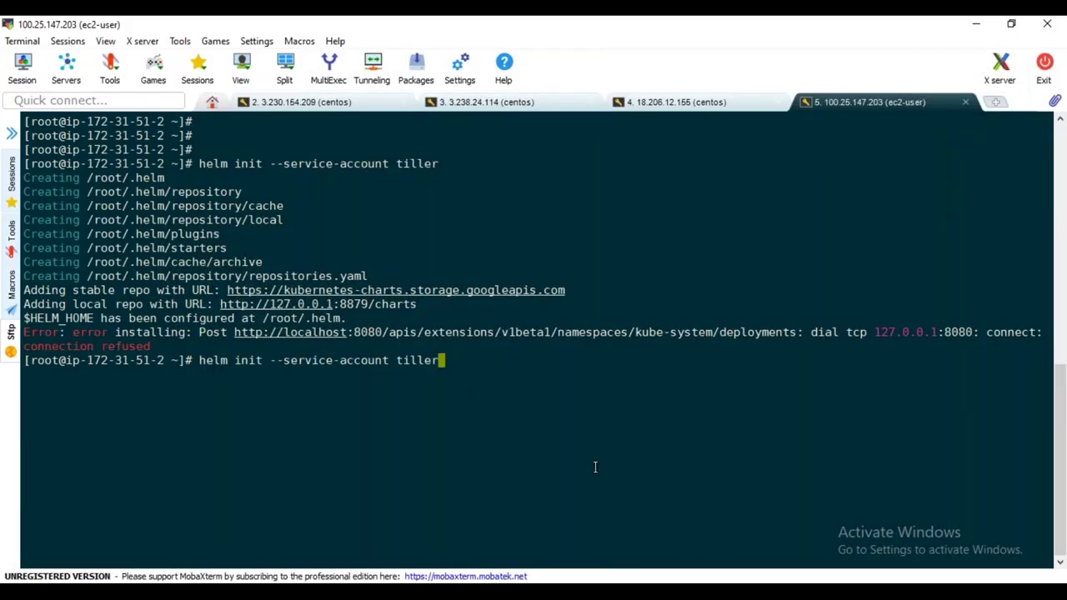
pyautogui.press('Return')
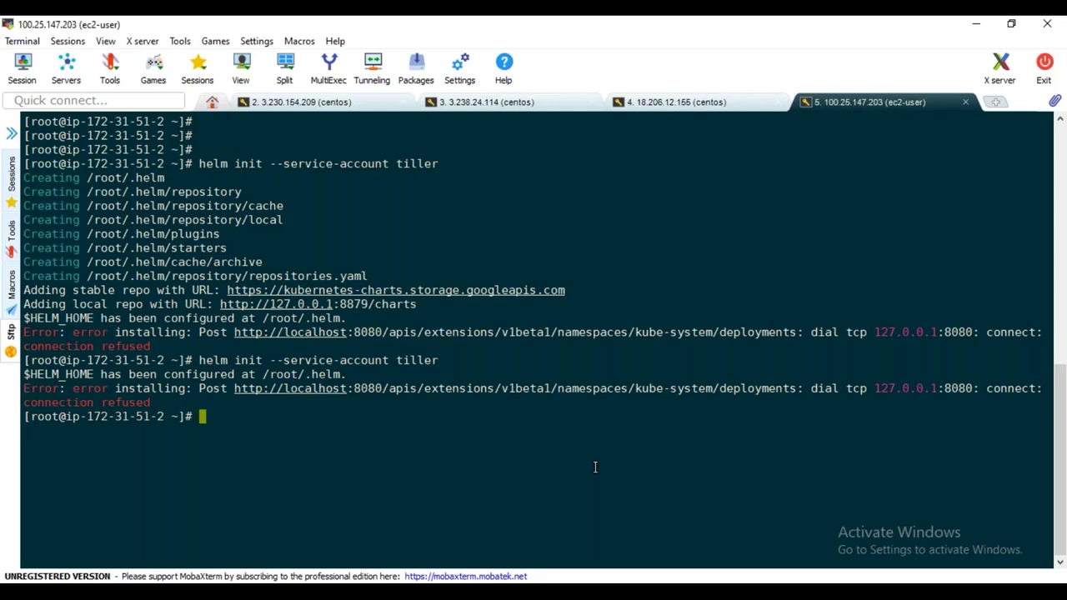
pyautogui.write('ls -ltra')
pyautogui.press('Return')
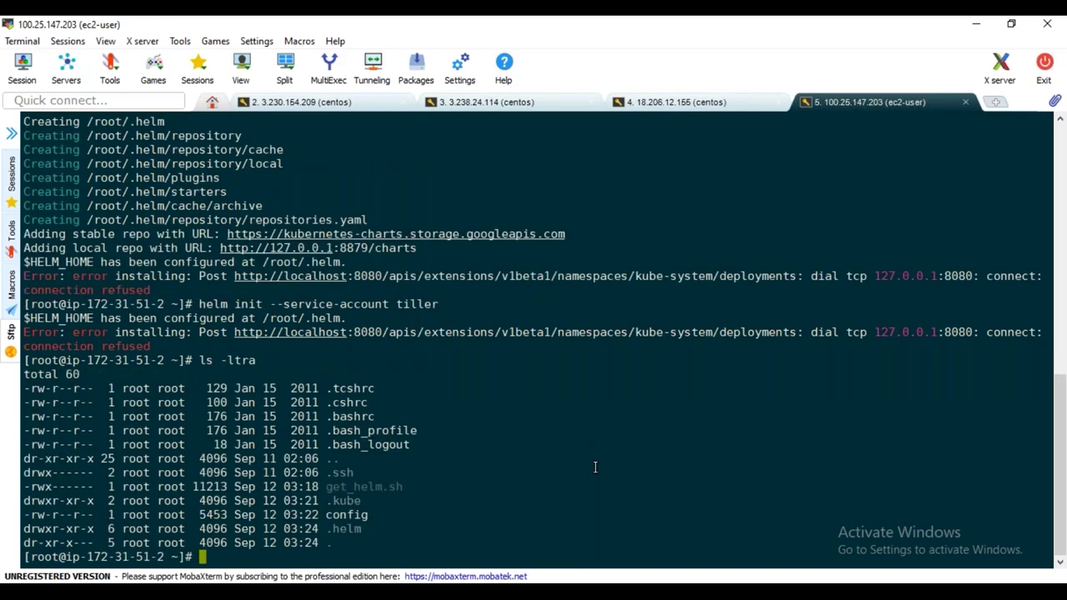
# List the .kube folder, finding it empty while config sits in /root
pyautogui.write('cd .ku')
pyautogui.press('Tab')
pyautogui.press('Return')
pyautogui.write('ls -ltr')
pyautogui.press('Return')
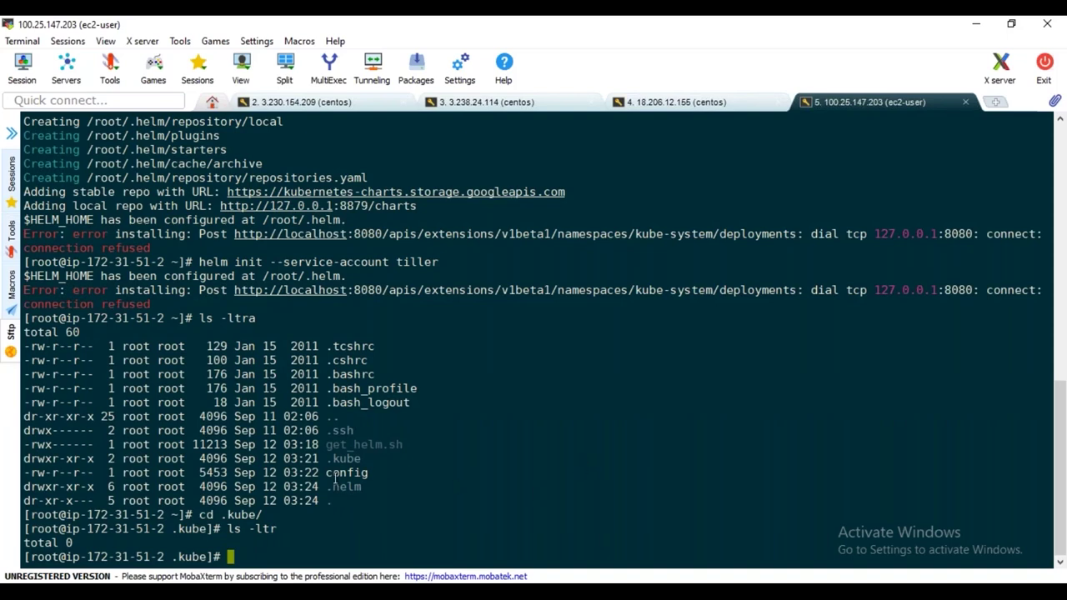
pyautogui.doubleClick(348, 473)
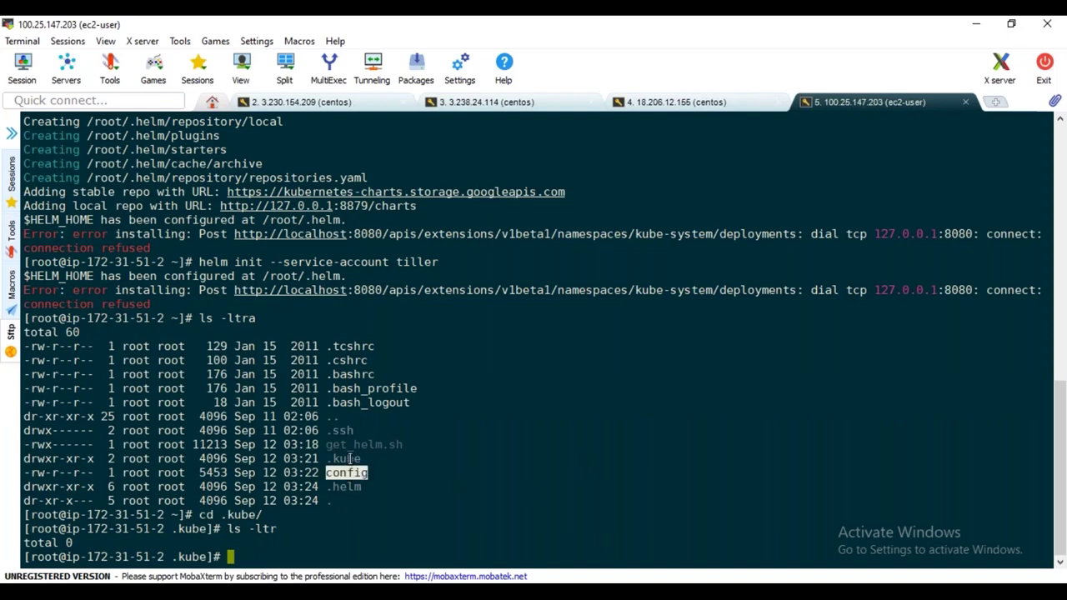
pyautogui.doubleClick(348, 458)
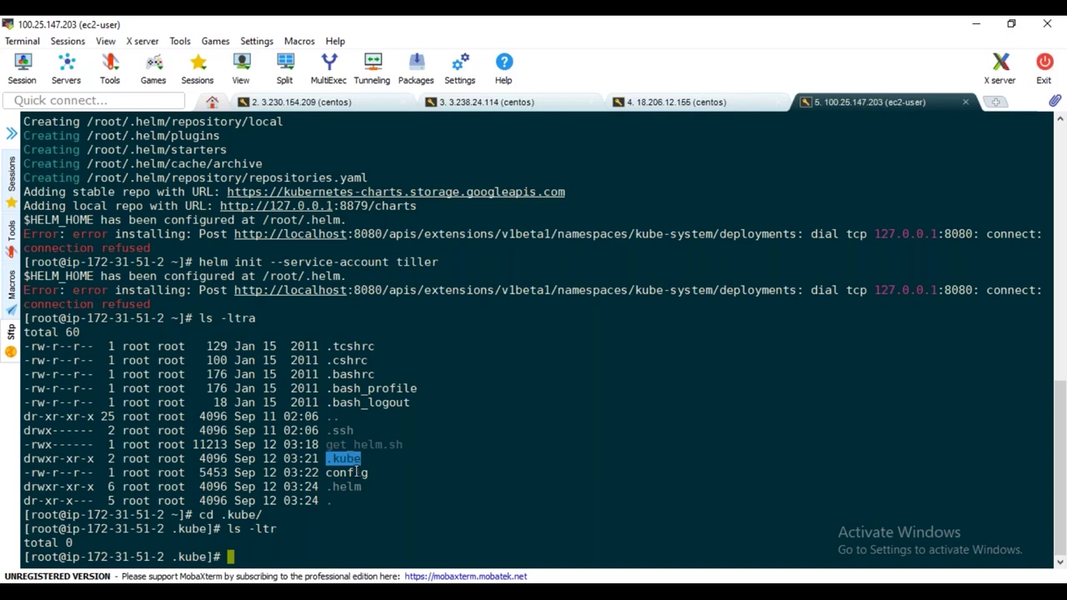
pyautogui.doubleClick(348, 459)
pyautogui.doubleClick(350, 473)
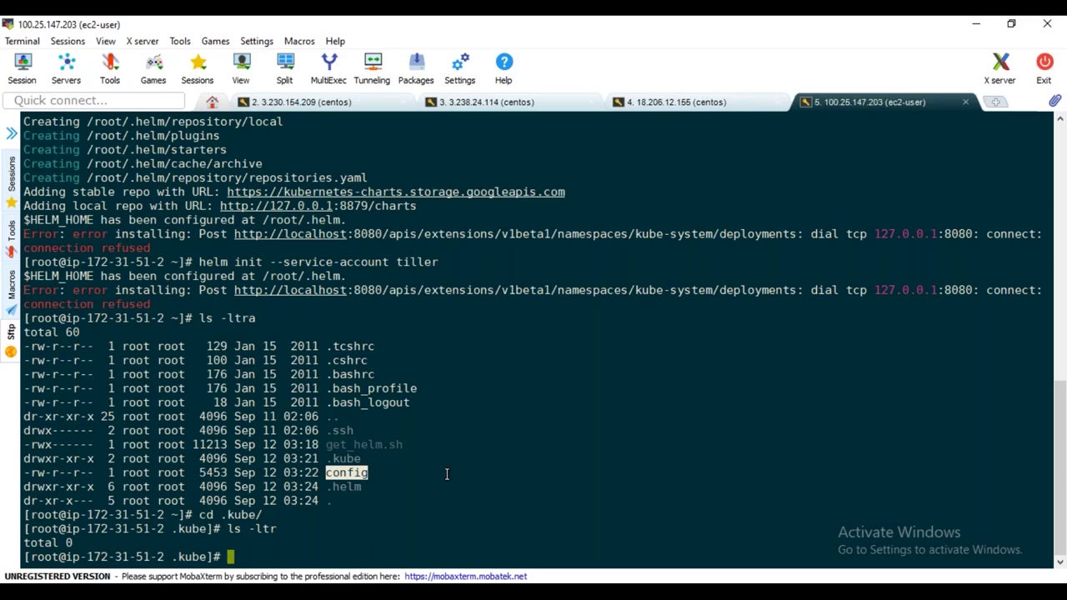
# Move the config file from the home folder into .kube and confirm it now sits there
pyautogui.write('cd')
pyautogui.press('Return')
pyautogui.write('ls -ltra')
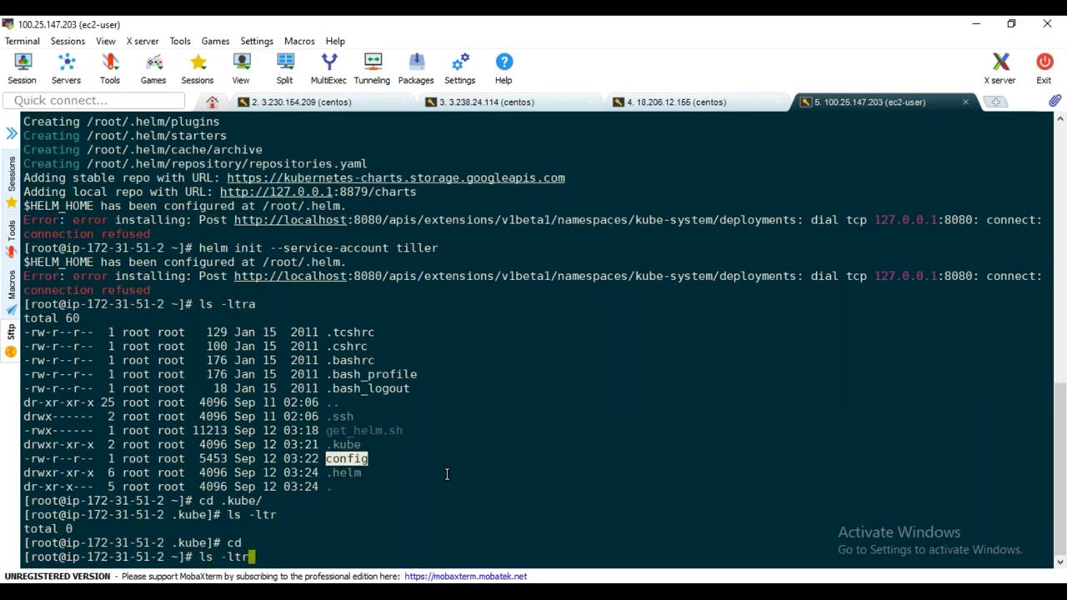
pyautogui.press('Return')
pyautogui.write('mv ')
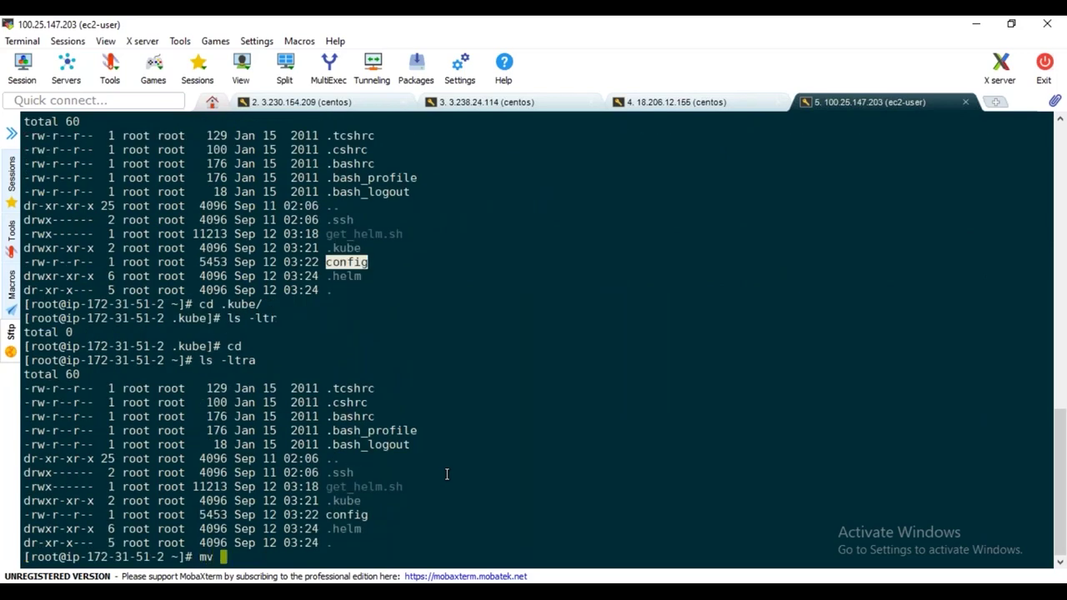
pyautogui.write('config .kube/')
pyautogui.press('Return')
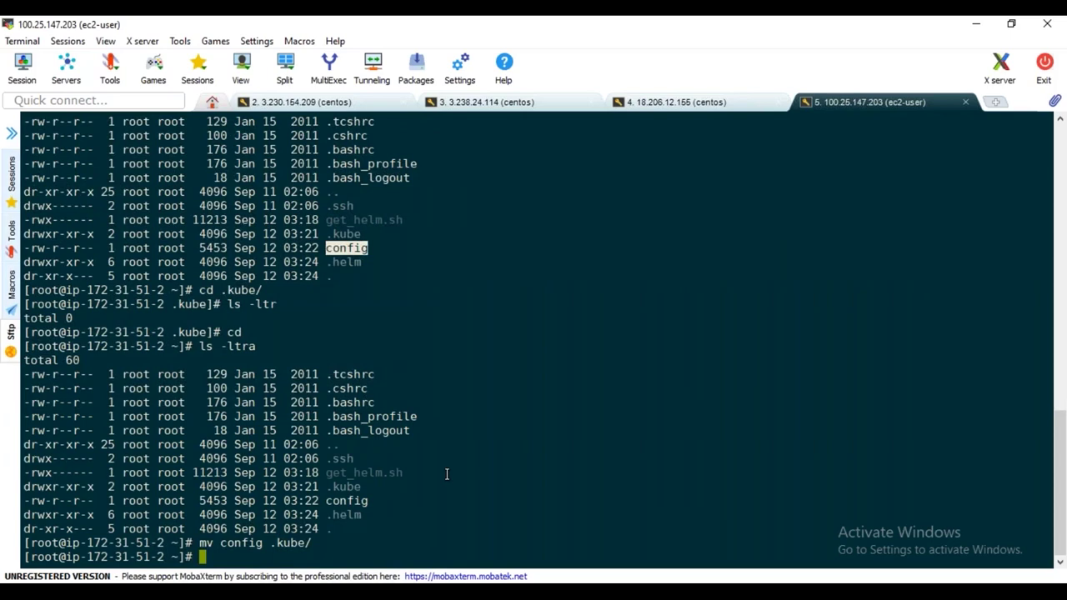
pyautogui.write('cd .kube/')
pyautogui.press('Return')
pyautogui.write('ls -ltr')
pyautogui.press('Return')
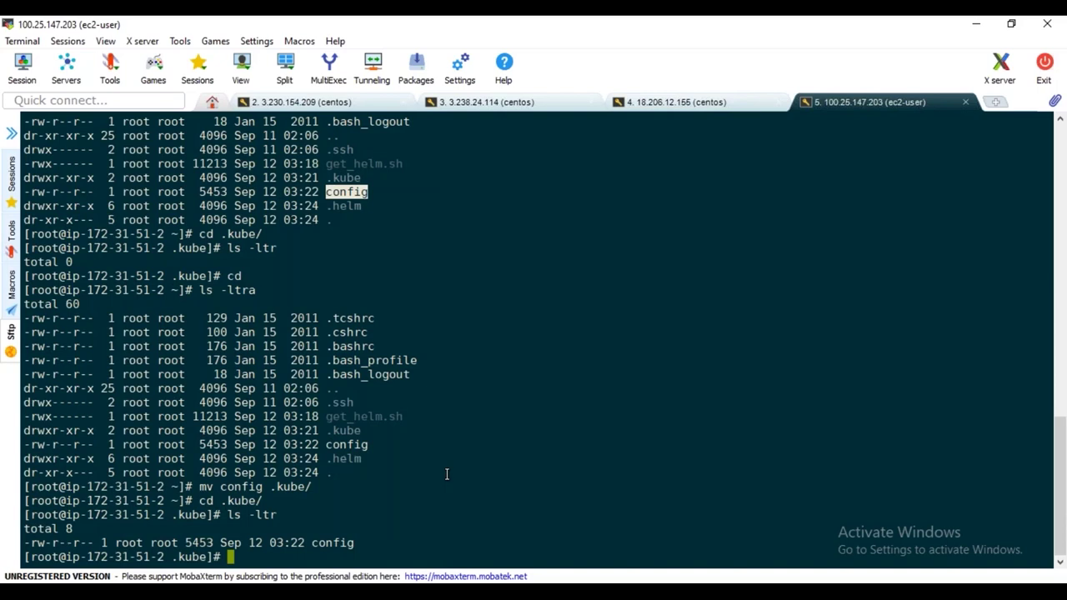
# Rerun helm init --service-account tiller from history, then check the helm version output
pyautogui.press('Up')
pyautogui.press('Up')
pyautogui.press('Up')
pyautogui.press('Down')
pyautogui.press('Down')
pyautogui.press('Down')
pyautogui.write('cd')
pyautogui.press('Up')
pyautogui.press('Up')
pyautogui.press('Down')
pyautogui.press('Up')
pyautogui.press('Up')
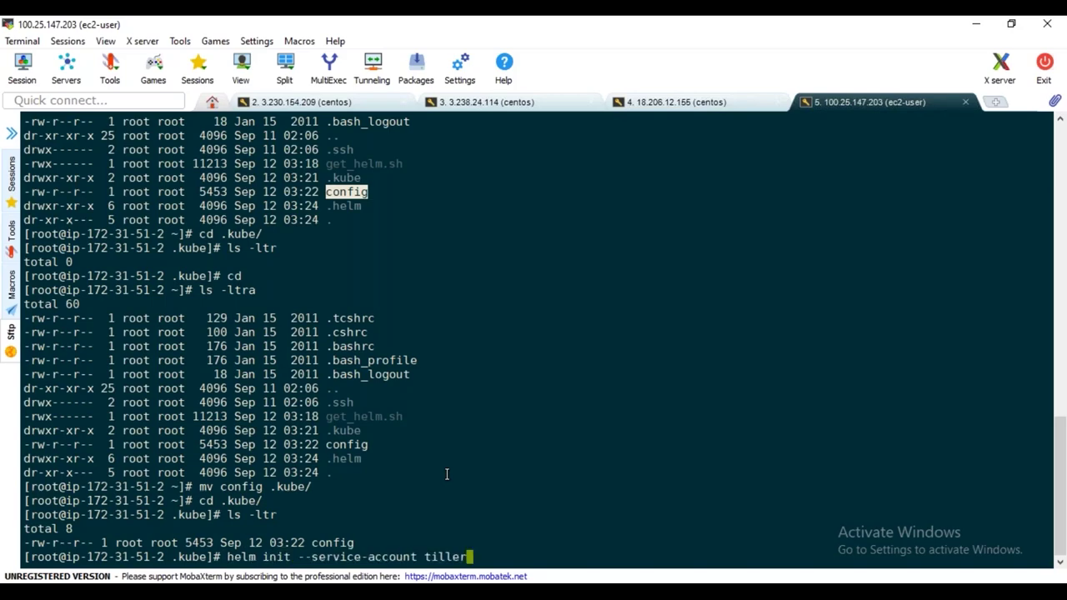
pyautogui.press('Return')
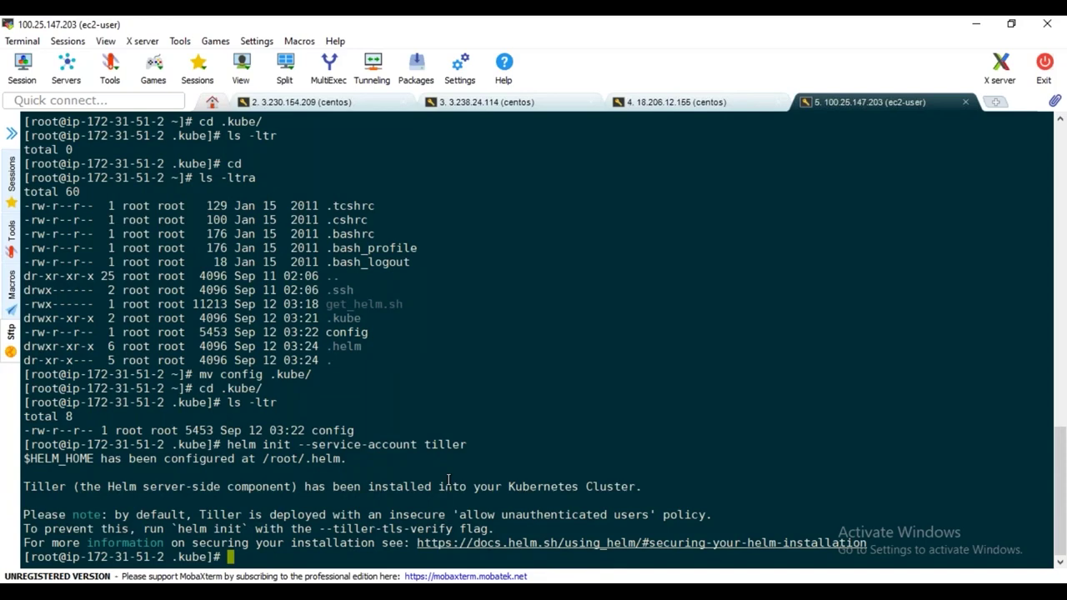
pyautogui.write('helm version')
pyautogui.press('Return')
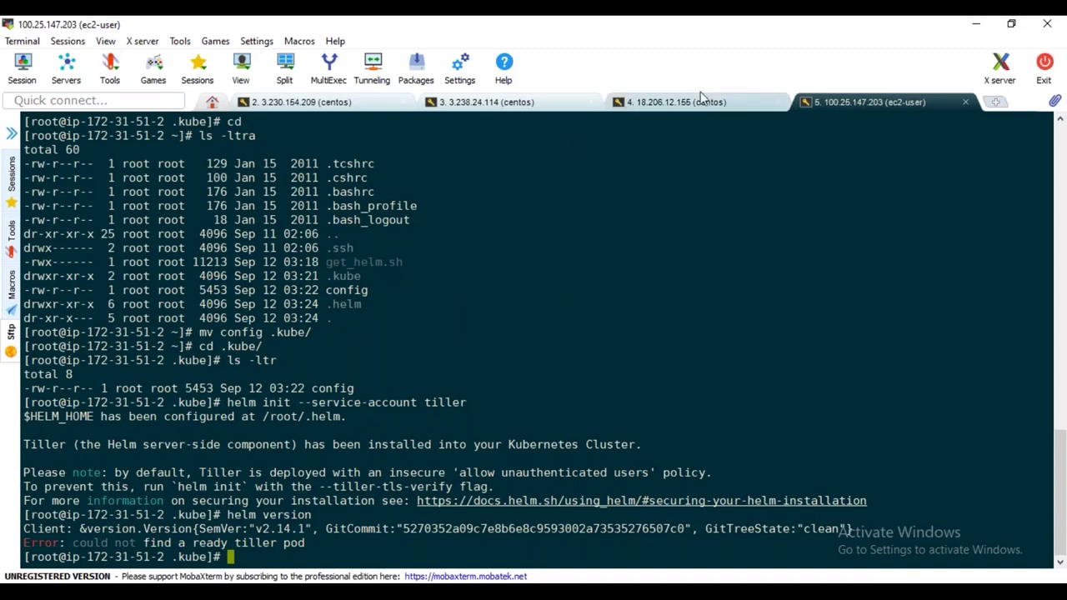
# On the 3.230.154.209 master session, relist kube-system pods to spot the new tiller-deploy pod
pyautogui.click(311, 104)
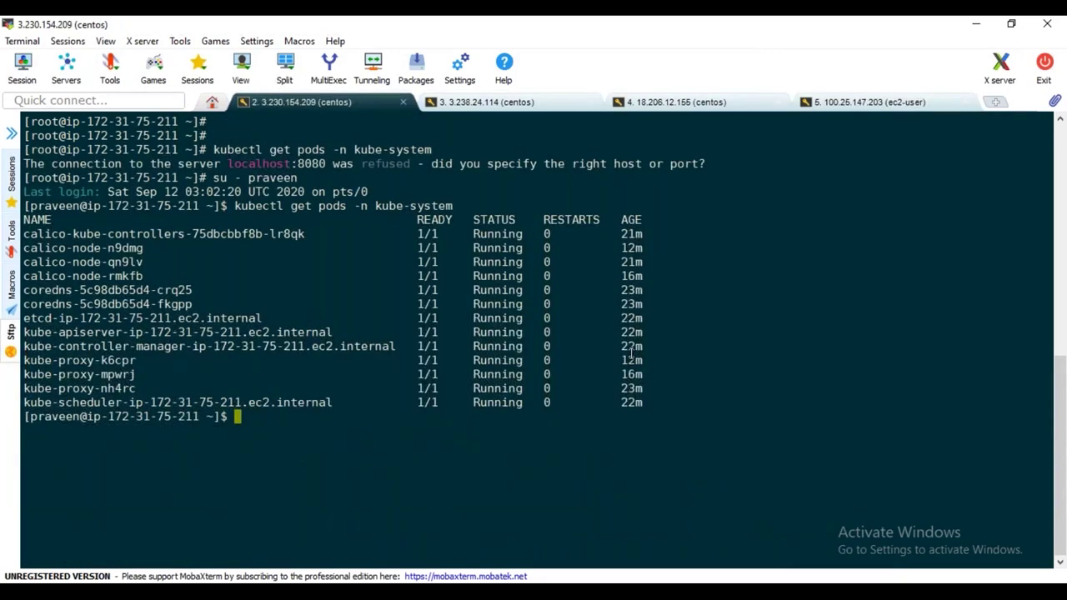
pyautogui.press('Up')
pyautogui.press('Return')
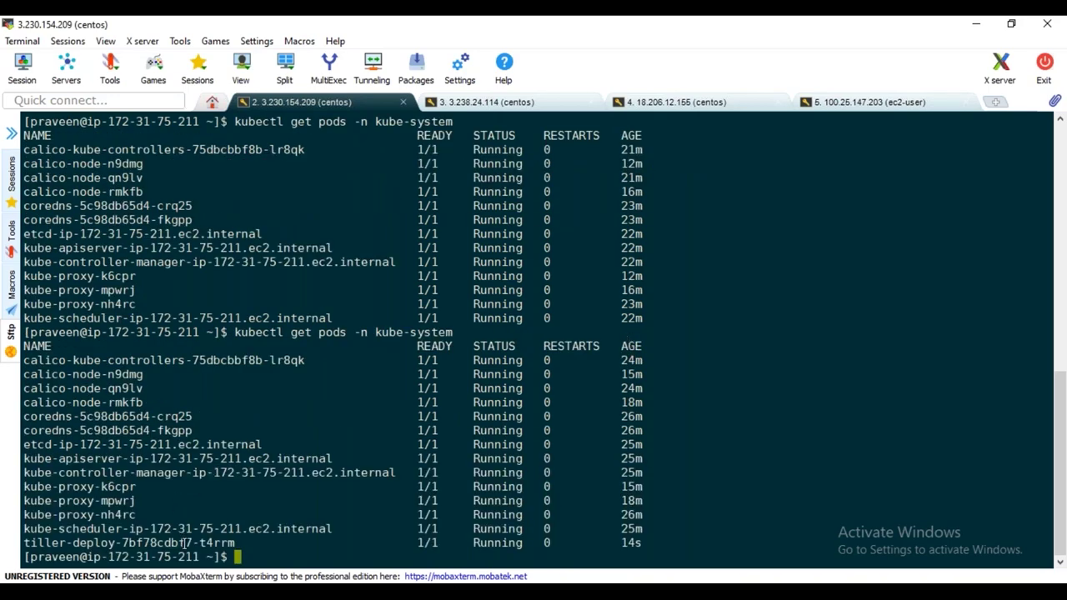
pyautogui.doubleClick(182, 542)
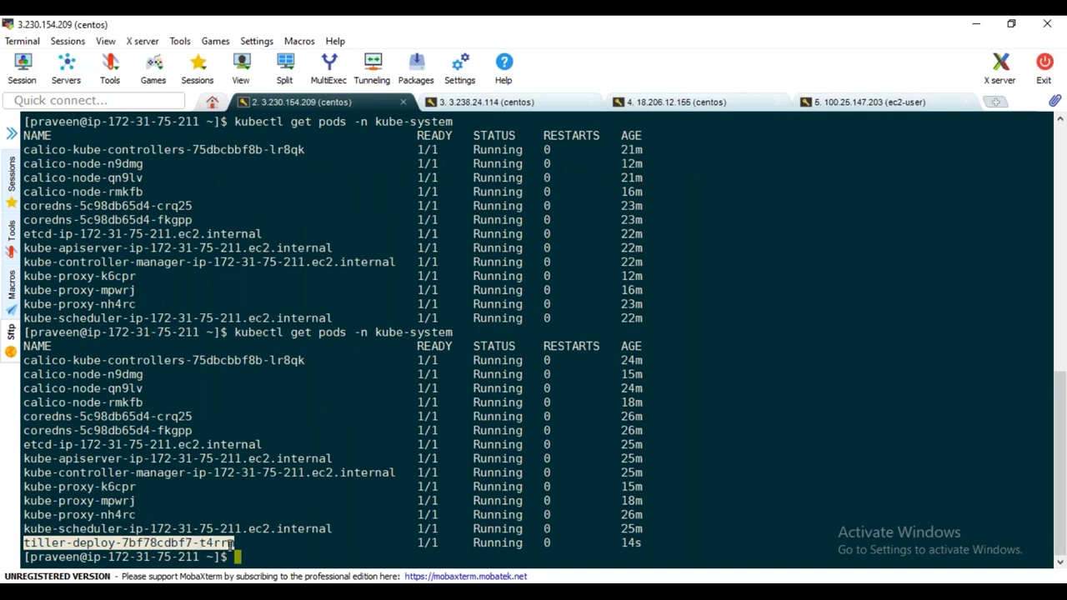
# Confirm the tiller-deploy deployment runs 1/1 in kube-system, relist pods, and return to the fifth server
pyautogui.write('kubectl get deplo')
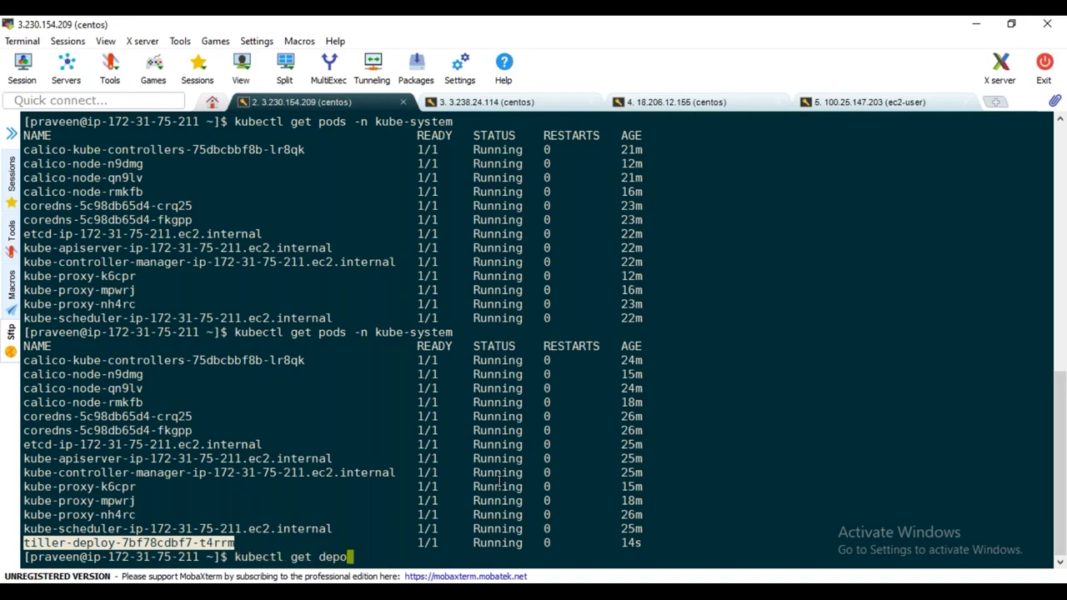
pyautogui.write('yment -n kube-system')
pyautogui.press('Return')
pyautogui.doubleClick(100, 542)
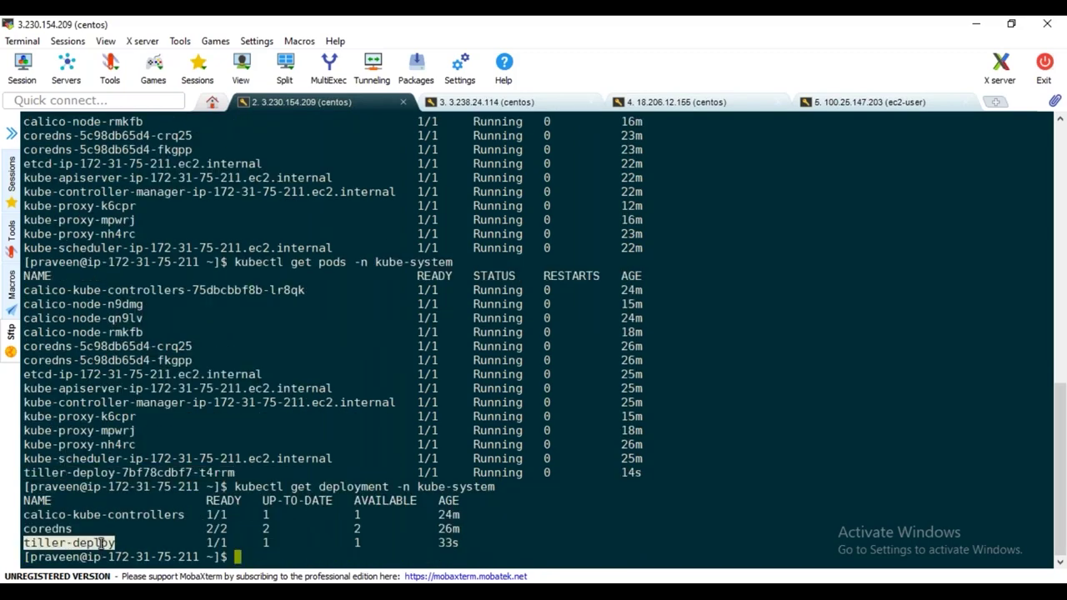
pyautogui.click(450, 543)
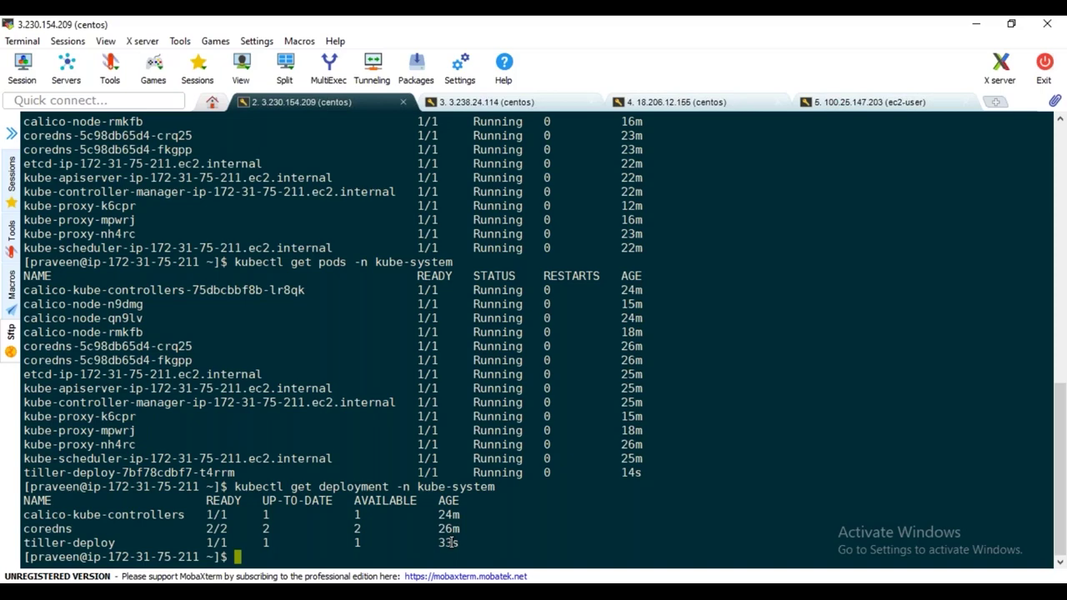
pyautogui.doubleClick(129, 472)
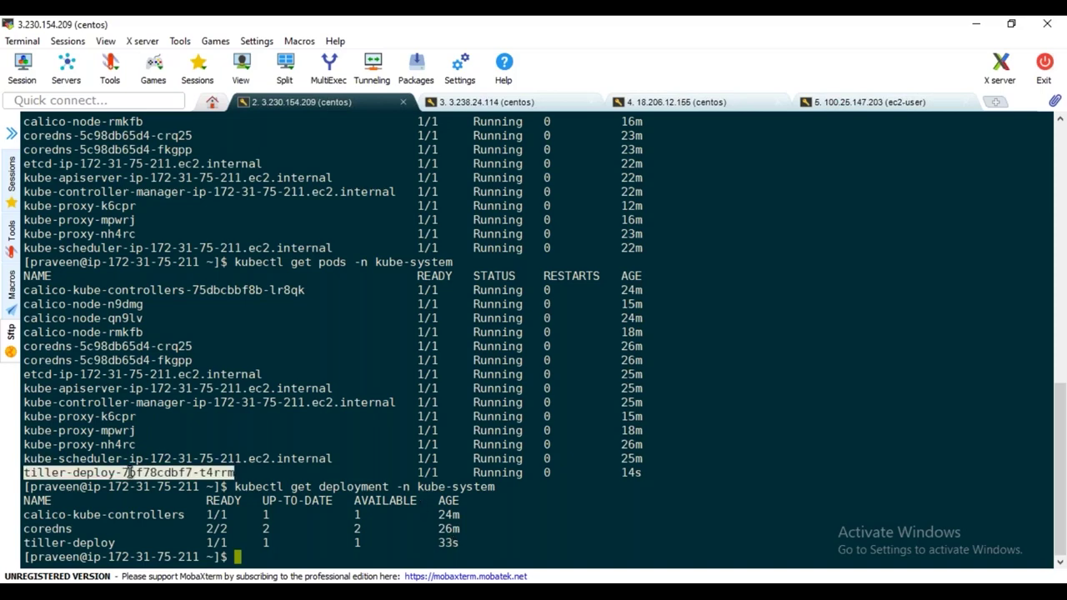
pyautogui.click(699, 367)
pyautogui.press('Up')
pyautogui.press('Up')
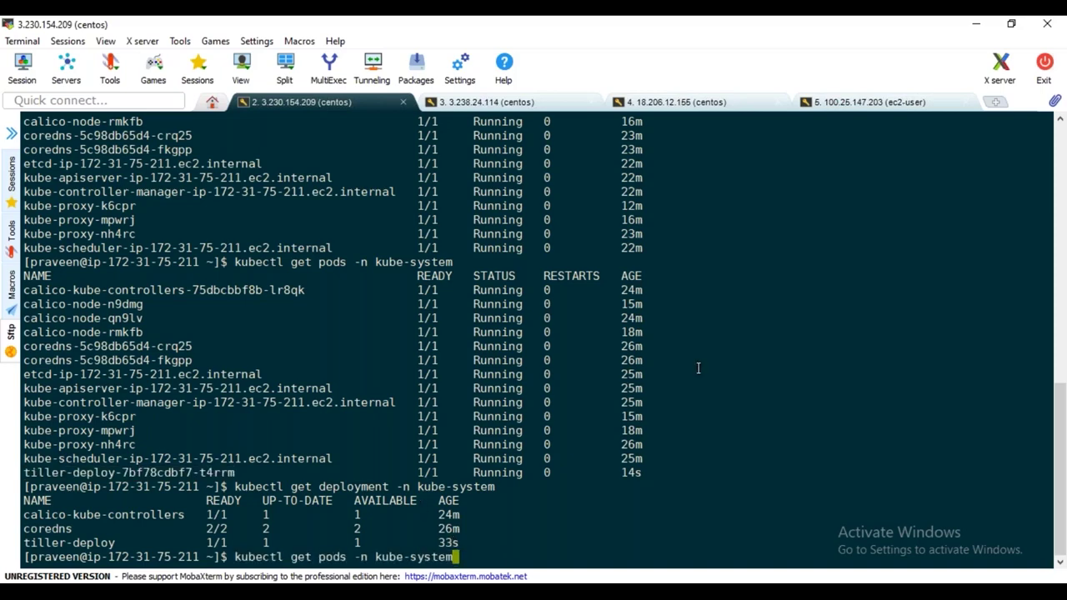
pyautogui.press('Return')
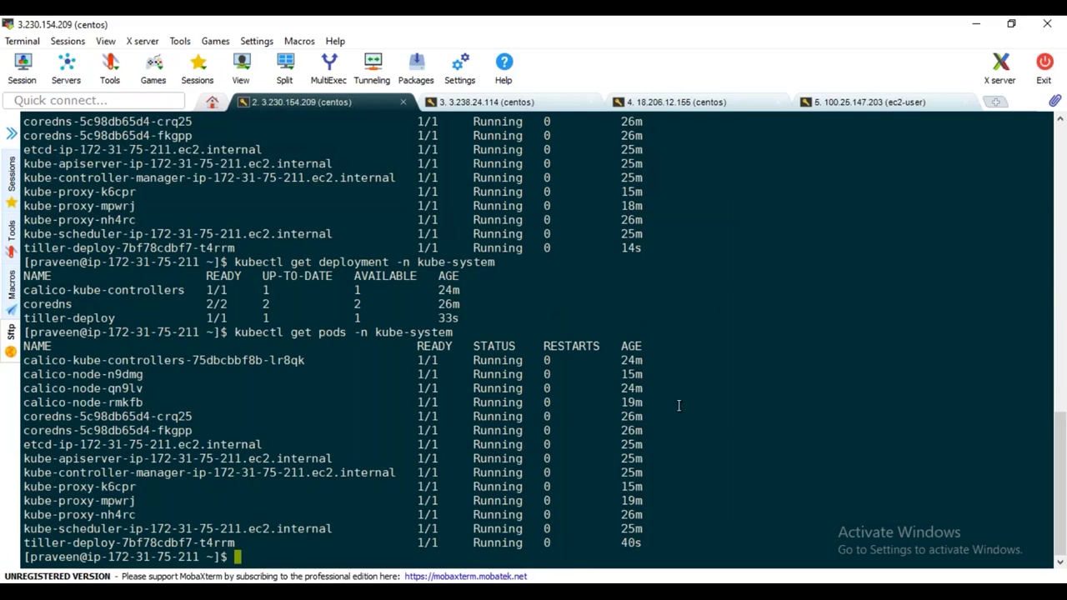
pyautogui.click(875, 102)
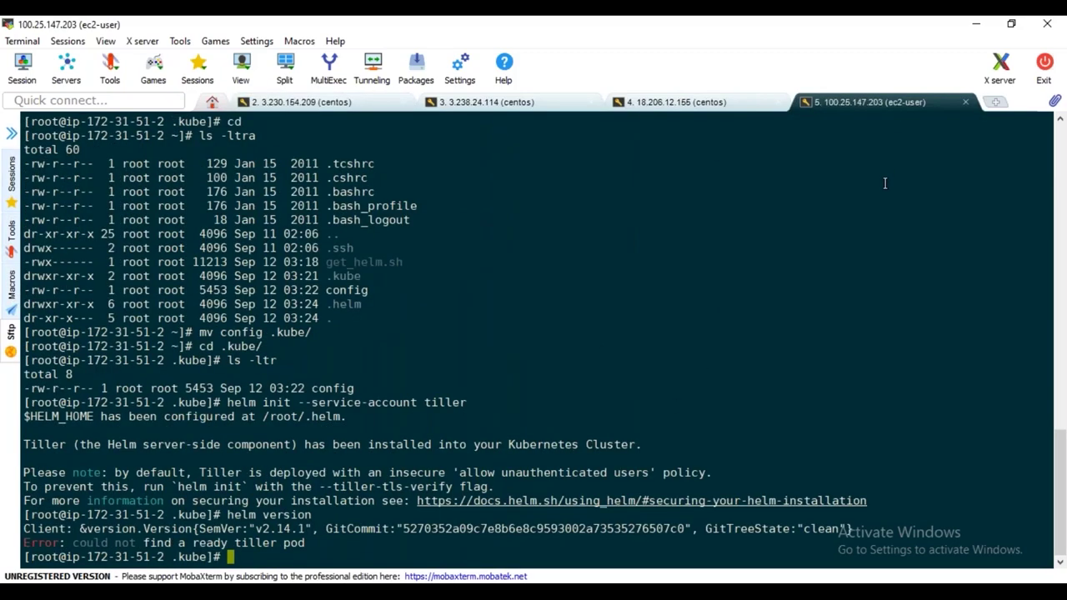
# Rerun helm version and highlight the Server line showing v2.14.1 alongside the Client, then go to Paint
pyautogui.press('Up')
pyautogui.press('Return')
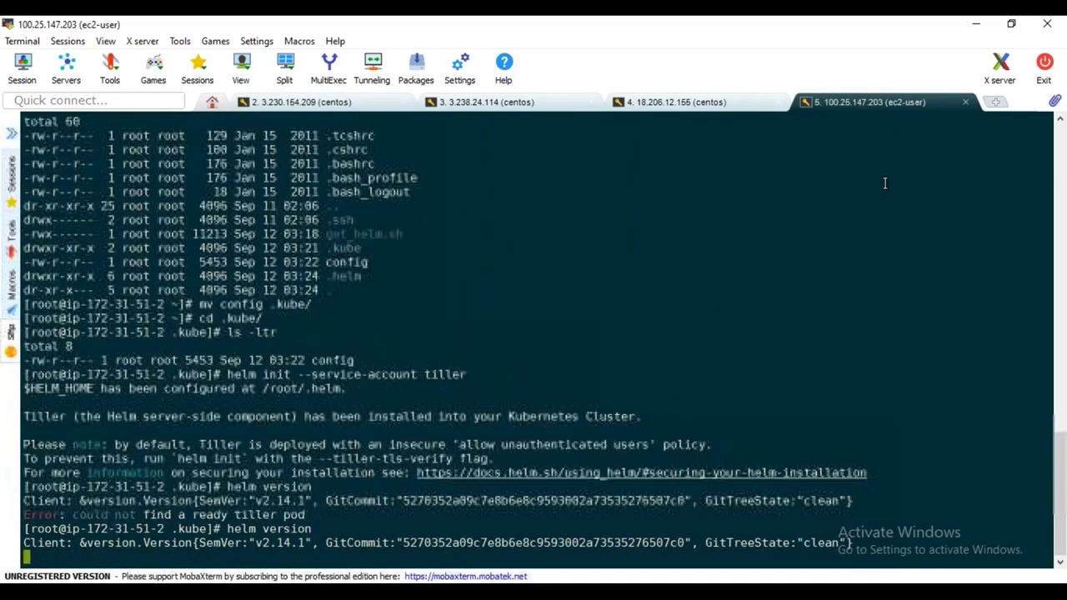
pyautogui.moveTo(25, 542); pyautogui.dragTo(351, 545)
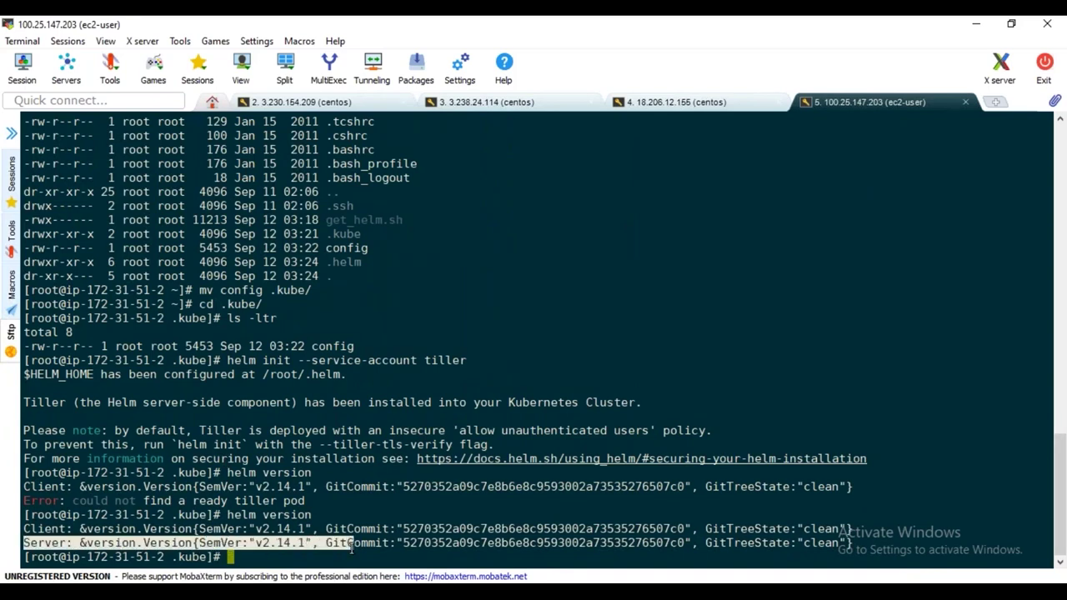
pyautogui.moveTo(351, 546); pyautogui.dragTo(676, 544)
pyautogui.click(263, 541)
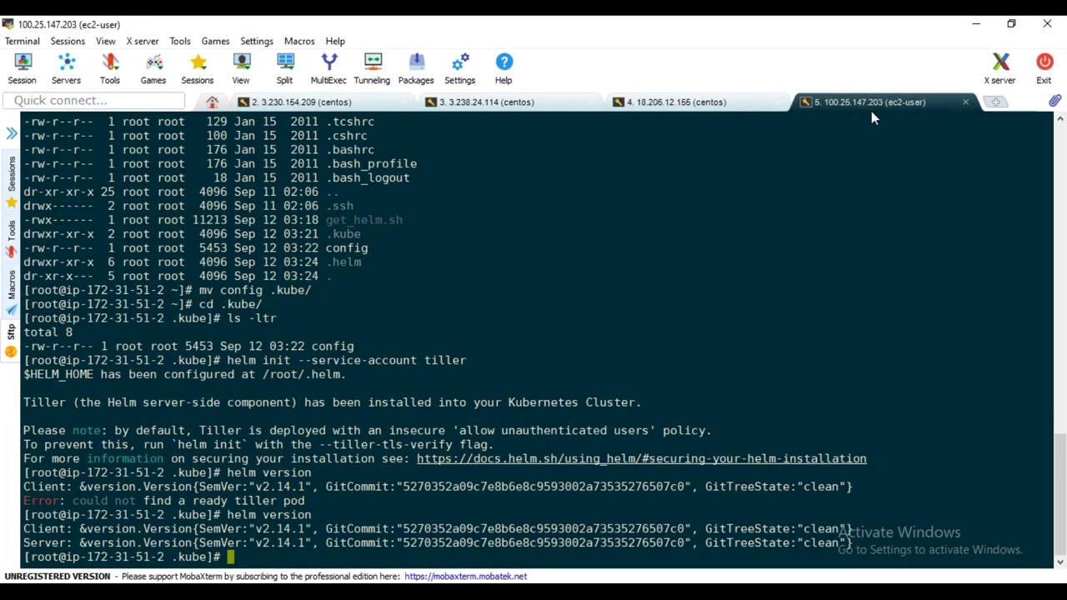
pyautogui.hotkey('alt', 'Tab')
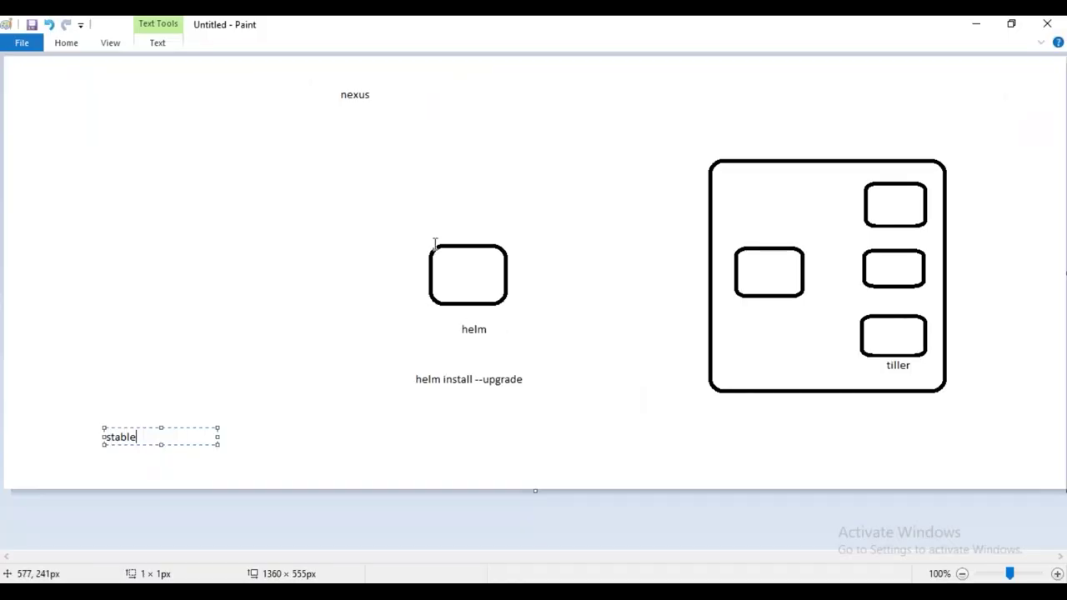
# Add the label 'linux' just above the helm box
pyautogui.click(446, 232)
pyautogui.write('linux')
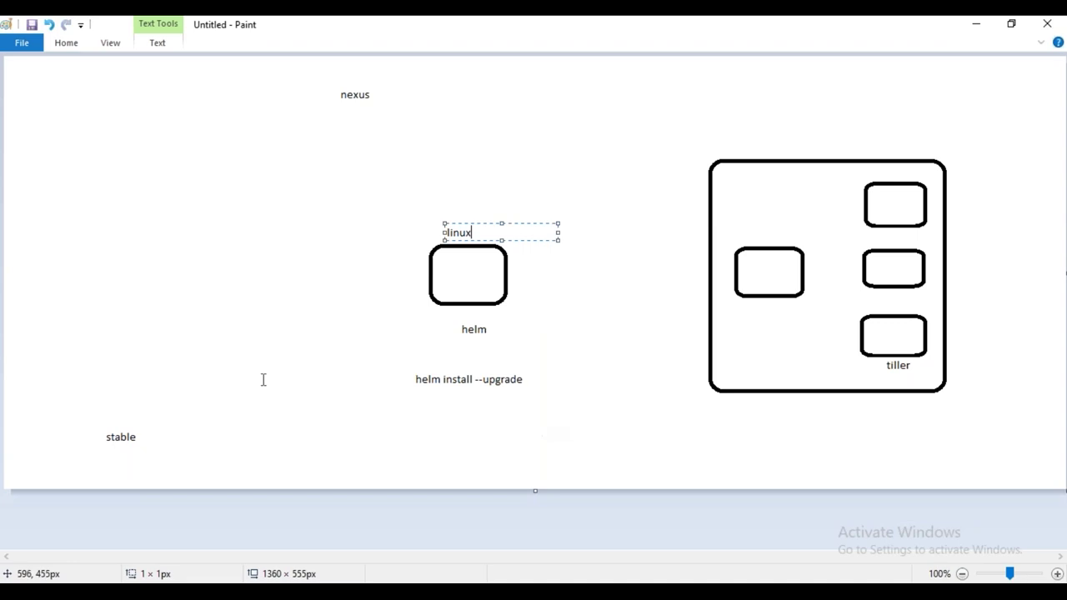
# Type a 'Prometheus' label at the upper left of the canvas
pyautogui.click(72, 137)
pyautogui.write('Prometheus')
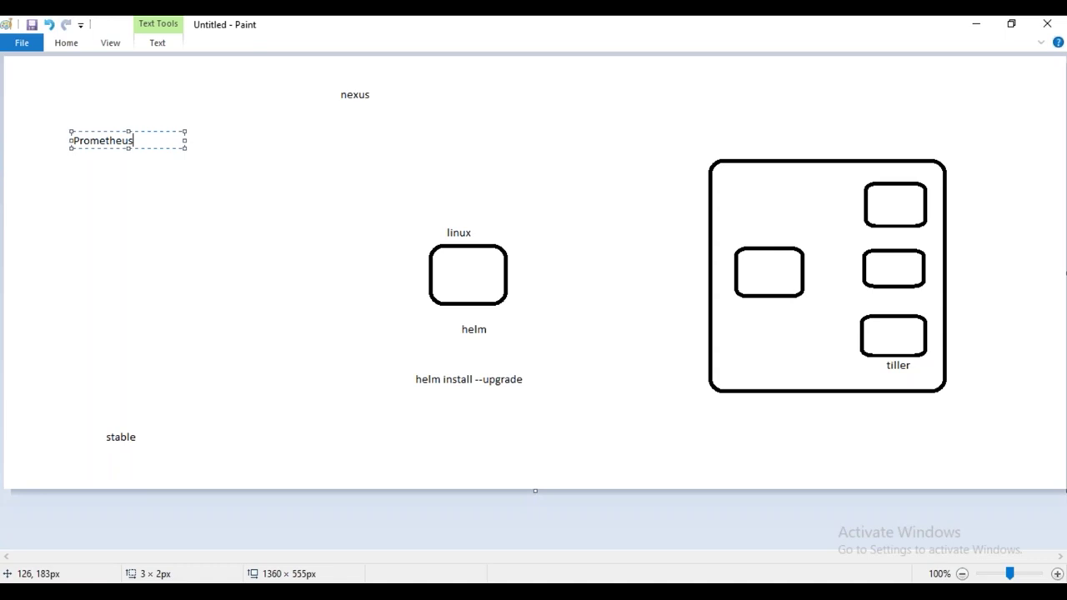
# Draw three small rounded boxes under Prometheus and a large rounded box above stable with an inner box
pyautogui.click(67, 42)
pyautogui.click(360, 66)
pyautogui.moveTo(179, 196)
pyautogui.mouseDown()
pyautogui.moveTo(211, 222)
pyautogui.moveTo(293, 218)
pyautogui.mouseUp()
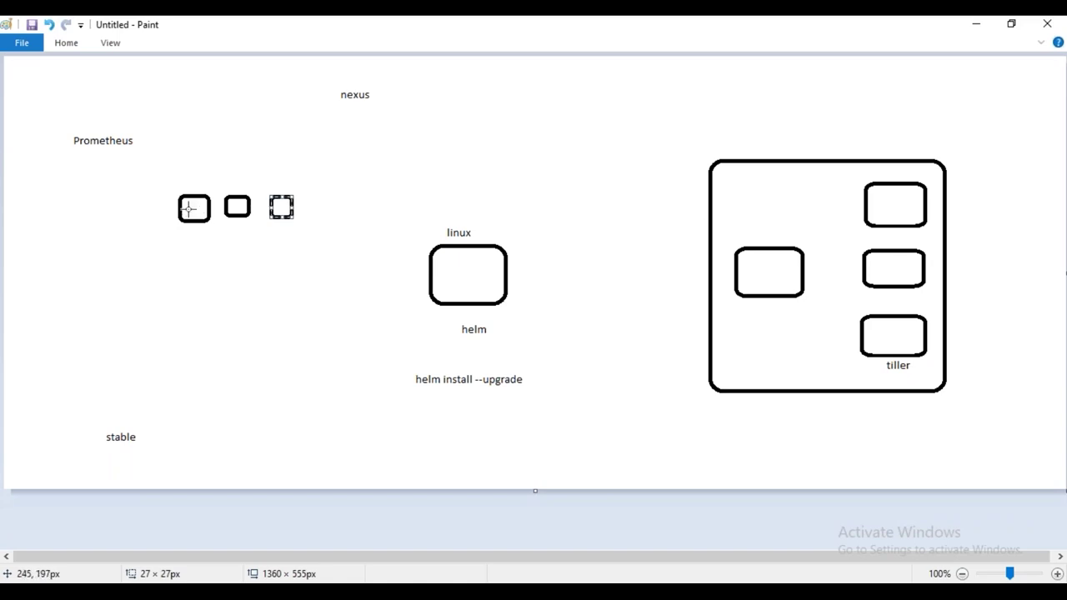
pyautogui.click(95, 315)
pyautogui.moveTo(87, 313); pyautogui.dragTo(313, 414)
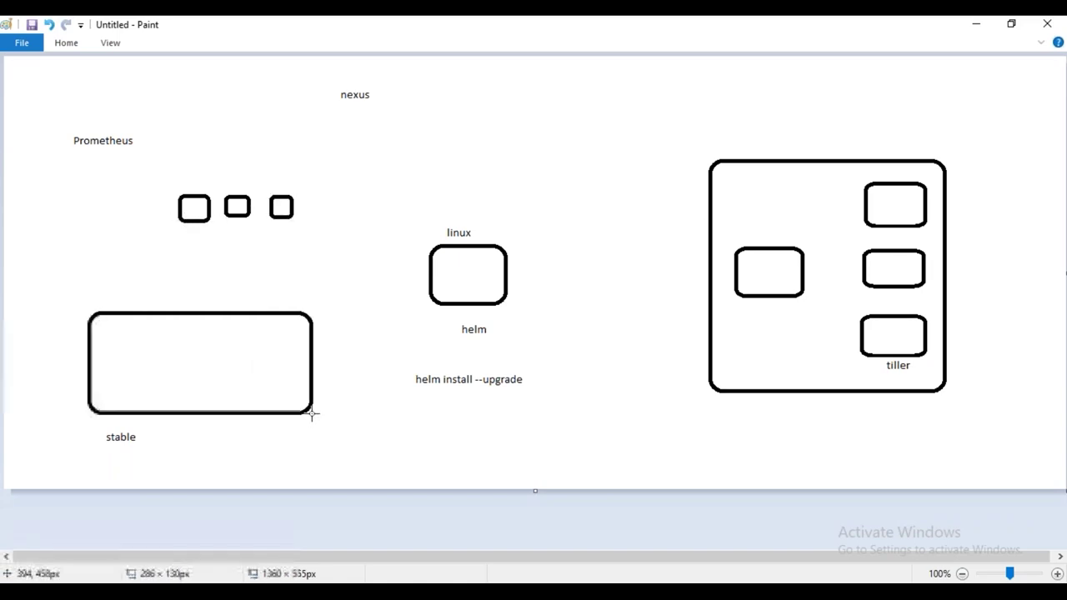
pyautogui.moveTo(98, 321)
pyautogui.mouseDown()
pyautogui.moveTo(129, 342)
pyautogui.moveTo(207, 335)
pyautogui.mouseUp()
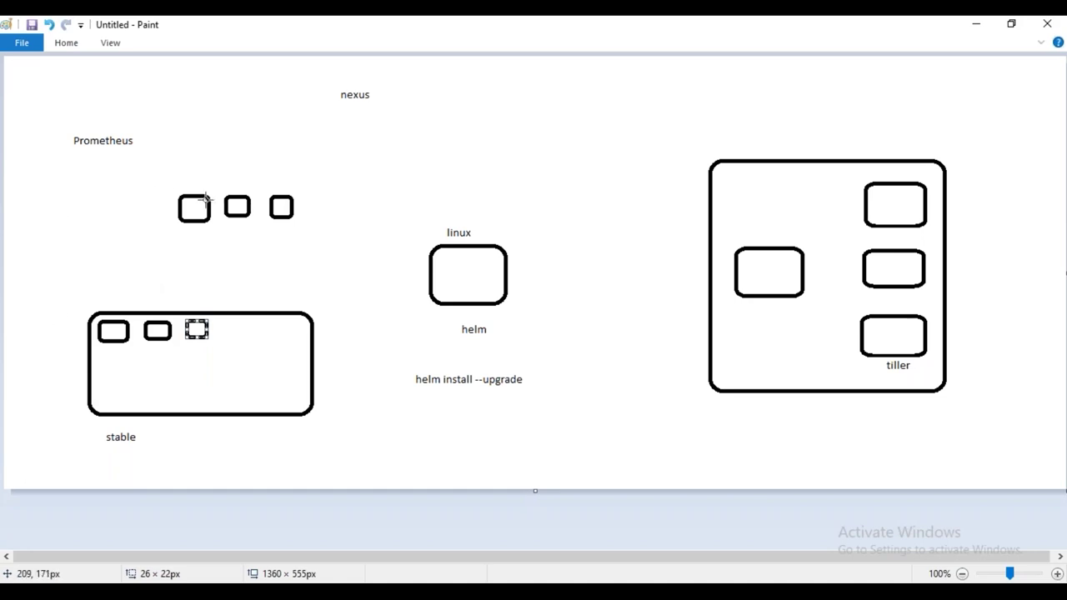
# Draw a tiny rounded box inside each of the top, middle and bottom tiller boxes
pyautogui.moveTo(895, 197); pyautogui.dragTo(908, 210)
pyautogui.moveTo(895, 261); pyautogui.dragTo(906, 270)
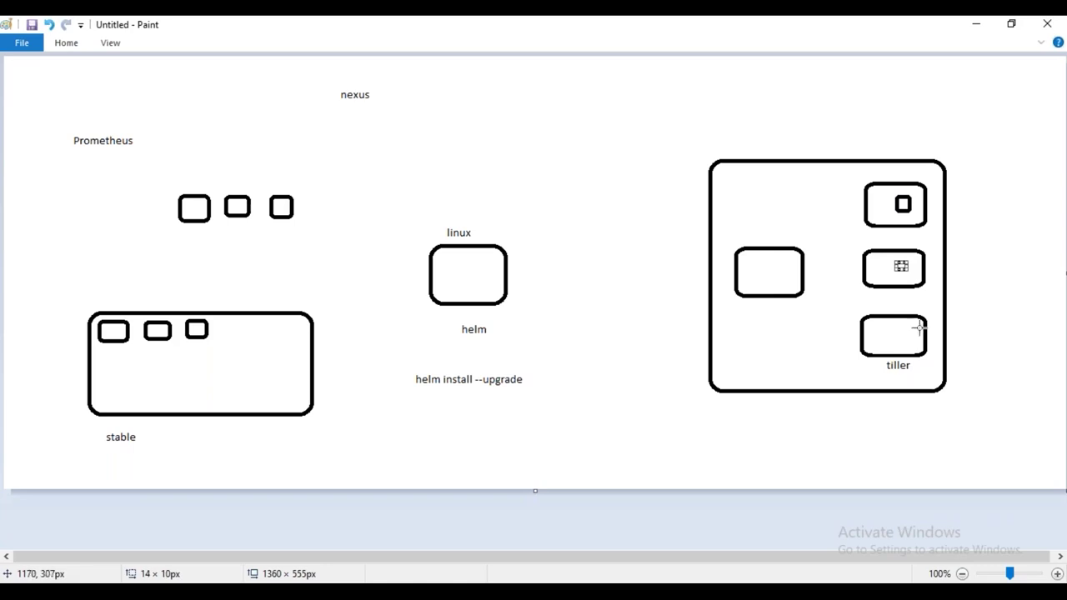
pyautogui.moveTo(898, 326); pyautogui.dragTo(907, 343)
# Write a three-line note 'prometheus server', 'alert manager', 'exporter' to the right of nexus
pyautogui.click(58, 46)
pyautogui.click(550, 105)
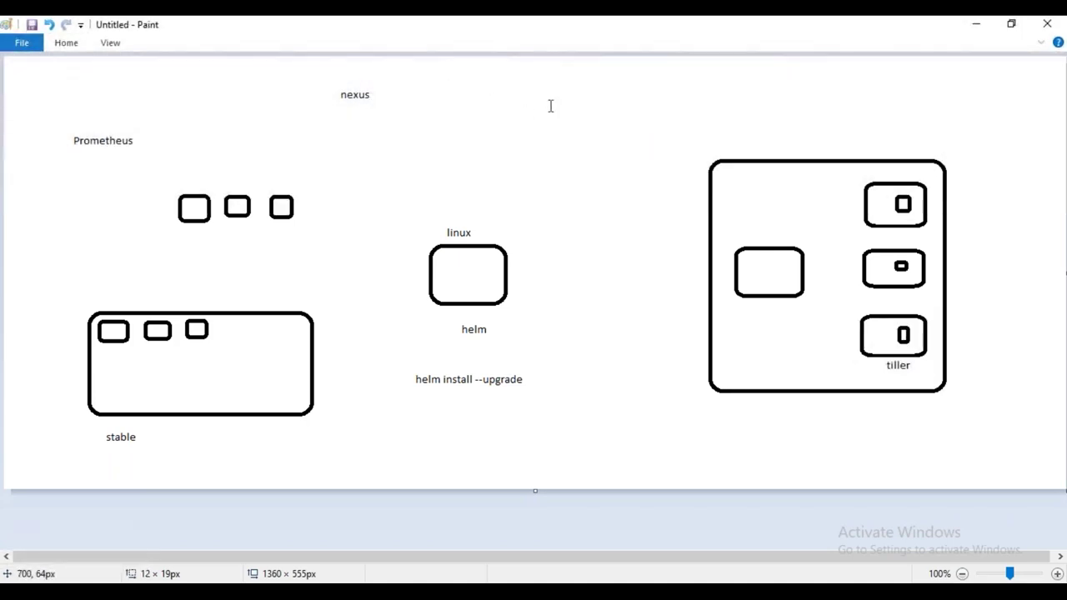
pyautogui.click(550, 106)
pyautogui.write('p')
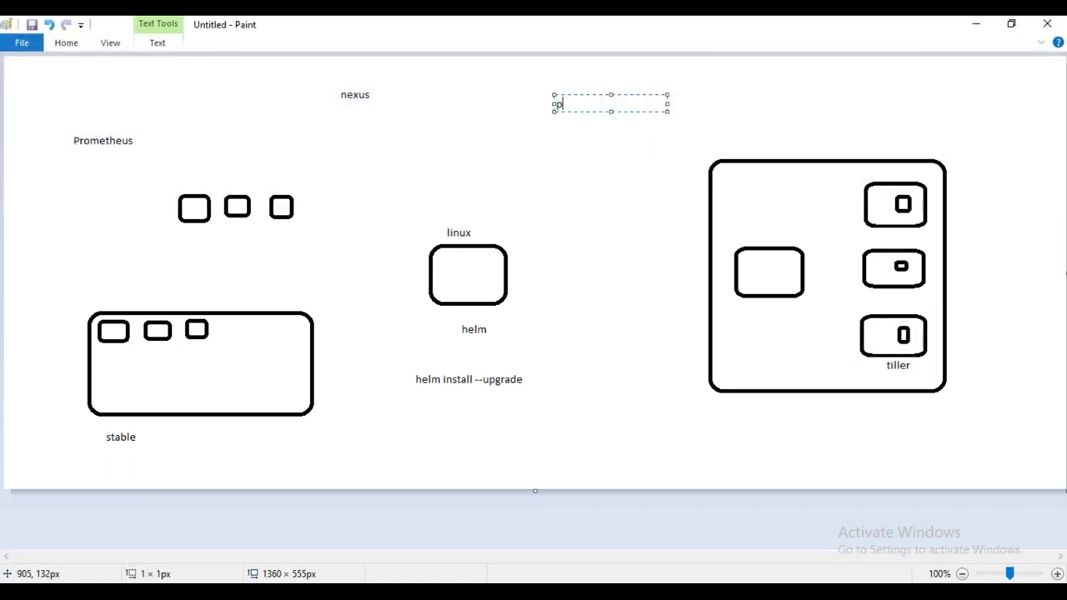
pyautogui.write('rometheus server')
pyautogui.press('Return')
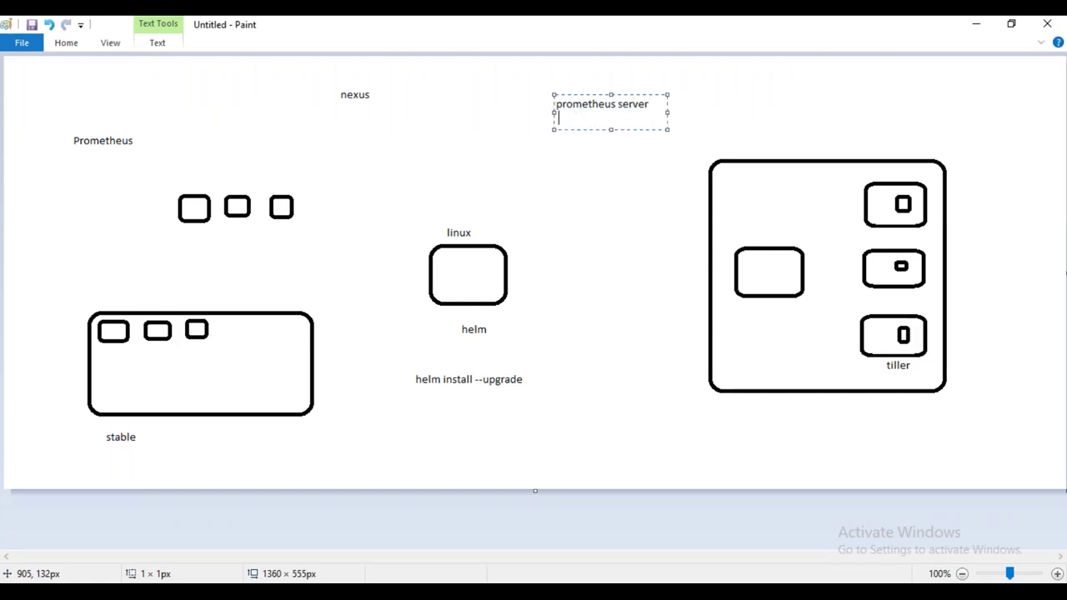
pyautogui.write('alert manager')
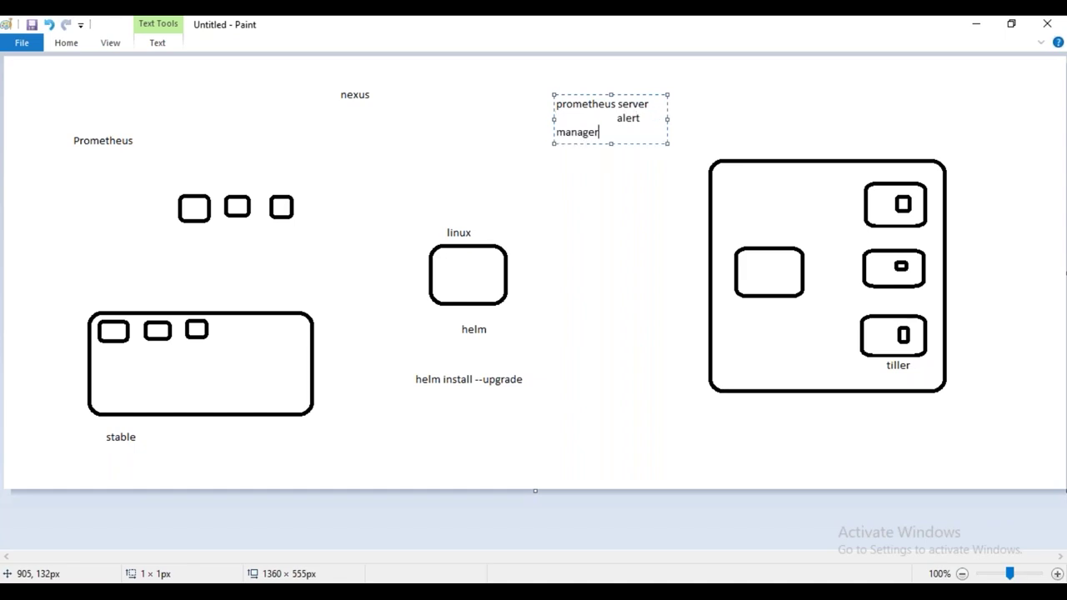
pyautogui.moveTo(667, 119); pyautogui.dragTo(705, 121)
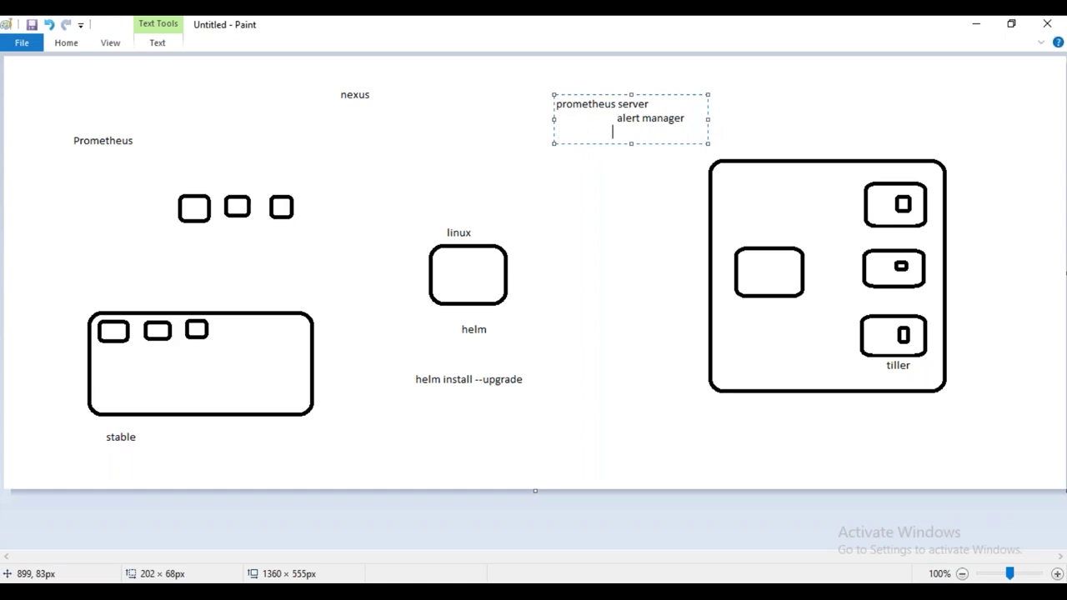
pyautogui.write('exporter')
pyautogui.click(67, 42)
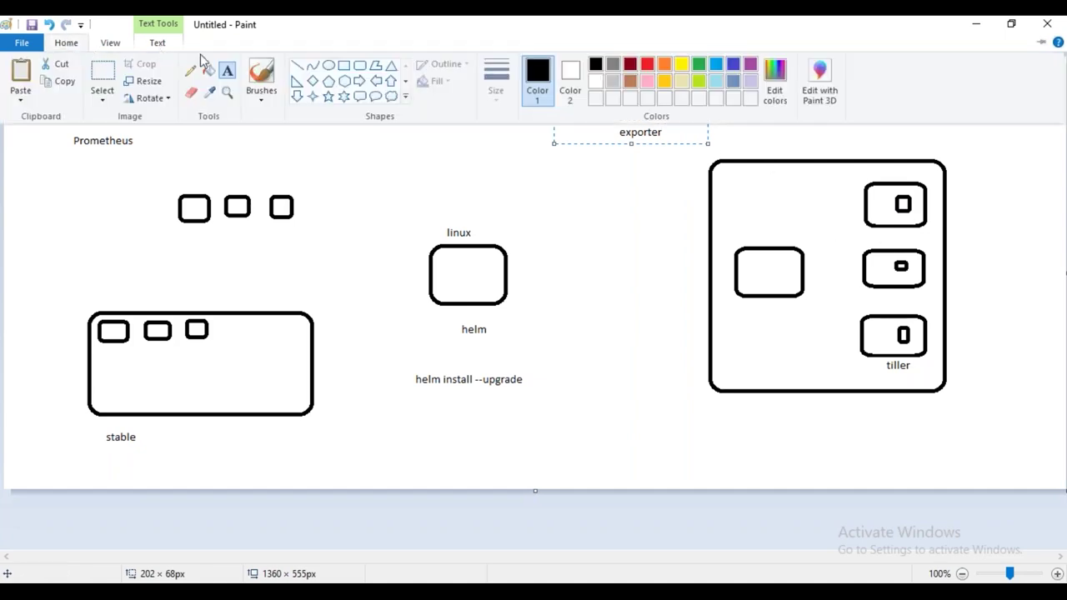
# Draw a small rounded square inside the bottom tiller box, then pick the Text tool
pyautogui.click(359, 66)
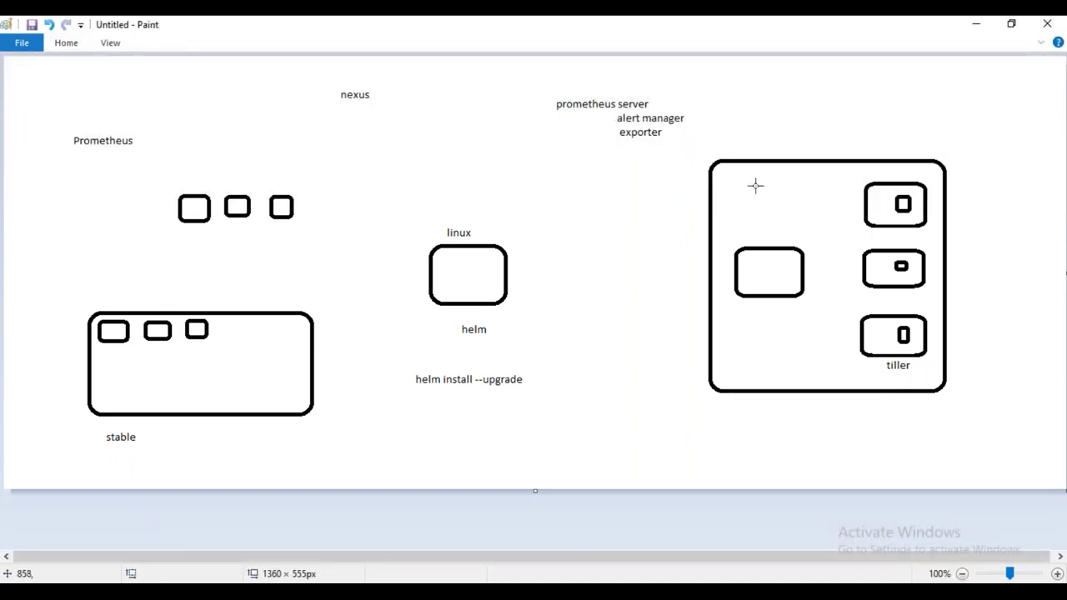
pyautogui.moveTo(873, 326); pyautogui.dragTo(885, 340)
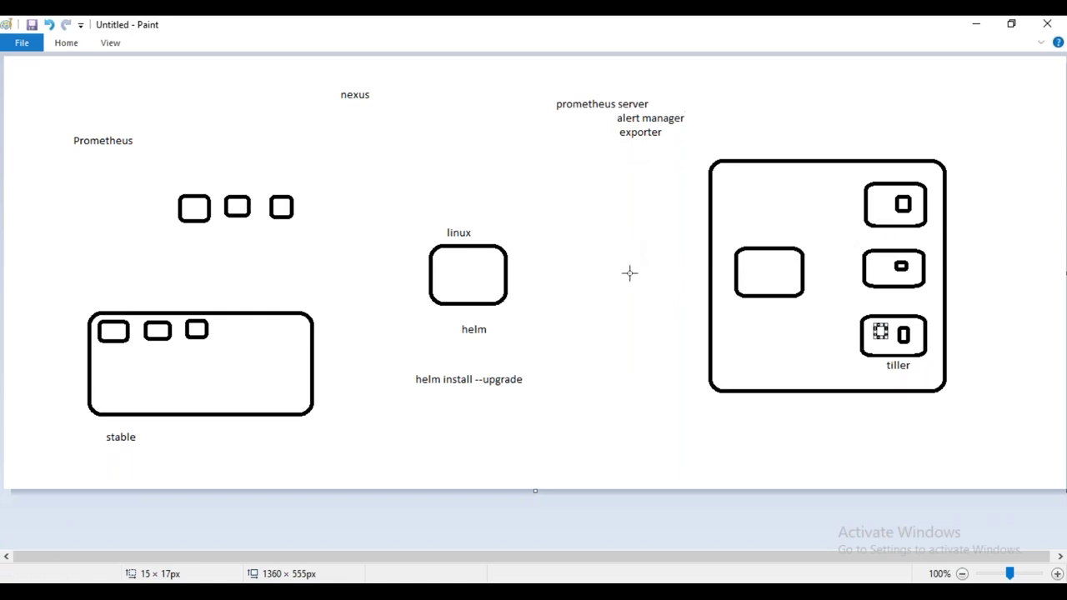
pyautogui.click(65, 44)
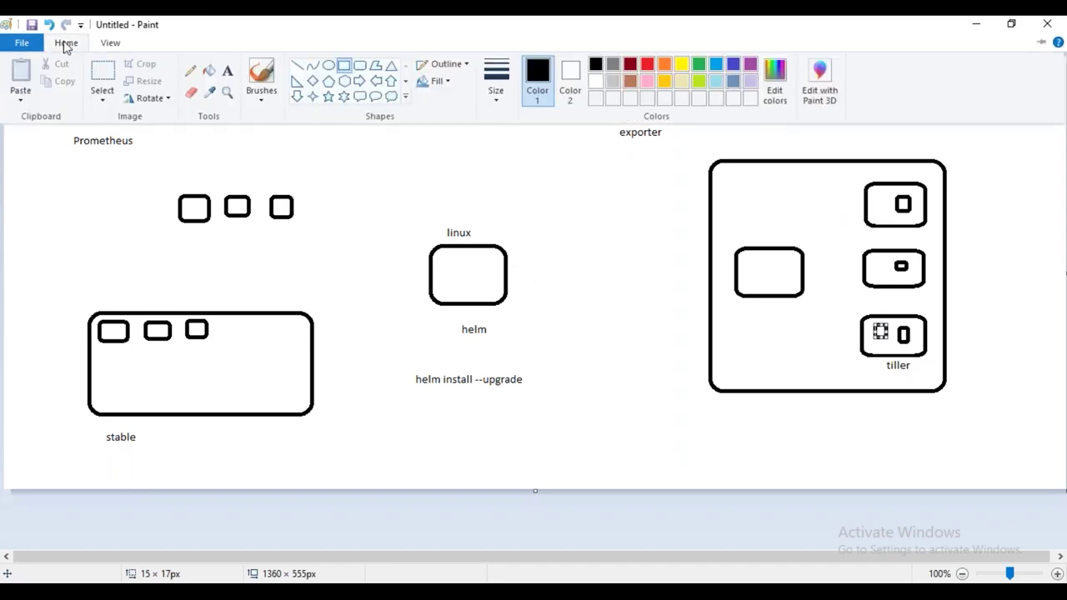
pyautogui.click(227, 71)
# Add a 'grafana' label below the exporter entry and begin another label right of nexus
pyautogui.click(573, 198)
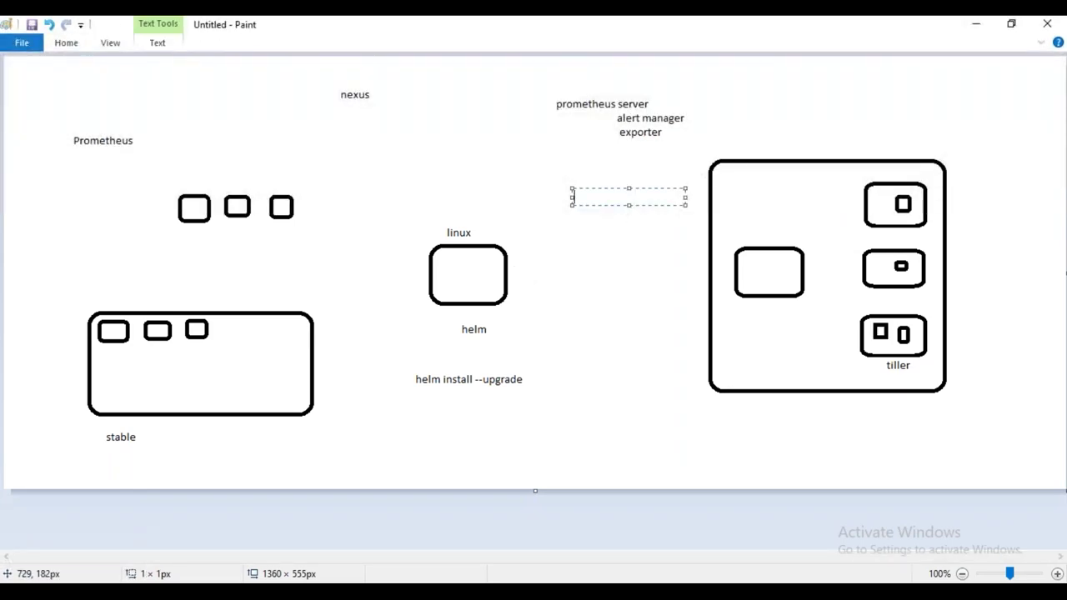
pyautogui.write('grafana')
pyautogui.click(415, 90)
# Add a 'prometheus' label right of nexus in Paint, then switch to the EC2 Management Console window
pyautogui.write('p')
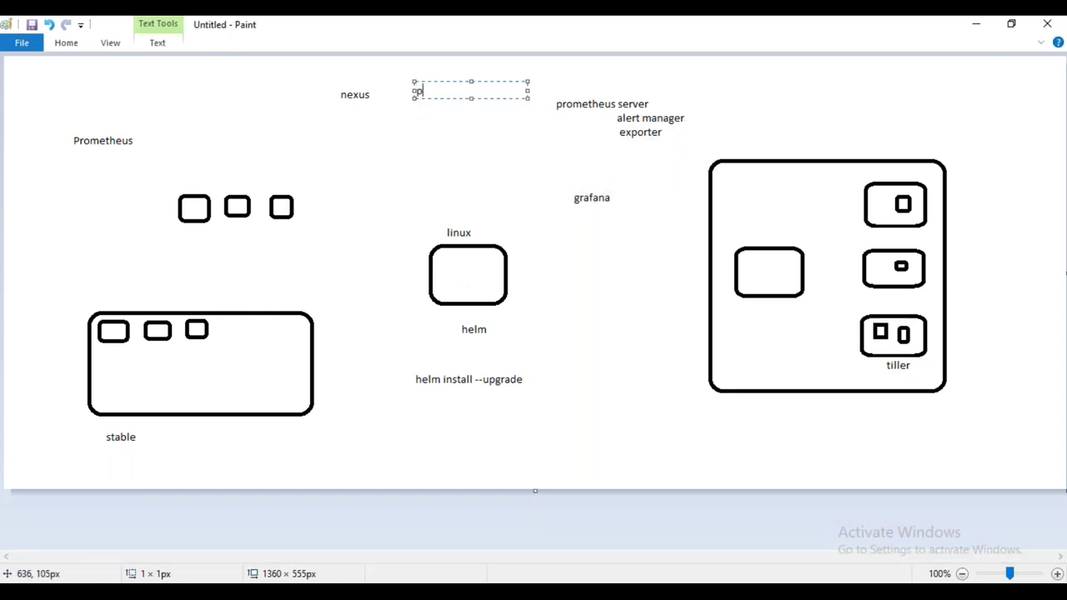
pyautogui.write('rometheus')
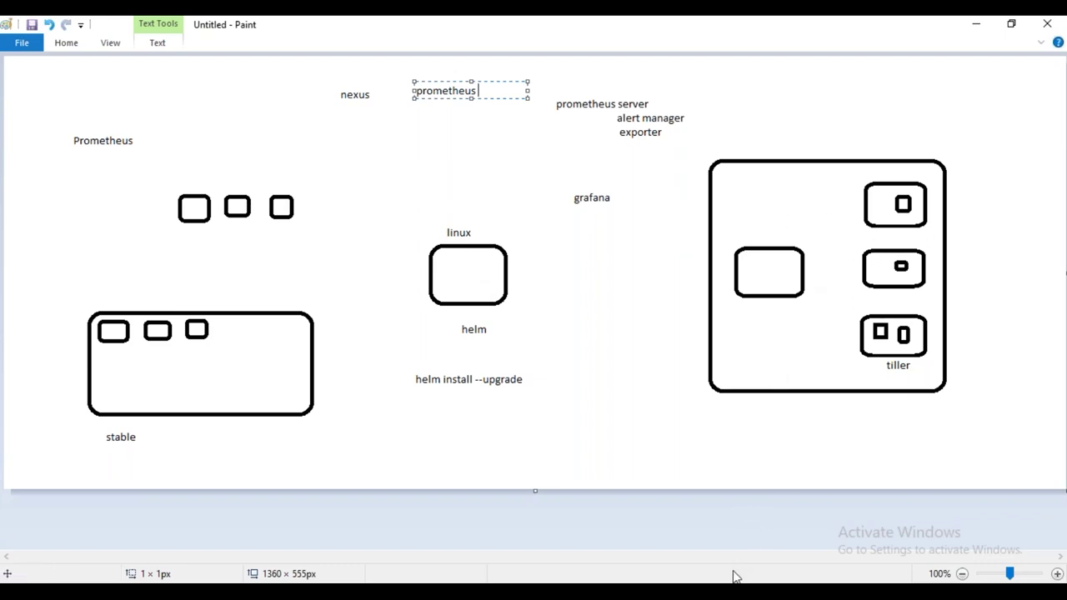
pyautogui.click(478, 592)
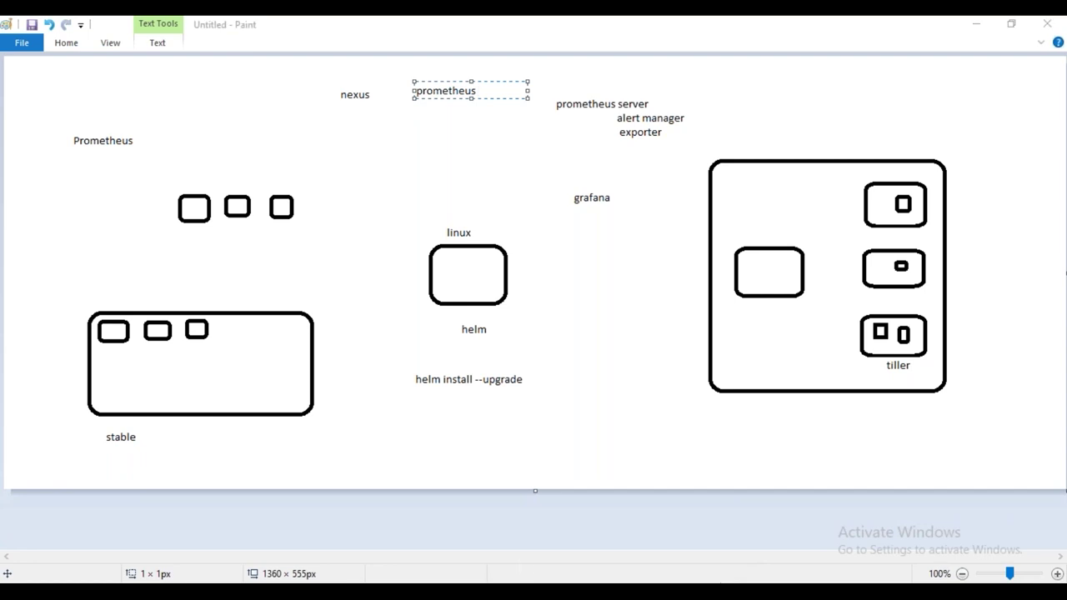
pyautogui.click(802, 552)
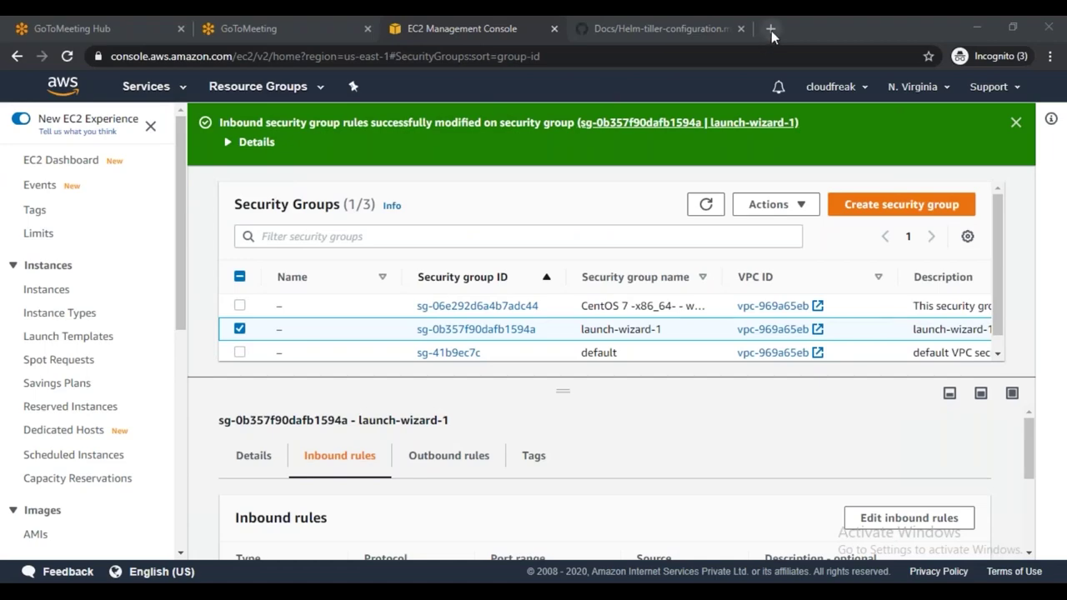
# Google 'prometheus stable helm chart' in a new tab and open the stable/prometheus GitHub result
pyautogui.click(771, 30)
pyautogui.write('goo')
pyautogui.press('Return')
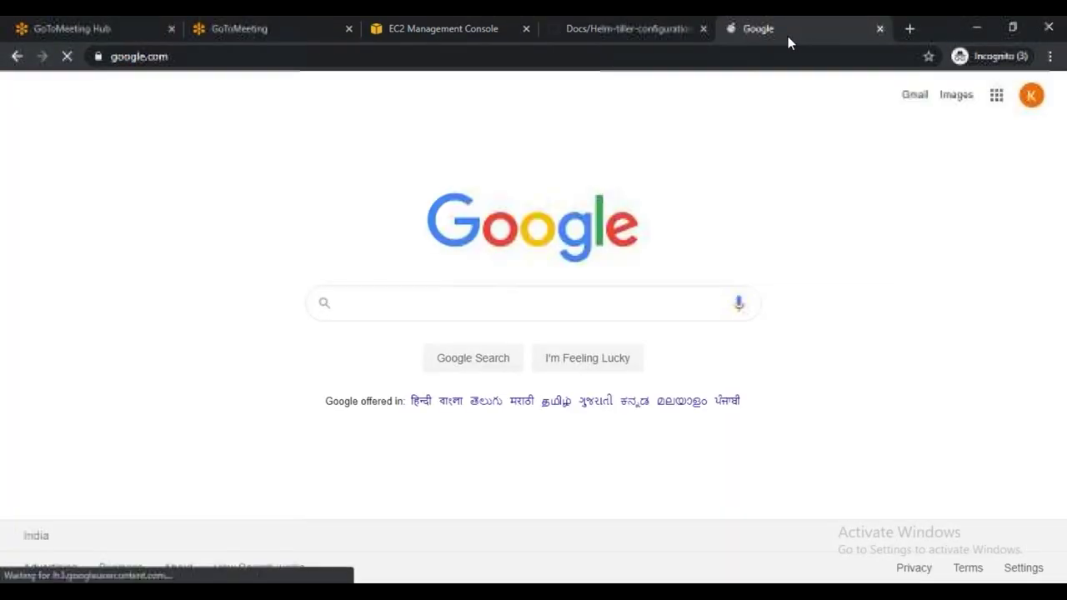
pyautogui.write('prometheus stable ')
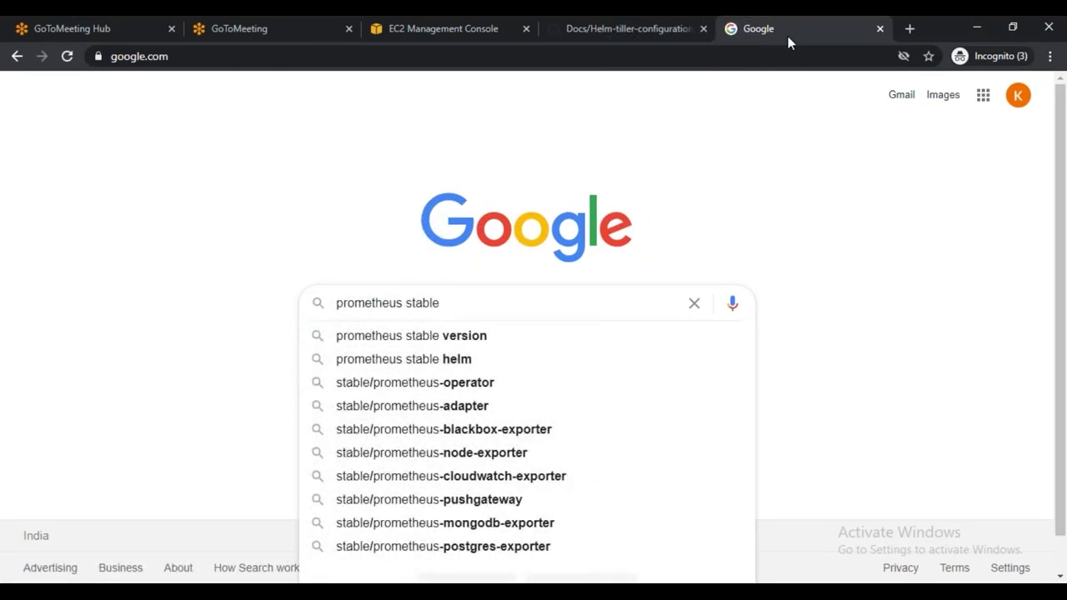
pyautogui.write('helm chart')
pyautogui.press('Return')
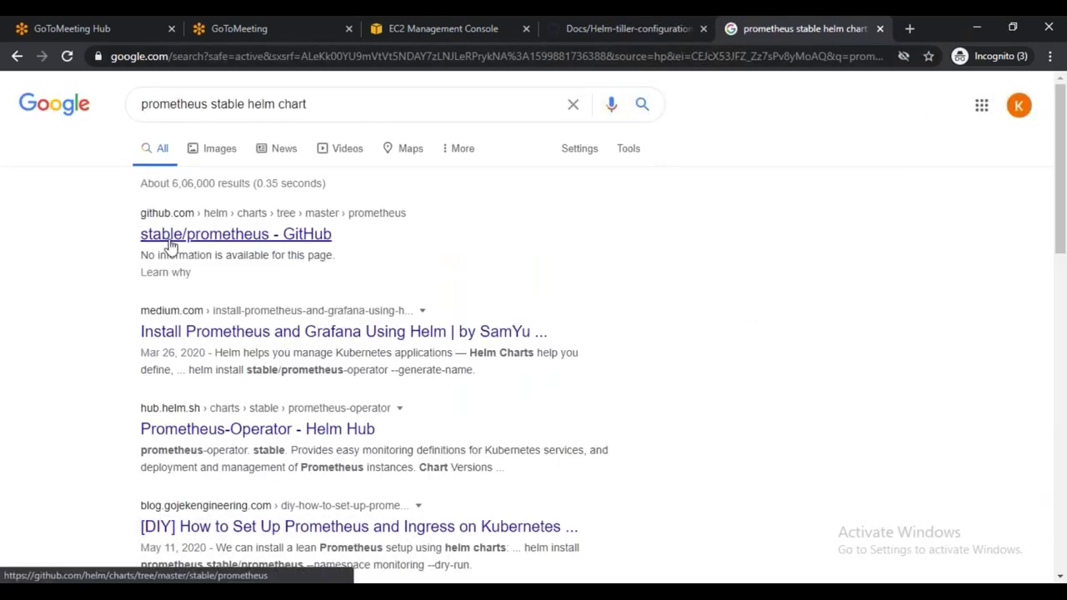
pyautogui.click(181, 240)
# Browse the stable/prometheus chart on GitHub and open its templates folder
pyautogui.click(798, 28)
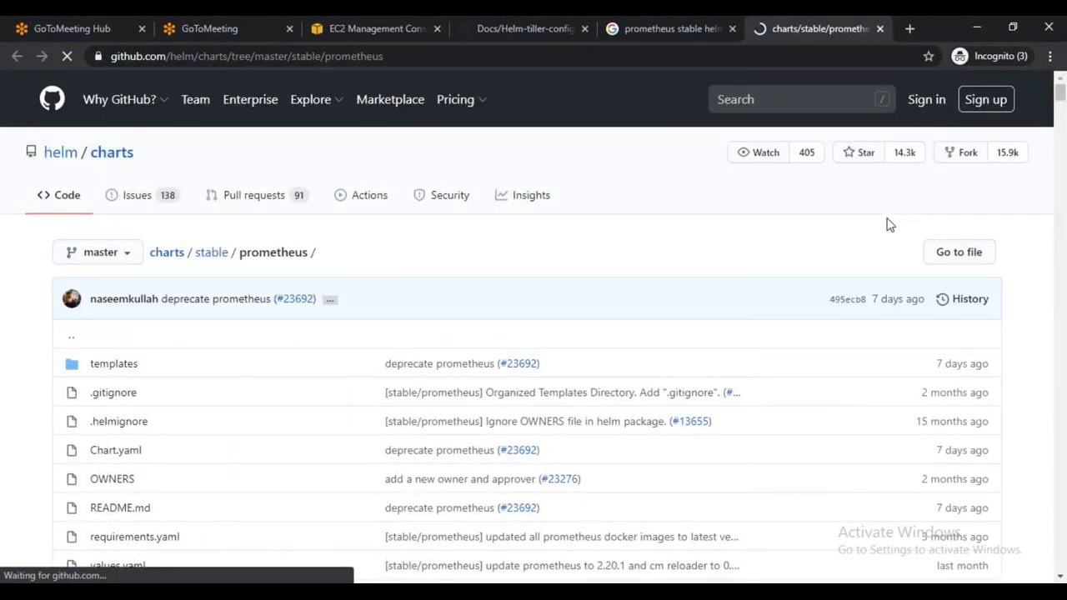
pyautogui.scroll(-3, 122, 410)
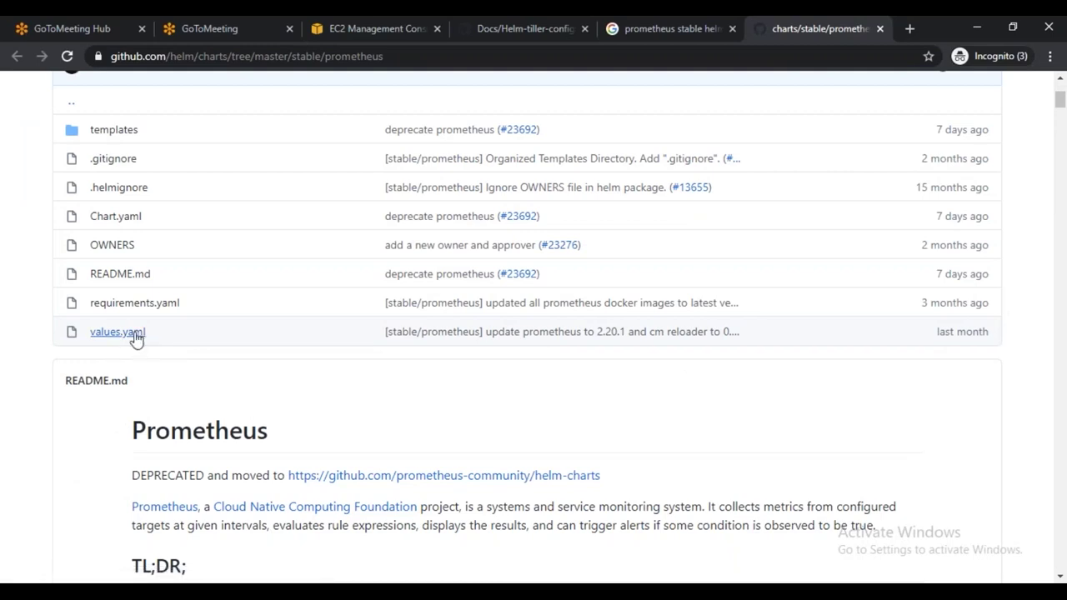
pyautogui.scroll(2, 179, 375)
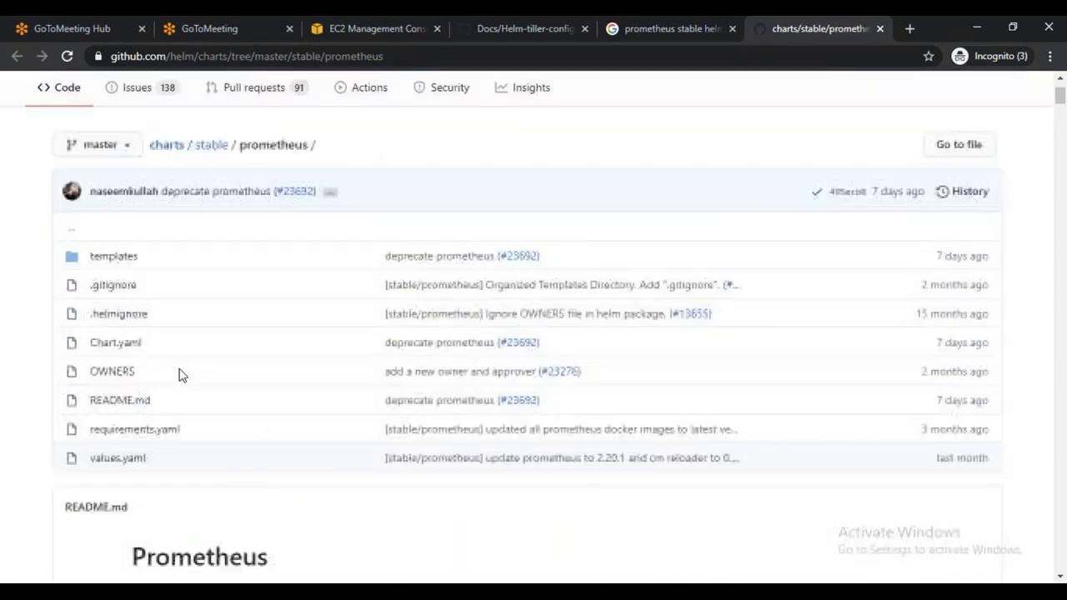
pyautogui.click(117, 288)
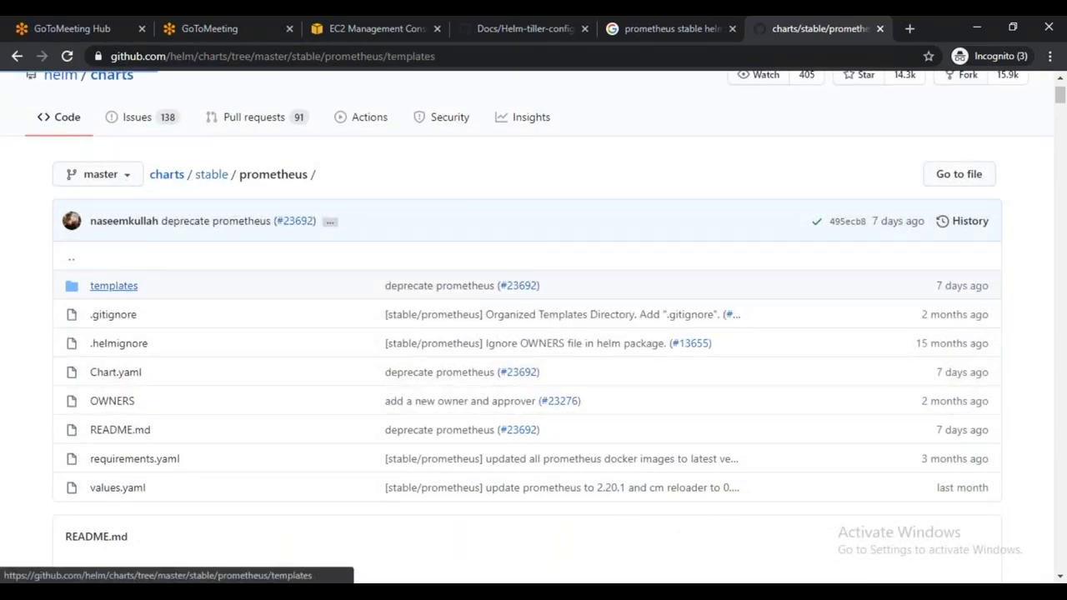
pyautogui.scroll(-2, 199, 375)
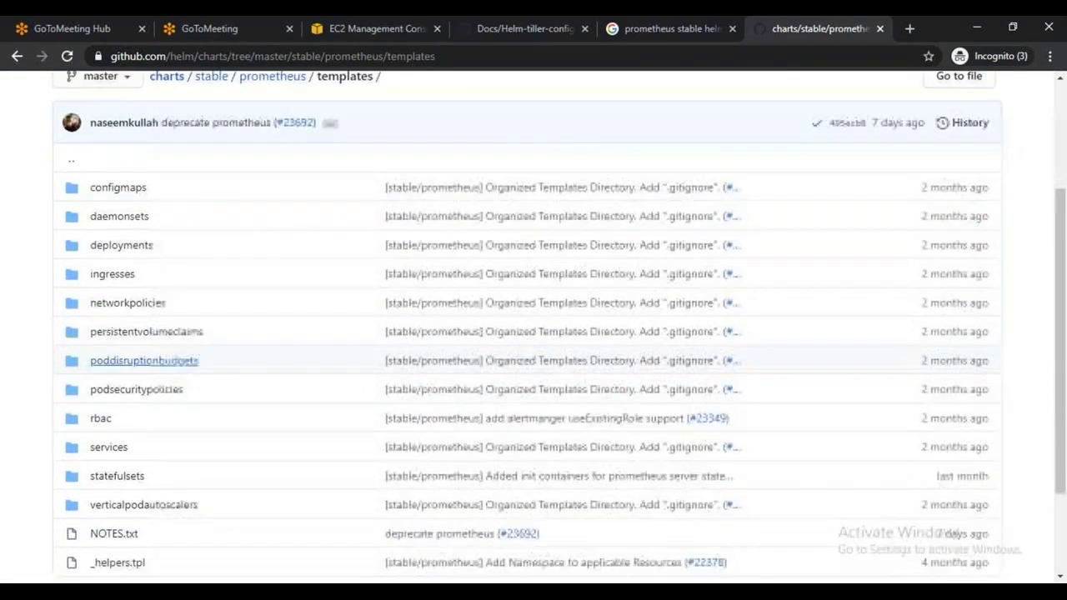
pyautogui.scroll(-2, 167, 362)
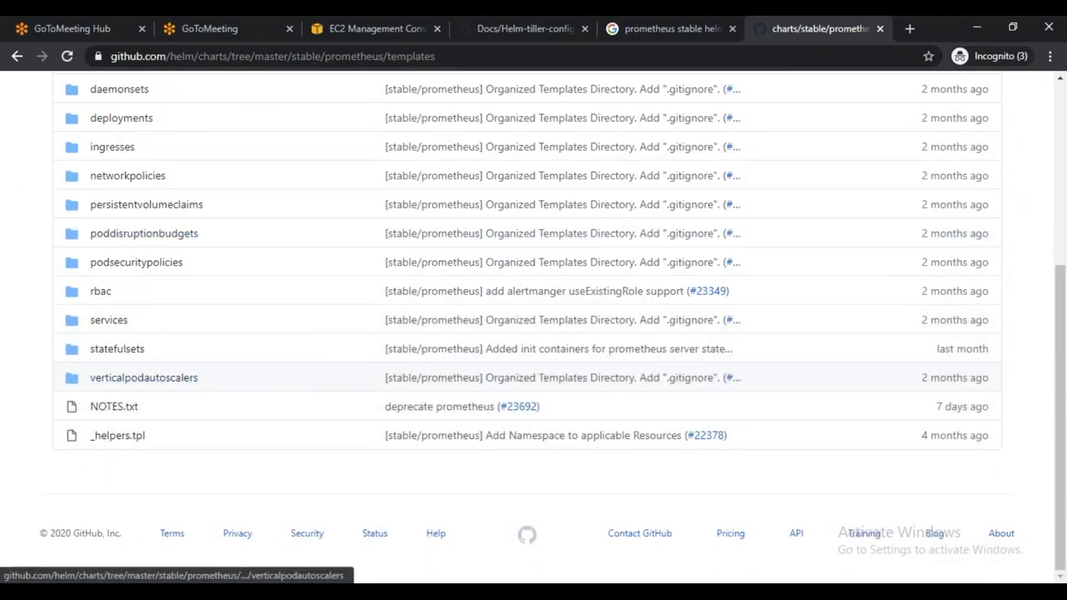
pyautogui.scroll(2, 185, 393)
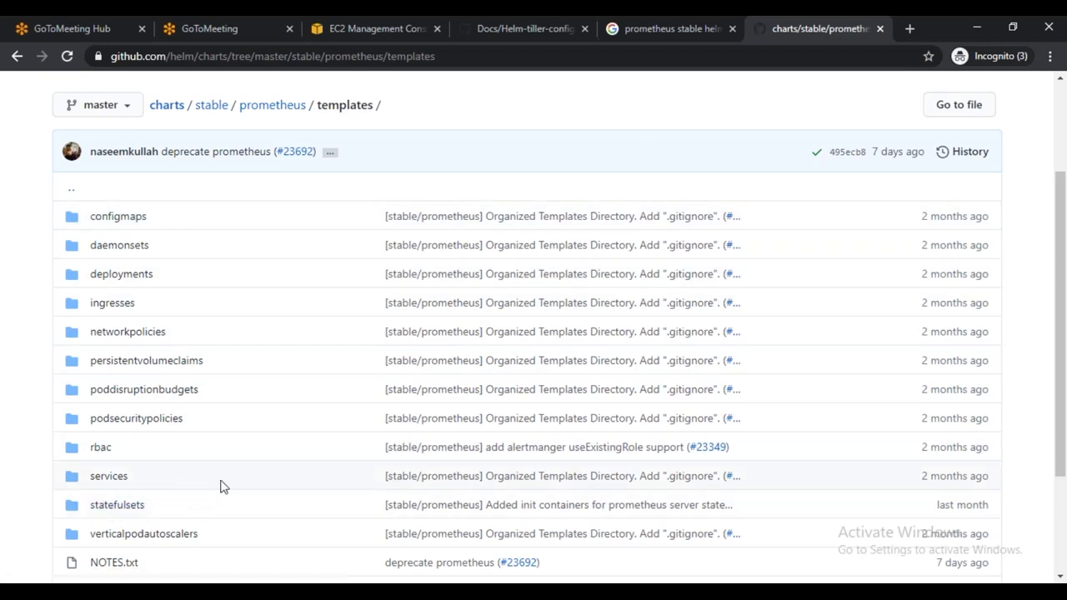
# Look inside verticalpodautoscalers, then return to the charts/stable/prometheus folder listing
pyautogui.click(164, 541)
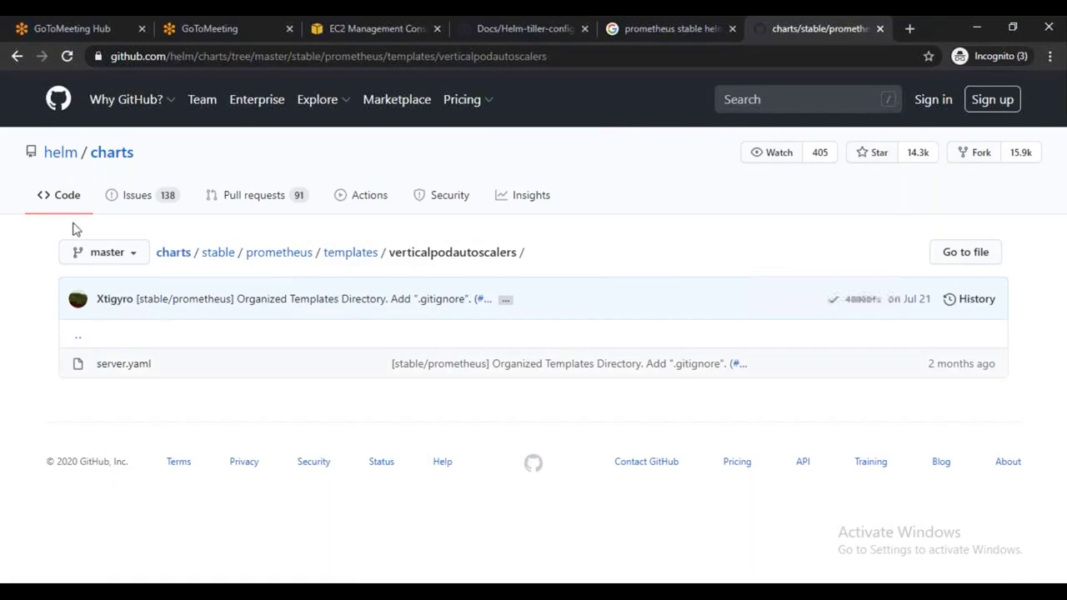
pyautogui.click(16, 55)
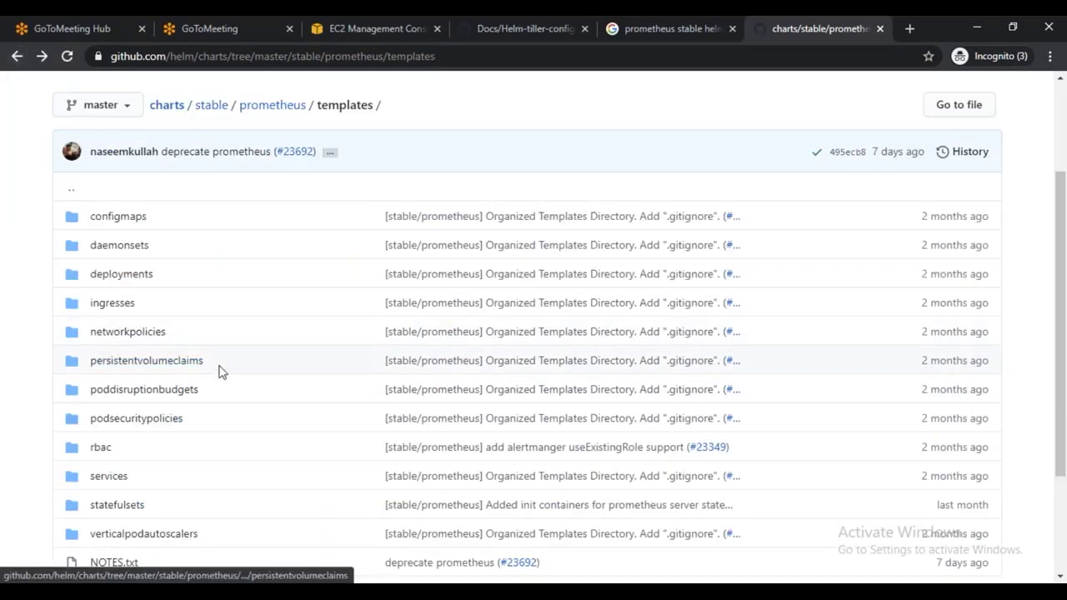
pyautogui.scroll(-1, 295, 476)
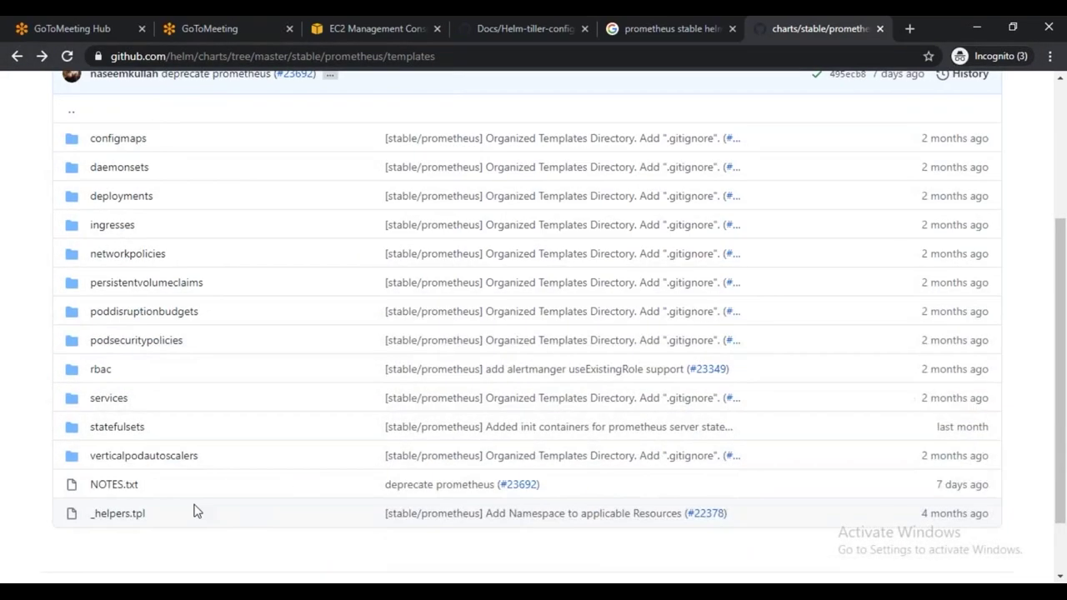
pyautogui.scroll(1, 217, 474)
pyautogui.click(17, 56)
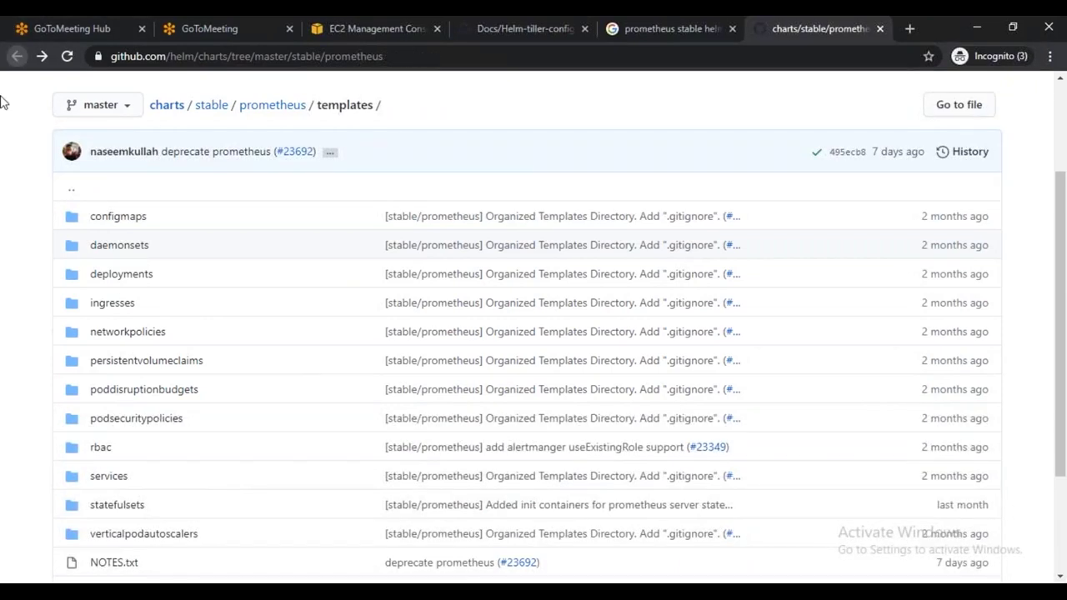
# Open the chart's values.yaml on GitHub, then switch back to the Paint diagram
pyautogui.click(118, 488)
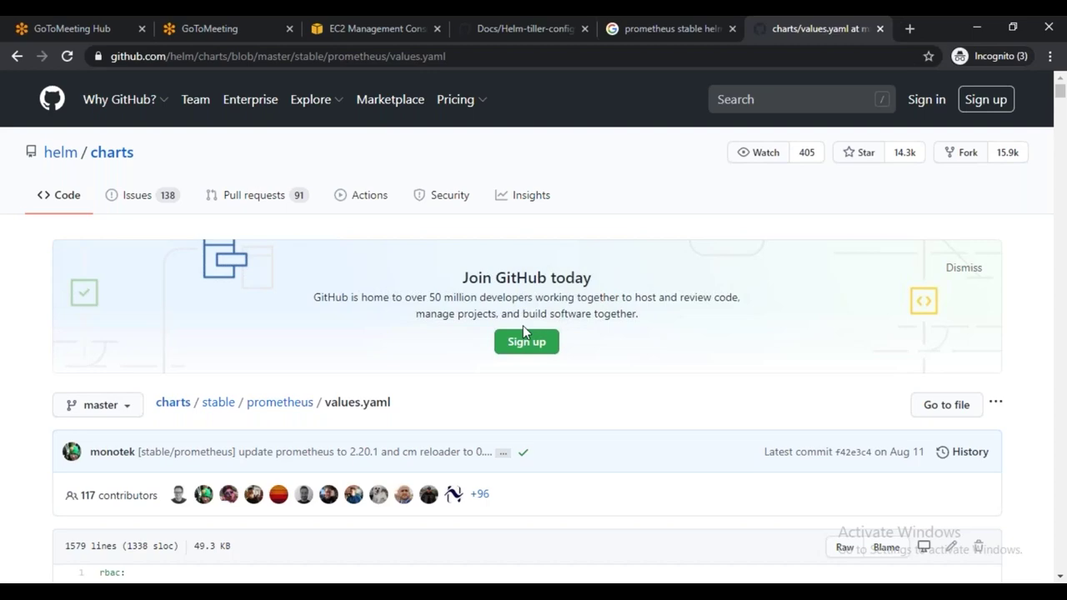
pyautogui.hotkey('alt', 'Tab')
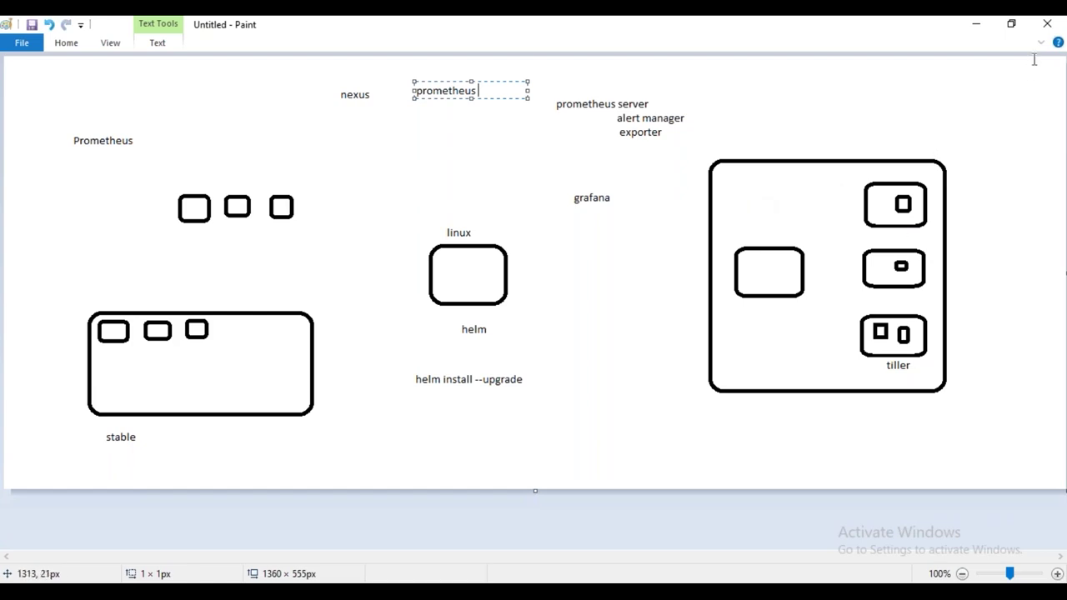
pyautogui.click(977, 29)
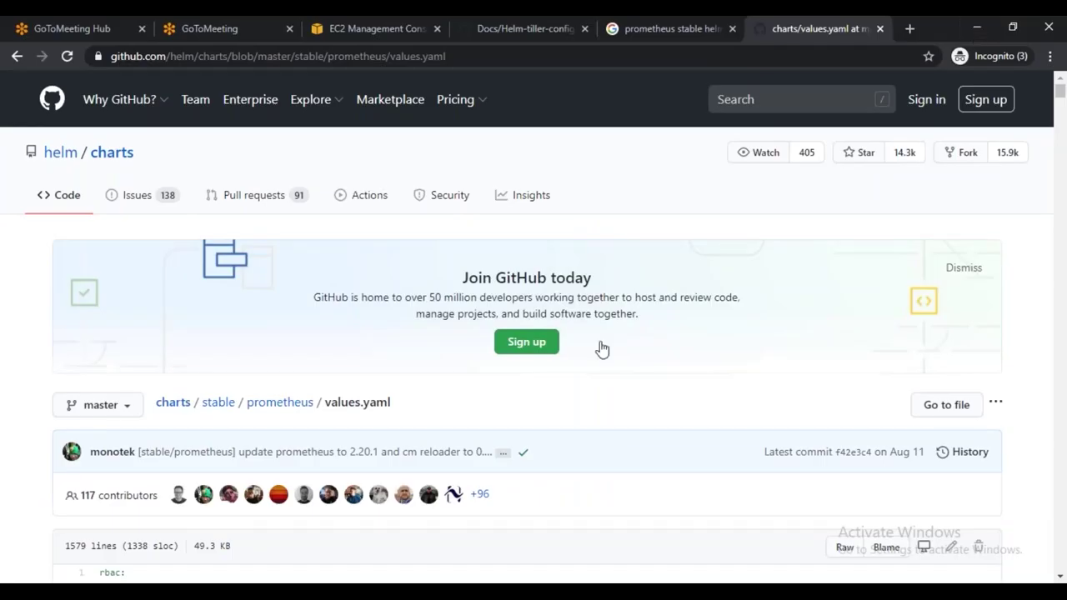
pyautogui.scroll(-8, 559, 400)
pyautogui.scroll(5, 198, 464)
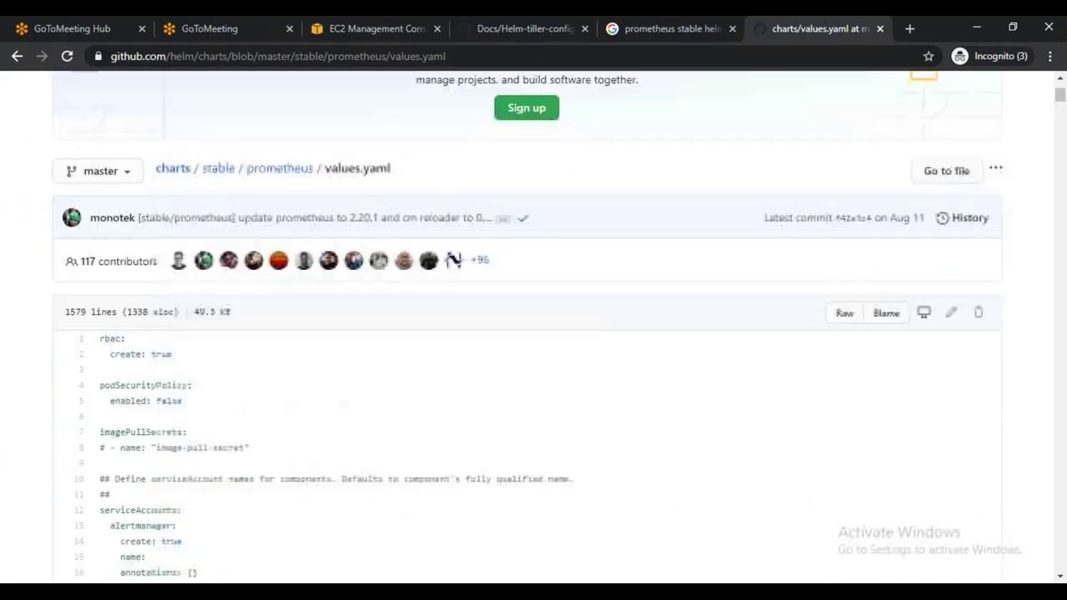
pyautogui.scroll(-2, 261, 391)
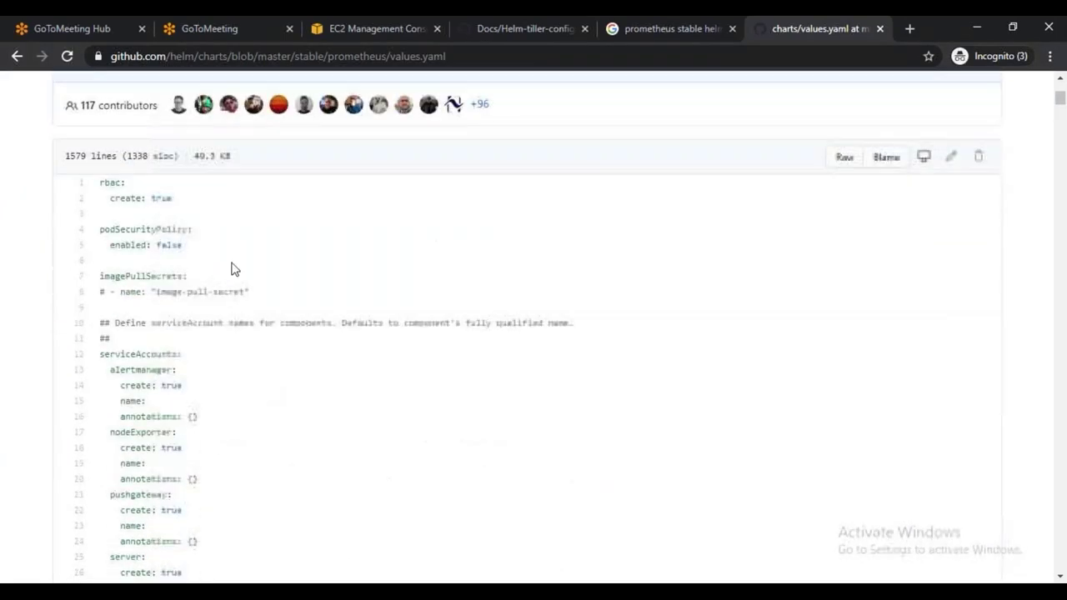
pyautogui.scroll(-2, 287, 396)
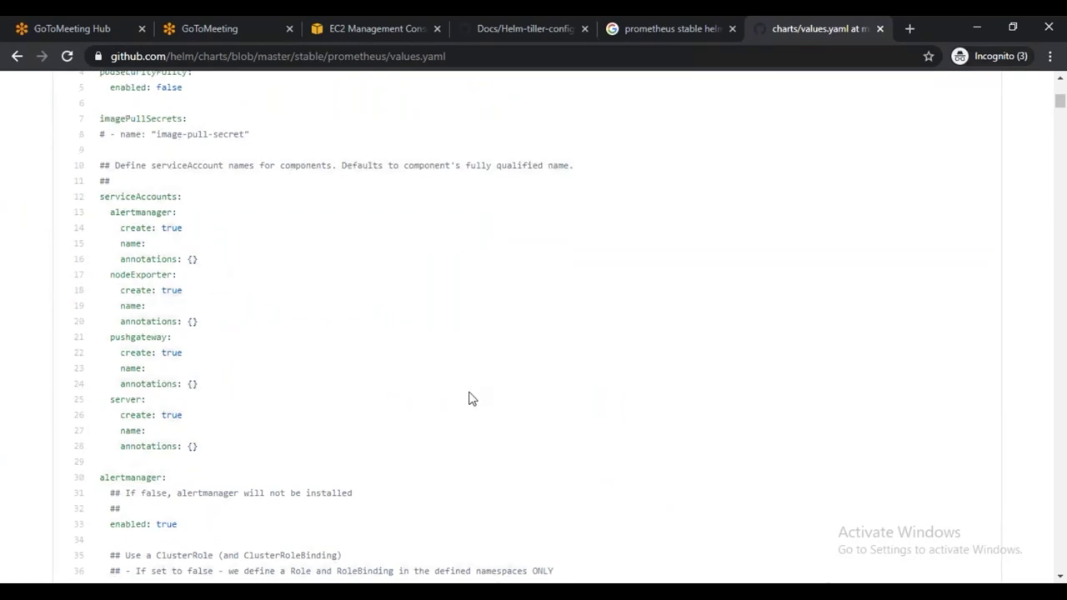
pyautogui.scroll(-4, 475, 400)
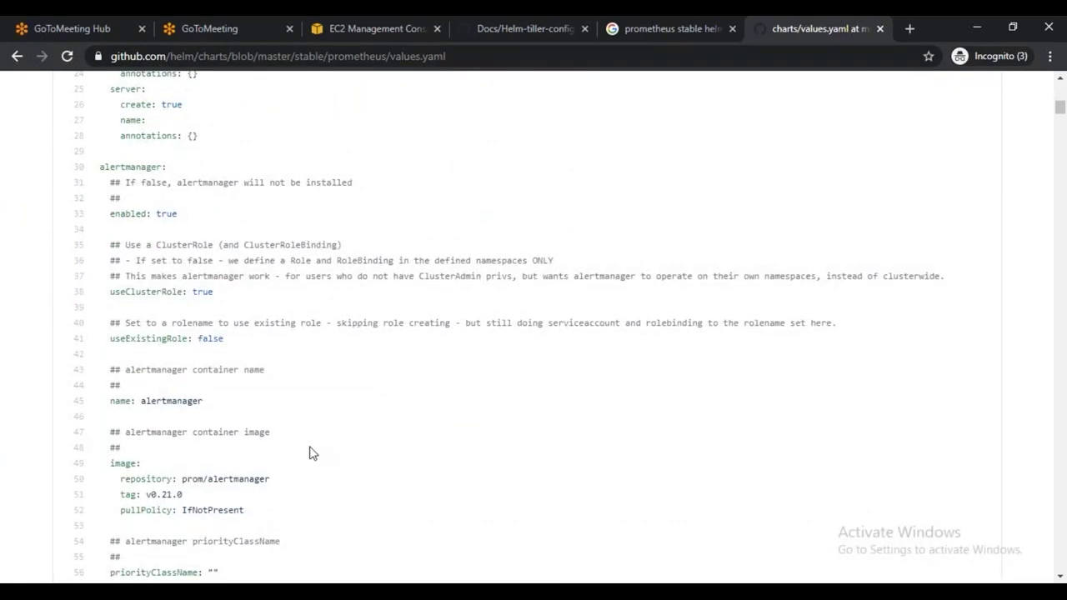
pyautogui.scroll(-5, 309, 450)
pyautogui.scroll(-16, 306, 449)
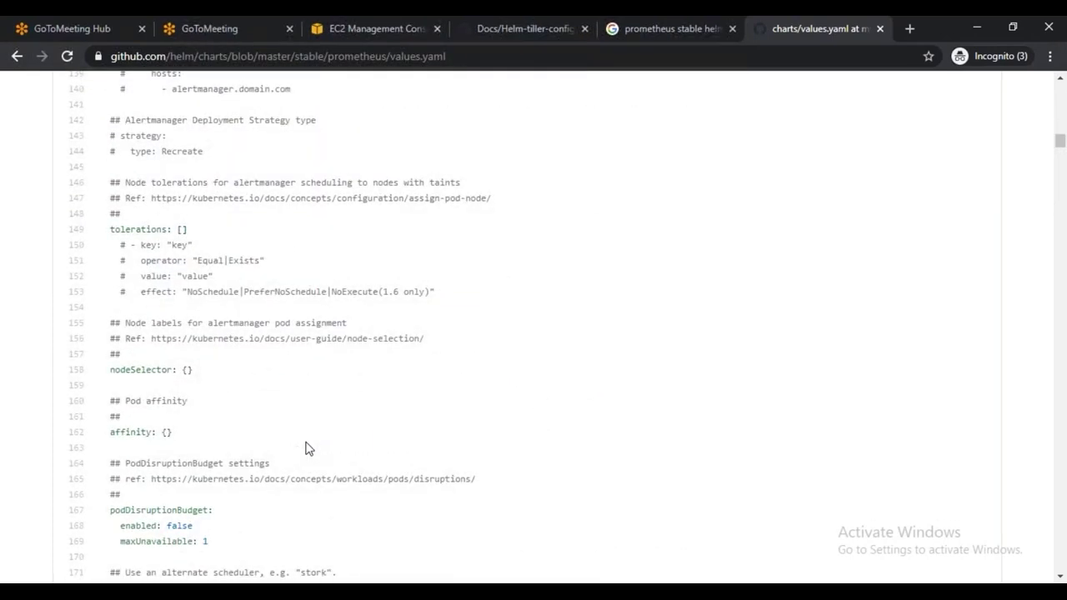
pyautogui.scroll(-3, 306, 449)
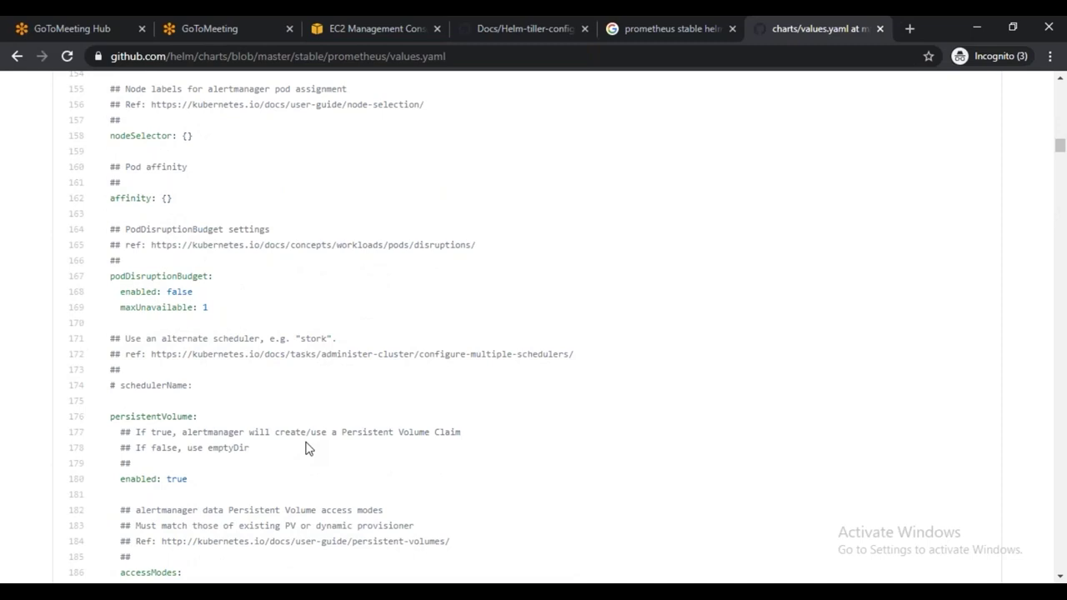
pyautogui.hotkey('ctrl', 'f')
pyautogui.write('type')
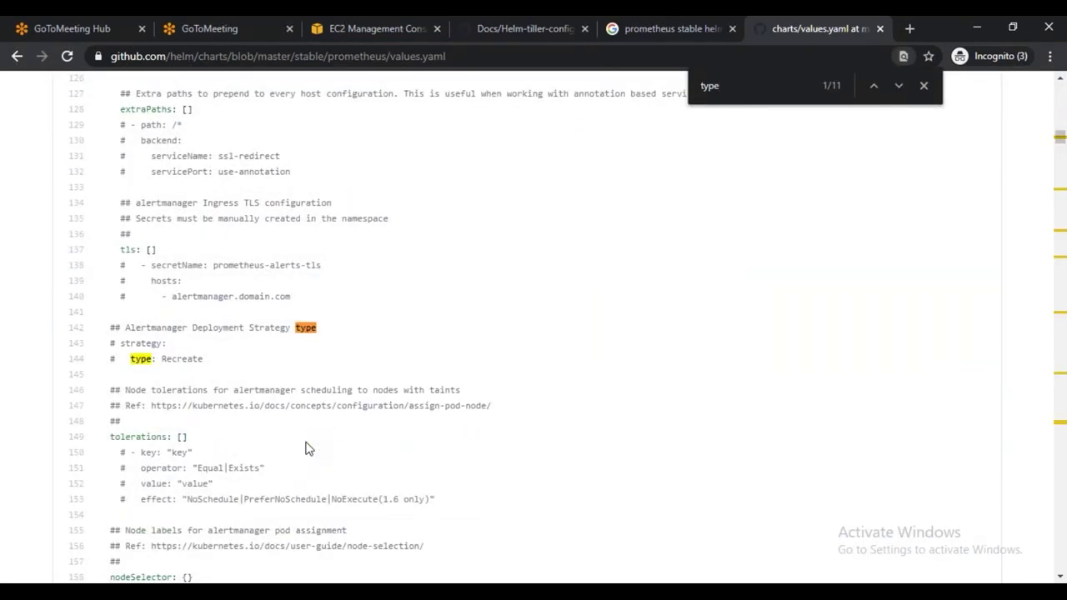
pyautogui.press('Return')
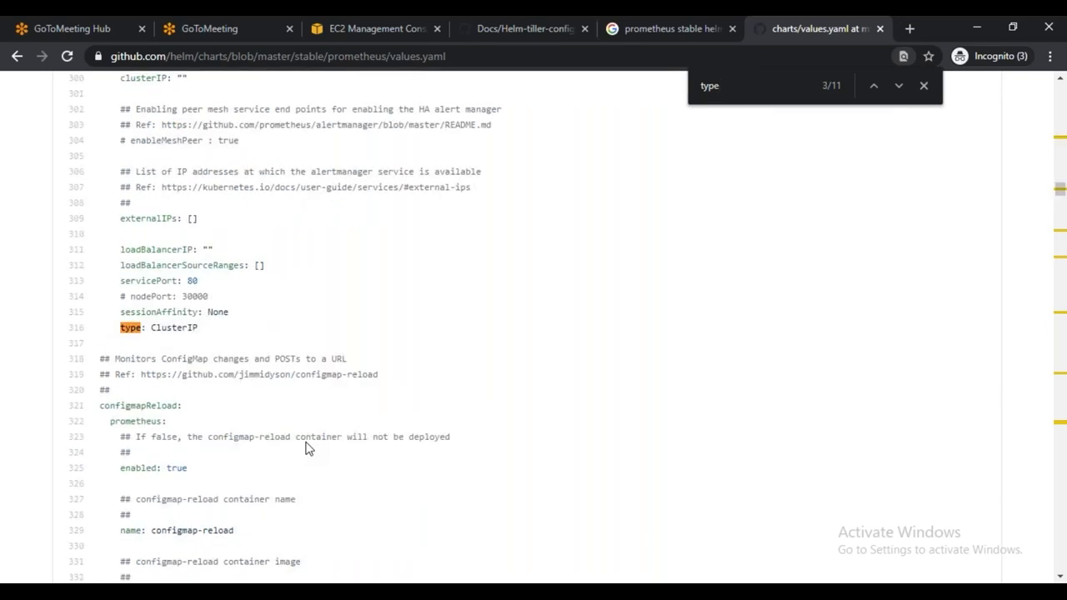
pyautogui.scroll(2, 227, 255)
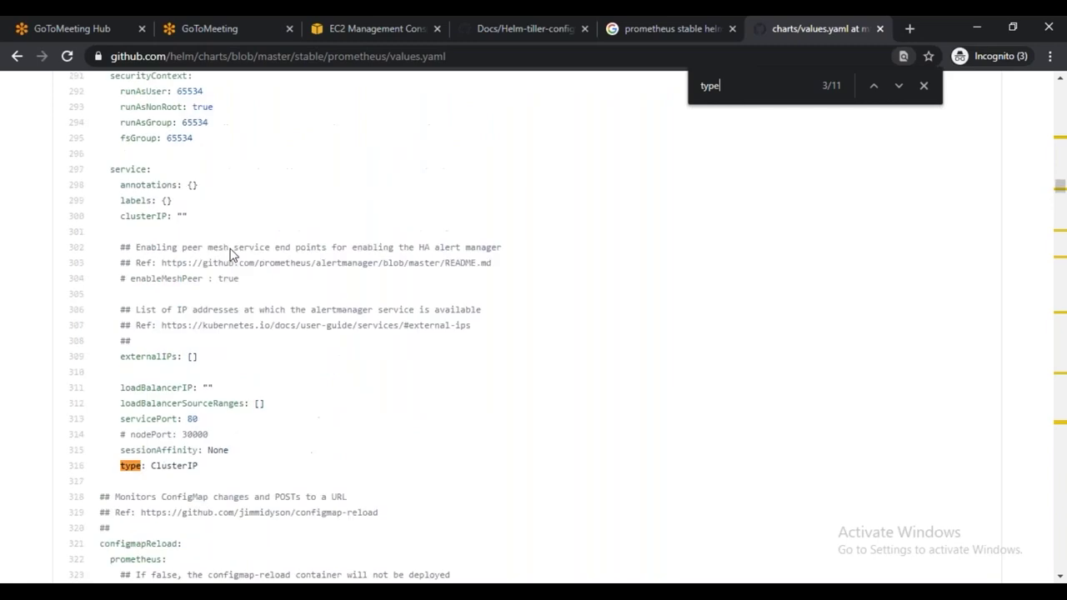
pyautogui.scroll(-2, 227, 254)
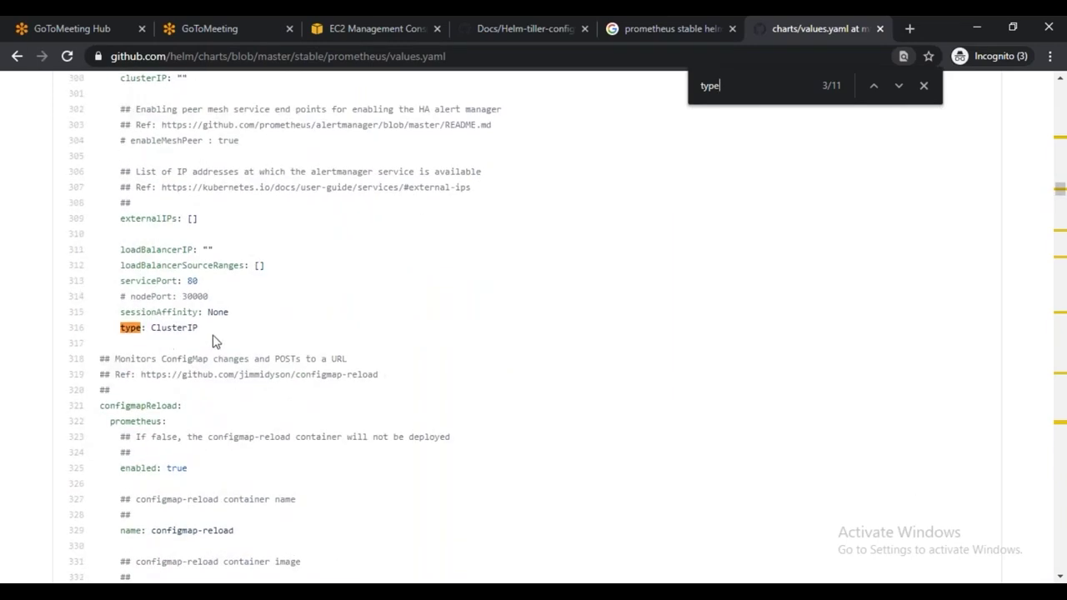
pyautogui.scroll(1, 214, 342)
pyautogui.moveTo(125, 248); pyautogui.dragTo(258, 406)
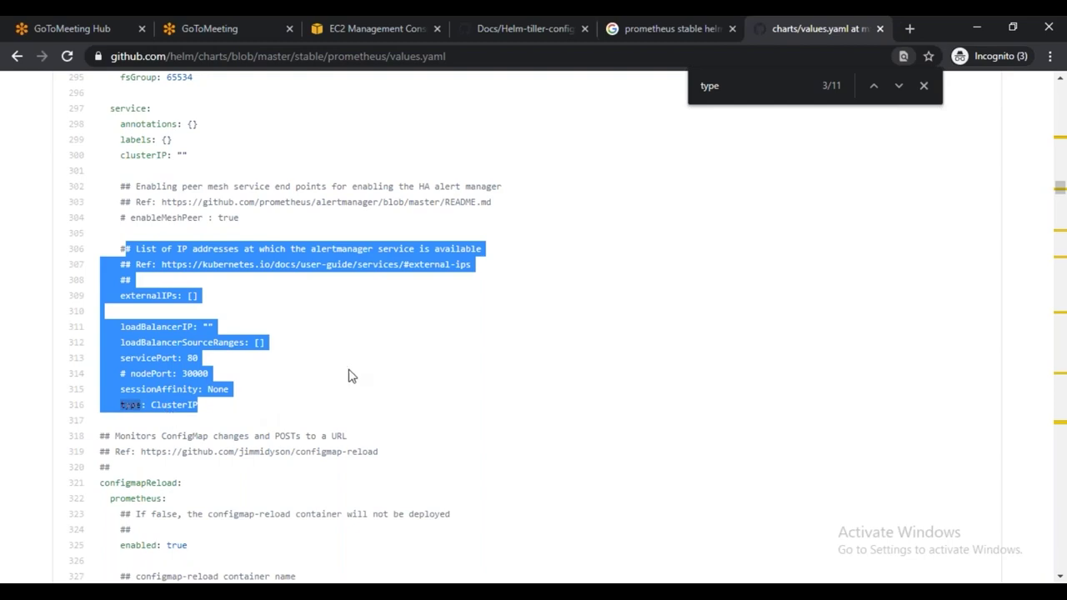
pyautogui.hotkey('alt', 'Tab')
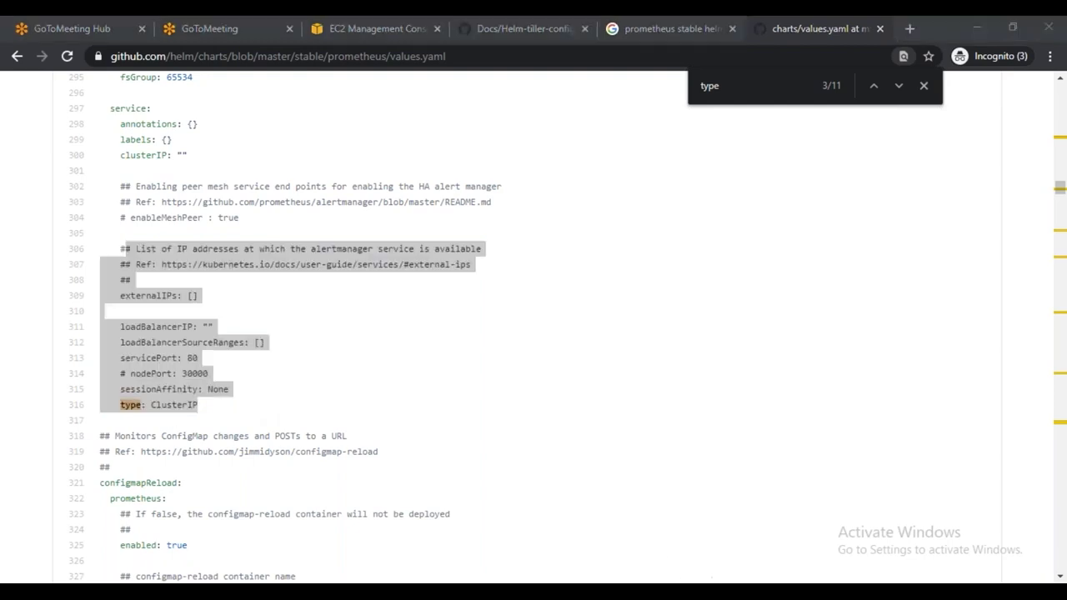
pyautogui.hotkey('alt', 'Tab')
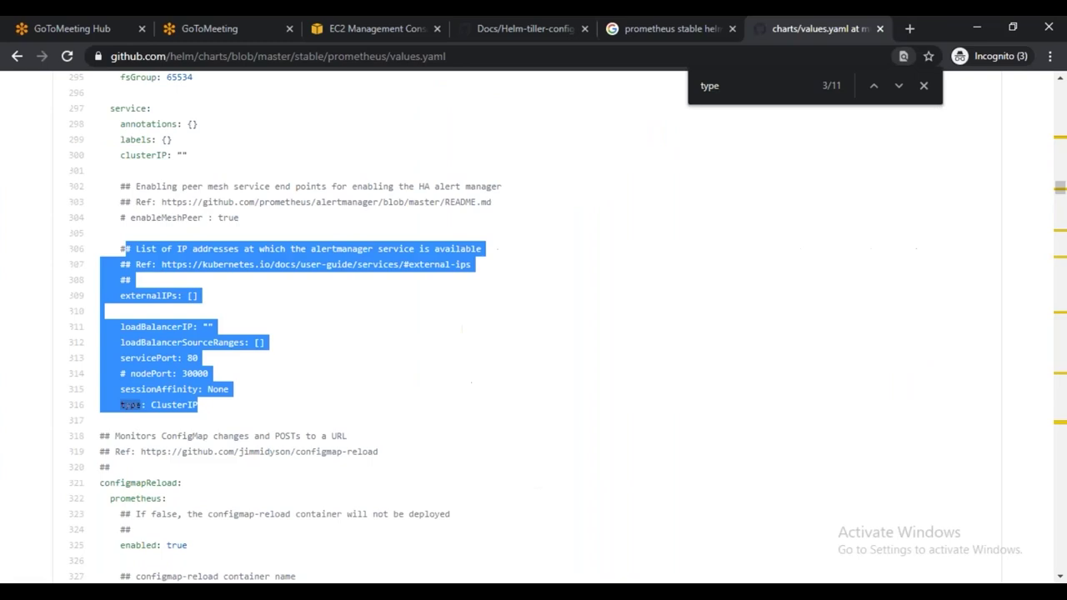
pyautogui.hotkey('alt', 'Tab')
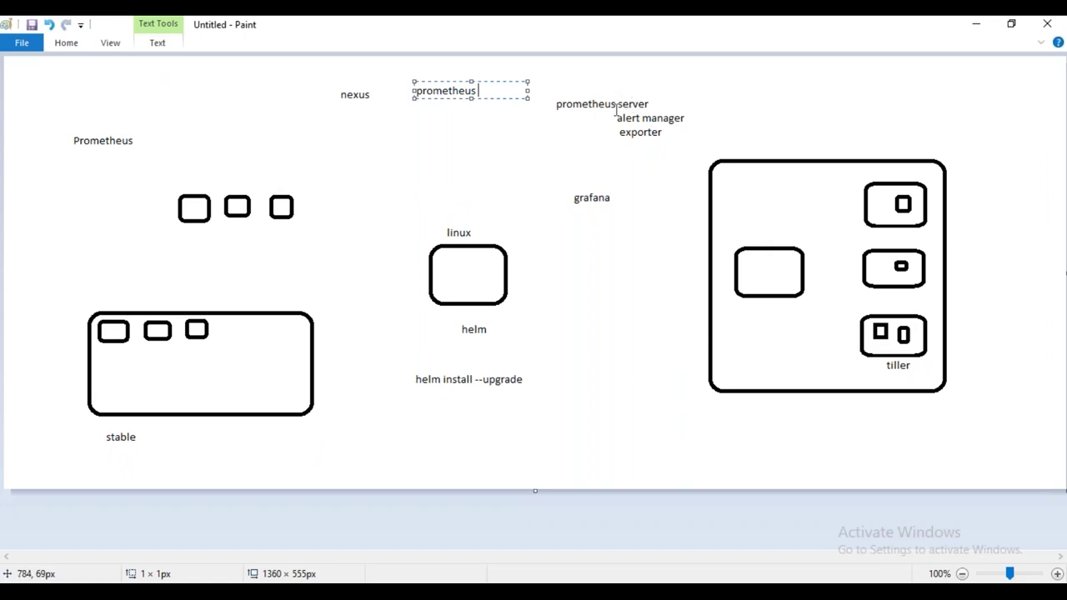
pyautogui.click(733, 592)
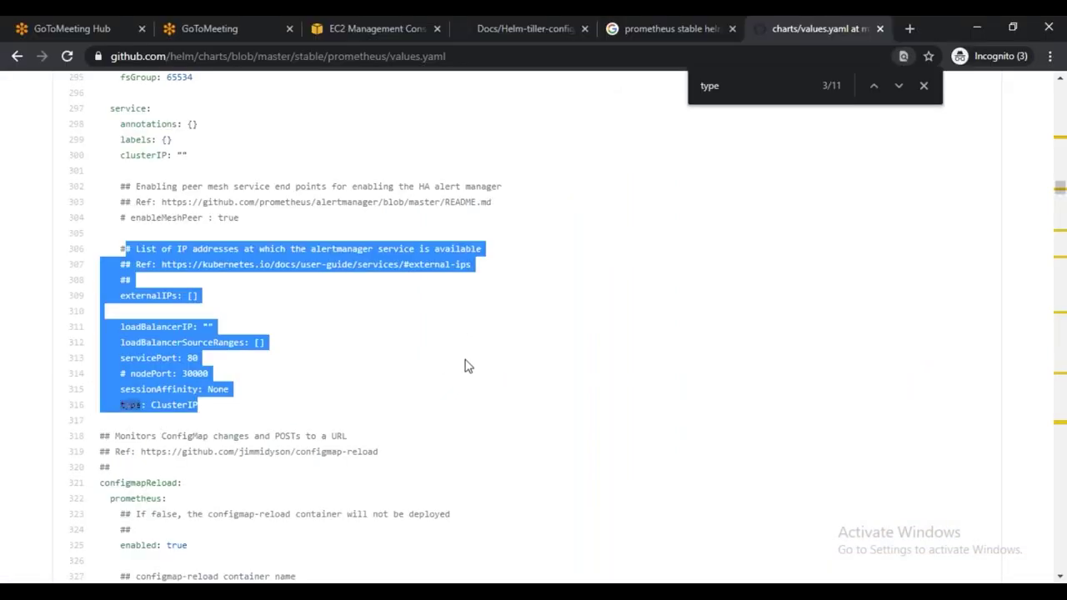
pyautogui.click(258, 391)
pyautogui.click(761, 89)
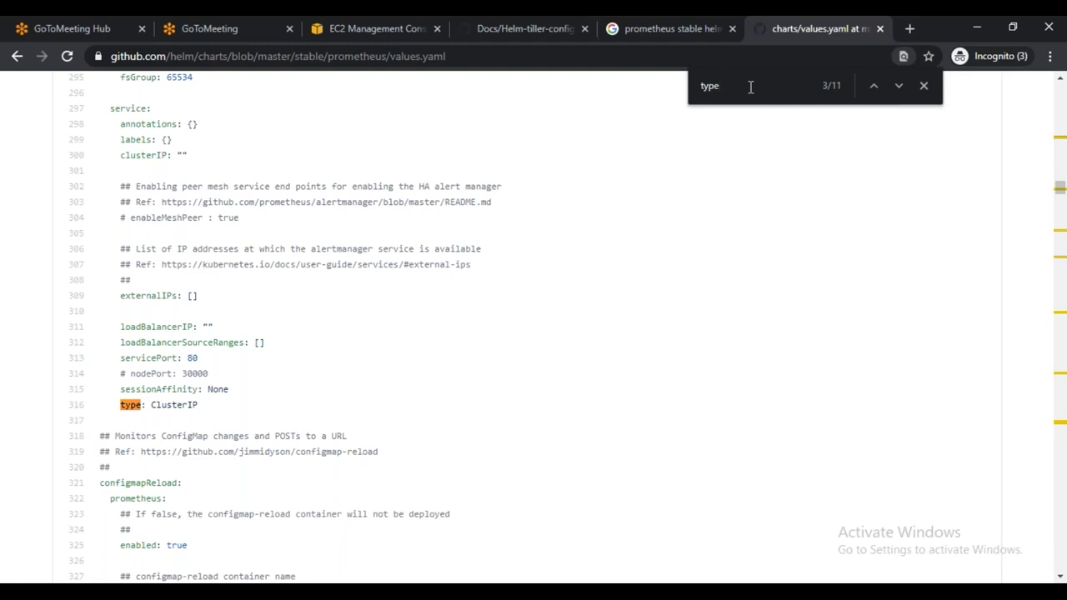
# Step through values.yaml 'type' matches to the server service type at line 929, then return to MobaXterm
pyautogui.press('Return')
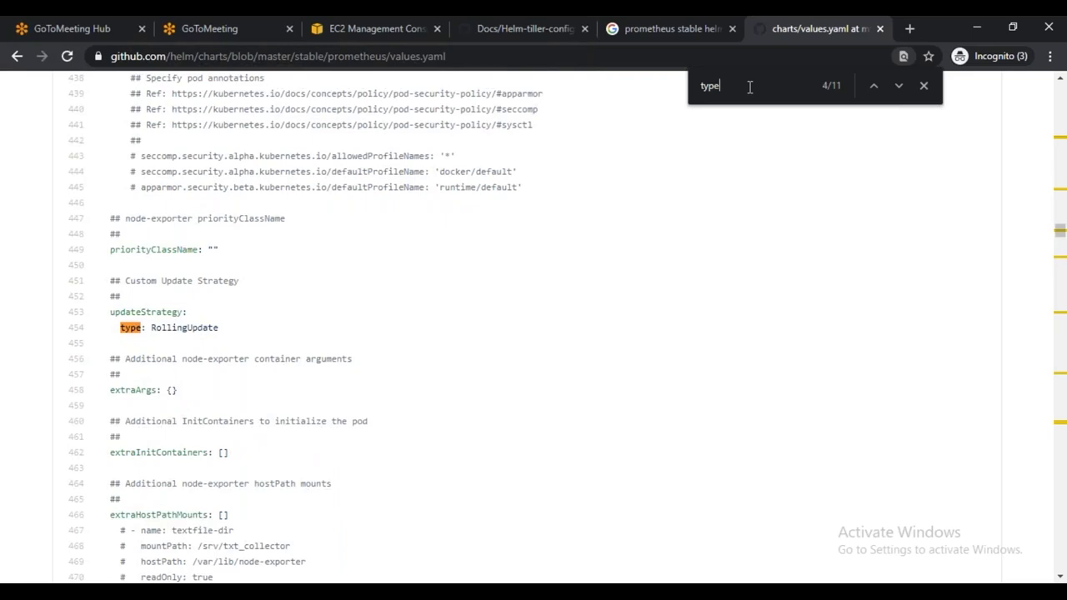
pyautogui.press('Return')
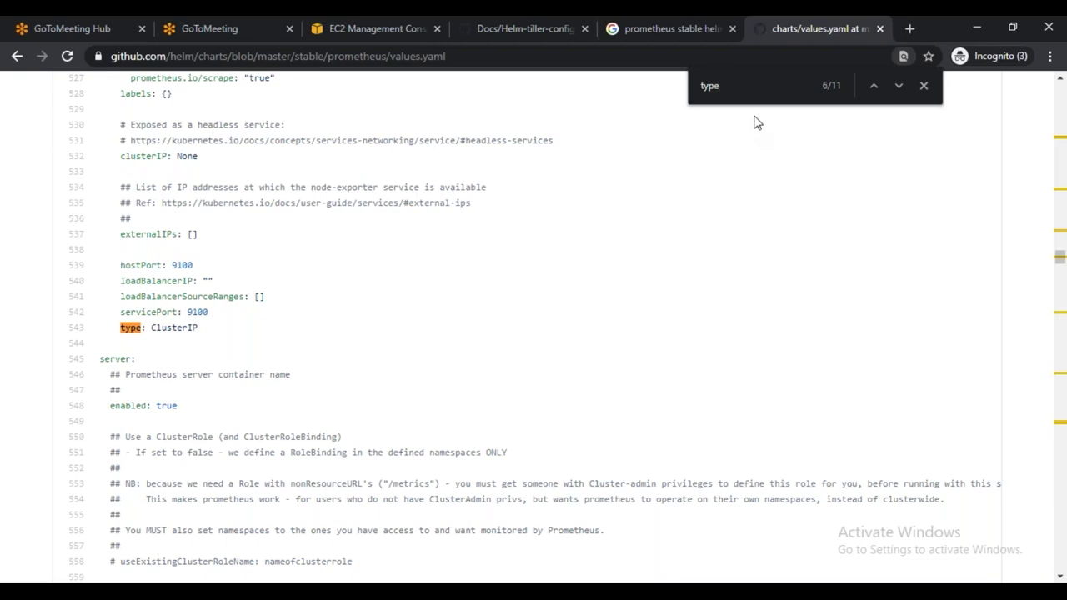
pyautogui.press('Return')
pyautogui.press('Return')
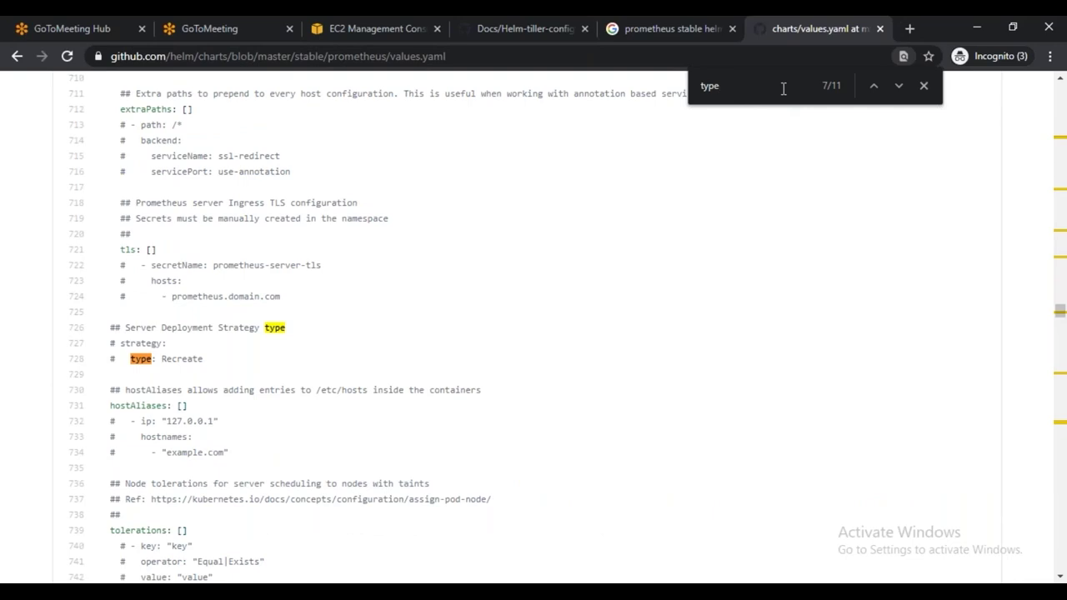
pyautogui.press('Return')
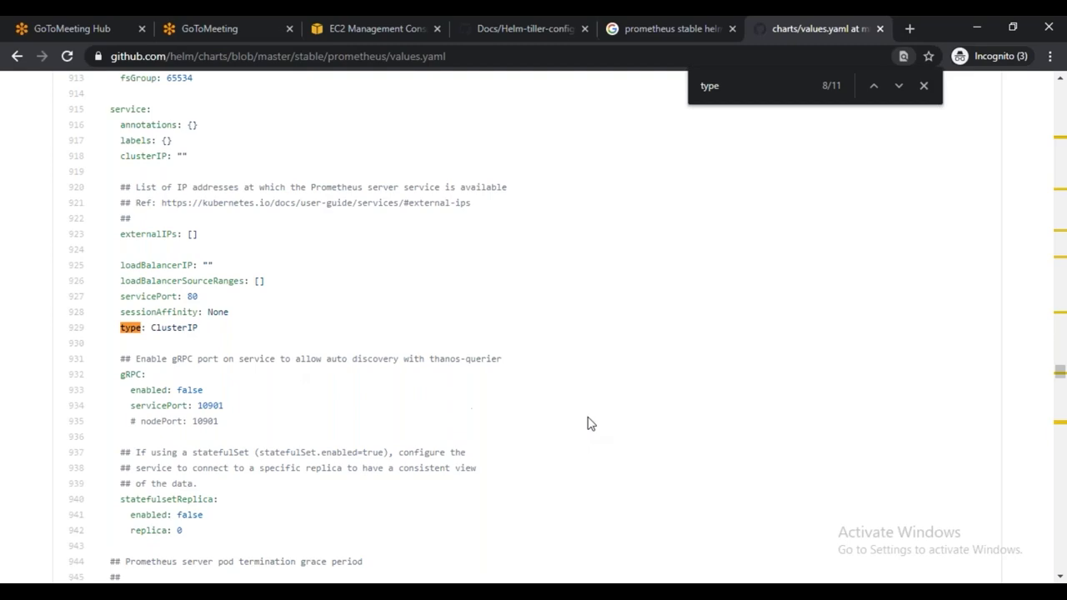
pyautogui.hotkey('alt', 'Tab')
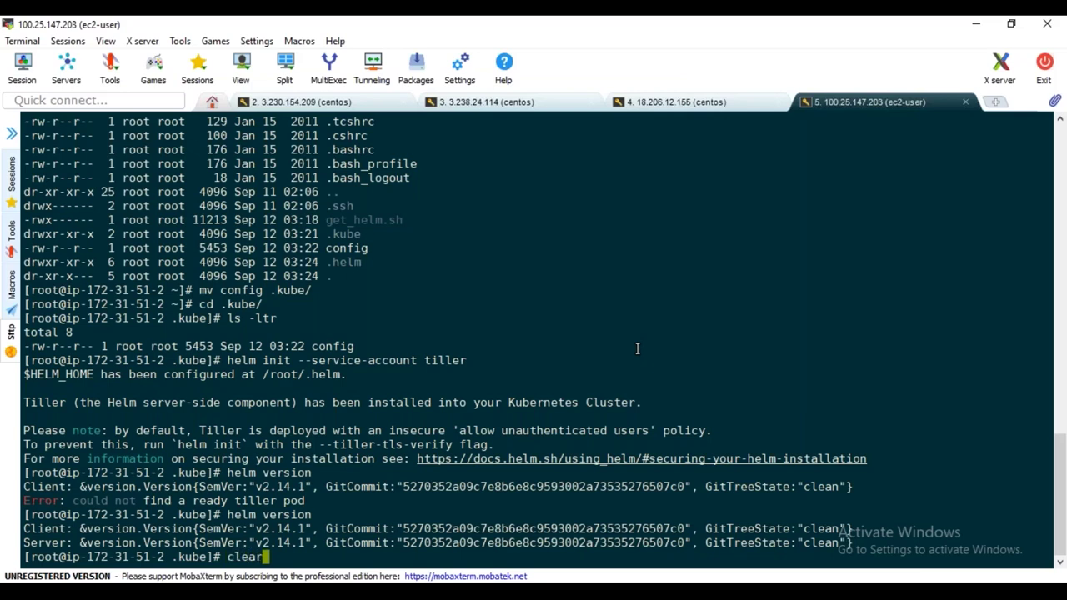
# Clear the terminal and run helm repo list, selecting the stable repository name
pyautogui.hotkey('ctrl', 'l')
pyautogui.press('Return')
pyautogui.press('Return')
pyautogui.press('Return')
pyautogui.write('helm ')
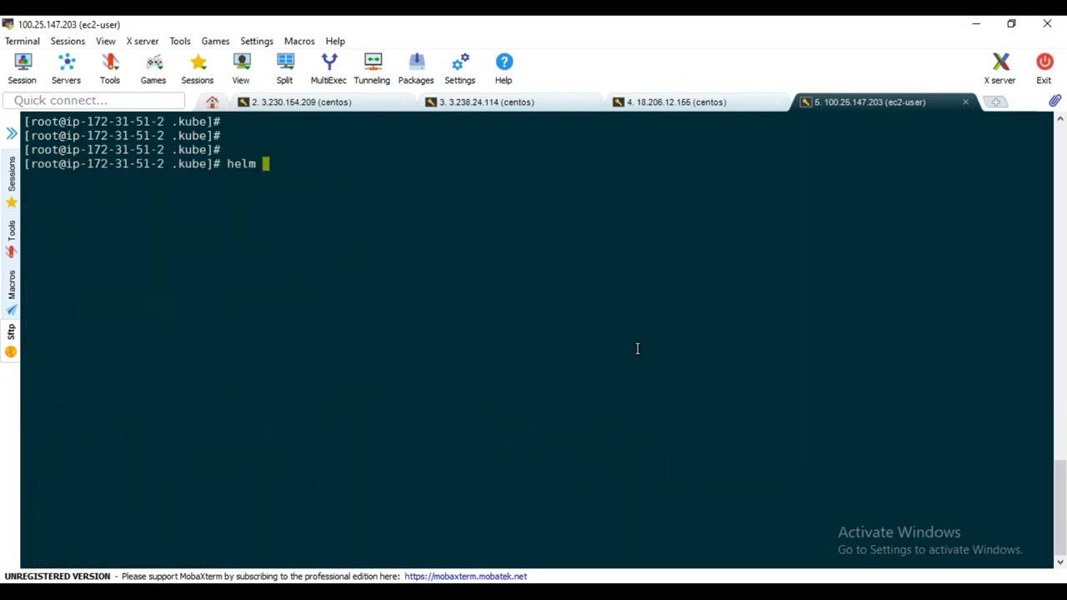
pyautogui.write('repo list')
pyautogui.press('Return')
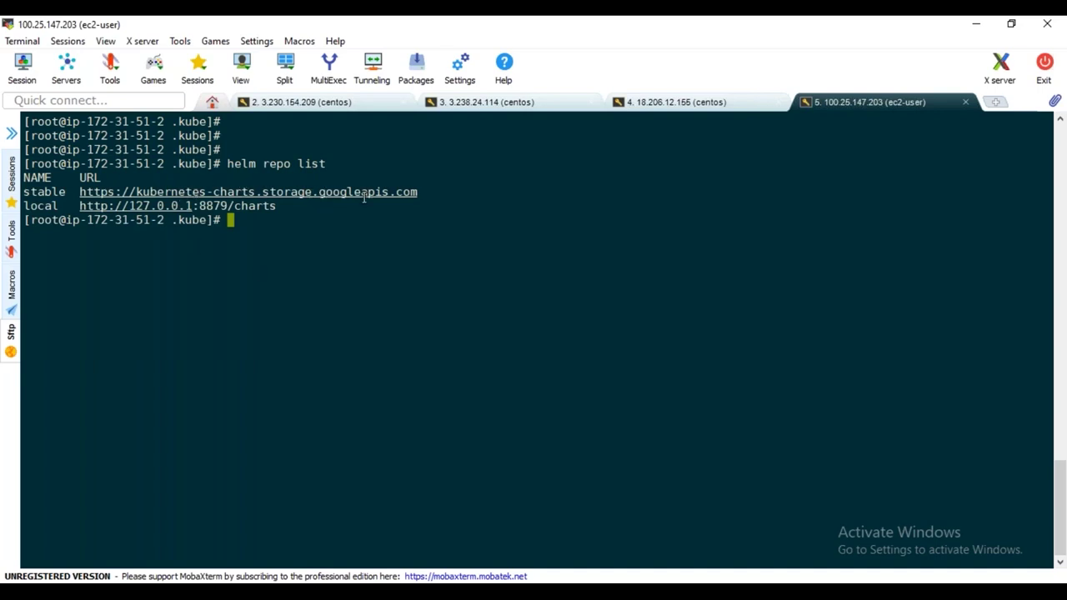
pyautogui.doubleClick(62, 192)
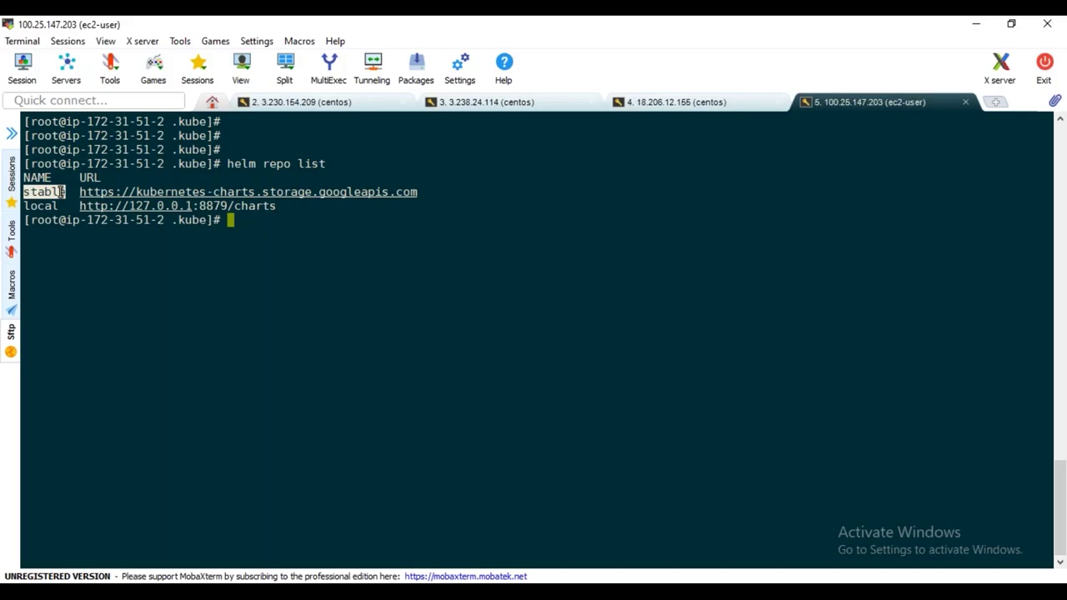
# Run helm search prometheus and select the stable/prometheus chart name in the results
pyautogui.hotkey('alt', 'Tab')
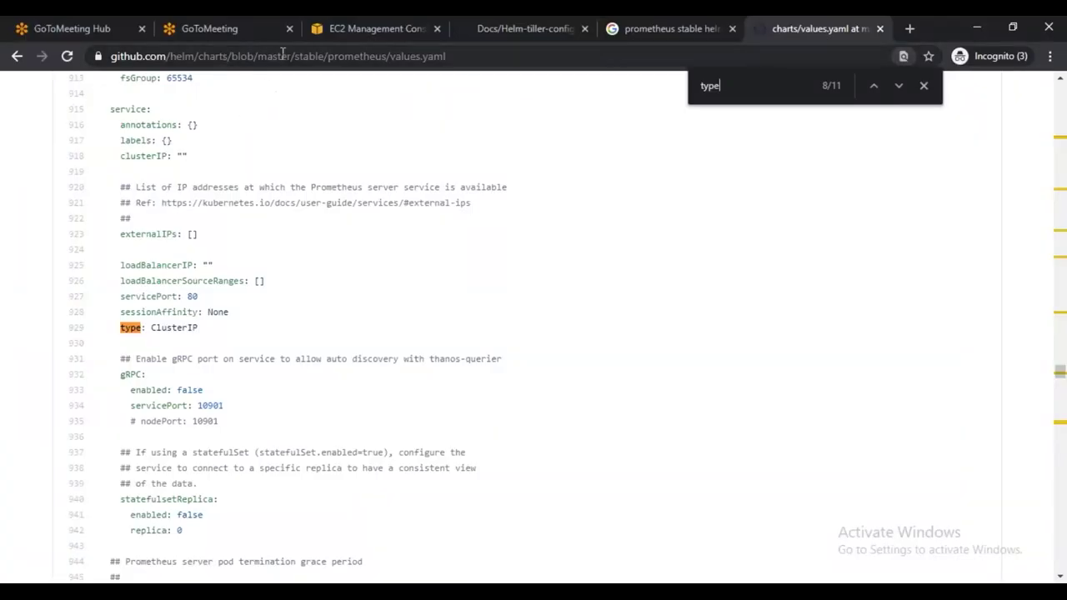
pyautogui.hotkey('alt', 'Tab')
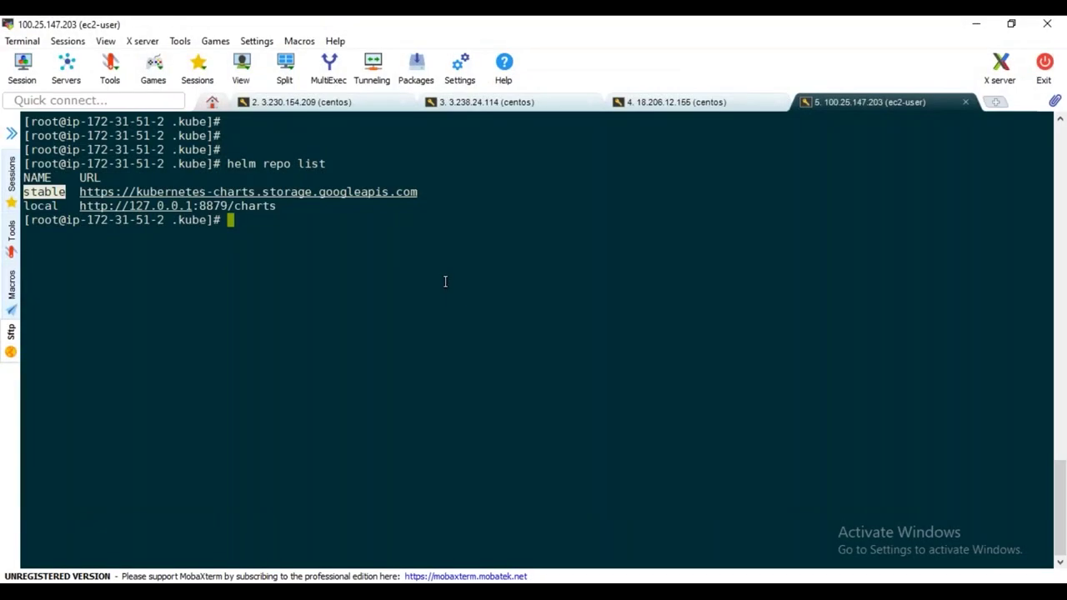
pyautogui.write('helm search ')
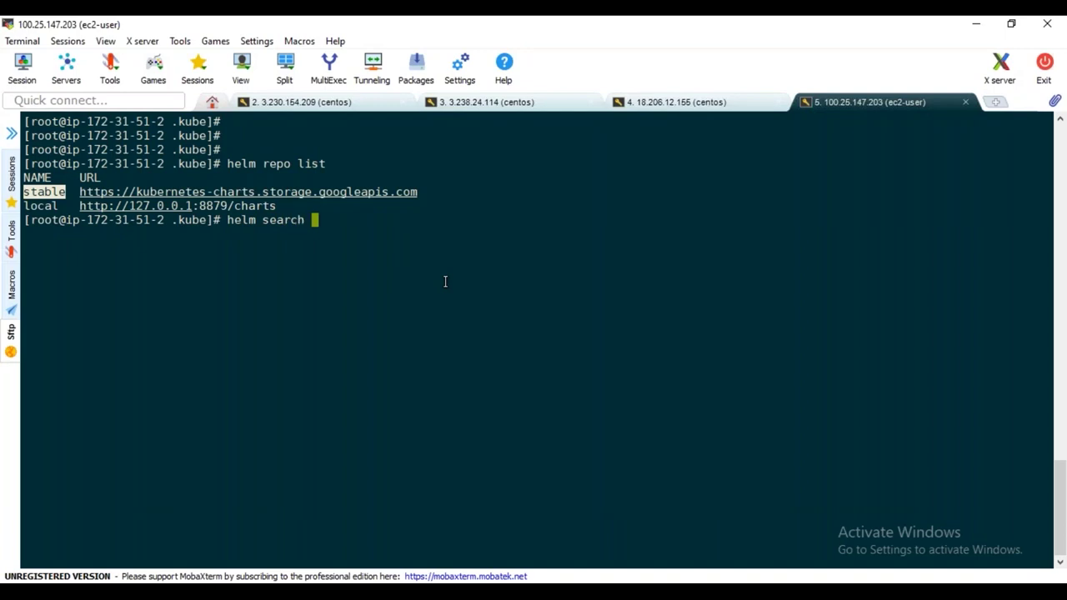
pyautogui.write('prometheus')
pyautogui.press('Return')
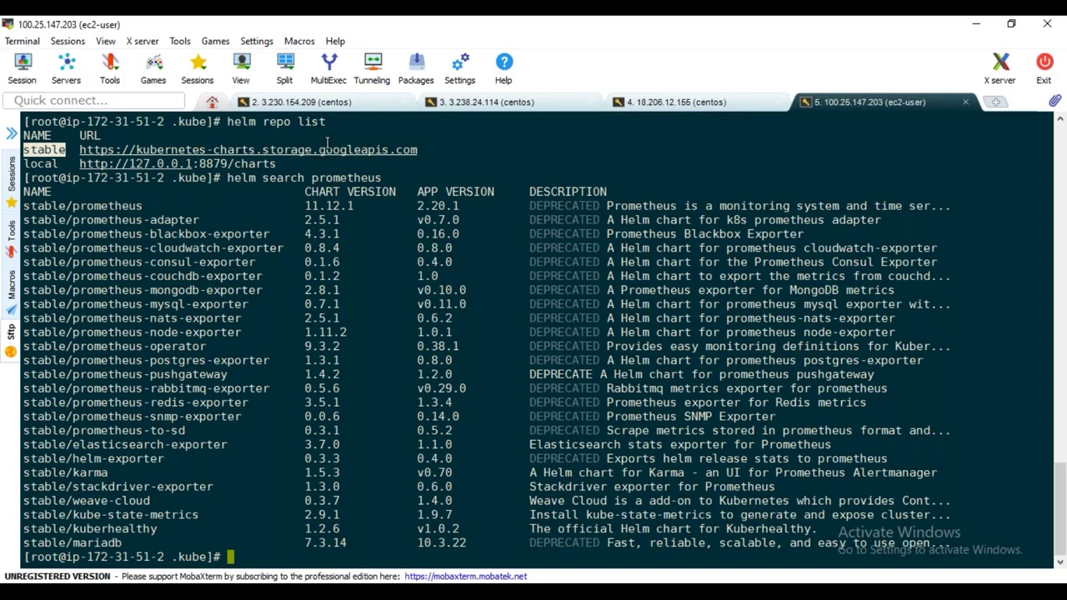
pyautogui.moveTo(153, 206); pyautogui.dragTo(24, 206)
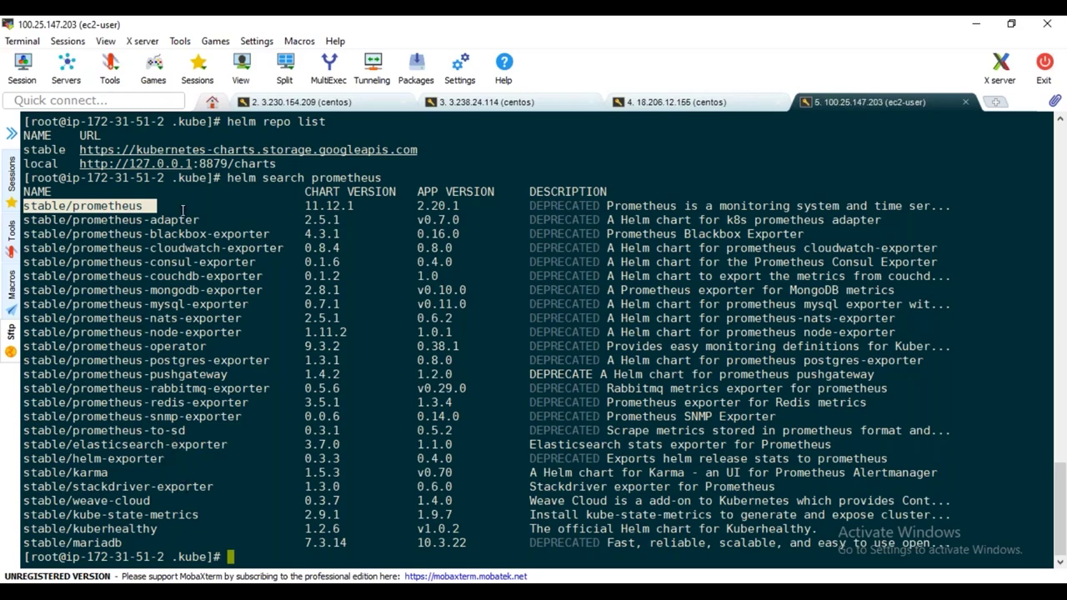
# Run helm inspect values stable/prometheus > /tmp/prometheus.values to save the chart defaults
pyautogui.click(552, 159)
pyautogui.write('helm inspect')
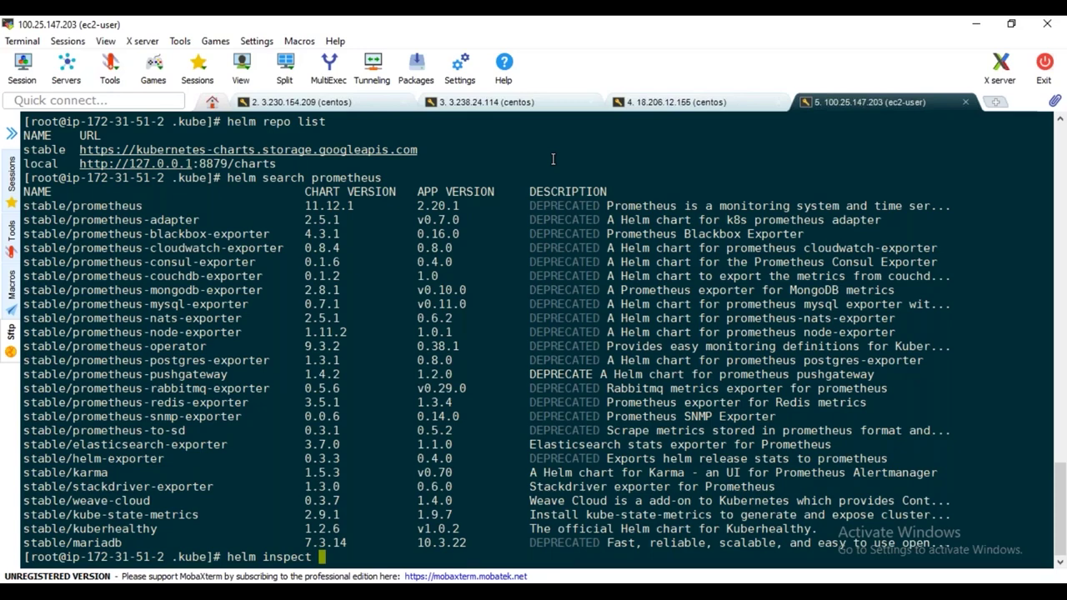
pyautogui.write('values')
pyautogui.write('stable/pr')
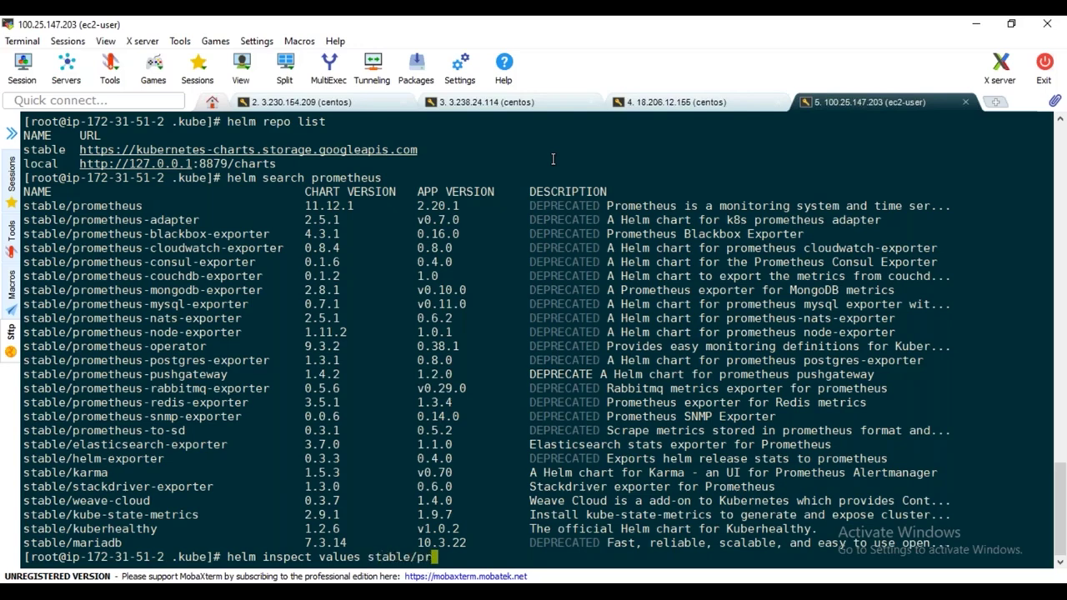
pyautogui.write('ometheus')
pyautogui.write('> ')
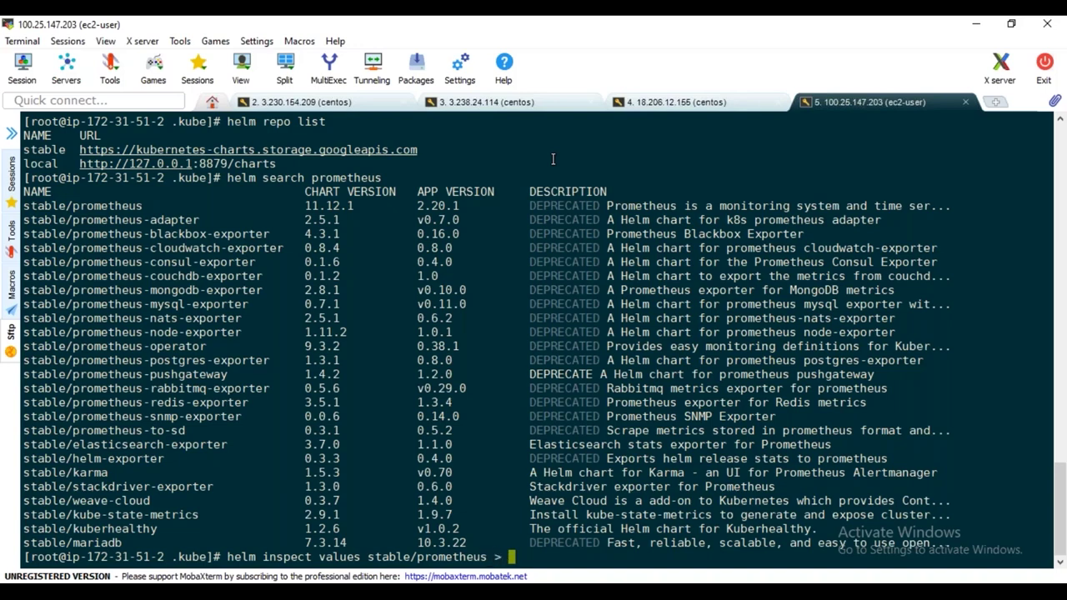
pyautogui.write('/tmp/prometheus.values')
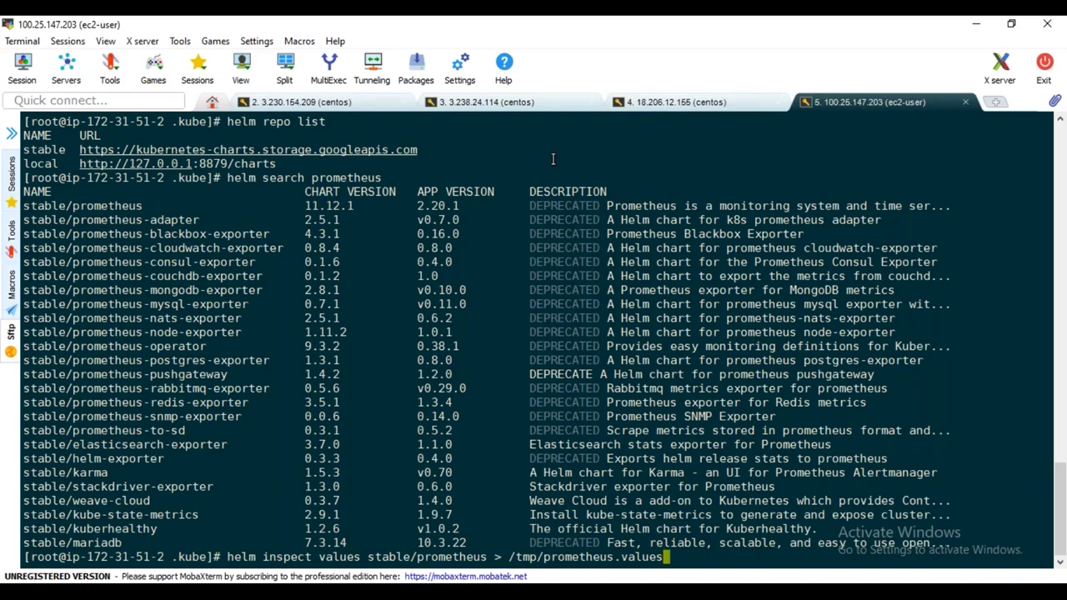
pyautogui.press('Return')
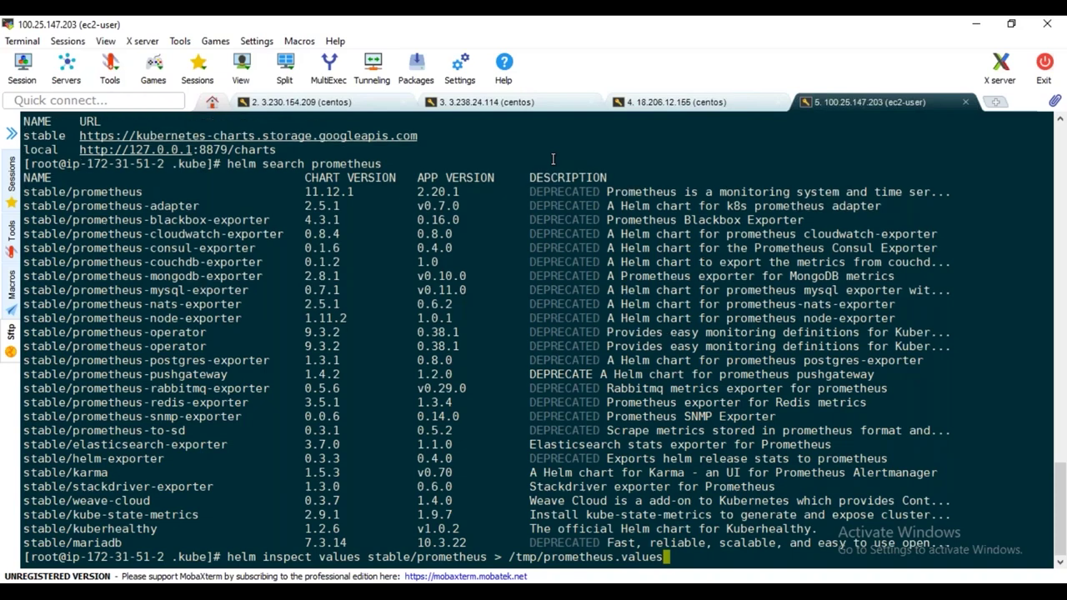
# Run ls -ltr /tmp/prometheus.values to confirm the 50490-byte file exists
pyautogui.write('ls -ltr /tmp/ pro')
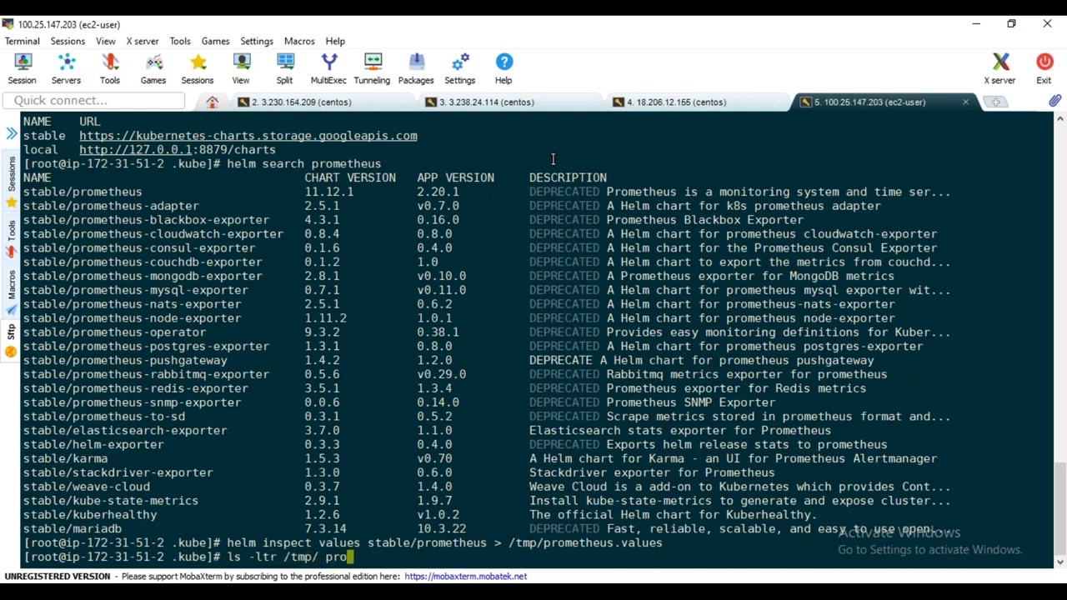
pyautogui.write('m')
pyautogui.press('BackSpace')
pyautogui.press('BackSpace')
pyautogui.press('BackSpace')
pyautogui.press('BackSpace')
pyautogui.press('BackSpace')
pyautogui.press('BackSpace')
pyautogui.press('BackSpace')
pyautogui.write('p/')
pyautogui.press('BackSpace')
pyautogui.press('BackSpace')
pyautogui.write('p/pro')
pyautogui.press('Tab')
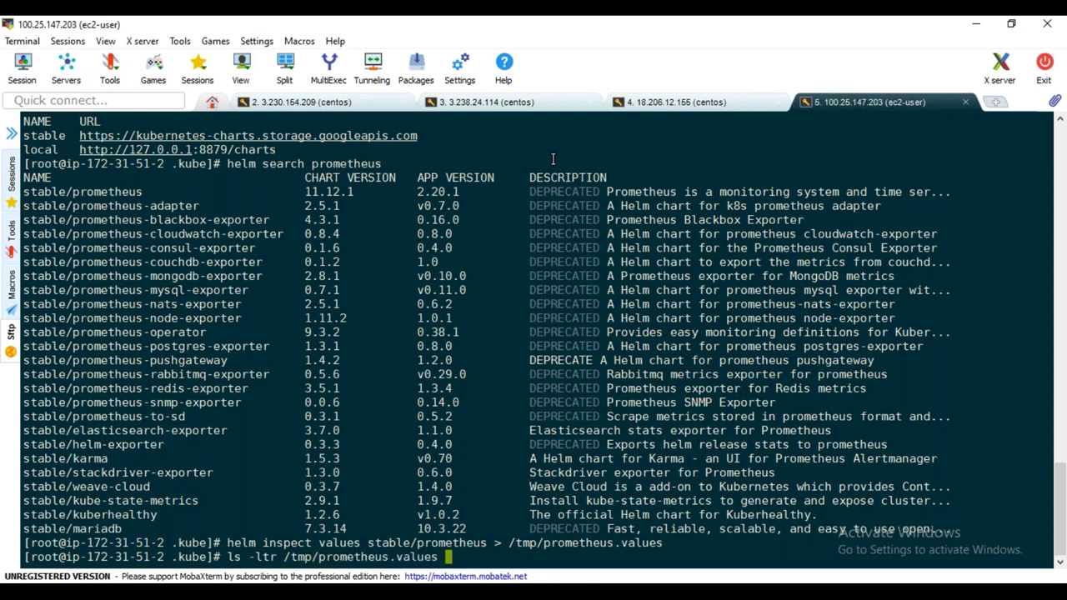
pyautogui.press('Return')
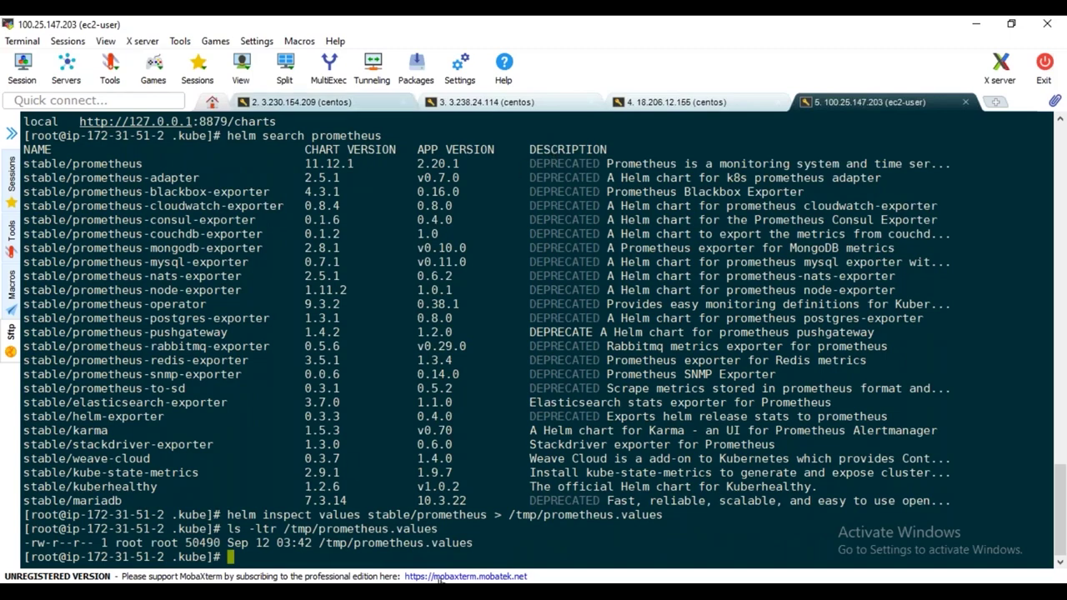
# Print /tmp/prometheus.values with cat, pasting the copied path from the listing
pyautogui.doubleClick(448, 543)
pyautogui.hotkey('ctrl', 'c')
pyautogui.write('cat')
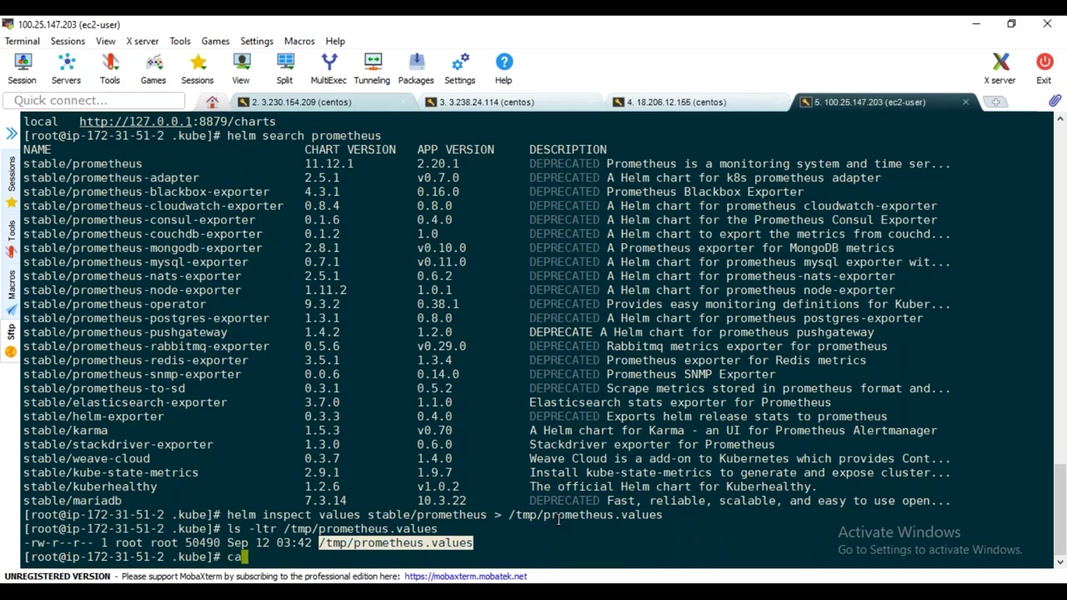
pyautogui.rightClick(482, 439)
pyautogui.click(542, 103)
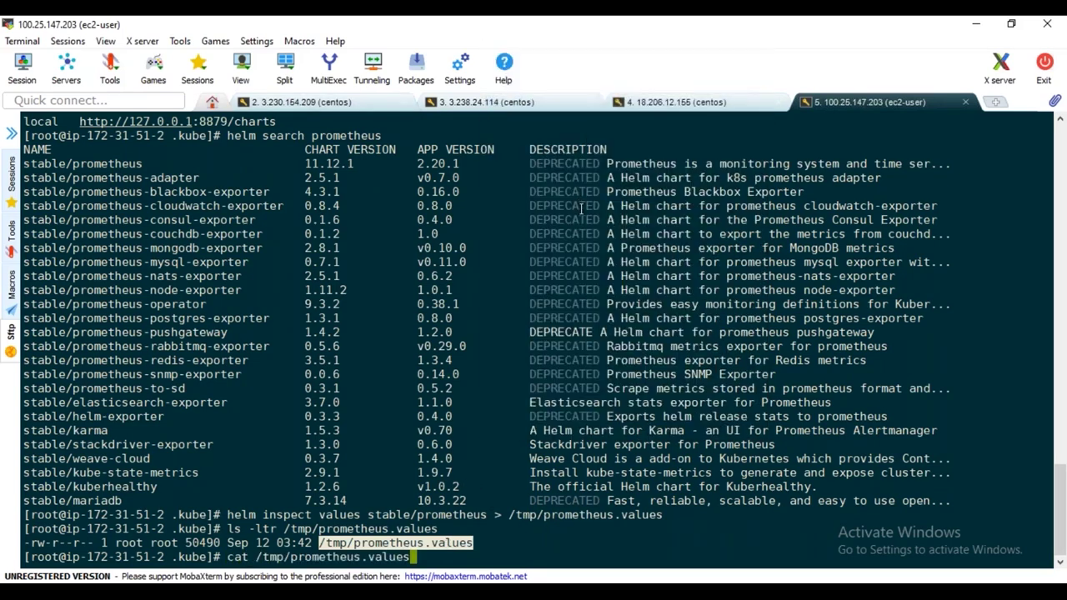
pyautogui.press('Return')
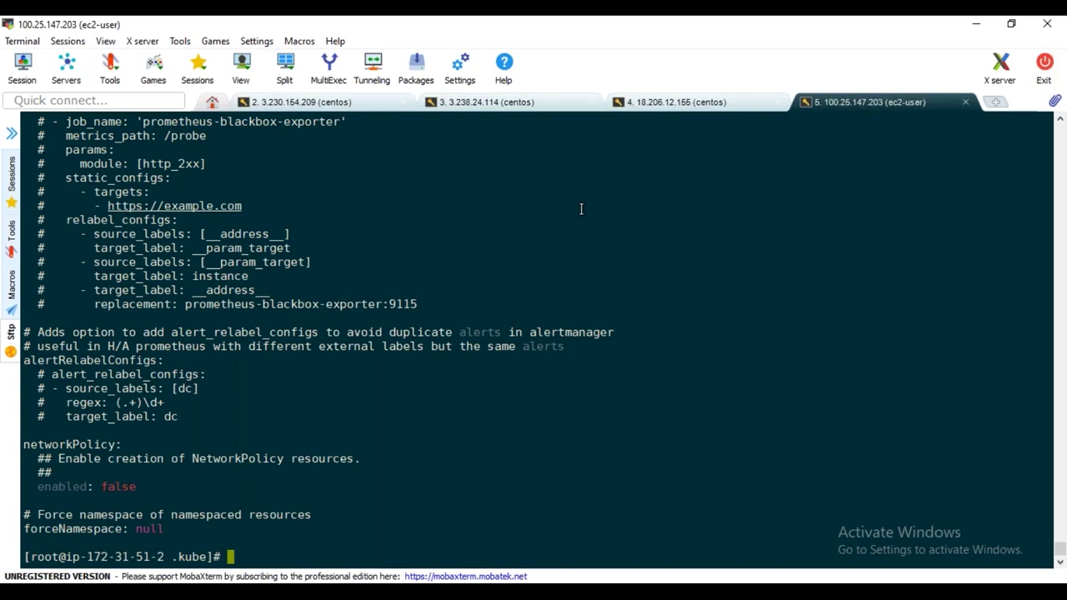
# Enter vi followed by the pasted /tmp/prometheus.values path at the prompt
pyautogui.write('vi')
pyautogui.rightClick(510, 434)
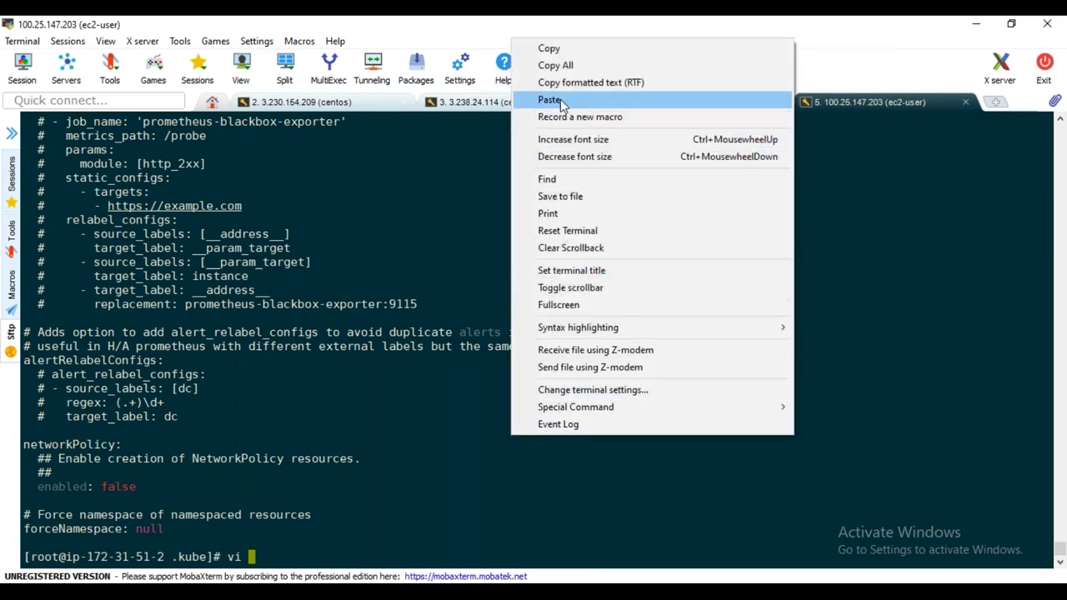
pyautogui.click(550, 100)
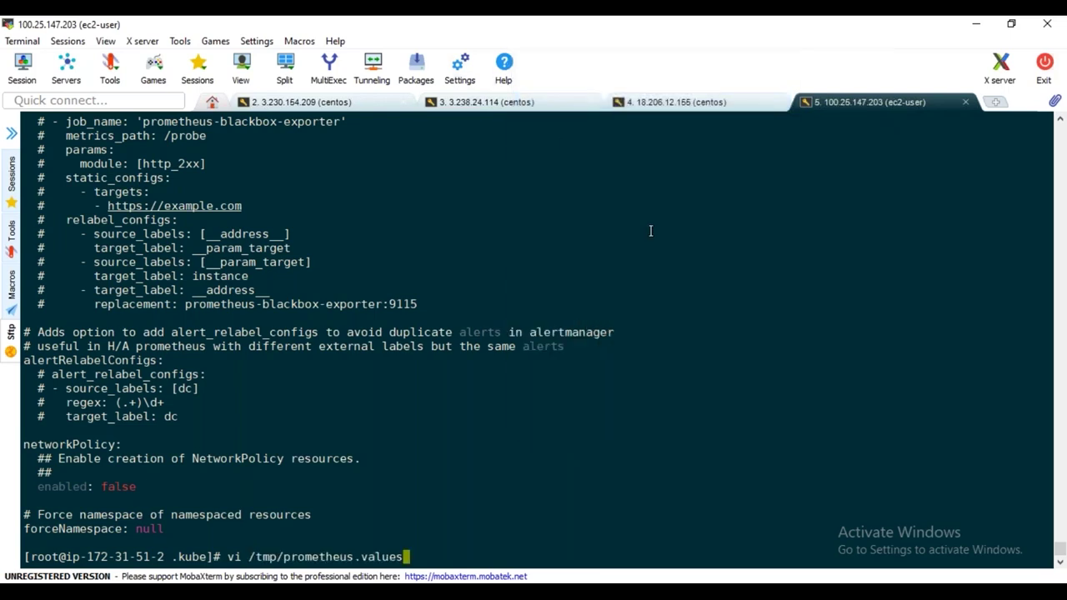
# Open /tmp/prometheus.values in vi and search for 'type', reaching the alertmanager service
pyautogui.press('Return')
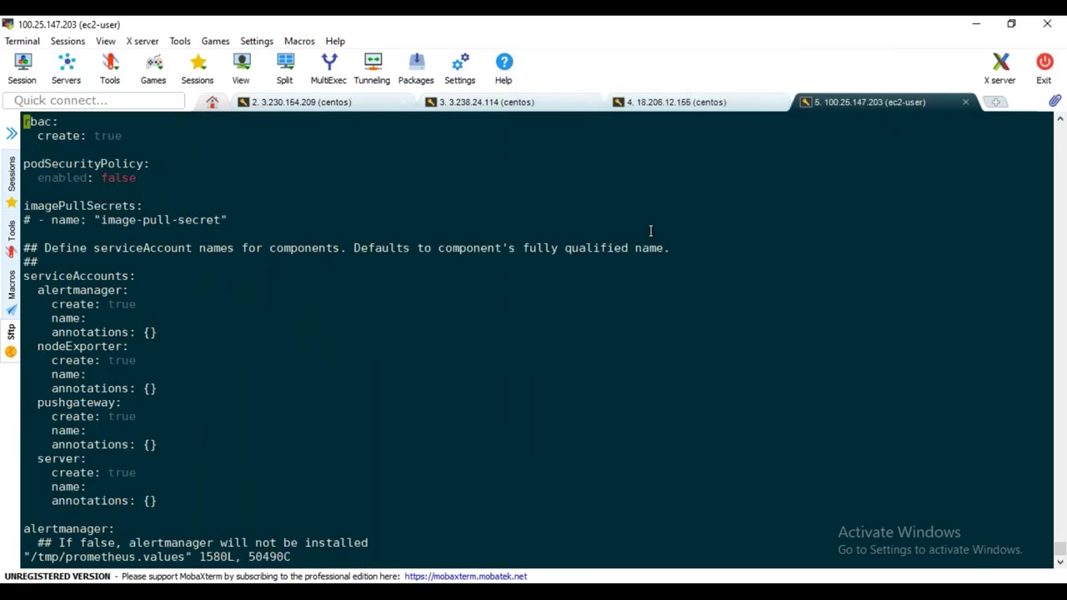
pyautogui.write('/type')
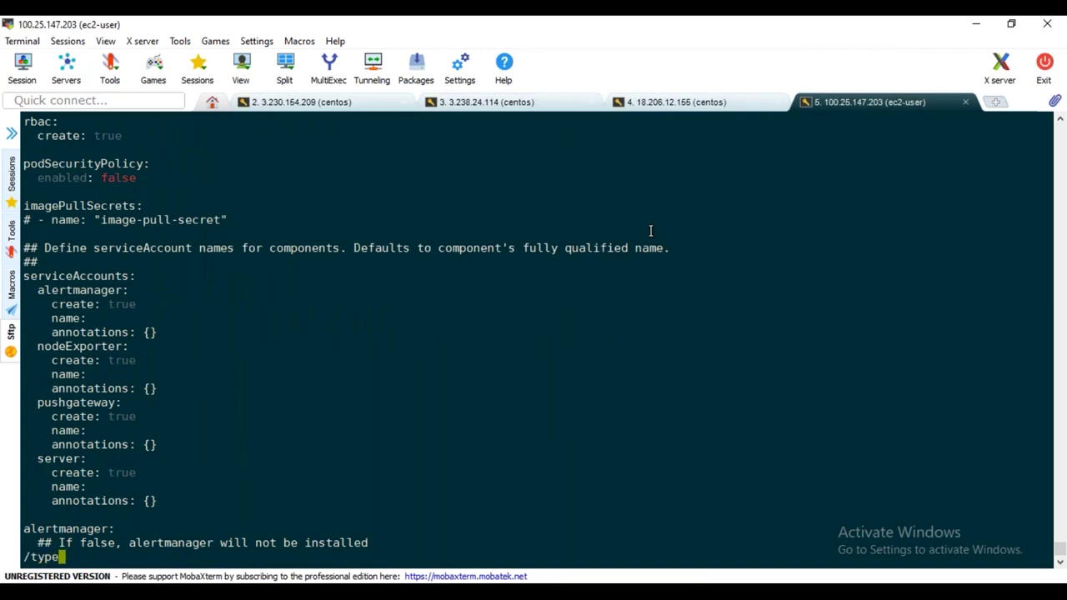
pyautogui.press('Return')
pyautogui.press('n')
pyautogui.press('n')
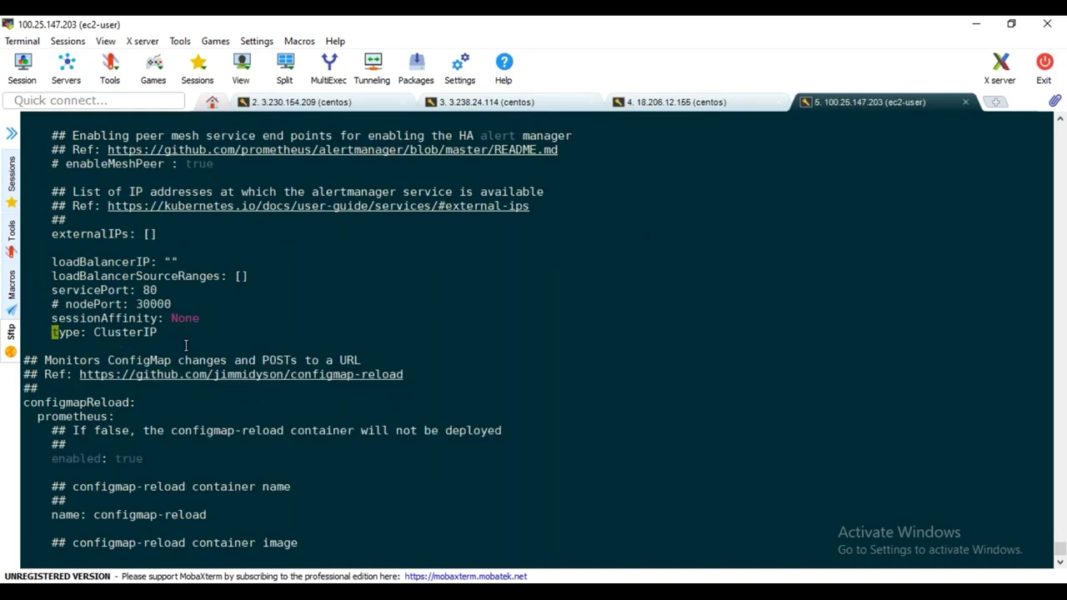
pyautogui.press('Up')
pyautogui.press('Up')
pyautogui.press('Up')
pyautogui.doubleClick(346, 193)
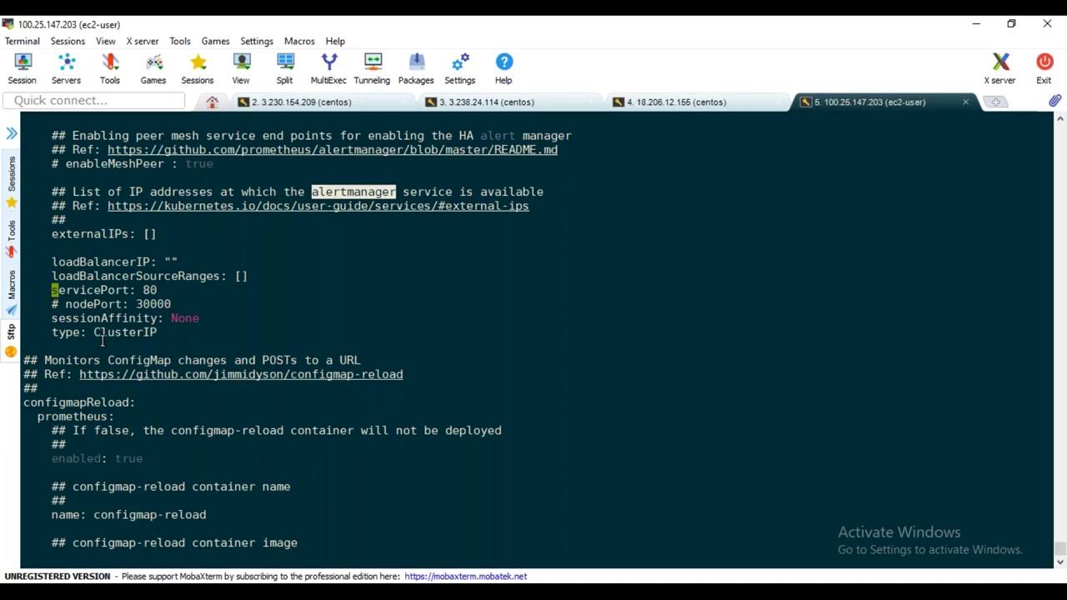
# Search '/type' past the node-exporter match to the server service's type: ClusterIP line
pyautogui.write('/type')
pyautogui.press('Return')
pyautogui.press('n')
pyautogui.press('N')
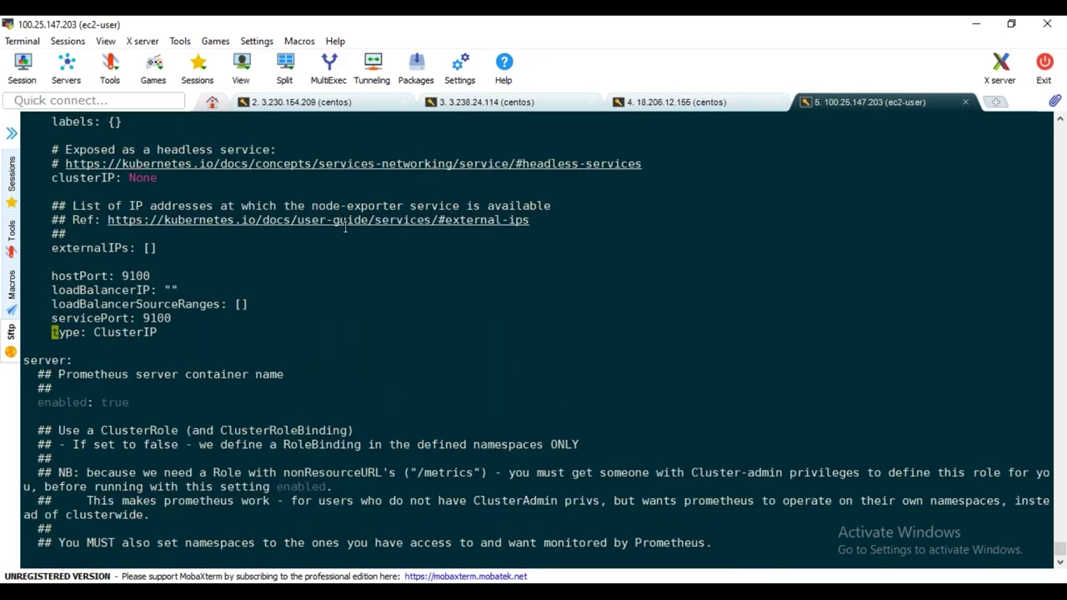
pyautogui.doubleClick(357, 205)
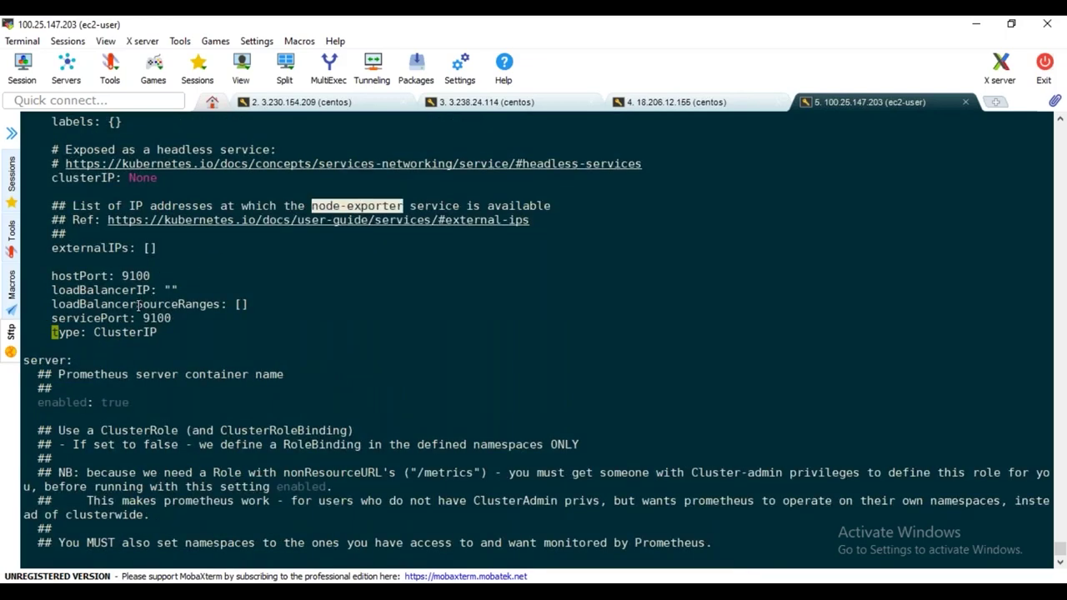
pyautogui.press('n')
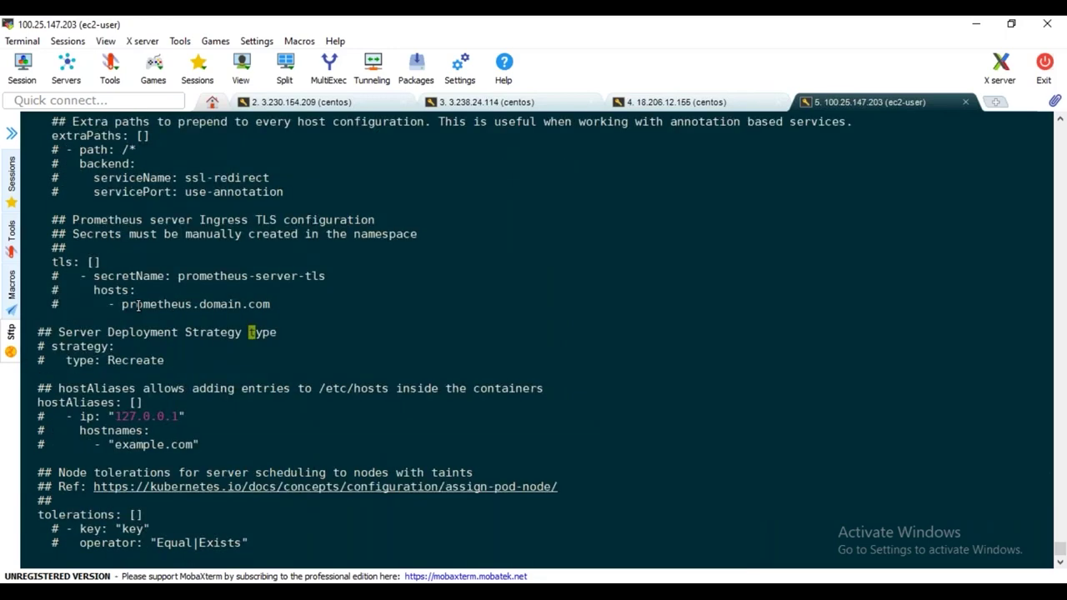
pyautogui.press('n')
pyautogui.press('n')
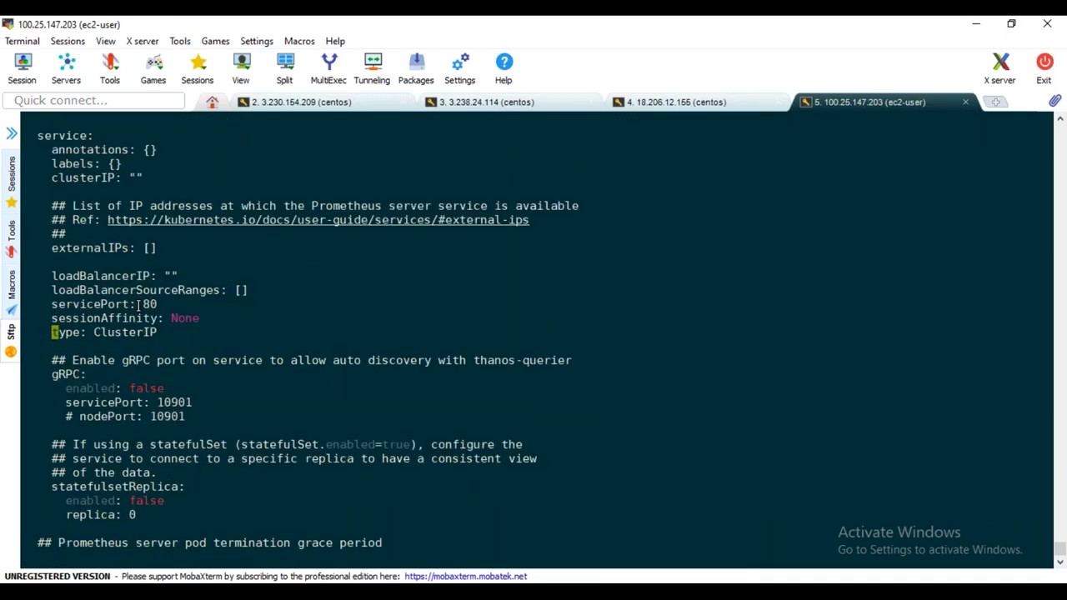
pyautogui.doubleClick(401, 205)
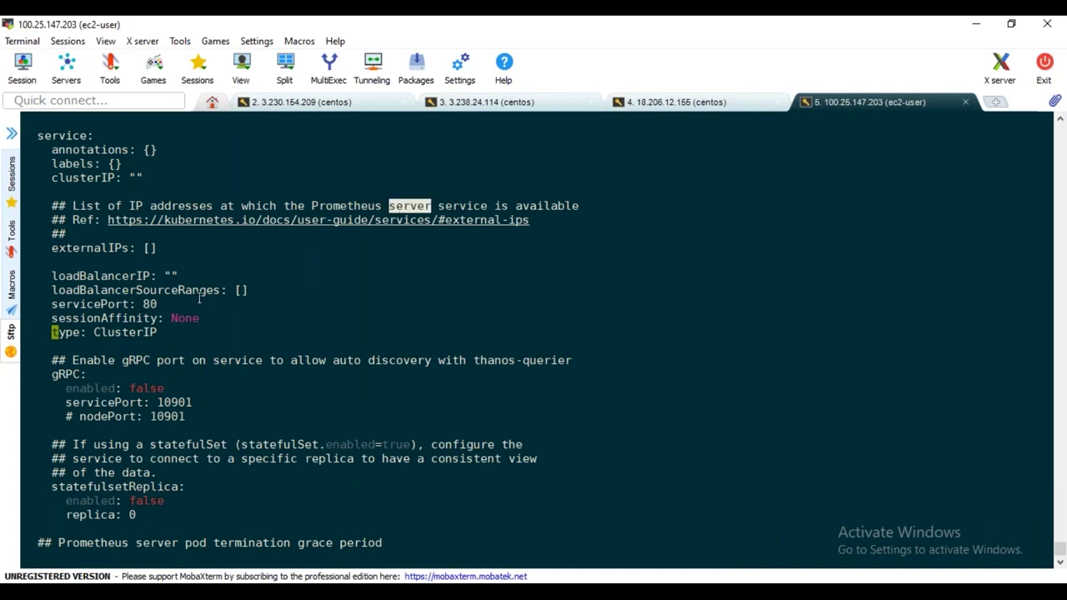
pyautogui.click(231, 296)
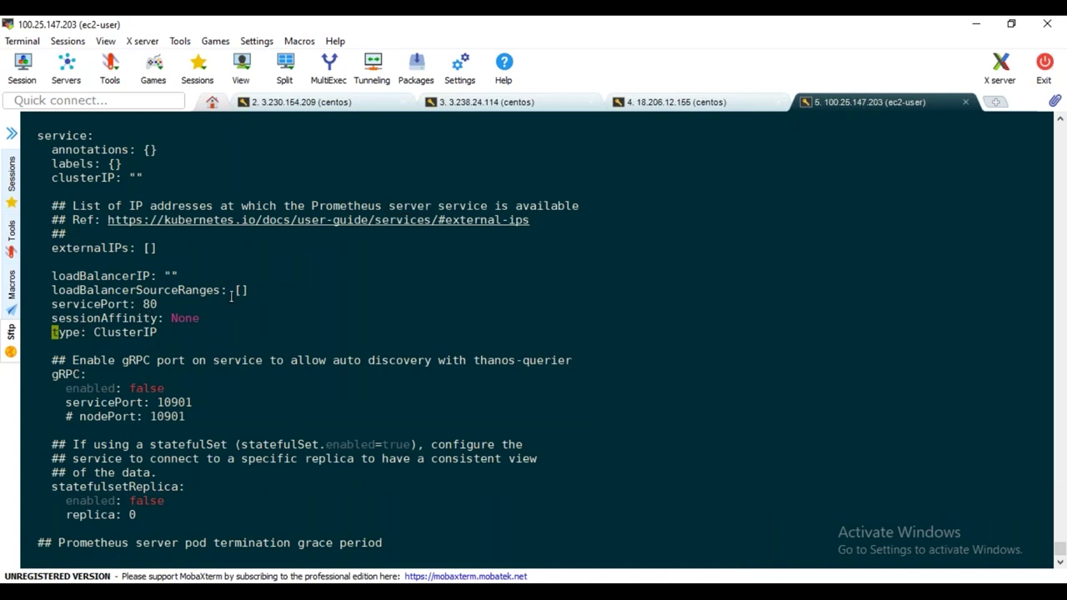
pyautogui.press('Right')
pyautogui.press('Right')
pyautogui.press('Right')
pyautogui.press('Right')
pyautogui.press('Right')
pyautogui.press('Right')
pyautogui.press('Right')
pyautogui.press('Right')
pyautogui.press('Right')
pyautogui.press('Right')
pyautogui.press('Right')
pyautogui.press('Right')
pyautogui.press('Right')
pyautogui.press('Right')
# Replace ClusterIP with nodePort and add a 'nodePort: 32323' line below it in vi
pyautogui.press('x')
pyautogui.press('x')
pyautogui.press('x')
pyautogui.press('x')
pyautogui.press('x')
pyautogui.press('x')
pyautogui.press('x')
pyautogui.press('x')
pyautogui.press('x')
pyautogui.press('a')
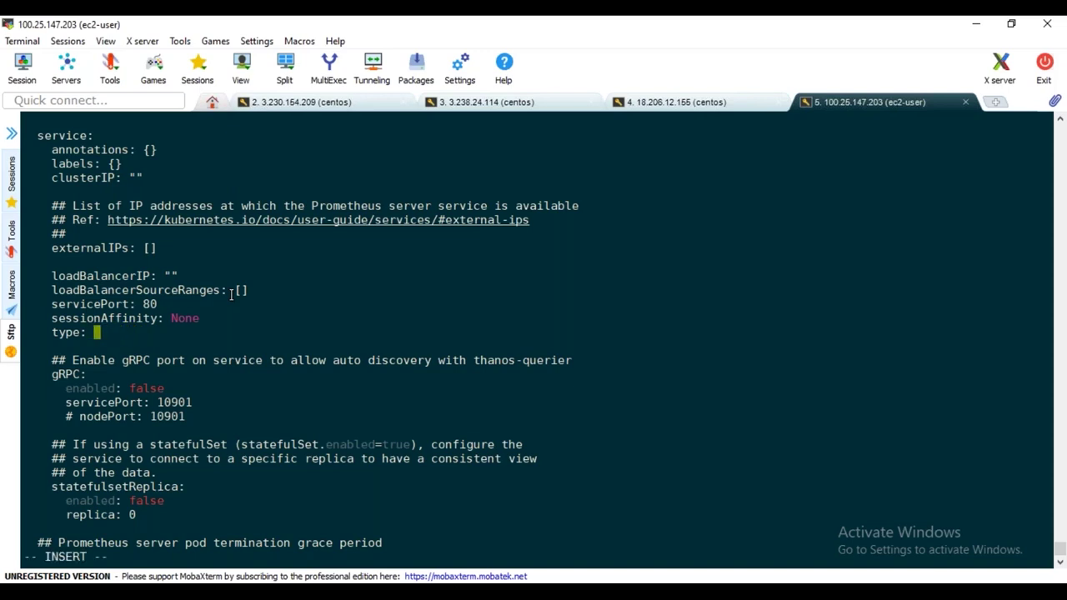
pyautogui.write('nodePort')
pyautogui.press('Return')
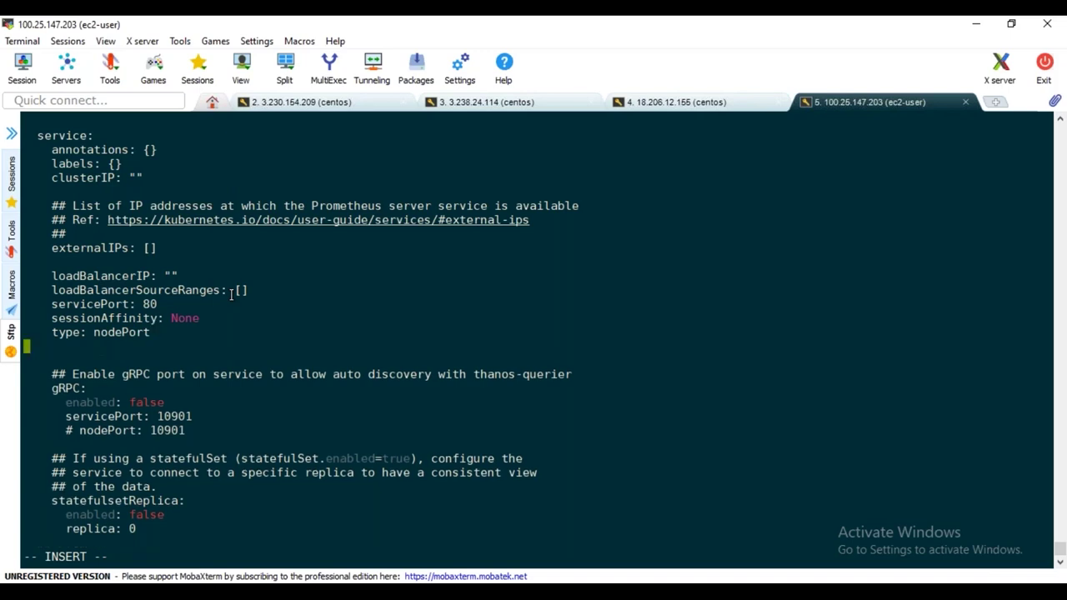
pyautogui.write('nodePort: 32323')
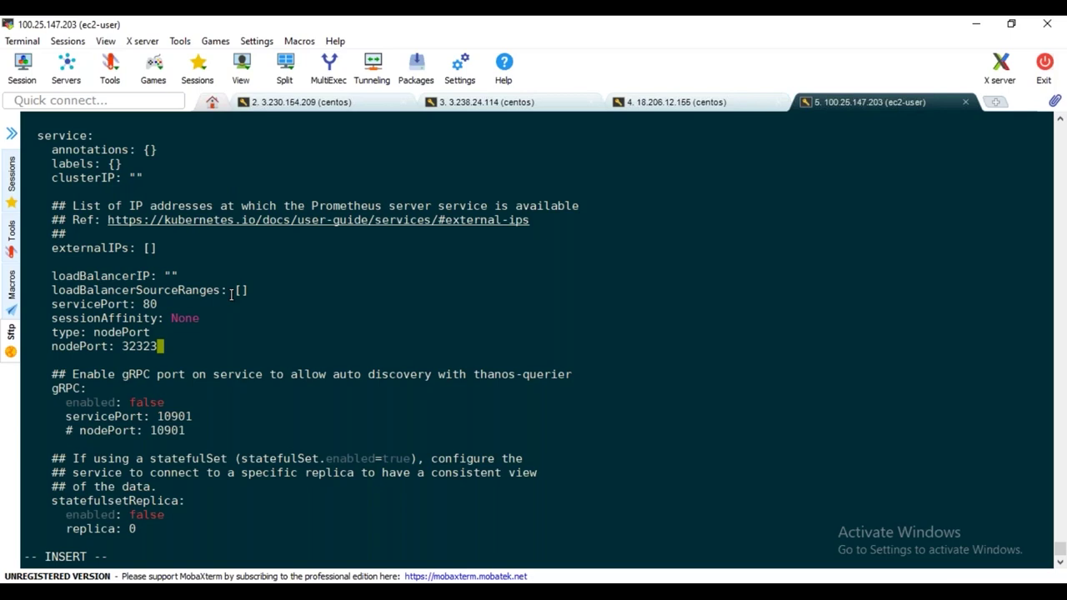
pyautogui.press('Escape')
pyautogui.press('/')
# Search the values file for 'persistent' to jump to the pushgateway persistentVolume section
pyautogui.write('persistent')
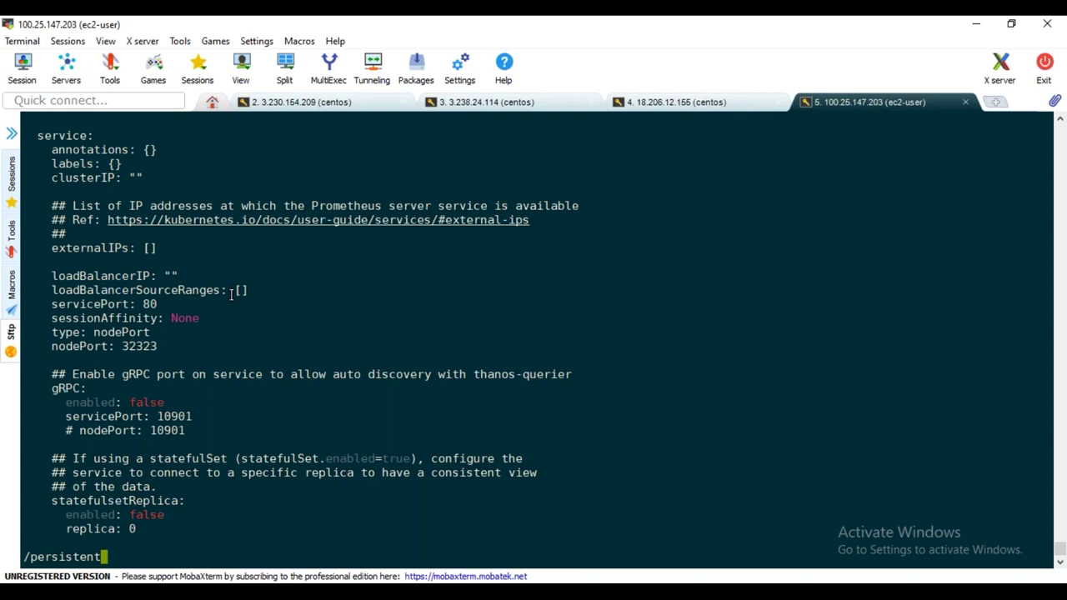
pyautogui.press('Return')
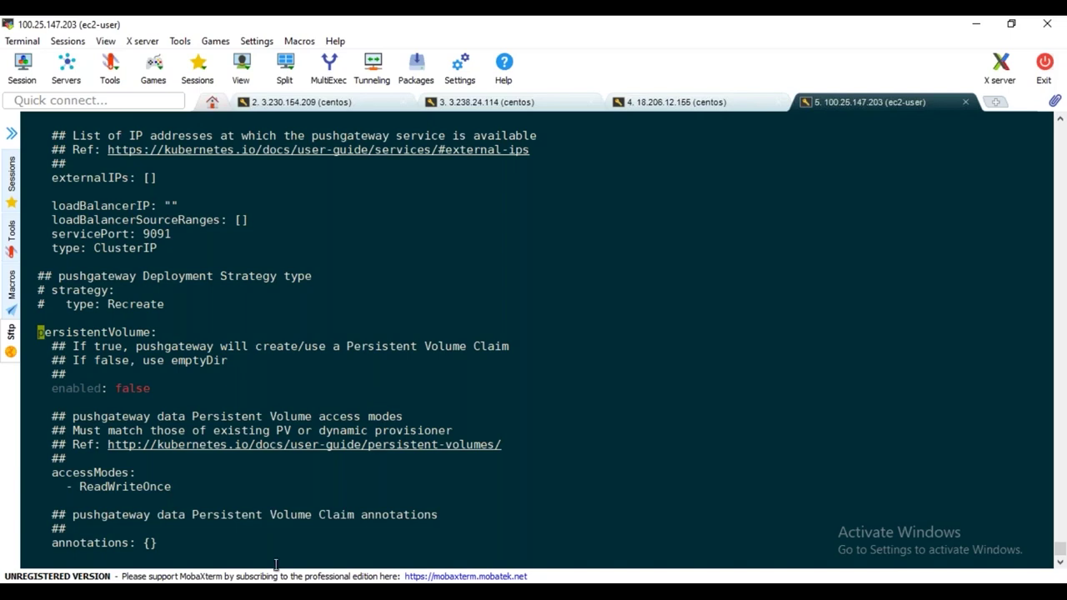
pyautogui.hotkey('alt', 'Tab')
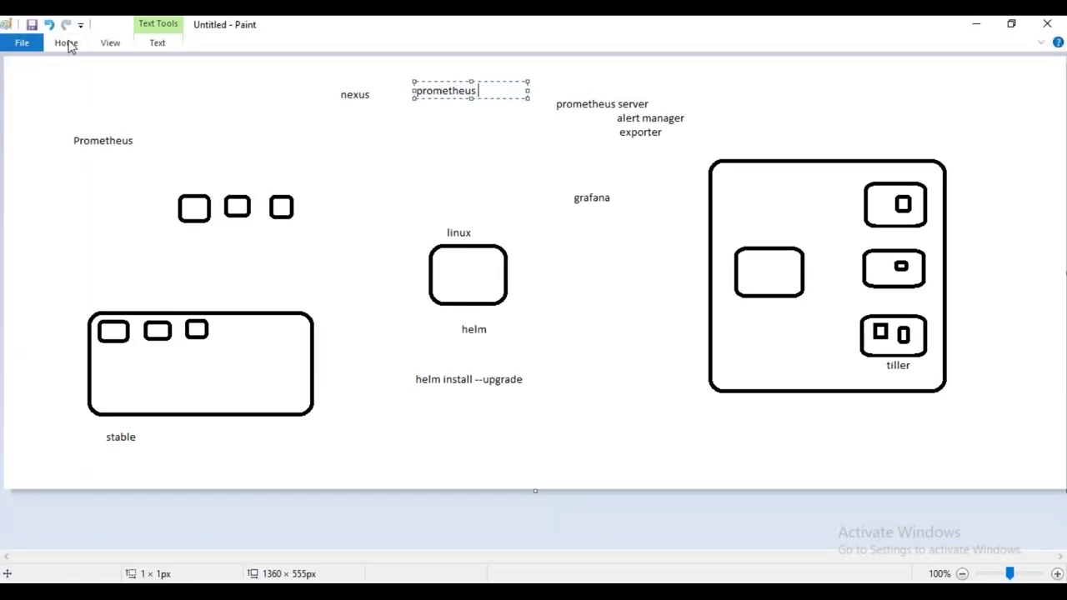
# Draw two small rounded boxes side by side below helm install --upgrade
pyautogui.click(68, 43)
pyautogui.click(359, 65)
pyautogui.moveTo(450, 451); pyautogui.dragTo(490, 480)
pyautogui.moveTo(547, 449); pyautogui.dragTo(590, 474)
# Label the left box 'PV' and the right box 'pvc'
pyautogui.click(67, 43)
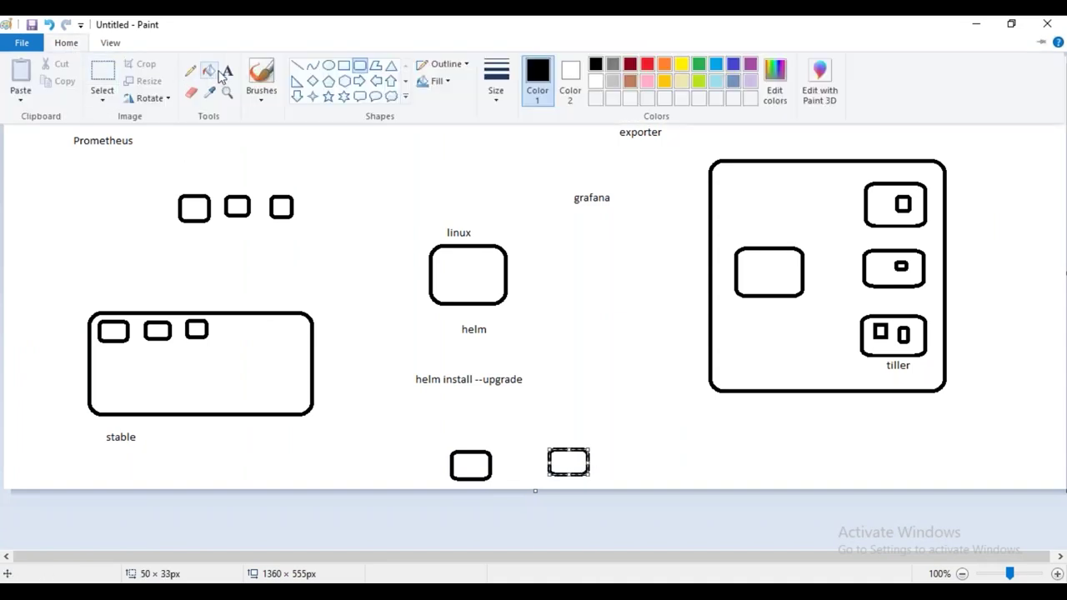
pyautogui.click(227, 70)
pyautogui.click(457, 432)
pyautogui.write('pV')
pyautogui.click(659, 438)
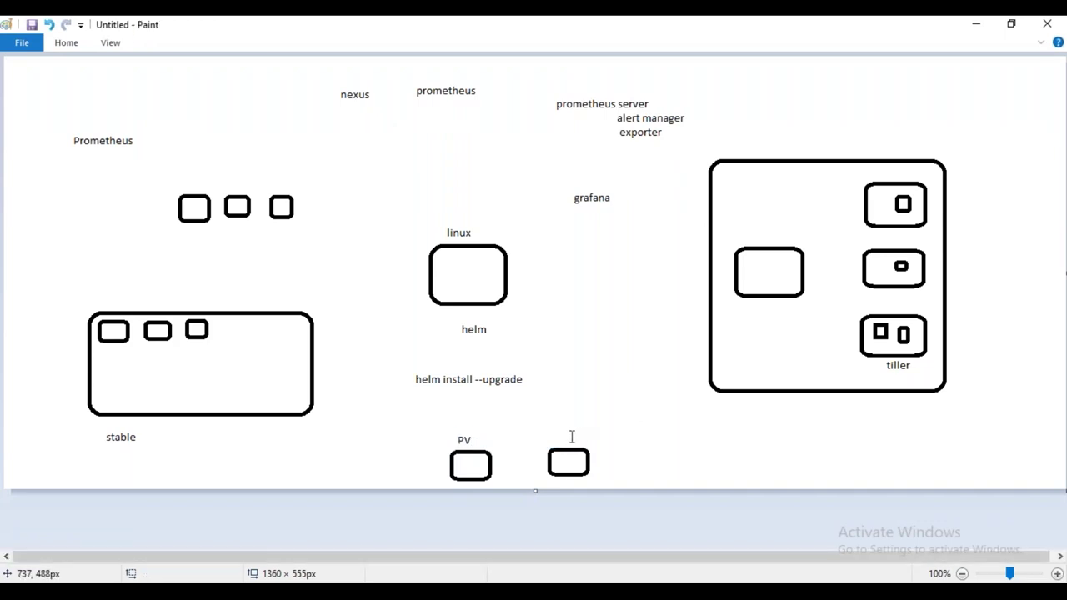
pyautogui.click(554, 429)
pyautogui.write('pvc')
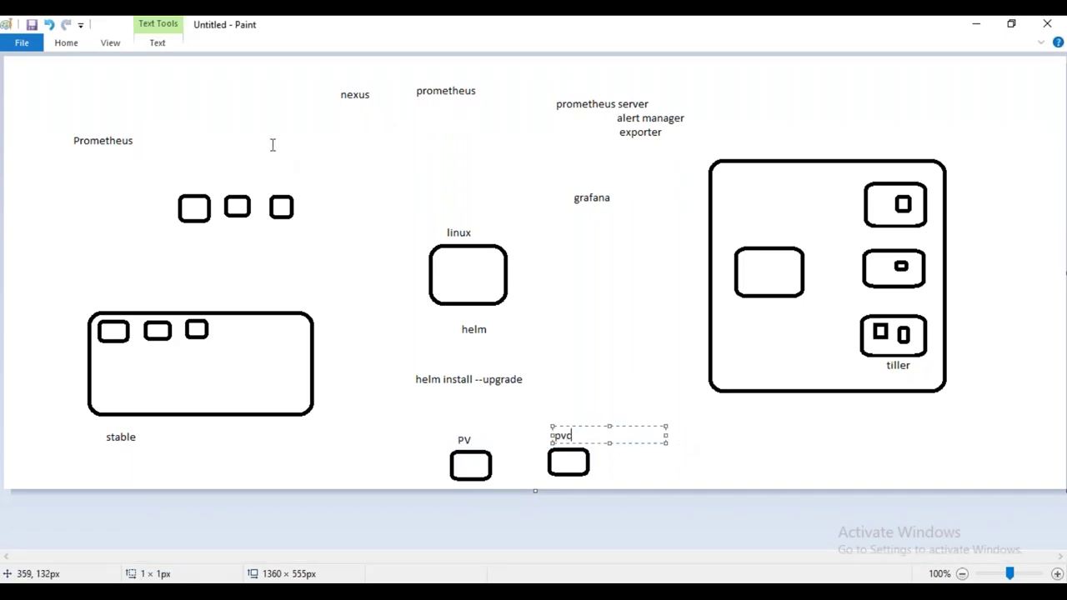
# Draw a third rounded box to the right of the pvc box
pyautogui.click(66, 42)
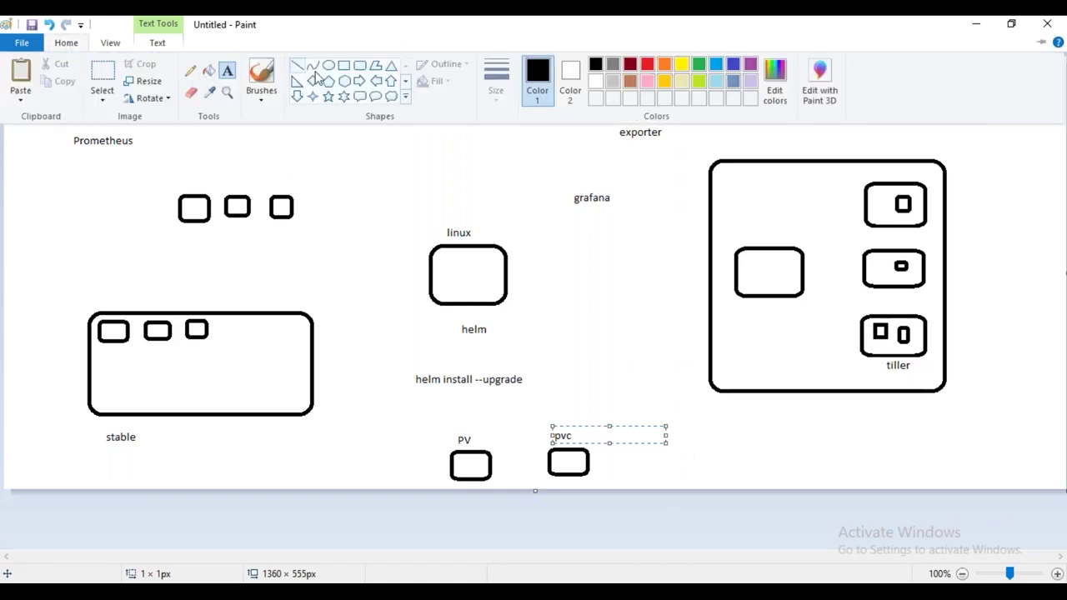
pyautogui.click(359, 65)
pyautogui.moveTo(659, 452); pyautogui.dragTo(697, 478)
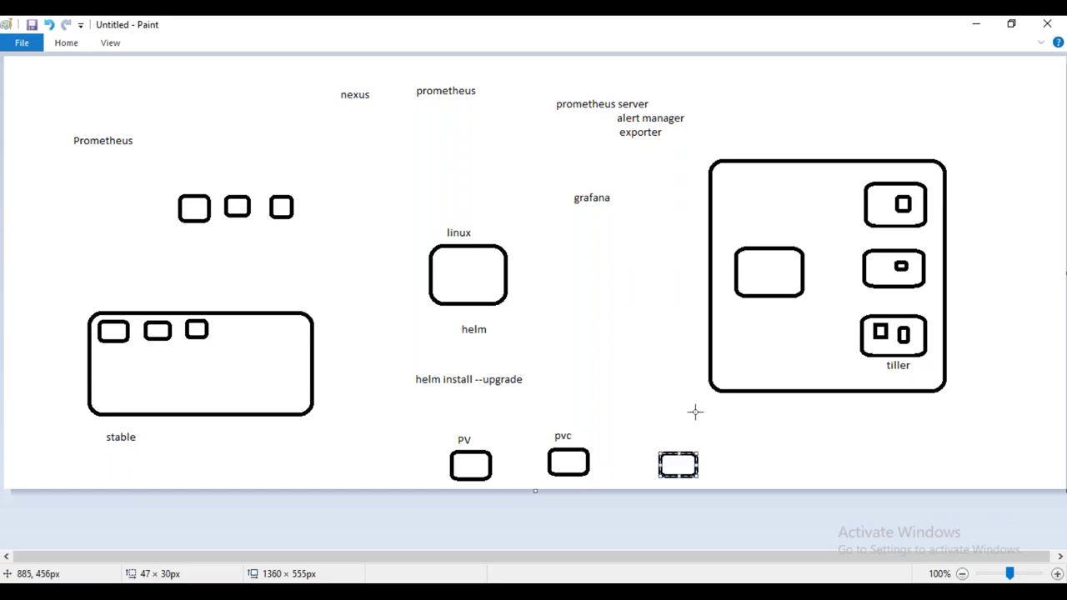
# Back in vi, point out the false value and emptyDir comment, then find the server's persistentVolume key
pyautogui.hotkey('alt', 'Tab')
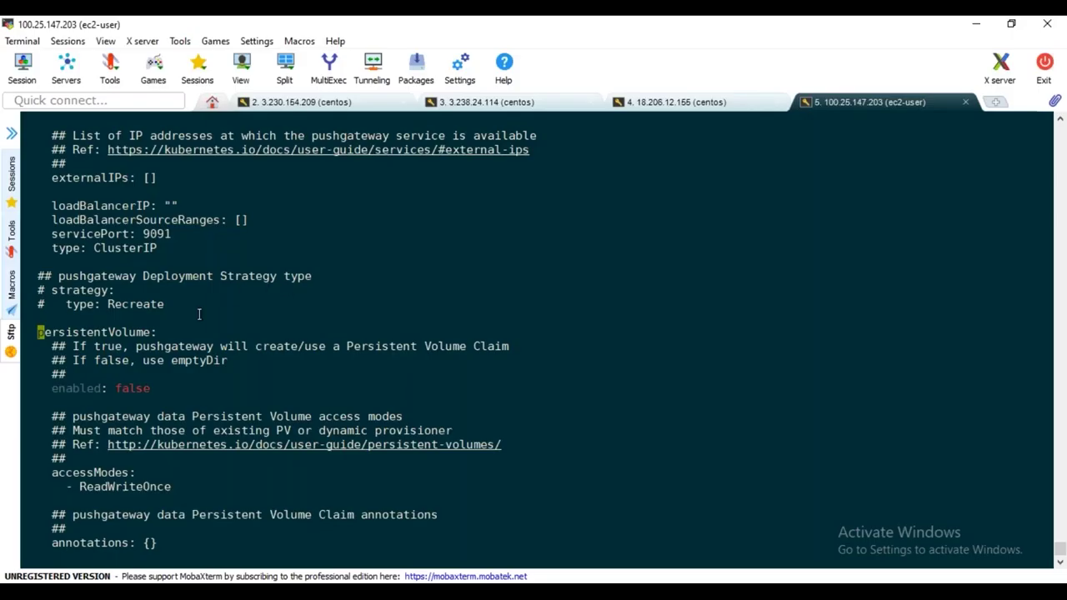
pyautogui.doubleClick(125, 390)
pyautogui.moveTo(181, 360); pyautogui.dragTo(226, 360)
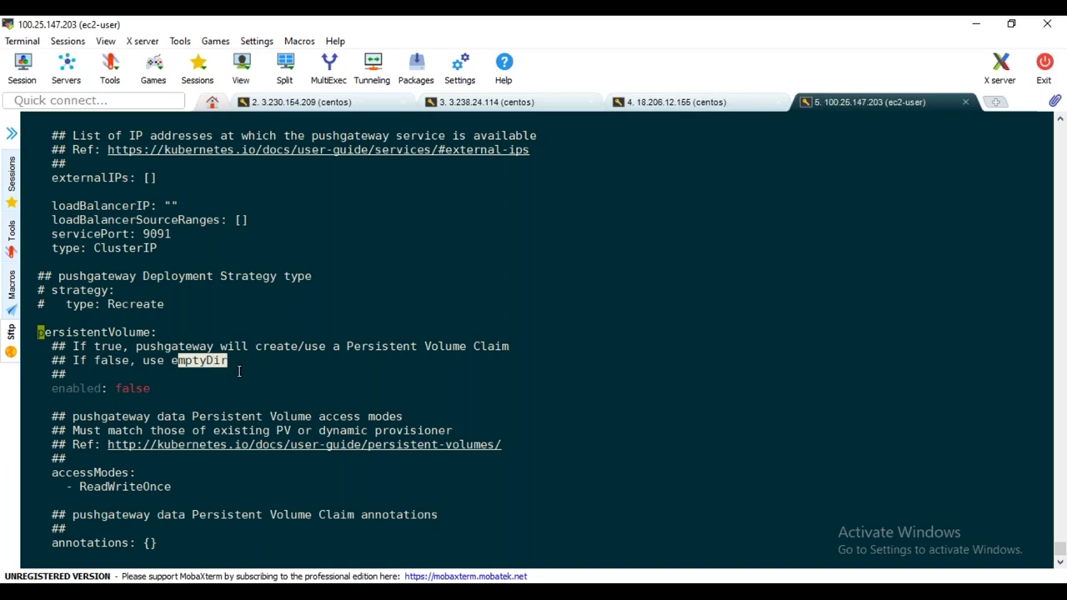
pyautogui.click(239, 366)
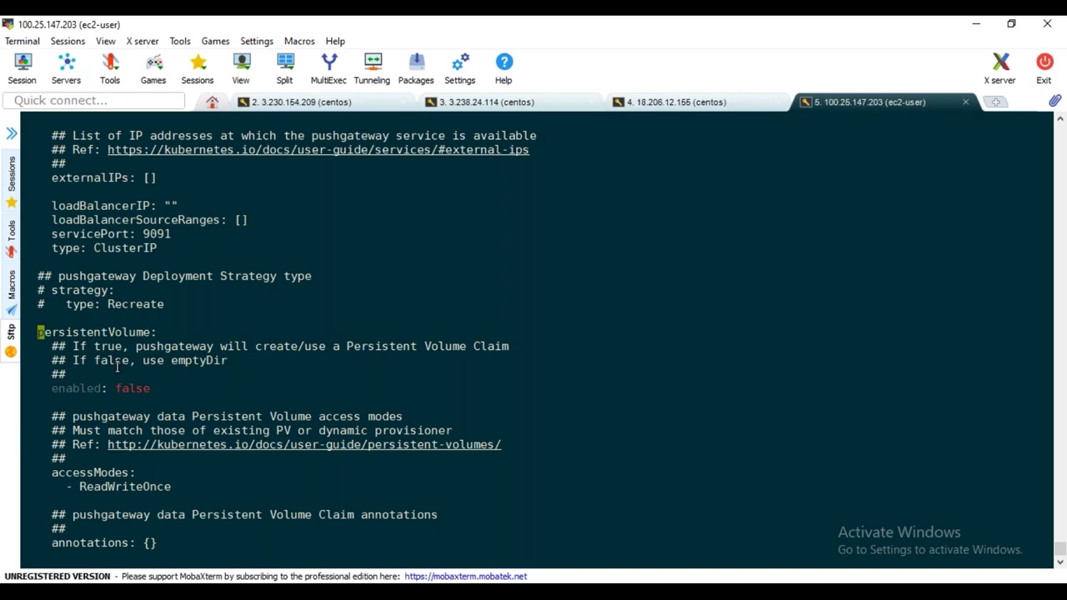
pyautogui.press('N')
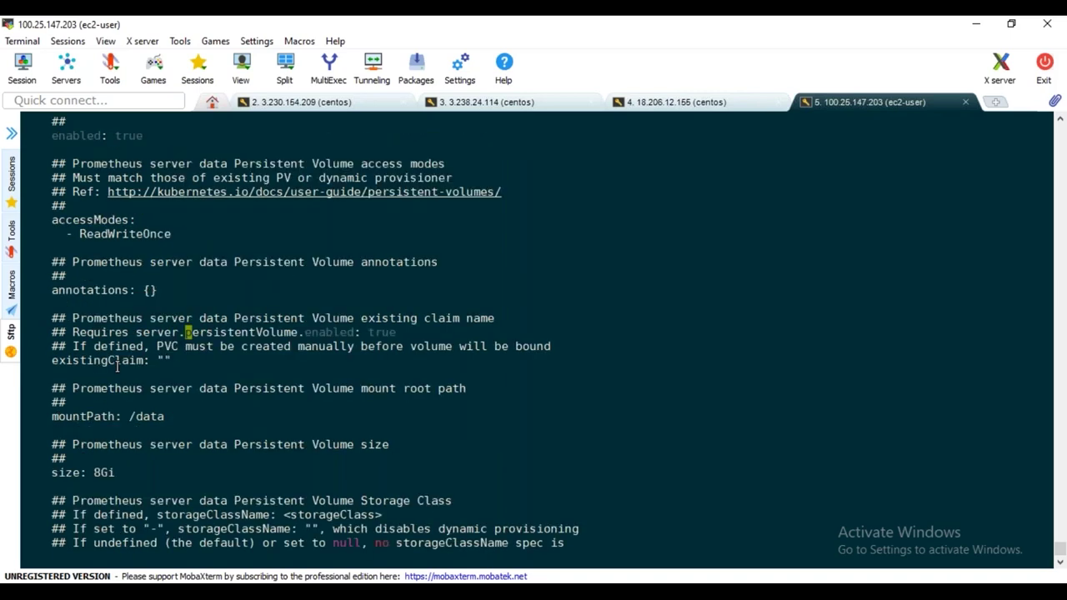
pyautogui.press('N')
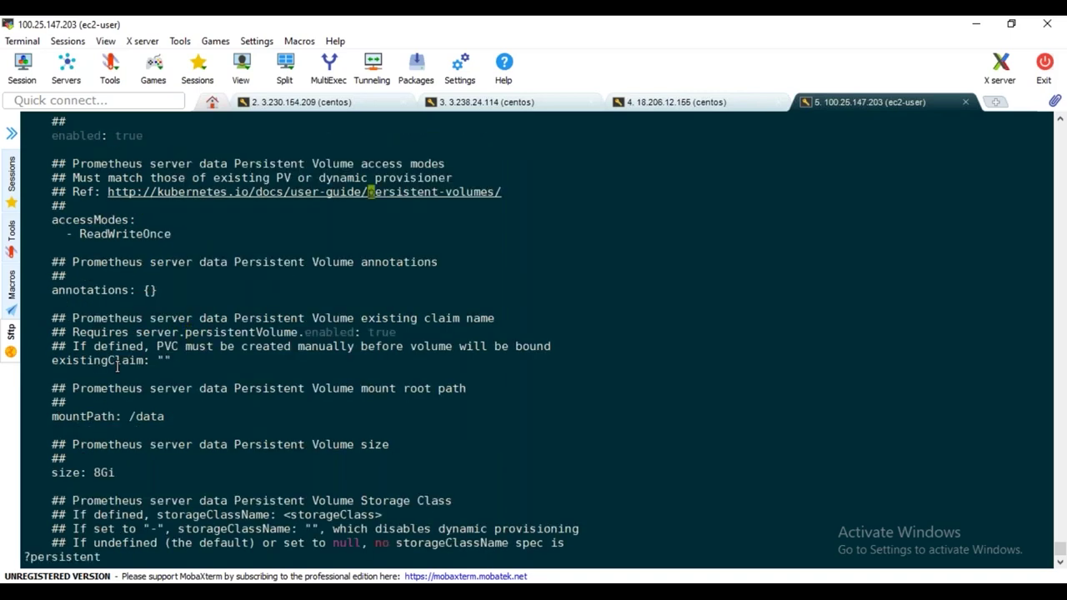
pyautogui.press('n')
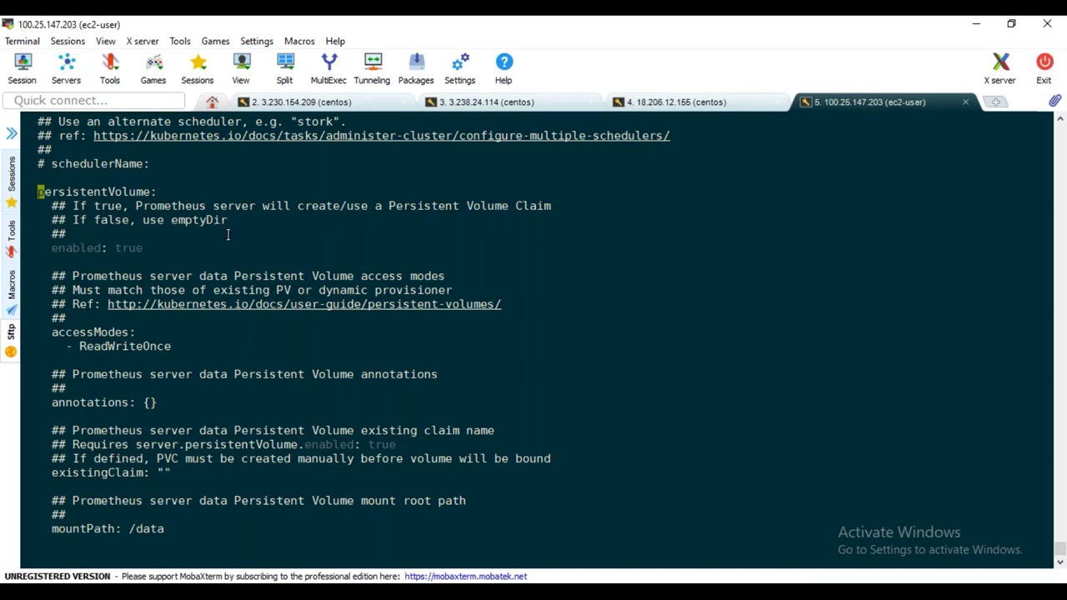
# Change the server persistentVolume enabled value from true to false, then search 'persistent' again
pyautogui.press('Down')
pyautogui.press('Down')
pyautogui.press('Down')
pyautogui.press('Down')
pyautogui.press('Right')
pyautogui.press('Right')
pyautogui.press('Right')
pyautogui.press('Right')
pyautogui.press('Right')
pyautogui.press('Right')
pyautogui.press('Right')
pyautogui.press('Right')
pyautogui.press('Right')
pyautogui.press('Right')
pyautogui.press('Right')
pyautogui.press('Right')
pyautogui.press('Right')
pyautogui.press('Right')
pyautogui.press('X')
pyautogui.press('X')
pyautogui.press('X')
pyautogui.press('X')
pyautogui.press('a')
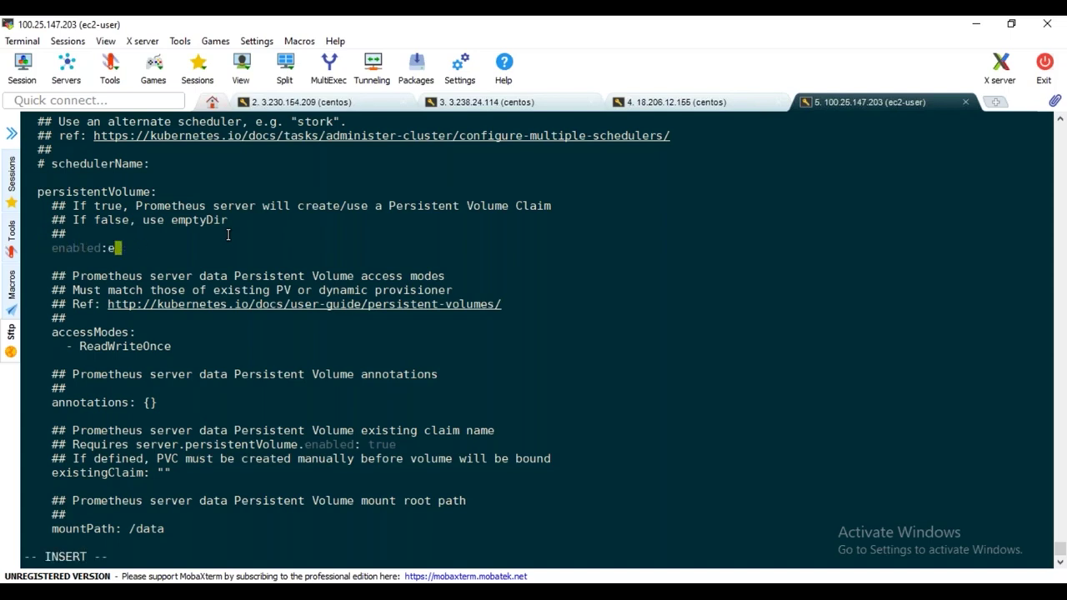
pyautogui.press('BackSpace')
pyautogui.write('FALSE')
pyautogui.press('BackSpace')
pyautogui.press('BackSpace')
pyautogui.press('BackSpace')
pyautogui.press('BackSpace')
pyautogui.press('BackSpace')
pyautogui.write('false')
pyautogui.press('Escape')
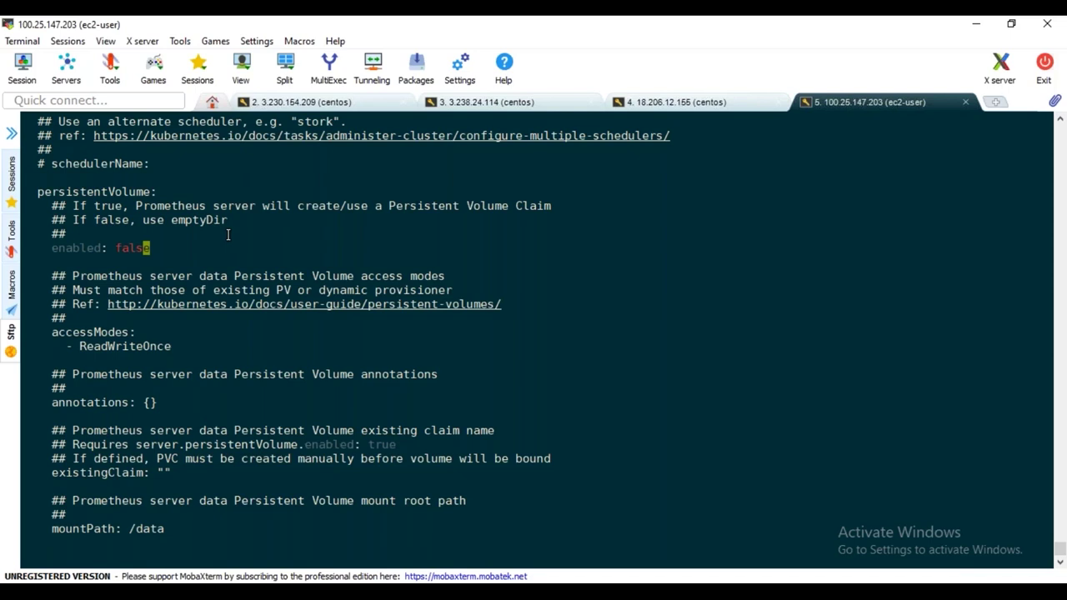
pyautogui.write('/persistent')
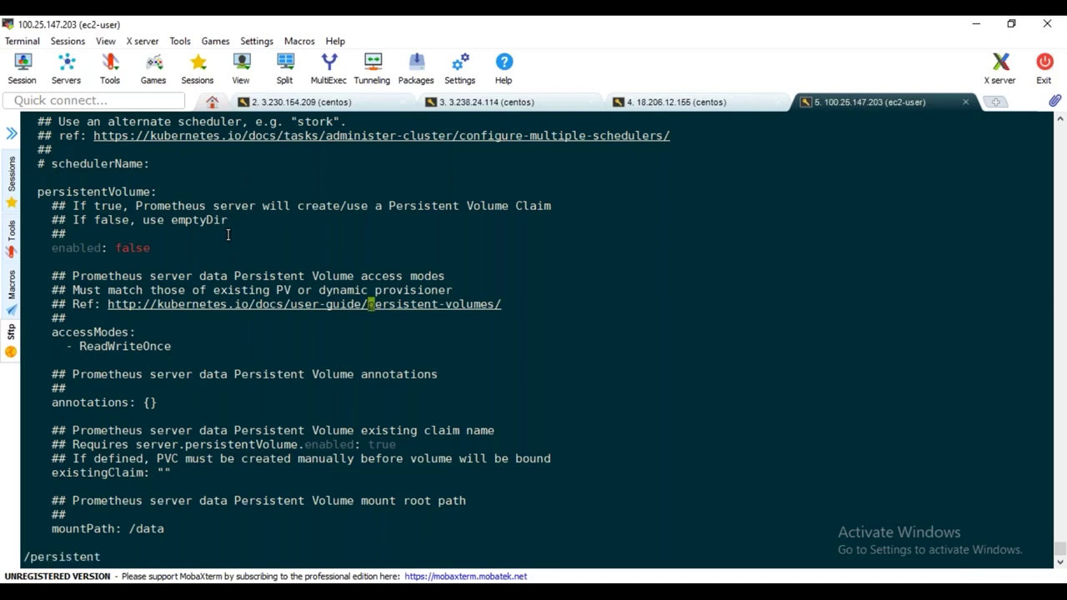
pyautogui.write('nn')
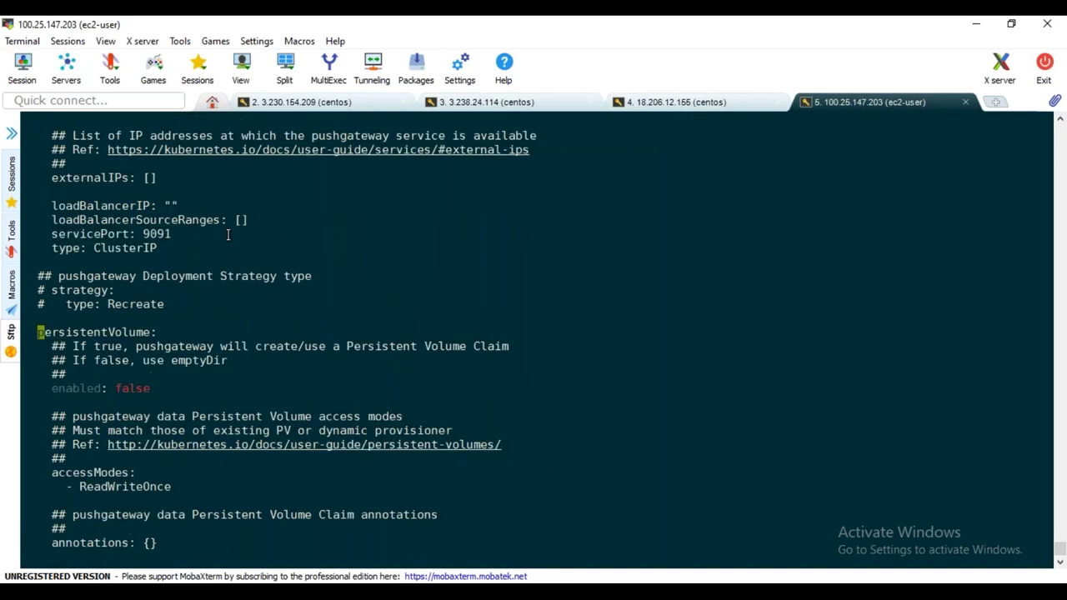
pyautogui.write('nt')
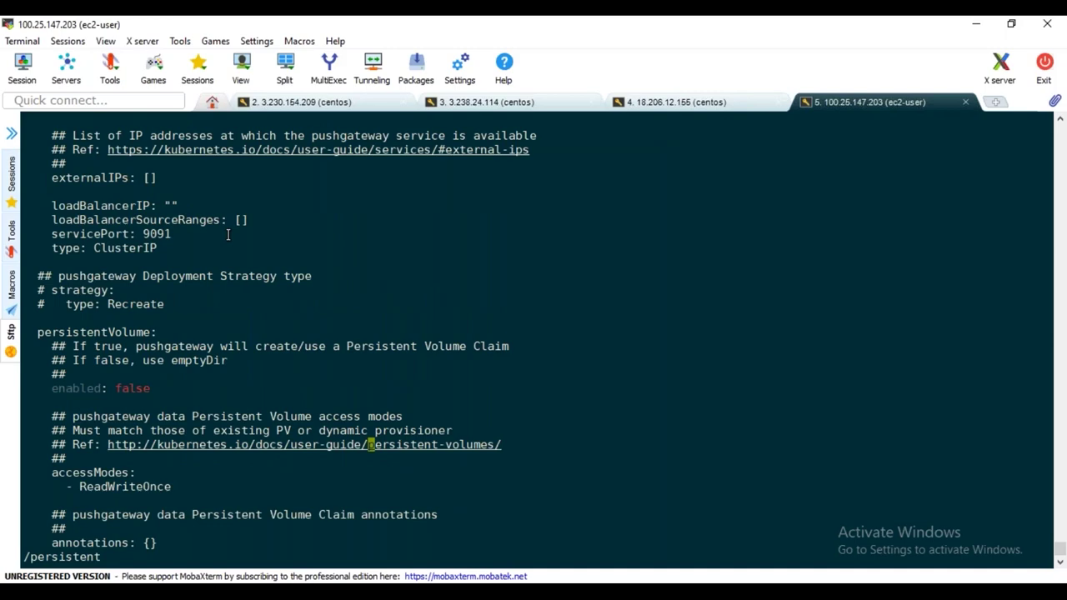
pyautogui.write('n')
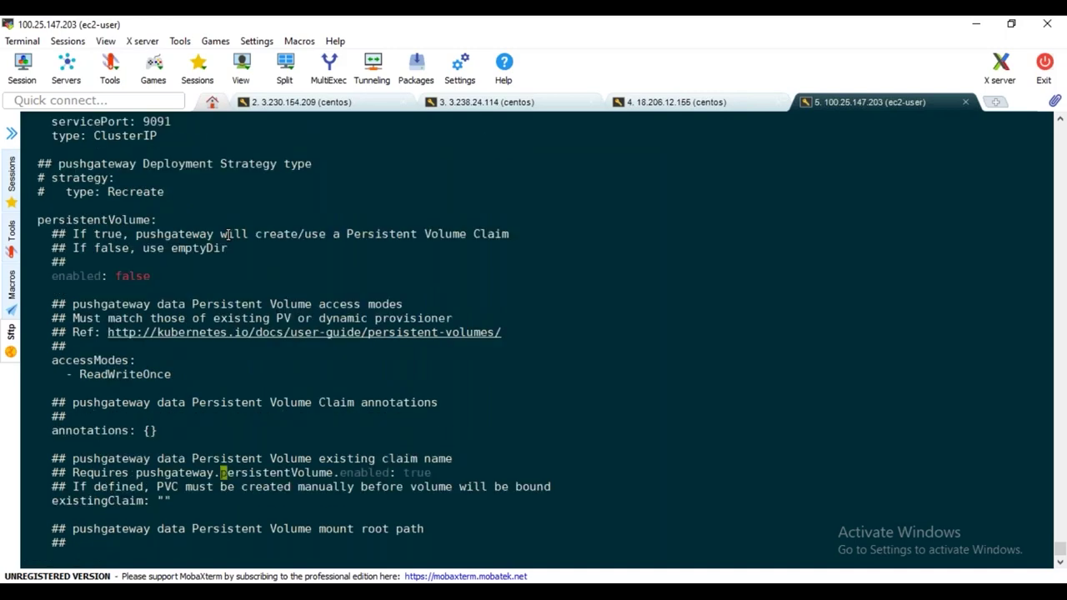
pyautogui.write('n')
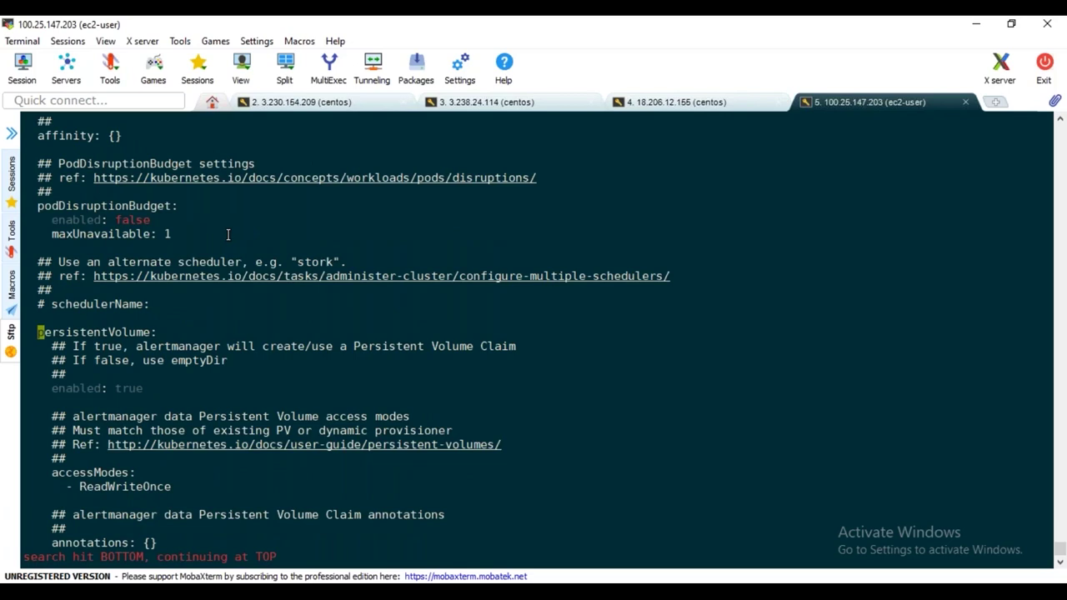
# Set the alertmanager persistentVolume to 'enabled: false'
pyautogui.press('j')
pyautogui.press('j')
pyautogui.press('j')
pyautogui.press('j')
pyautogui.press('l')
pyautogui.press('l')
pyautogui.press('l')
pyautogui.press('l')
pyautogui.press('l')
pyautogui.press('l')
pyautogui.press('l')
pyautogui.press('l')
pyautogui.press('l')
pyautogui.press('l')
pyautogui.press('l')
pyautogui.press('l')
pyautogui.press('l')
pyautogui.press('l')
pyautogui.press('x')
pyautogui.press('x')
pyautogui.press('x')
pyautogui.press('x')
pyautogui.write('abled: false')
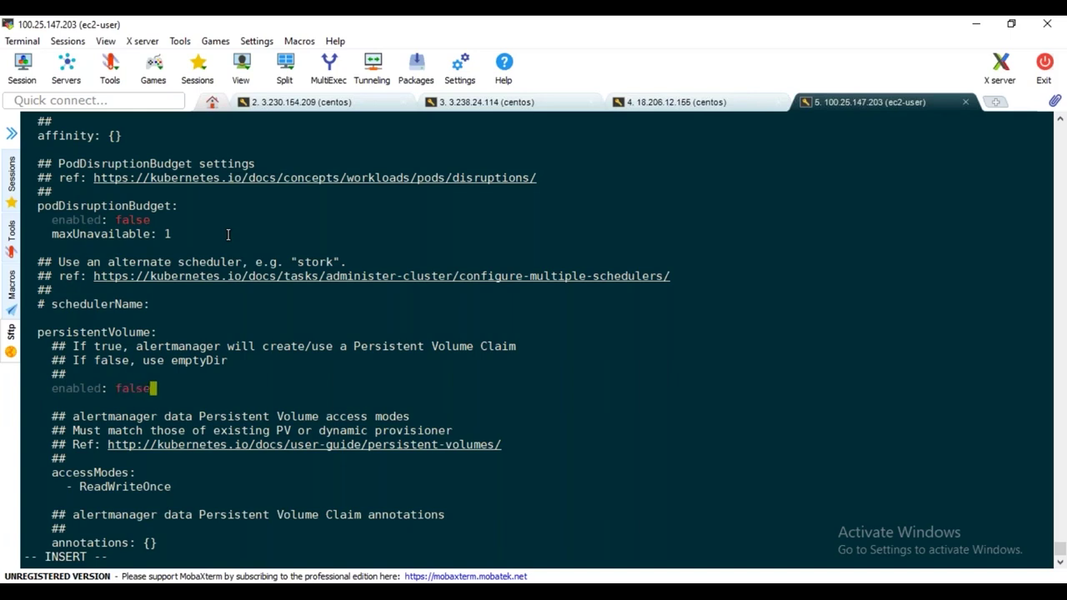
pyautogui.press('Escape')
# Step through every 'persistent' match to verify the settings, then save and quit with :wq!
pyautogui.write('/persistent')
pyautogui.press('Return')
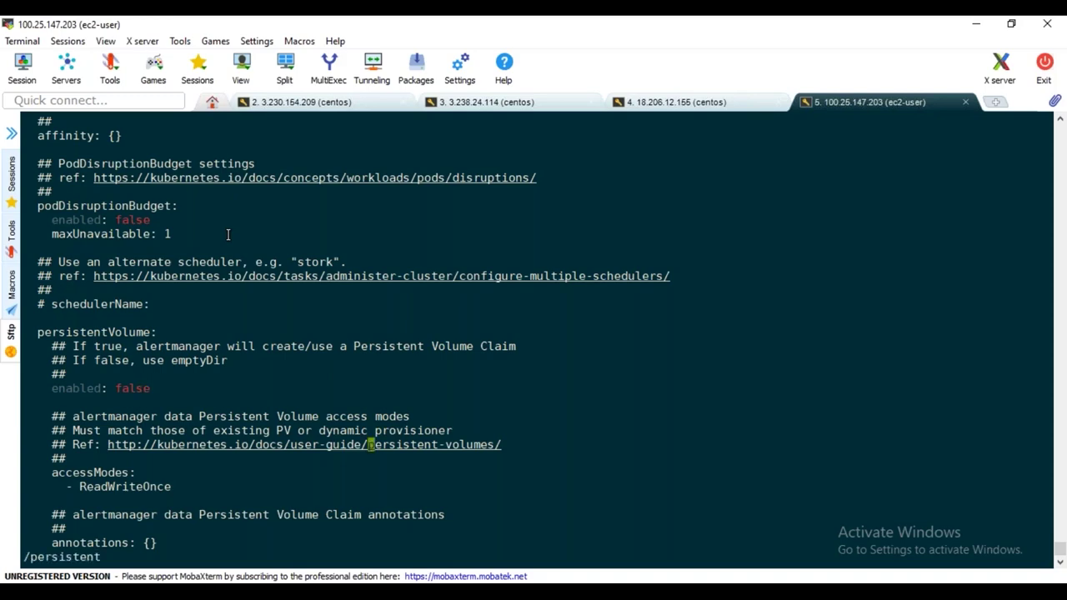
pyautogui.press('n')
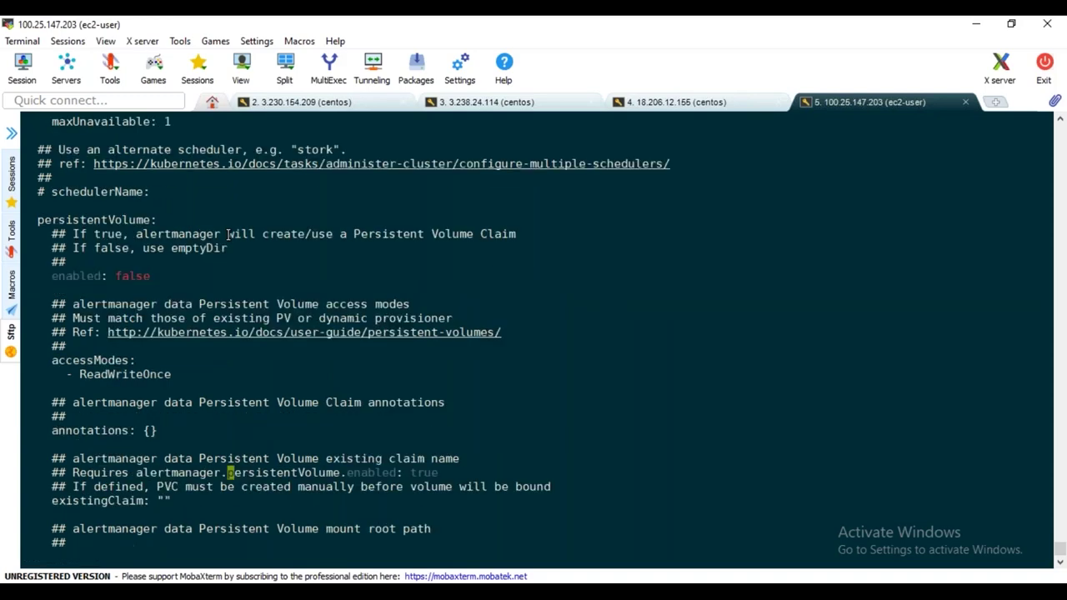
pyautogui.press('n')
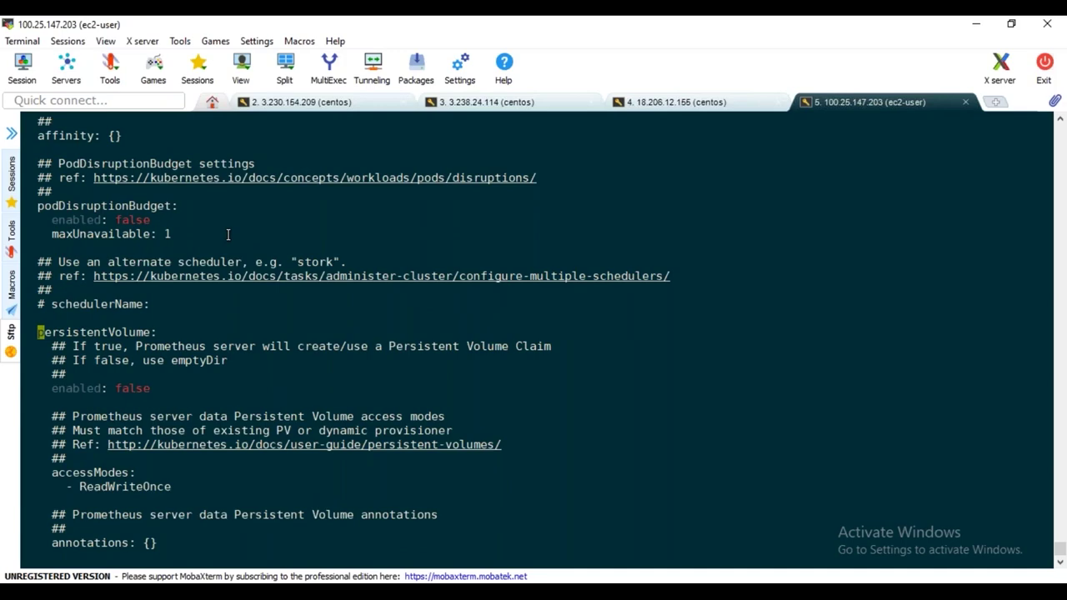
pyautogui.press('n')
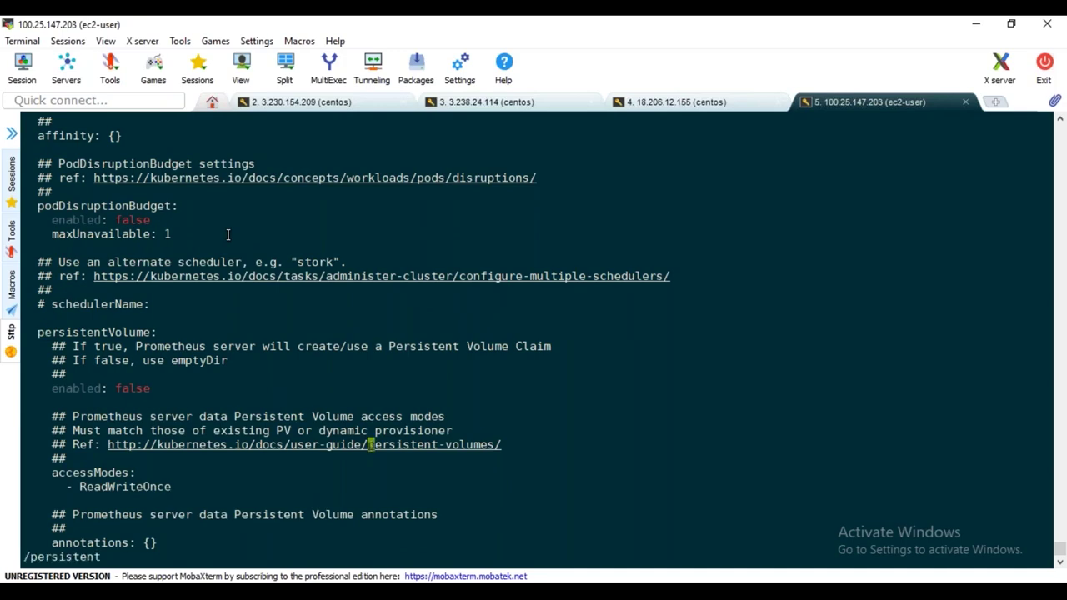
pyautogui.press('n')
pyautogui.press('n')
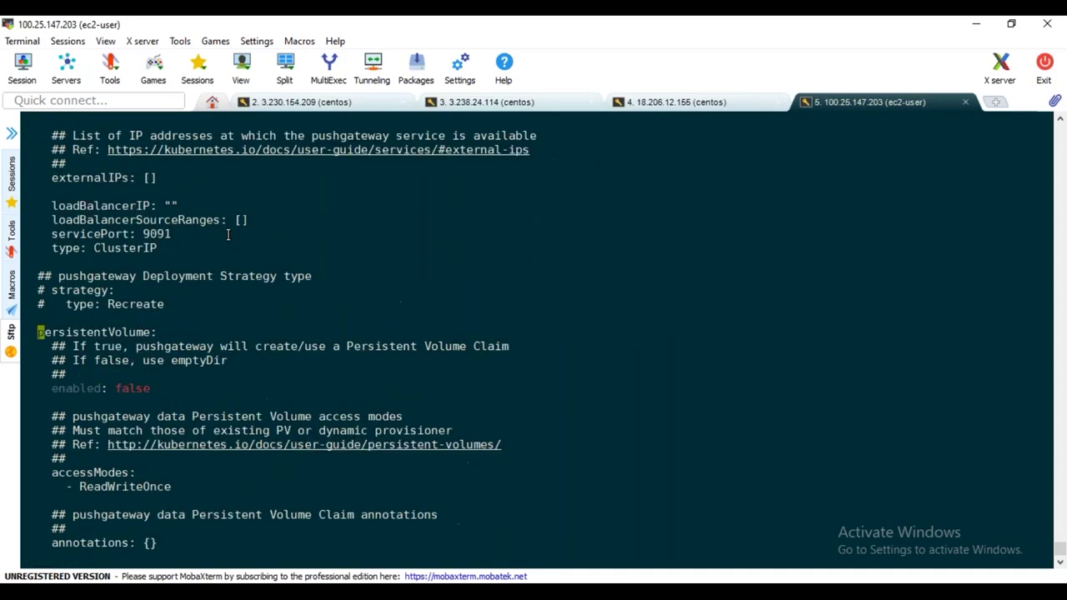
pyautogui.press('n')
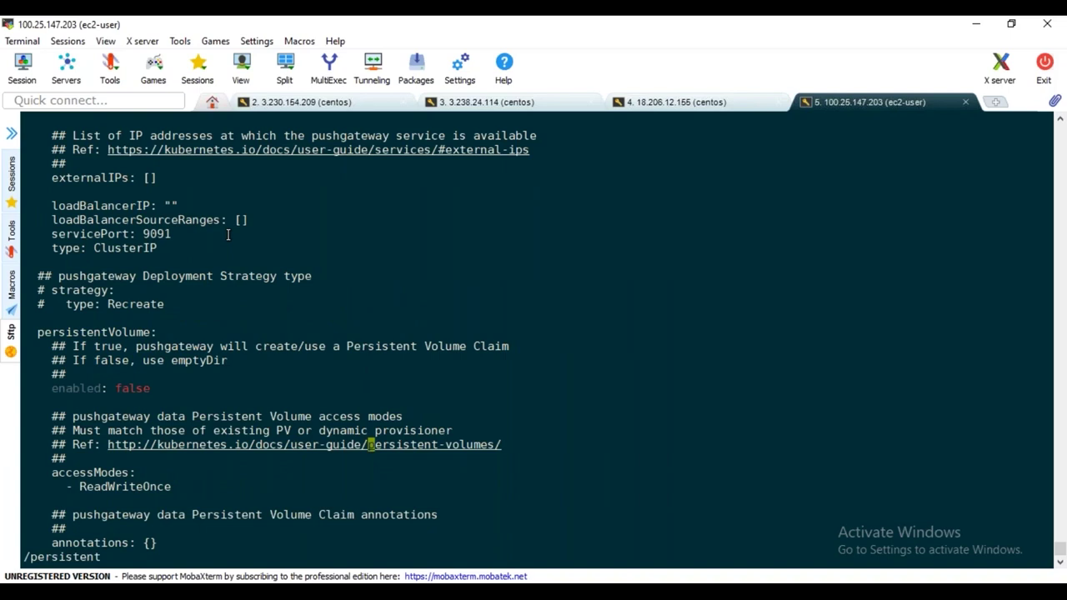
pyautogui.press('n')
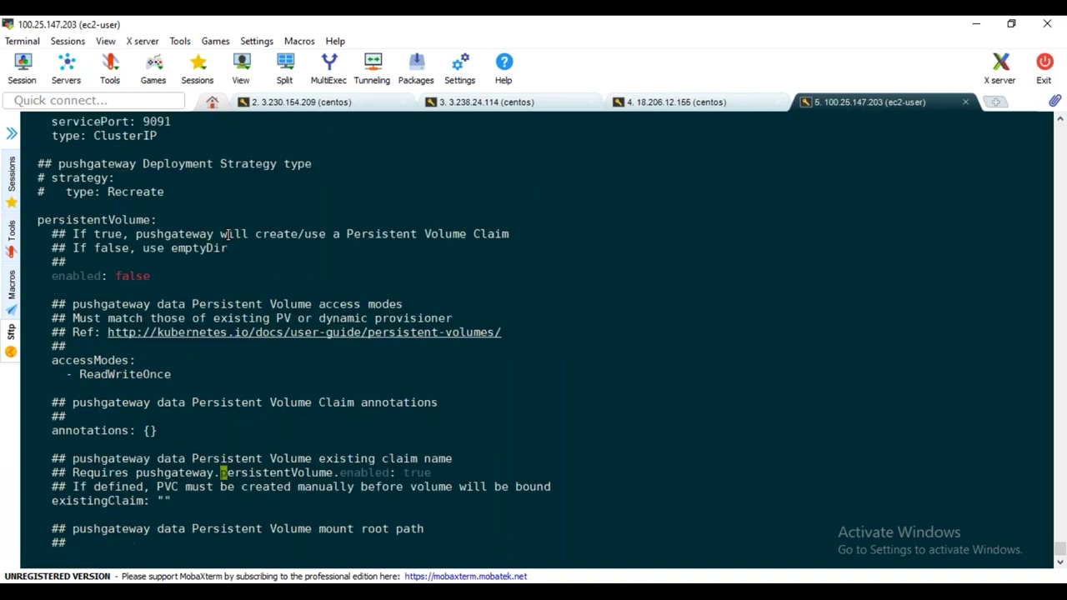
pyautogui.press('n')
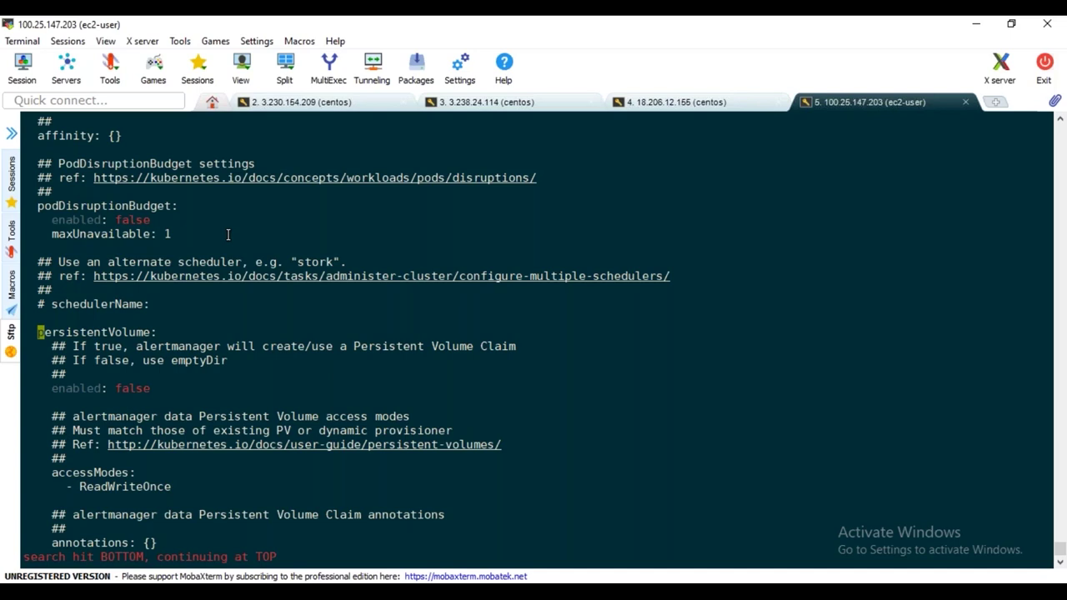
pyautogui.write(':wq!')
pyautogui.press('Return')
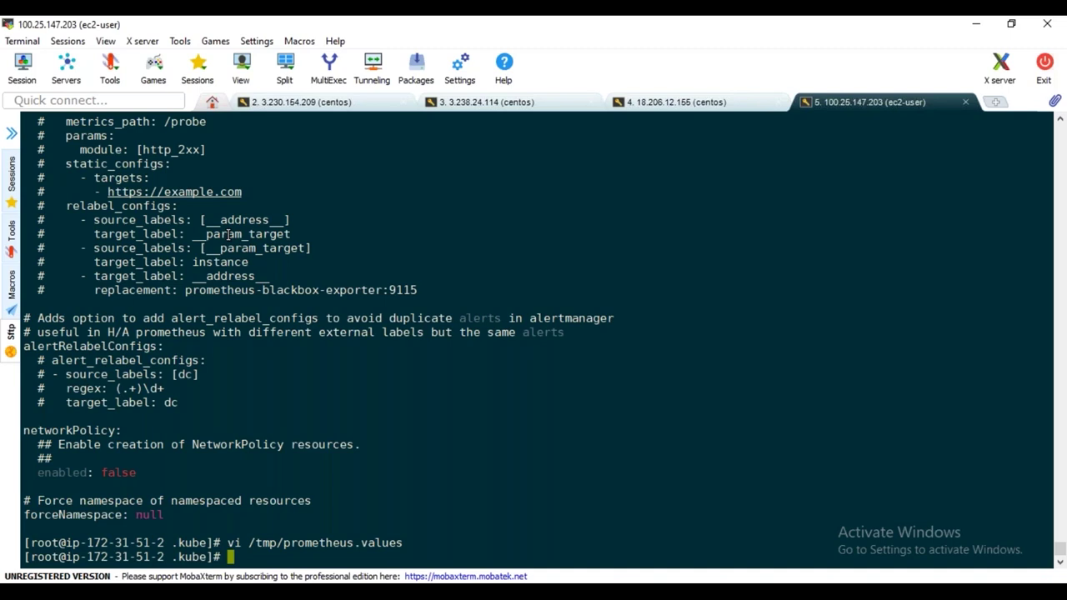
# Enter helm install stable/prometheus --name prometheus --values /tmp/prometheus.values --namespace prometheus
pyautogui.write('helm install')
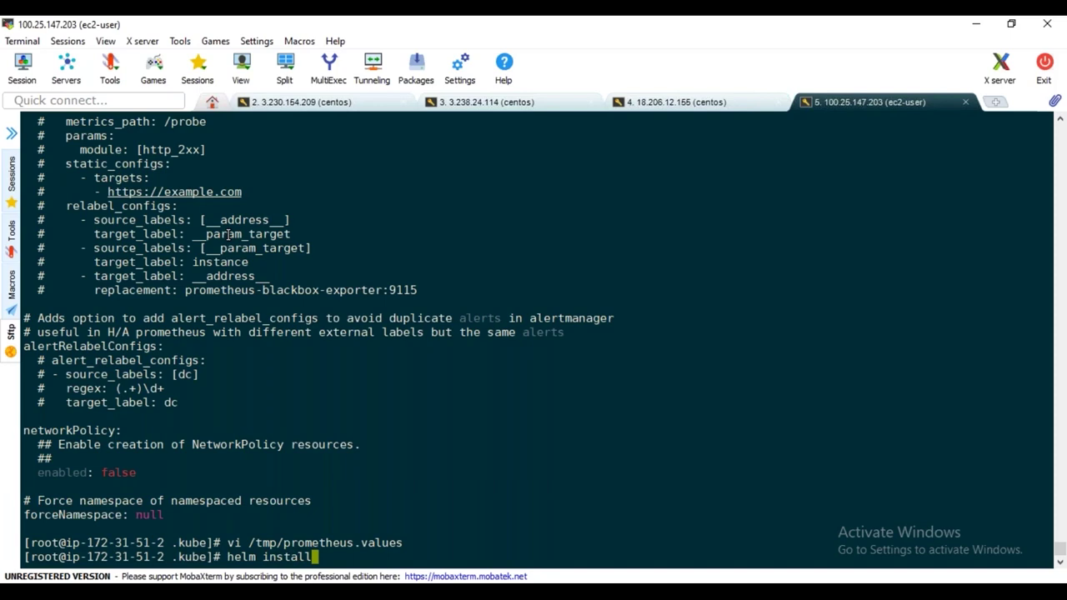
pyautogui.write(' stable/prome')
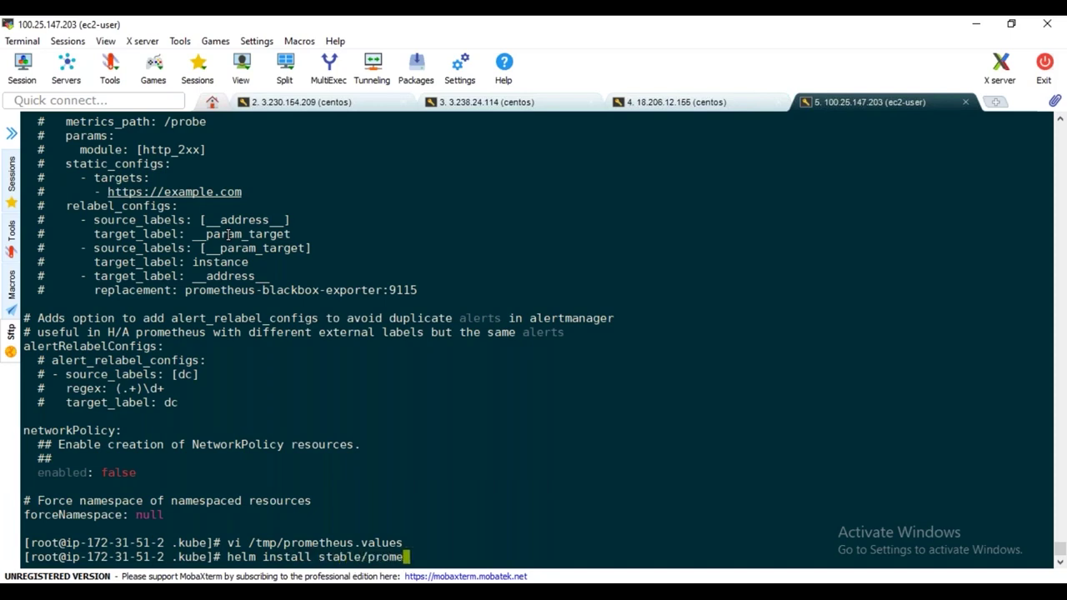
pyautogui.write('theus --nam')
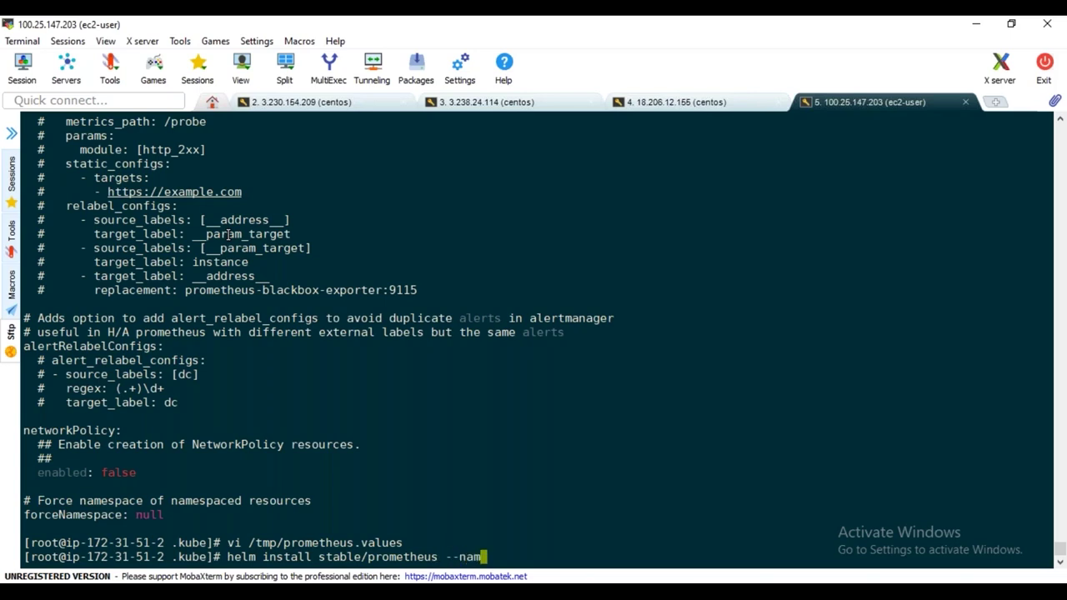
pyautogui.write('e prometheus ')
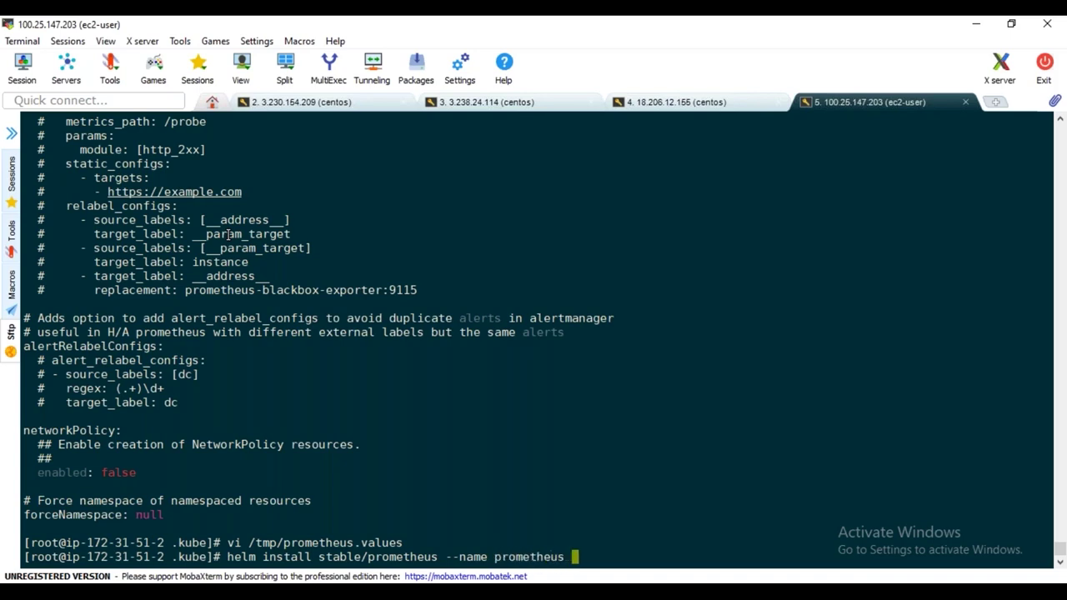
pyautogui.write('--values /tmp/pr')
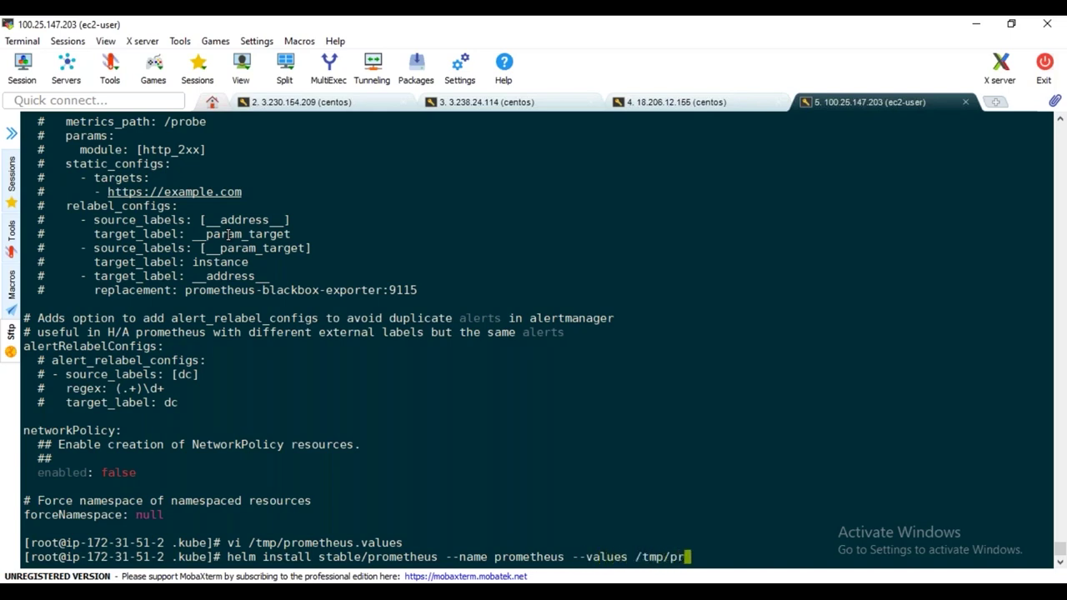
pyautogui.press('Tab')
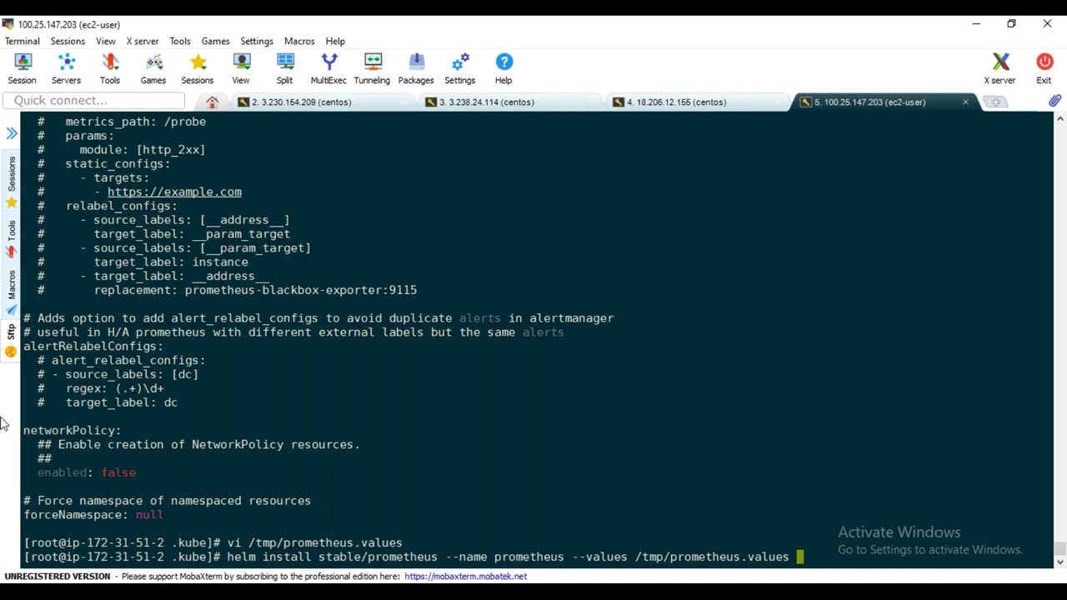
pyautogui.doubleClick(355, 557)
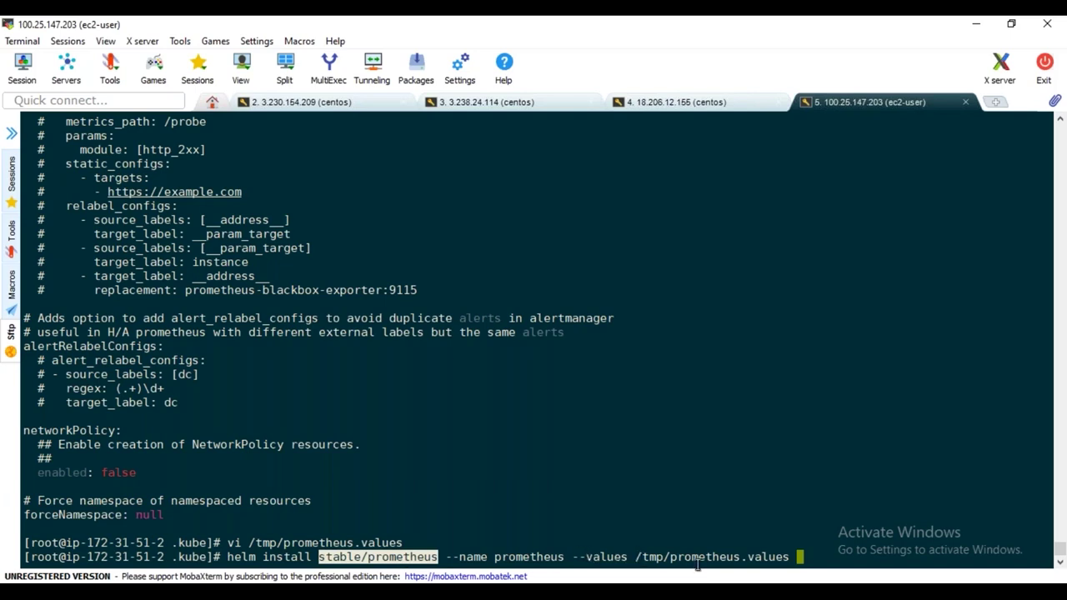
pyautogui.doubleClick(707, 557)
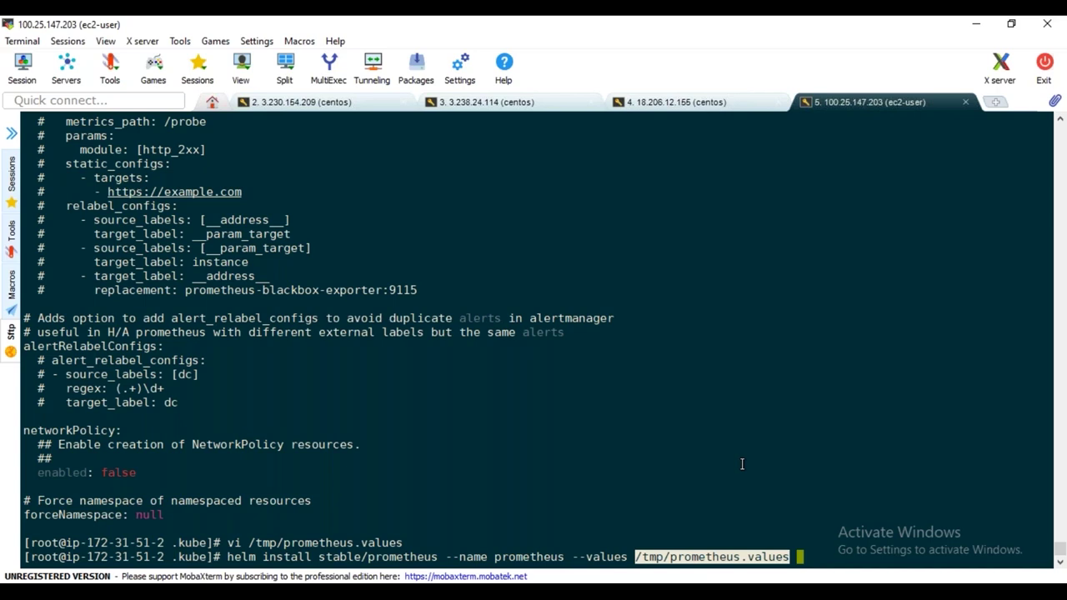
pyautogui.write('--namespace prom')
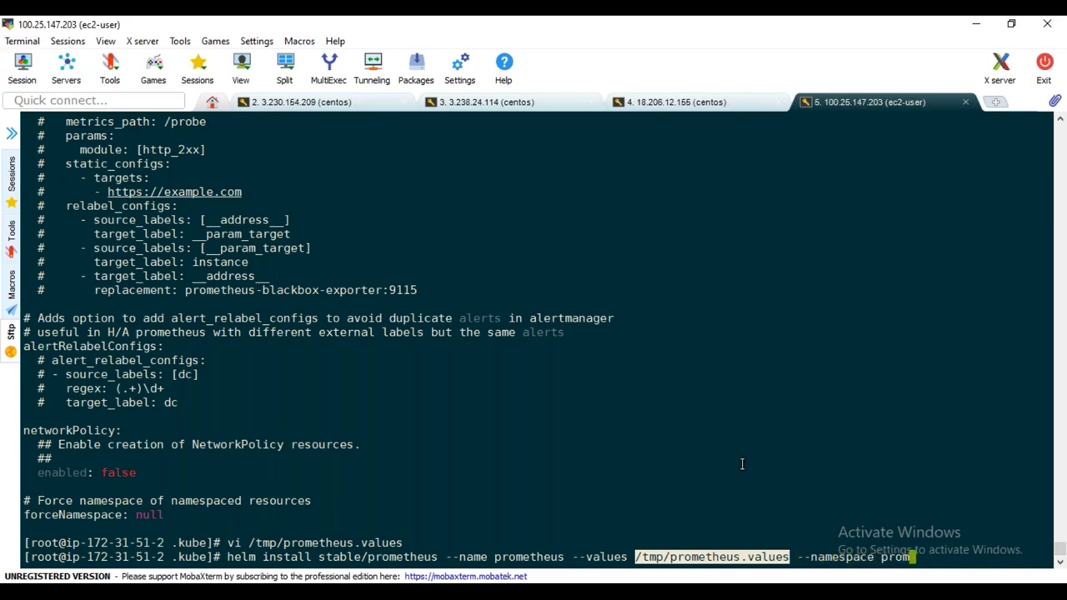
pyautogui.write('etheus')
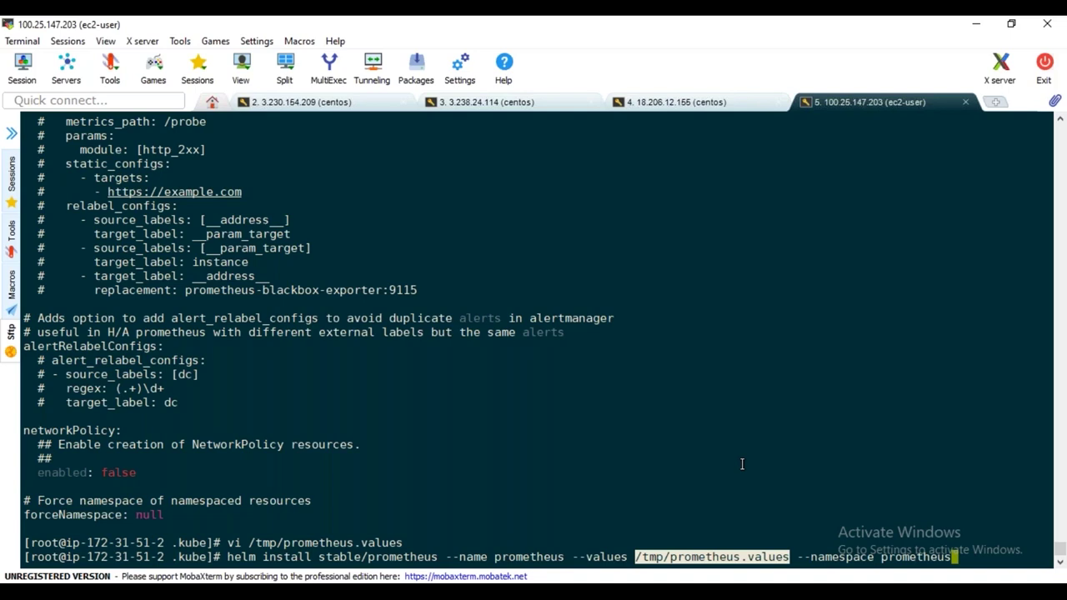
# Run the stable/prometheus helm install, note the unsupported 'nodePort' type error, and recall the vi command
pyautogui.press('Return')
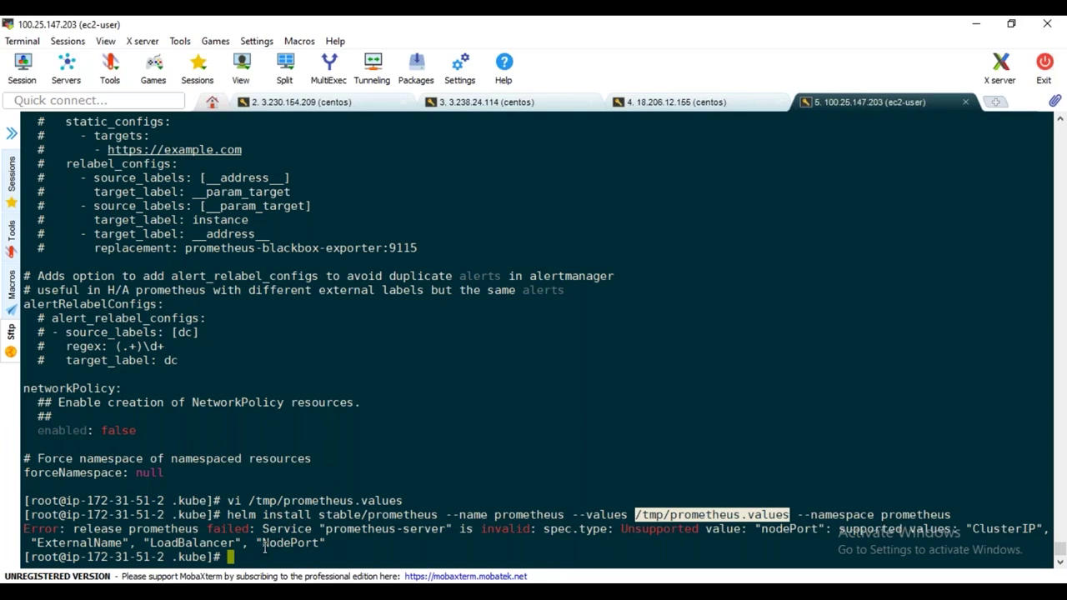
pyautogui.click(265, 545)
pyautogui.moveTo(264, 544); pyautogui.dragTo(304, 543)
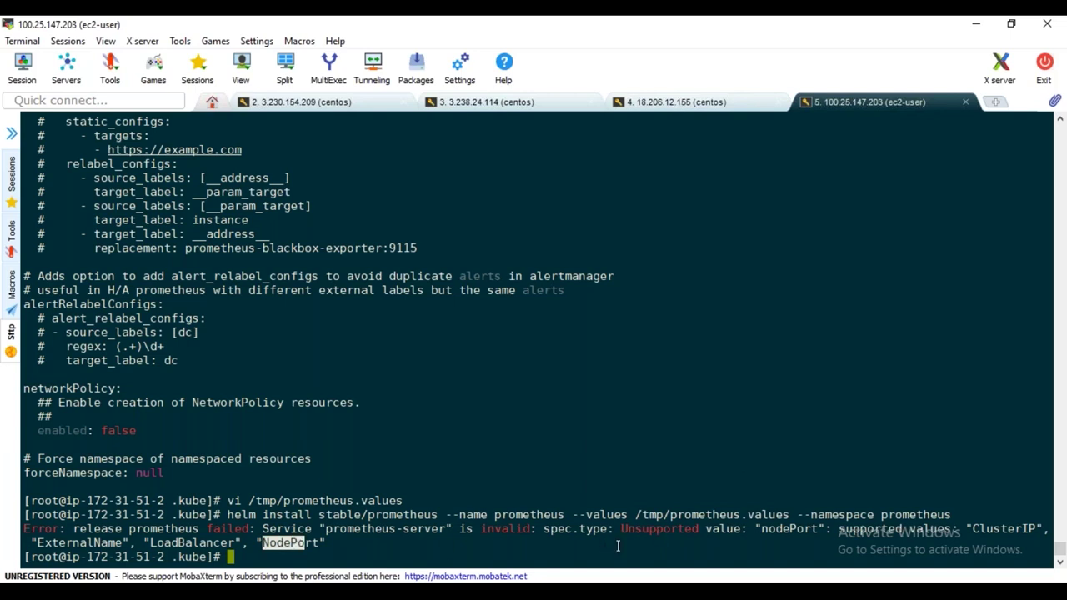
pyautogui.moveTo(761, 530); pyautogui.dragTo(812, 530)
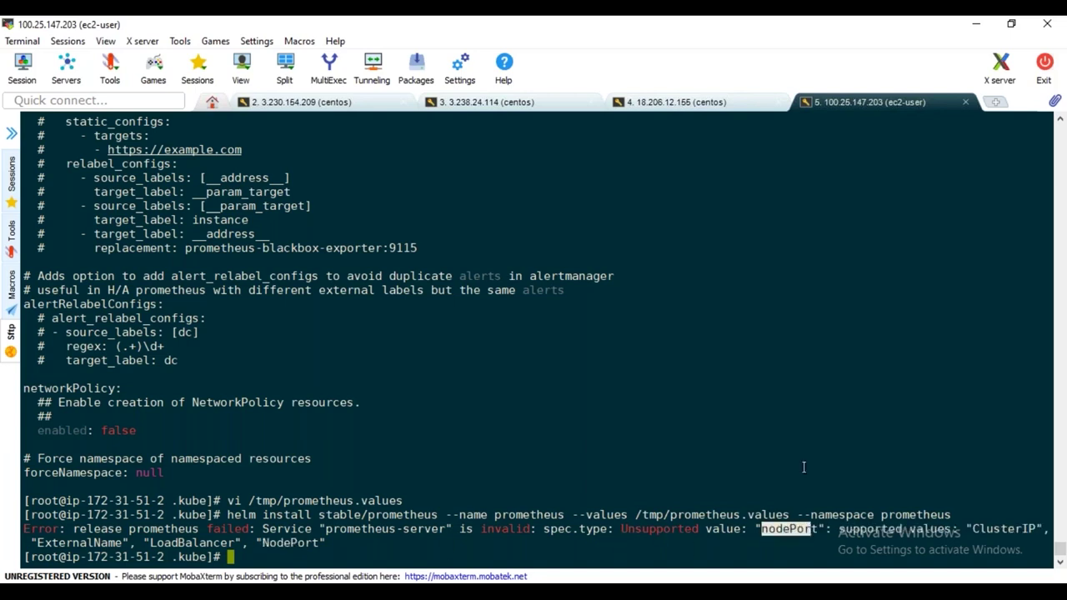
pyautogui.click(803, 454)
pyautogui.press('Up')
pyautogui.press('Up')
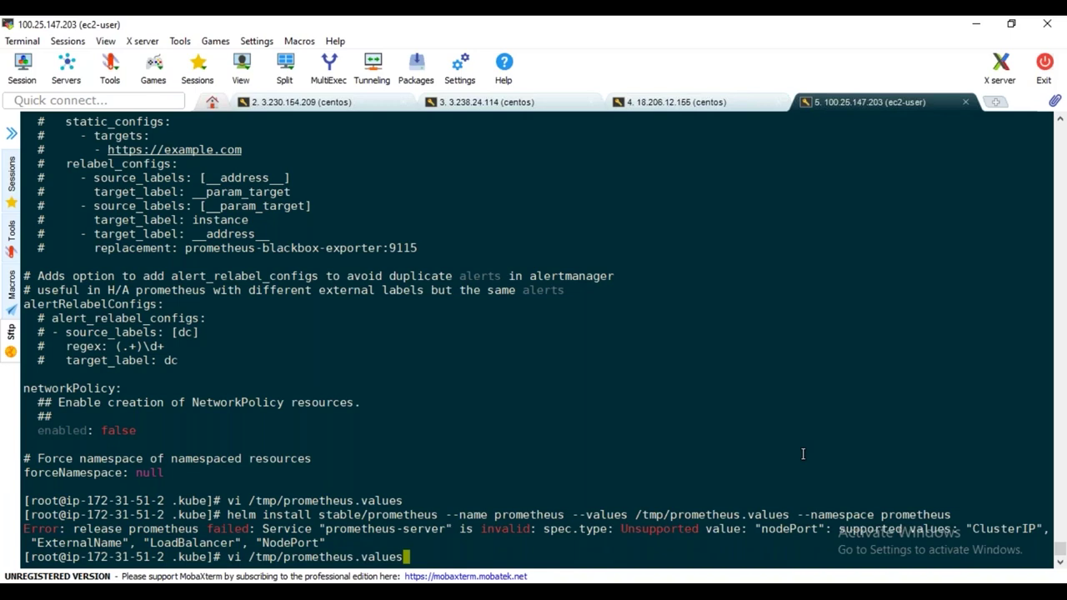
# Reopen /tmp/prometheus.values in vi and search /nodePort to reach the server service type line
pyautogui.press('Return')
pyautogui.write('/no')
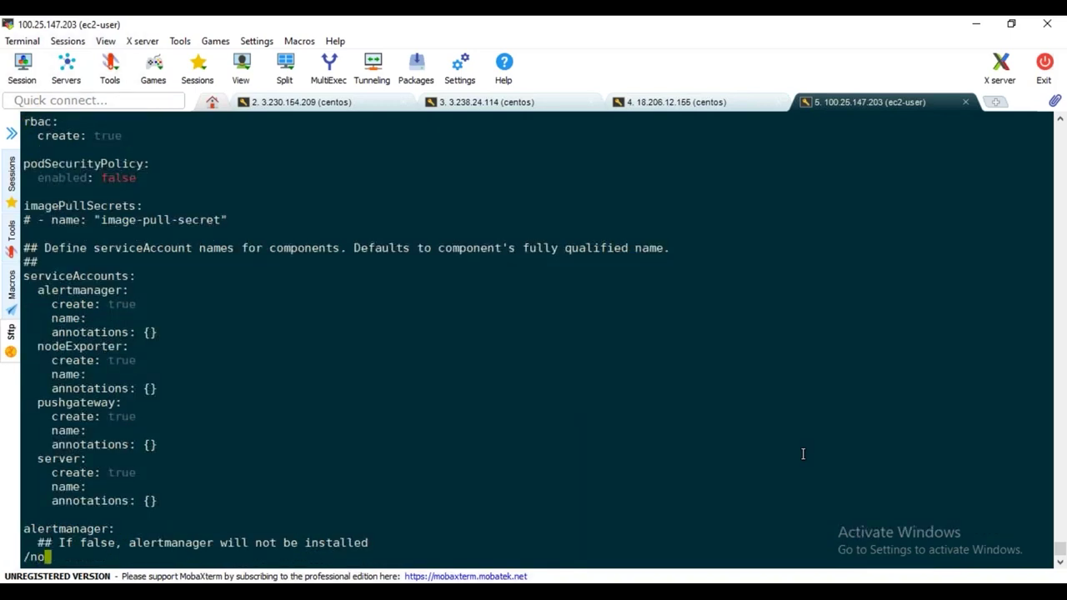
pyautogui.write('dePort')
pyautogui.press('Return')
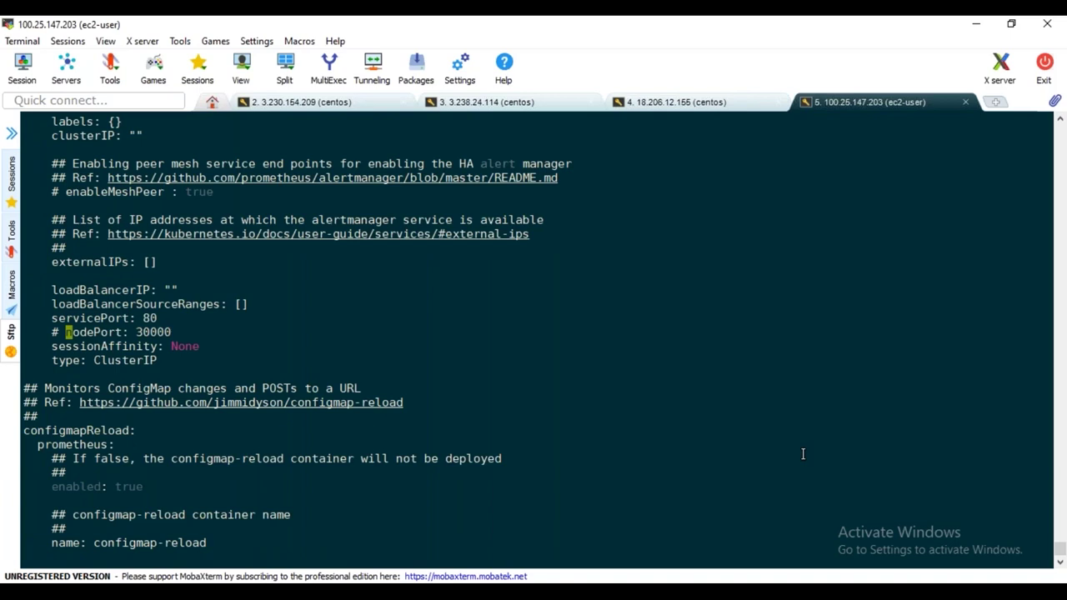
pyautogui.press('n')
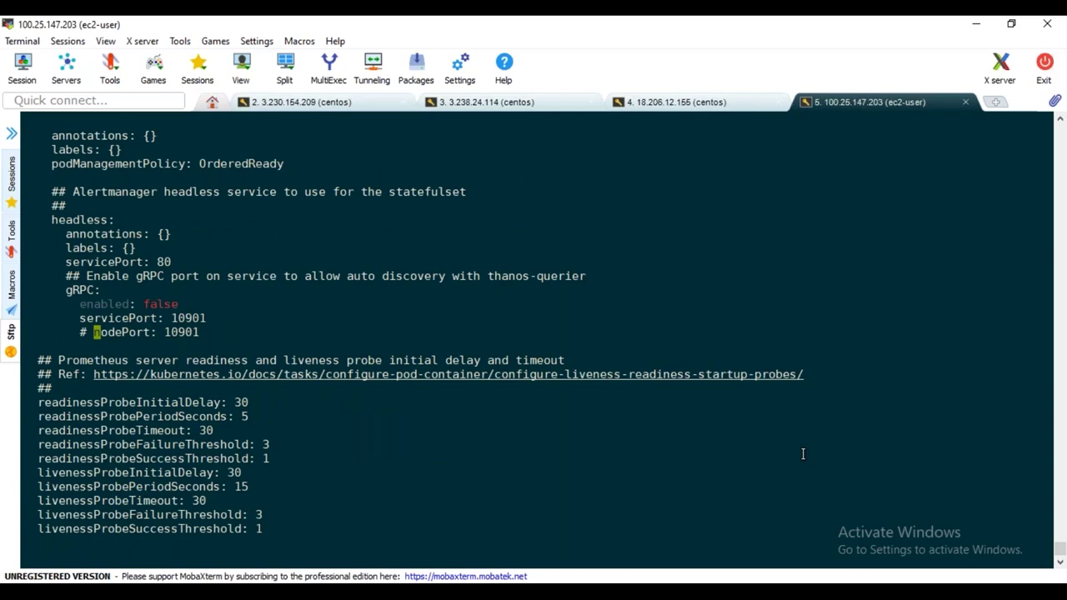
pyautogui.press('n')
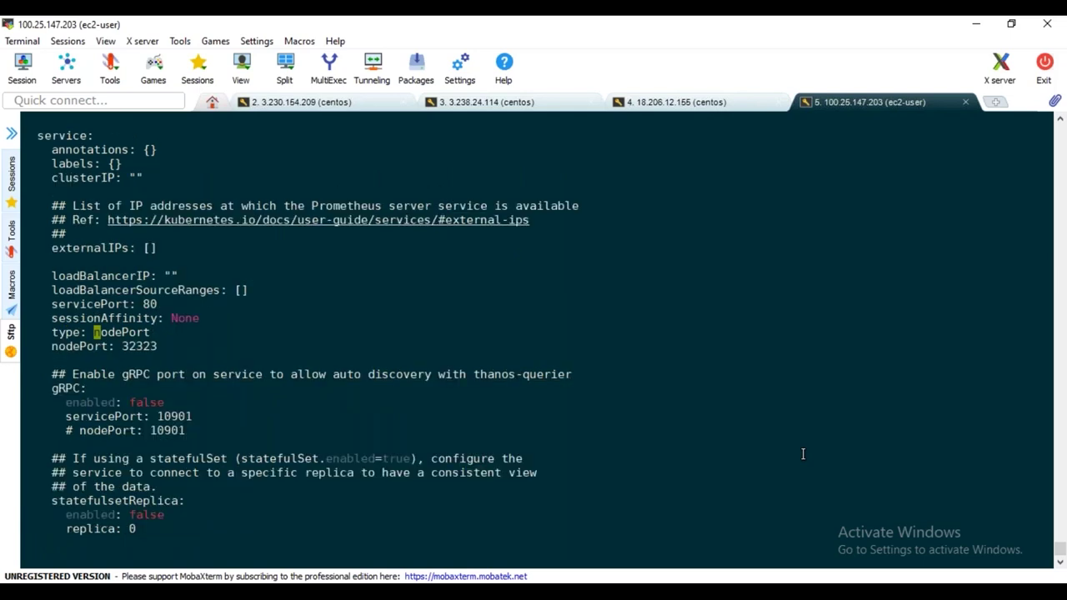
# Change the service type to 'NodePort', save with :wq, and recall the previous command
pyautogui.press('x')
pyautogui.write('iN')
pyautogui.press('Escape')
pyautogui.write(':wq!')
pyautogui.press('Return')
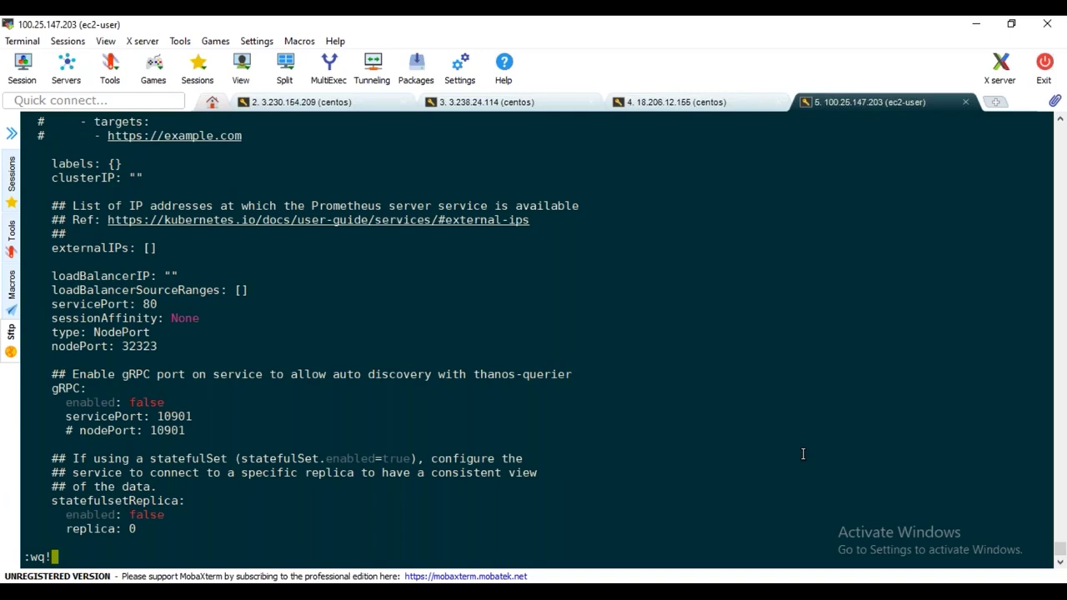
pyautogui.press('Up')
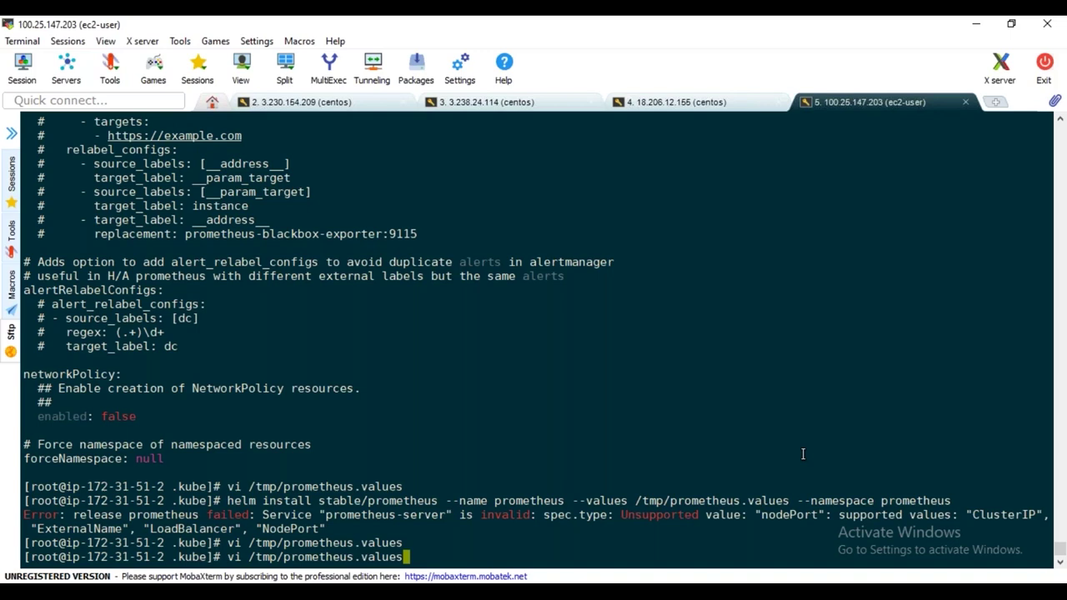
# Rerun the helm install, then run helm list to find the FAILED prometheus release
pyautogui.press('Up')
pyautogui.press('Return')
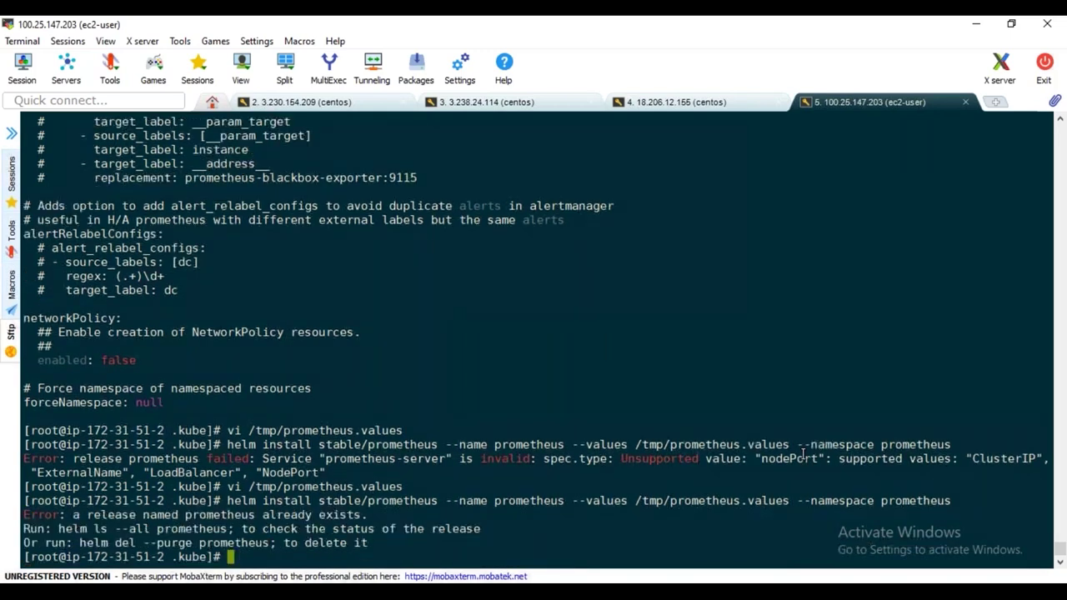
pyautogui.write('helm list')
pyautogui.press('Return')
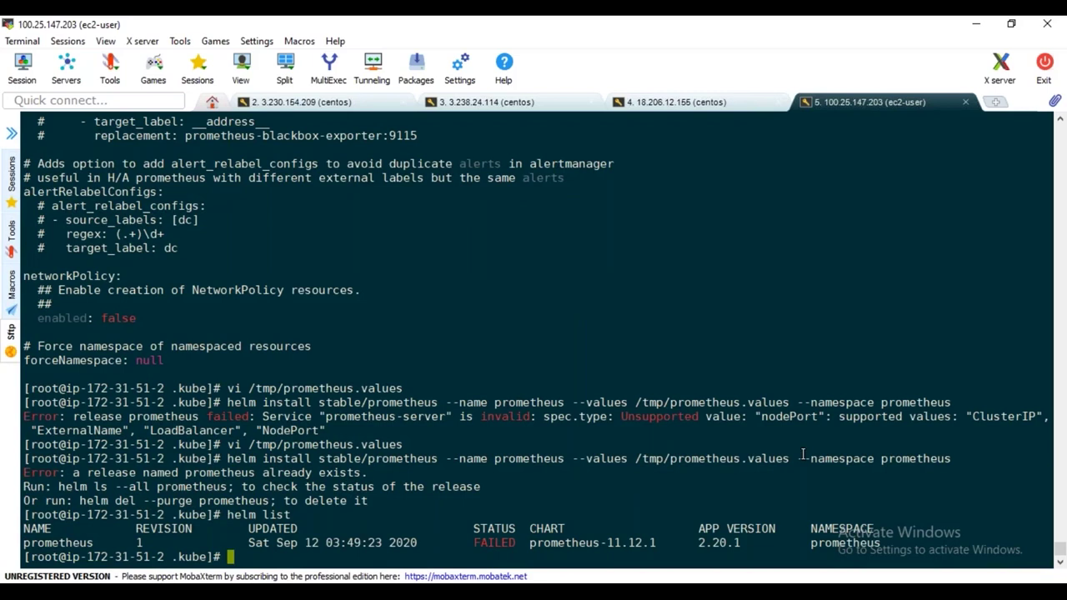
pyautogui.doubleClick(491, 540)
pyautogui.doubleClick(50, 543)
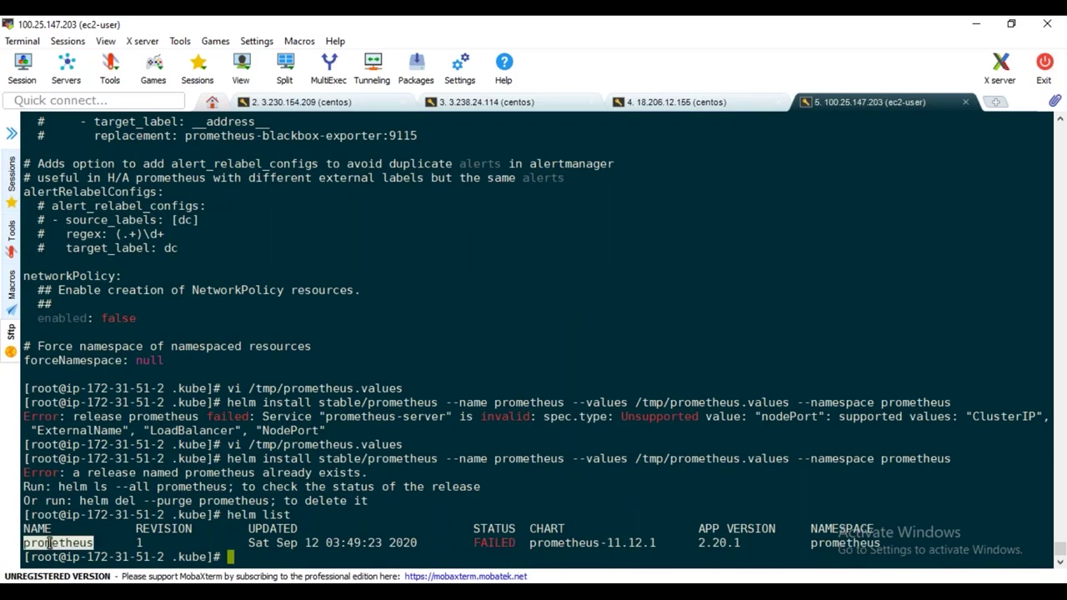
pyautogui.doubleClick(525, 403)
pyautogui.hotkey('ctrl', 'c')
# Delete the release with 'helm delete prometheus --purge'
pyautogui.write('helm delete')
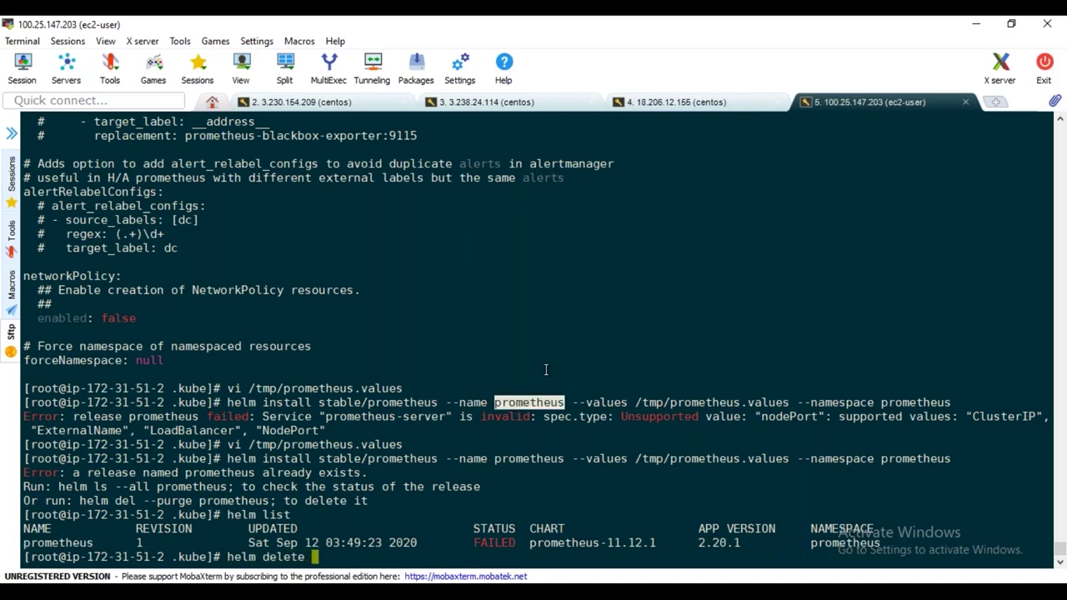
pyautogui.doubleClick(75, 542)
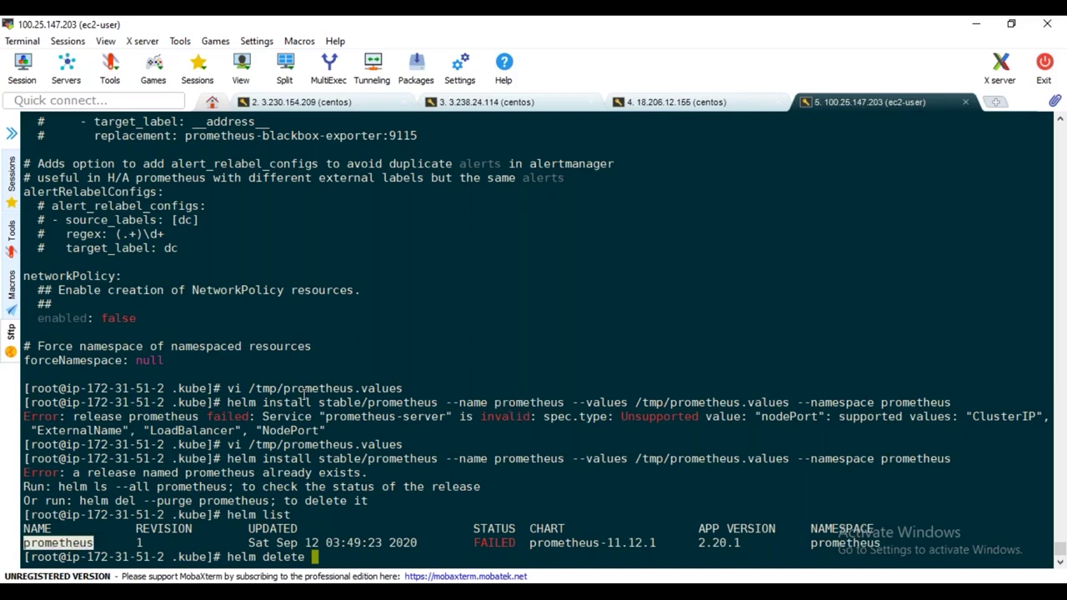
pyautogui.rightClick(354, 330)
pyautogui.click(427, 248)
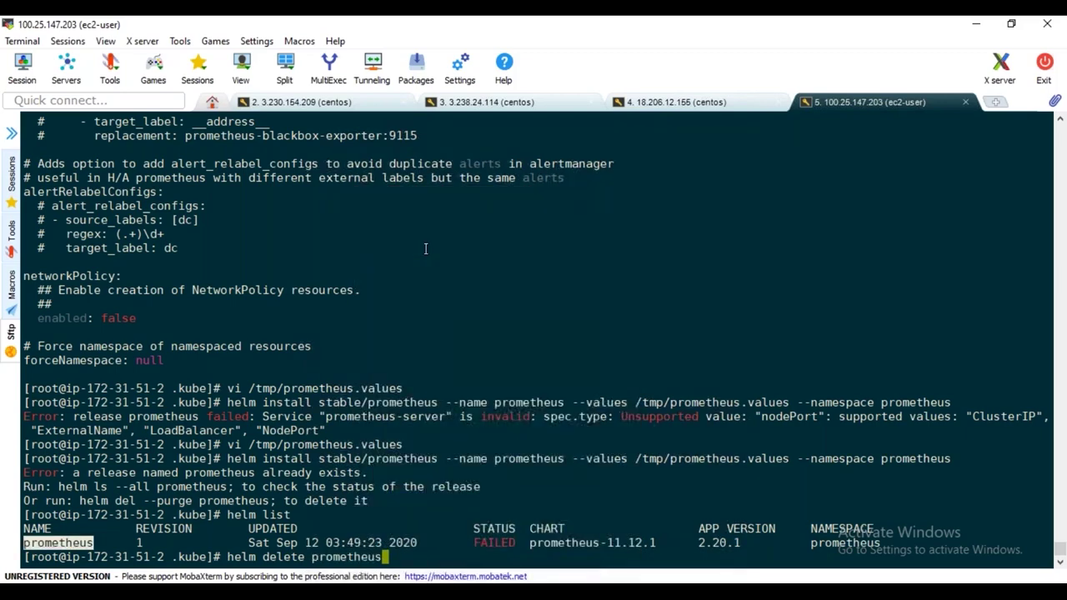
pyautogui.write('--purge')
pyautogui.press('Return')
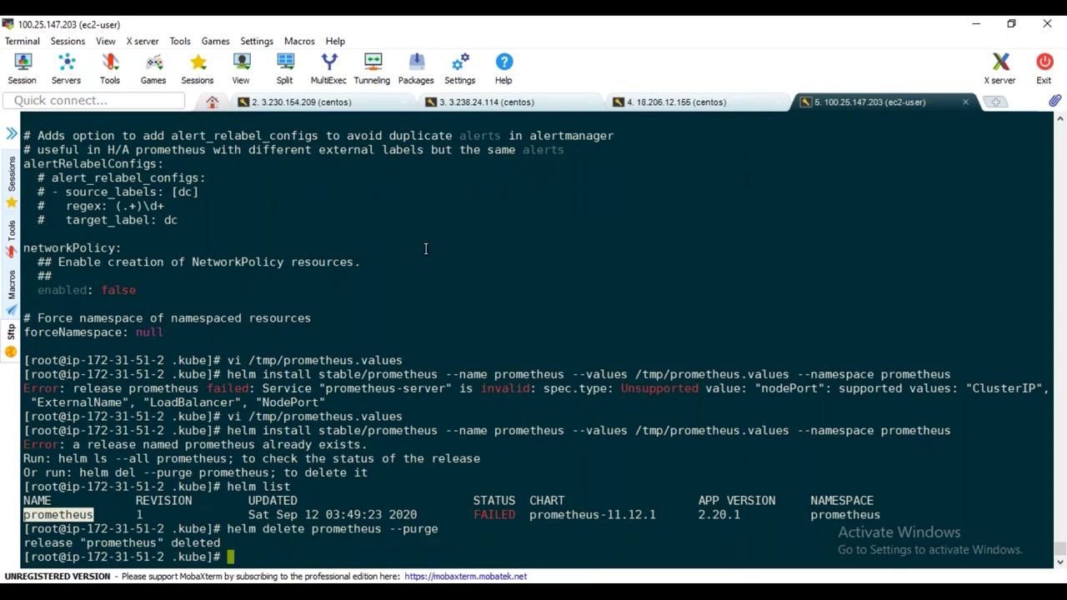
# Rerun the Prometheus helm install and review the release name and prometheus namespace in the output
pyautogui.press('Up')
pyautogui.press('Up')
pyautogui.press('Up')
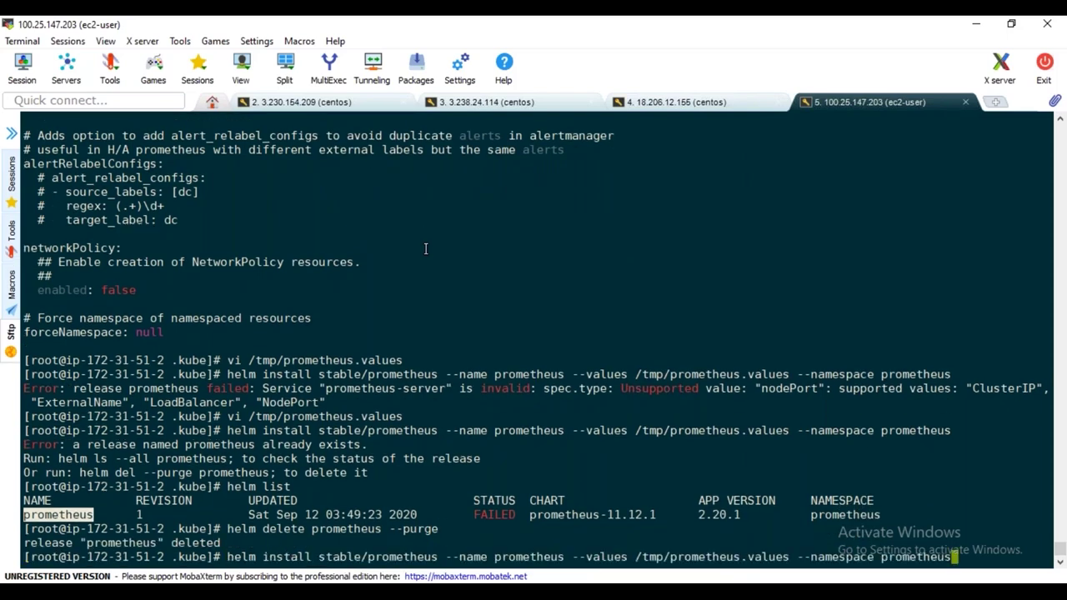
pyautogui.press('Return')
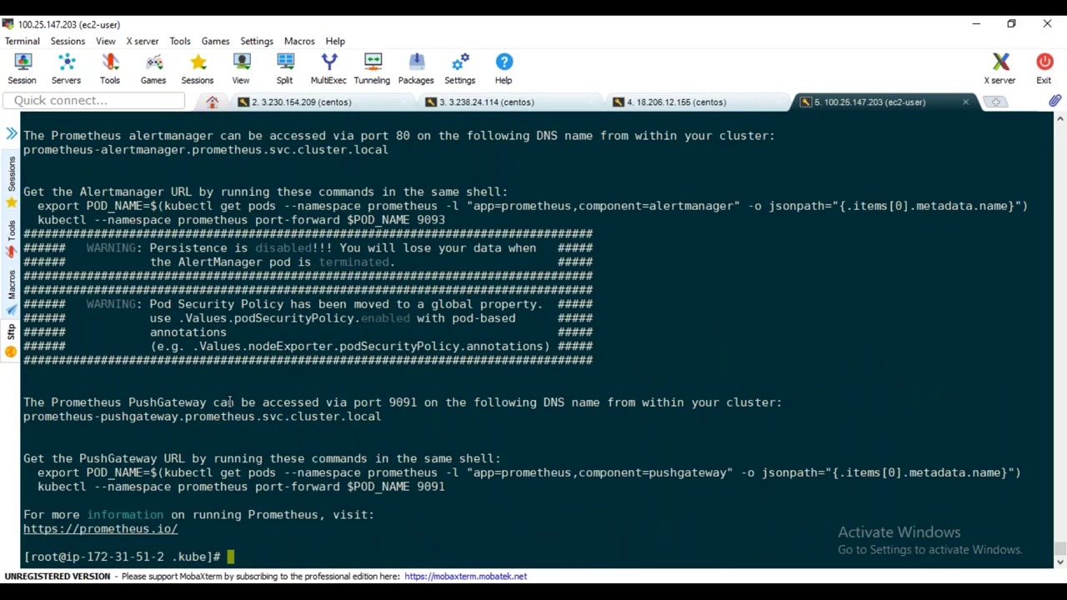
pyautogui.scroll(20, 228, 406)
pyautogui.scroll(13, 229, 407)
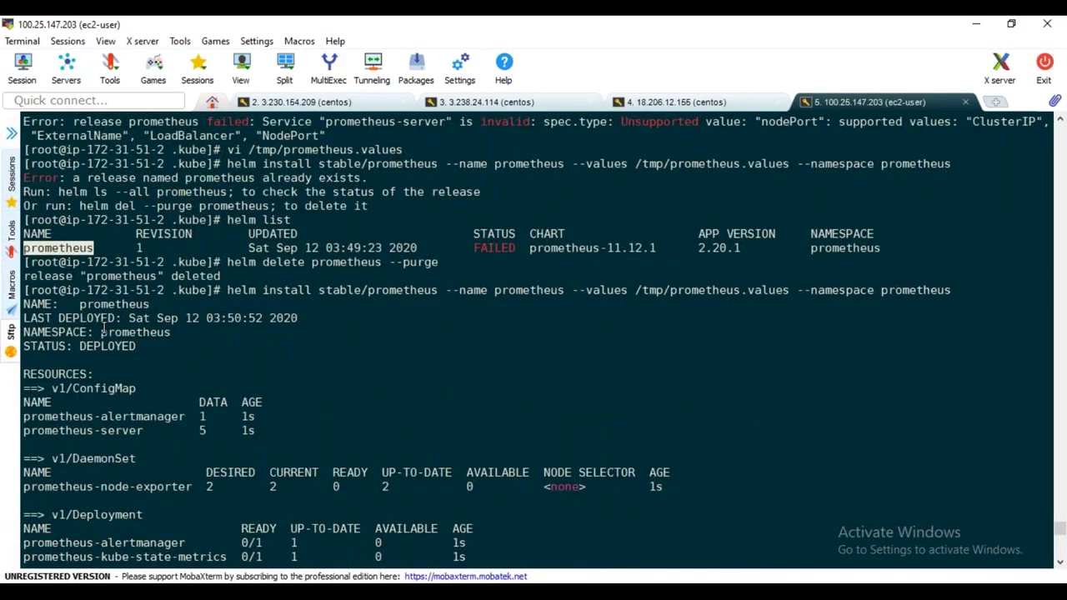
pyautogui.doubleClick(125, 304)
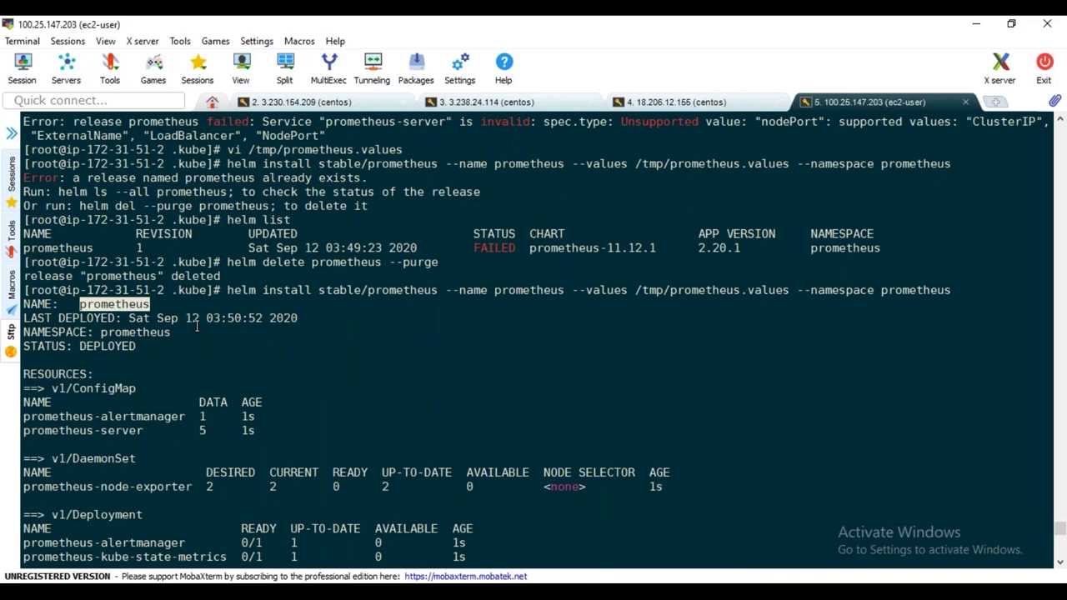
pyautogui.doubleClick(146, 332)
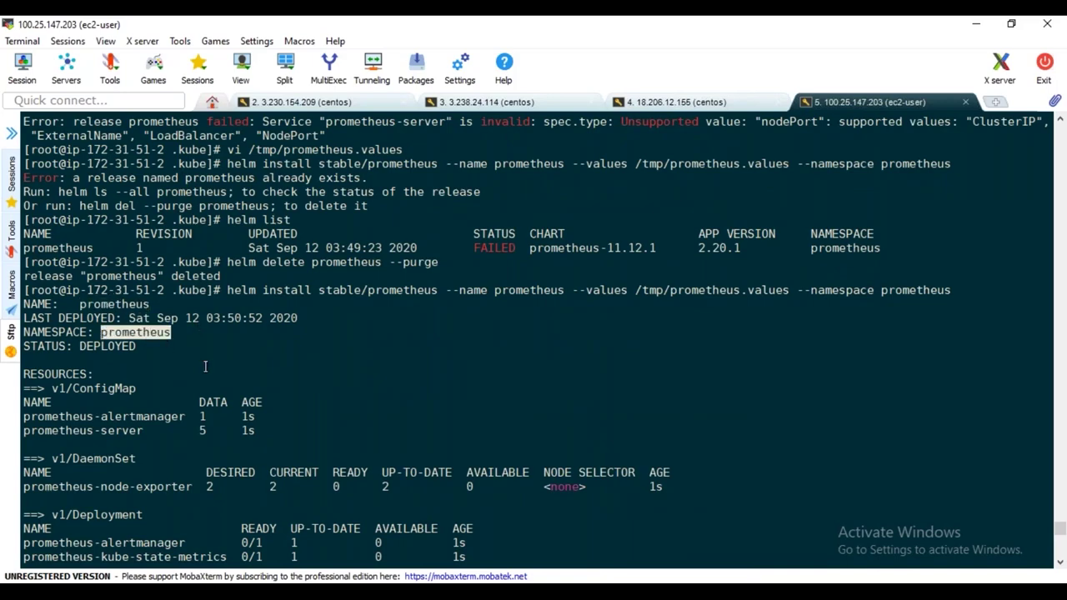
pyautogui.scroll(-1, 205, 367)
pyautogui.scroll(-1, 205, 357)
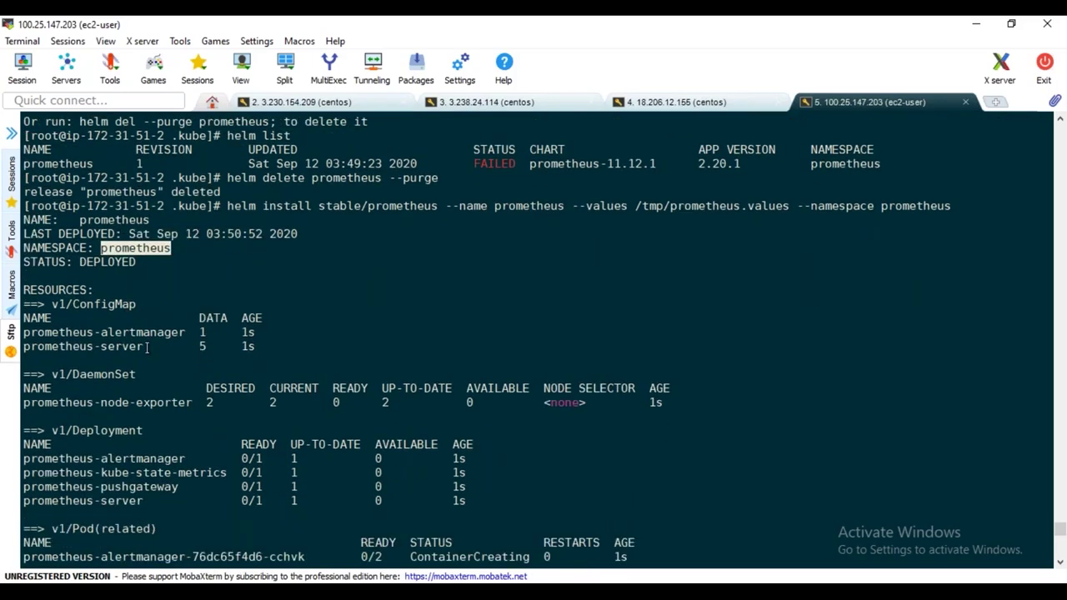
pyautogui.moveTo(148, 347); pyautogui.dragTo(34, 332)
pyautogui.scroll(-1, 125, 351)
pyautogui.moveTo(199, 360); pyautogui.dragTo(50, 360)
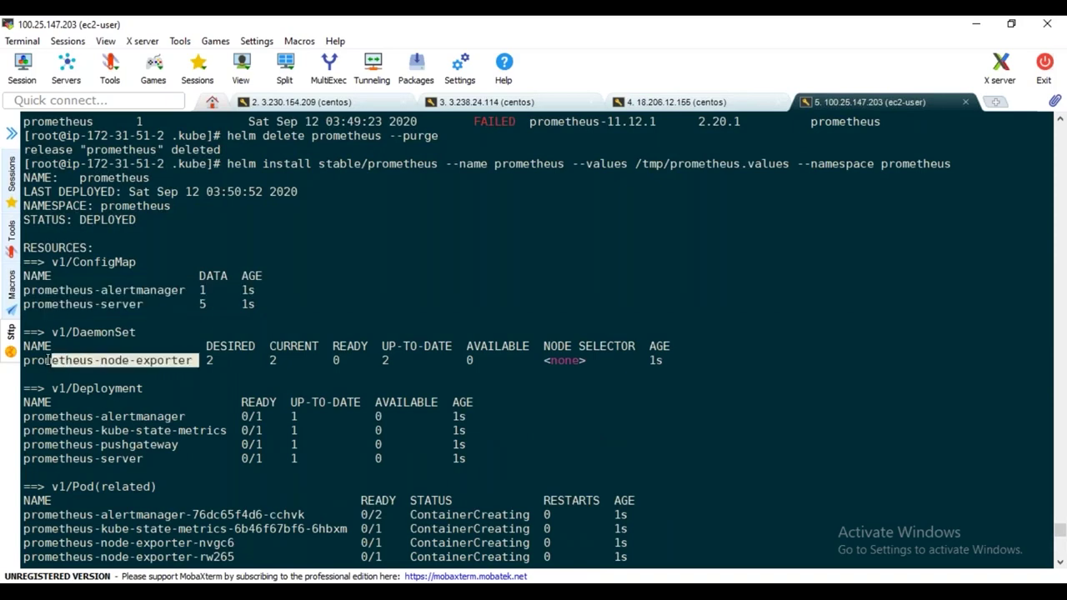
pyautogui.scroll(-2, 215, 396)
pyautogui.moveTo(167, 389); pyautogui.dragTo(25, 332)
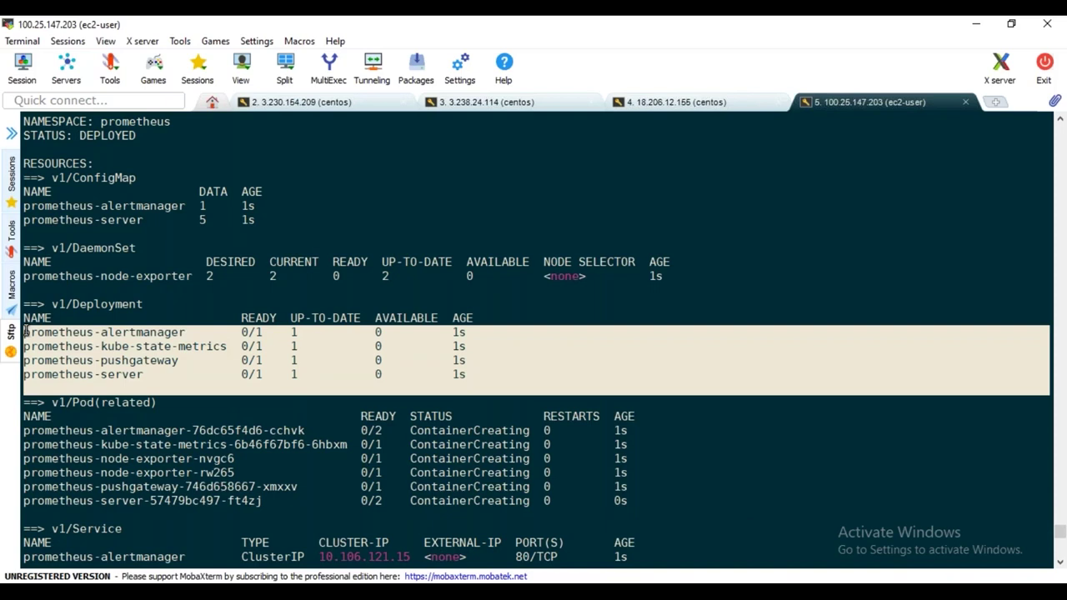
# Review the node-exporter DaemonSet, the four deployments, the creating pods and the services table
pyautogui.doubleClick(130, 276)
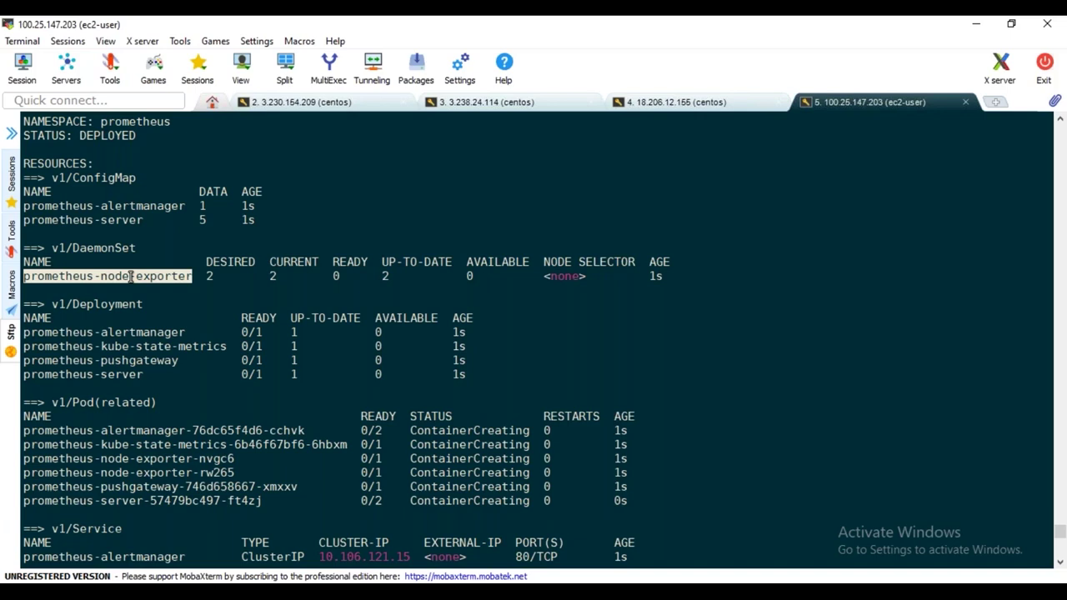
pyautogui.doubleClick(137, 276)
pyautogui.moveTo(146, 374); pyautogui.dragTo(20, 332)
pyautogui.scroll(-2, 250, 404)
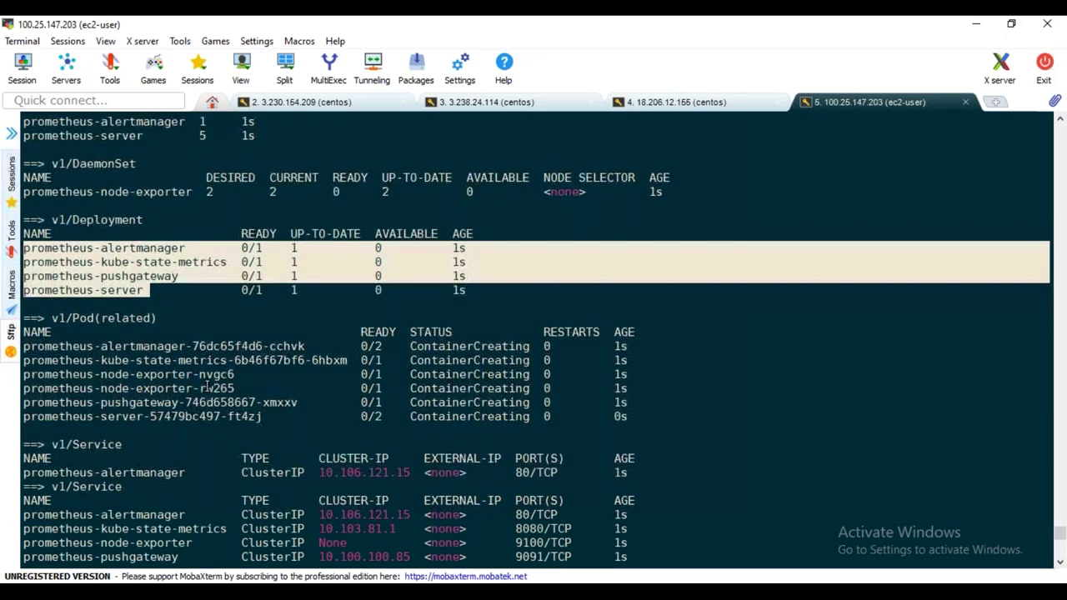
pyautogui.moveTo(283, 418); pyautogui.dragTo(48, 332)
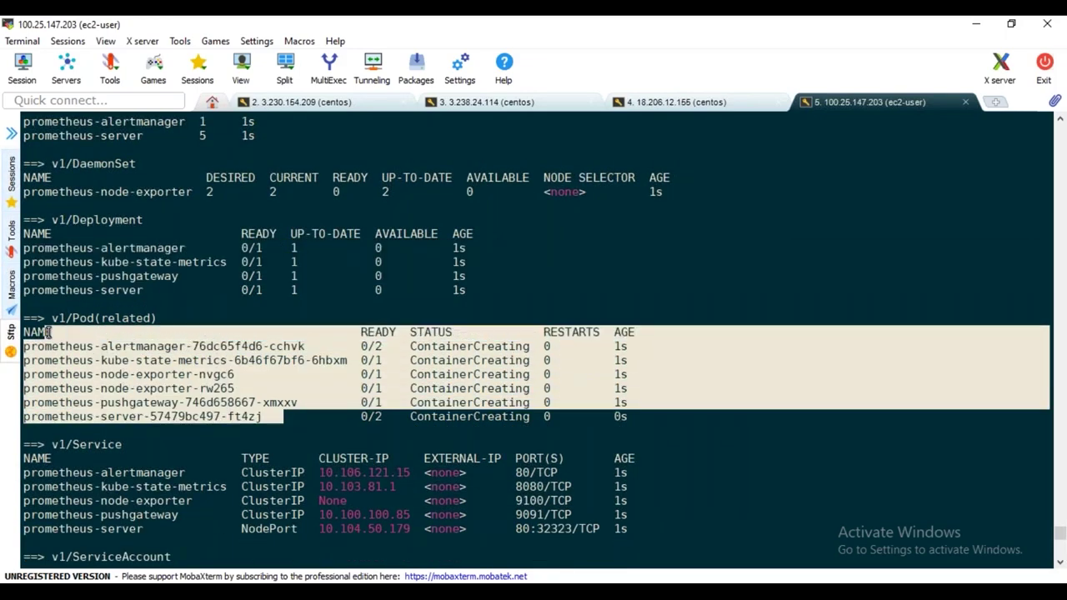
pyautogui.scroll(-3, 227, 381)
pyautogui.click(141, 403)
pyautogui.moveTo(142, 402); pyautogui.dragTo(37, 329)
pyautogui.click(102, 397)
# Go through each service and mark prometheus-server's NodePort type
pyautogui.doubleClick(139, 348)
pyautogui.click(154, 364)
pyautogui.doubleClick(153, 361)
pyautogui.doubleClick(156, 375)
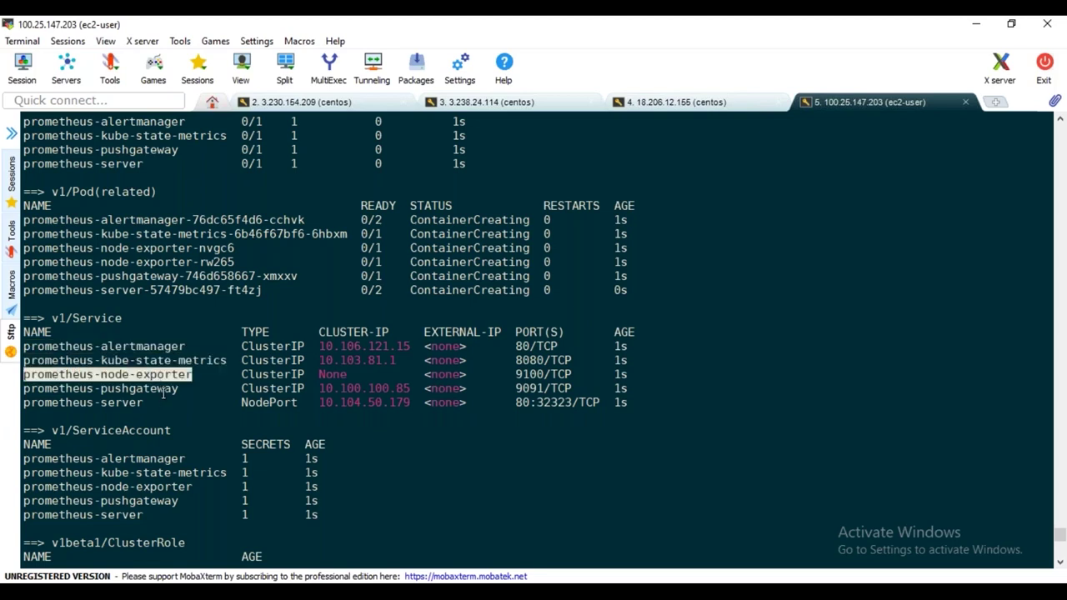
pyautogui.doubleClick(163, 390)
pyautogui.doubleClick(111, 403)
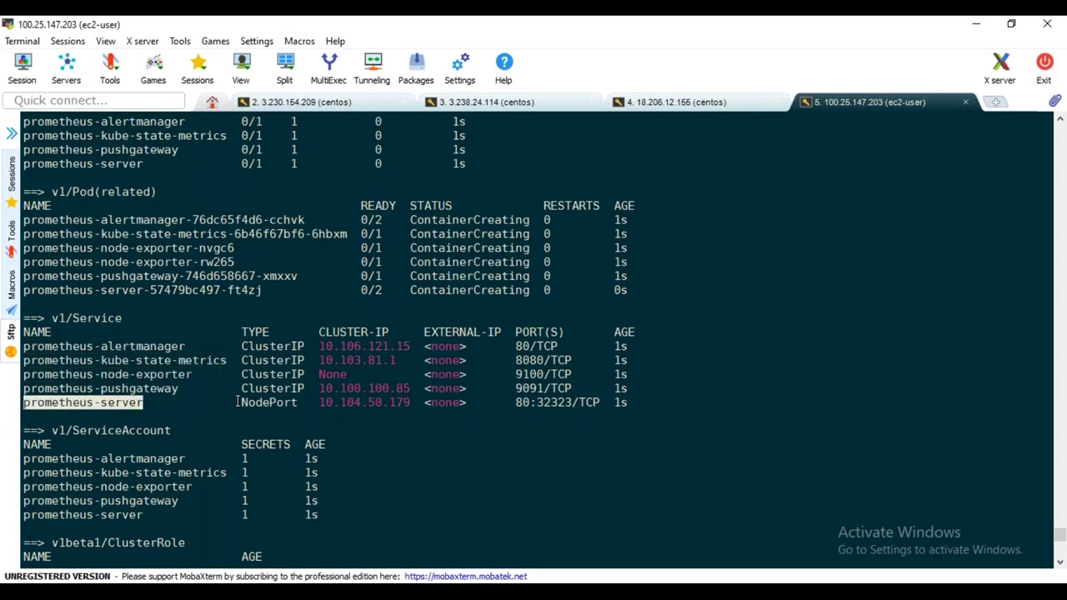
pyautogui.moveTo(236, 403); pyautogui.dragTo(294, 403)
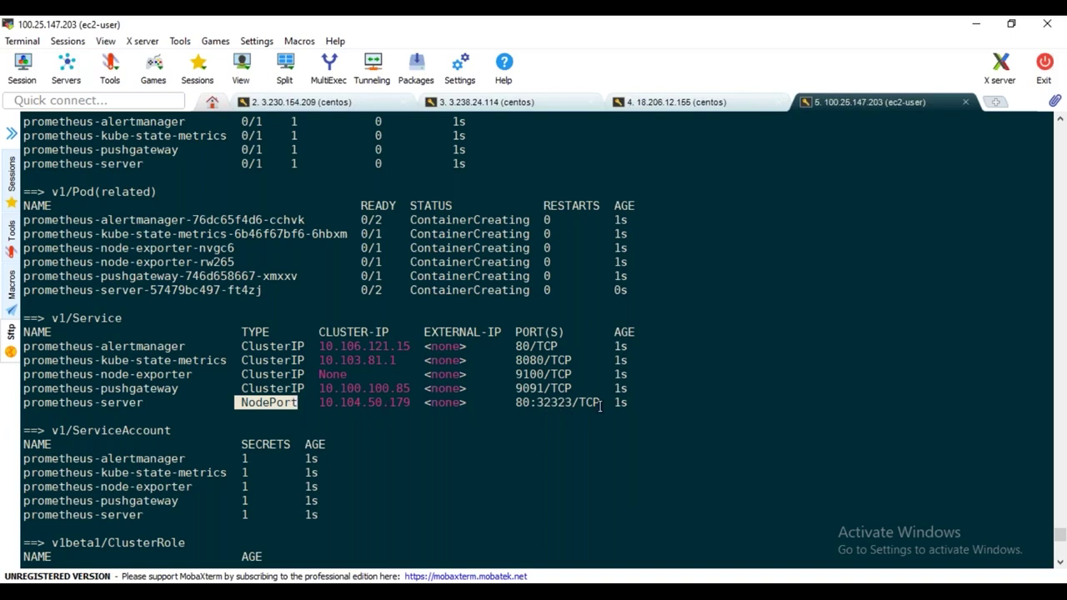
# Scroll through the remaining output, marking the ClusterRole and ClusterRoleBinding blocks
pyautogui.scroll(-2, 331, 431)
pyautogui.moveTo(170, 431); pyautogui.dragTo(33, 345)
pyautogui.scroll(-1, 254, 454)
pyautogui.scroll(-1, 255, 454)
pyautogui.moveTo(200, 446); pyautogui.dragTo(83, 400)
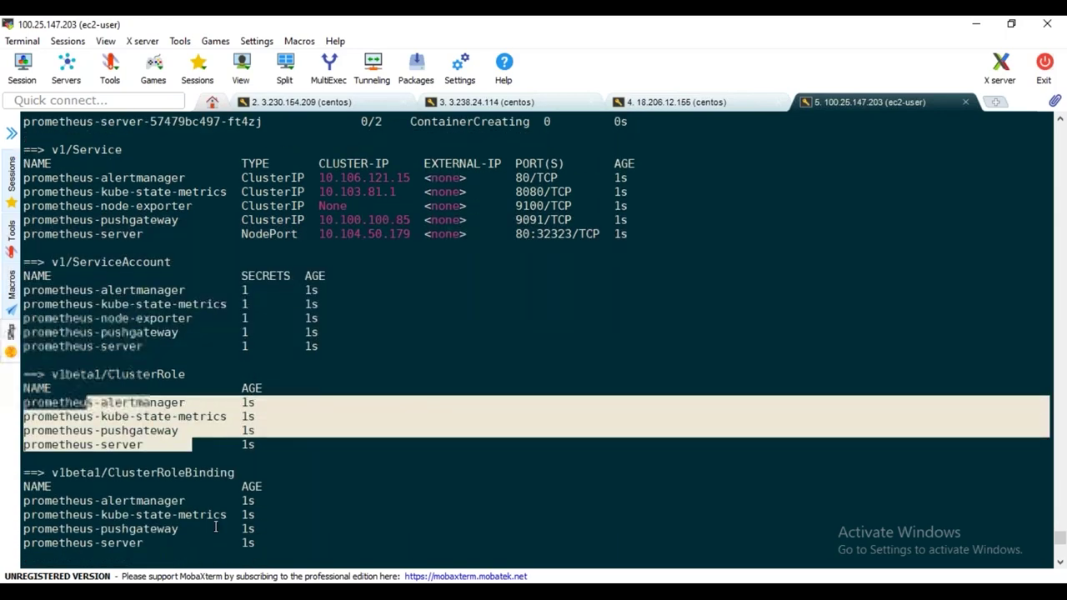
pyautogui.moveTo(198, 543); pyautogui.dragTo(300, 493)
# Select the helm-charts repository URL in the notes and switch to the browser
pyautogui.scroll(-2, 301, 492)
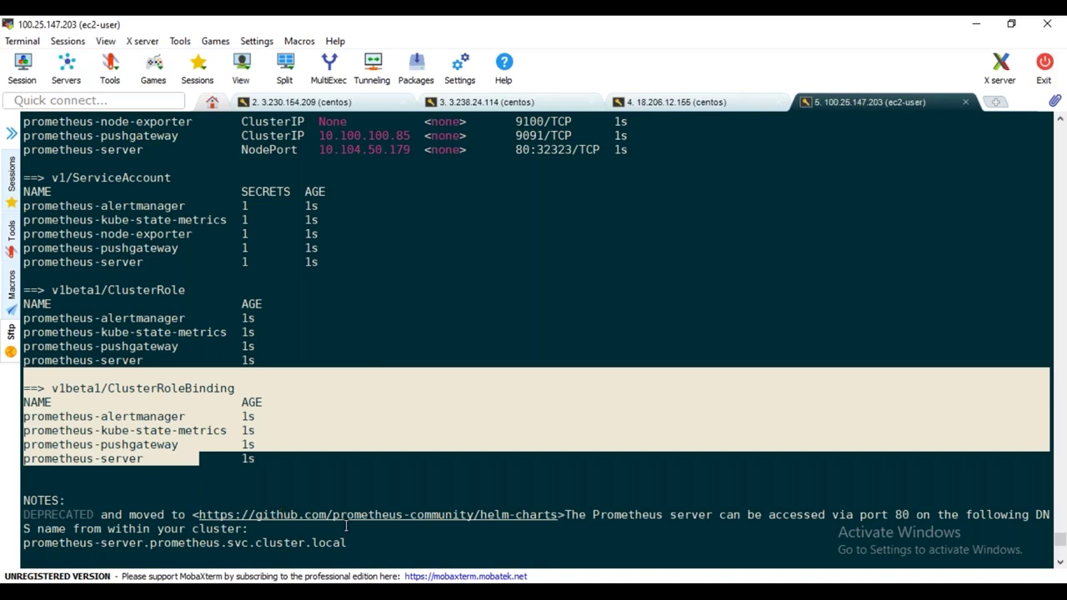
pyautogui.scroll(-5, 510, 482)
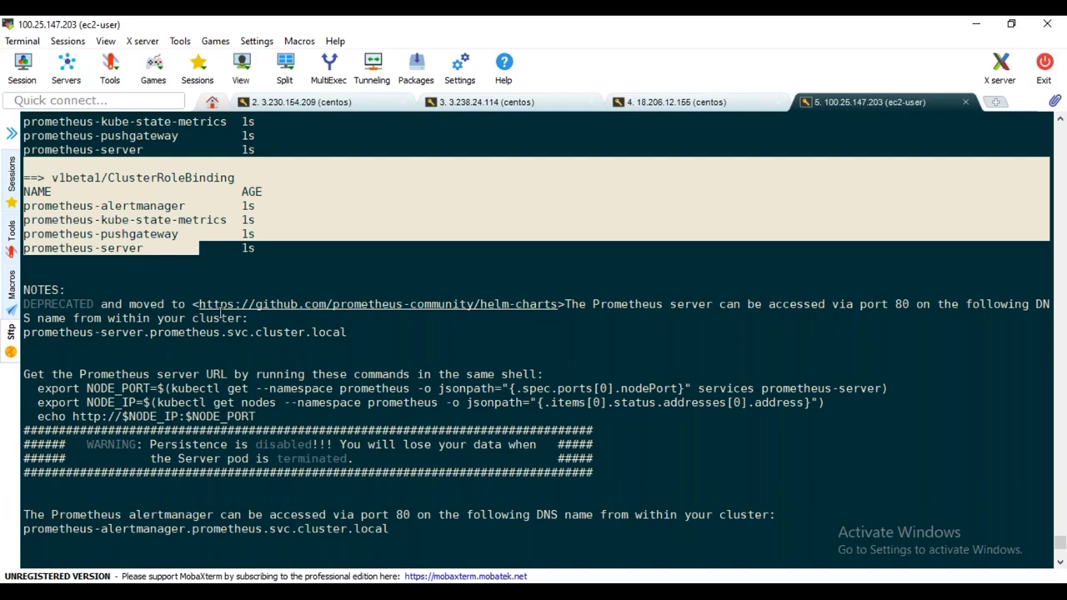
pyautogui.moveTo(195, 304); pyautogui.dragTo(559, 305)
pyautogui.hotkey('ctrl', 'c')
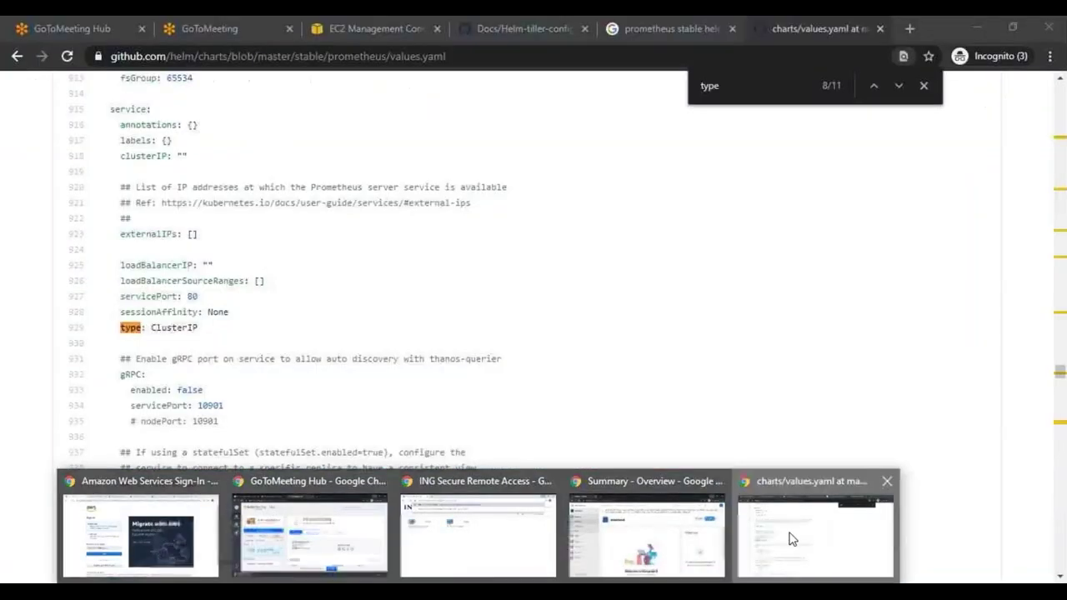
pyautogui.click(814, 536)
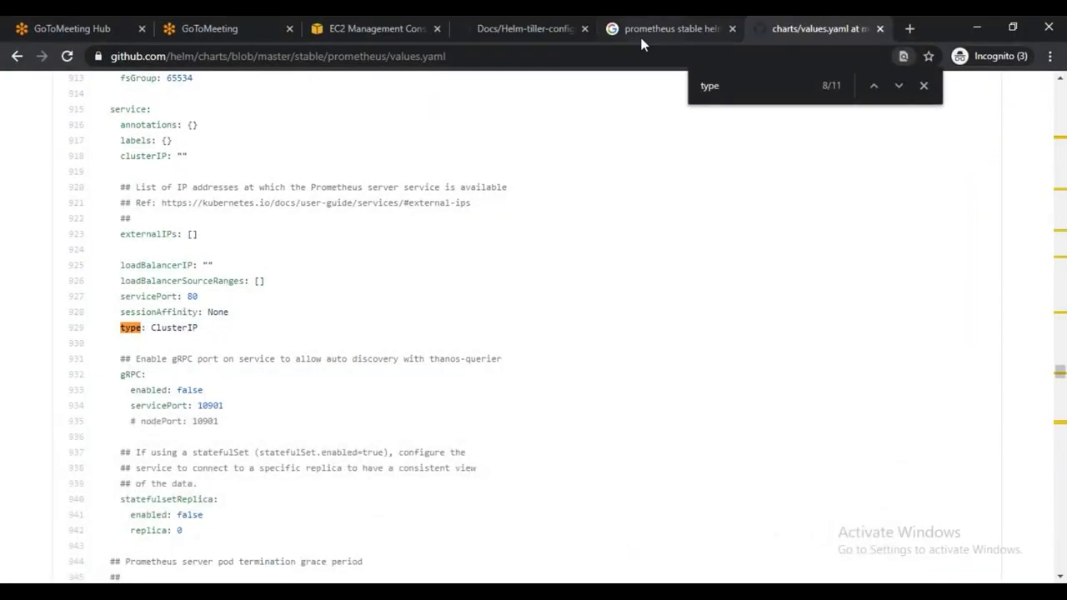
# Load the copied helm-charts repository URL in a new browser tab
pyautogui.click(910, 29)
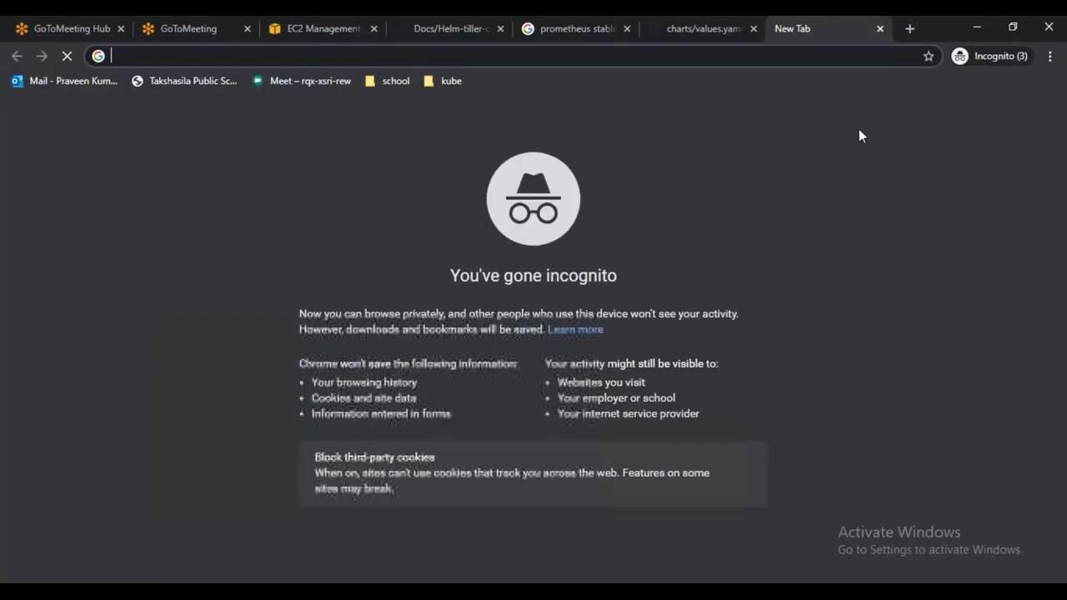
pyautogui.hotkey('ctrl', 'v')
pyautogui.press('Return')
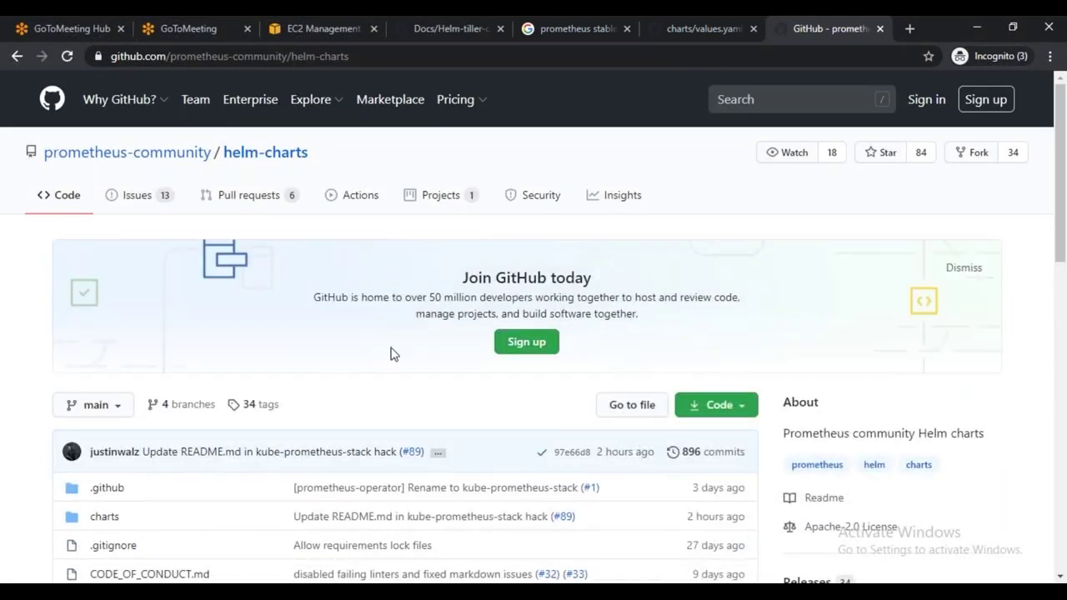
# Read through the helm-charts README usage notes and return to MobaXterm
pyautogui.scroll(-4, 390, 353)
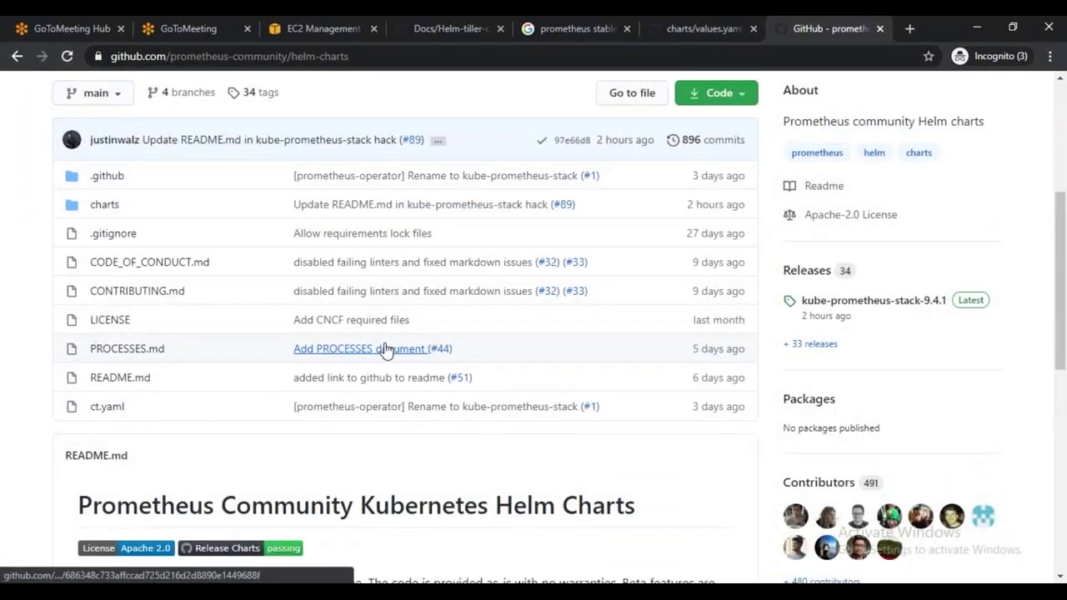
pyautogui.scroll(-5, 386, 350)
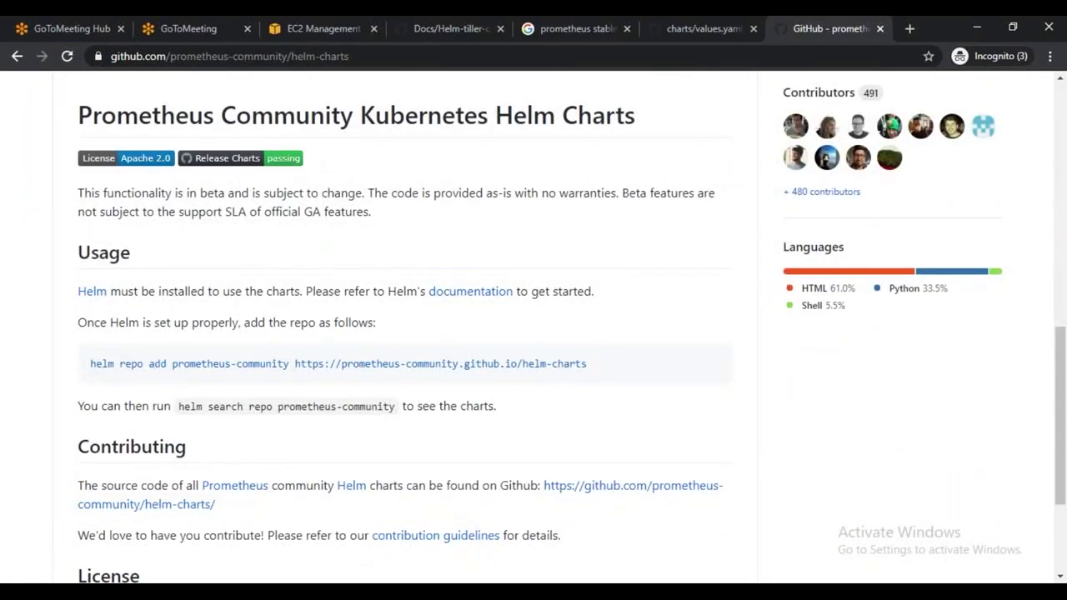
pyautogui.scroll(-3, 334, 397)
pyautogui.scroll(5, 341, 400)
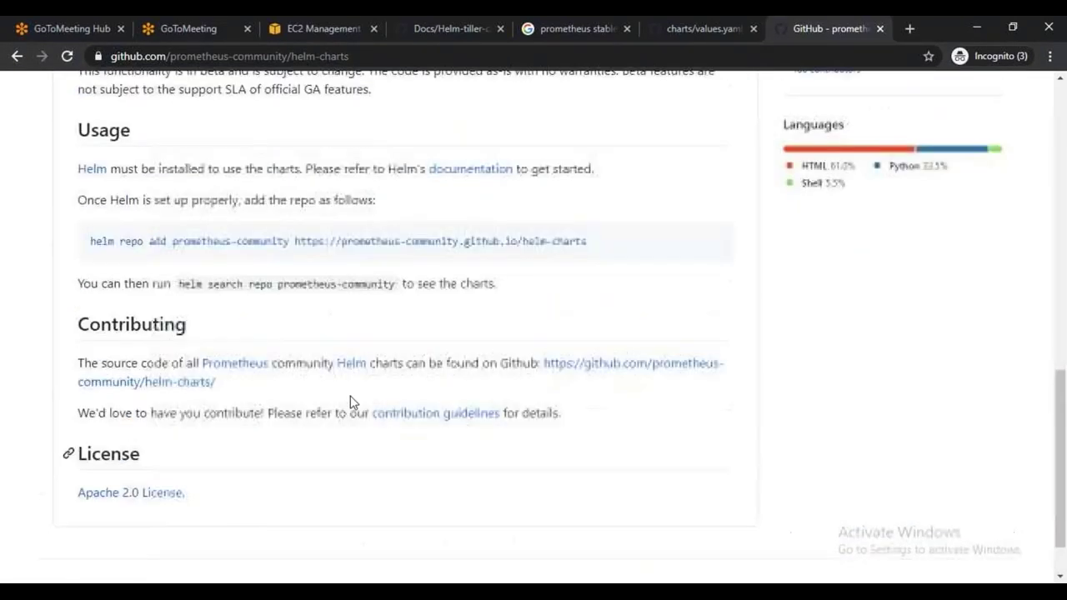
pyautogui.scroll(5, 350, 401)
pyautogui.scroll(-3, 352, 400)
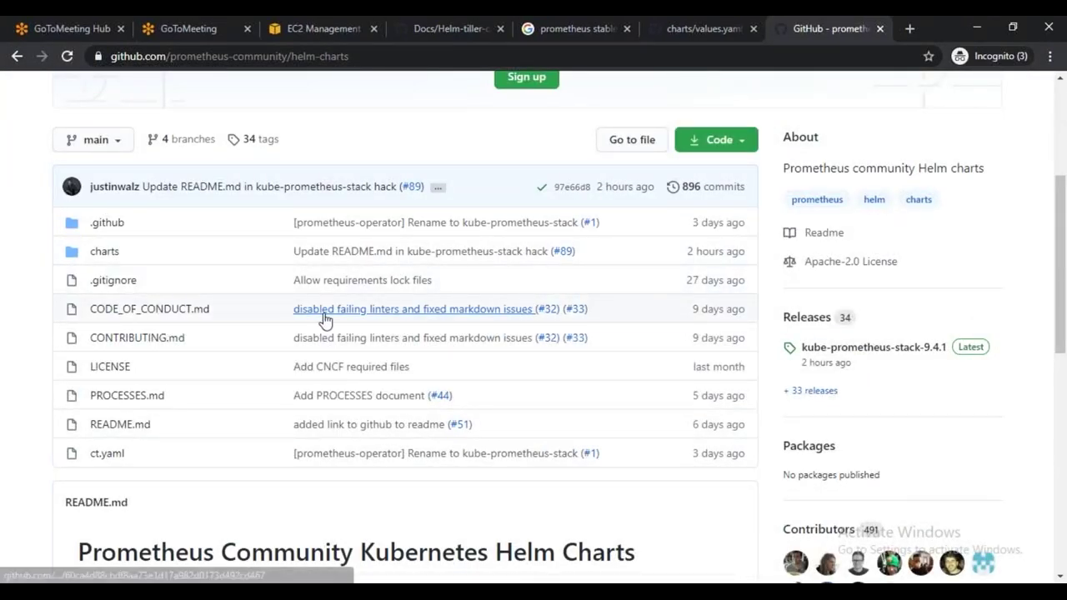
pyautogui.scroll(-2, 317, 350)
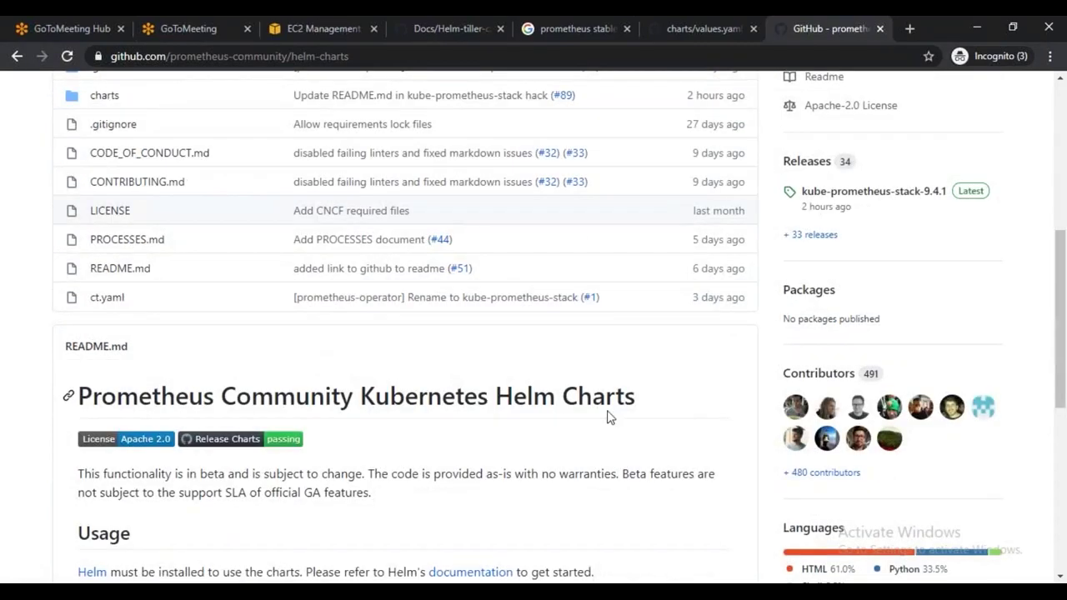
pyautogui.scroll(-3, 493, 399)
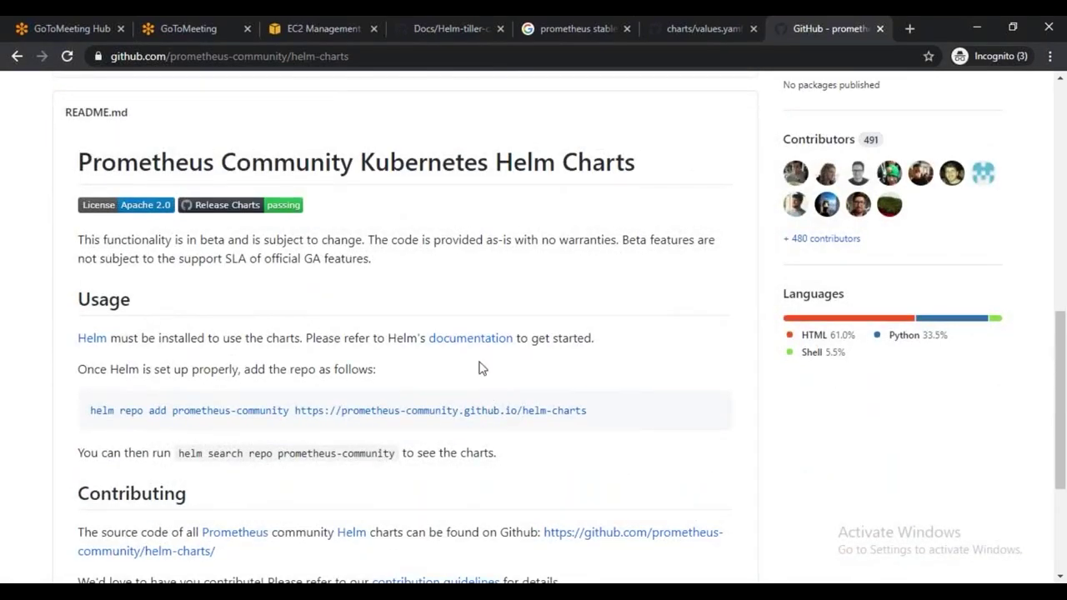
pyautogui.scroll(-3, 477, 356)
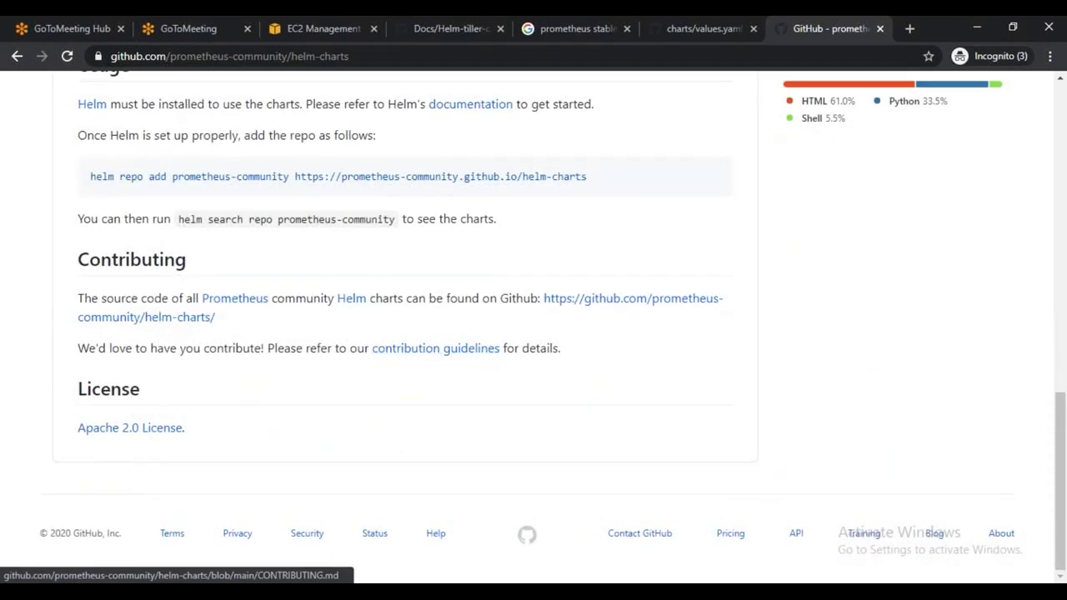
pyautogui.hotkey('alt', 'Tab')
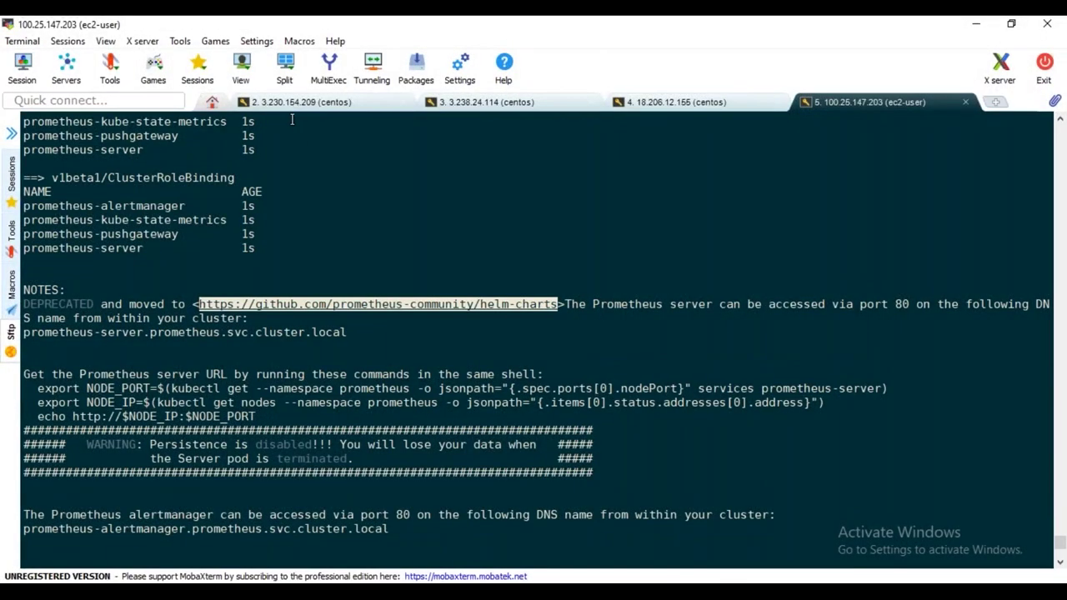
# On the 3.230.154.209 session, clear the screen and run kubectl get pods in the default namespace
pyautogui.click(298, 102)
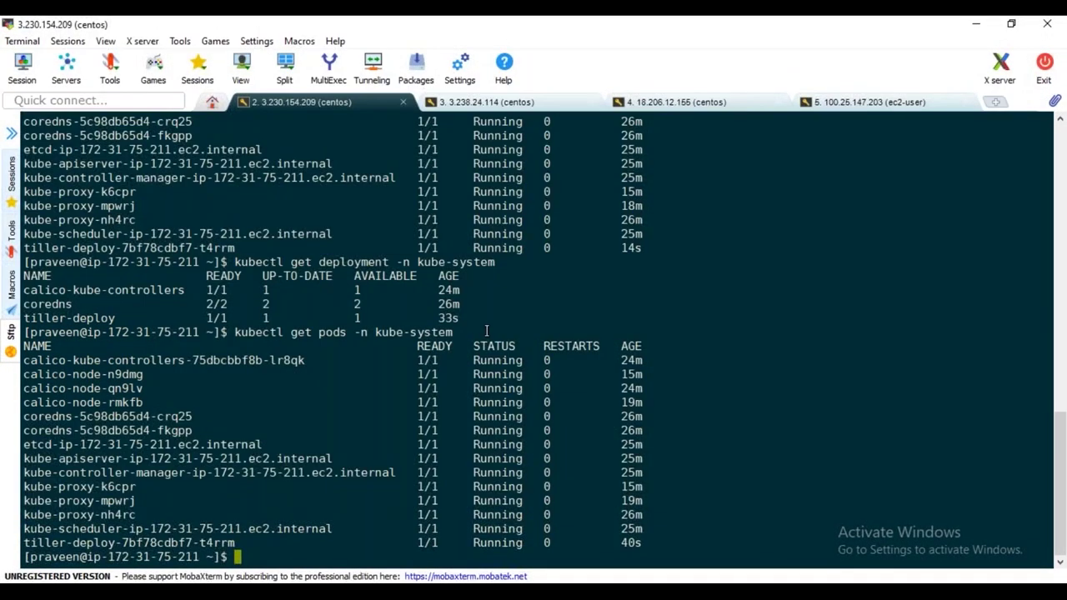
pyautogui.write('clear')
pyautogui.press('Return')
pyautogui.press('Return')
pyautogui.press('Return')
pyautogui.write('kubectl get pods')
pyautogui.press('Return')
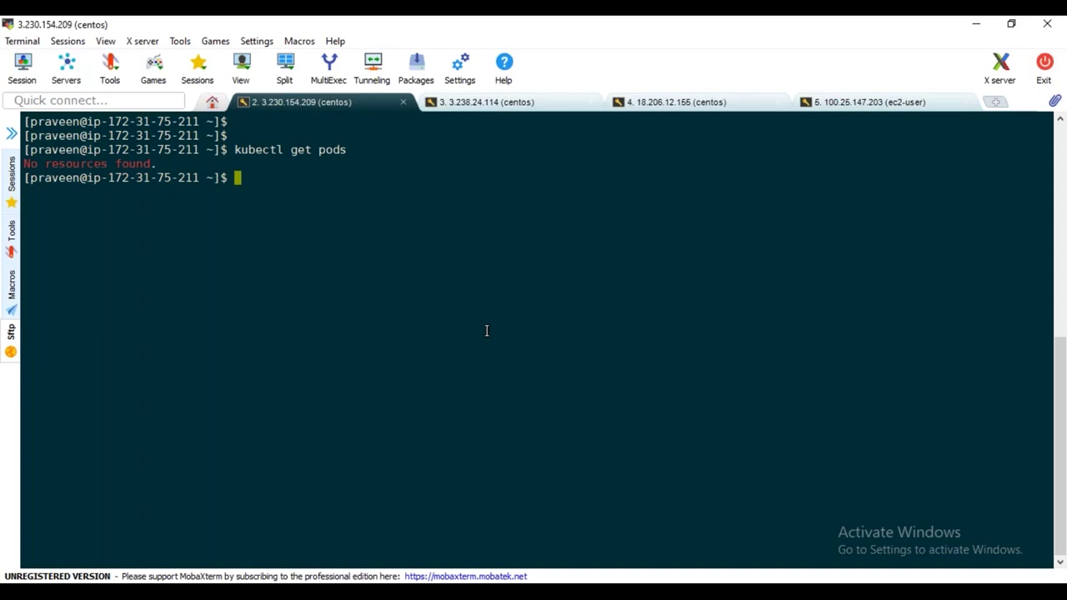
# Run 'kubectl get pods -n prometheus' to see all six pods Running
pyautogui.write('kubectl get pods -n')
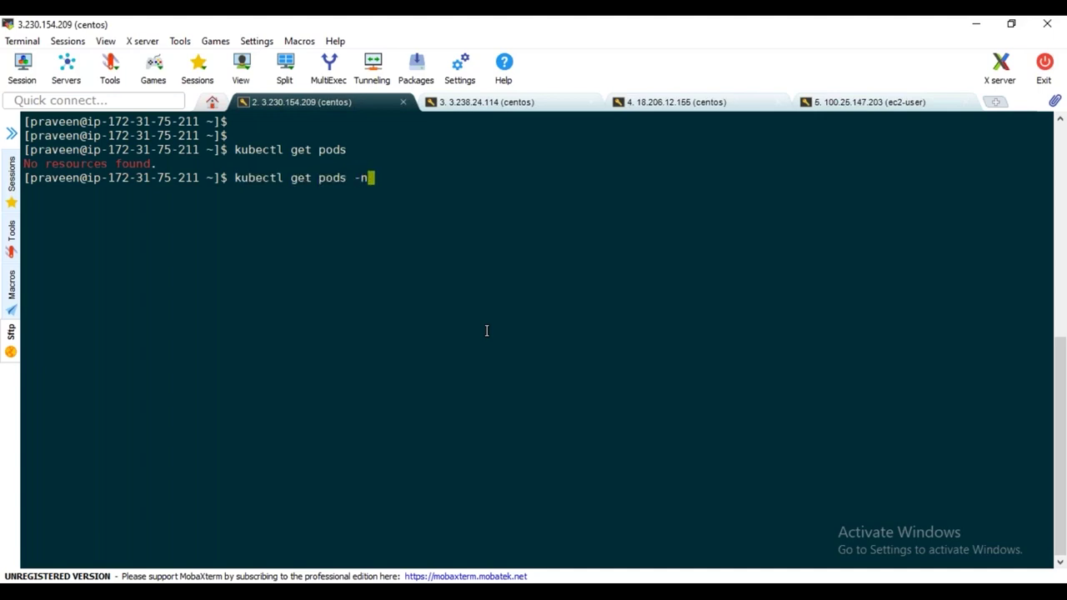
pyautogui.write(' prometheus')
pyautogui.press('Return')
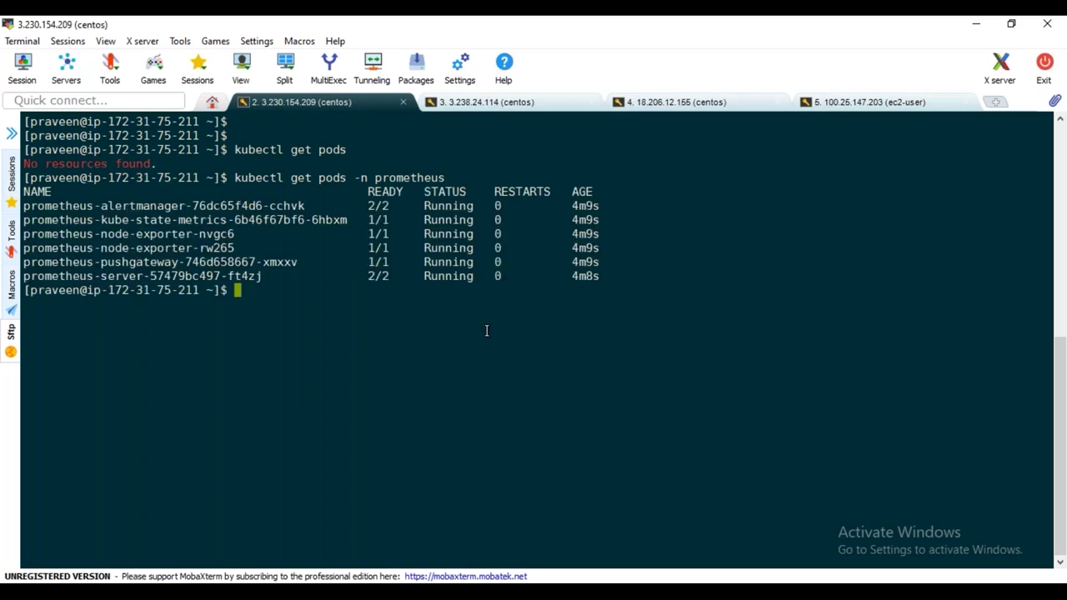
pyautogui.doubleClick(404, 176)
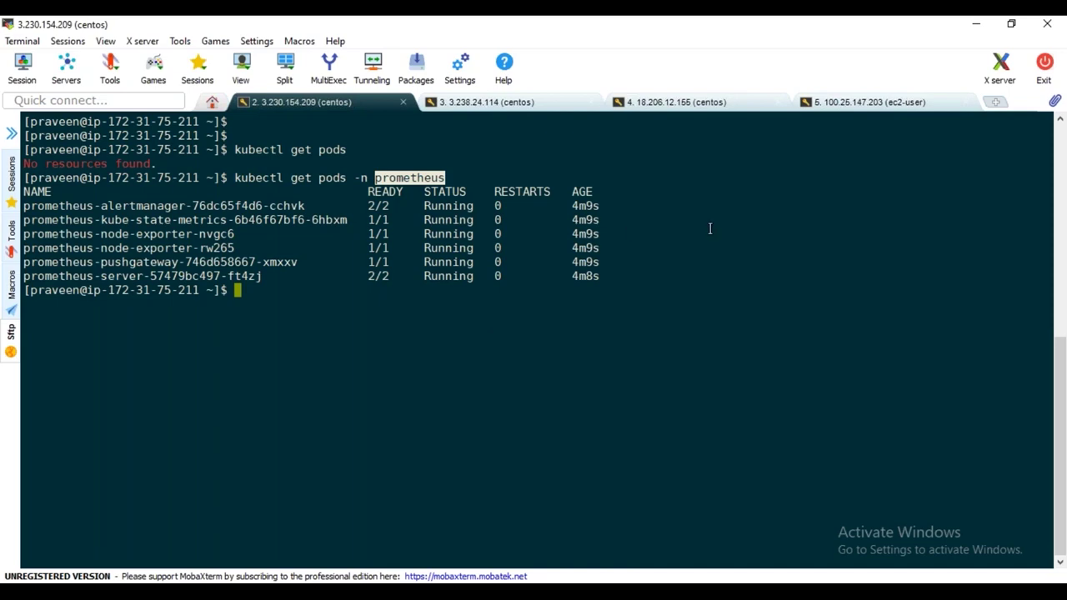
# Enter 'kubectl get all -n prometheus' and scroll through its output
pyautogui.write('kubectl ge')
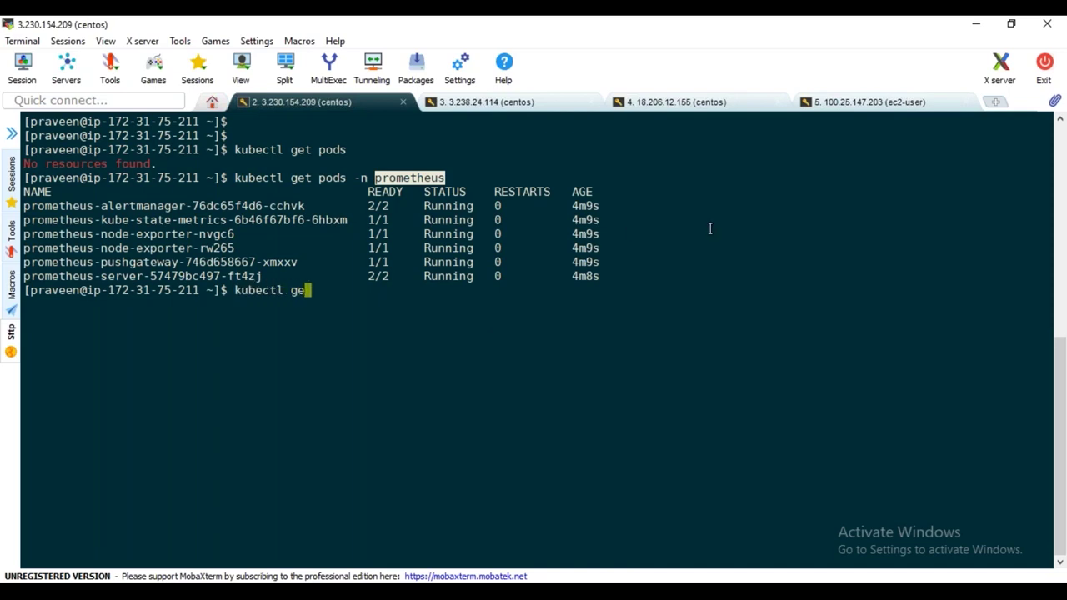
pyautogui.write('t app -n')
pyautogui.press('BackSpace')
pyautogui.press('BackSpace')
pyautogui.press('BackSpace')
pyautogui.press('BackSpace')
pyautogui.press('BackSpace')
pyautogui.press('BackSpace')
pyautogui.write('ll -n prometheus')
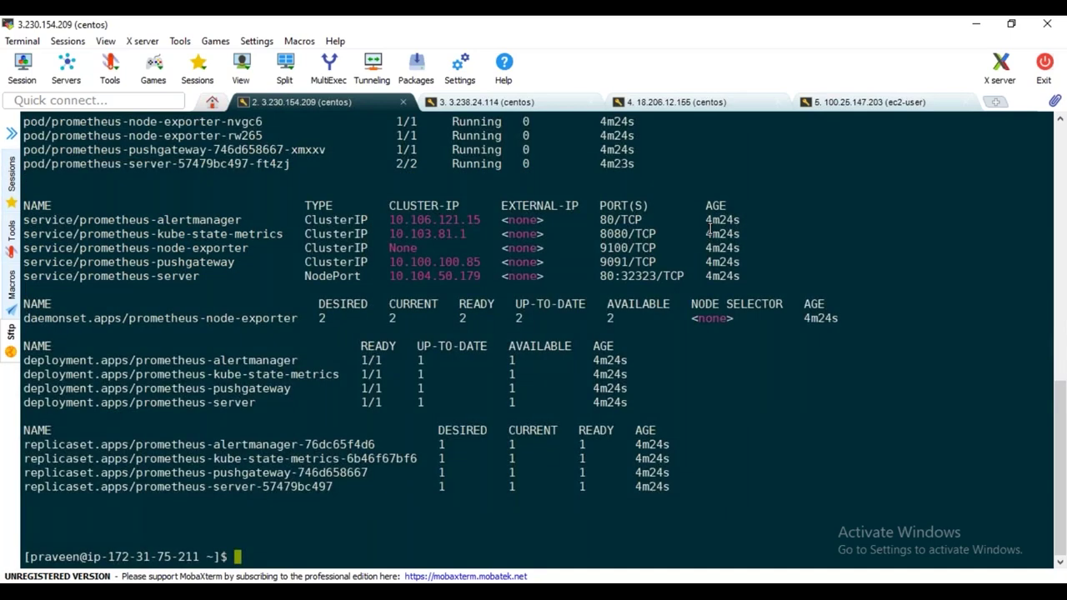
pyautogui.scroll(4, 314, 314)
pyautogui.scroll(1, 314, 313)
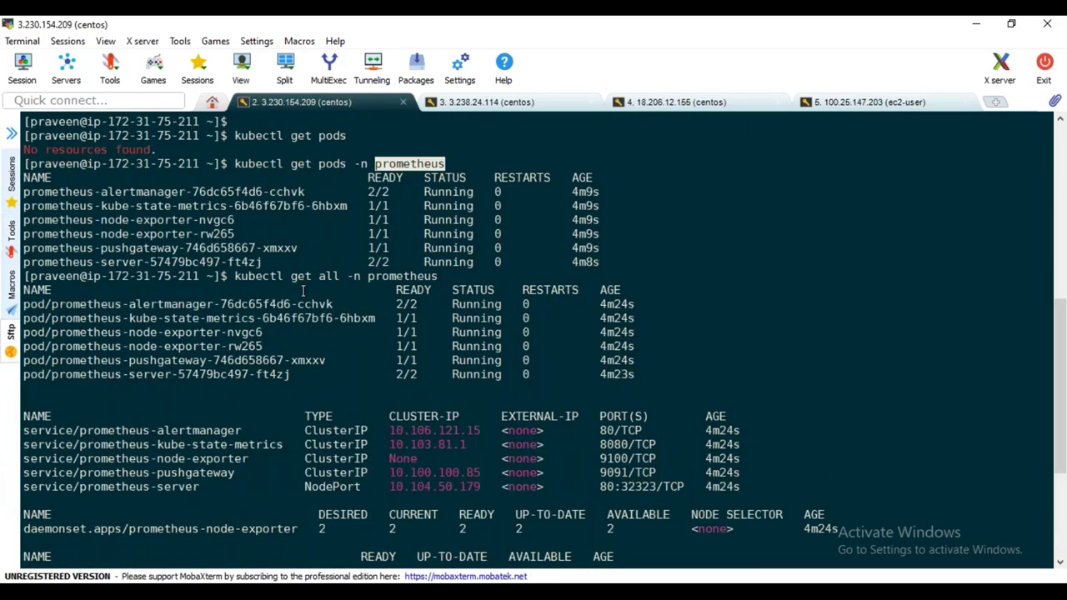
pyautogui.doubleClick(400, 276)
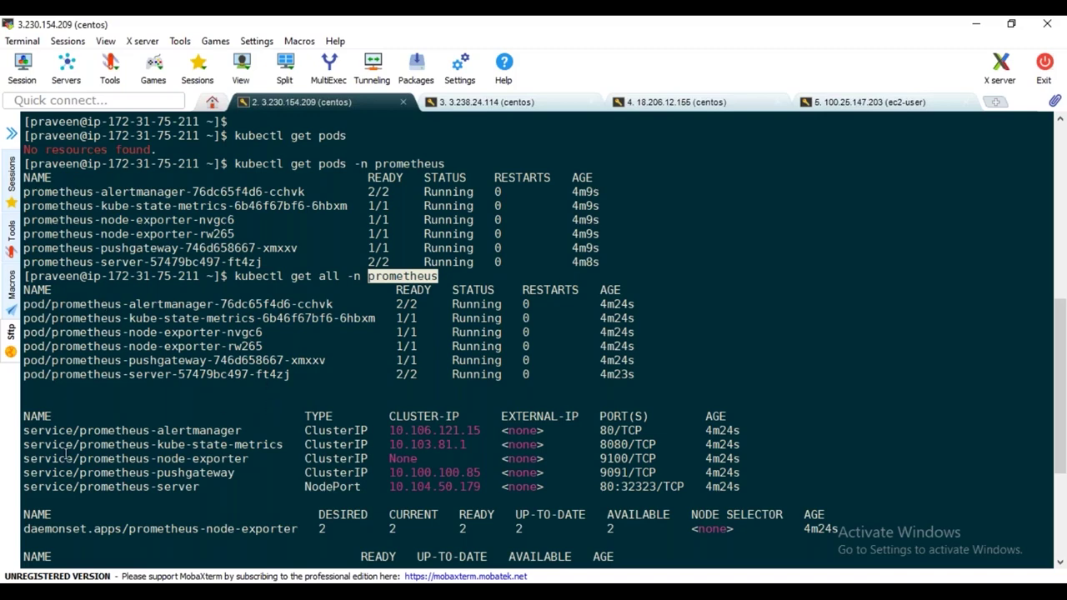
pyautogui.scroll(-1, 121, 485)
pyautogui.scroll(-5, 122, 486)
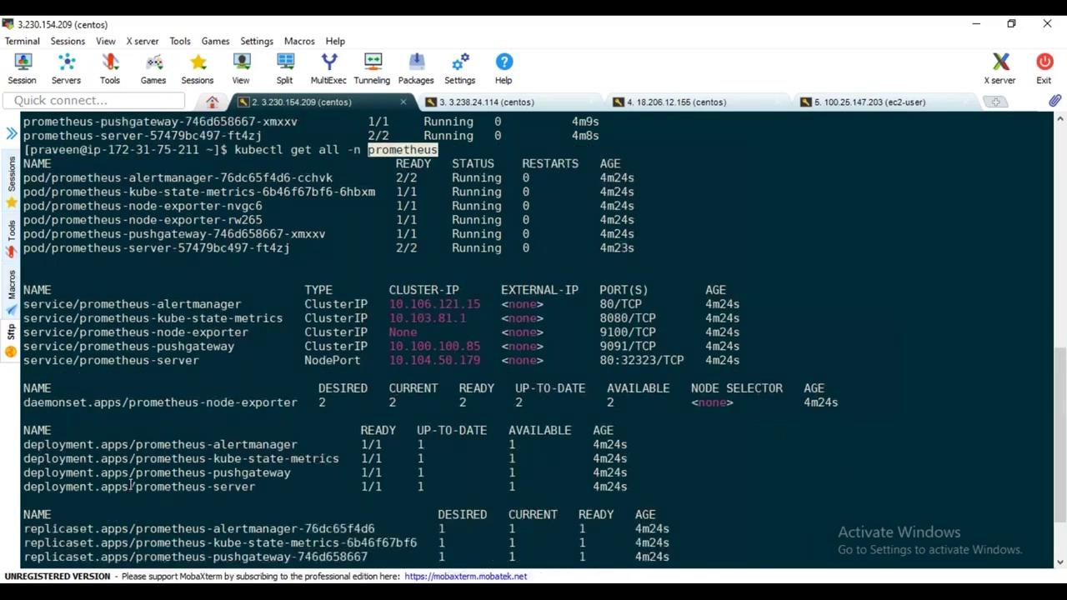
pyautogui.scroll(3, 200, 500)
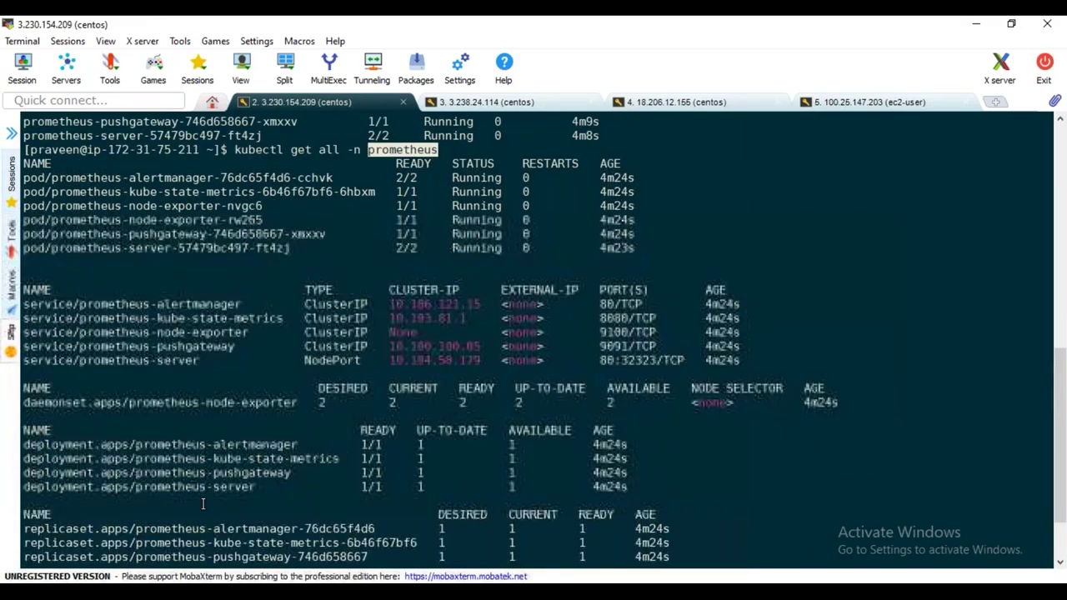
# Mark the alertmanager and node-exporter pods and the services, noting prometheus-server is NodePort
pyautogui.doubleClick(178, 220)
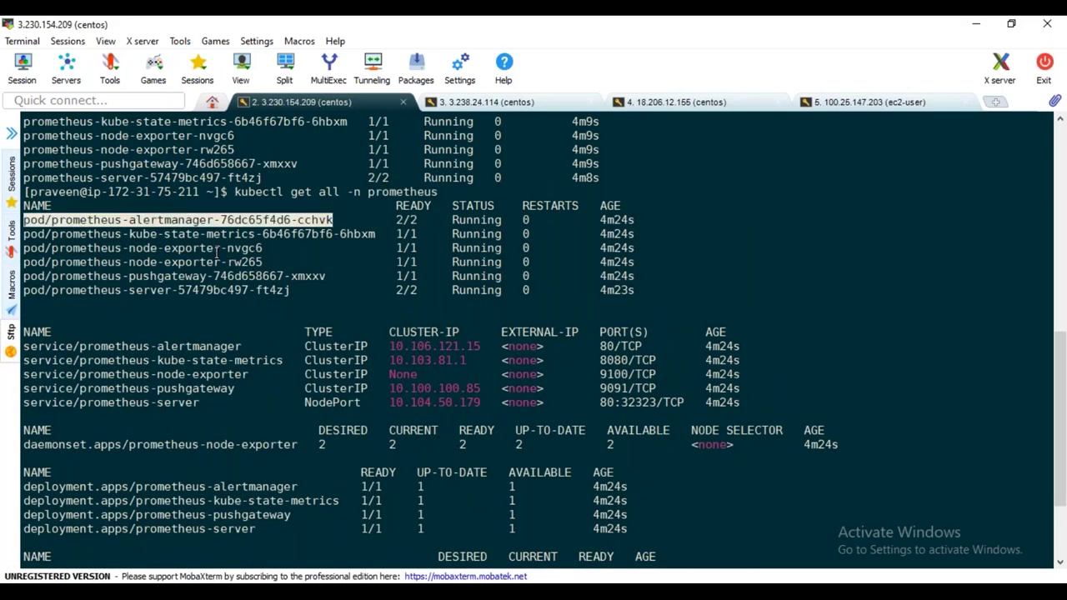
pyautogui.doubleClick(217, 248)
pyautogui.doubleClick(222, 263)
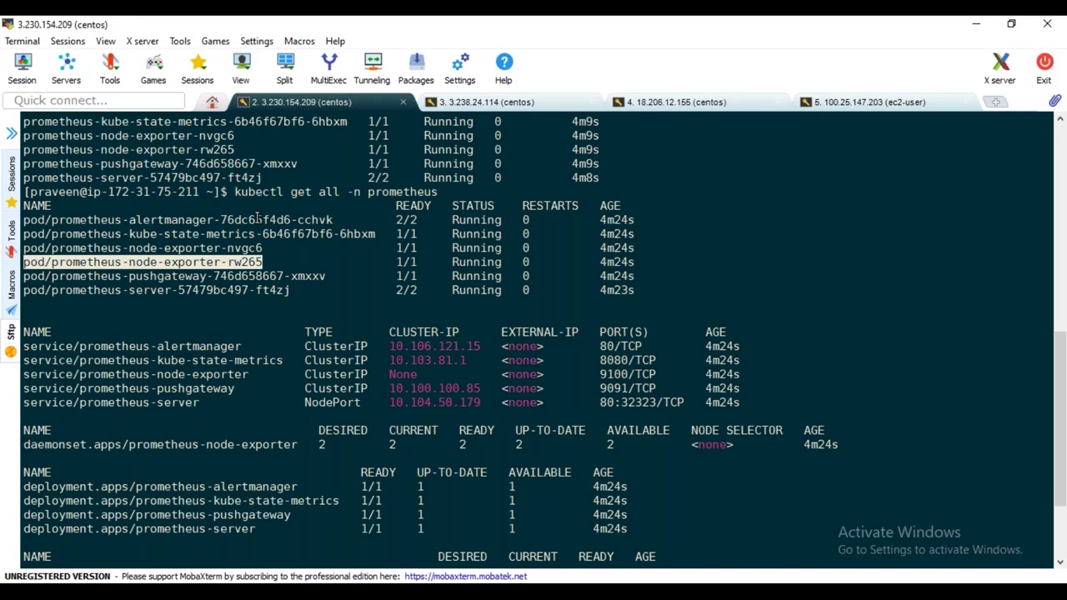
pyautogui.moveTo(212, 402); pyautogui.dragTo(79, 344)
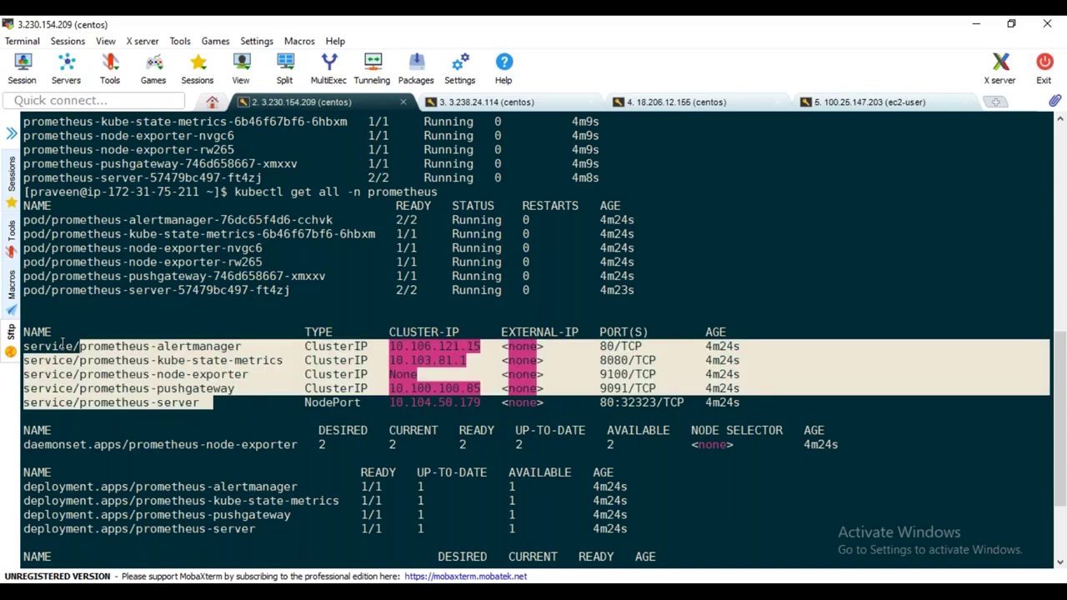
pyautogui.moveTo(265, 337); pyautogui.dragTo(432, 389)
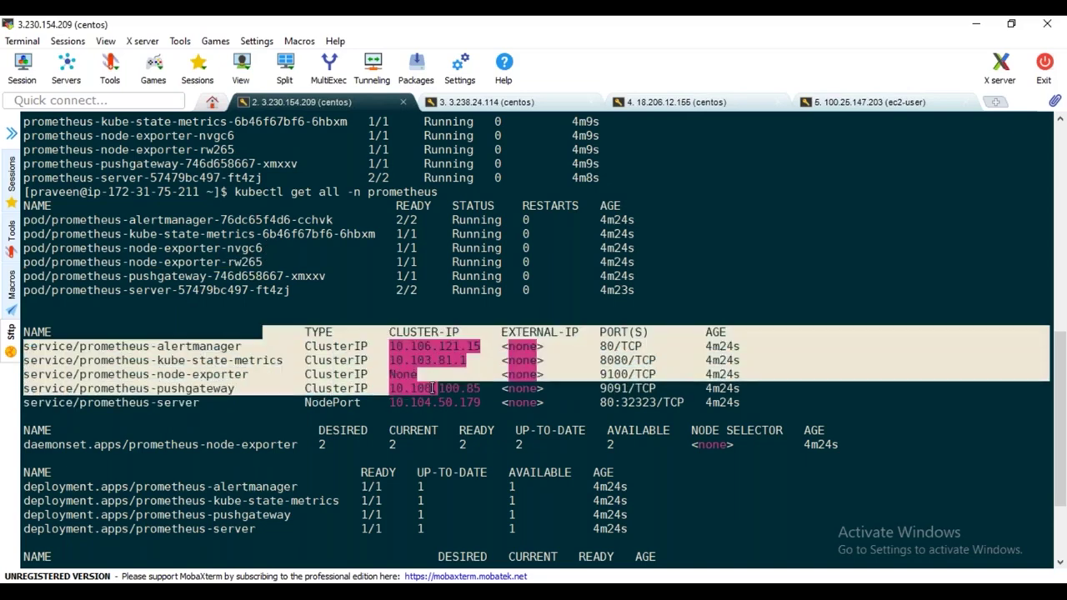
pyautogui.doubleClick(167, 403)
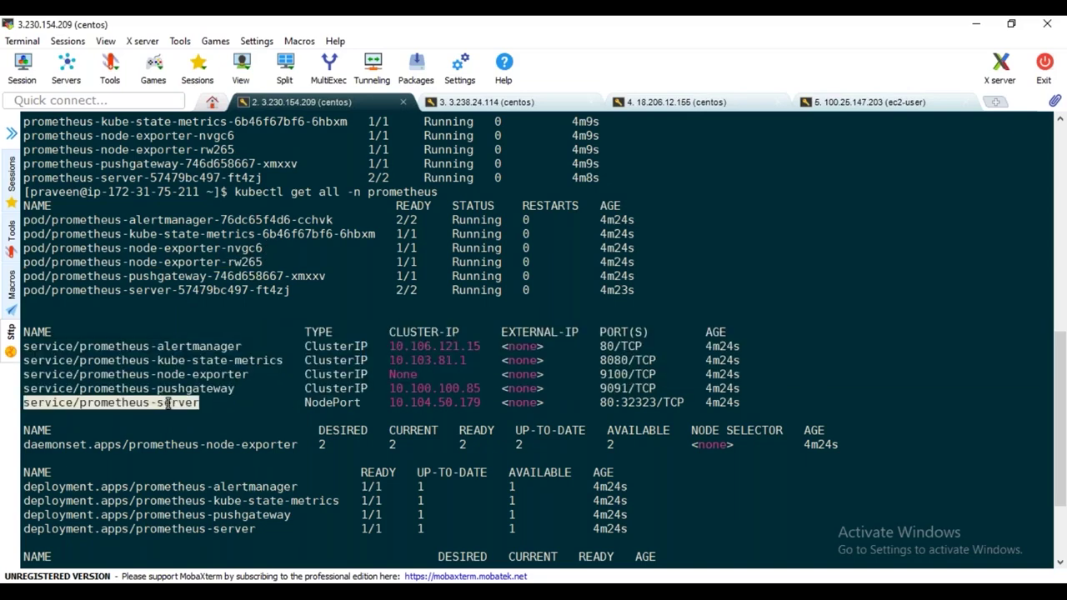
pyautogui.doubleClick(325, 402)
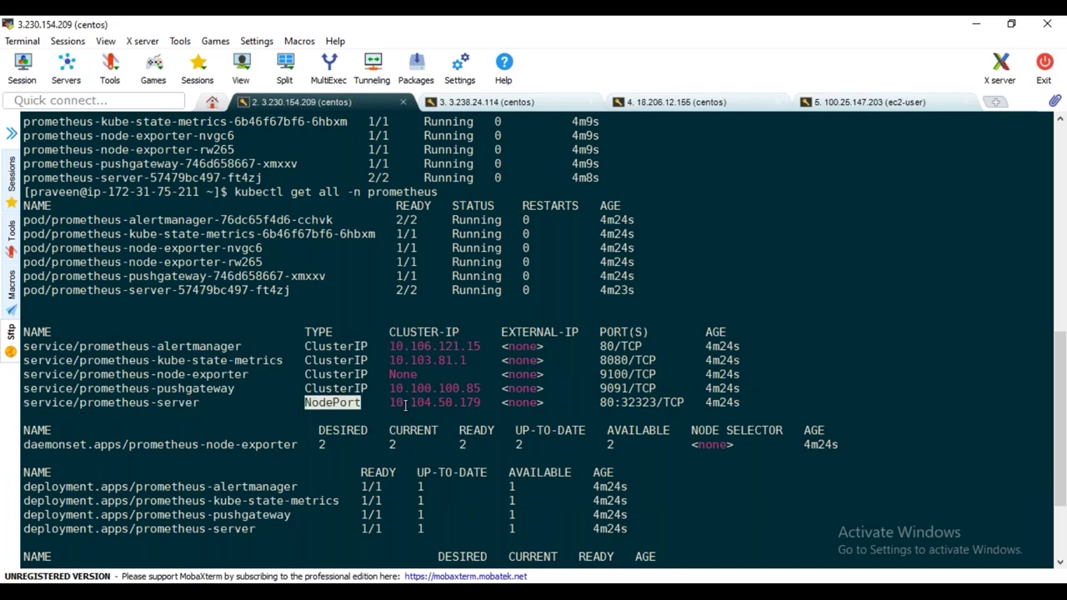
# Highlight prometheus-server's node port 32323 and bring the browser forward
pyautogui.scroll(-1, 412, 406)
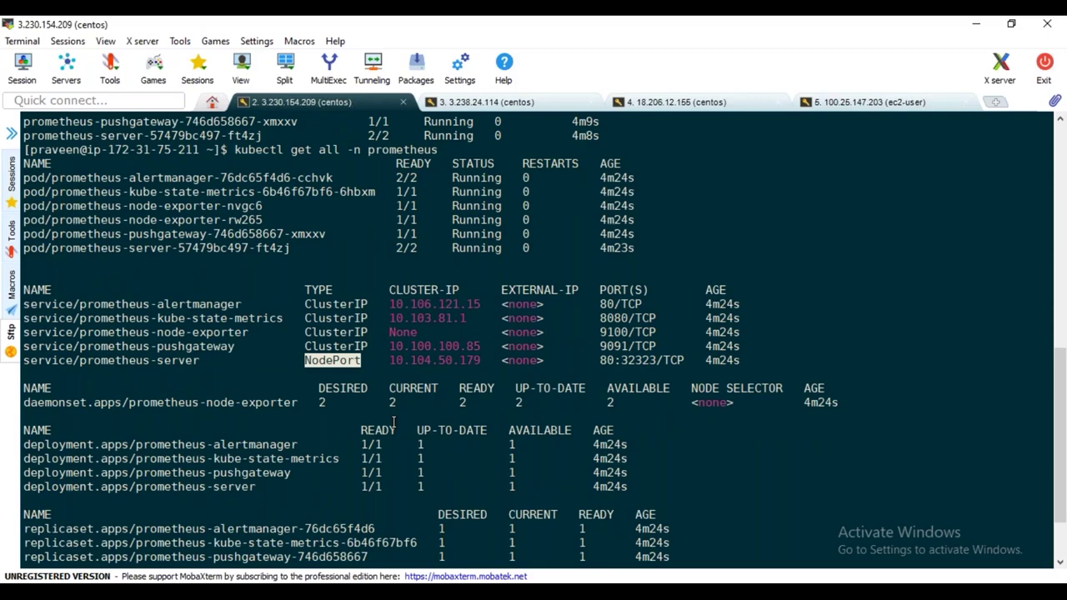
pyautogui.scroll(-2, 393, 421)
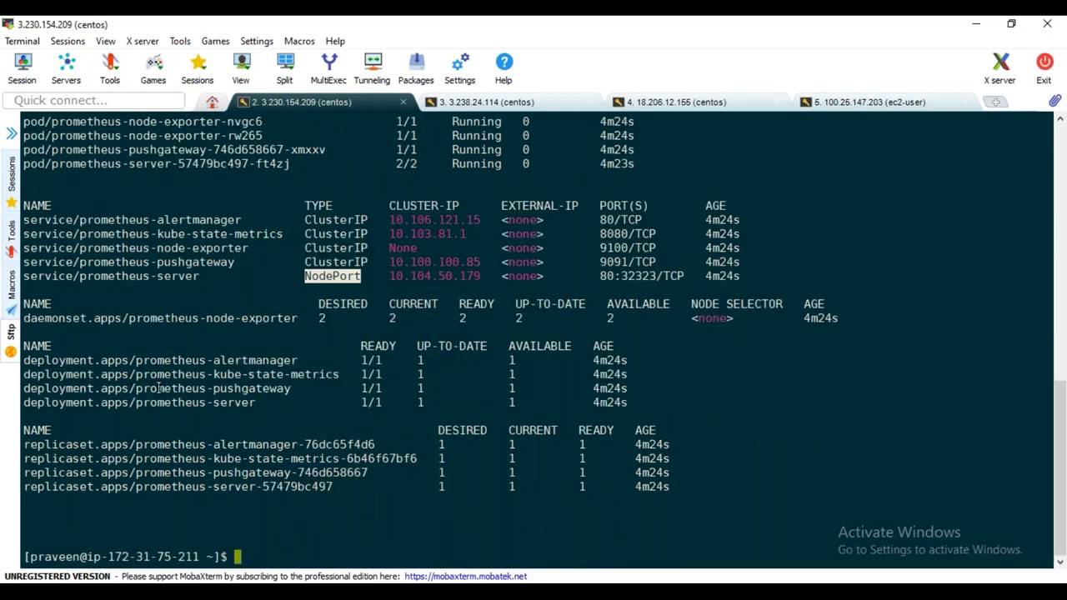
pyautogui.click(624, 274)
pyautogui.moveTo(623, 275); pyautogui.dragTo(654, 276)
pyautogui.click(635, 293)
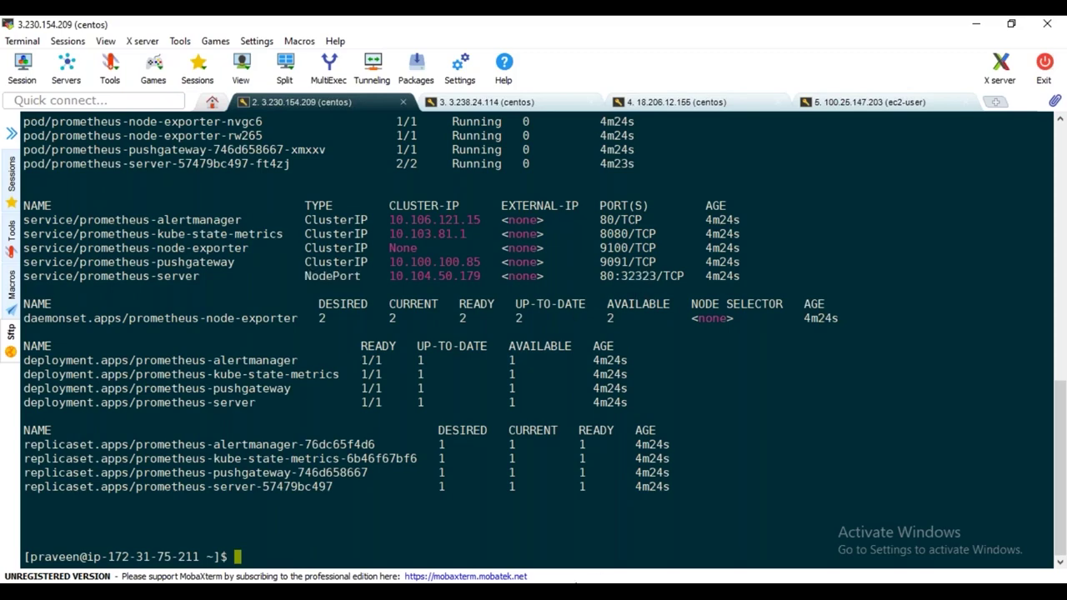
pyautogui.moveTo(479, 590)
pyautogui.click(708, 550)
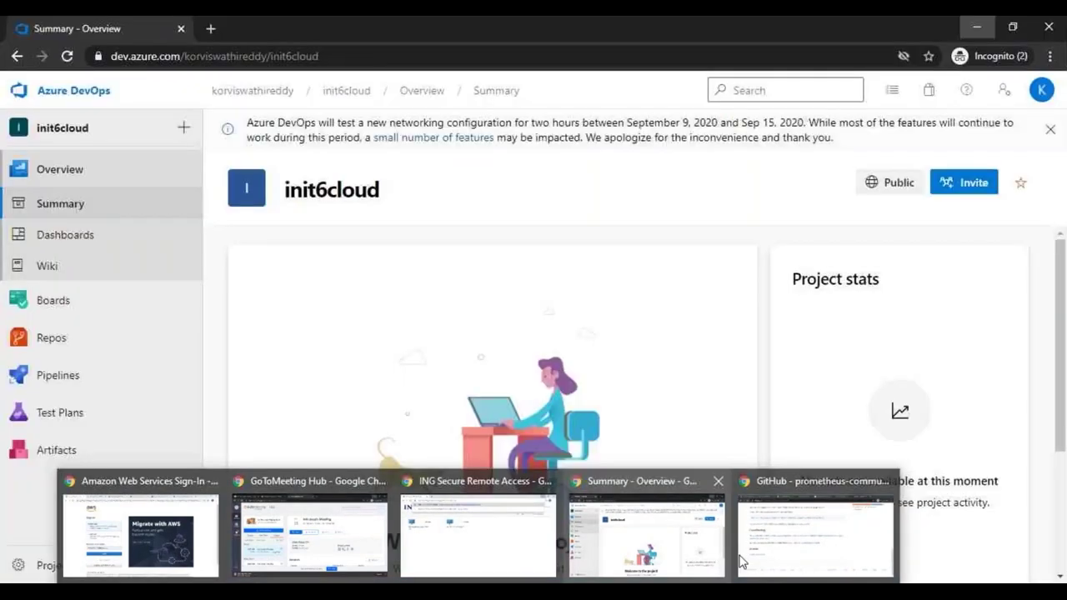
# Go from the GitHub page to the AWS EC2 console's running instances list
pyautogui.click(740, 563)
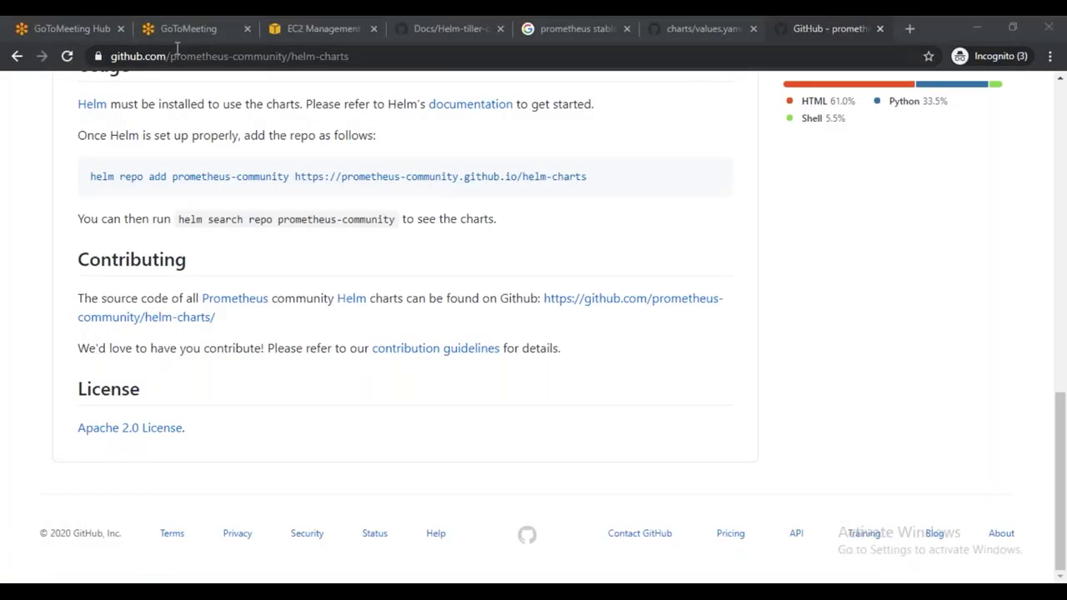
pyautogui.moveTo(394, 297); pyautogui.dragTo(77, 298)
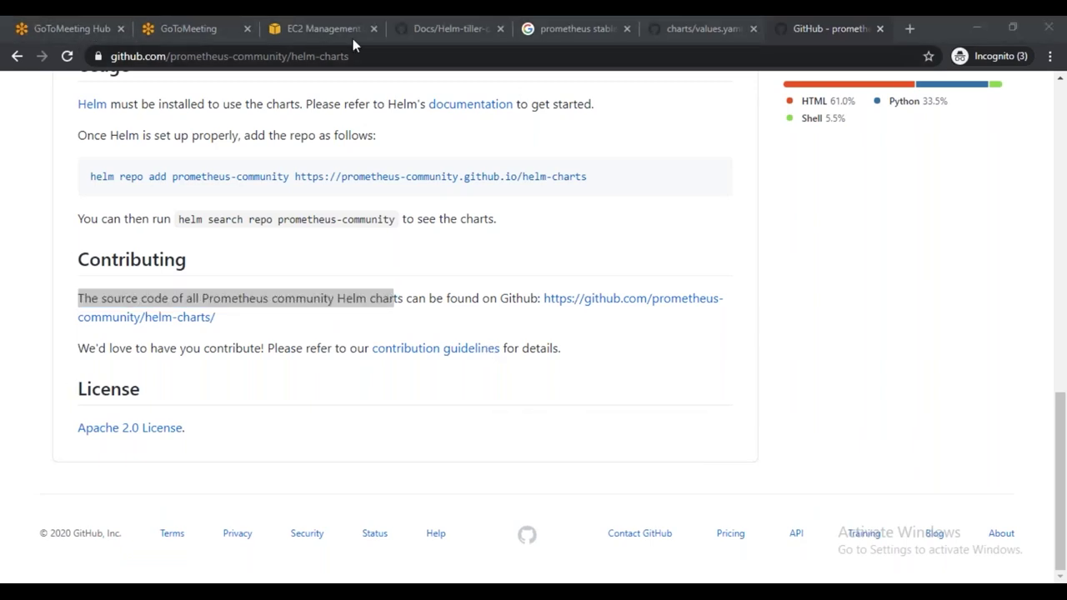
pyautogui.click(303, 25)
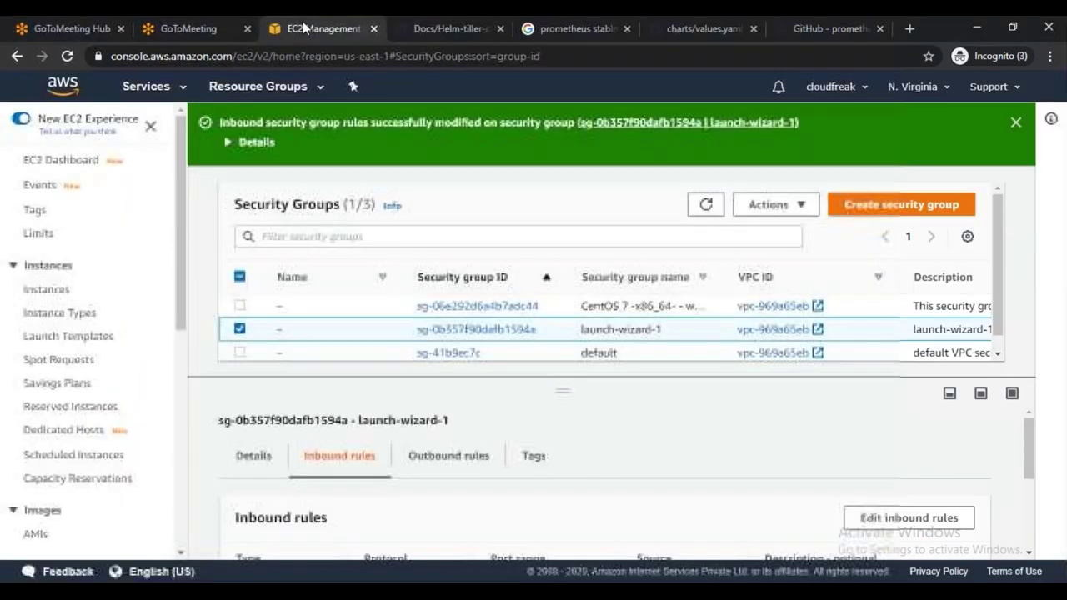
pyautogui.click(135, 87)
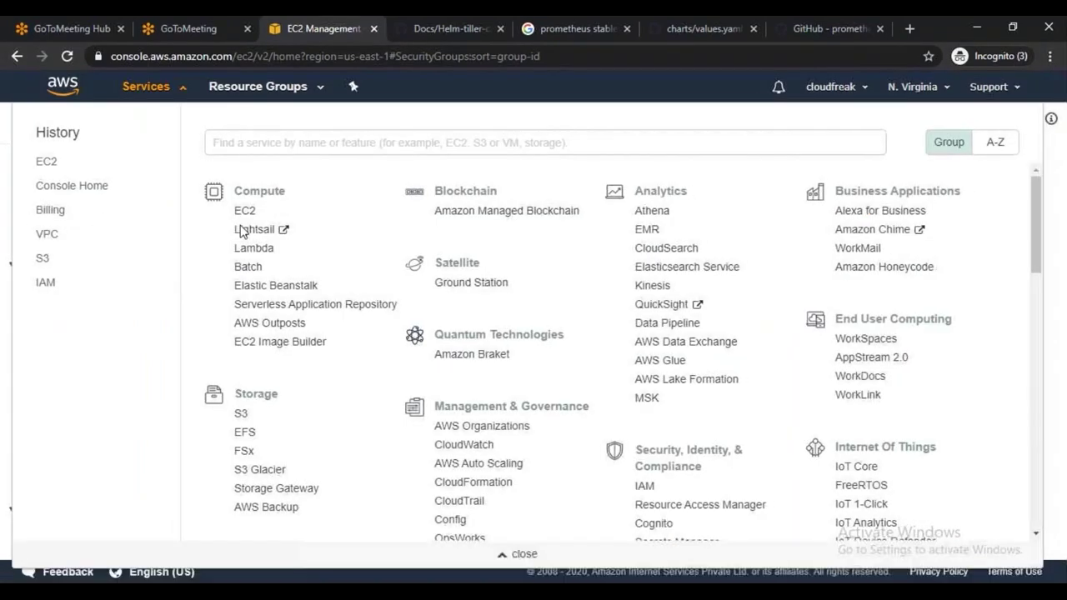
pyautogui.click(244, 211)
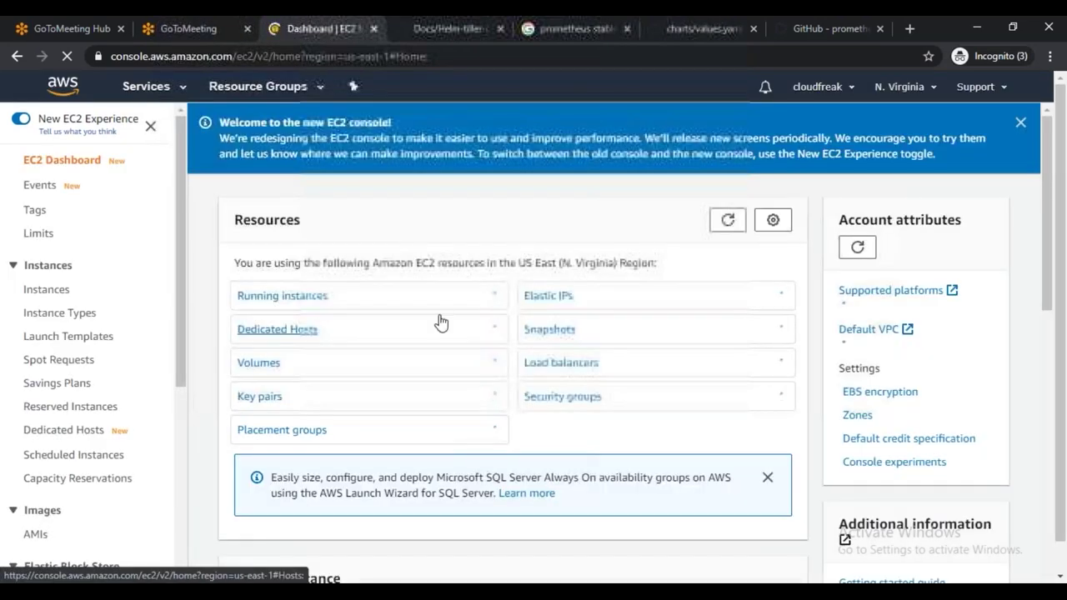
pyautogui.click(266, 298)
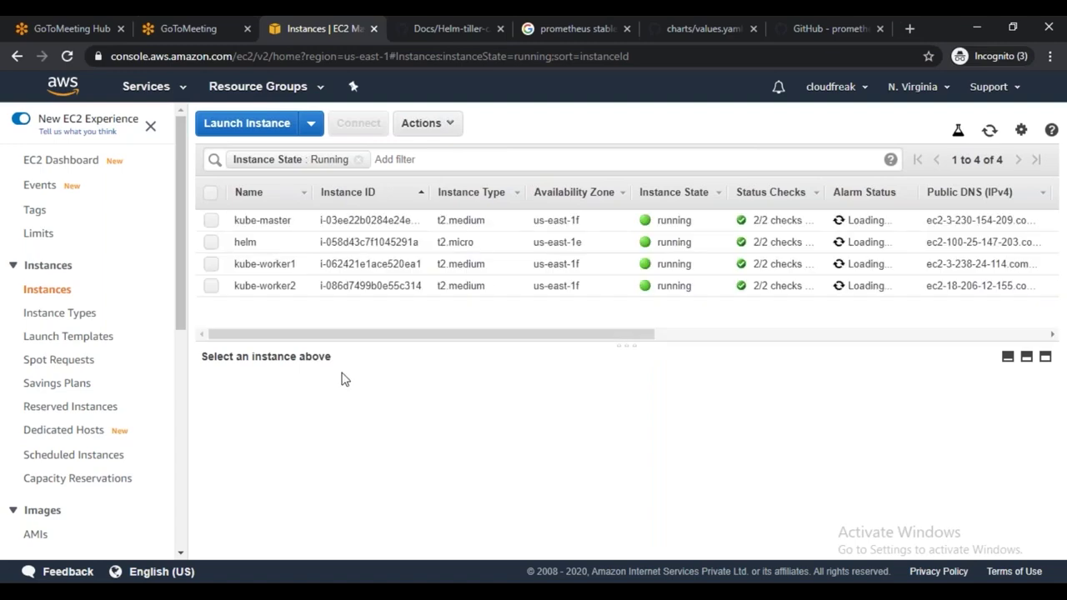
# Copy kube-worker1's public IP into a new tab and append :32323
pyautogui.click(211, 266)
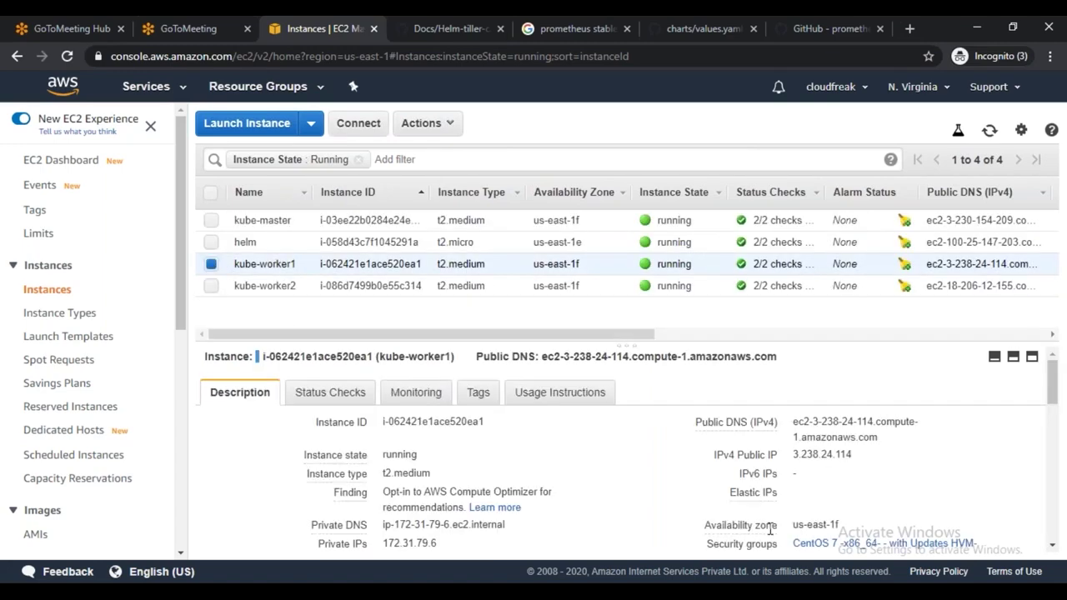
pyautogui.click(864, 457)
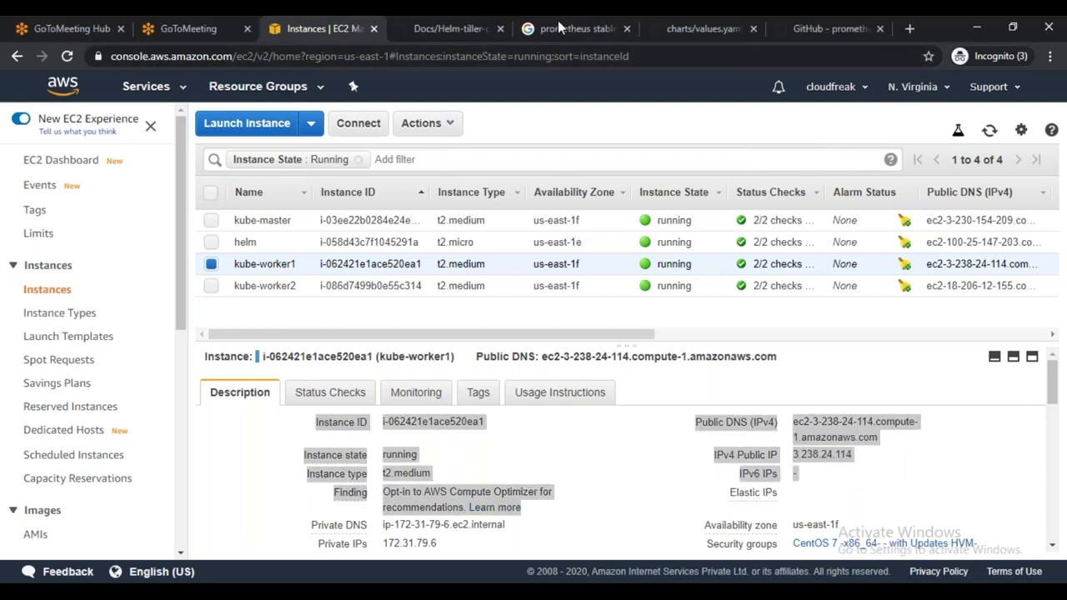
pyautogui.click(911, 23)
pyautogui.hotkey('ctrl', 'v')
pyautogui.write(':32323')
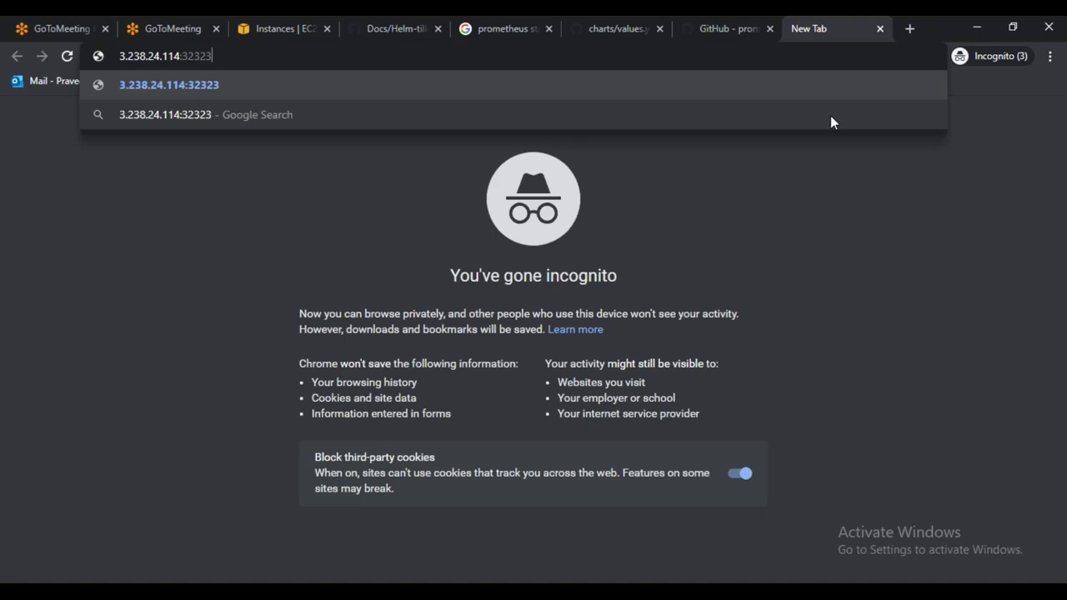
# Load 3.238.24.114:32323 to reach the Prometheus server
pyautogui.press('Return')
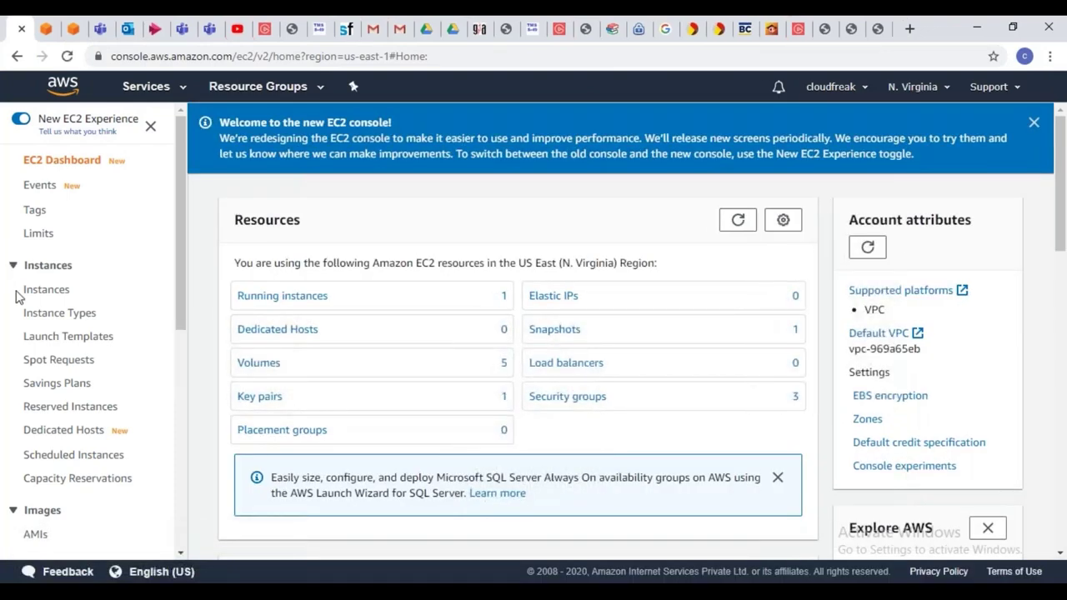
# Start the stopped kube-master, kube-worker1, kube-worker2 and helm instances
pyautogui.click(42, 290)
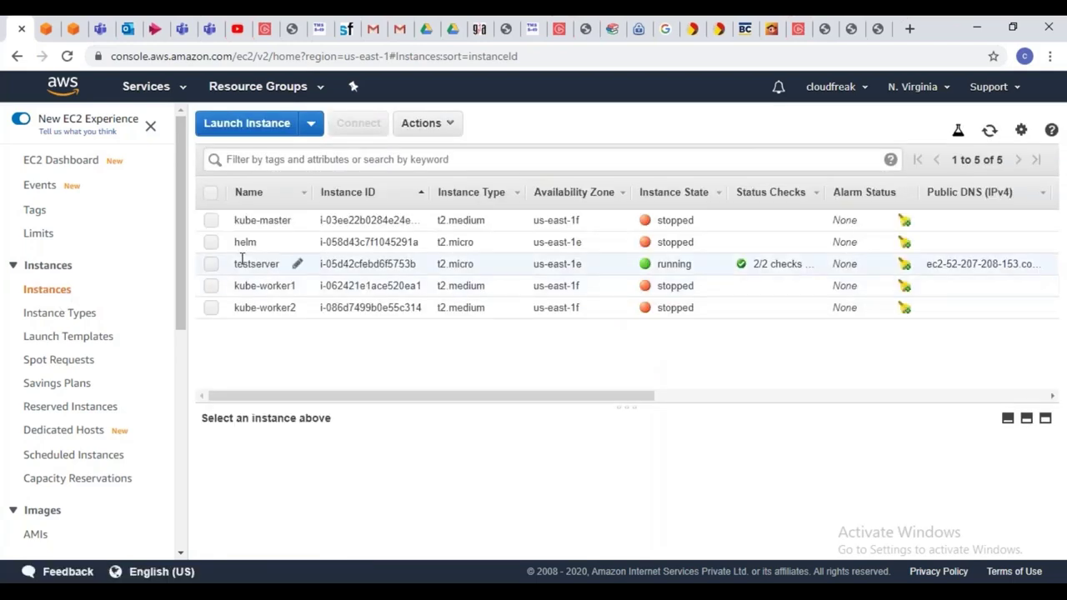
pyautogui.click(212, 224)
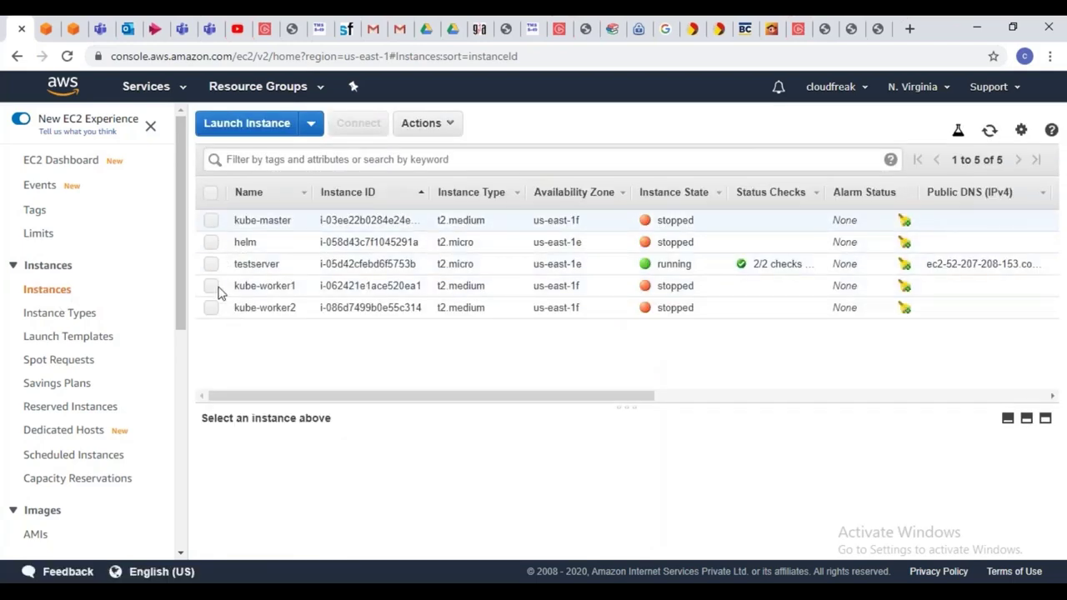
pyautogui.click(215, 288)
pyautogui.click(210, 308)
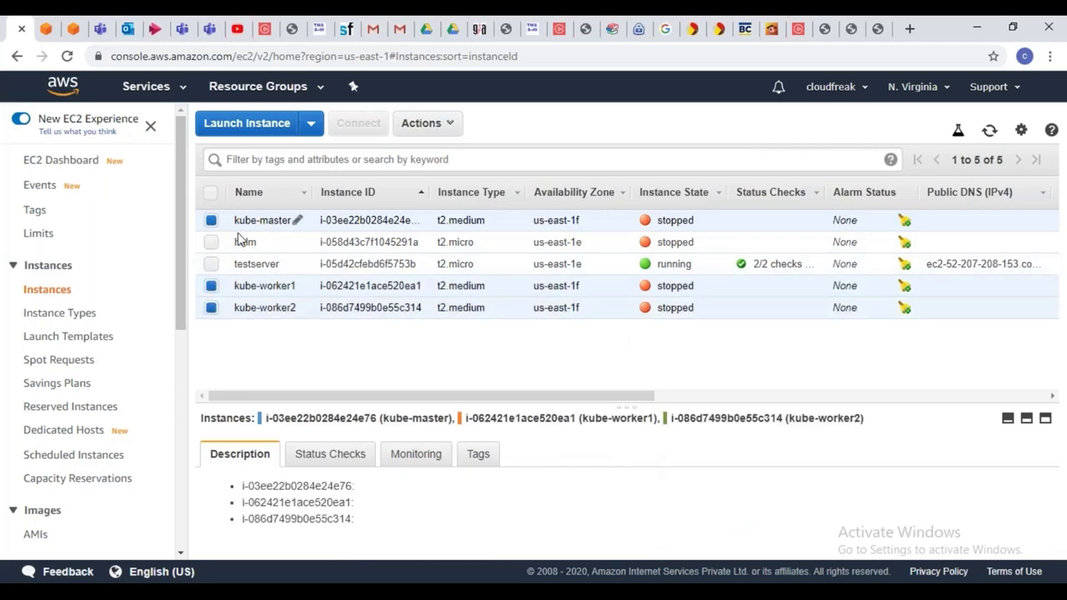
pyautogui.click(211, 242)
pyautogui.click(427, 122)
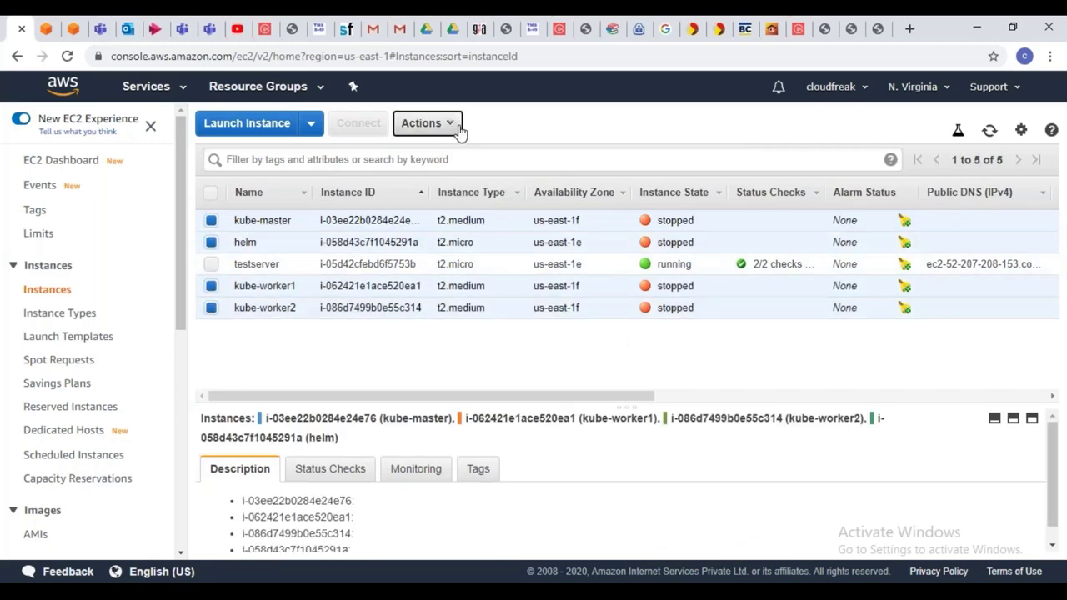
pyautogui.moveTo(483, 227)
pyautogui.click(618, 234)
pyautogui.click(735, 414)
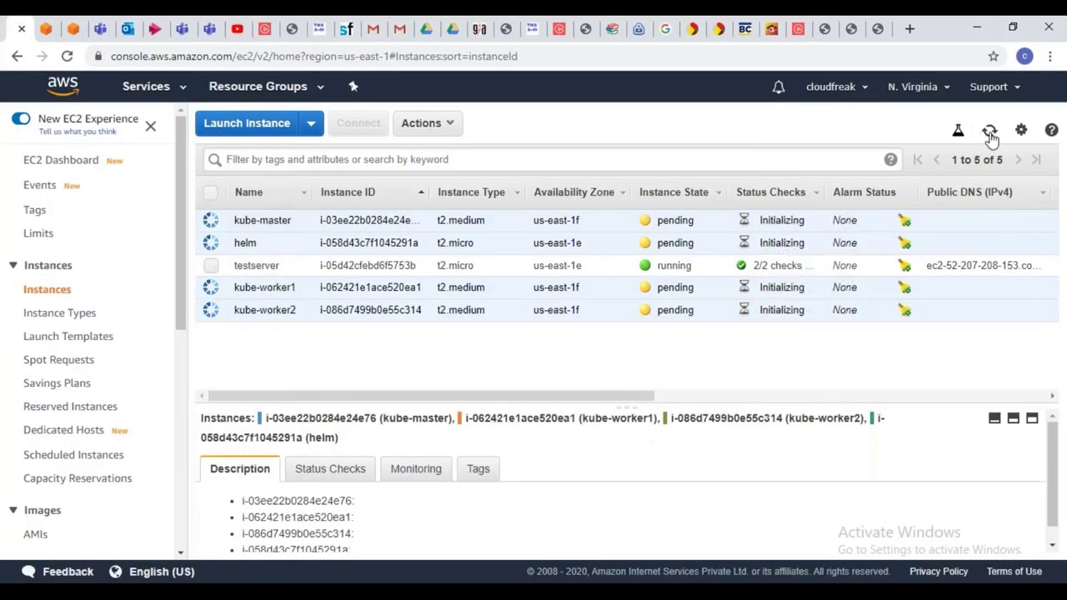
# Refresh until the instances are running, then copy helm's public IP 34.207.211.206
pyautogui.click(989, 131)
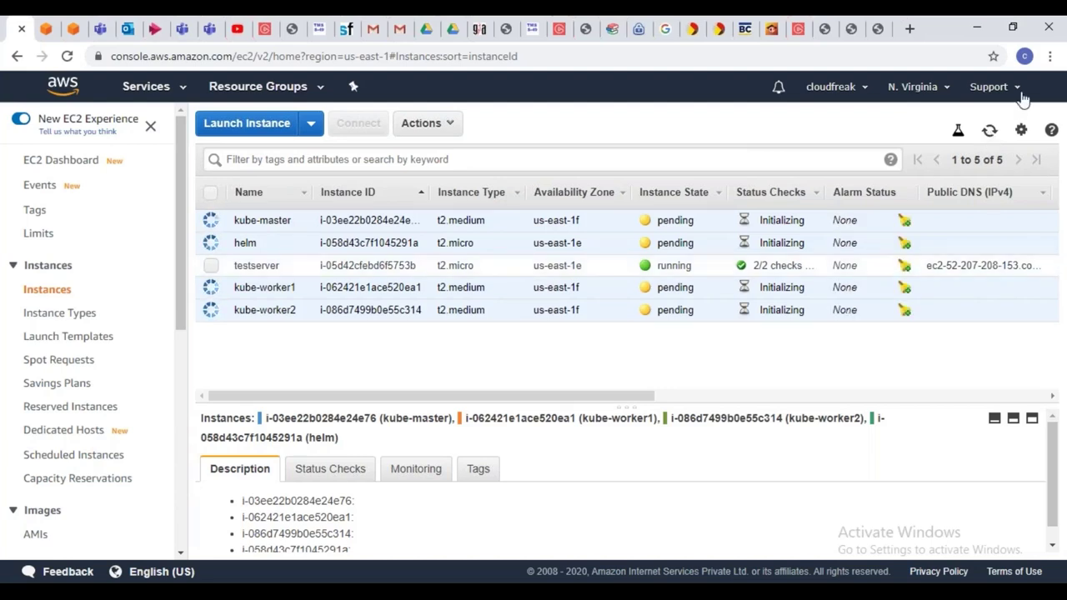
pyautogui.click(989, 132)
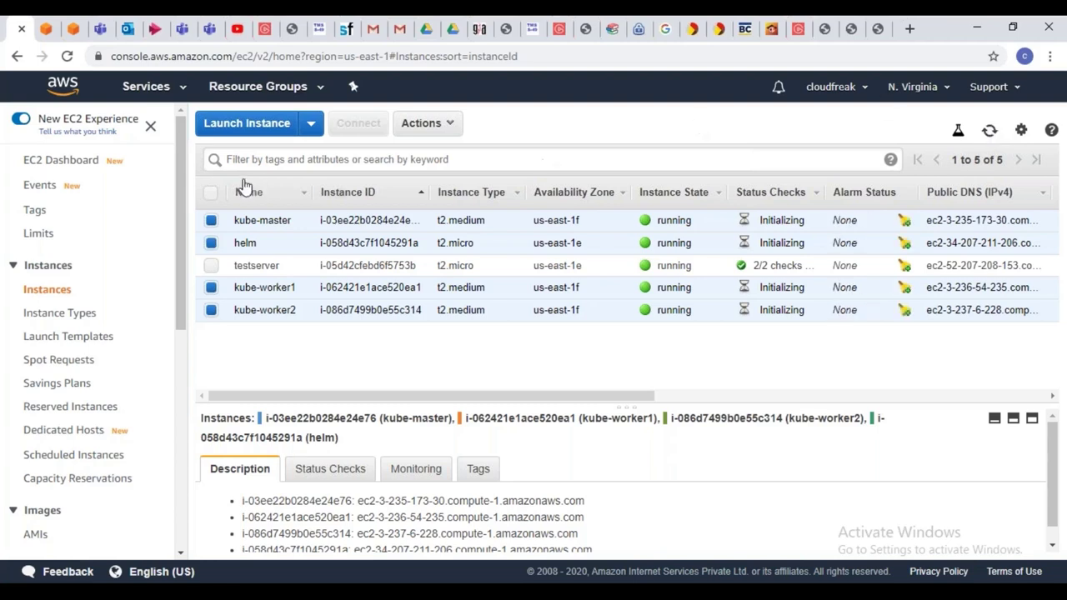
pyautogui.click(988, 133)
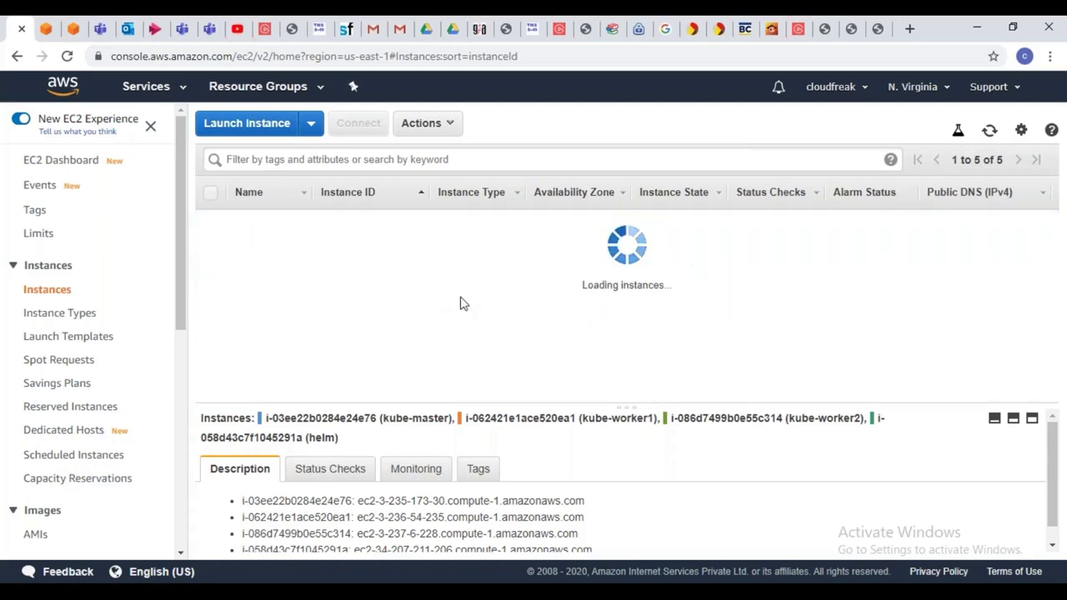
pyautogui.click(212, 243)
pyautogui.click(212, 222)
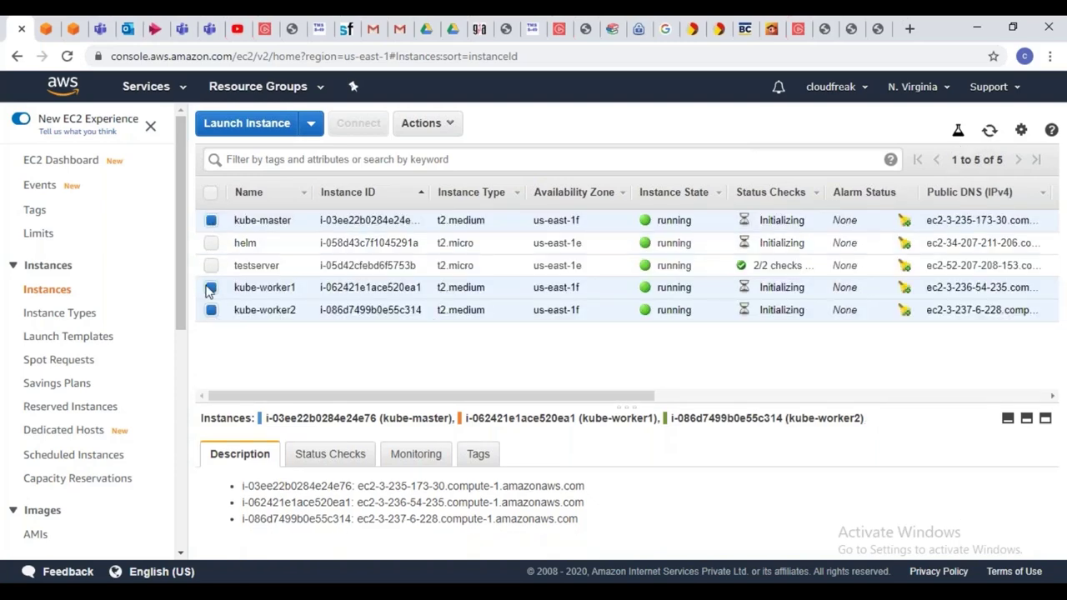
pyautogui.click(210, 309)
pyautogui.click(211, 287)
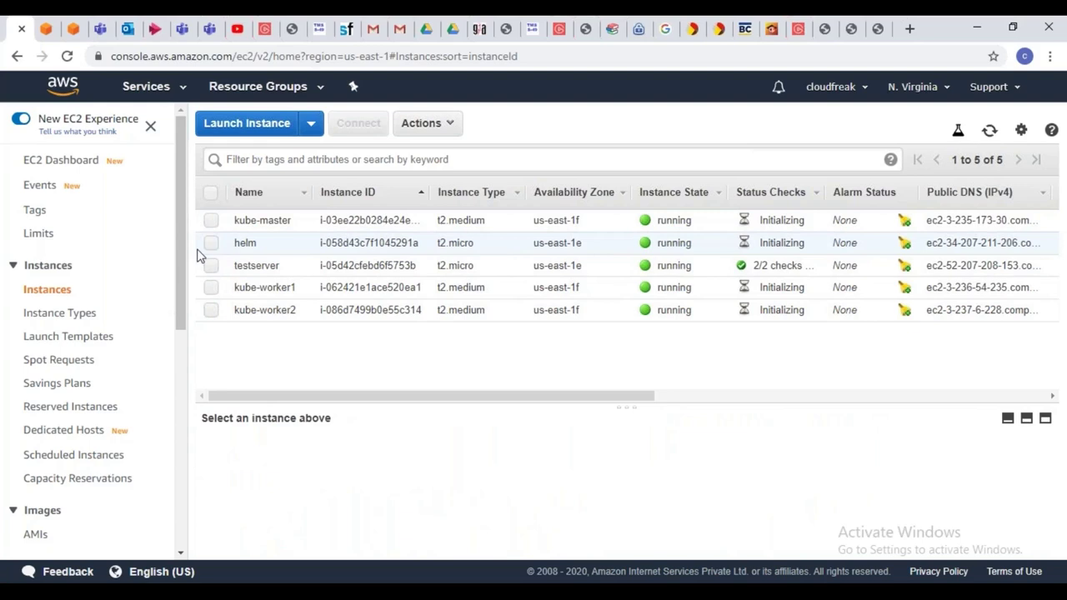
pyautogui.click(211, 242)
pyautogui.click(874, 516)
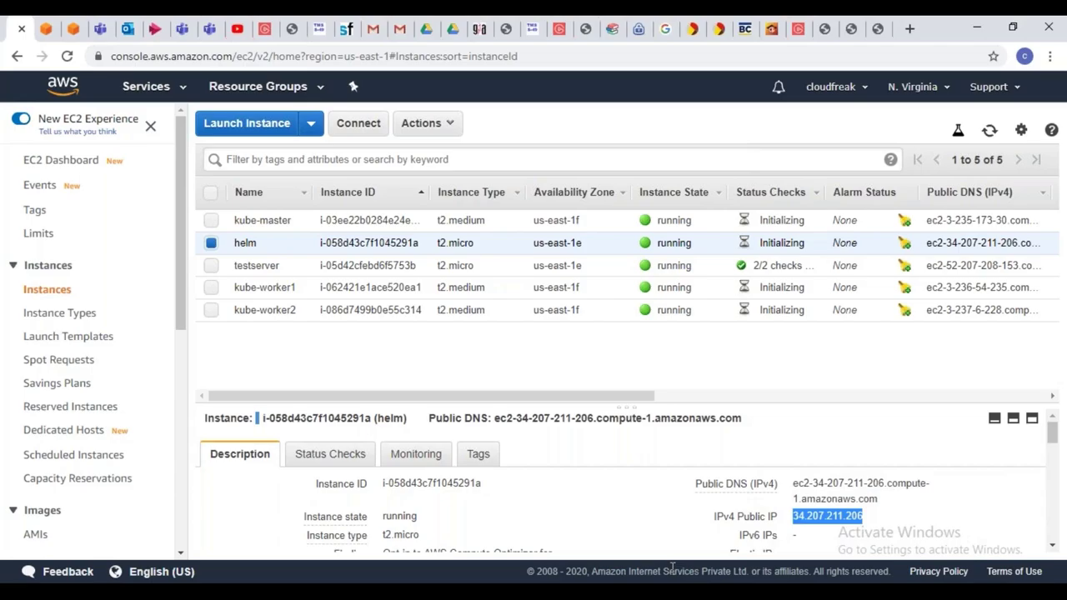
pyautogui.hotkey('alt', 'Tab')
# Open an SSH session to 34.207.211.206 as ec2-user using the private key file
pyautogui.click(20, 67)
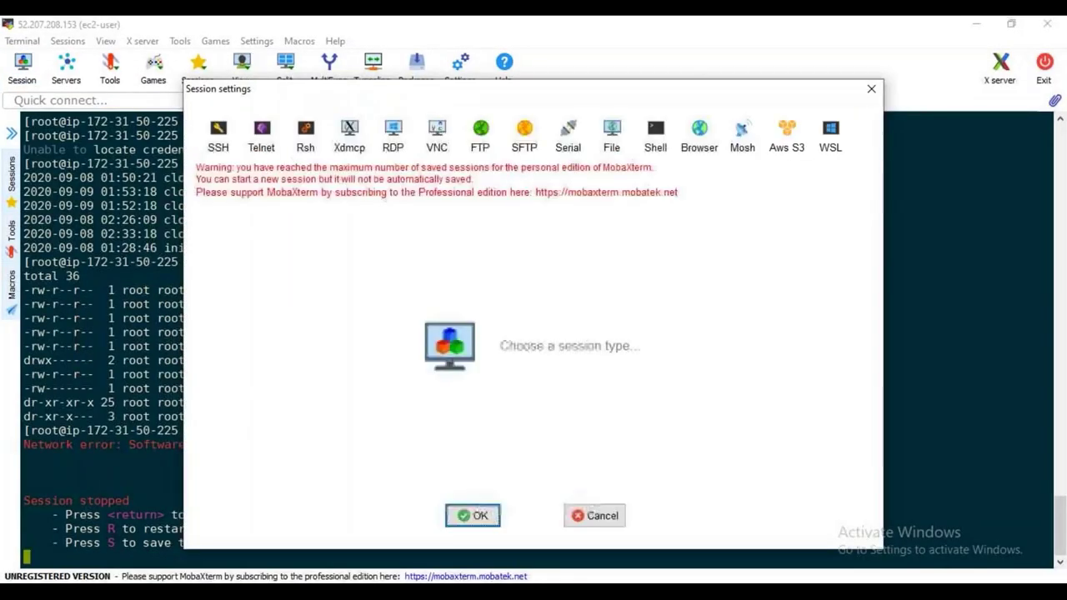
pyautogui.click(218, 133)
pyautogui.hotkey('ctrl', 'v')
pyautogui.click(433, 227)
pyautogui.write('ec2-user')
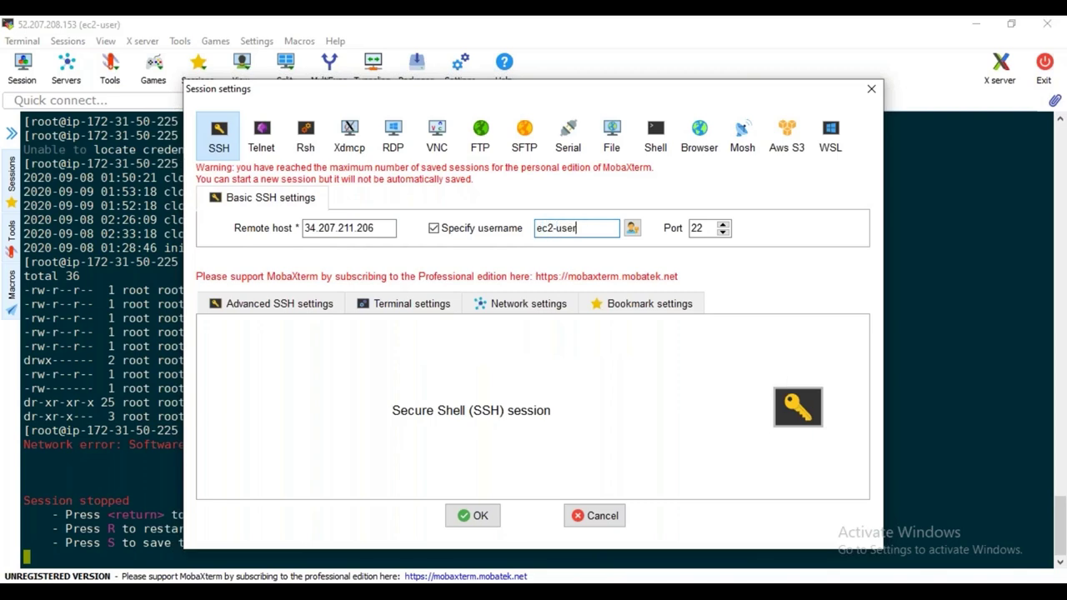
pyautogui.click(309, 305)
pyautogui.click(278, 443)
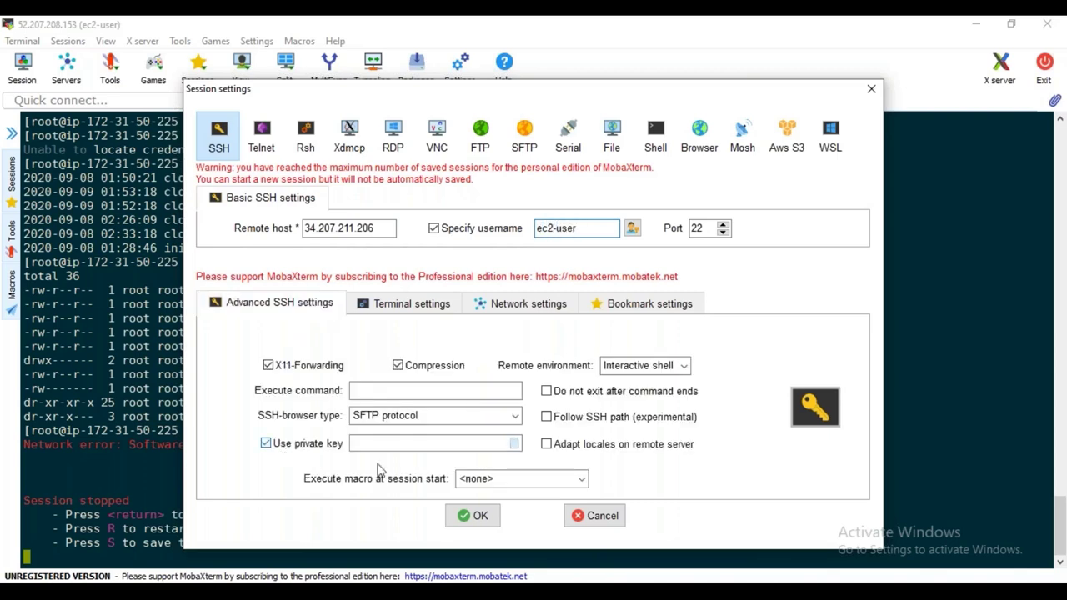
pyautogui.click(514, 444)
pyautogui.click(712, 426)
pyautogui.click(495, 520)
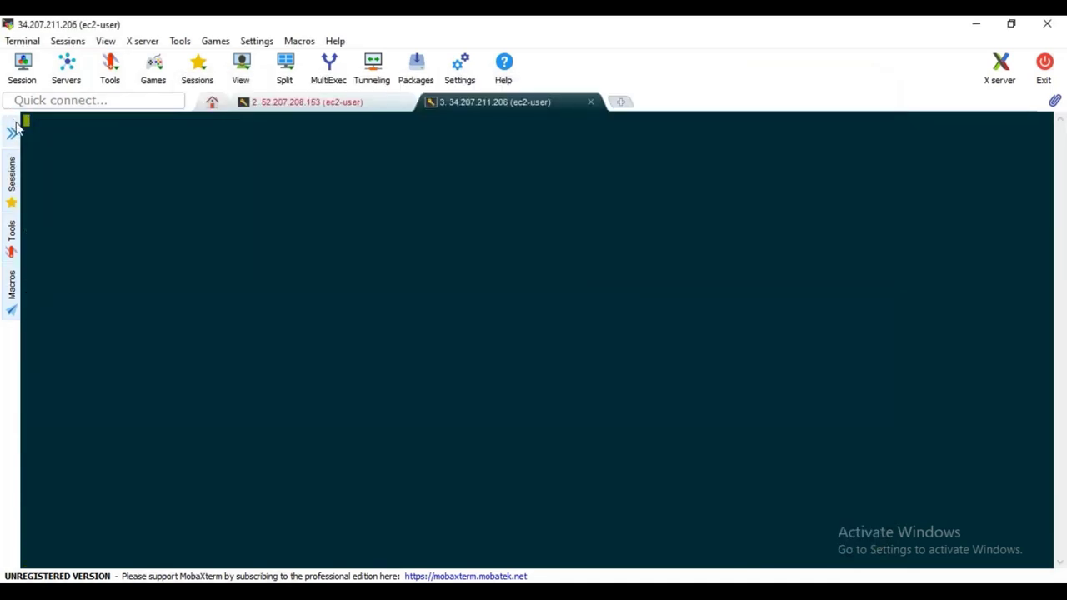
pyautogui.press('Return')
# Select all old saved sessions in the Sessions sidebar and delete them
pyautogui.click(10, 134)
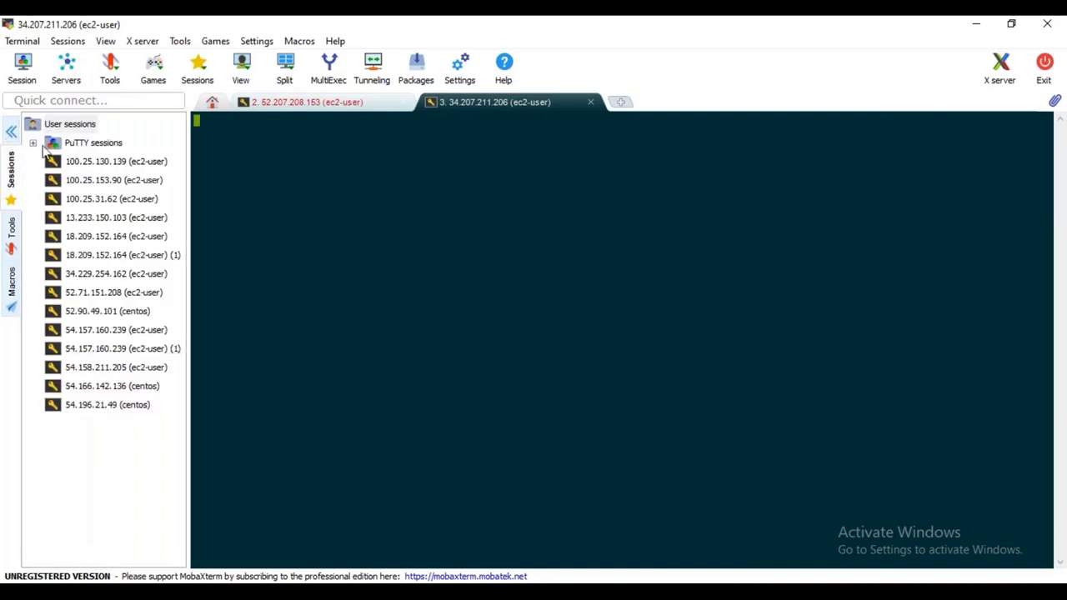
pyautogui.click(110, 165)
pyautogui.hotkey('shift', 'Down')
pyautogui.hotkey('shift', 'Down')
pyautogui.hotkey('shift', 'Down')
pyautogui.hotkey('shift', 'Down')
pyautogui.hotkey('shift', 'Down')
pyautogui.hotkey('shift', 'Down')
pyautogui.hotkey('shift', 'Down')
pyautogui.hotkey('shift', 'Down')
pyautogui.hotkey('shift', 'Down')
pyautogui.hotkey('shift', 'Down')
pyautogui.hotkey('shift', 'Down')
pyautogui.hotkey('shift', 'Down')
pyautogui.hotkey('shift', 'Down')
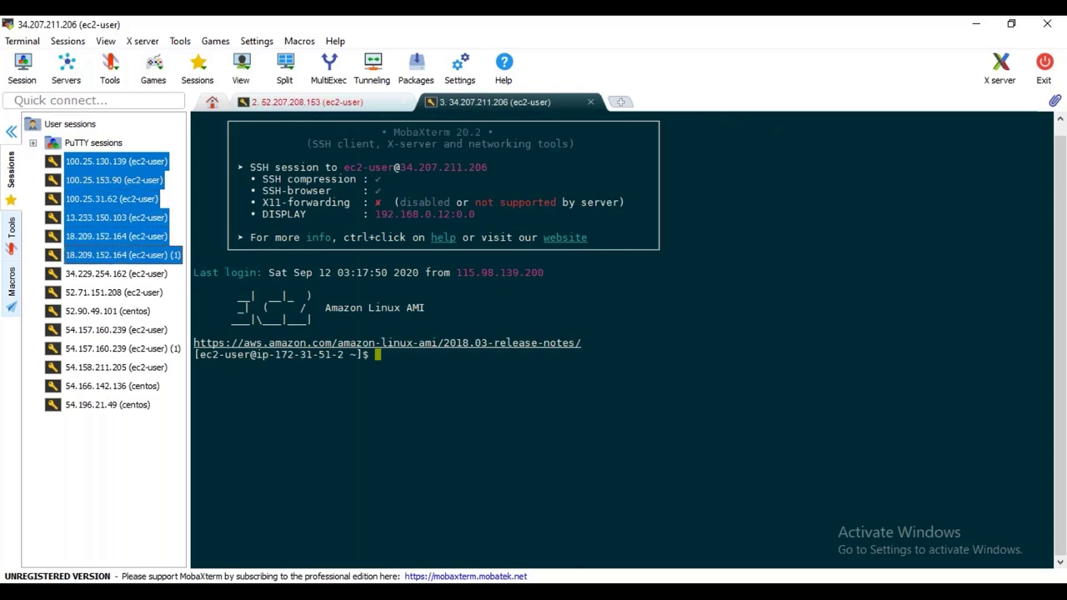
pyautogui.click(12, 133)
pyautogui.click(13, 133)
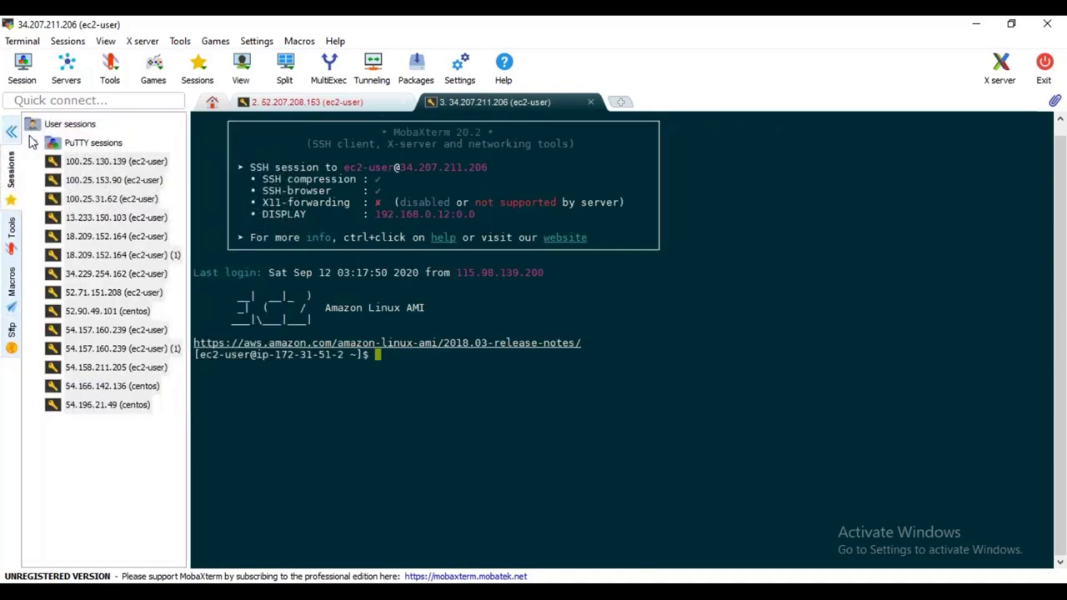
pyautogui.rightClick(107, 166)
pyautogui.click(150, 177)
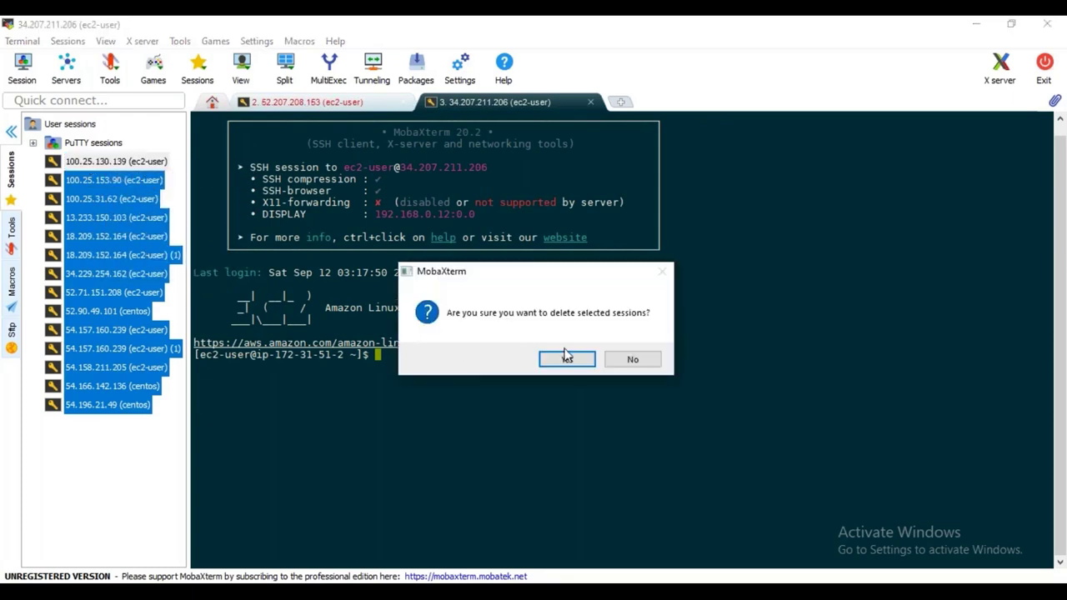
pyautogui.click(565, 358)
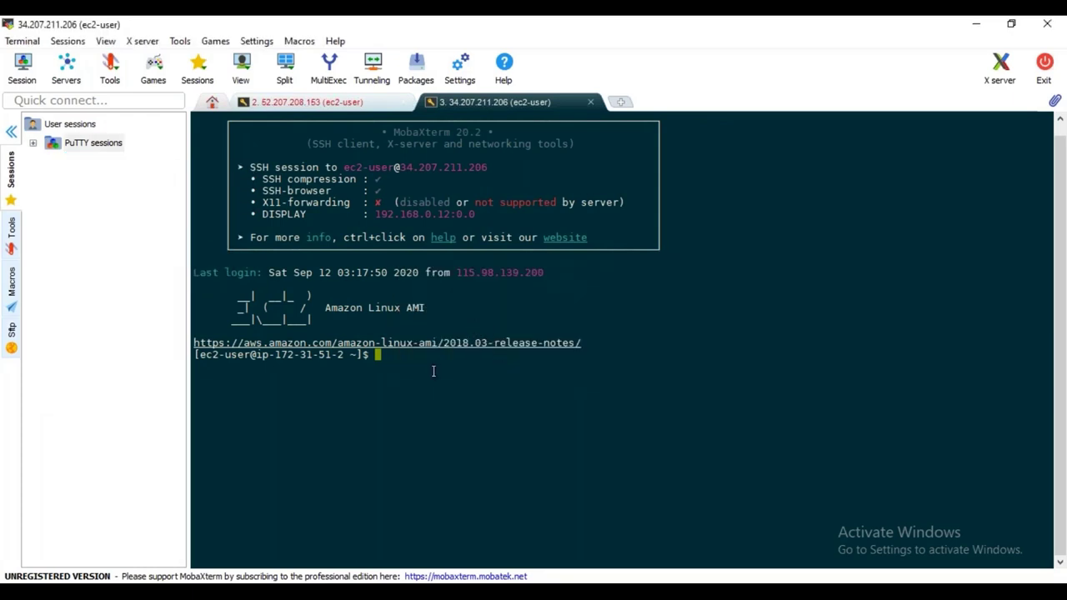
# Become root with sudo su - and enlarge the terminal text
pyautogui.write('sudo su -')
pyautogui.press('Return')
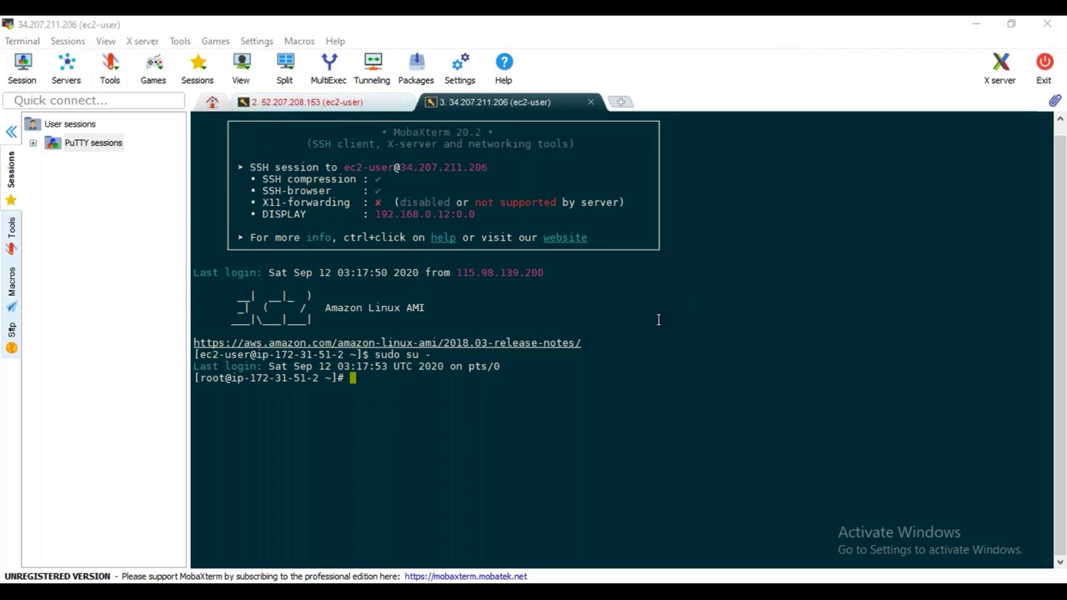
pyautogui.click(703, 366)
pyautogui.write('sudo su -')
pyautogui.press('Return')
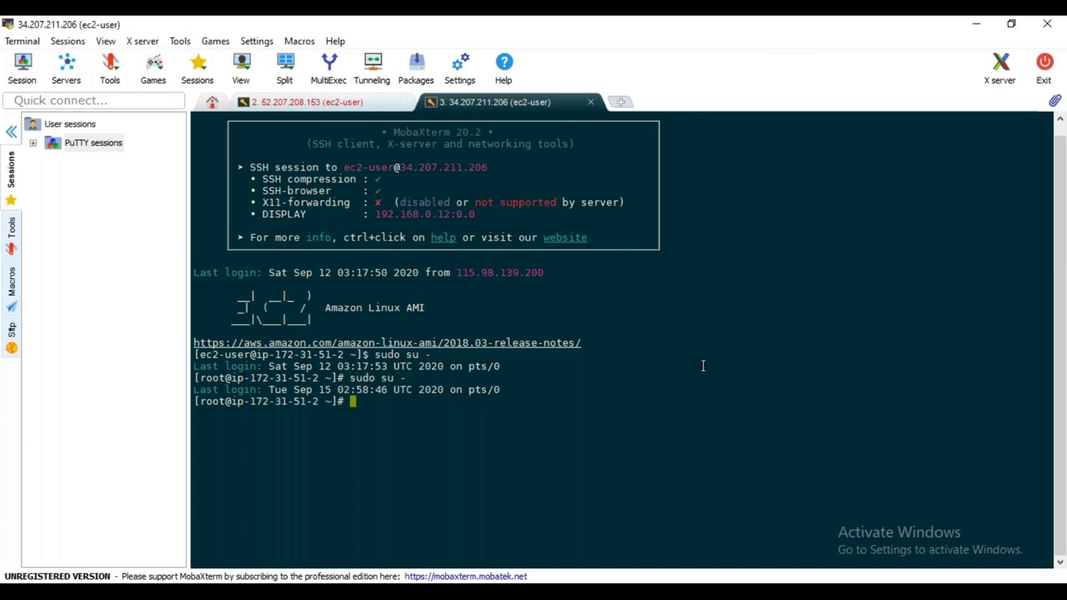
pyautogui.click(11, 131)
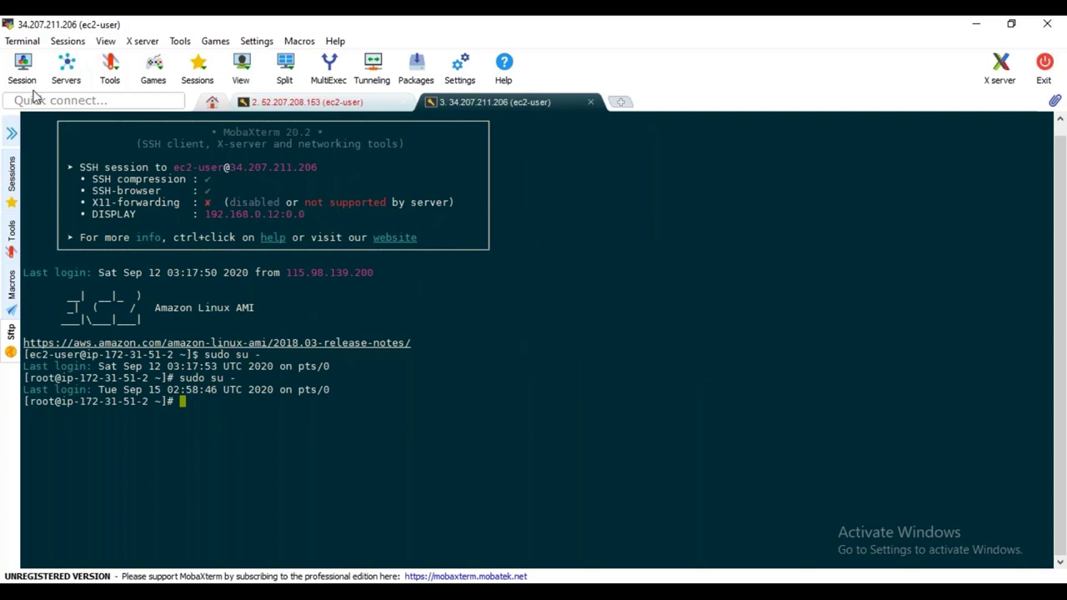
pyautogui.click(105, 41)
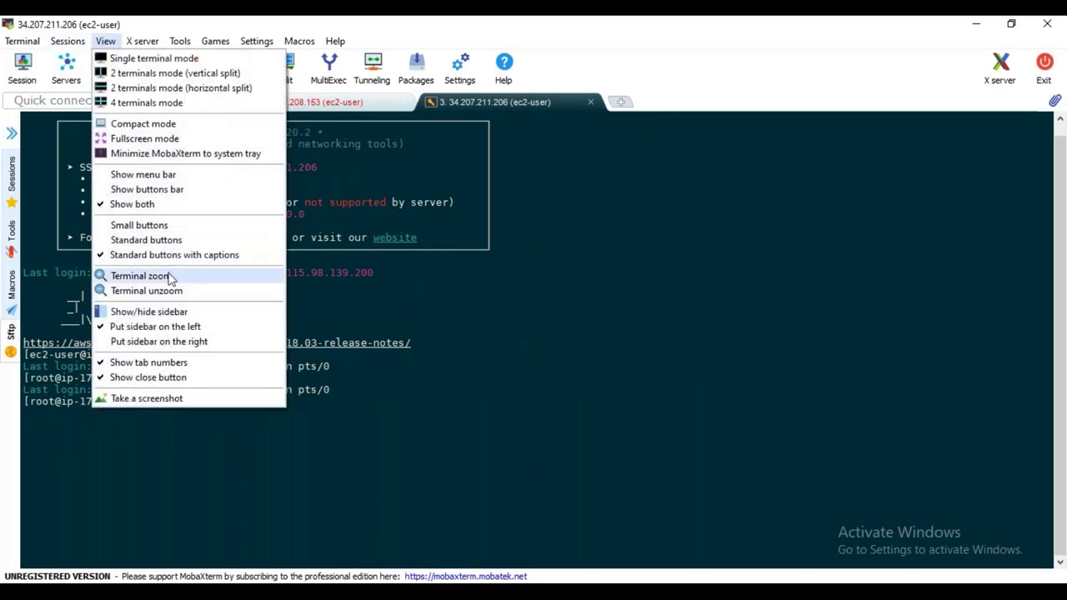
pyautogui.click(171, 276)
# Clear the screen, run helm list and helm search grafana, then switch to Chrome
pyautogui.write('clear')
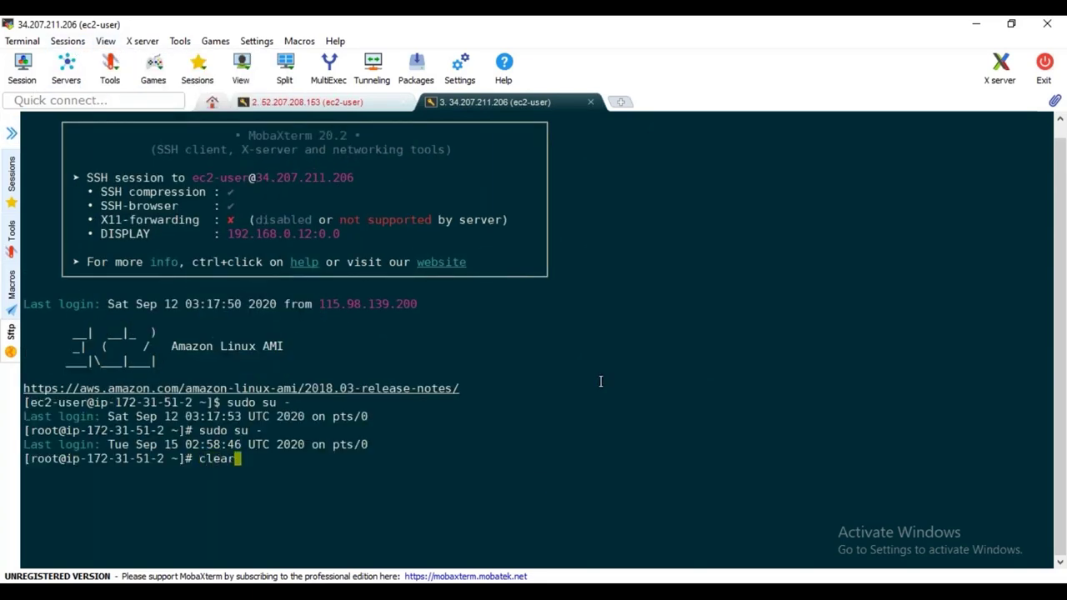
pyautogui.press('Return')
pyautogui.press('Return')
pyautogui.press('Return')
pyautogui.press('Return')
pyautogui.press('Return')
pyautogui.write('helm list')
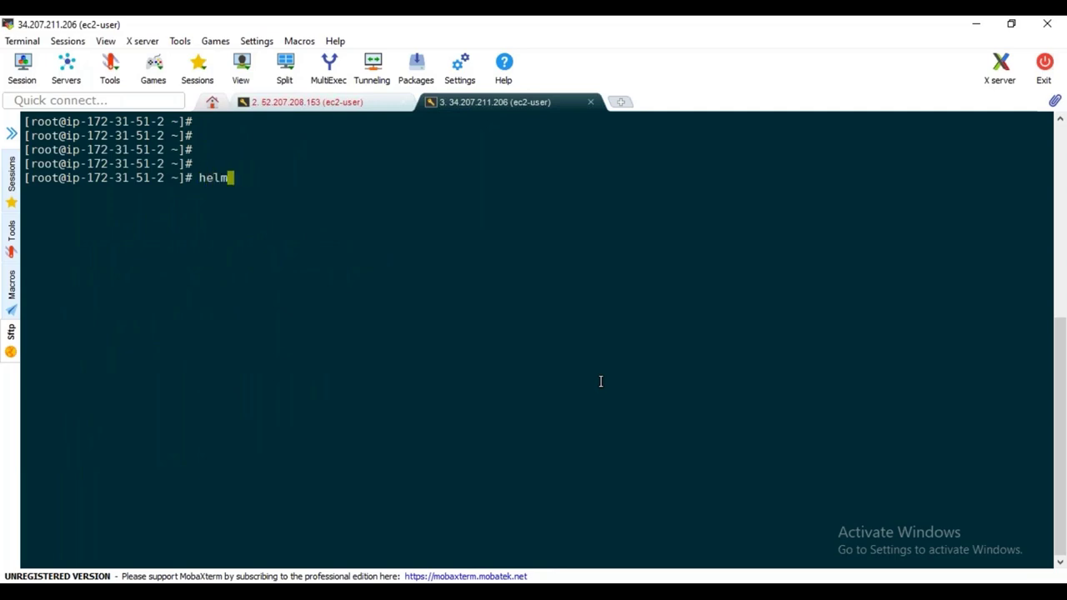
pyautogui.press('Return')
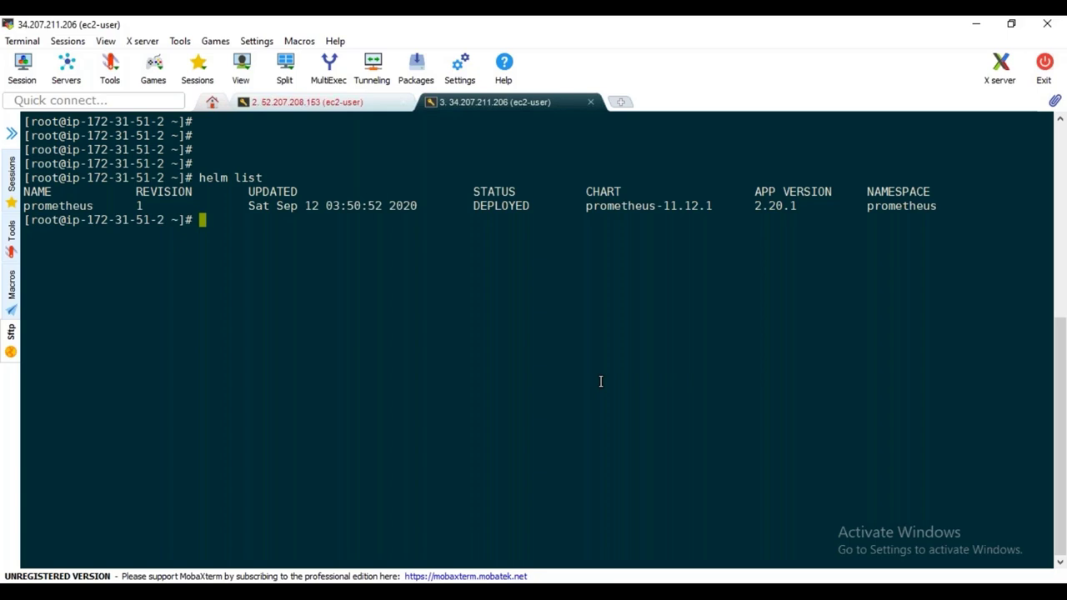
pyautogui.write('helm search grafana')
pyautogui.press('Return')
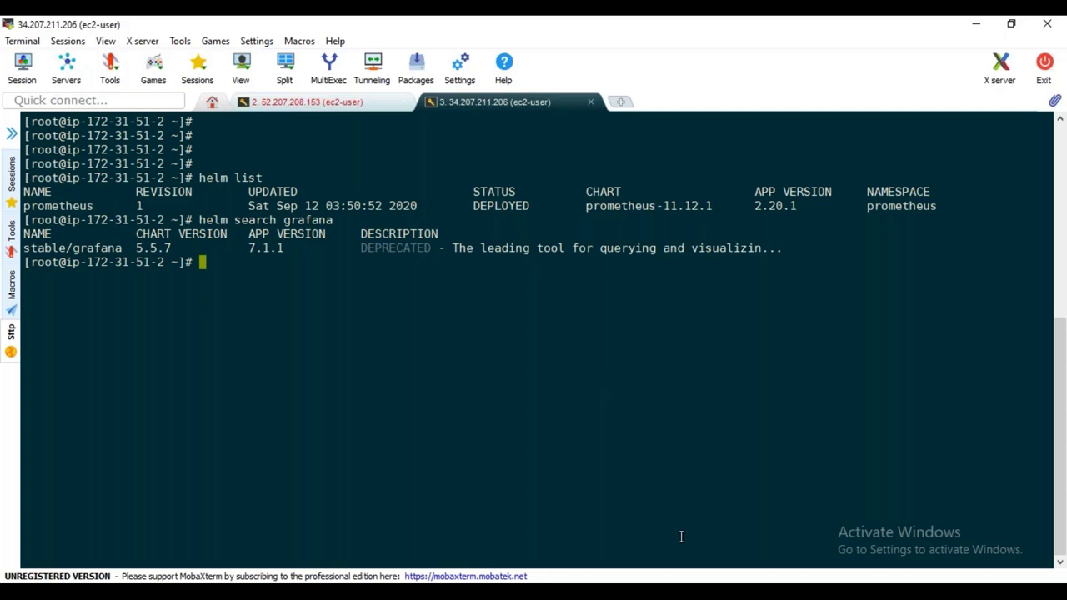
pyautogui.click(711, 522)
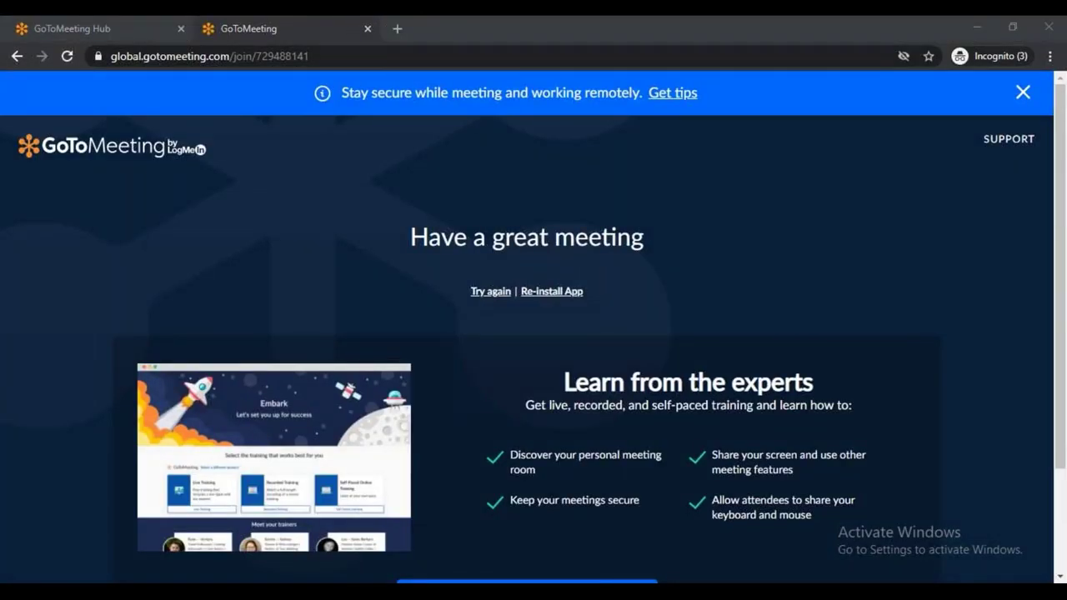
# Google 'grafana helm chart stable' in a new tab and open the stable/grafana GitHub result in another tab
pyautogui.click(397, 29)
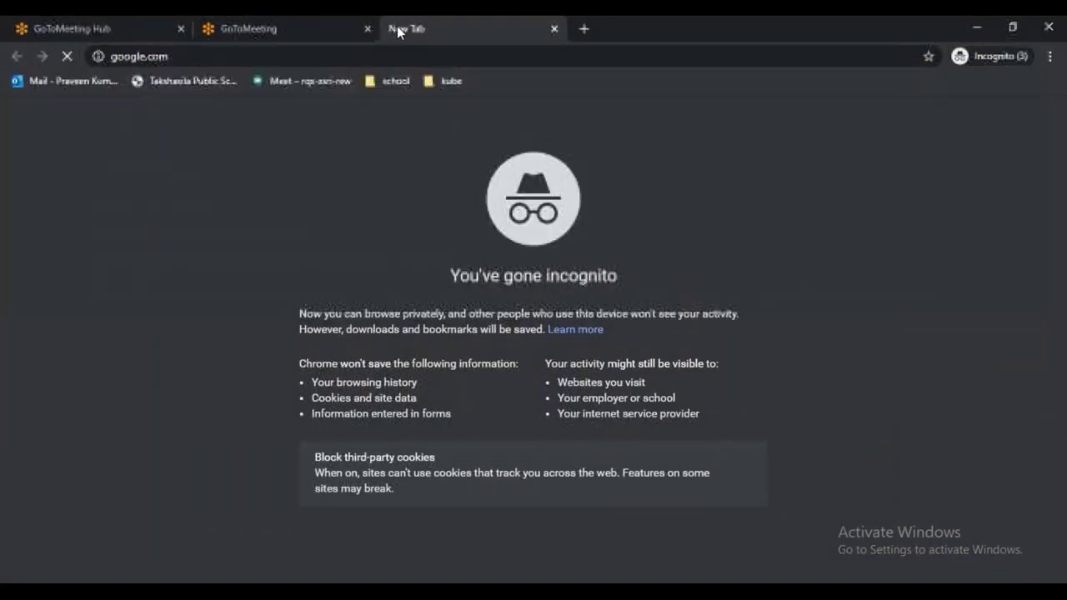
pyautogui.write('grafana helm')
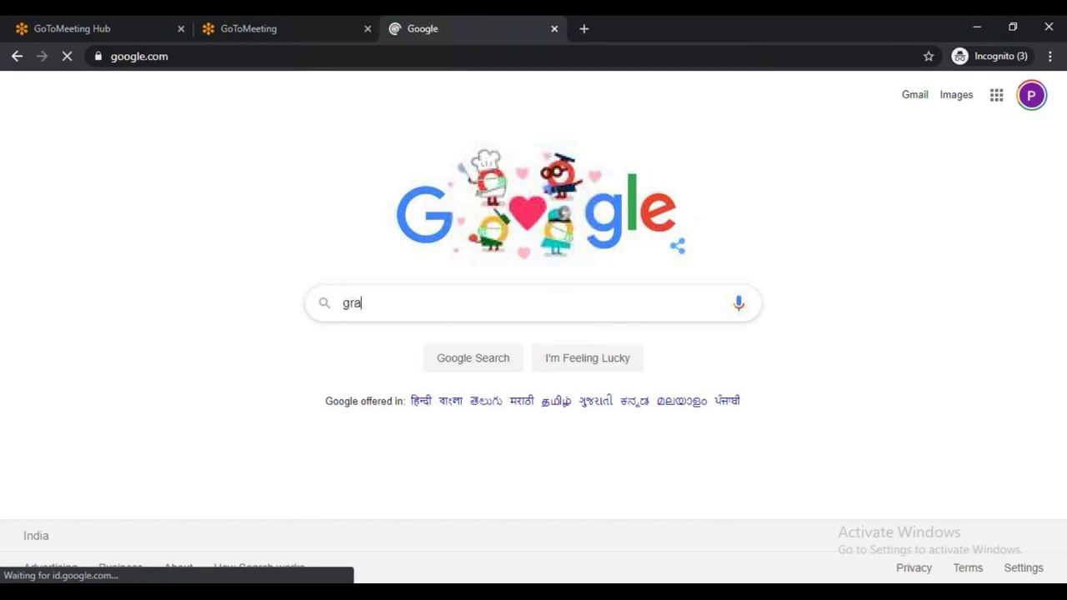
pyautogui.click(390, 358)
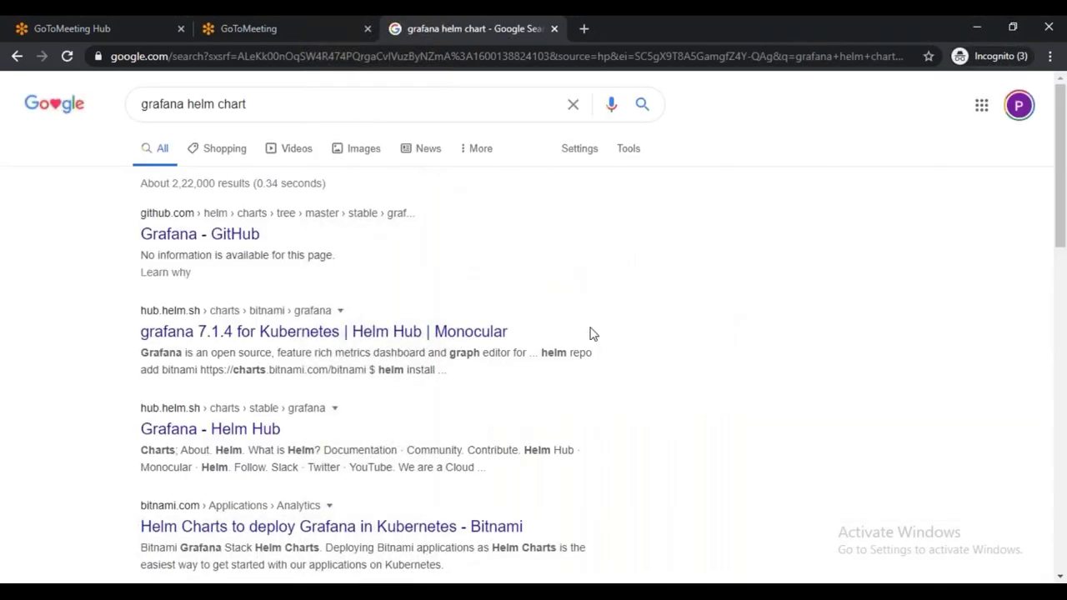
pyautogui.scroll(-3, 536, 341)
pyautogui.scroll(-1, 538, 342)
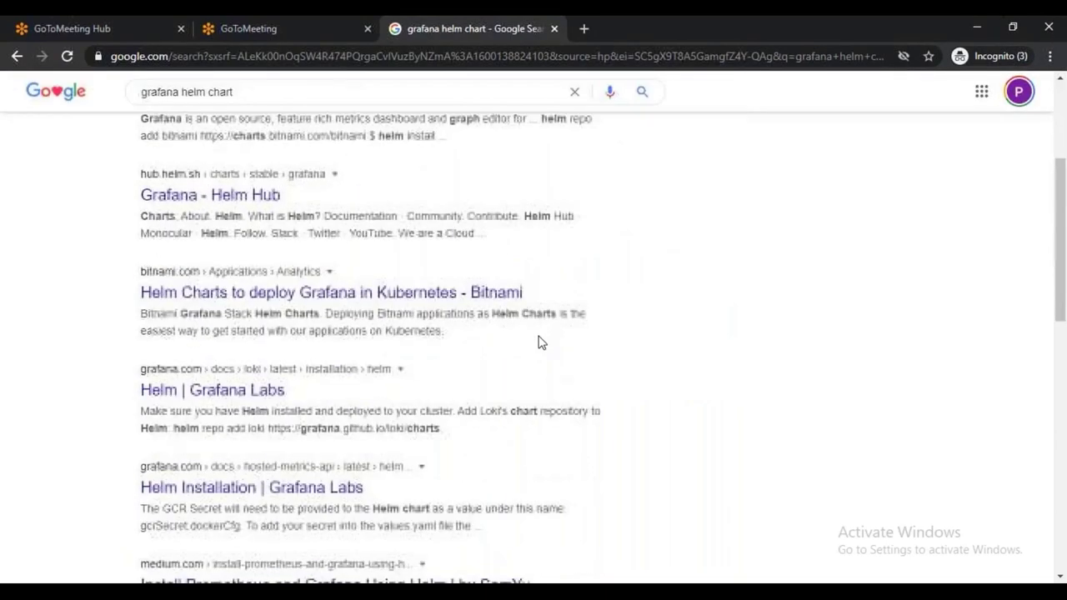
pyautogui.scroll(5, 552, 367)
pyautogui.write('stable')
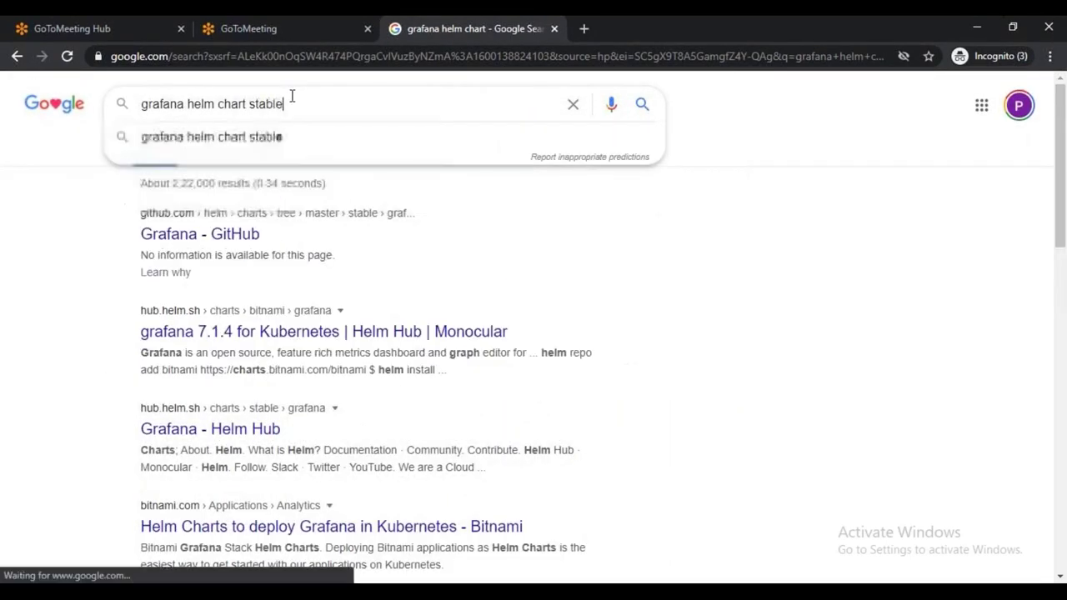
pyautogui.press('Return')
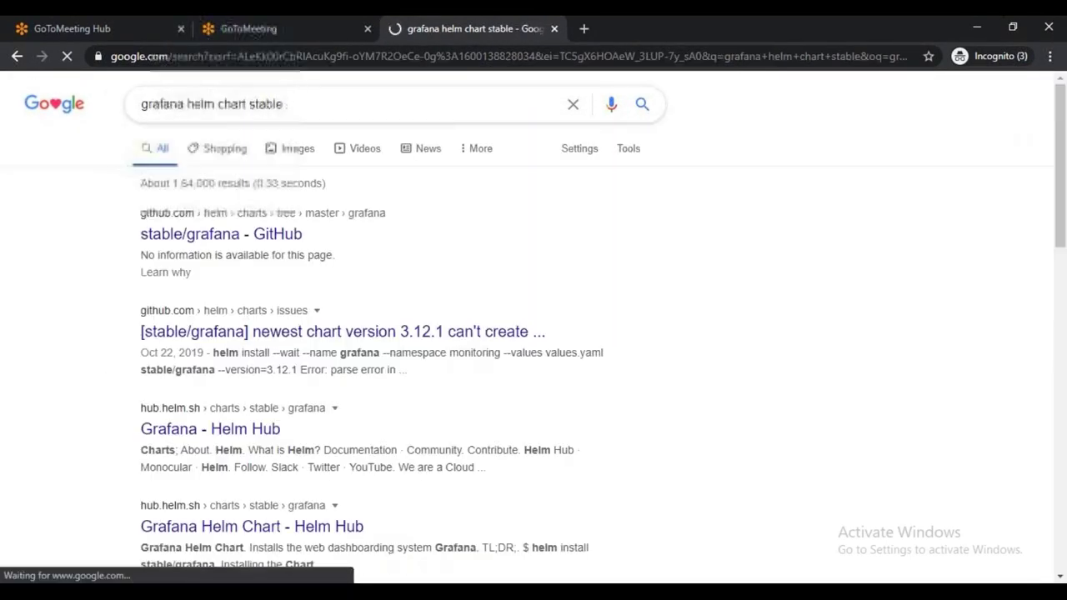
pyautogui.middleClick(205, 240)
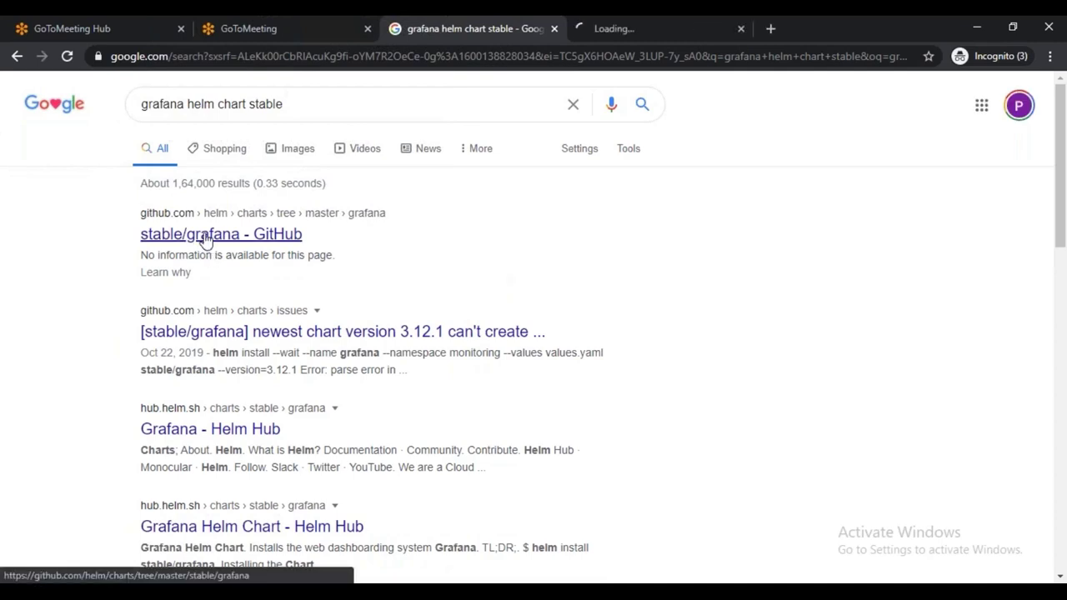
# Open the chart's templates folder and inspect line 10 of deployment.yaml
pyautogui.click(597, 31)
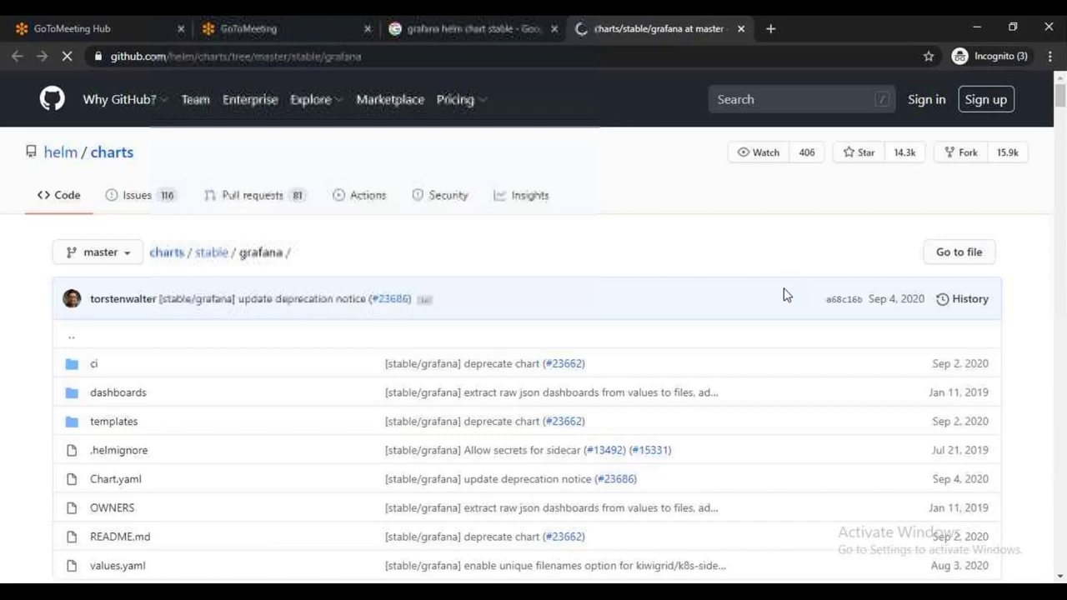
pyautogui.scroll(-2, 250, 412)
pyautogui.click(108, 265)
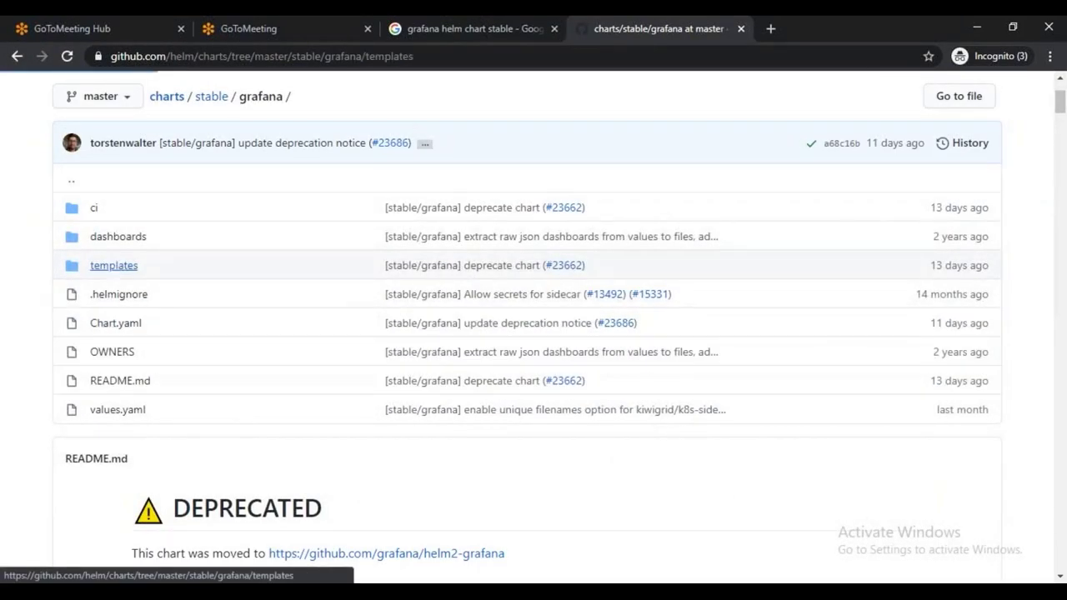
pyautogui.scroll(-3, 136, 382)
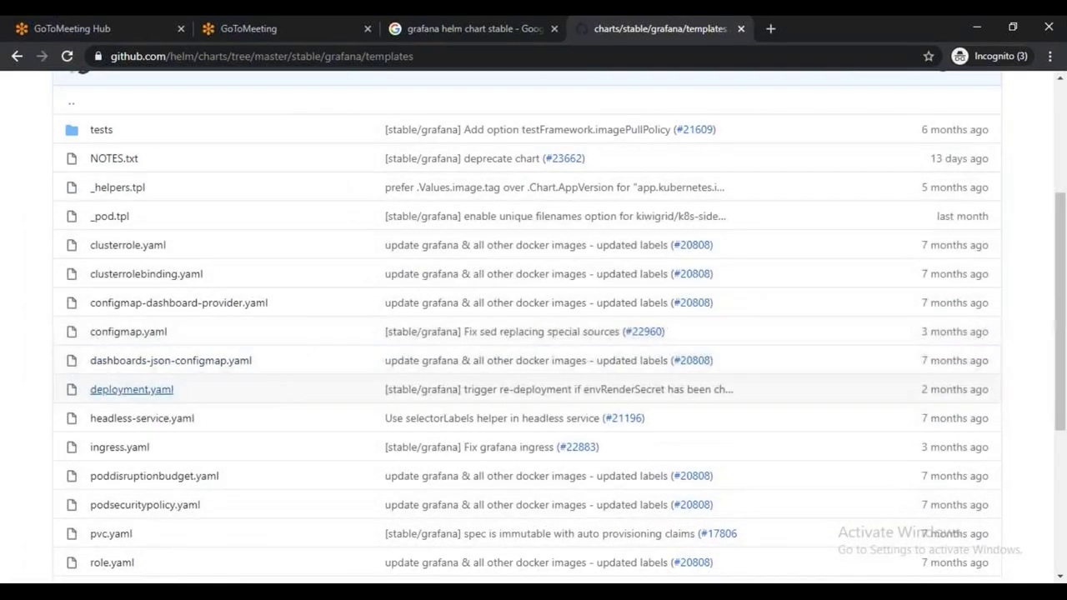
pyautogui.scroll(-2, 137, 384)
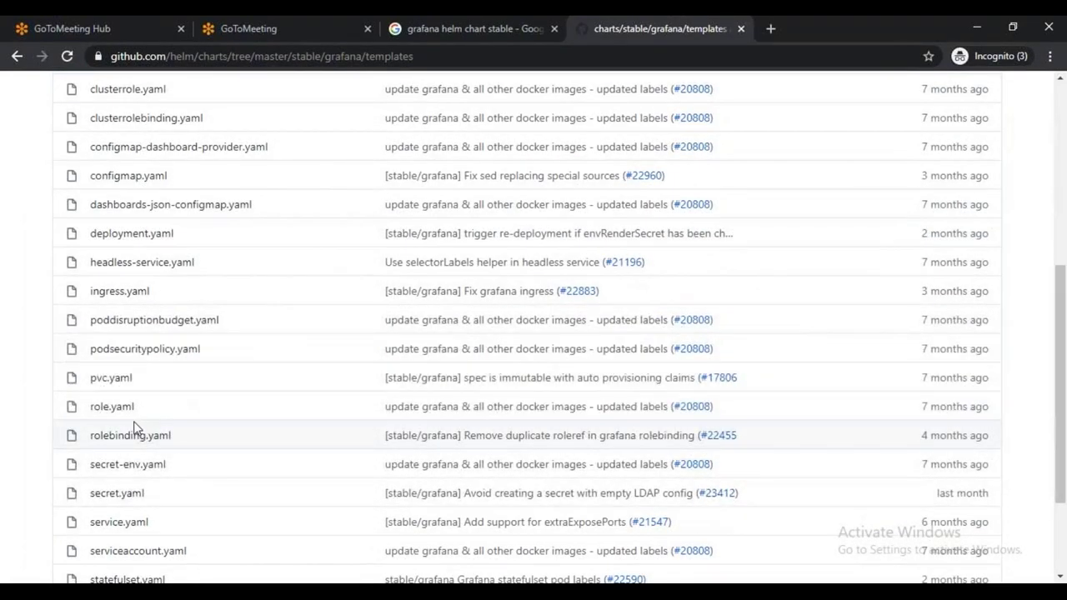
pyautogui.click(151, 234)
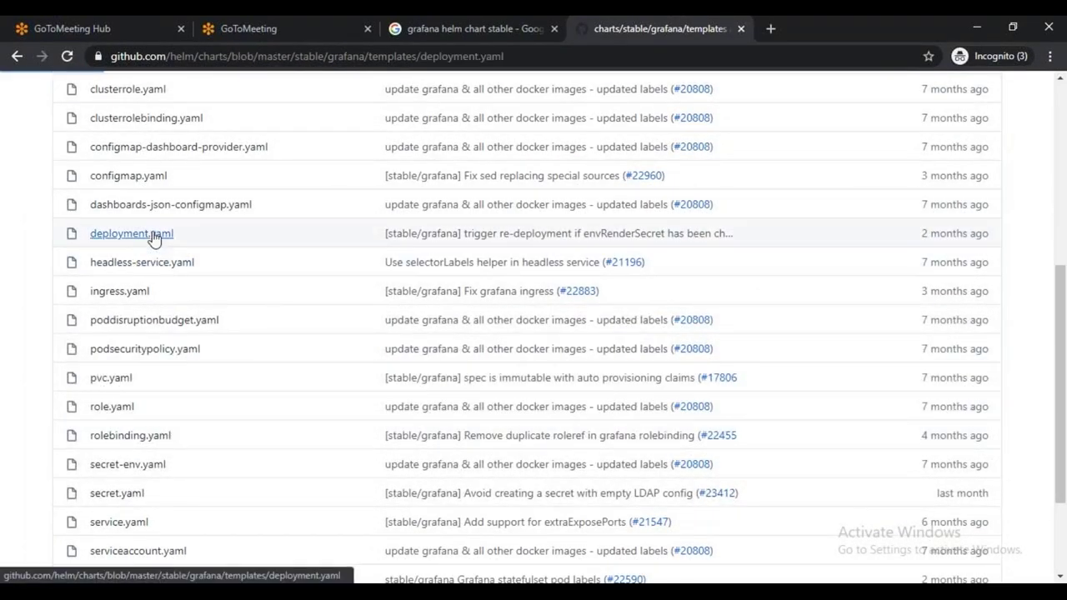
pyautogui.scroll(-6, 374, 405)
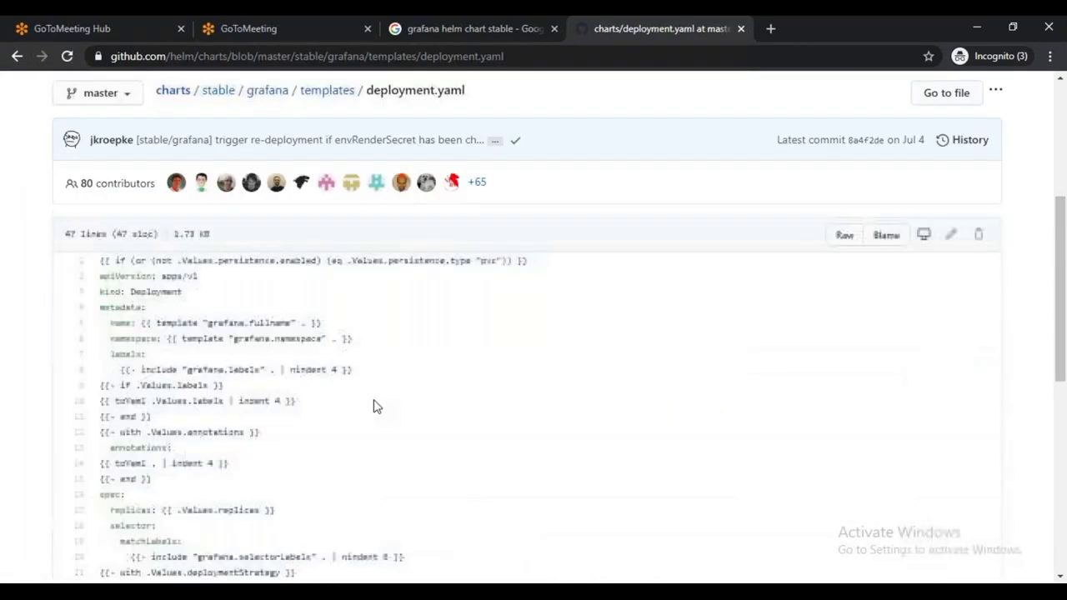
pyautogui.moveTo(135, 228); pyautogui.dragTo(171, 245)
pyautogui.moveTo(281, 245); pyautogui.dragTo(296, 245)
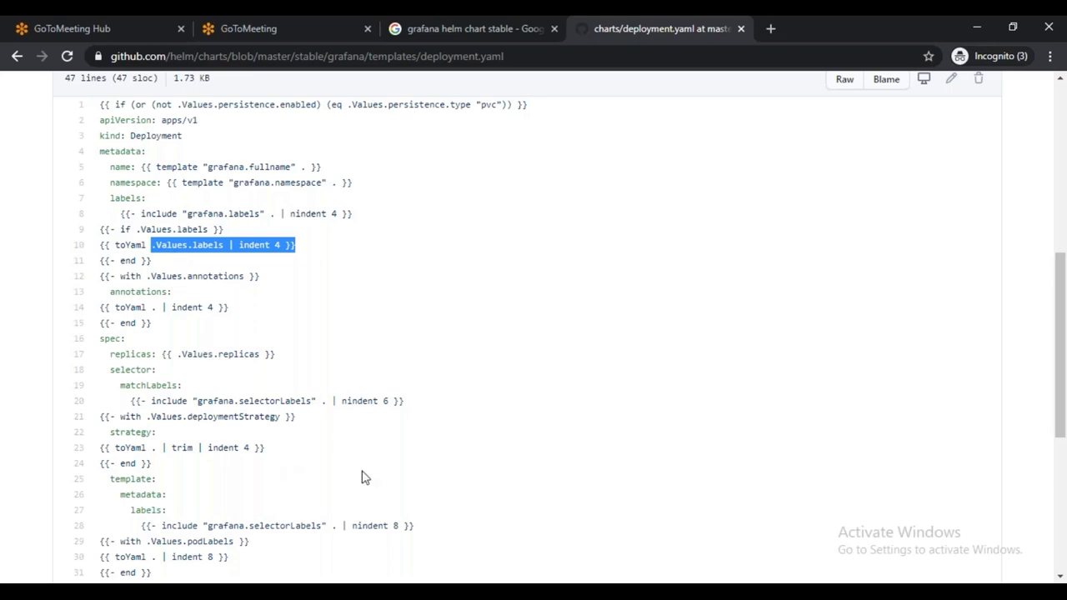
pyautogui.scroll(-3, 288, 459)
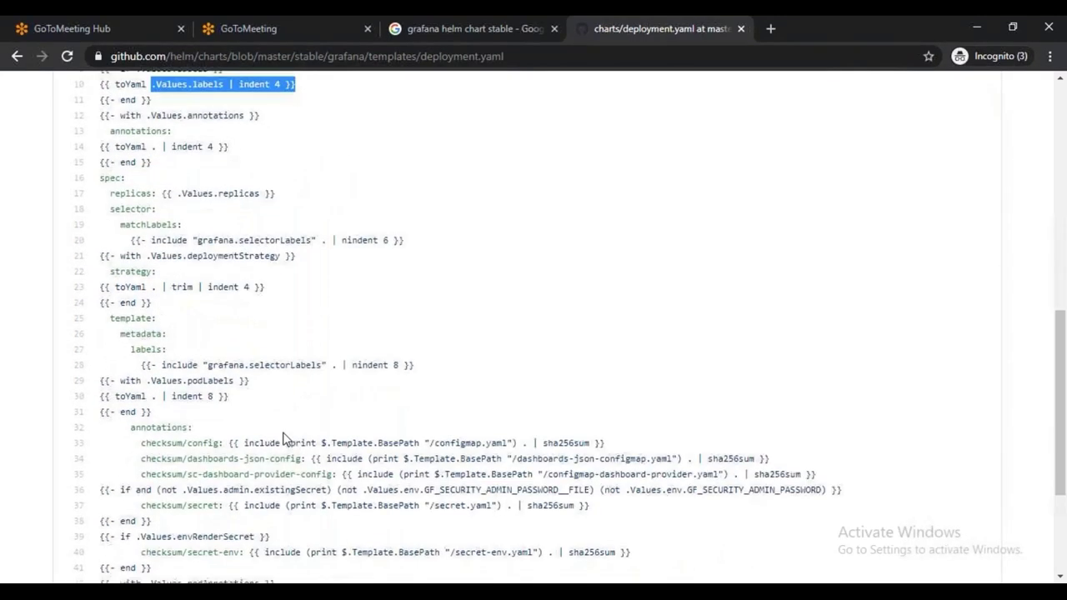
pyautogui.scroll(-4, 281, 440)
pyautogui.scroll(10, 281, 437)
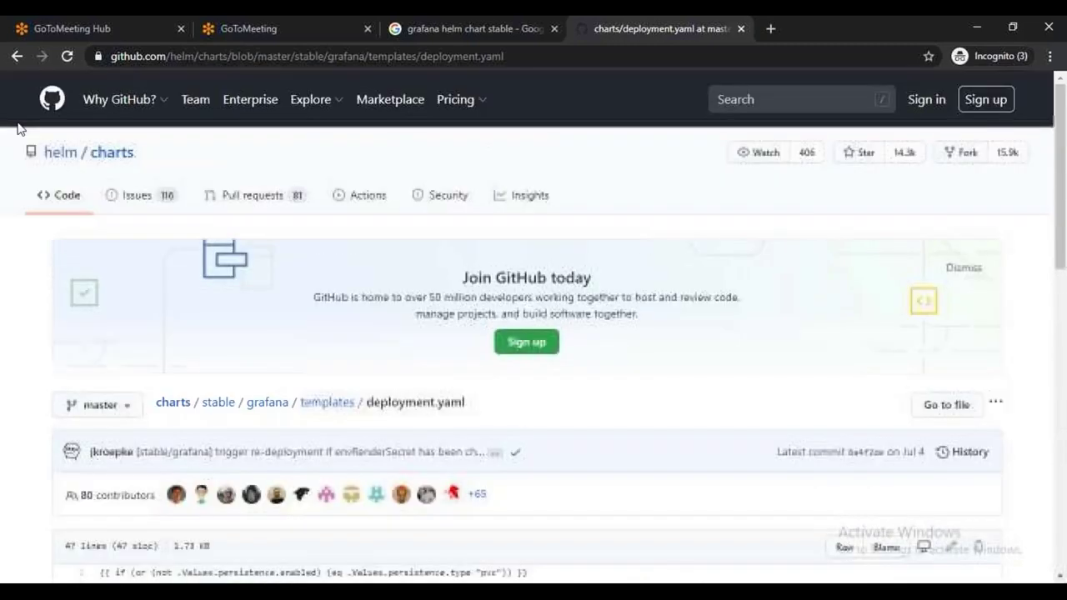
# View the pvc.yaml template, then go up to the grafana folder and open values.yaml
pyautogui.click(16, 56)
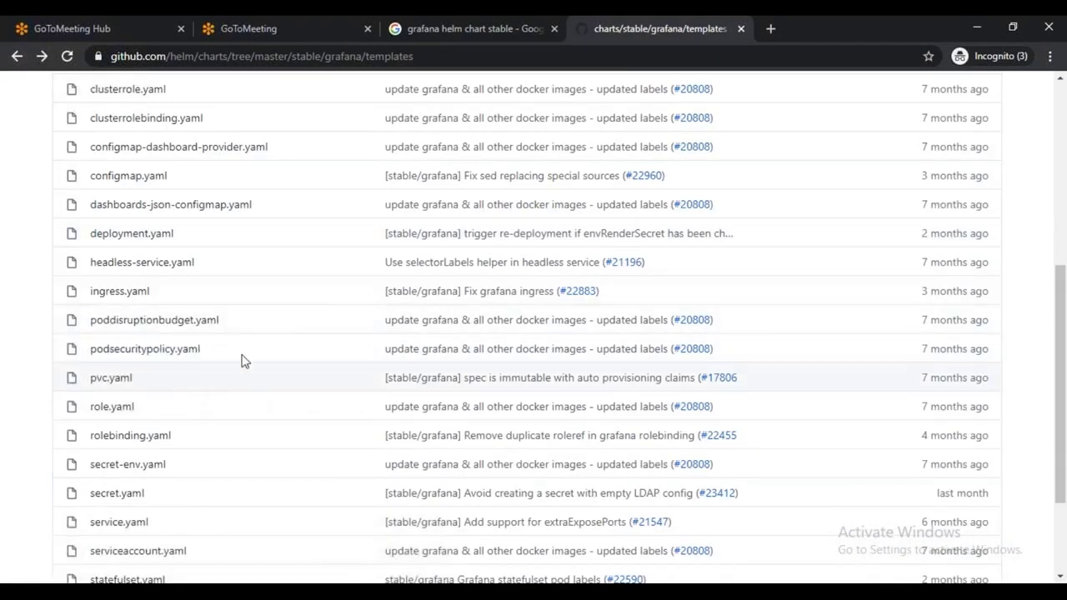
pyautogui.click(108, 381)
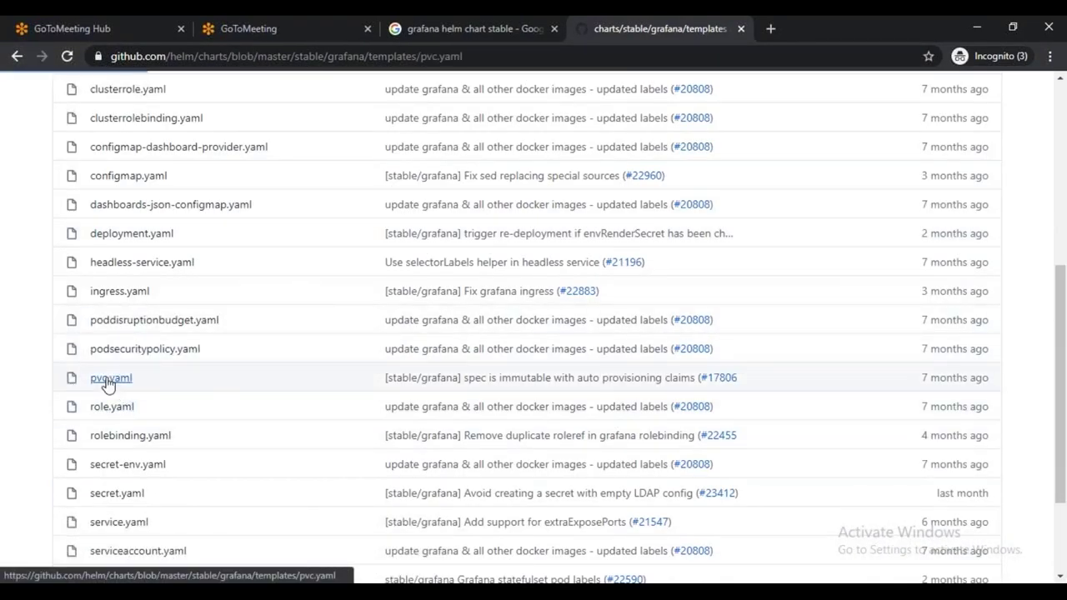
pyautogui.scroll(-6, 386, 458)
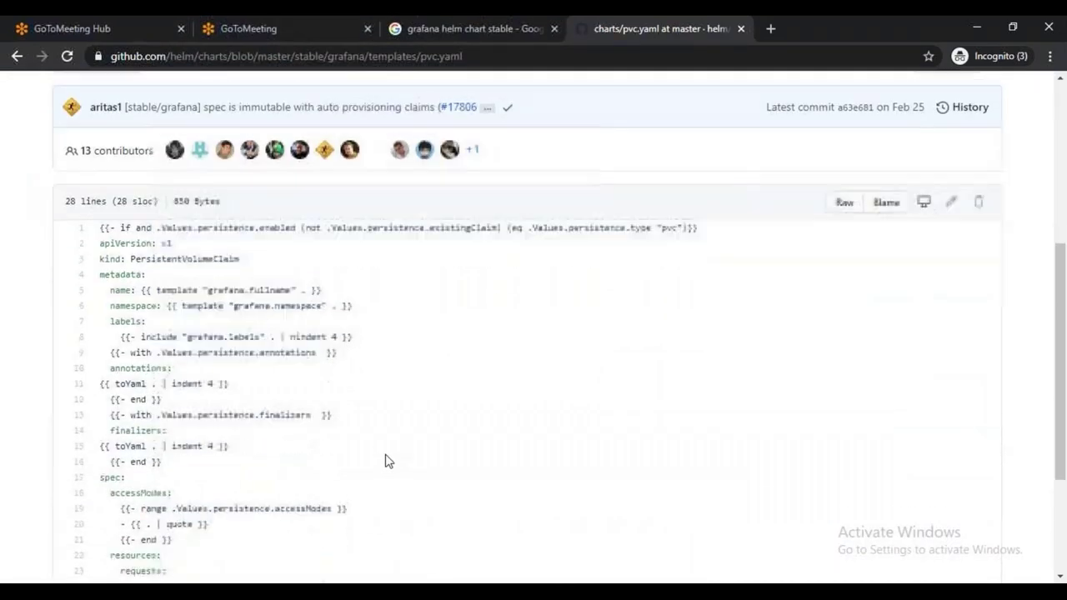
pyautogui.scroll(4, 210, 342)
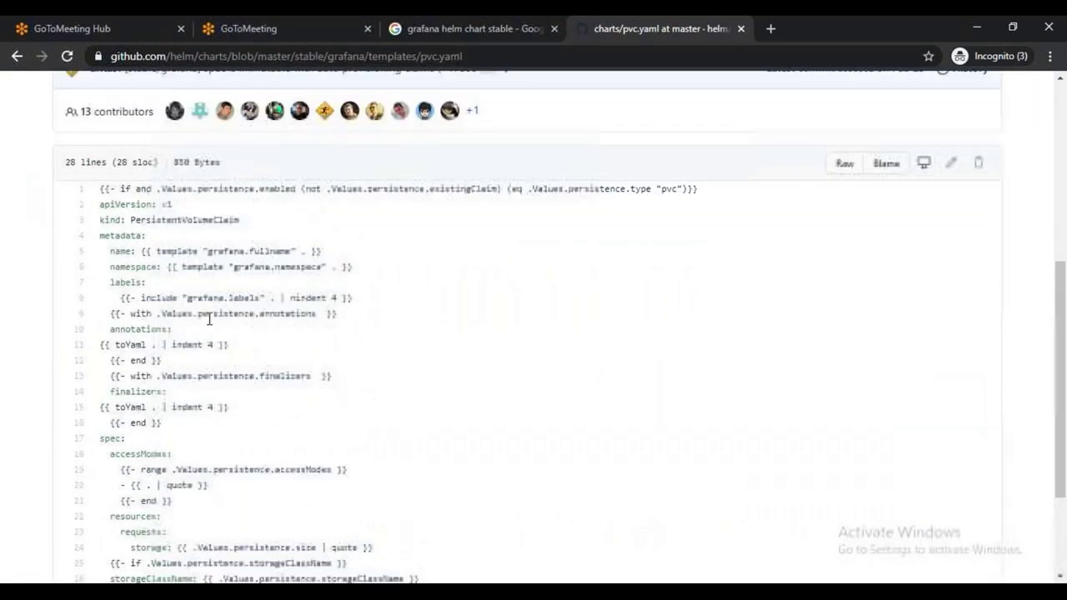
pyautogui.scroll(-3, 197, 406)
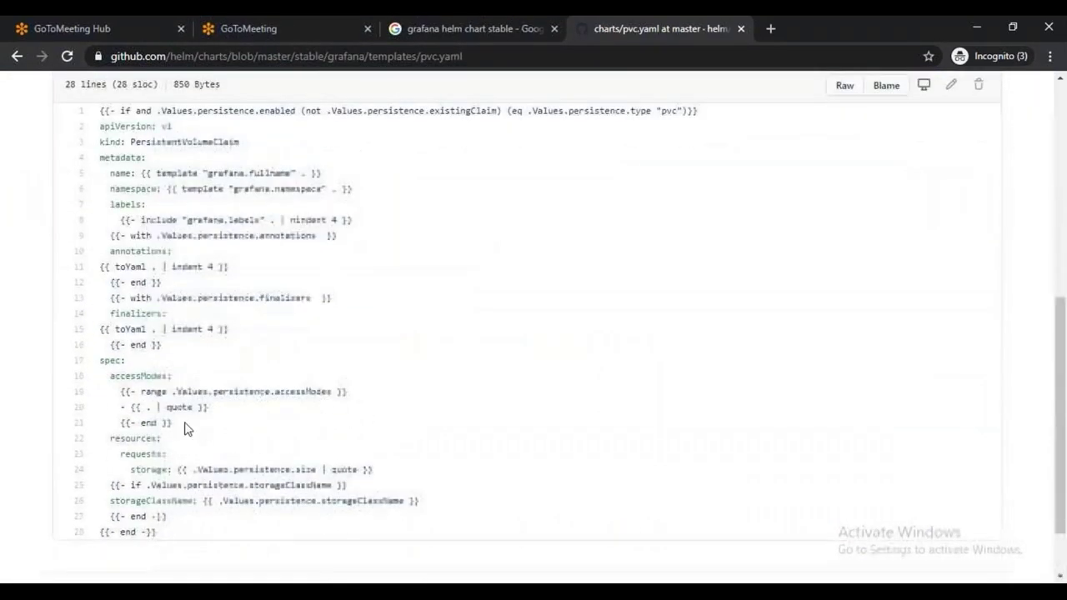
pyautogui.click(14, 56)
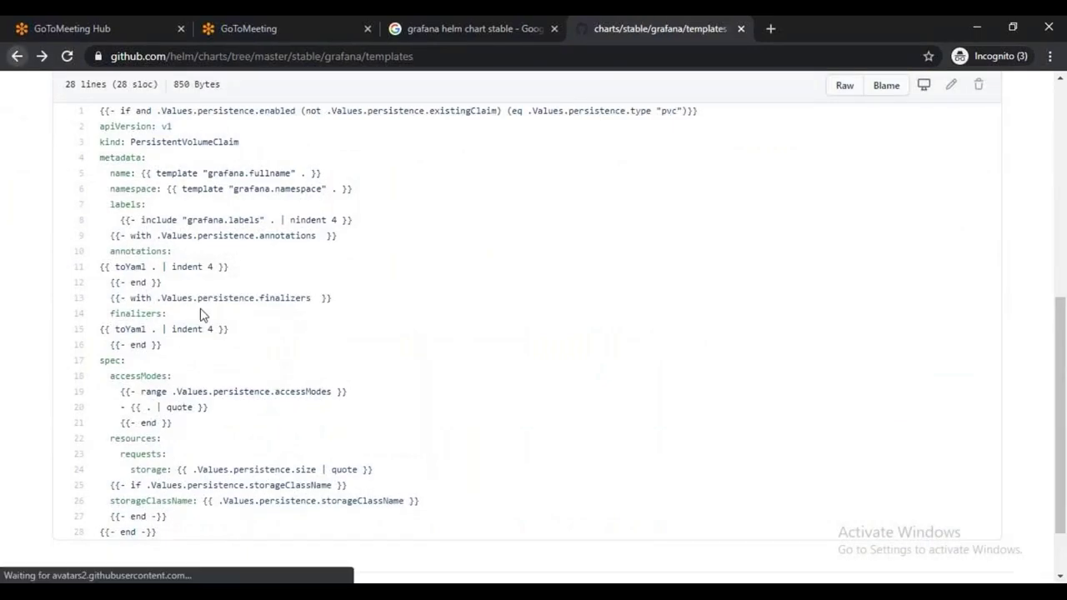
pyautogui.scroll(4, 240, 416)
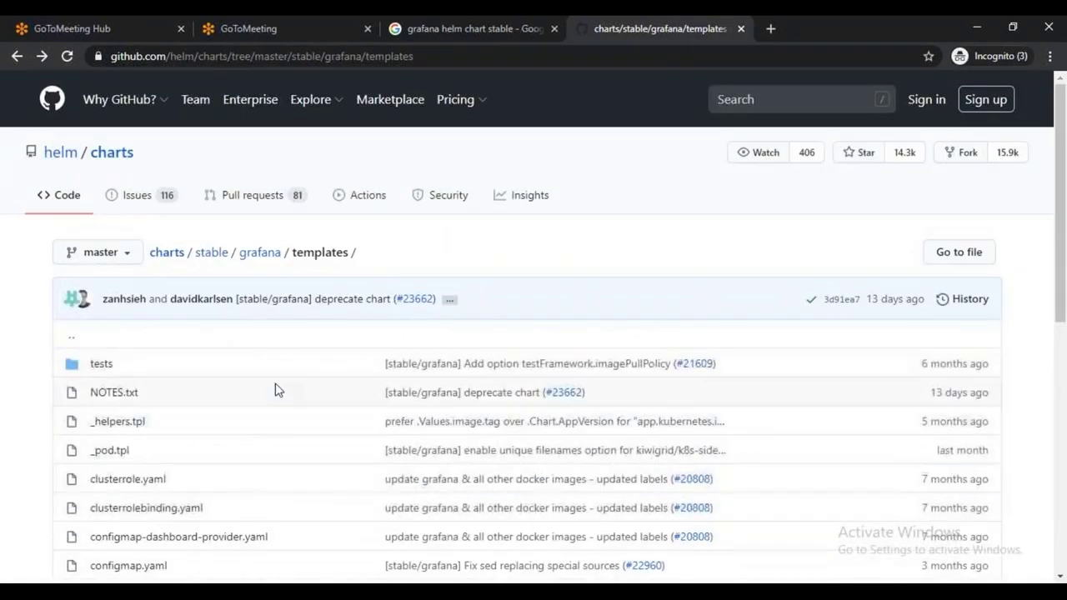
pyautogui.click(259, 252)
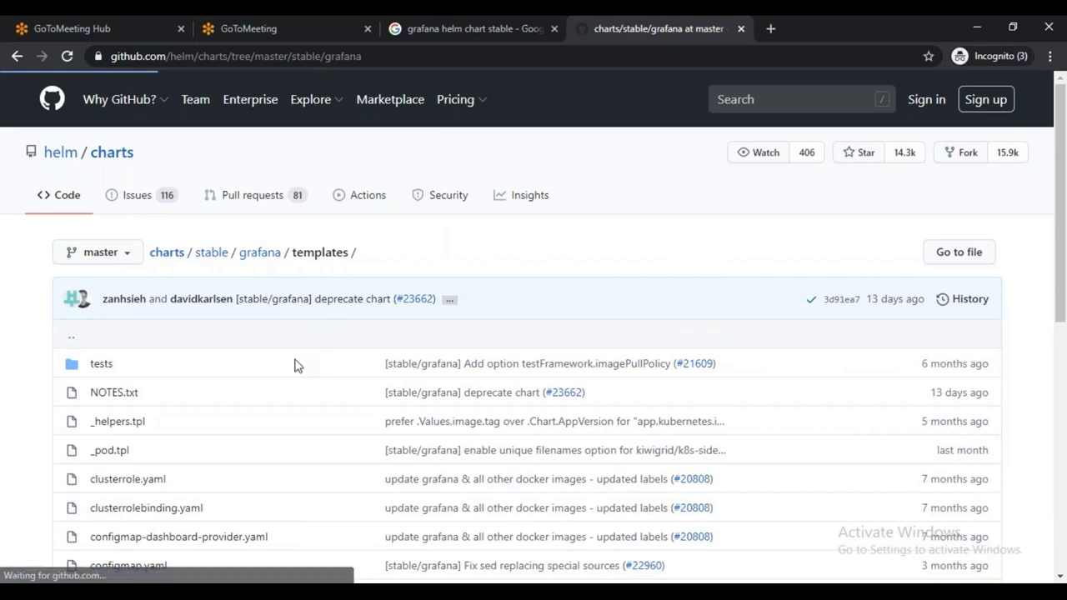
pyautogui.scroll(-3, 129, 353)
pyautogui.click(125, 333)
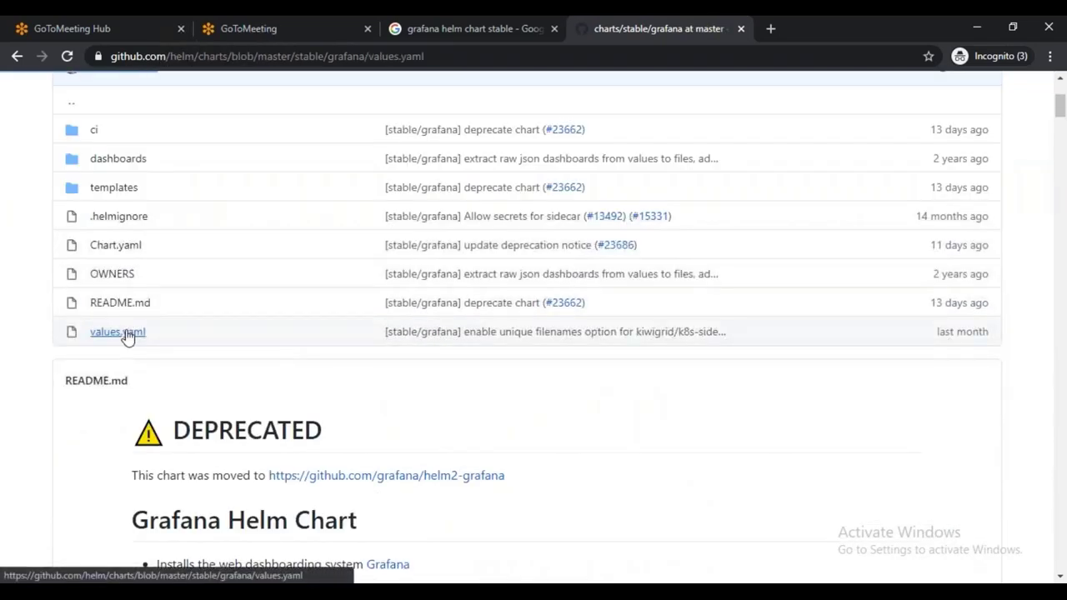
pyautogui.scroll(-8, 369, 386)
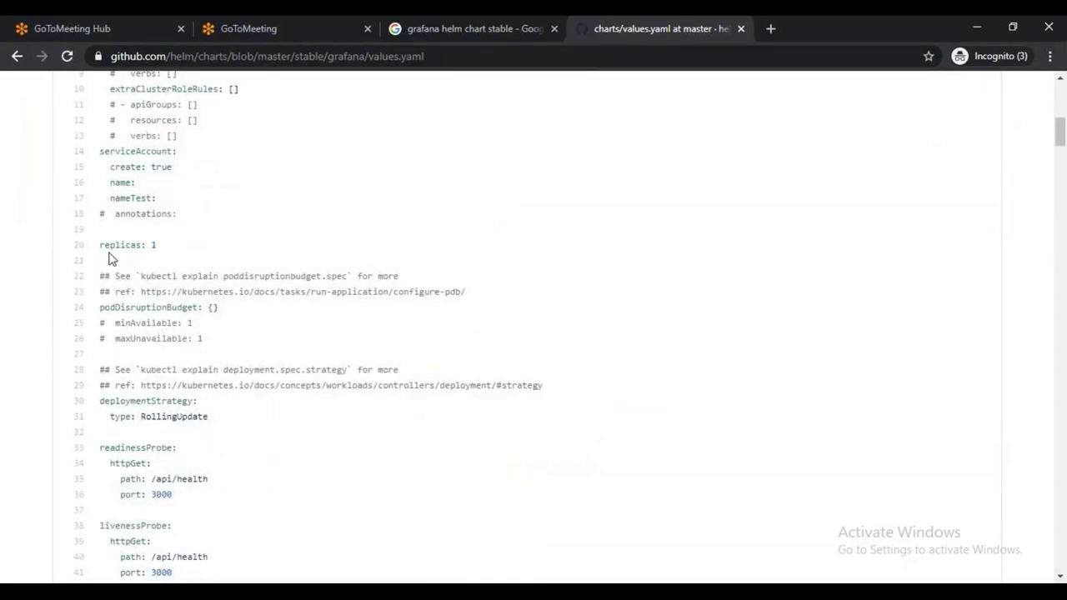
pyautogui.scroll(-2, 214, 307)
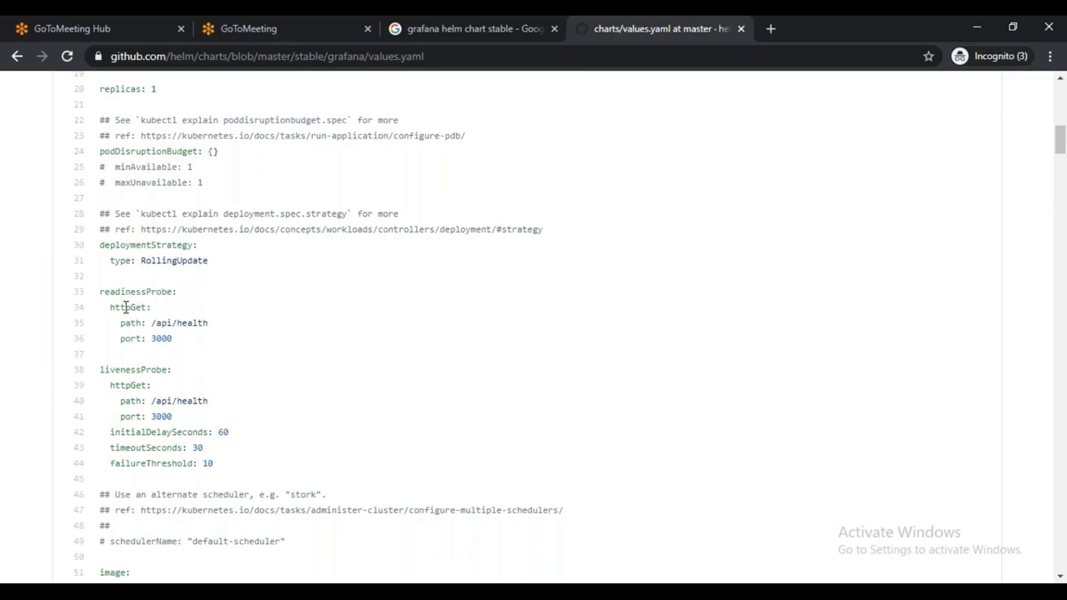
pyautogui.scroll(-1, 164, 367)
pyautogui.scroll(-5, 164, 367)
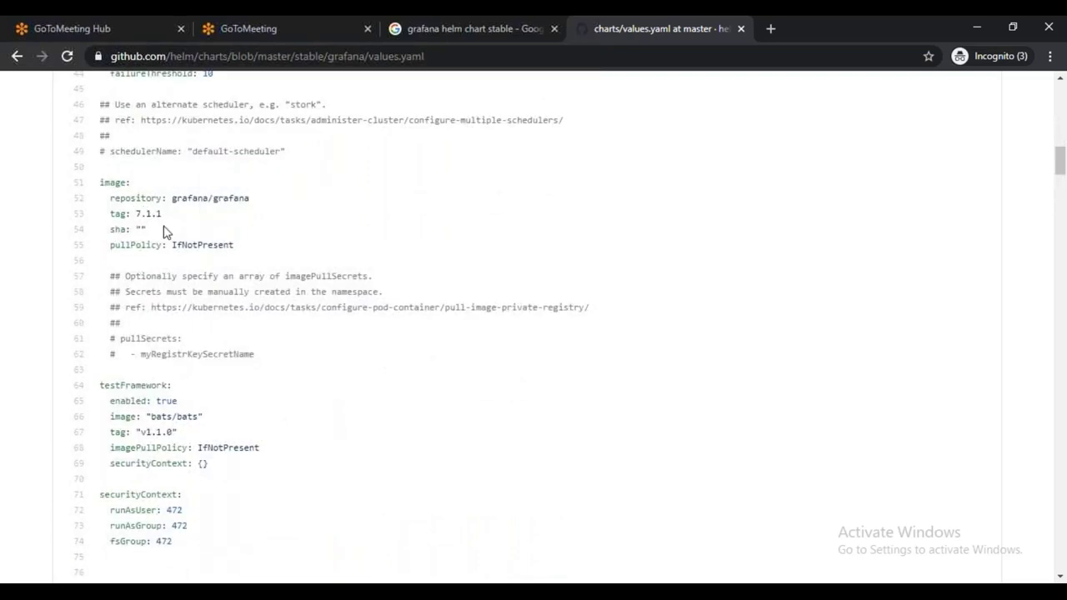
pyautogui.scroll(-1, 235, 310)
pyautogui.scroll(-6, 234, 310)
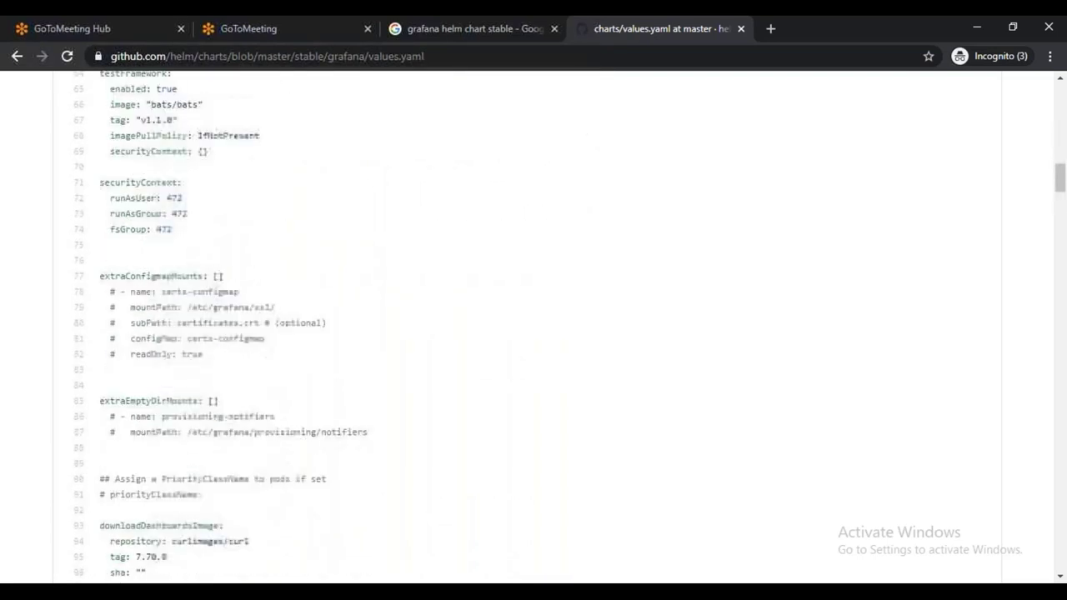
pyautogui.scroll(-6, 169, 305)
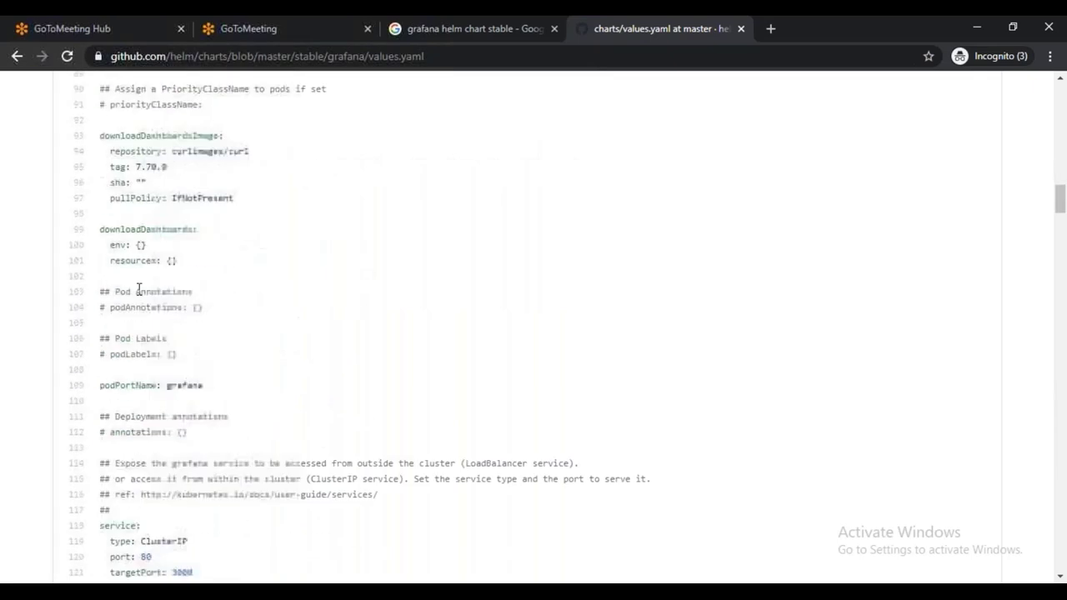
pyautogui.scroll(-5, 178, 334)
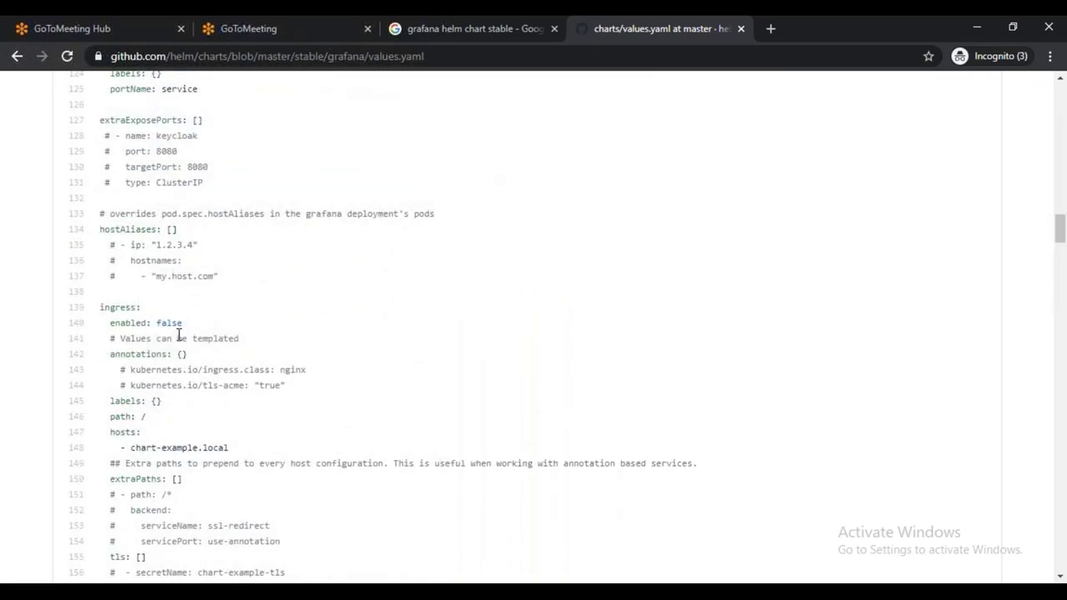
pyautogui.scroll(-4, 178, 334)
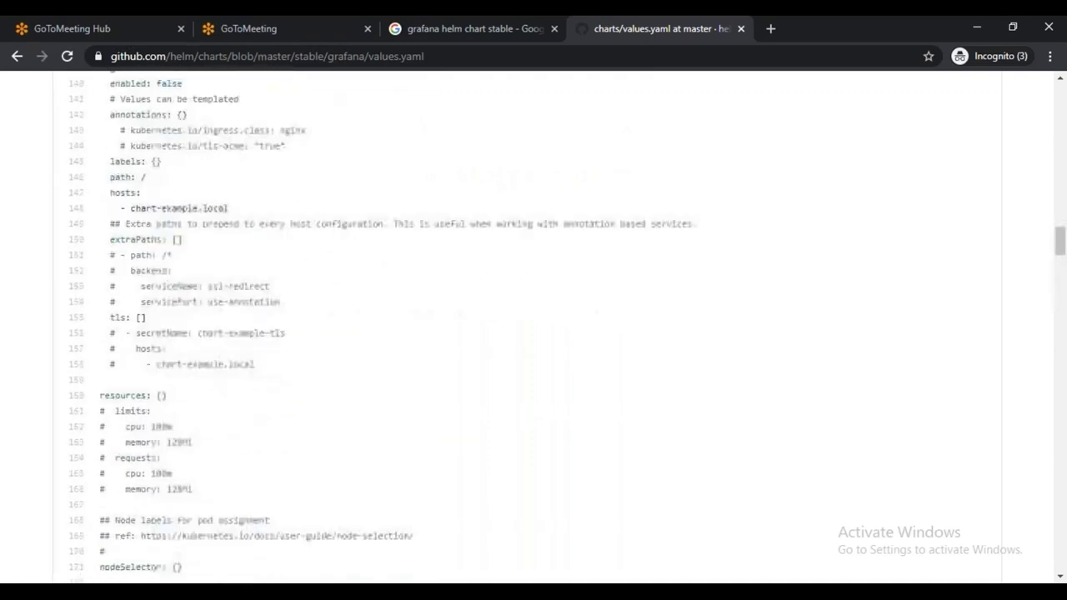
pyautogui.scroll(-13, 150, 343)
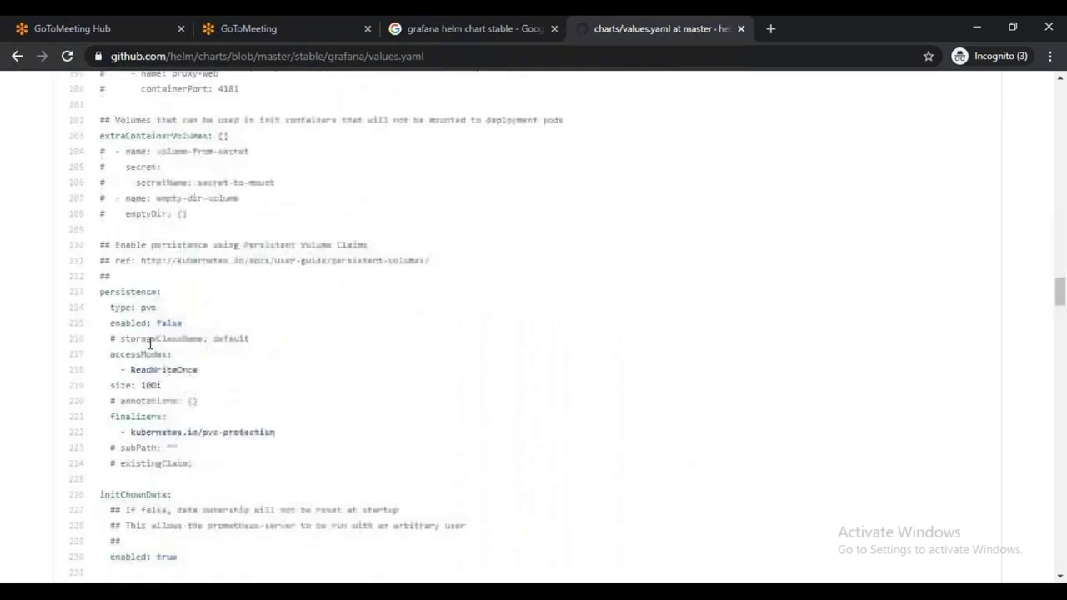
pyautogui.scroll(3, 213, 367)
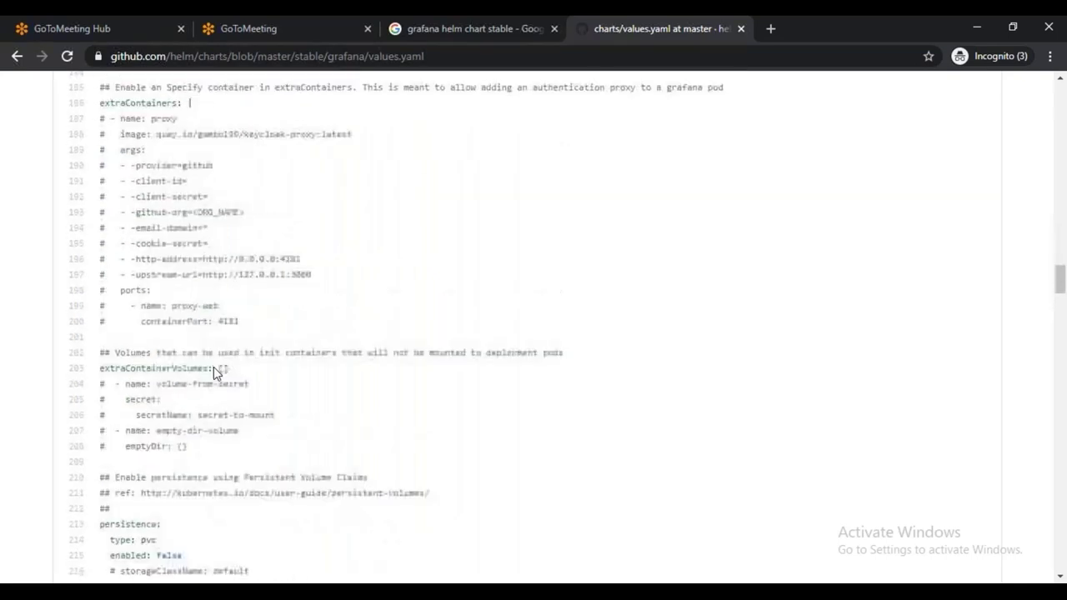
pyautogui.scroll(-10, 255, 355)
pyautogui.scroll(-18, 287, 381)
pyautogui.scroll(-1, 287, 383)
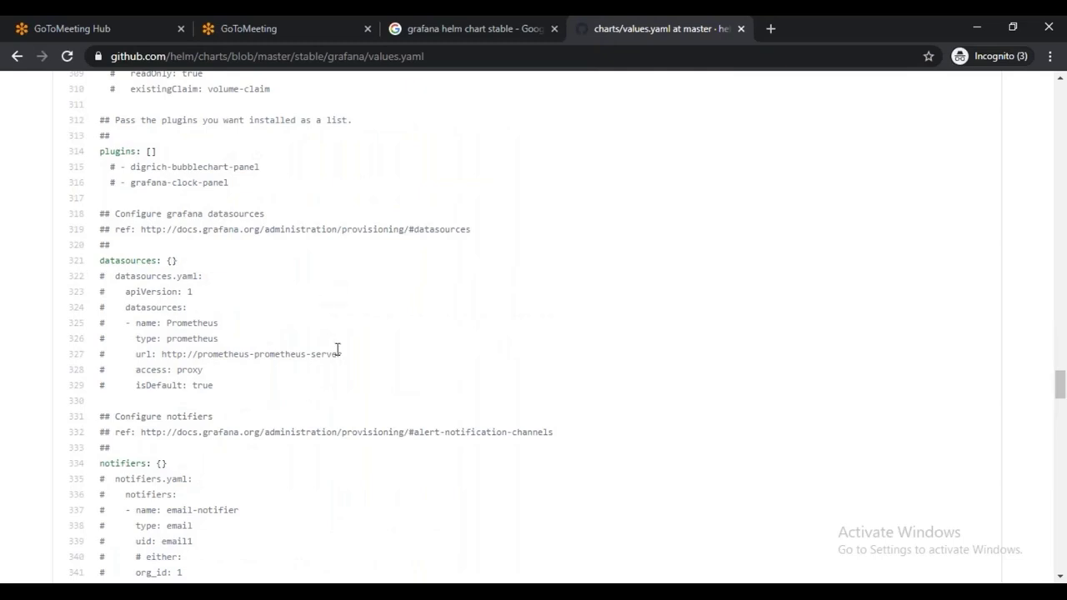
# Find 'type' in values.yaml and step through its matches
pyautogui.hotkey('ctrl', 'f')
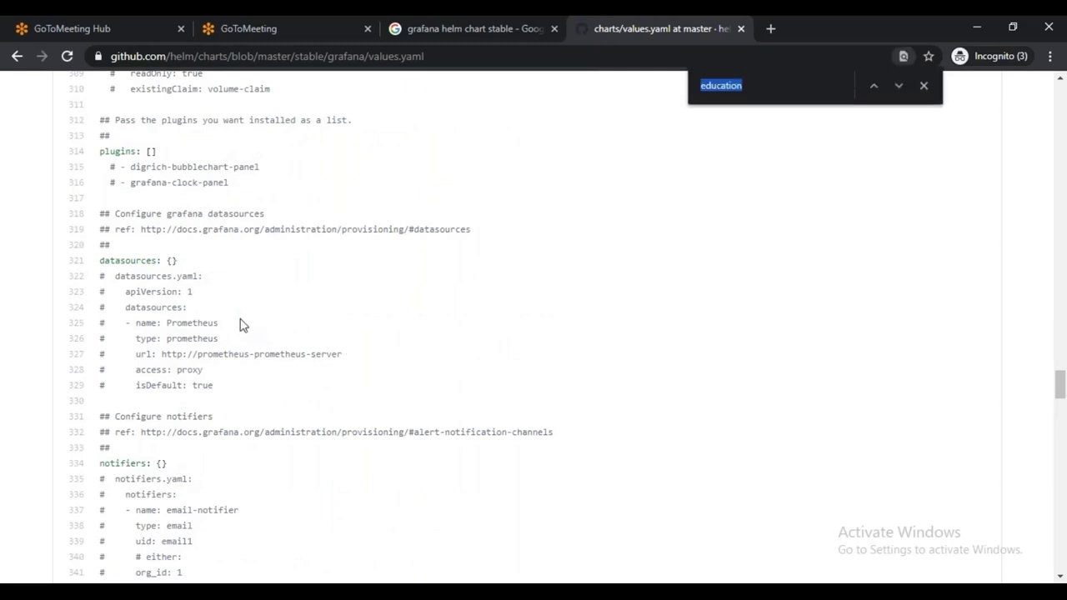
pyautogui.write('type')
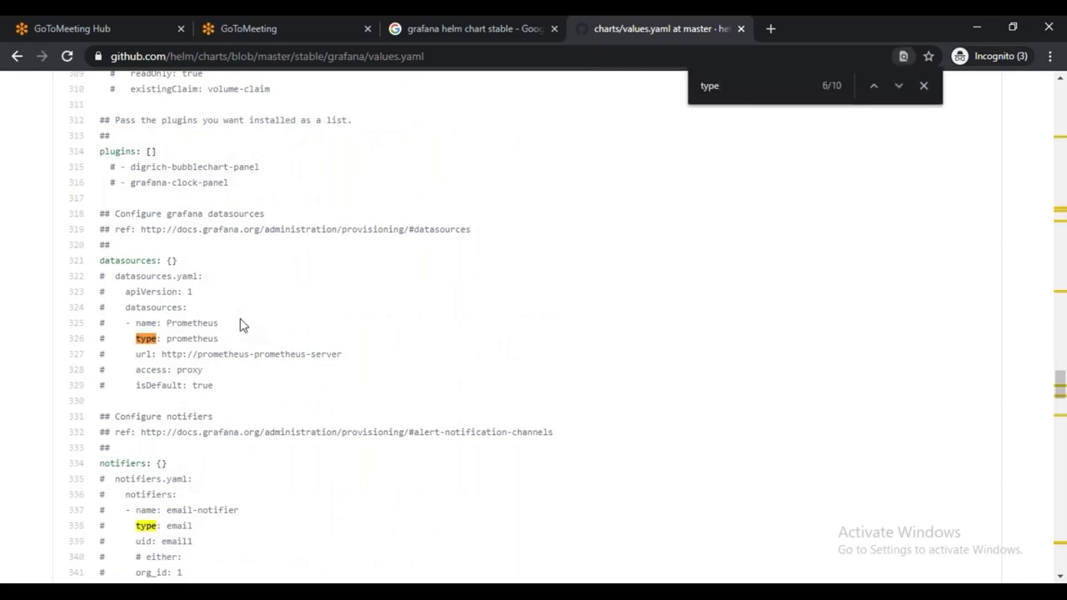
pyautogui.press('Return')
pyautogui.press('Return')
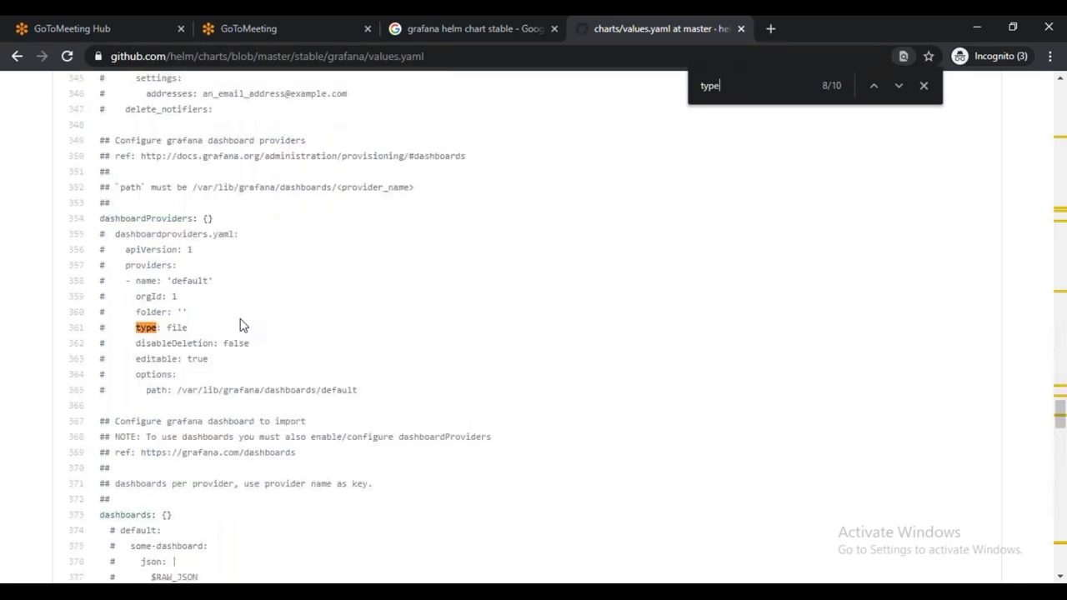
pyautogui.press('Return')
pyautogui.press('Return')
pyautogui.press('Return')
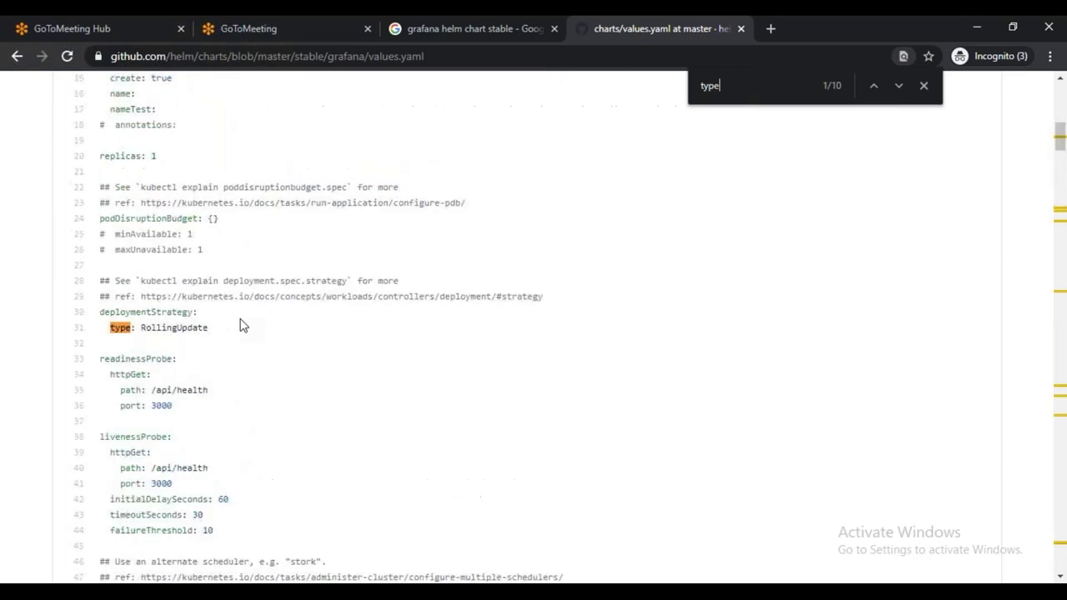
pyautogui.press('Return')
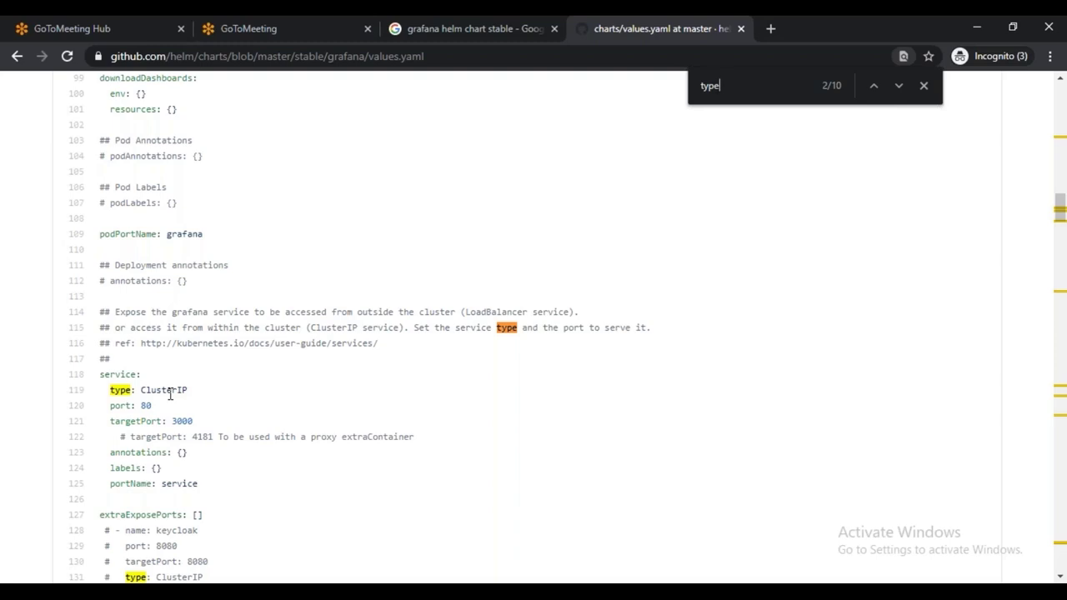
# Search the page for 'admin' to reach the credentials, then for 'persis'
pyautogui.hotkey('ctrl', 'f')
pyautogui.write('admin')
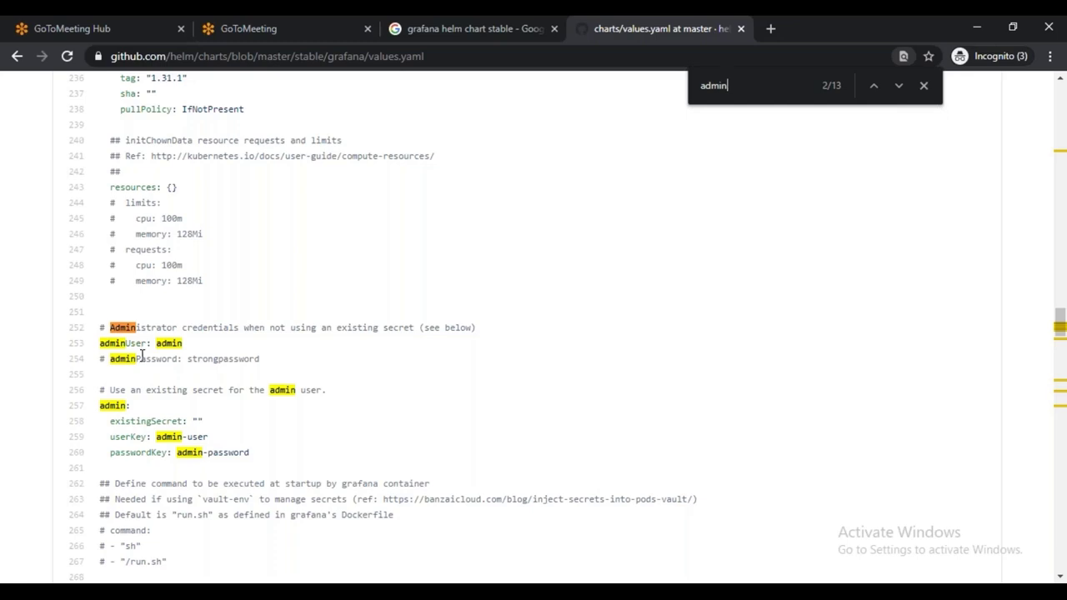
pyautogui.hotkey('ctrl', 'f')
pyautogui.write('p')
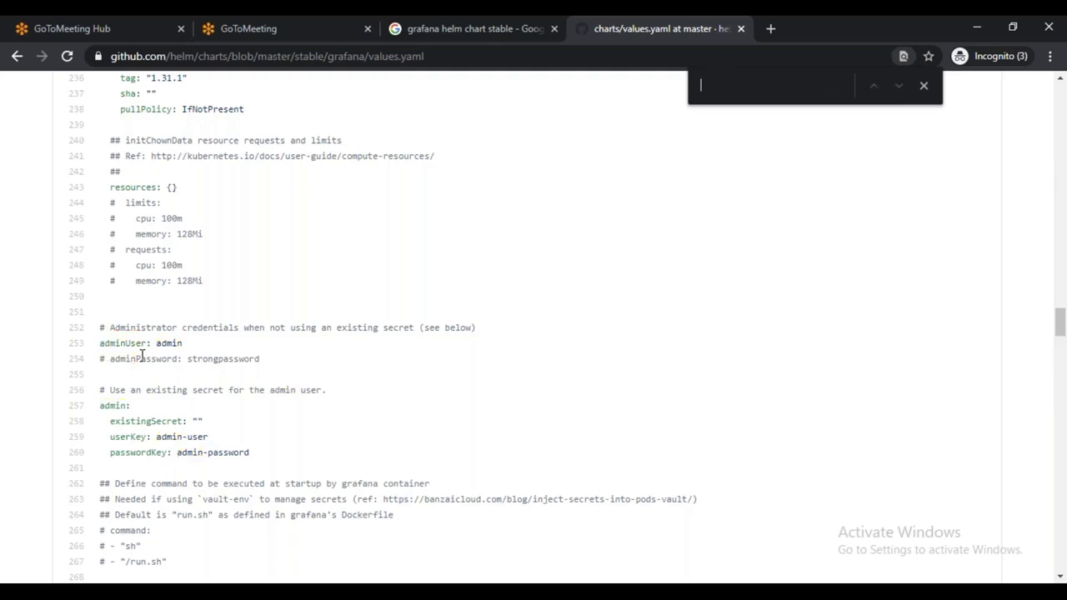
pyautogui.write('ersis')
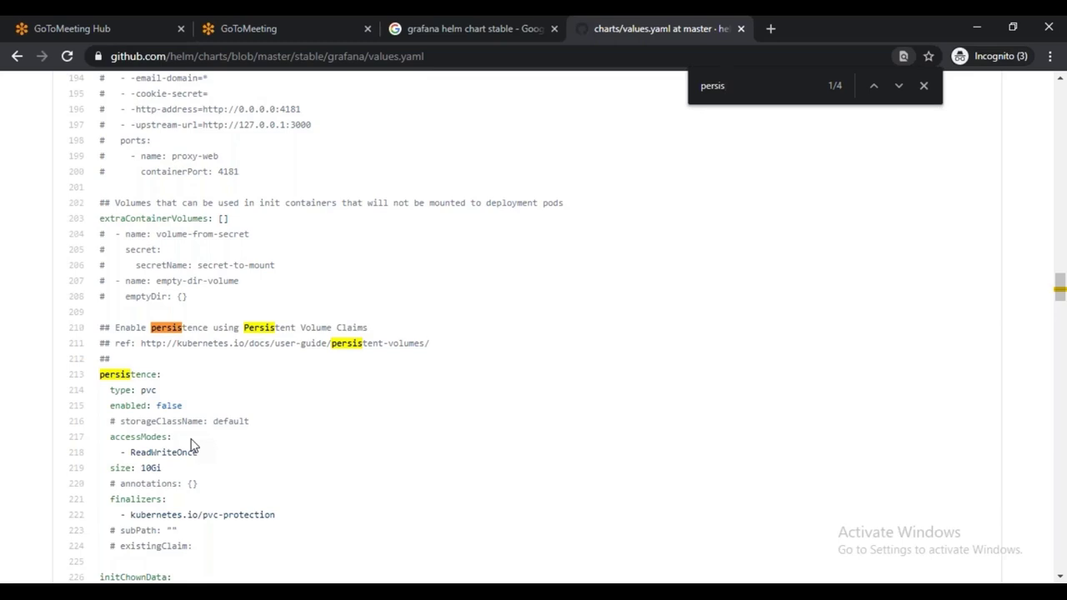
# Highlight the false value on the persistence enabled line
pyautogui.doubleClick(171, 407)
pyautogui.scroll(20, 184, 400)
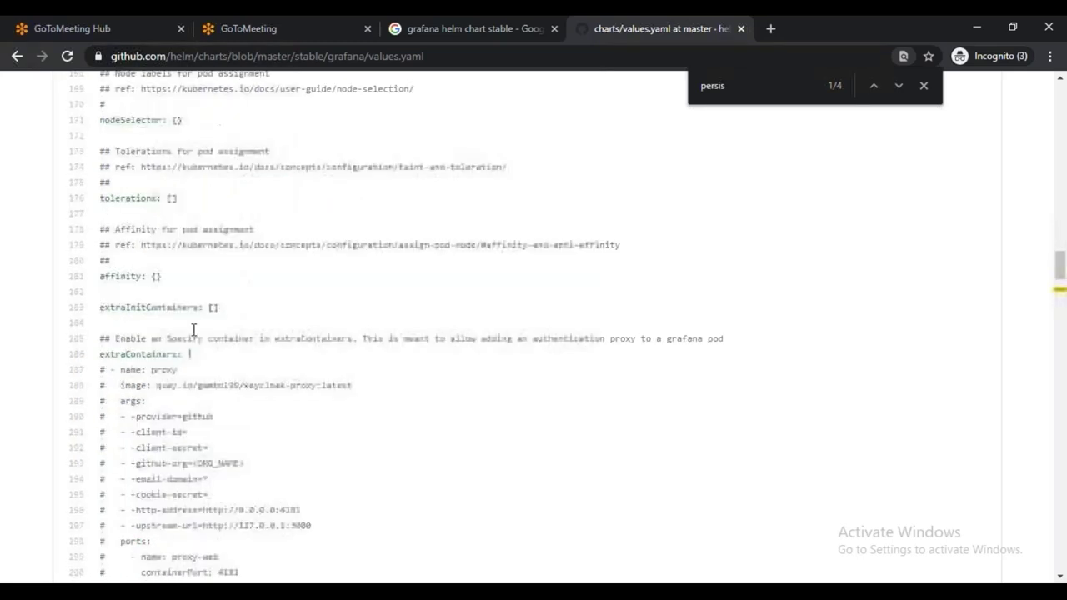
pyautogui.scroll(20, 233, 392)
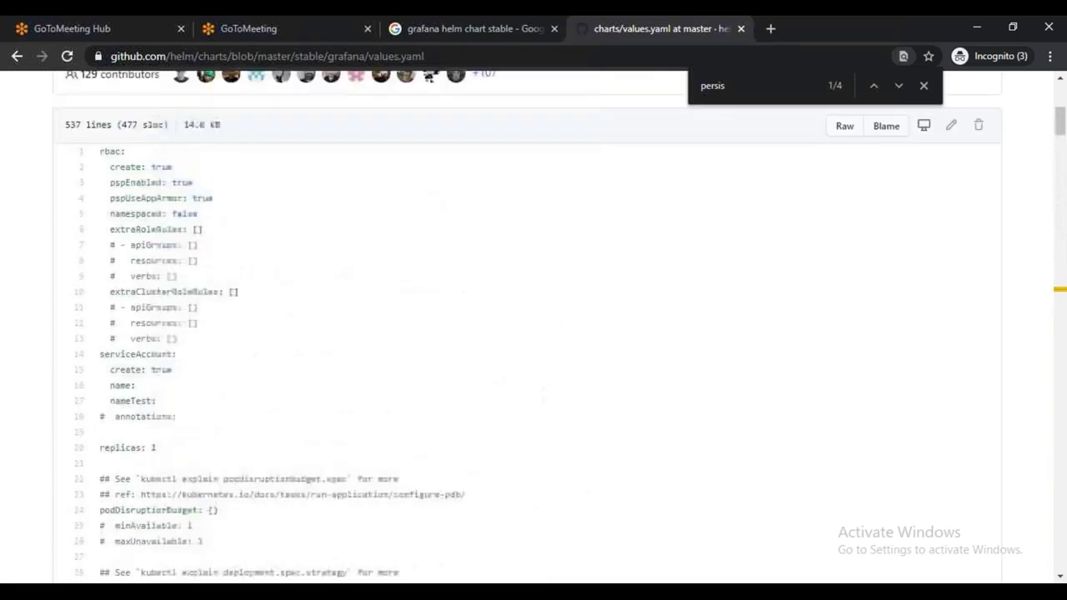
pyautogui.click(270, 404)
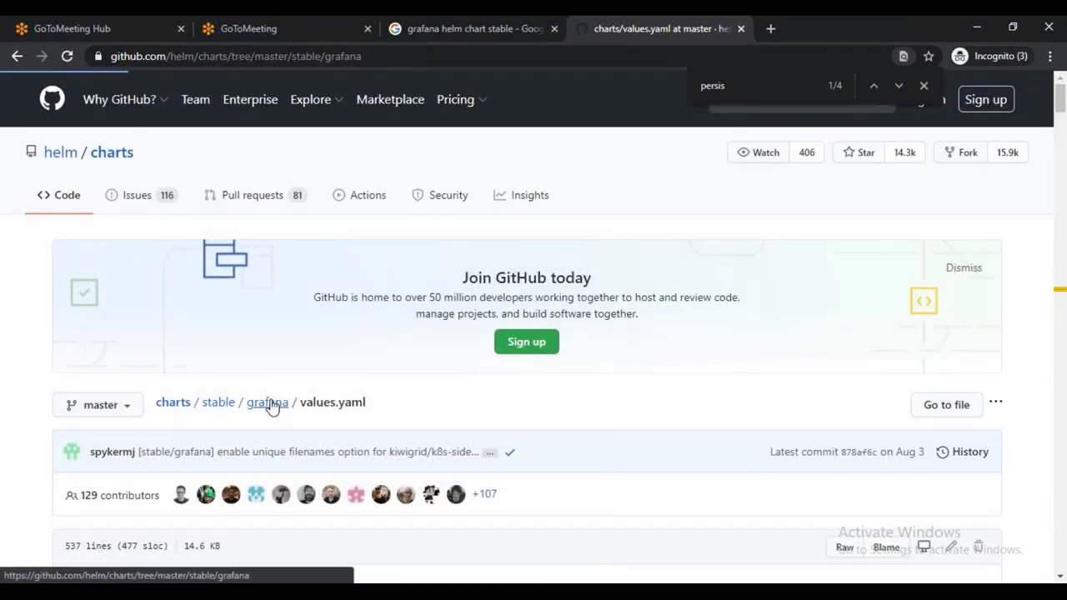
pyautogui.scroll(-4, 317, 409)
pyautogui.scroll(3, 317, 409)
pyautogui.click(114, 343)
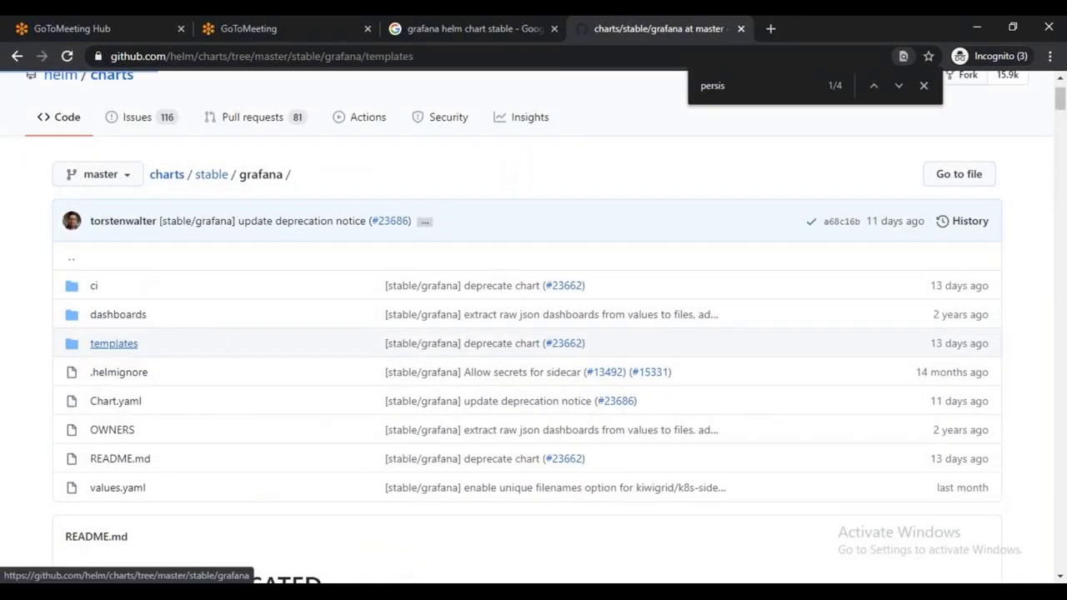
pyautogui.scroll(-4, 122, 353)
pyautogui.scroll(-2, 148, 398)
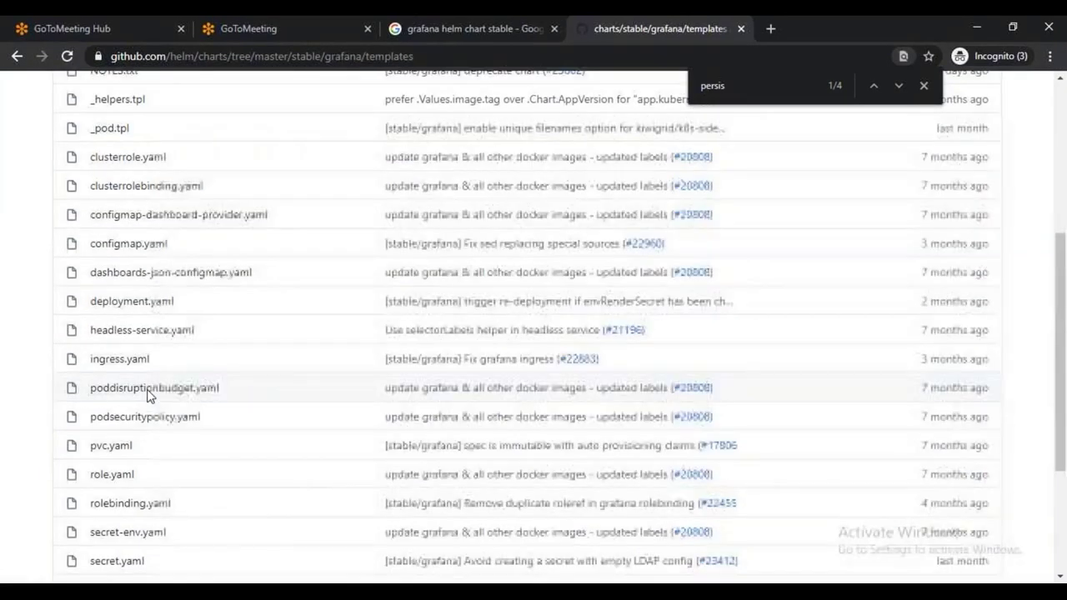
pyautogui.click(116, 302)
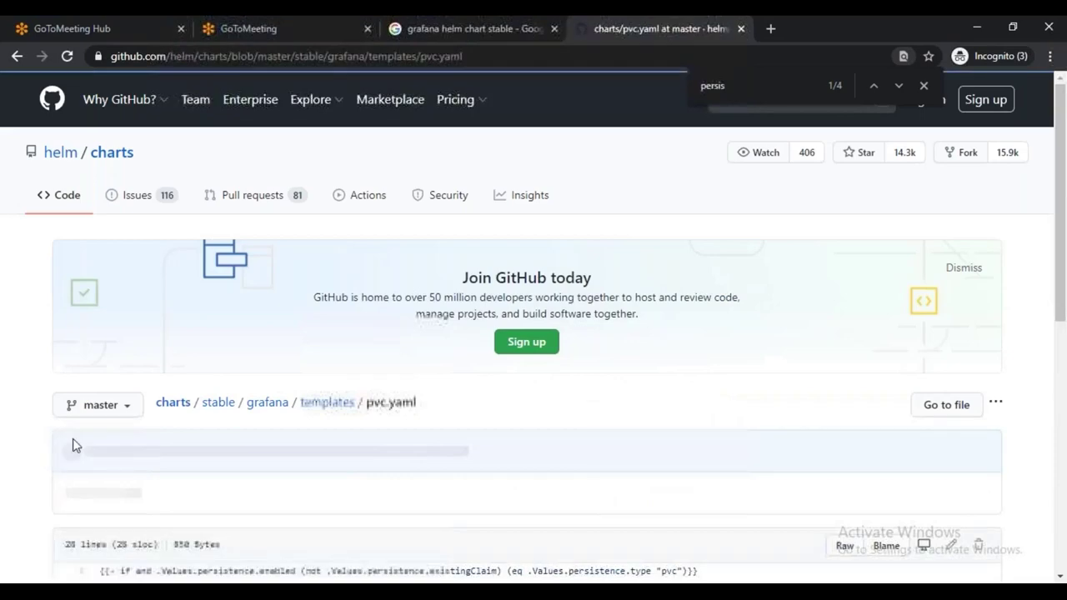
pyautogui.scroll(-4, 396, 425)
pyautogui.scroll(-2, 395, 425)
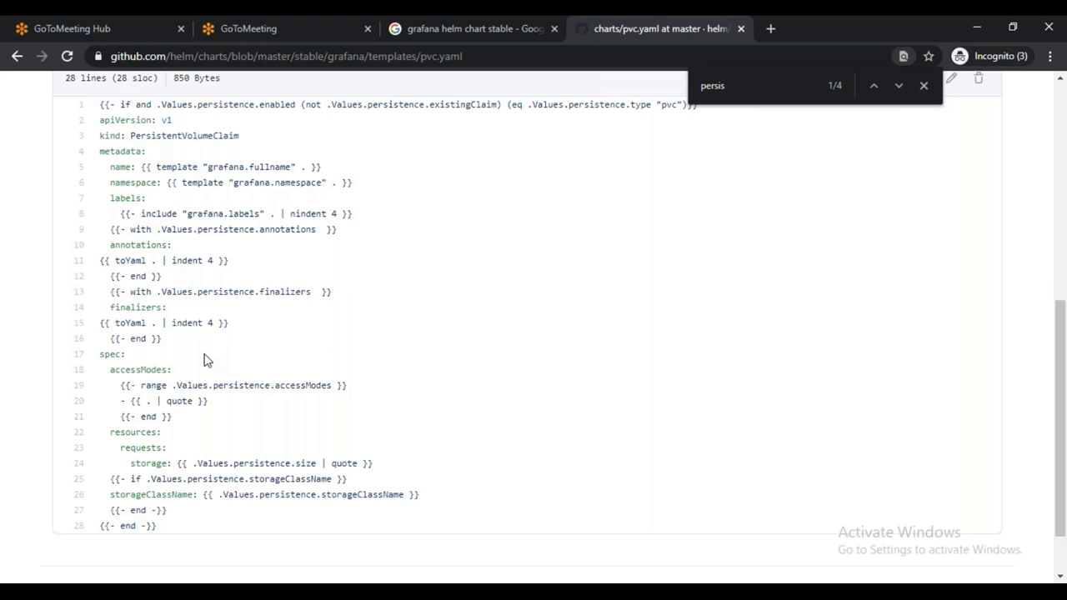
pyautogui.scroll(5, 250, 375)
pyautogui.click(16, 57)
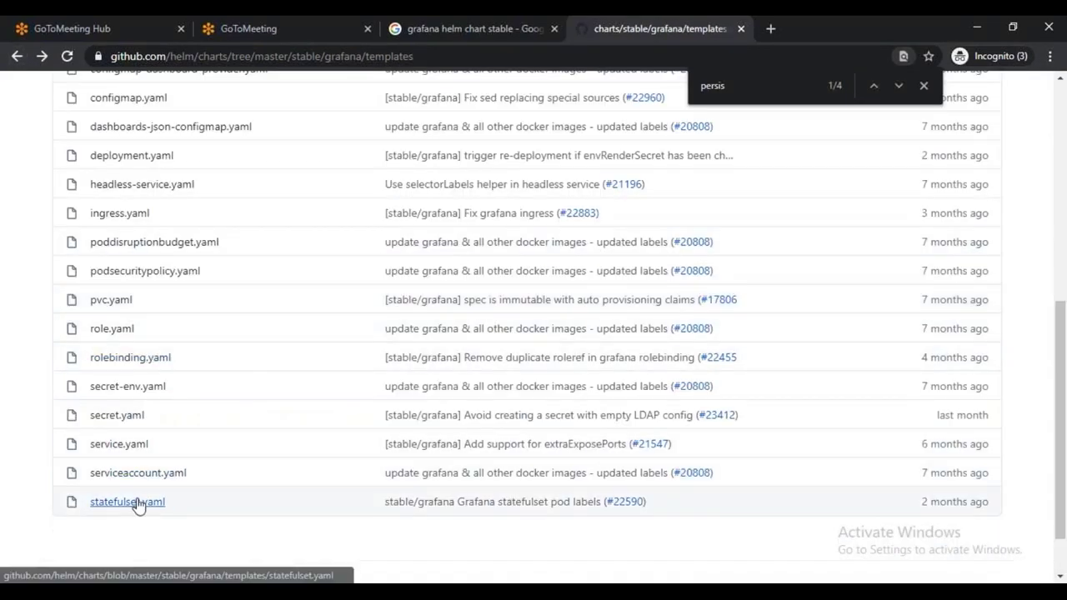
pyautogui.scroll(-1, 137, 500)
pyautogui.click(16, 58)
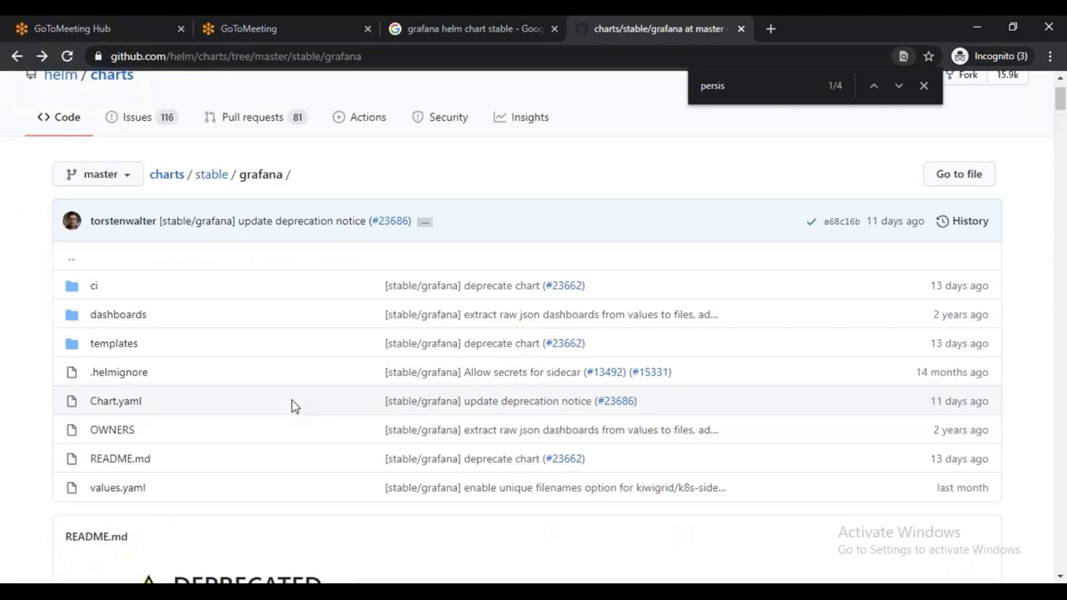
pyautogui.click(122, 491)
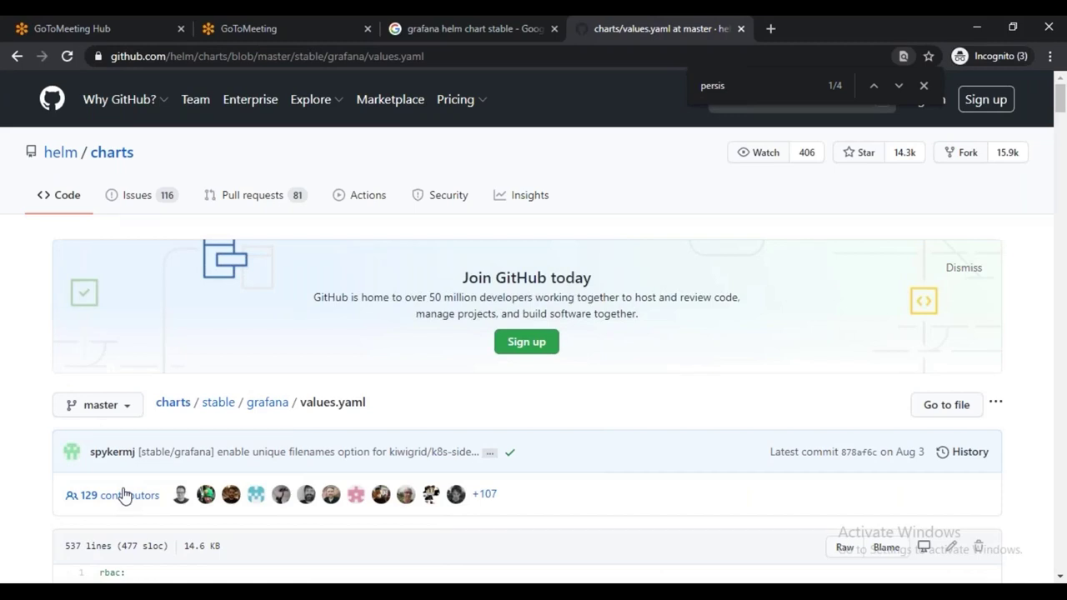
# Scroll values.yaml down to the service block: type ClusterIP, port 80, targetPort 3000
pyautogui.scroll(-8, 291, 441)
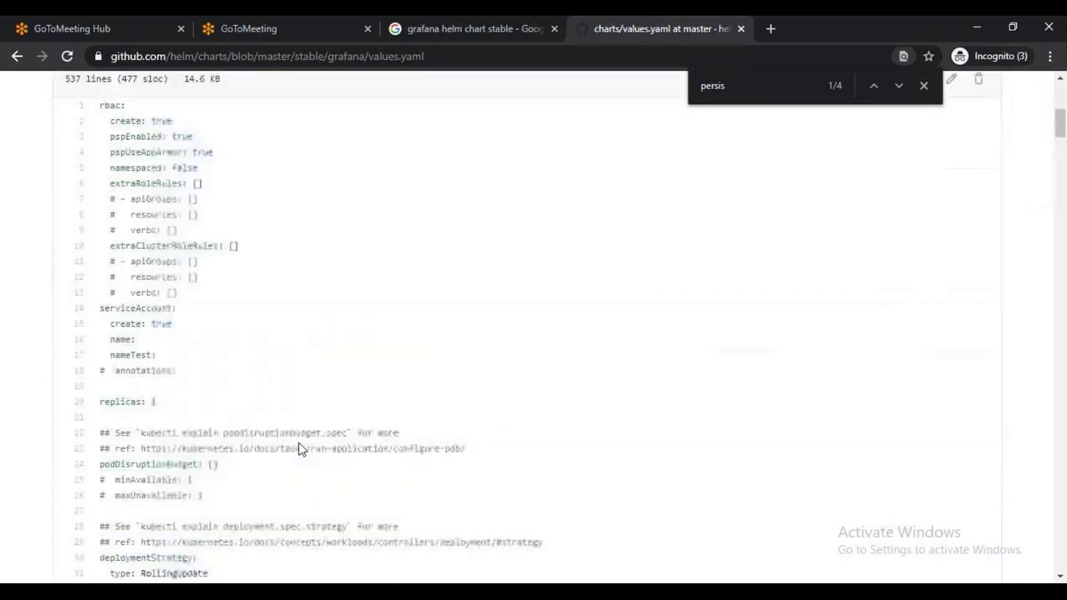
pyautogui.scroll(-5, 280, 462)
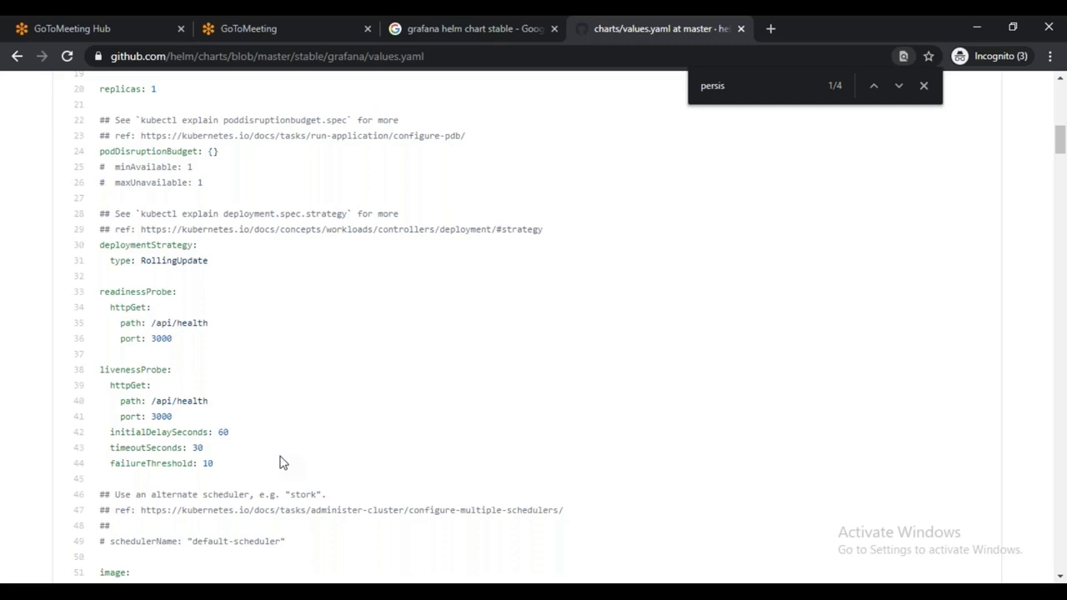
pyautogui.scroll(-8, 333, 475)
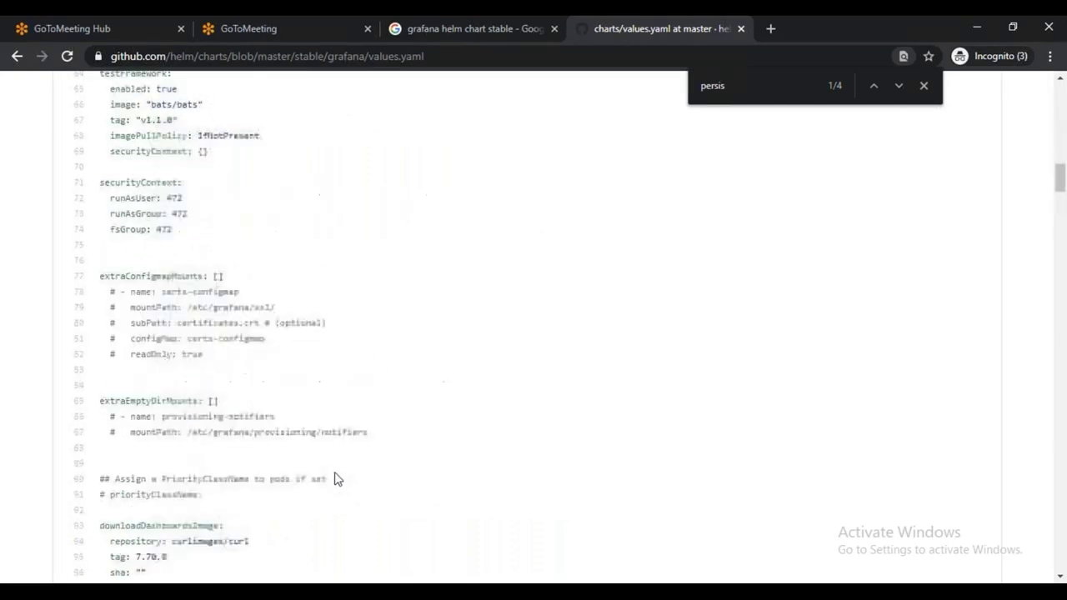
pyautogui.scroll(-4, 334, 477)
pyautogui.scroll(-3, 452, 477)
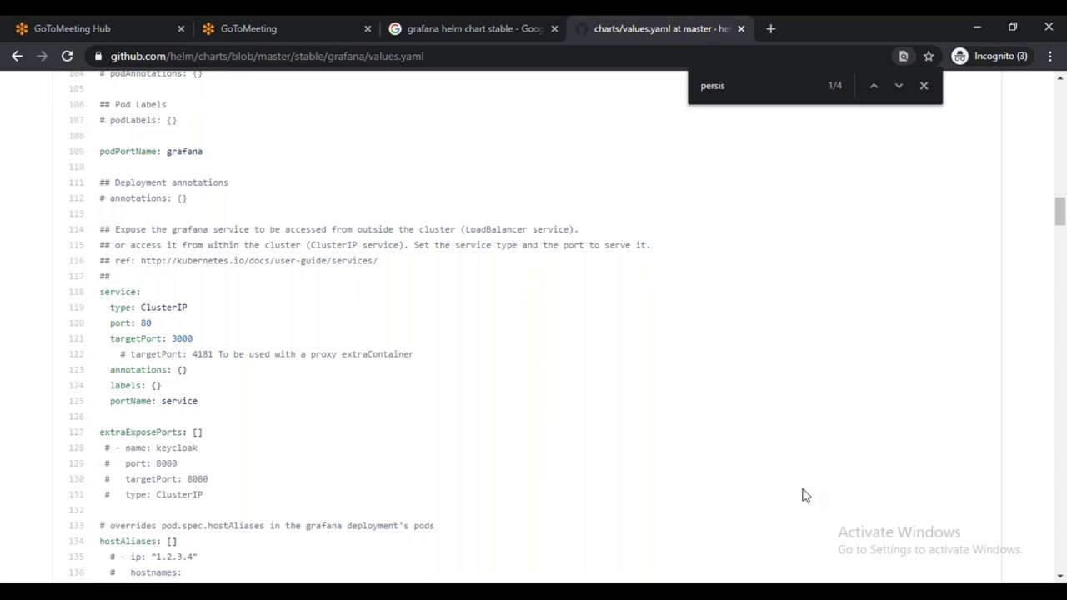
# Back in MobaXterm, start typing helm inspect at the prompt, correcting its misspelling
pyautogui.hotkey('alt', 'Tab')
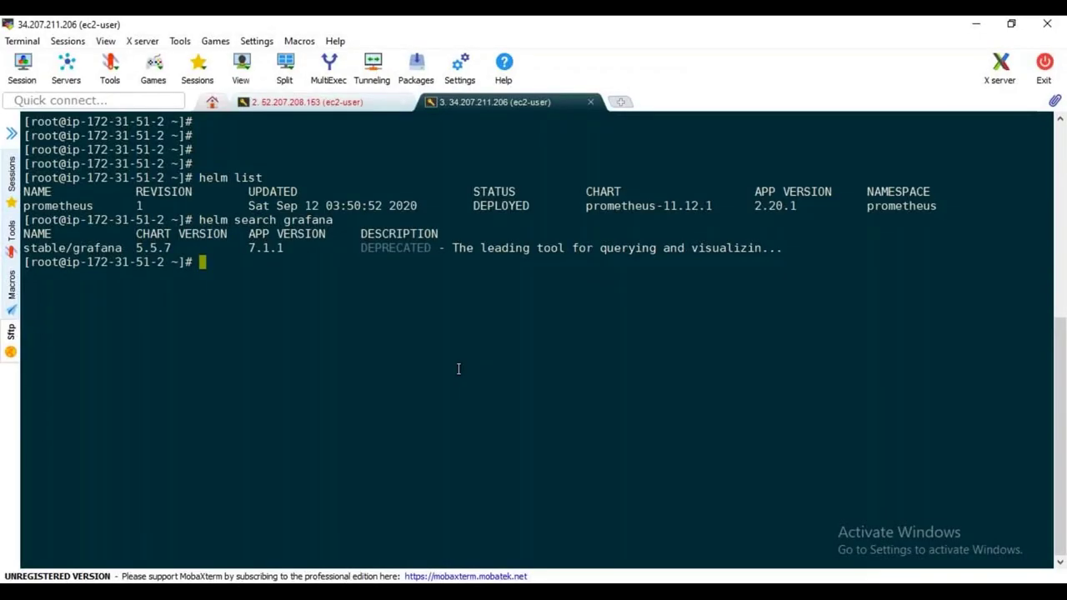
pyautogui.press('Return')
pyautogui.press('Return')
pyautogui.press('Return')
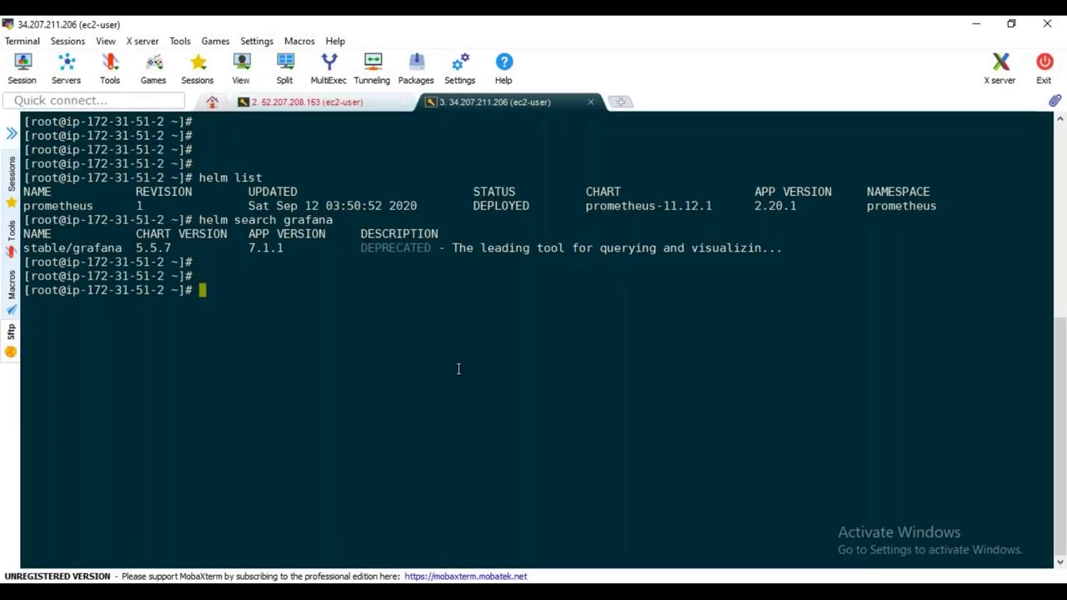
pyautogui.write('helm insepct')
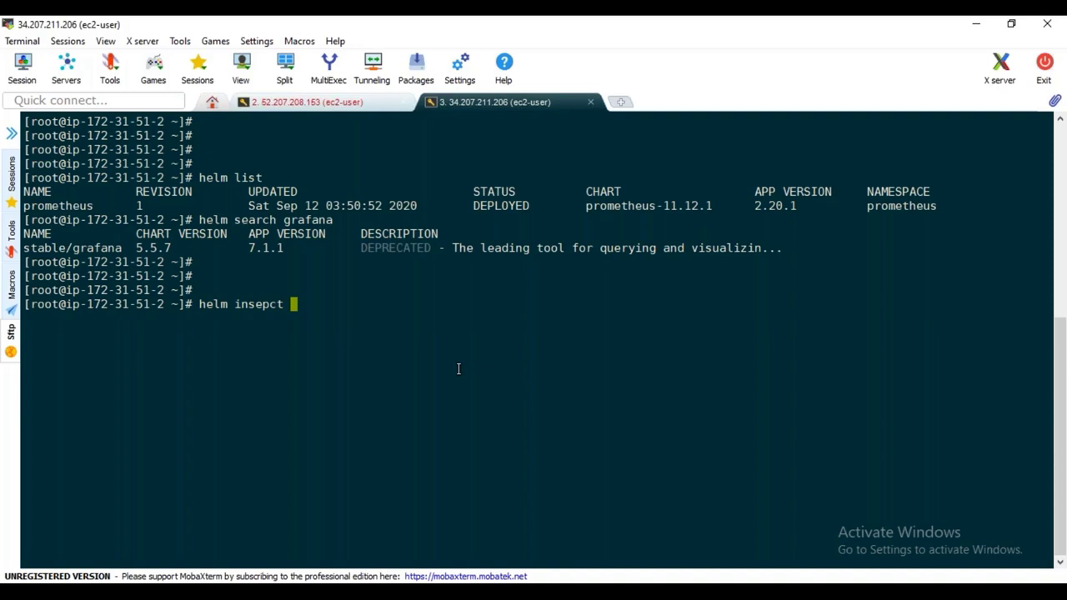
pyautogui.click(11, 275)
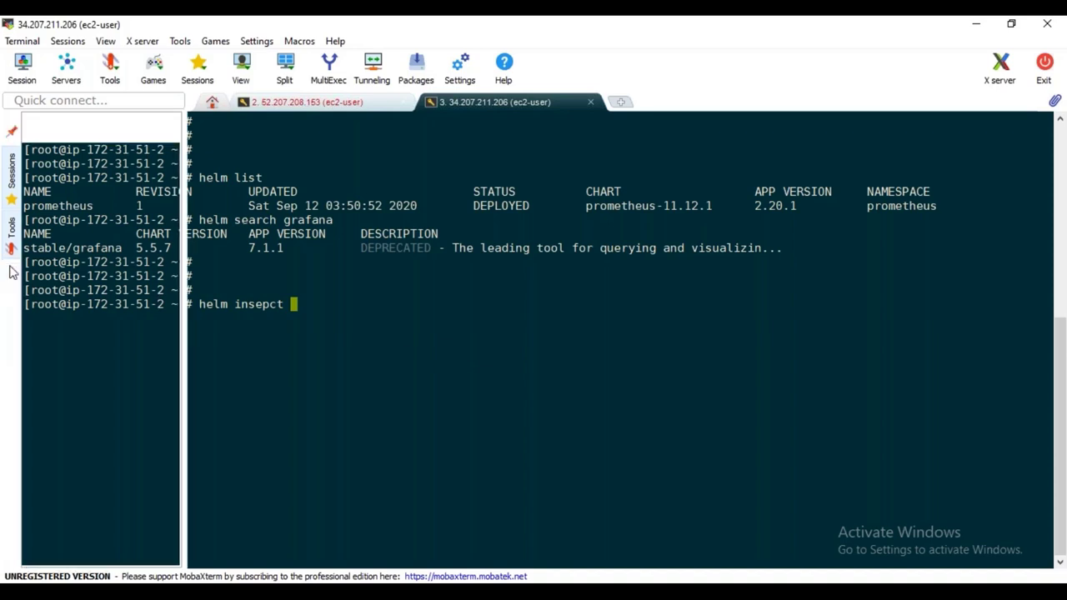
pyautogui.press('BackSpace')
pyautogui.press('BackSpace')
pyautogui.press('BackSpace')
pyautogui.press('BackSpace')
pyautogui.press('BackSpace')
pyautogui.press('BackSpace')
pyautogui.write('specgt')
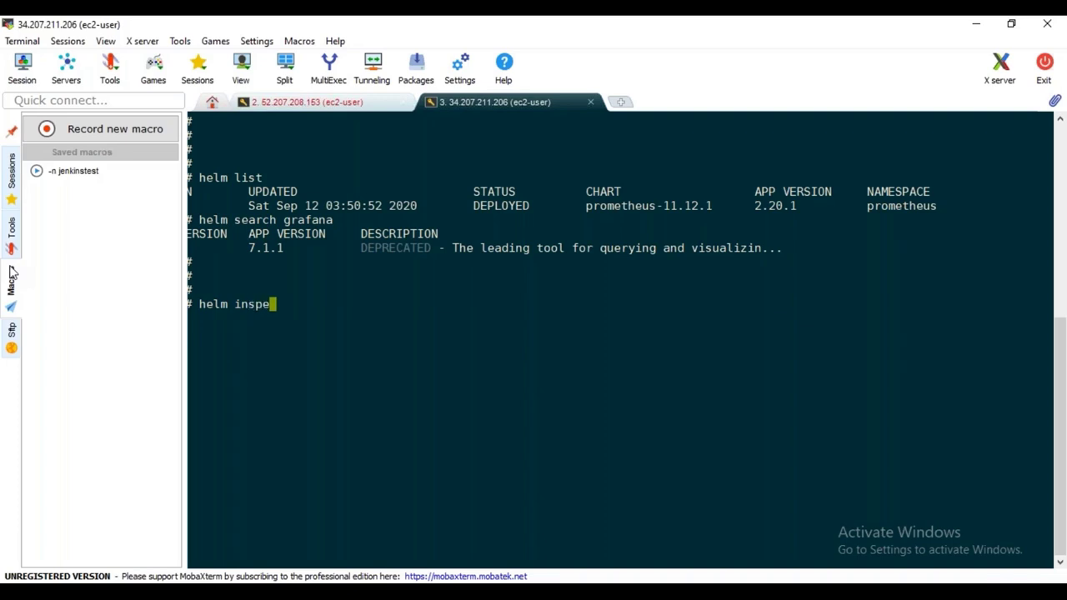
pyautogui.click(10, 247)
pyautogui.press('BackSpace')
pyautogui.press('BackSpace')
pyautogui.press('BackSpace')
pyautogui.press('BackSpace')
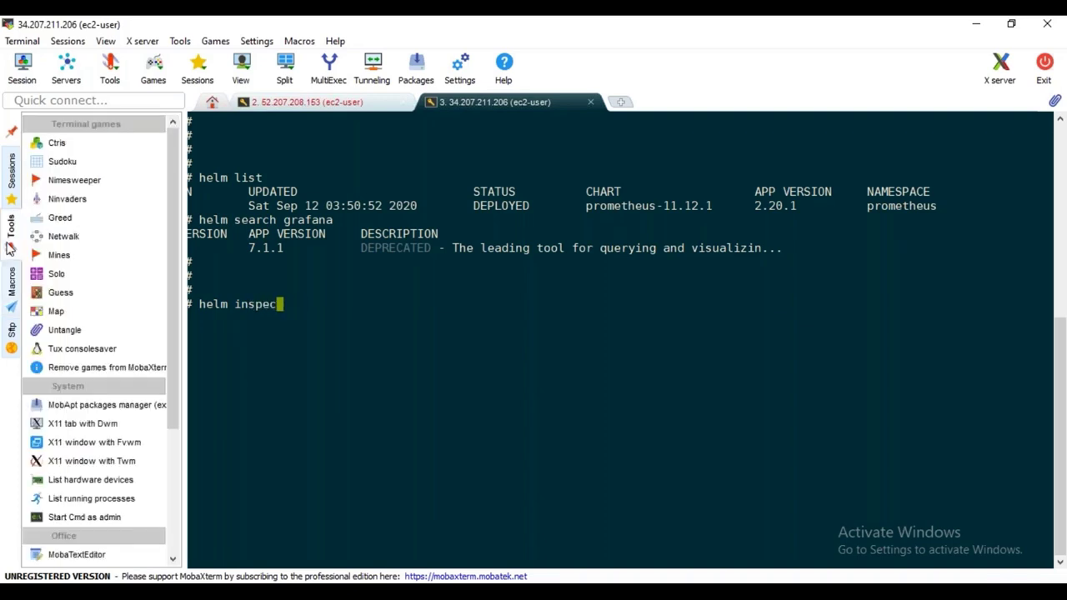
pyautogui.write('ct')
pyautogui.click(11, 132)
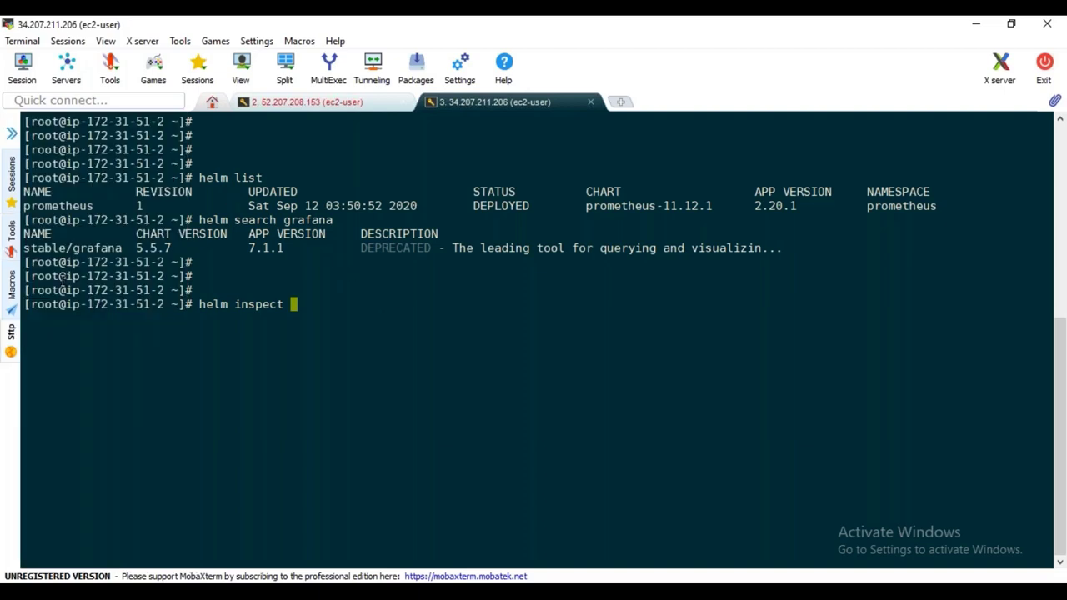
# Drop the partial helm inspect command and type history | grep -i inspect instead
pyautogui.doubleClick(60, 247)
pyautogui.rightClick(337, 298)
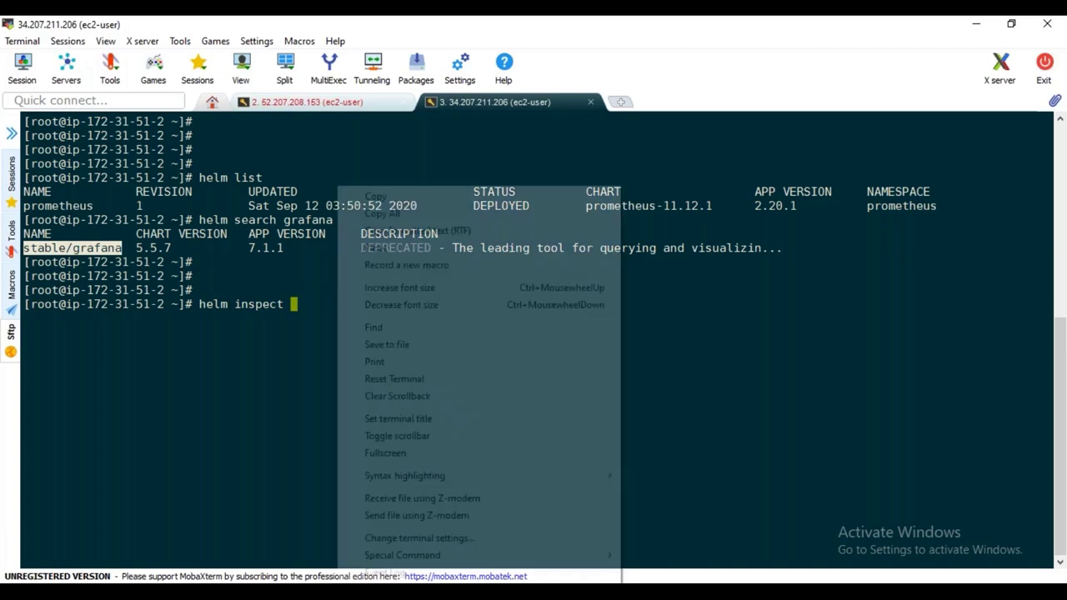
pyautogui.click(743, 448)
pyautogui.write('values')
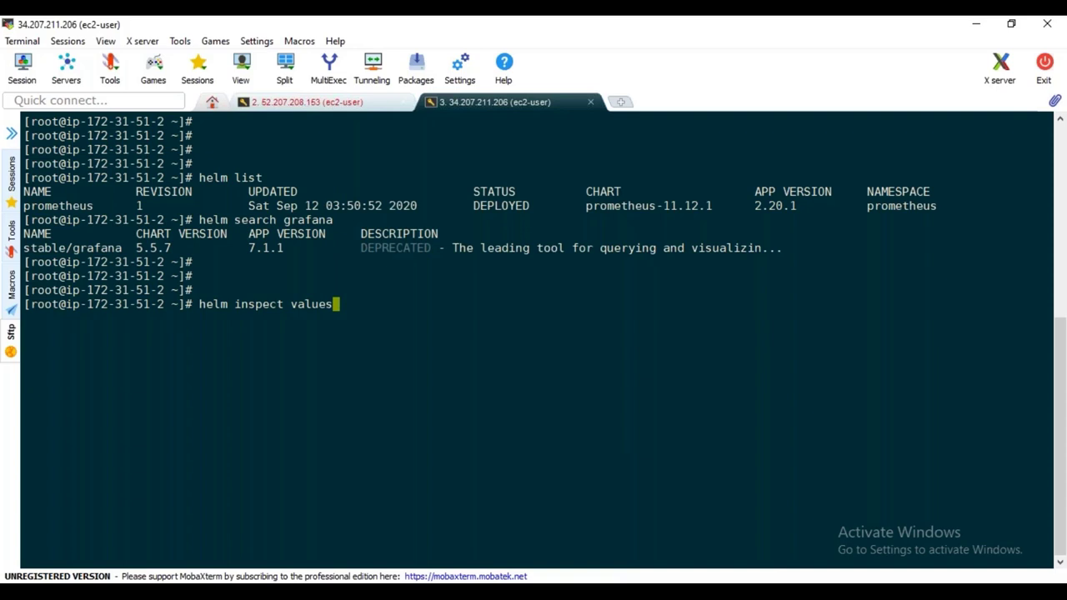
pyautogui.press('BackSpace')
pyautogui.press('BackSpace')
pyautogui.press('BackSpace')
pyautogui.press('BackSpace')
pyautogui.press('BackSpace')
pyautogui.press('BackSpace')
pyautogui.press('BackSpace')
pyautogui.press('BackSpace')
pyautogui.press('BackSpace')
pyautogui.press('BackSpace')
pyautogui.press('BackSpace')
pyautogui.press('BackSpace')
pyautogui.press('BackSpace')
pyautogui.press('BackSpace')
pyautogui.press('BackSpace')
pyautogui.press('BackSpace')
pyautogui.press('BackSpace')
pyautogui.press('BackSpace')
pyautogui.press('BackSpace')
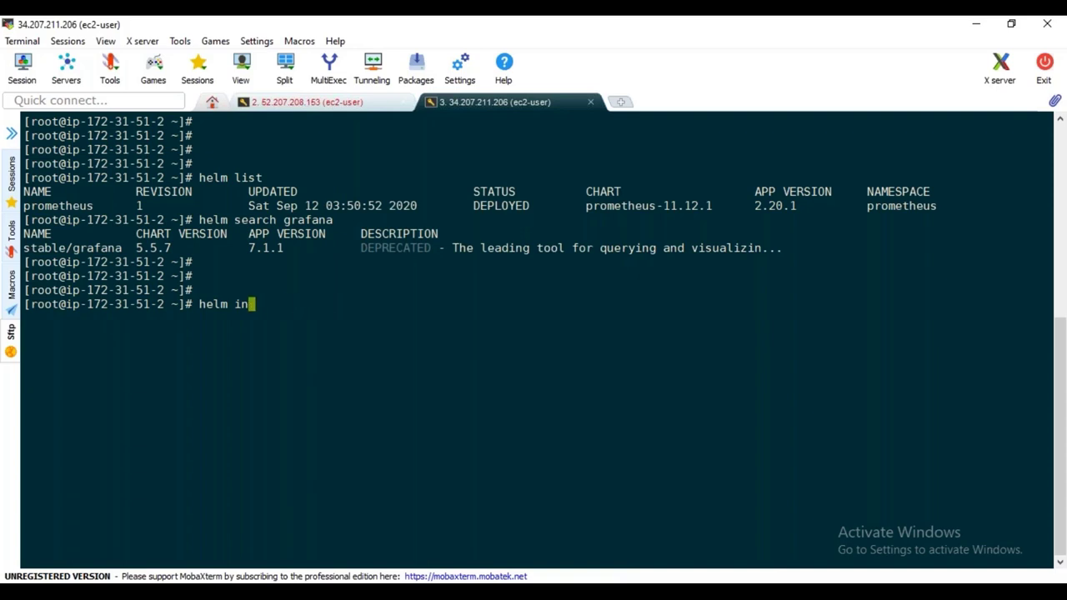
pyautogui.write('history | grep -i inspect')
# Run the history search, then dump stable/grafana values to /tmp/grafana.values with helm inspect values
pyautogui.press('Return')
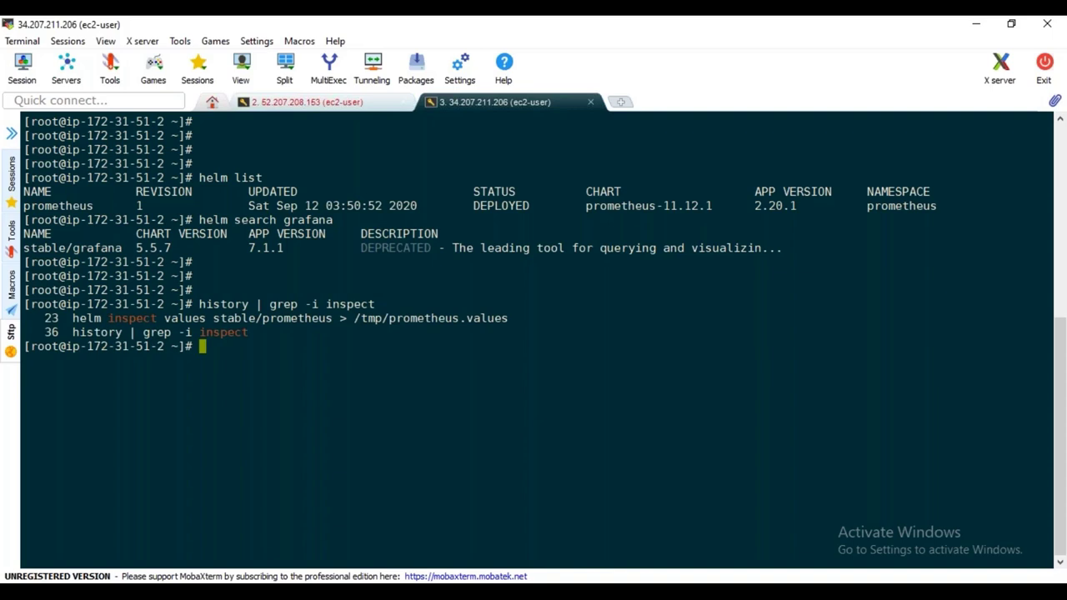
pyautogui.write('helm inspec')
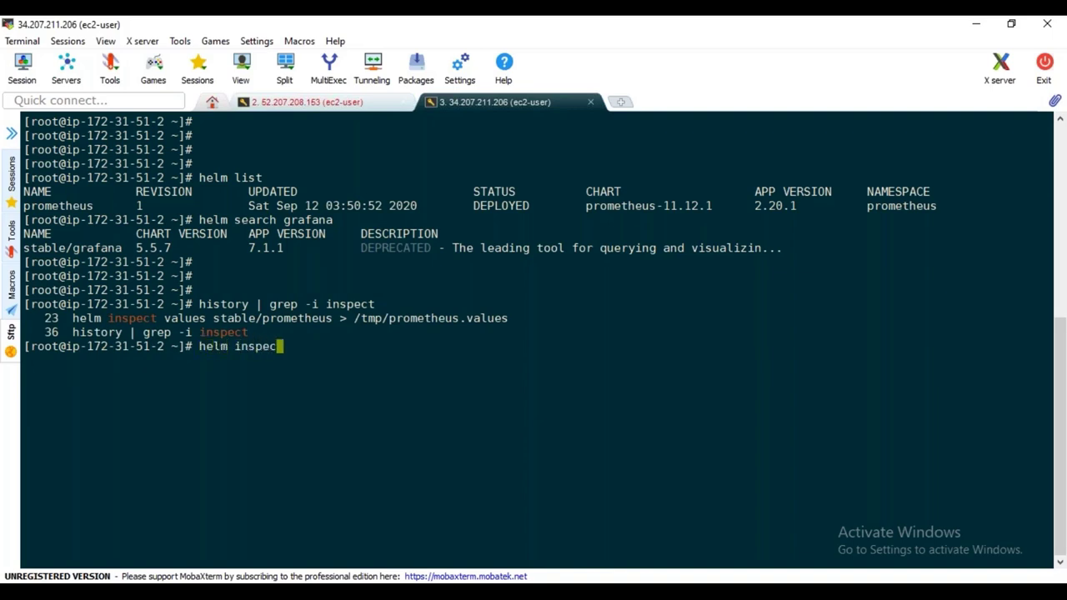
pyautogui.write('t al')
pyautogui.press('BackSpace')
pyautogui.press('BackSpace')
pyautogui.press('BackSpace')
pyautogui.write('values')
pyautogui.doubleClick(77, 249)
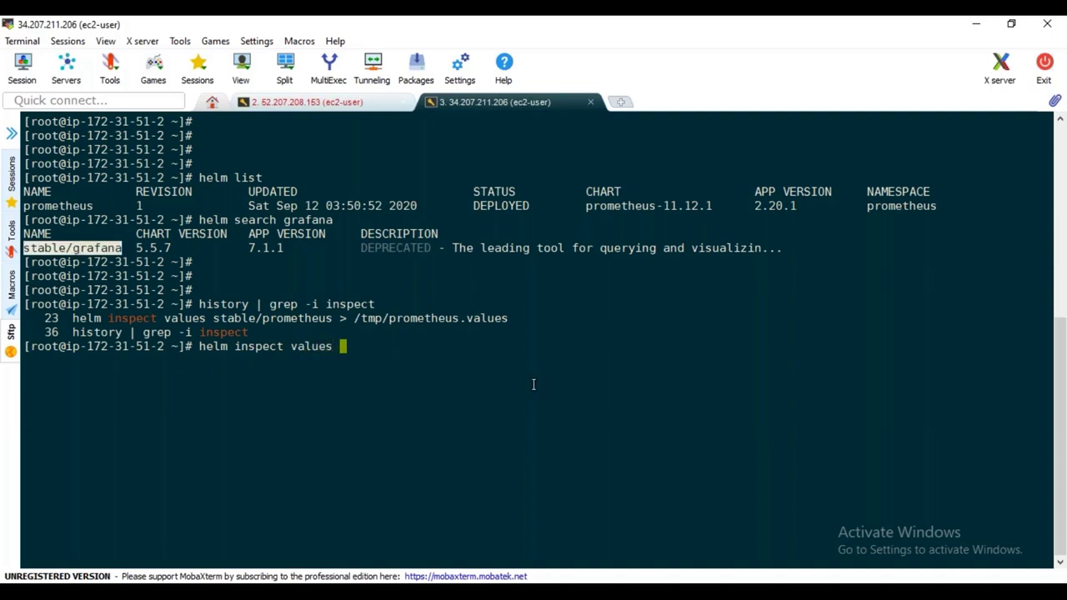
pyautogui.rightClick(533, 383)
pyautogui.click(610, 247)
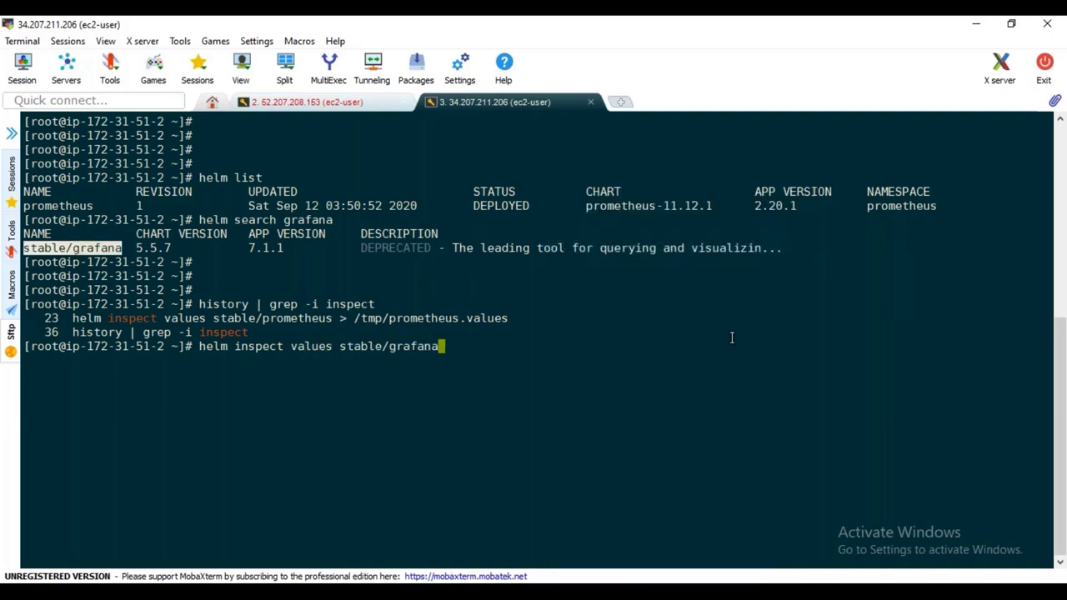
pyautogui.write('> /tmp/grana')
pyautogui.press('BackSpace')
pyautogui.press('BackSpace')
pyautogui.write('ana')
pyautogui.press('BackSpace')
pyautogui.press('BackSpace')
pyautogui.press('BackSpace')
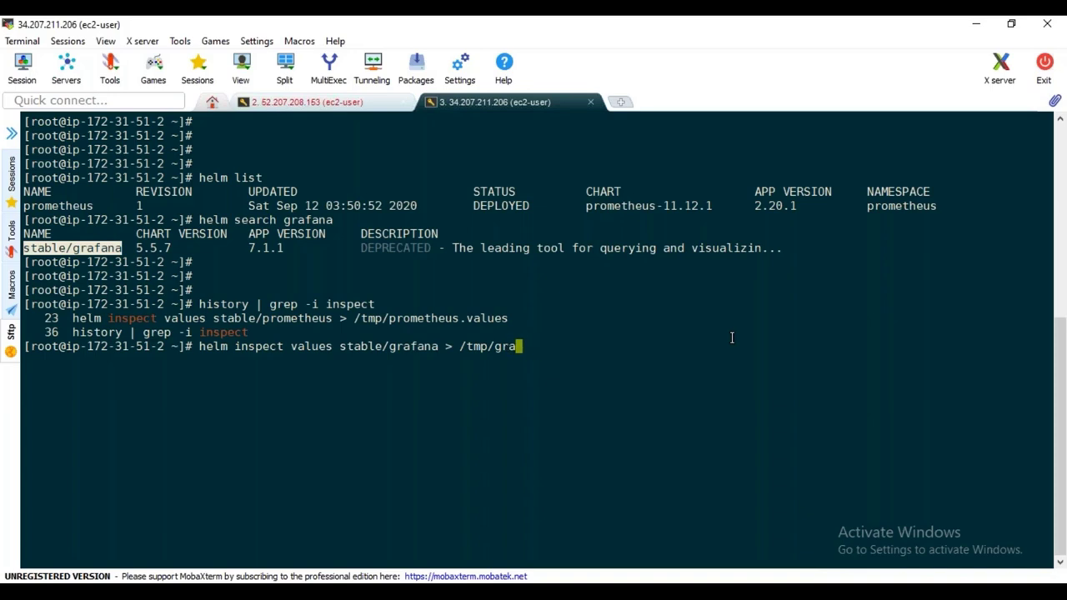
pyautogui.write('fana.values')
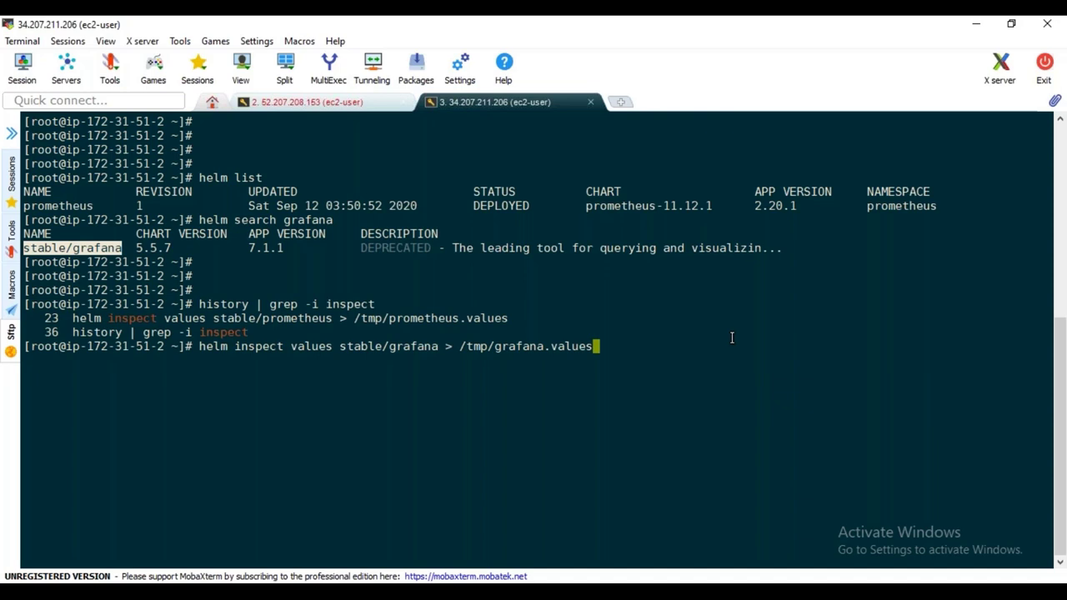
pyautogui.press('Return')
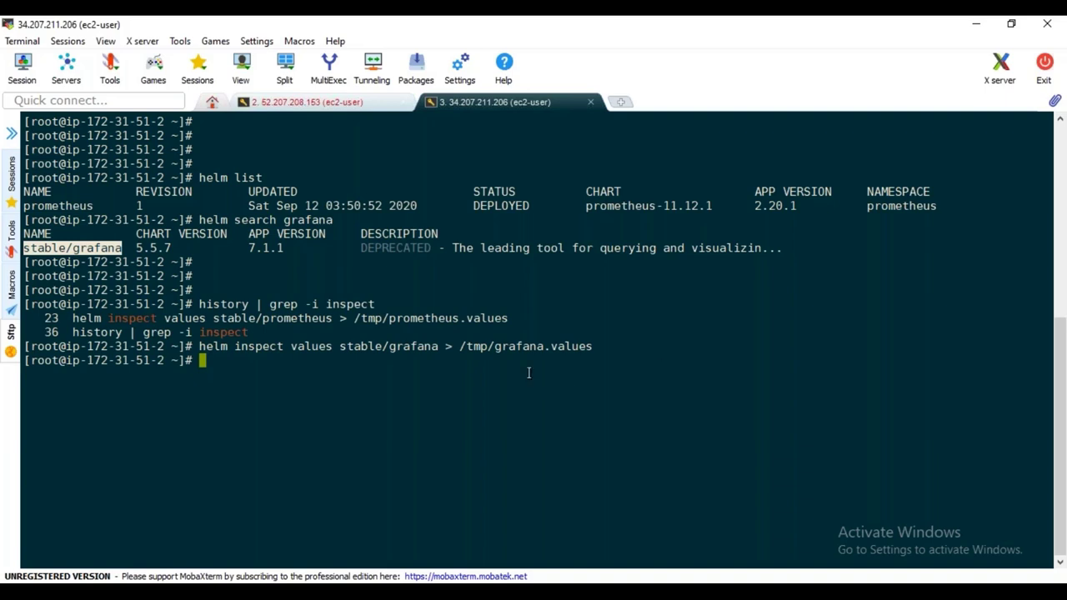
# Select the /tmp/grafana.values path in the output and start typing vi
pyautogui.doubleClick(498, 346)
pyautogui.moveTo(556, 351); pyautogui.dragTo(600, 347)
pyautogui.click(600, 349)
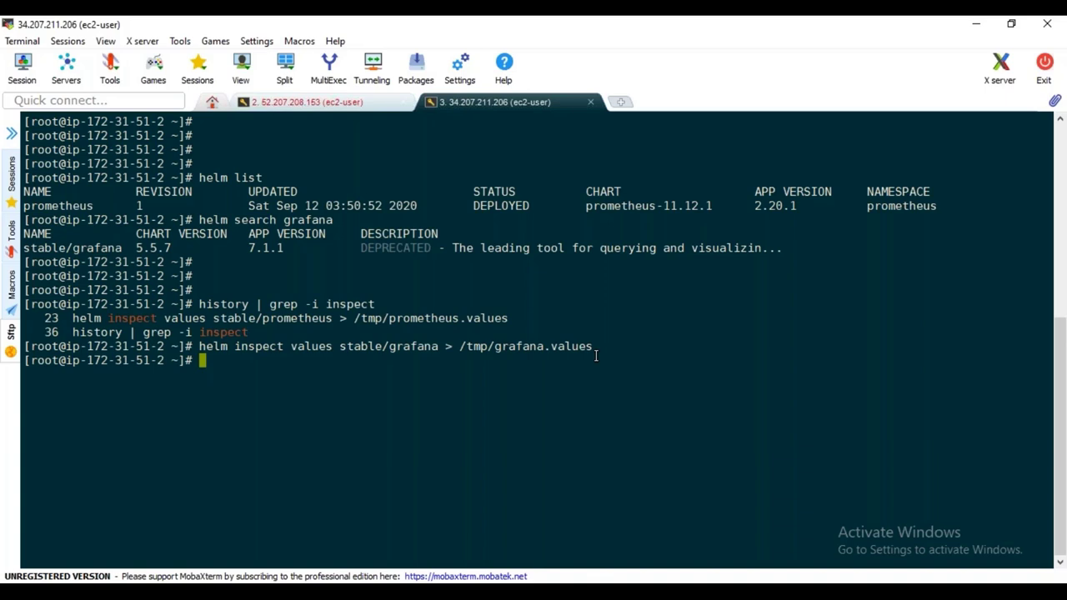
pyautogui.write('vi')
# Open /tmp/grafana.values in vi by pasting the copied path after 'vi '
pyautogui.doubleClick(540, 344)
pyautogui.rightClick(614, 326)
pyautogui.click(658, 248)
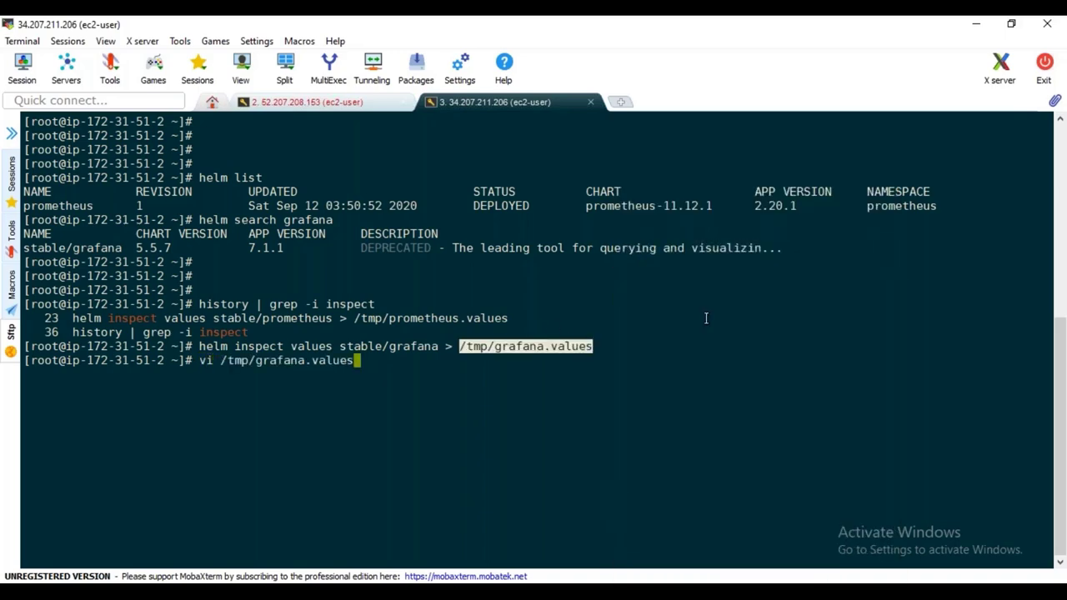
pyautogui.press('Return')
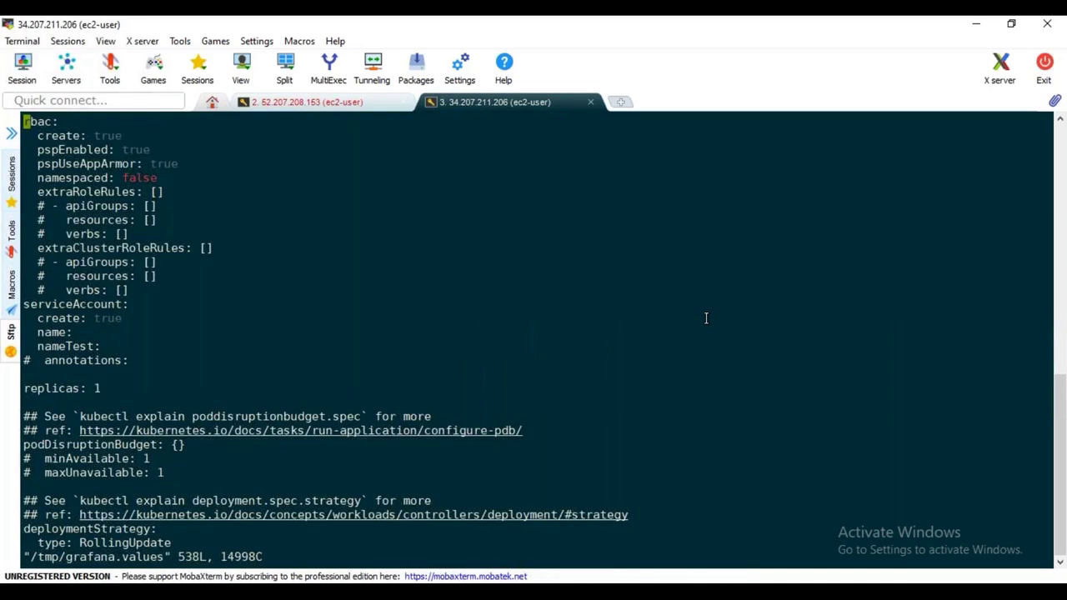
# Find the Grafana service's 'type: ClusterIP' line and delete the ClusterIP value
pyautogui.write('/type')
pyautogui.press('Return')
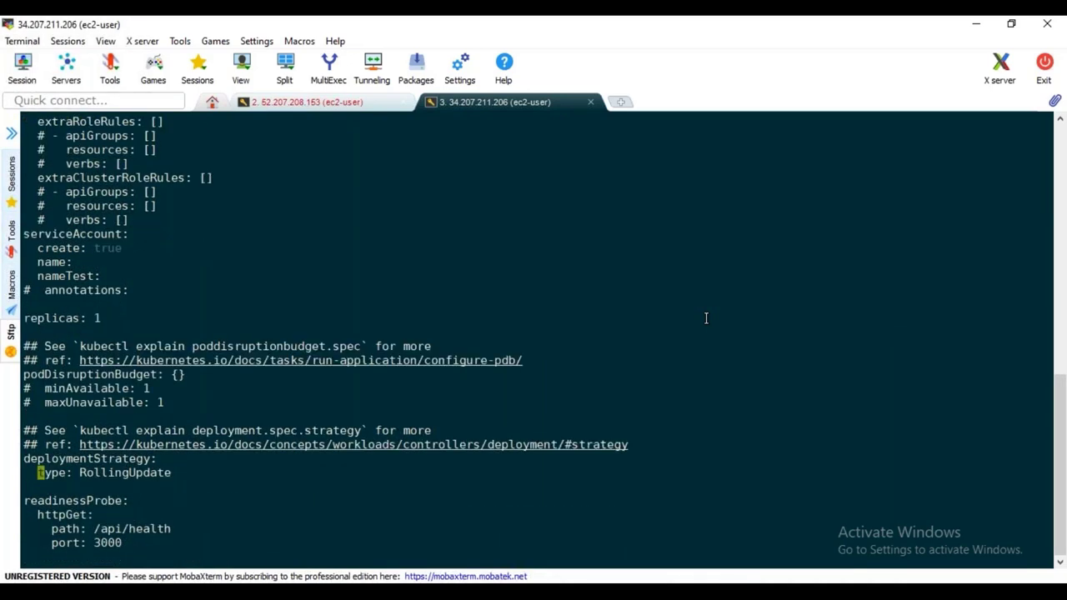
pyautogui.press('n')
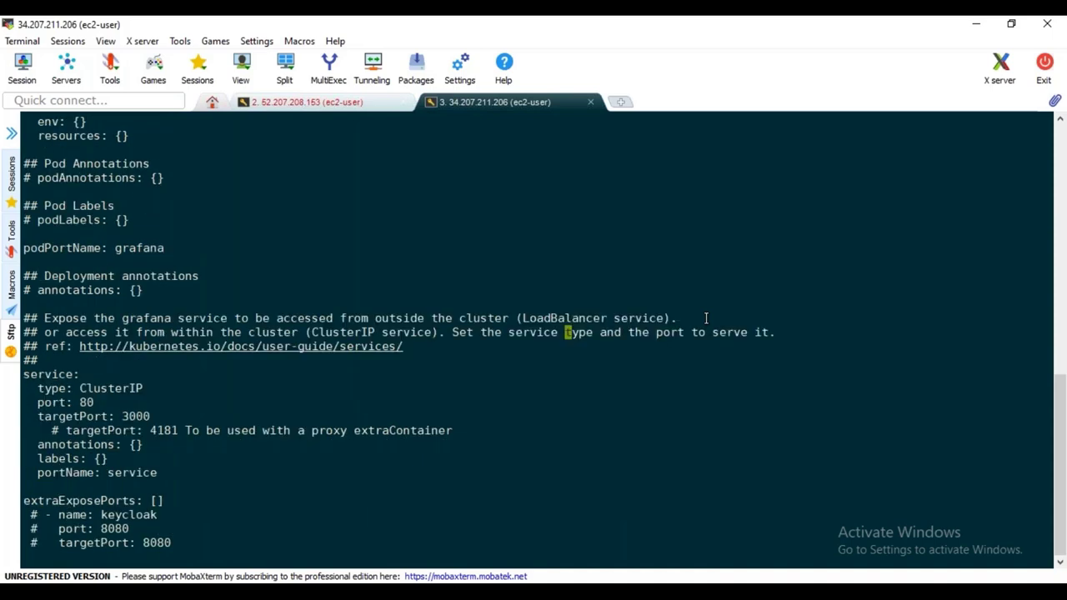
pyautogui.press('n')
pyautogui.press('Right')
pyautogui.press('Right')
pyautogui.press('Right')
pyautogui.press('Right')
pyautogui.press('Right')
pyautogui.press('Right')
pyautogui.press('Right')
pyautogui.press('Right')
pyautogui.press('Right')
pyautogui.press('Right')
pyautogui.press('Right')
pyautogui.press('Right')
pyautogui.press('Right')
pyautogui.press('Right')
pyautogui.press('x')
pyautogui.press('x')
pyautogui.press('x')
pyautogui.press('x')
pyautogui.press('x')
pyautogui.press('x')
pyautogui.press('x')
pyautogui.press('x')
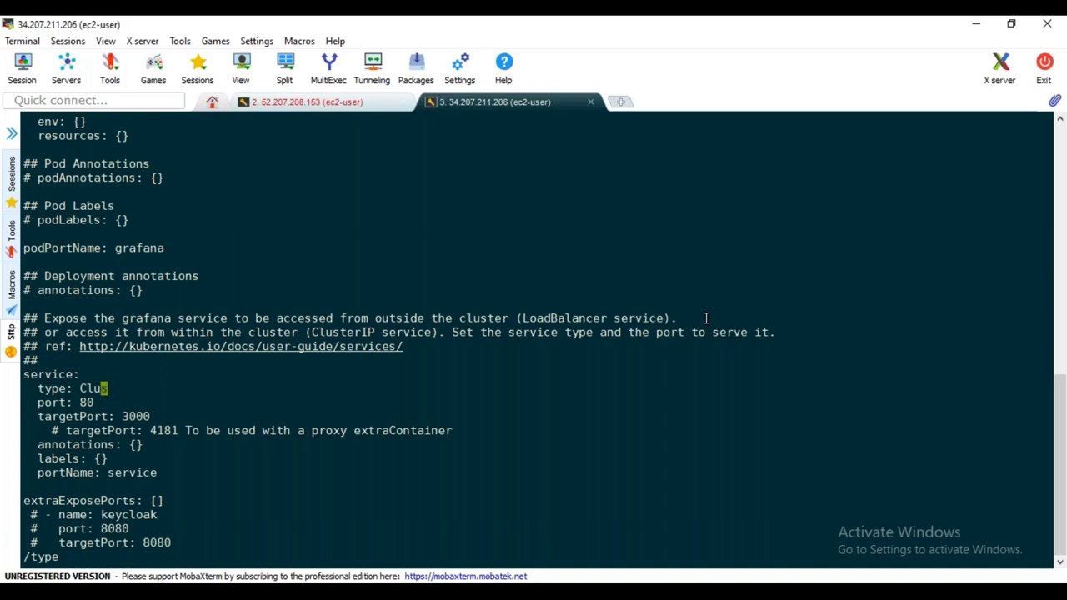
pyautogui.press('x')
# Set the service type to NodePort and add 'nodePort: 32325' on the line below
pyautogui.press('space')
pyautogui.press('i')
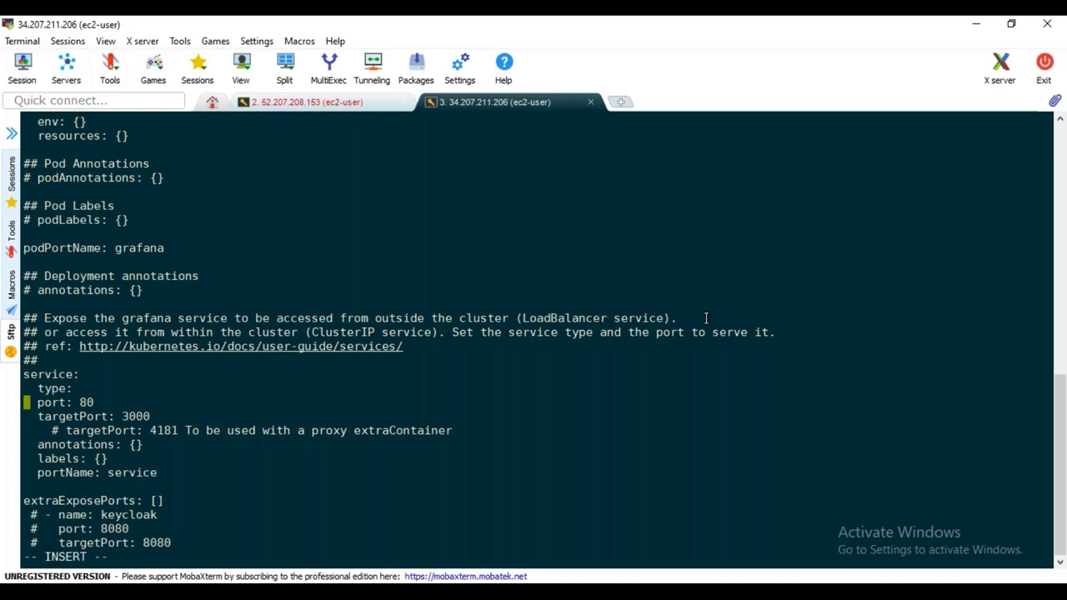
pyautogui.press('Up')
pyautogui.press('Right')
pyautogui.press('Right')
pyautogui.press('Right')
pyautogui.press('Right')
pyautogui.press('Right')
pyautogui.press('Right')
pyautogui.press('Right')
pyautogui.press('Right')
pyautogui.write('NopdePort')
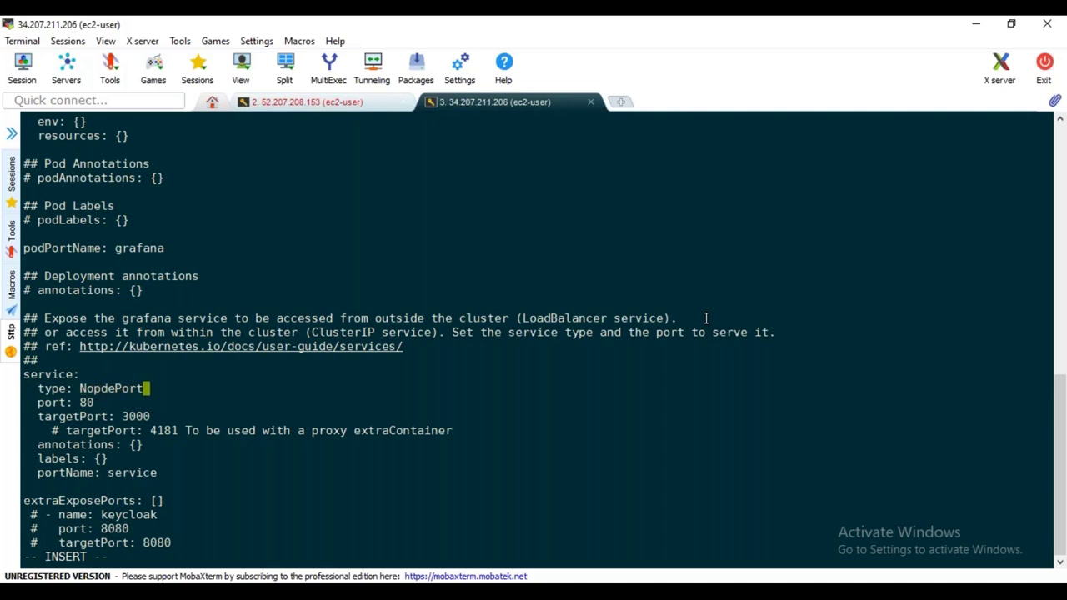
pyautogui.press('Left')
pyautogui.press('Left')
pyautogui.press('Left')
pyautogui.press('Left')
pyautogui.press('Left')
pyautogui.press('Left')
pyautogui.press('BackSpace')
pyautogui.press('Right')
pyautogui.press('Right')
pyautogui.press('Right')
pyautogui.press('Right')
pyautogui.press('Right')
pyautogui.press('Right')
pyautogui.press('Return')
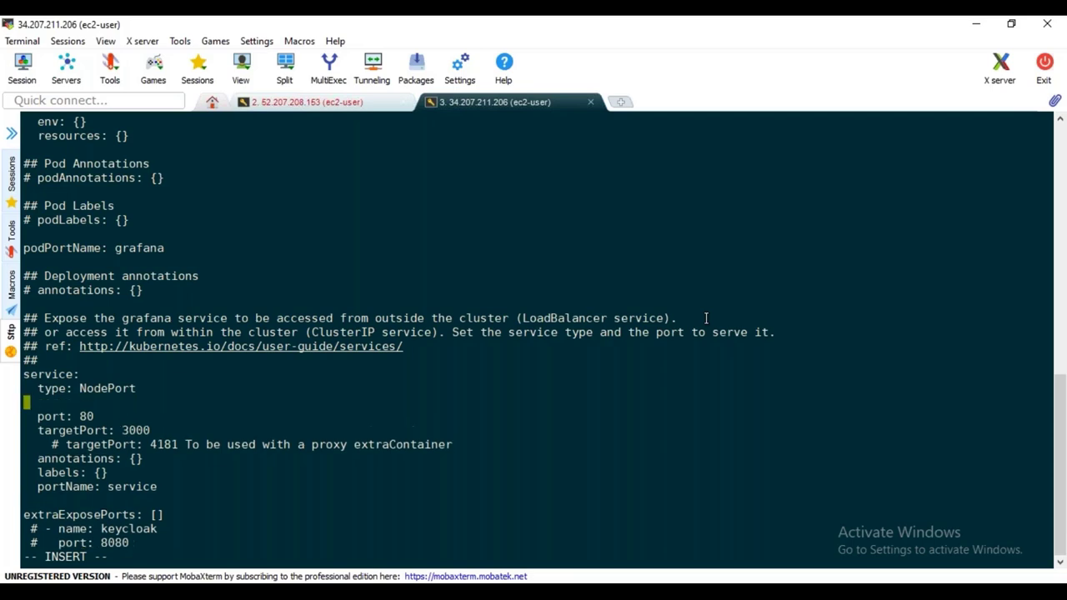
pyautogui.write('nodePort: 32325')
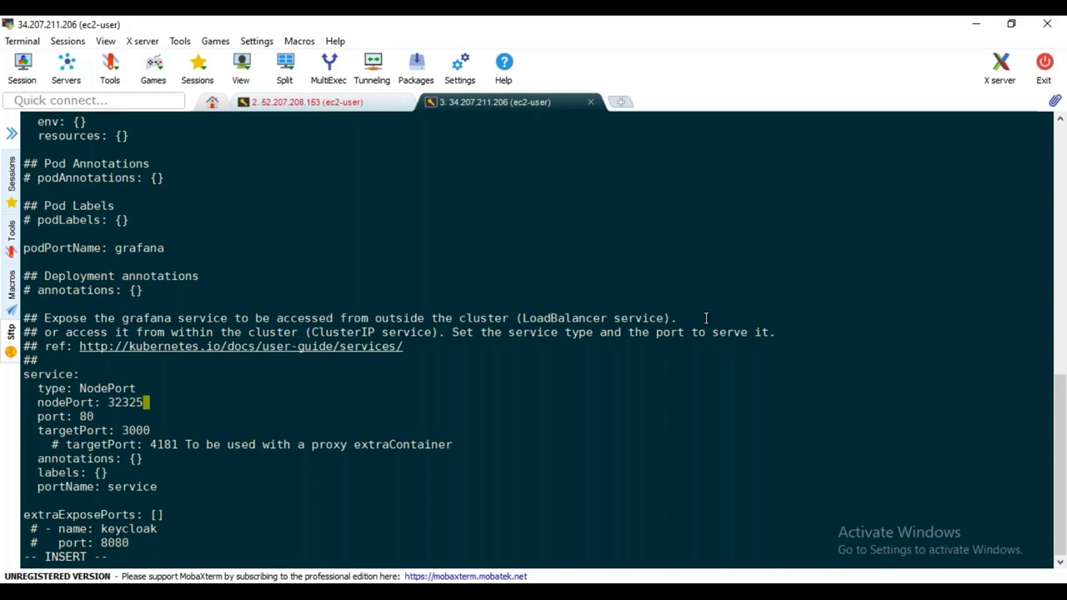
pyautogui.press('Down')
pyautogui.press('Down')
pyautogui.press('Down')
pyautogui.press('Down')
pyautogui.press('Down')
pyautogui.press('Down')
pyautogui.press('Down')
pyautogui.press('Down')
pyautogui.press('Down')
pyautogui.press('Down')
pyautogui.press('Down')
pyautogui.press('Down')
pyautogui.press('Down')
pyautogui.press('Down')
pyautogui.press('Down')
pyautogui.press('Down')
pyautogui.press('Down')
pyautogui.press('Down')
pyautogui.press('Down')
pyautogui.press('Down')
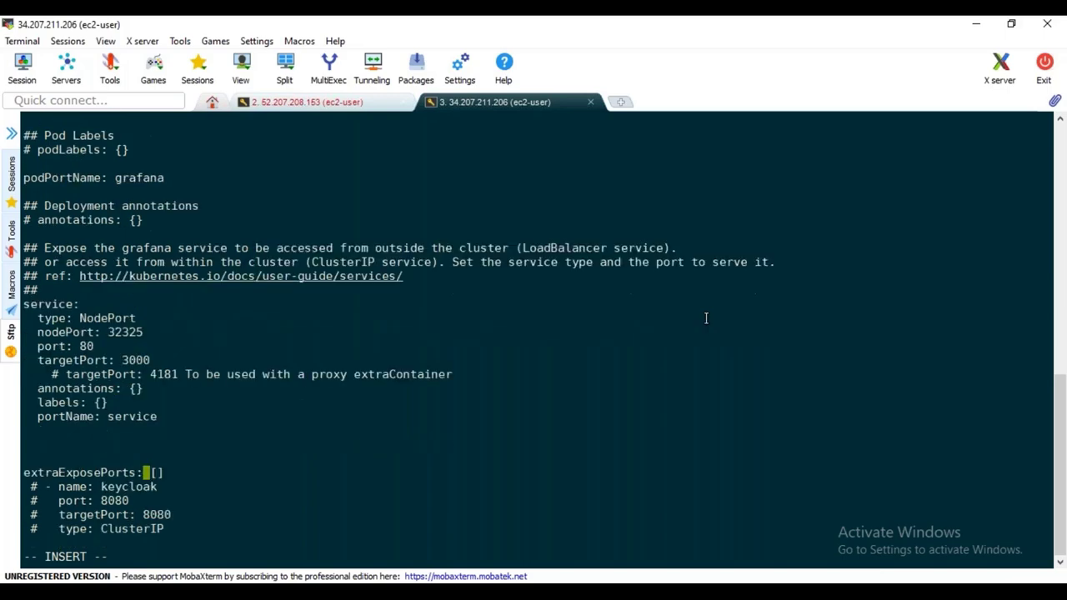
# Find the adminUser entry and uncomment the adminPassword line beneath it
pyautogui.press('Down')
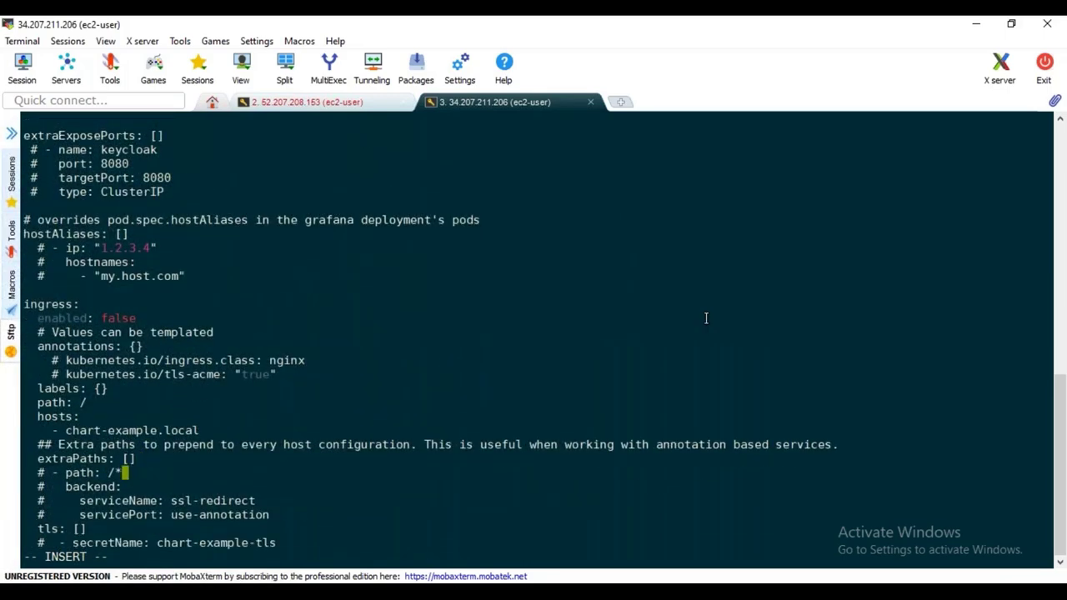
pyautogui.press('Down')
pyautogui.press('Down')
pyautogui.press('Down')
pyautogui.press('Down')
pyautogui.press('Down')
pyautogui.press('Down')
pyautogui.press('Down')
pyautogui.press('Down')
pyautogui.press('Down')
pyautogui.press('Down')
pyautogui.press('Down')
pyautogui.press('Down')
pyautogui.press('Down')
pyautogui.press('Down')
pyautogui.press('Down')
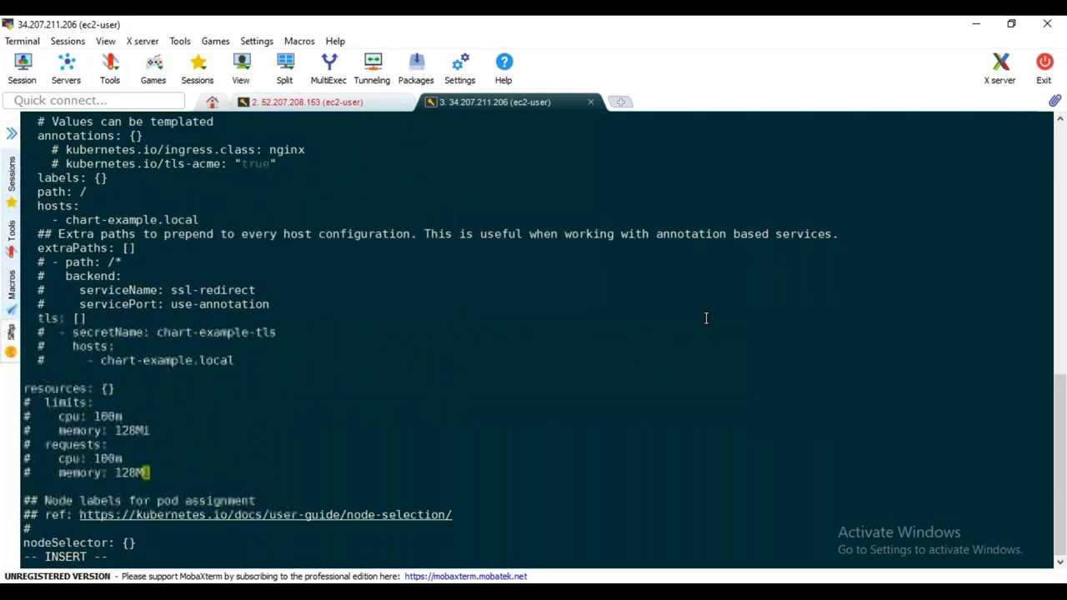
pyautogui.press('Down')
pyautogui.press('Down')
pyautogui.press('Down')
pyautogui.press('Down')
pyautogui.press('Down')
pyautogui.press('Down')
pyautogui.press('Down')
pyautogui.press('Down')
pyautogui.press('Down')
pyautogui.press('Down')
pyautogui.press('Down')
pyautogui.press('Down')
pyautogui.press('Down')
pyautogui.press('Down')
pyautogui.press('Down')
pyautogui.press('Down')
pyautogui.press('Down')
pyautogui.press('Down')
pyautogui.press('Down')
pyautogui.press('Down')
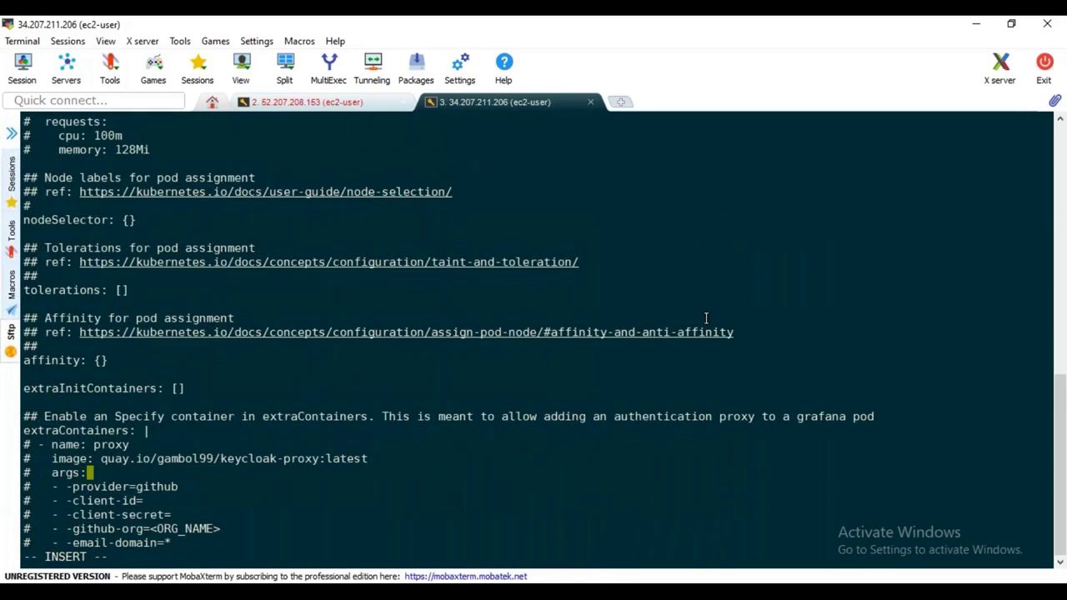
pyautogui.press('Down')
pyautogui.press('Down')
pyautogui.press('Down')
pyautogui.press('Down')
pyautogui.press('Down')
pyautogui.press('Down')
pyautogui.press('Down')
pyautogui.press('Down')
pyautogui.press('Down')
pyautogui.press('Down')
pyautogui.press('Down')
pyautogui.press('Down')
pyautogui.press('Down')
pyautogui.press('Down')
pyautogui.press('Down')
pyautogui.press('Down')
pyautogui.press('Down')
pyautogui.press('Down')
pyautogui.press('Down')
pyautogui.press('Down')
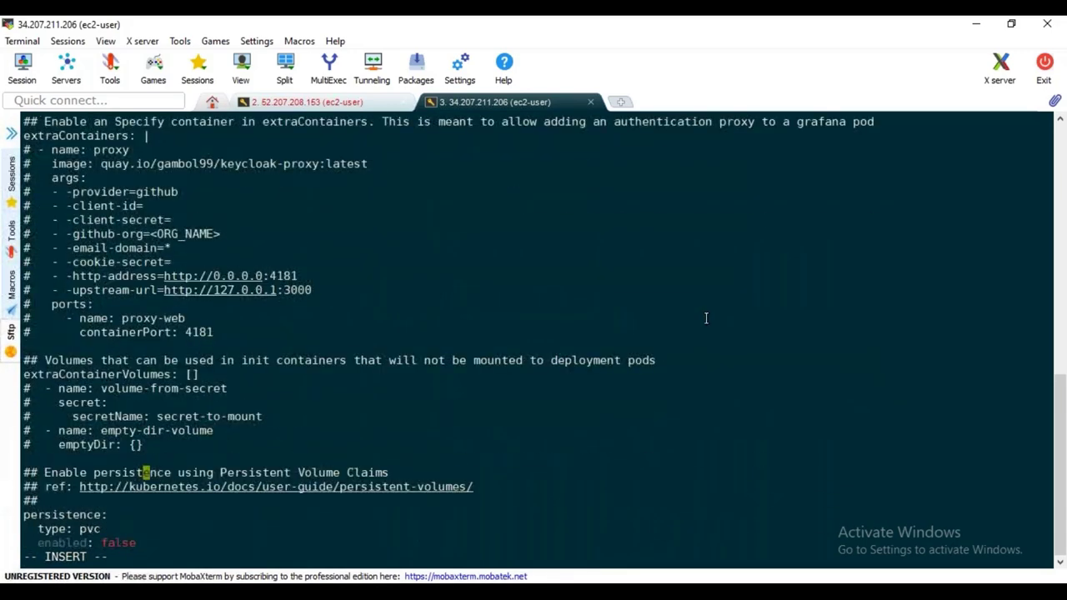
pyautogui.press('Down')
pyautogui.press('Down')
pyautogui.press('Down')
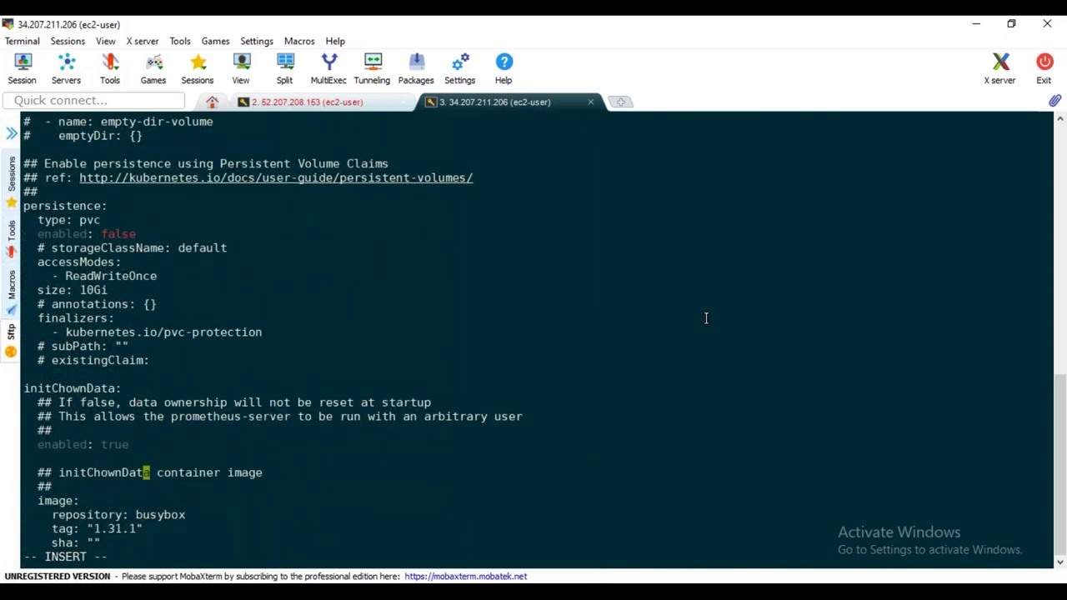
pyautogui.press('Escape')
pyautogui.press('/')
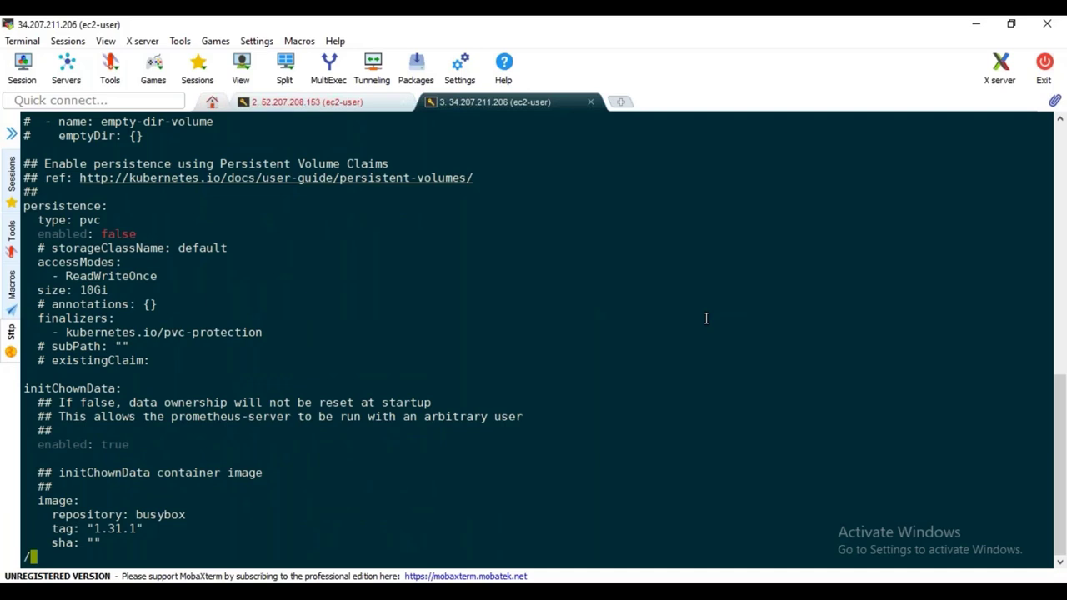
pyautogui.write('admin')
pyautogui.press('Return')
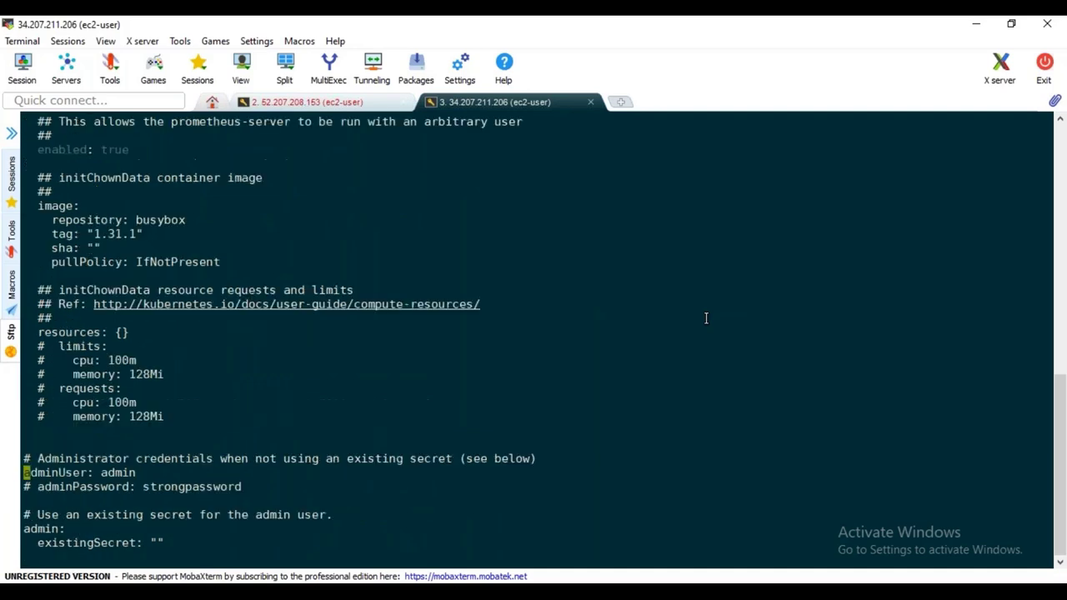
pyautogui.press('Down')
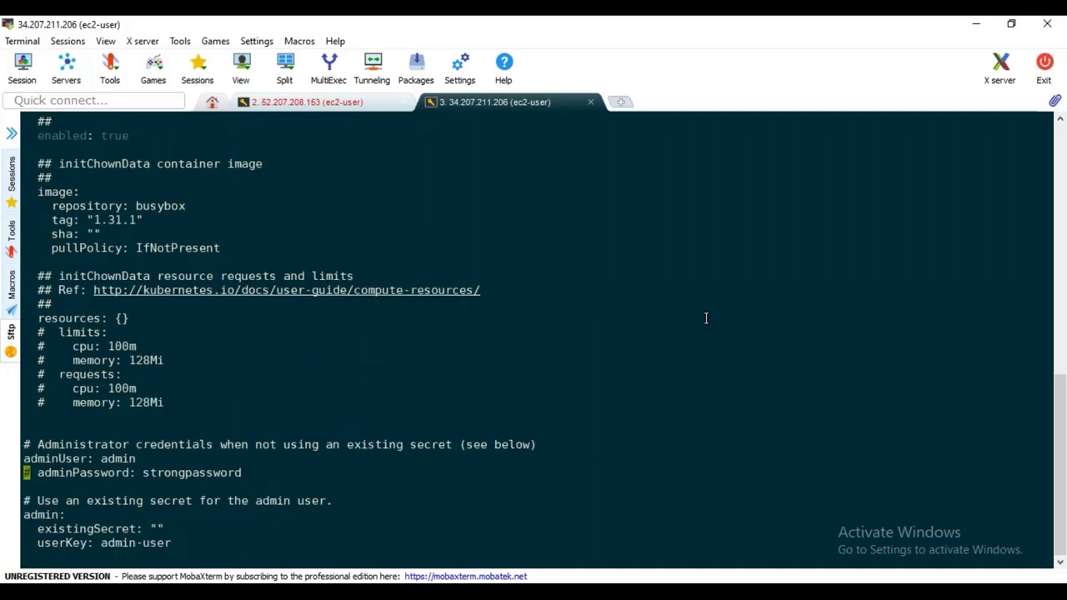
pyautogui.press('x')
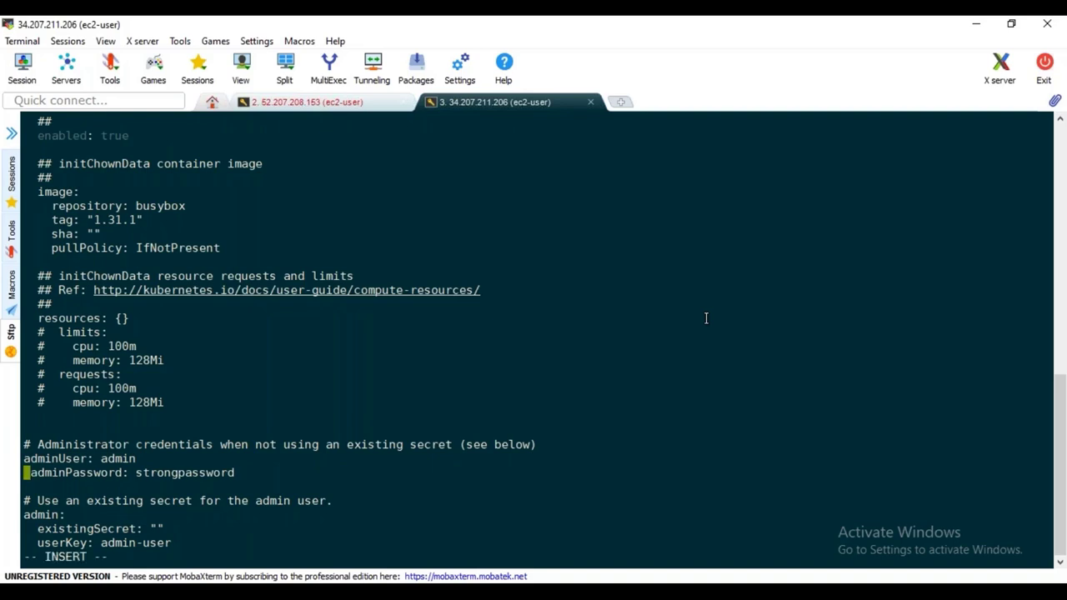
# Replace the adminPassword default value with a custom admin password
pyautogui.press('Delete')
pyautogui.press('Right')
pyautogui.press('Right')
pyautogui.press('Right')
pyautogui.press('Right')
pyautogui.press('Right')
pyautogui.press('Right')
pyautogui.press('Right')
pyautogui.press('Right')
pyautogui.press('Right')
pyautogui.press('Right')
pyautogui.press('Right')
pyautogui.press('Right')
pyautogui.press('Right')
pyautogui.press('Right')
pyautogui.press('Right')
pyautogui.press('Right')
pyautogui.press('Right')
pyautogui.press('Right')
pyautogui.press('Right')
pyautogui.press('Right')
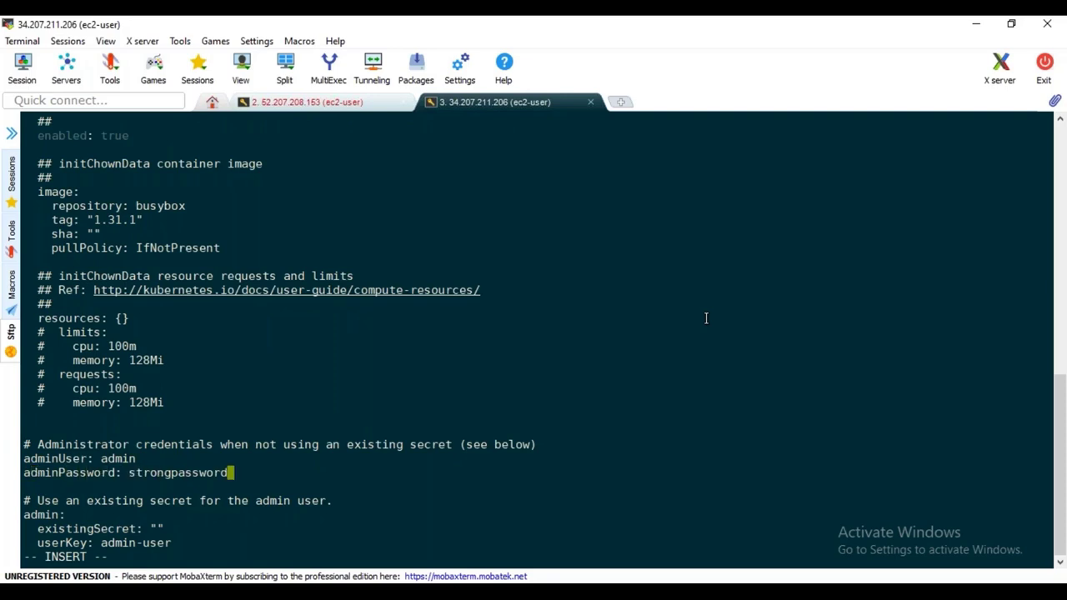
pyautogui.press('BackSpace')
pyautogui.press('BackSpace')
pyautogui.press('BackSpace')
pyautogui.press('BackSpace')
pyautogui.press('BackSpace')
pyautogui.press('BackSpace')
pyautogui.press('BackSpace')
pyautogui.press('BackSpace')
pyautogui.press('BackSpace')
pyautogui.press('BackSpace')
pyautogui.press('BackSpace')
pyautogui.press('BackSpace')
pyautogui.press('BackSpace')
pyautogui.press('BackSpace')
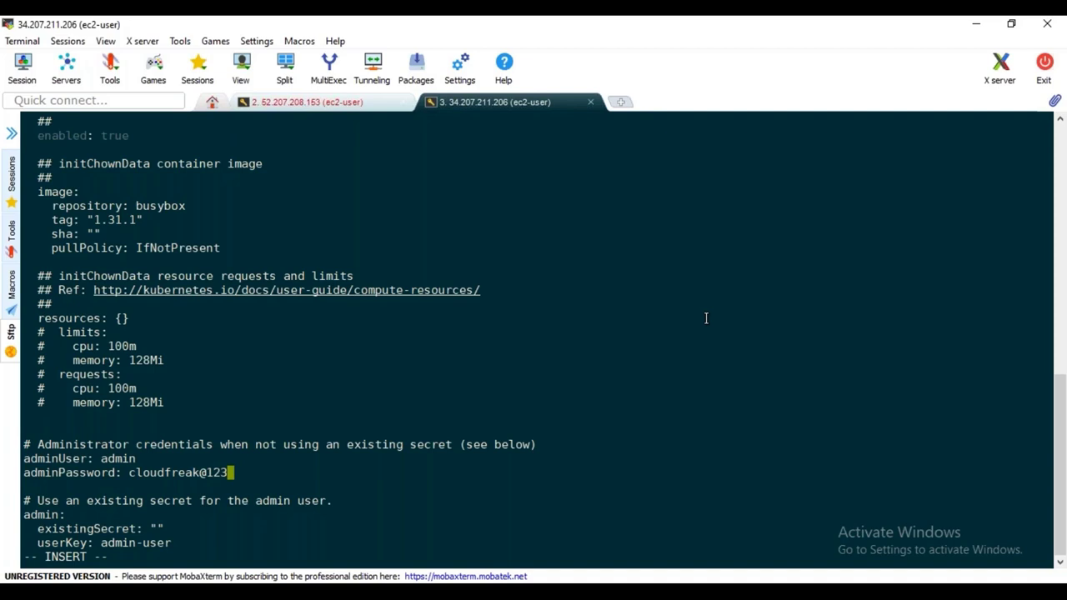
pyautogui.press('Escape')
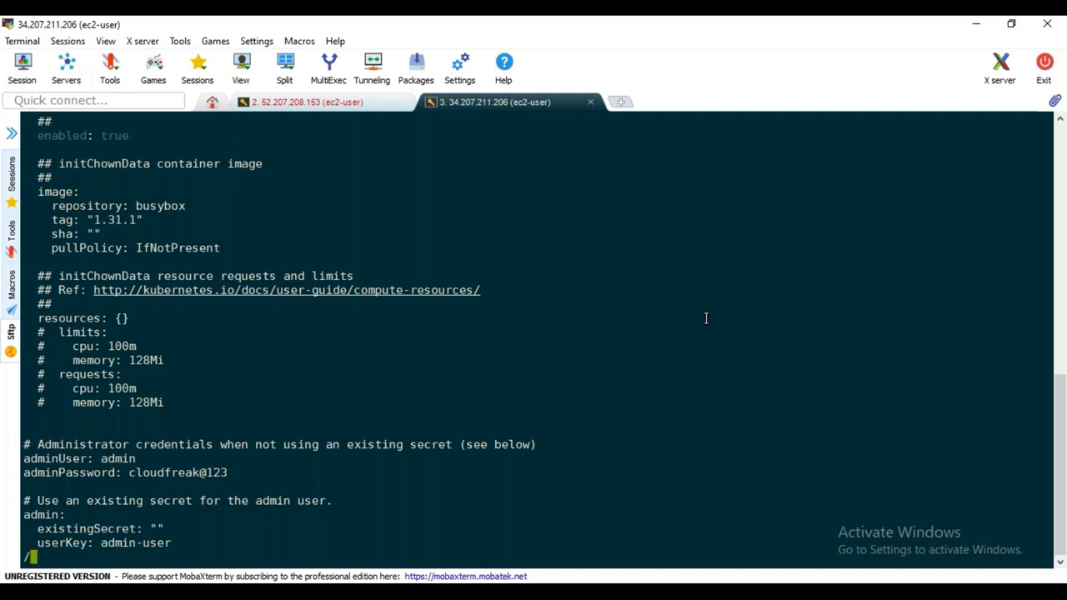
# Search for 'persisten' and land on the persistence: block (enabled: false, size 10Gi)
pyautogui.write('persisten')
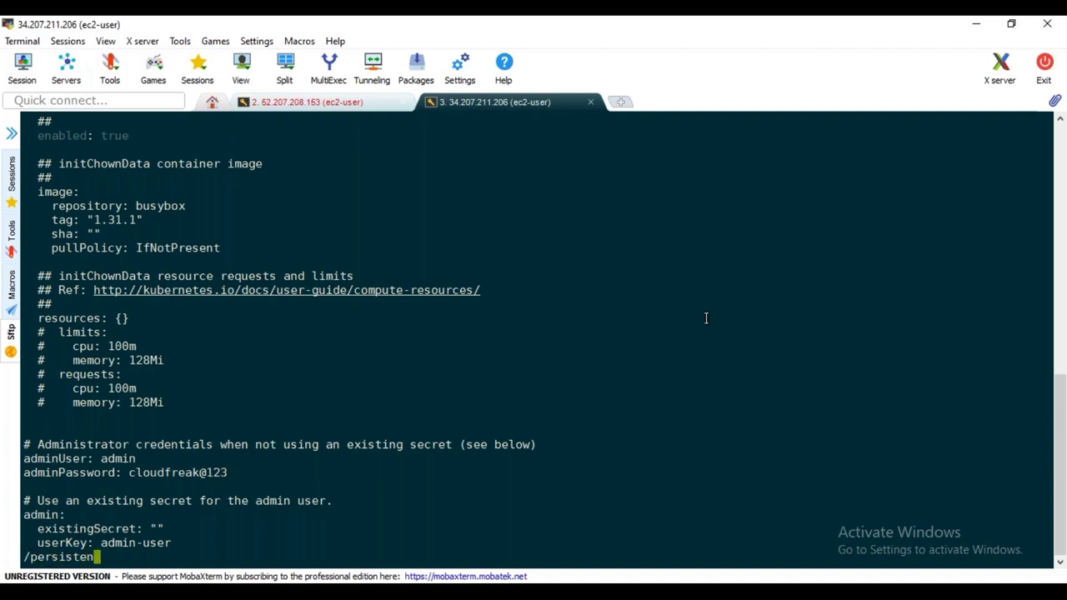
pyautogui.press('Return')
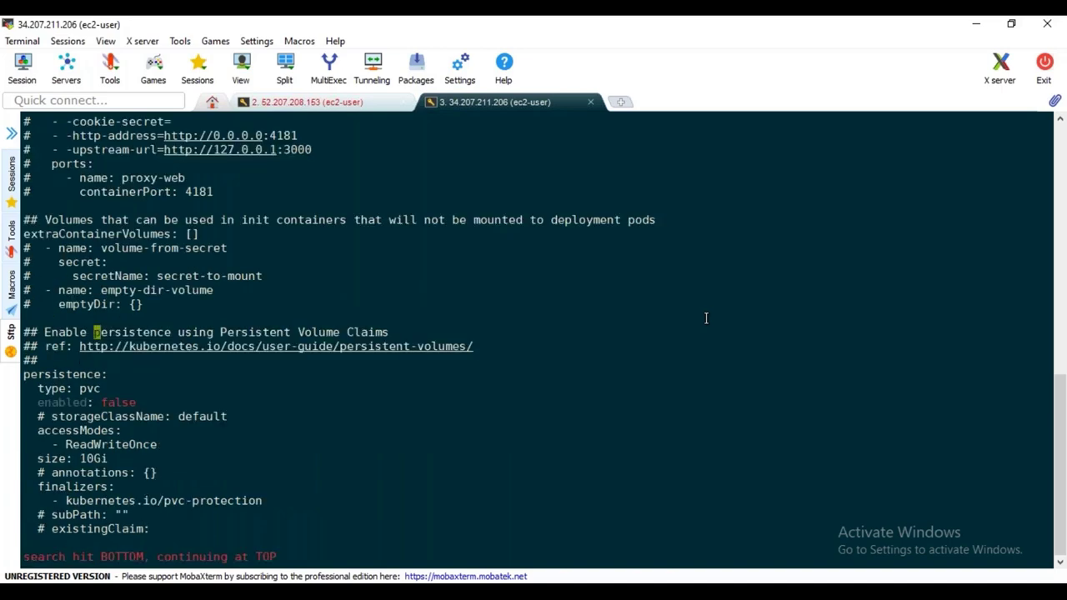
pyautogui.press('Down')
pyautogui.press('Down')
pyautogui.press('Down')
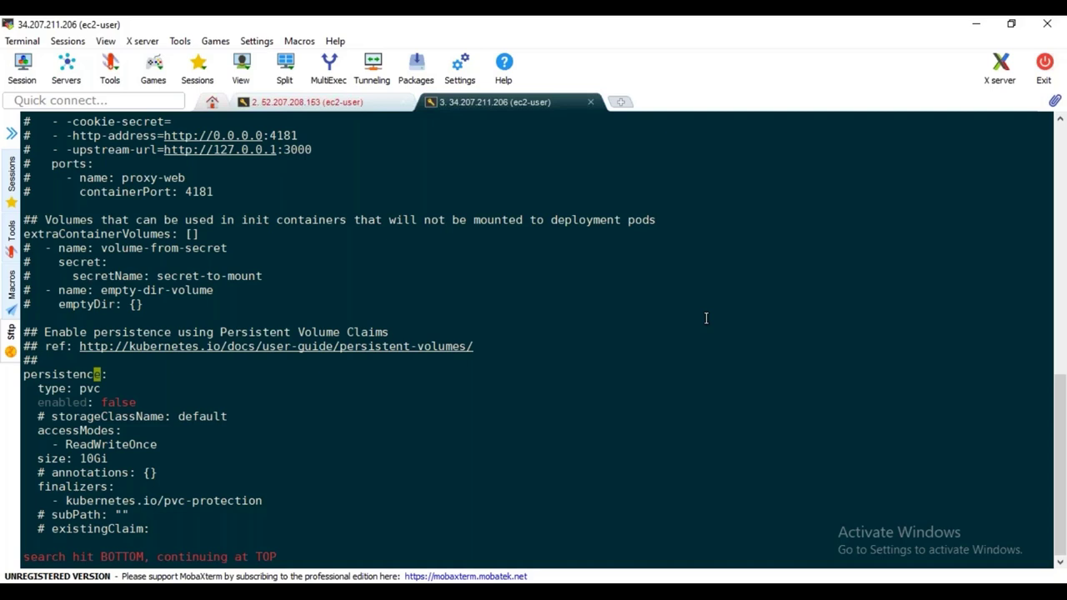
# Save the values file with :wq! and helm install stable/grafana as release grafana in namespace grafana using /tmp/grafana.values
pyautogui.write(':wq!')
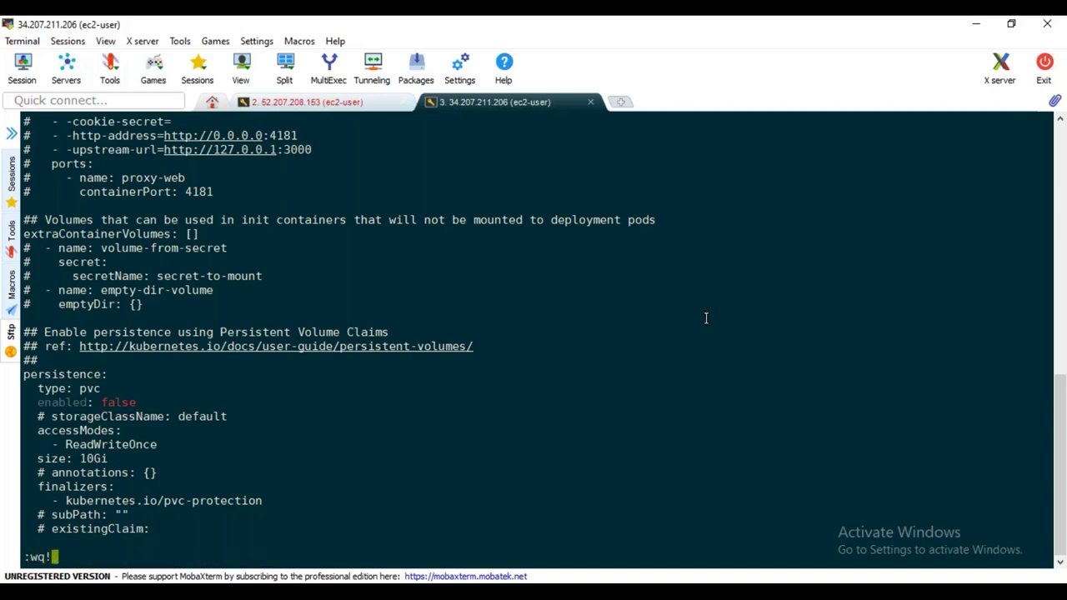
pyautogui.press('Return')
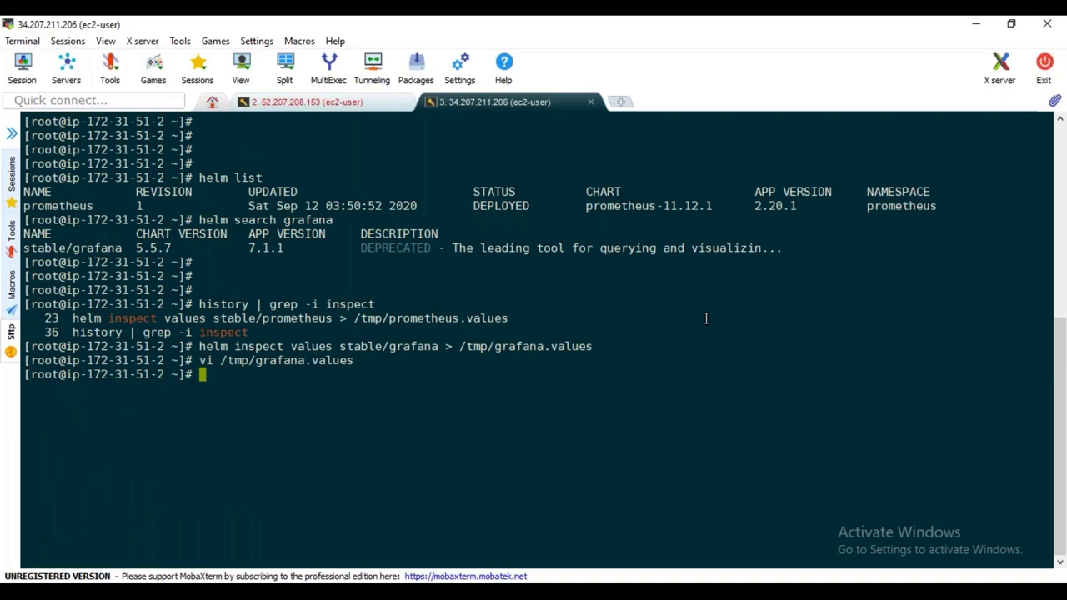
pyautogui.write('helm install st')
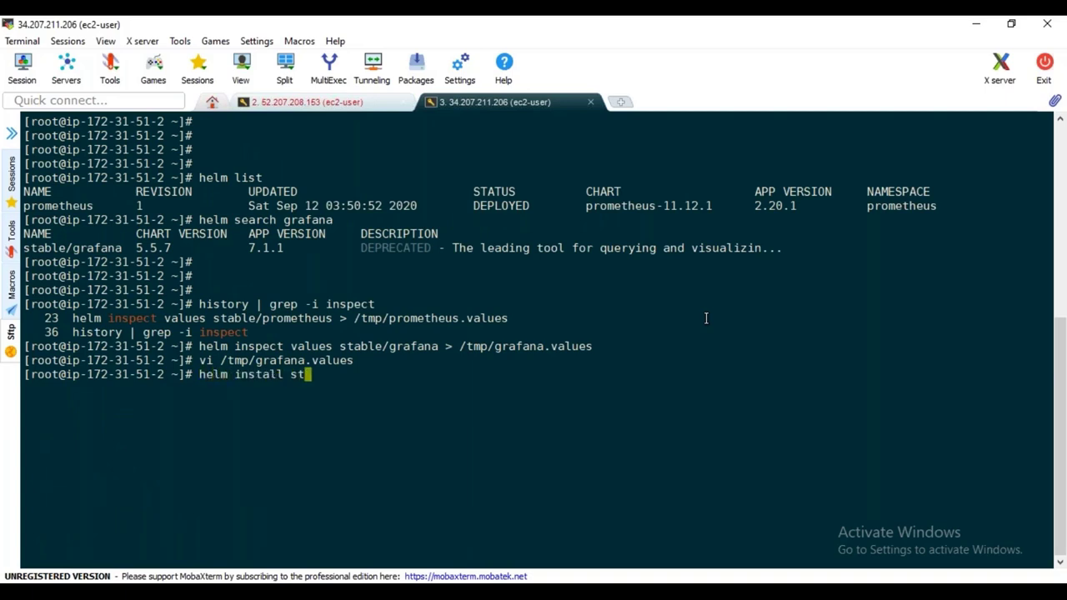
pyautogui.write('able/grafana ')
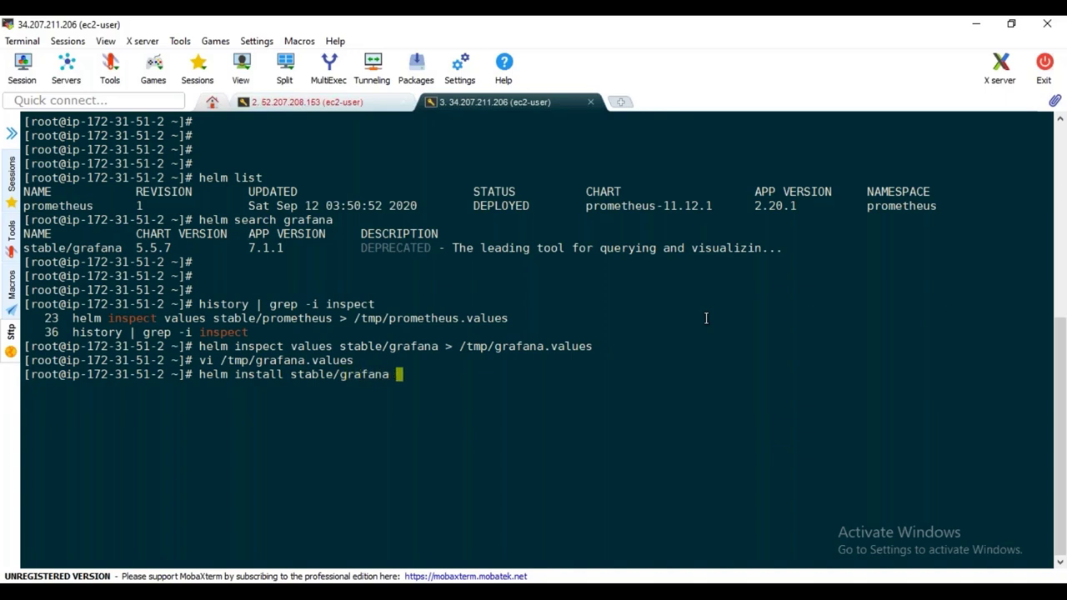
pyautogui.write('--name')
pyautogui.doubleClick(62, 206)
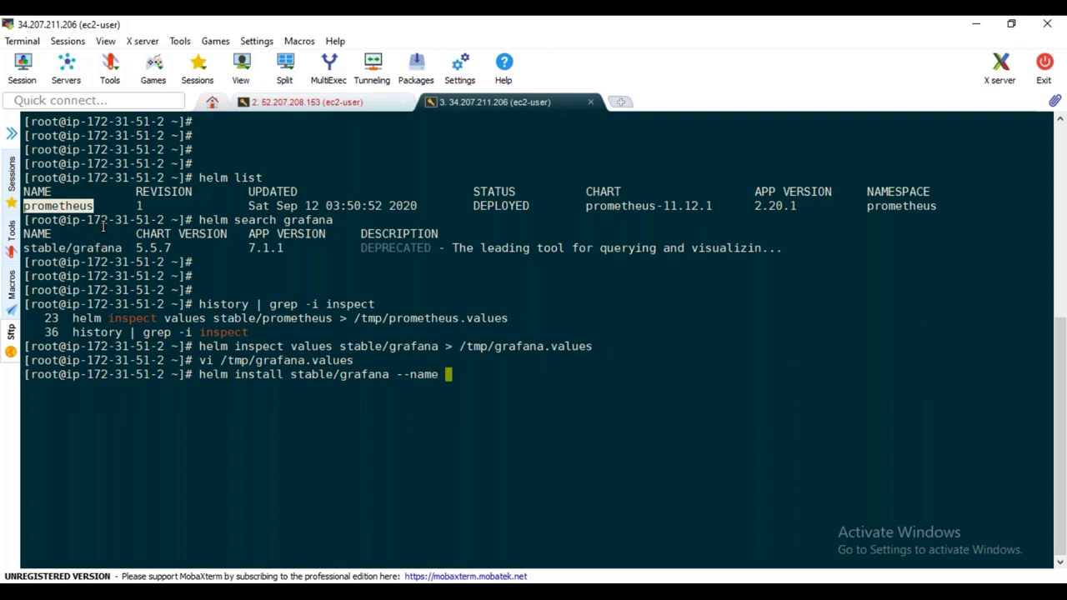
pyautogui.write('grafana --values /tmp/gra')
pyautogui.press('Tab')
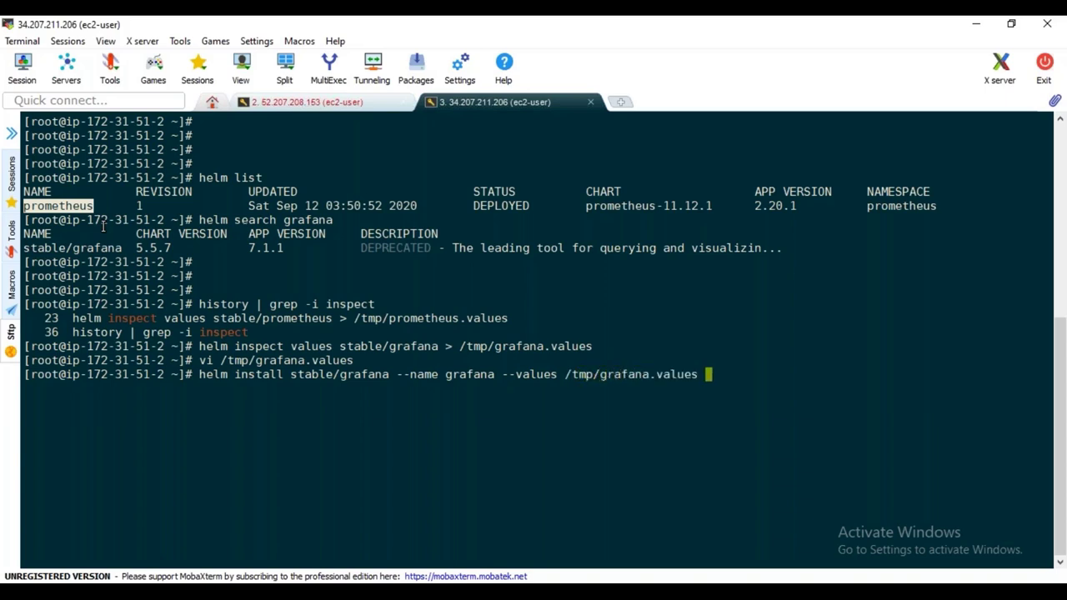
pyautogui.write('--namespace')
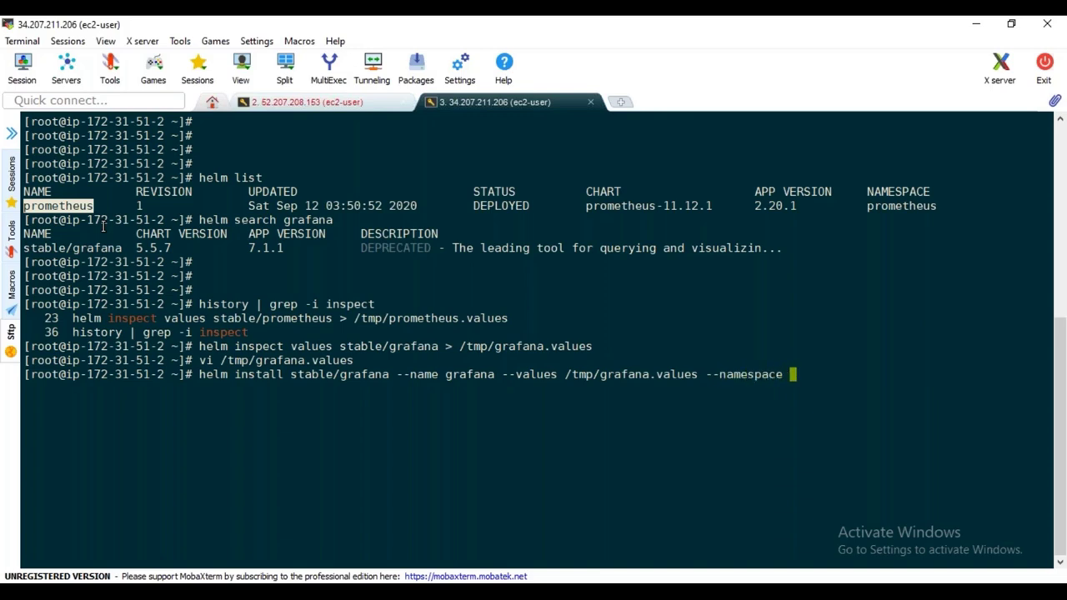
pyautogui.write('grafana')
pyautogui.press('Return')
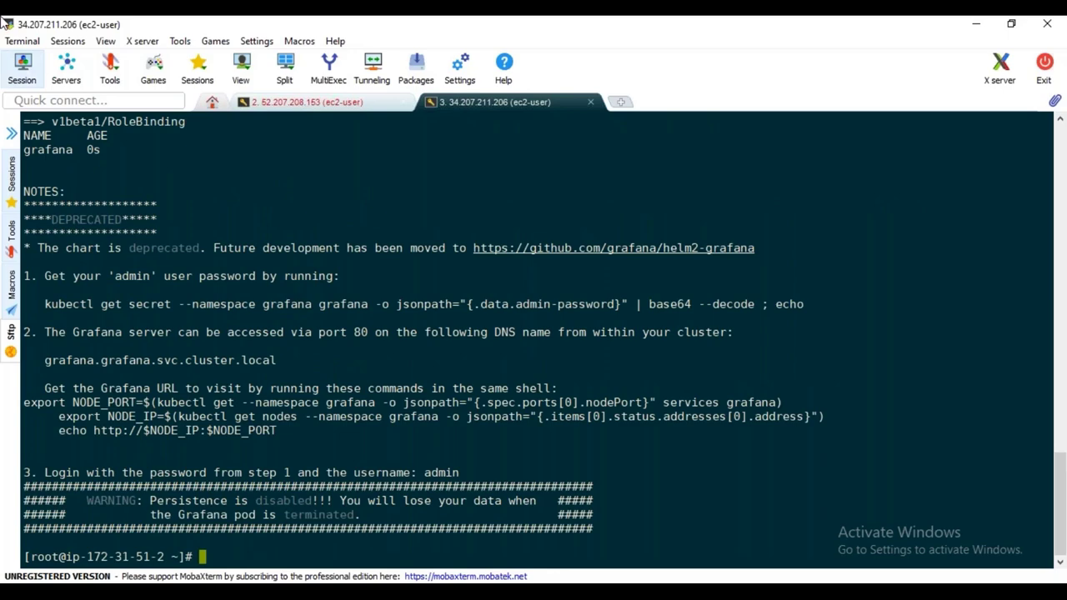
# Scroll up the install output to highlight release name grafana and namespace grafana
pyautogui.scroll(7, 147, 358)
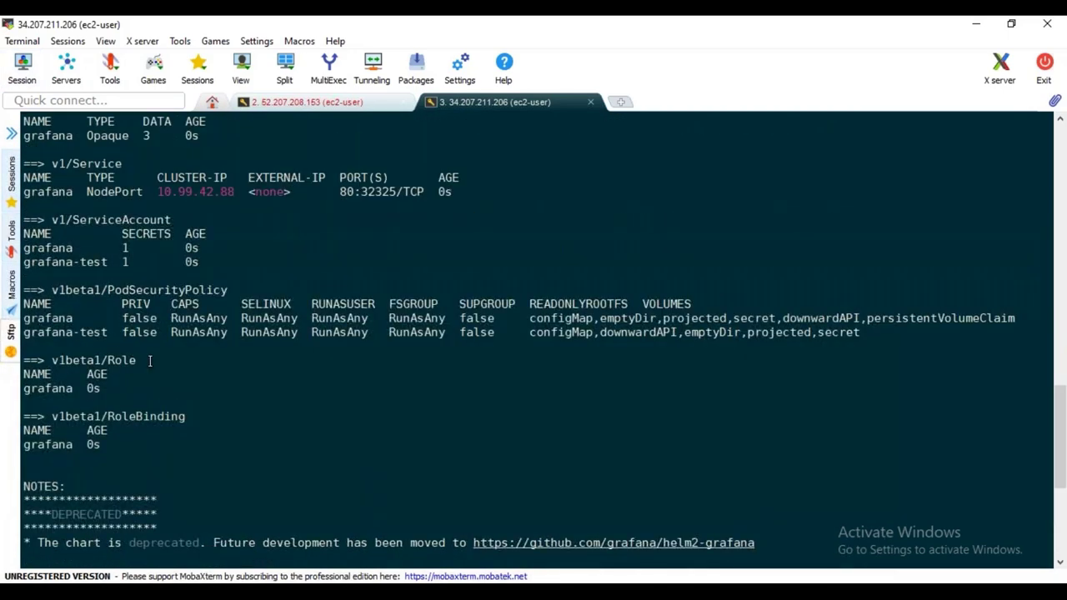
pyautogui.scroll(15, 255, 437)
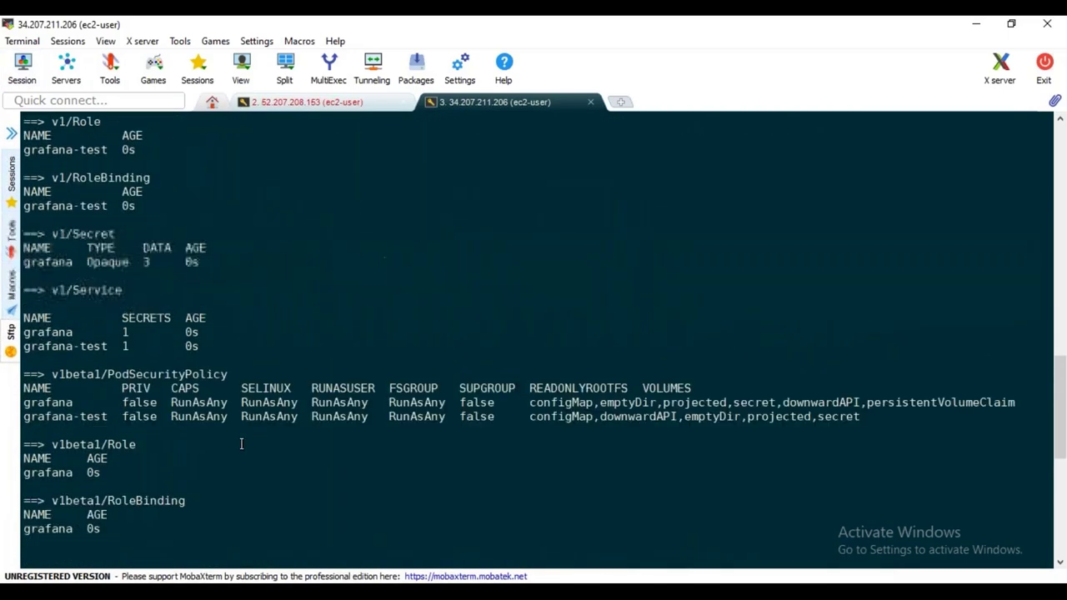
pyautogui.scroll(1, 243, 446)
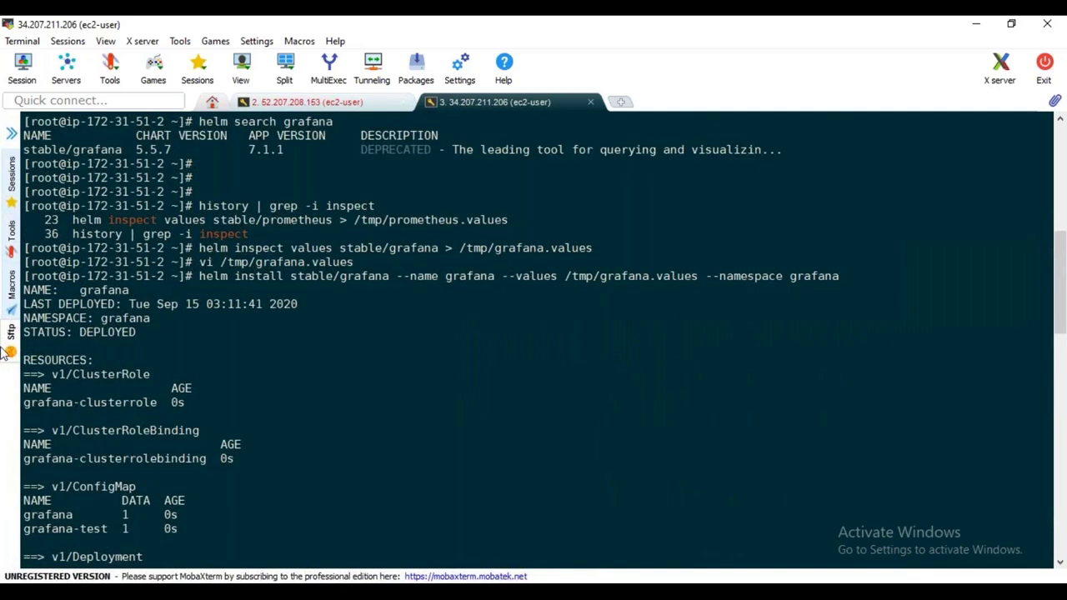
pyautogui.doubleClick(105, 289)
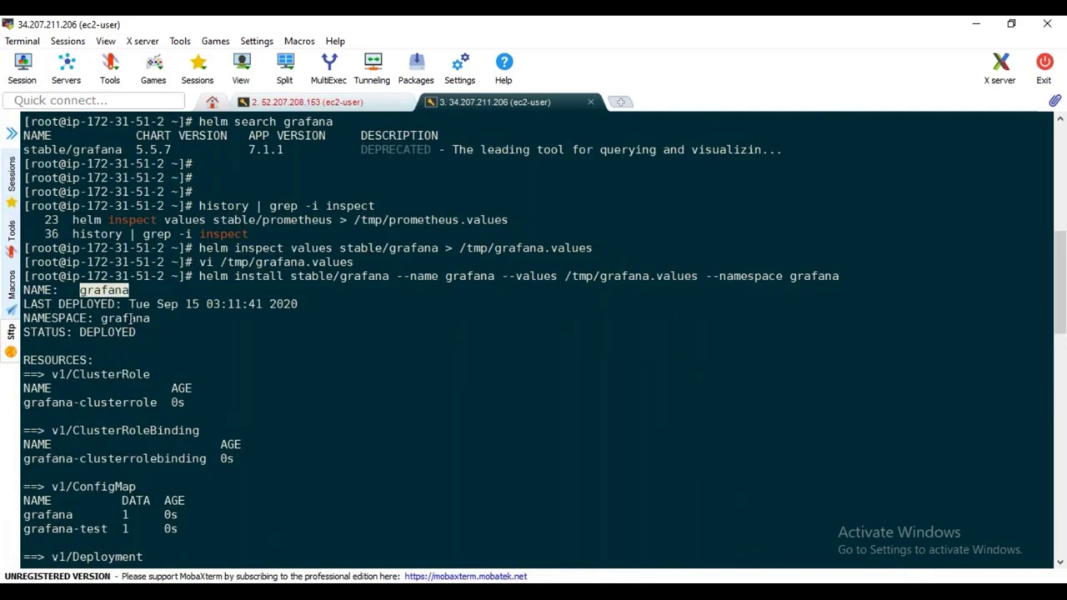
pyautogui.doubleClick(130, 318)
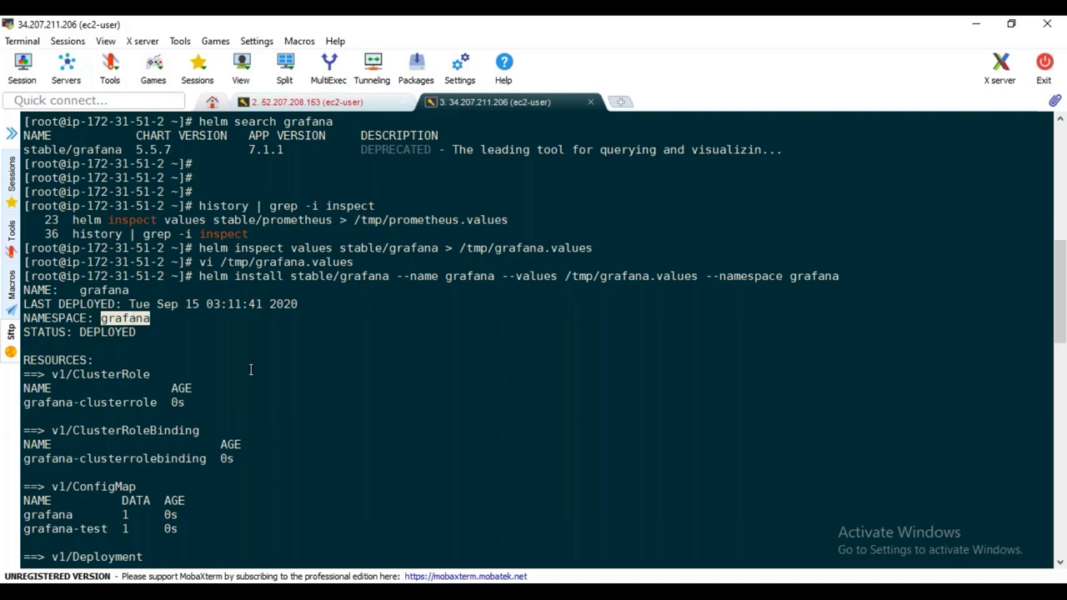
# Scroll down to the NOTES showing the NodePort service on 80:32325/TCP
pyautogui.scroll(-1, 68, 333)
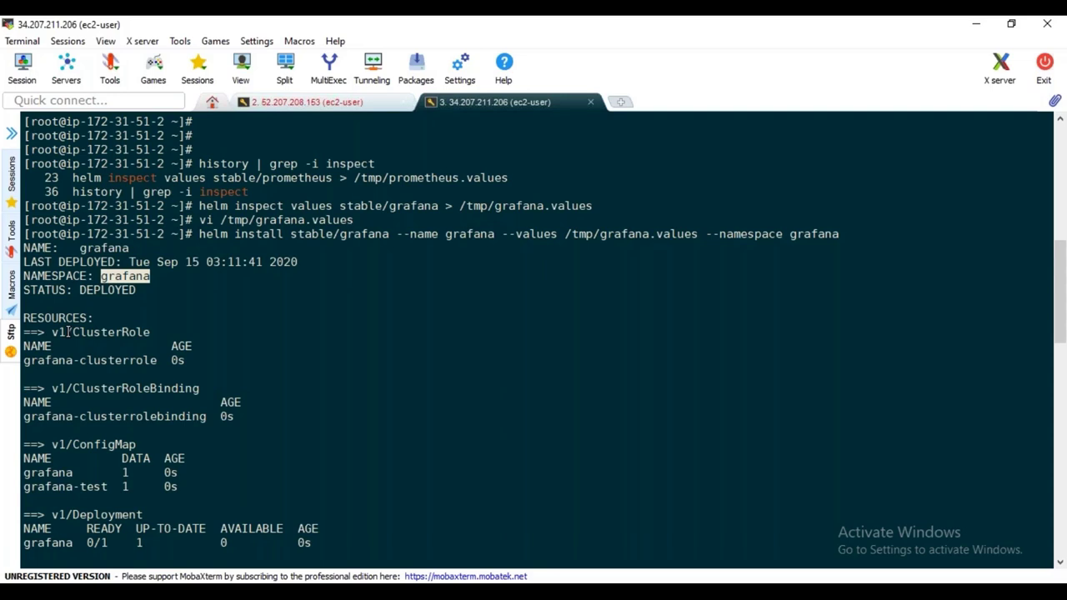
pyautogui.scroll(-2, 116, 402)
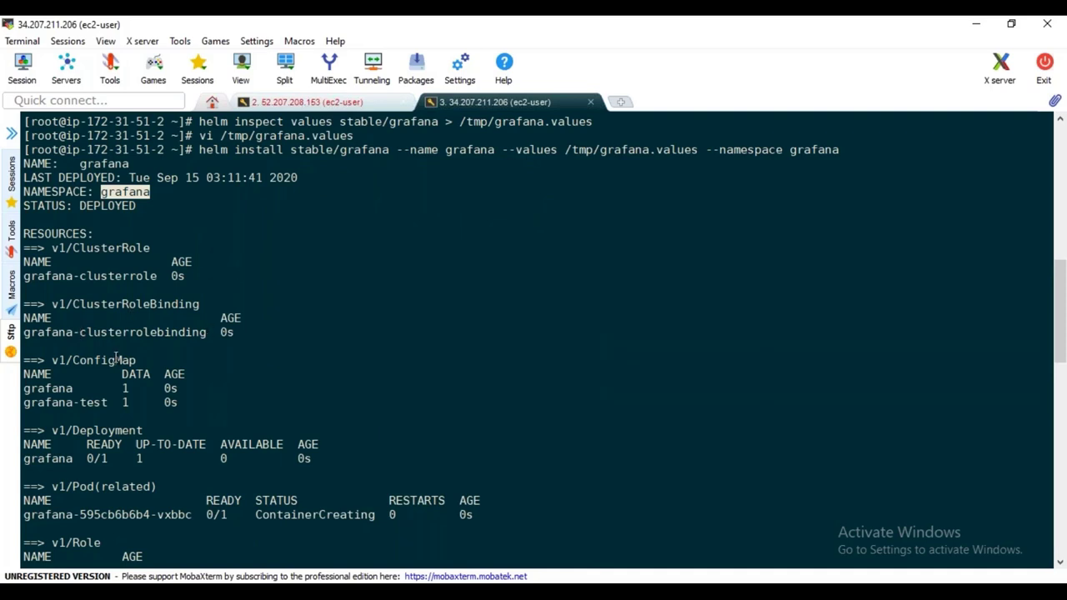
pyautogui.scroll(-1, 214, 367)
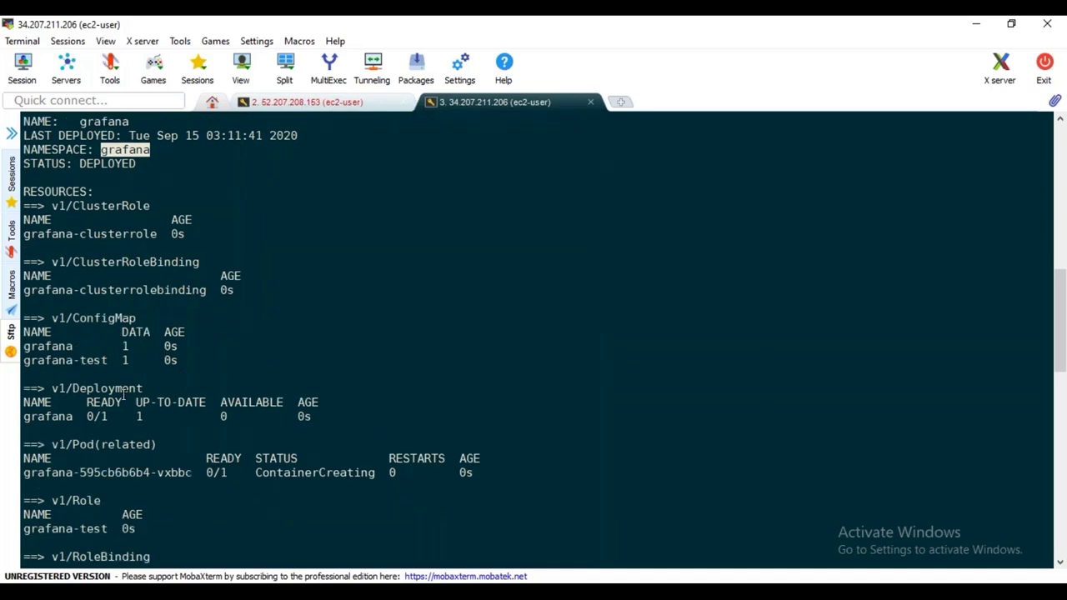
pyautogui.scroll(-2, 283, 382)
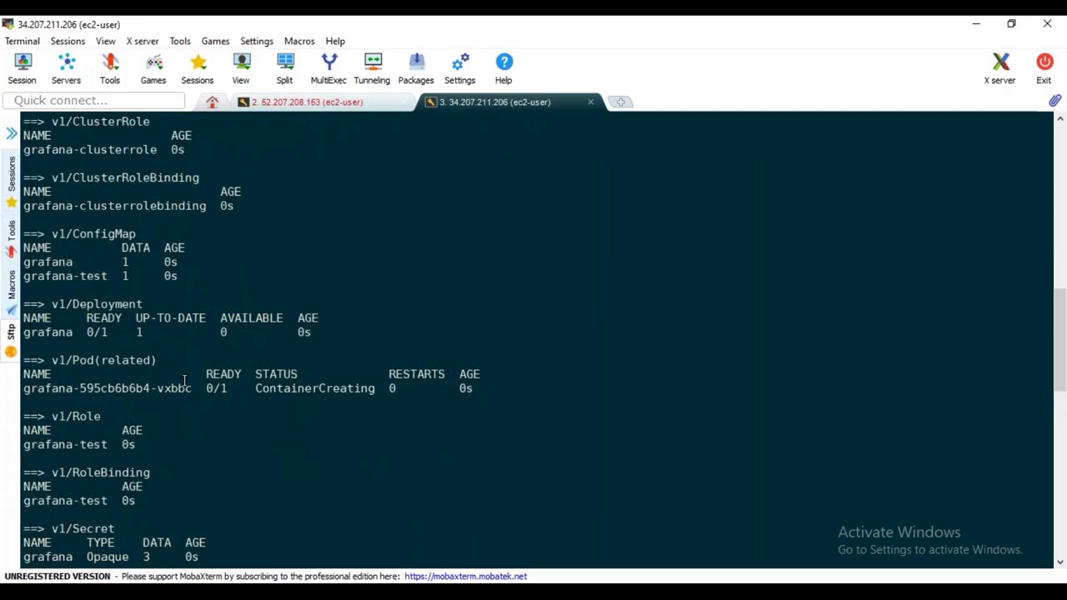
pyautogui.scroll(-1, 185, 380)
pyautogui.scroll(-3, 231, 370)
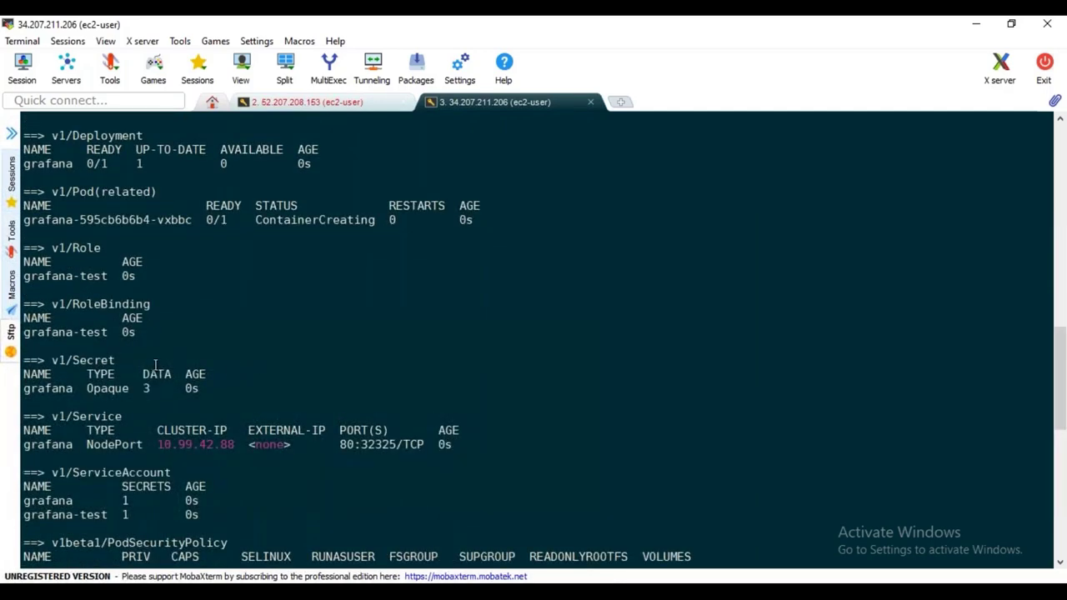
pyautogui.scroll(-4, 142, 362)
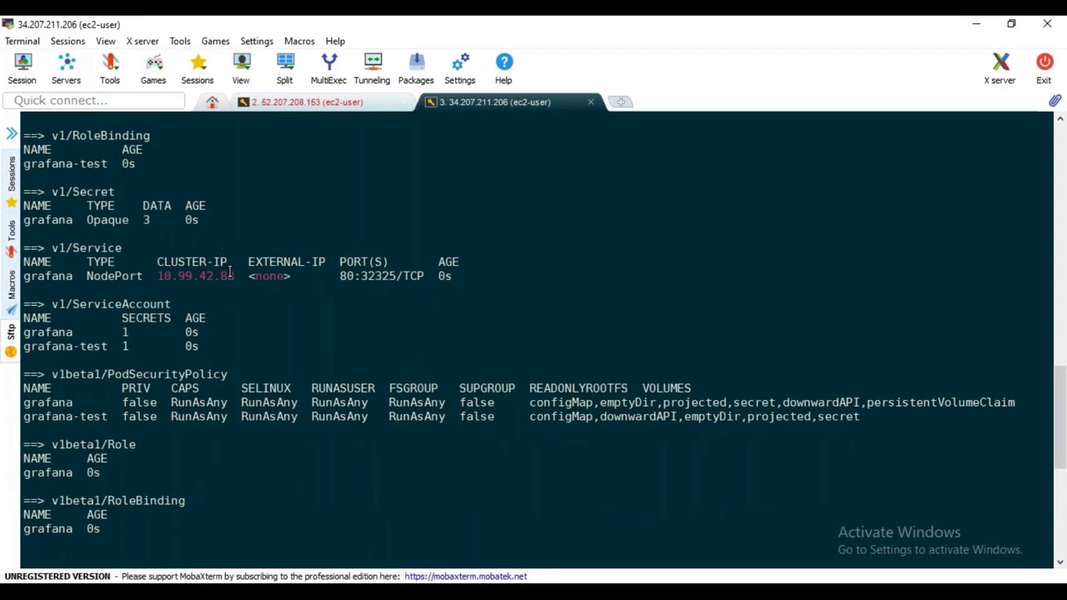
pyautogui.scroll(-7, 228, 383)
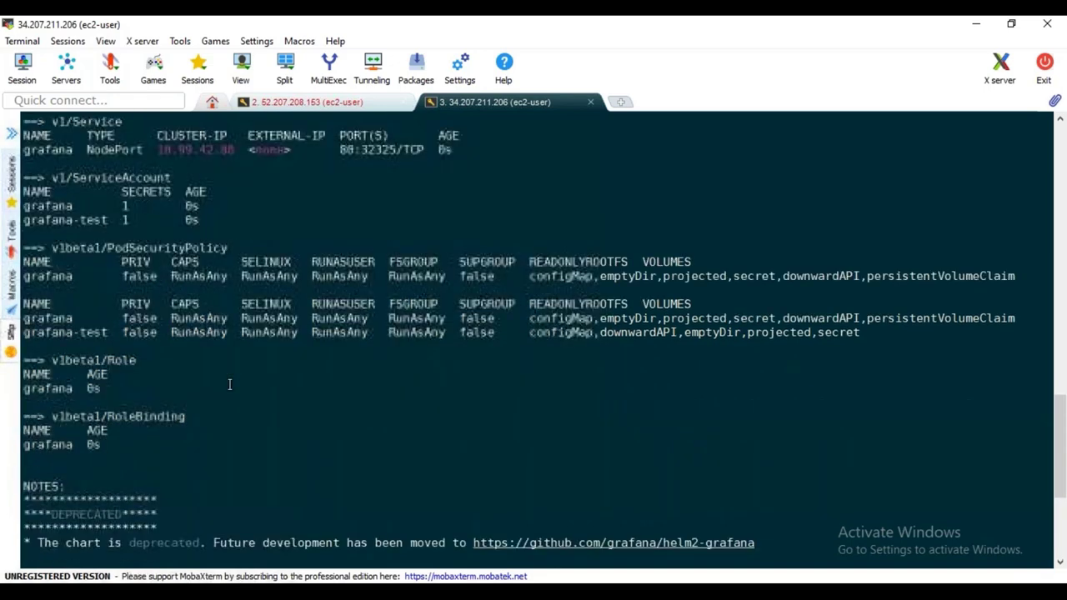
pyautogui.scroll(-2, 262, 377)
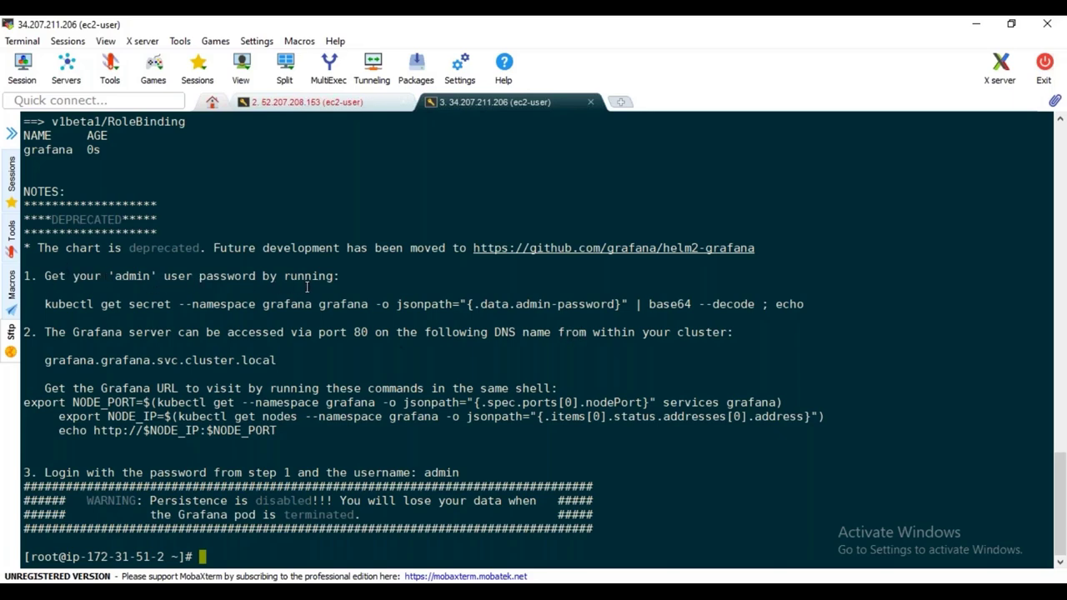
# In the EC2 console, select kube-master instead of helm and copy its public IP 3.235.173.30
pyautogui.moveTo(45, 303); pyautogui.dragTo(806, 304)
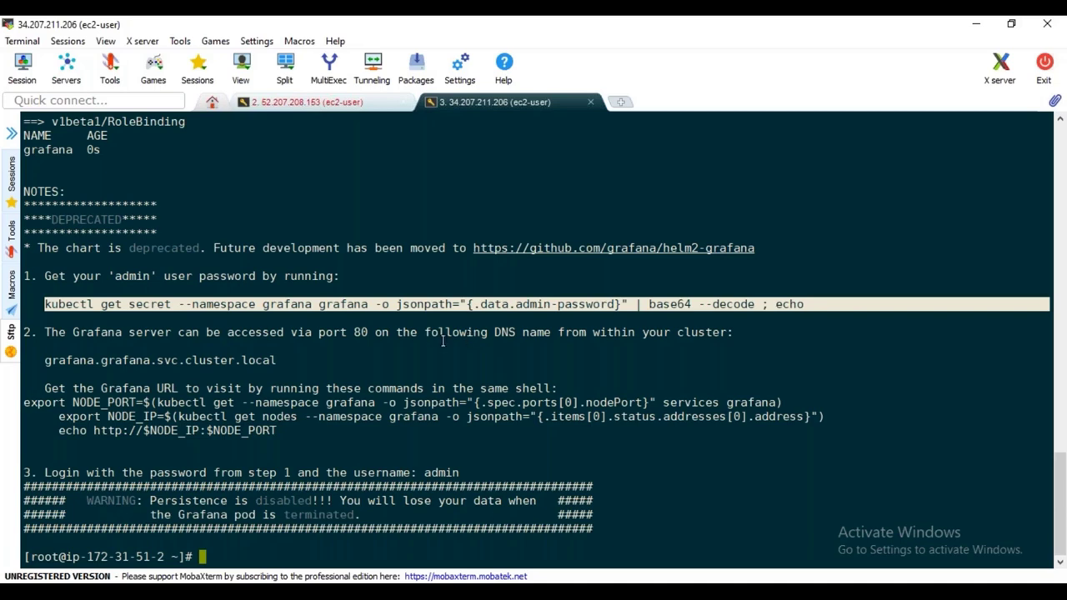
pyautogui.click(403, 314)
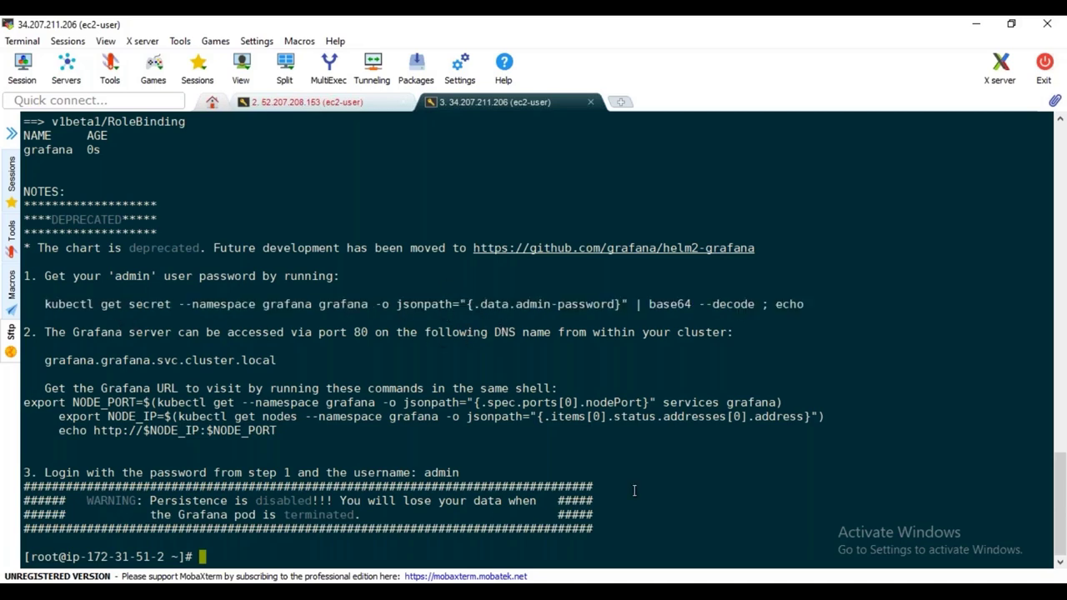
pyautogui.click(469, 596)
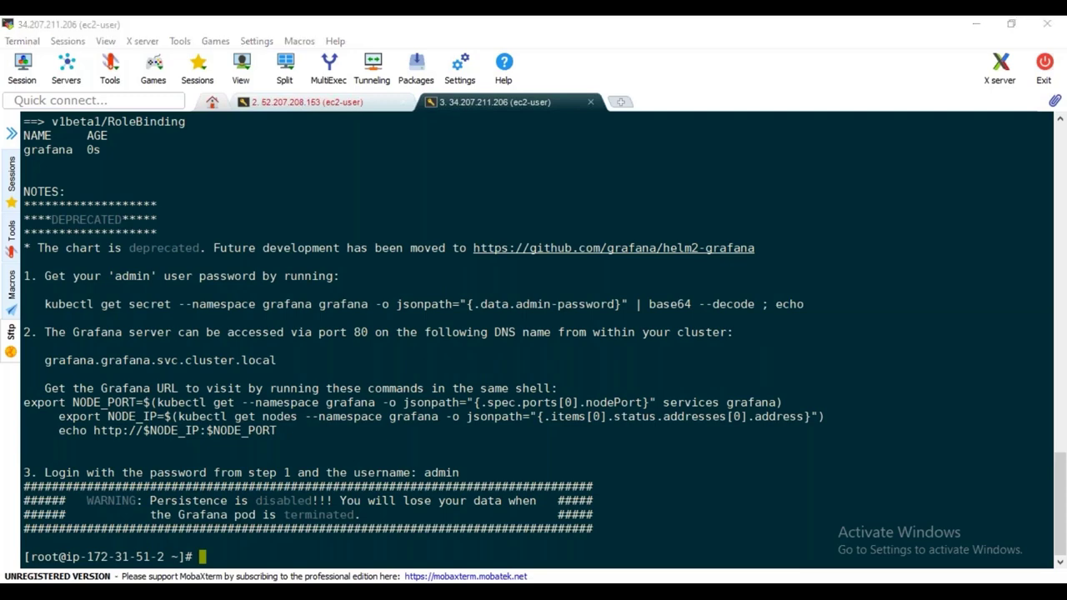
pyautogui.click(246, 523)
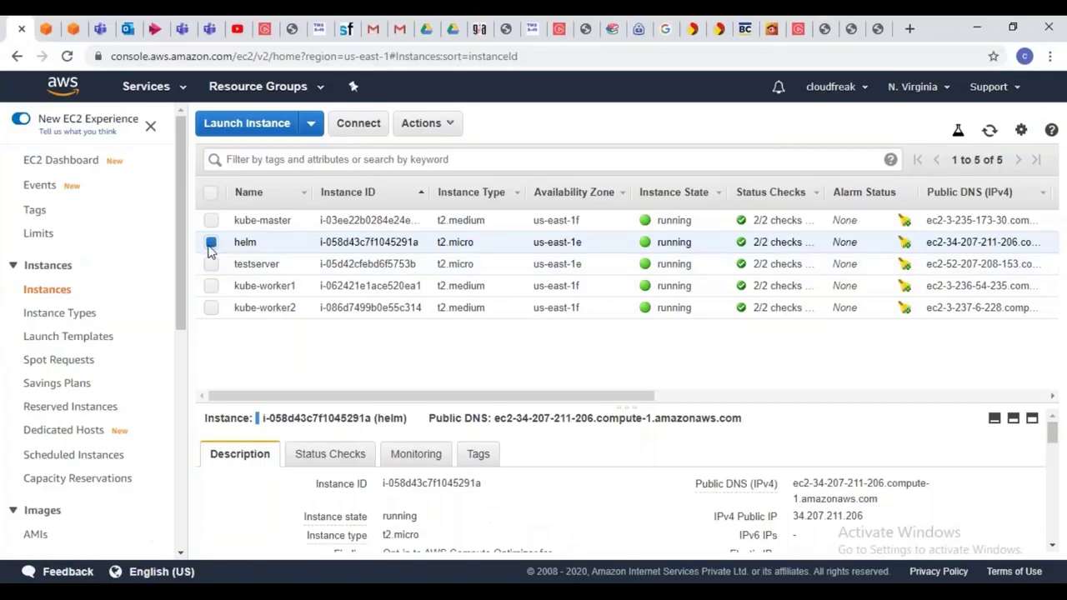
pyautogui.click(210, 240)
pyautogui.click(517, 220)
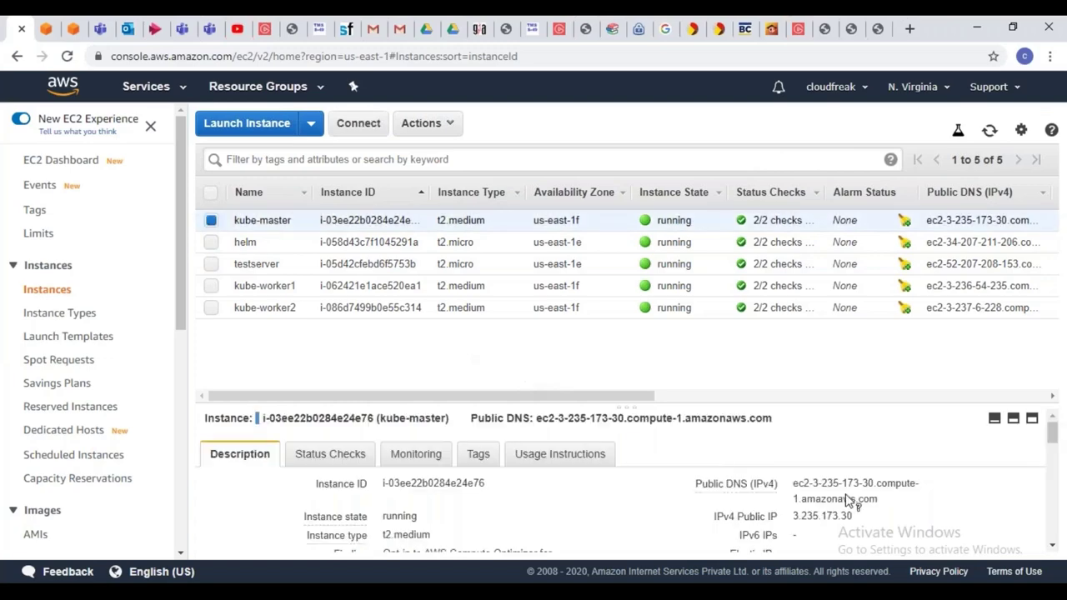
pyautogui.click(865, 517)
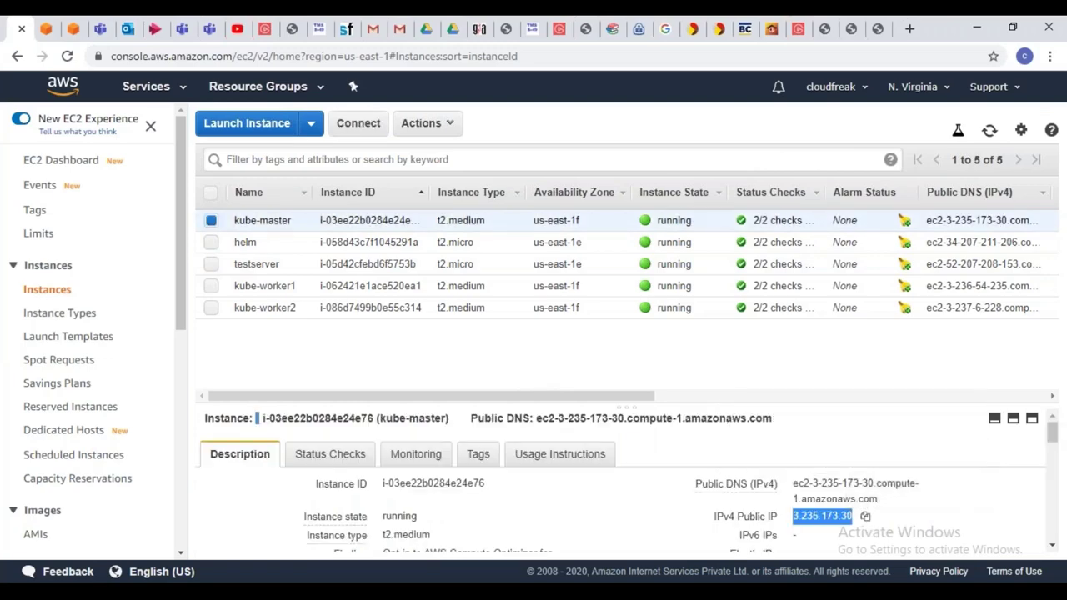
pyautogui.hotkey('alt', 'Tab')
# Open an SSH session to 3.235.173.30 as centos with the awsbatch29.pem private key
pyautogui.click(23, 67)
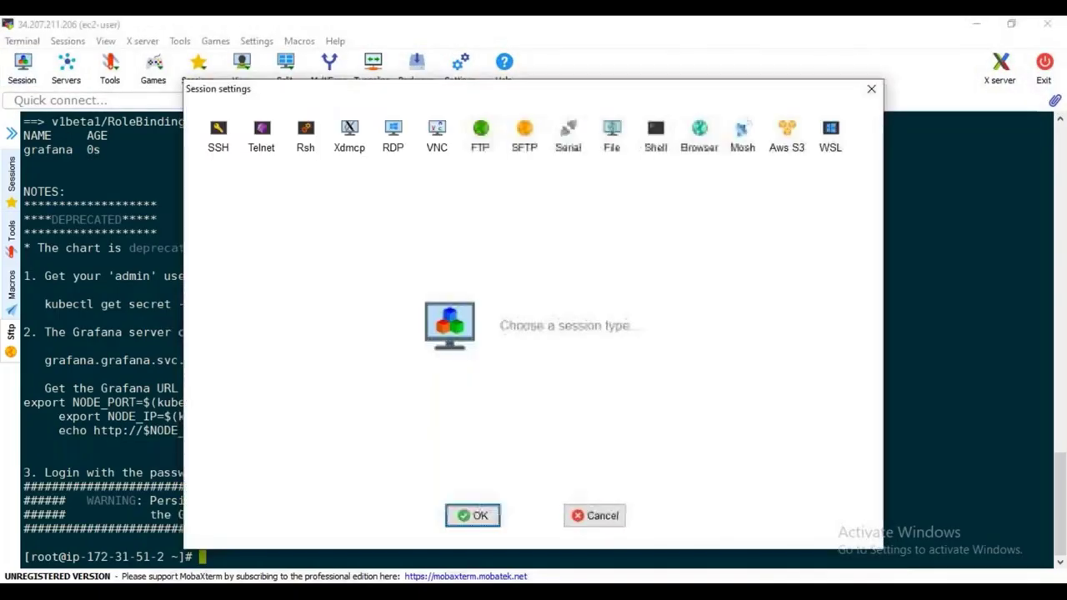
pyautogui.click(225, 136)
pyautogui.hotkey('ctrl', 'v')
pyautogui.press('Tab')
pyautogui.press('Tab')
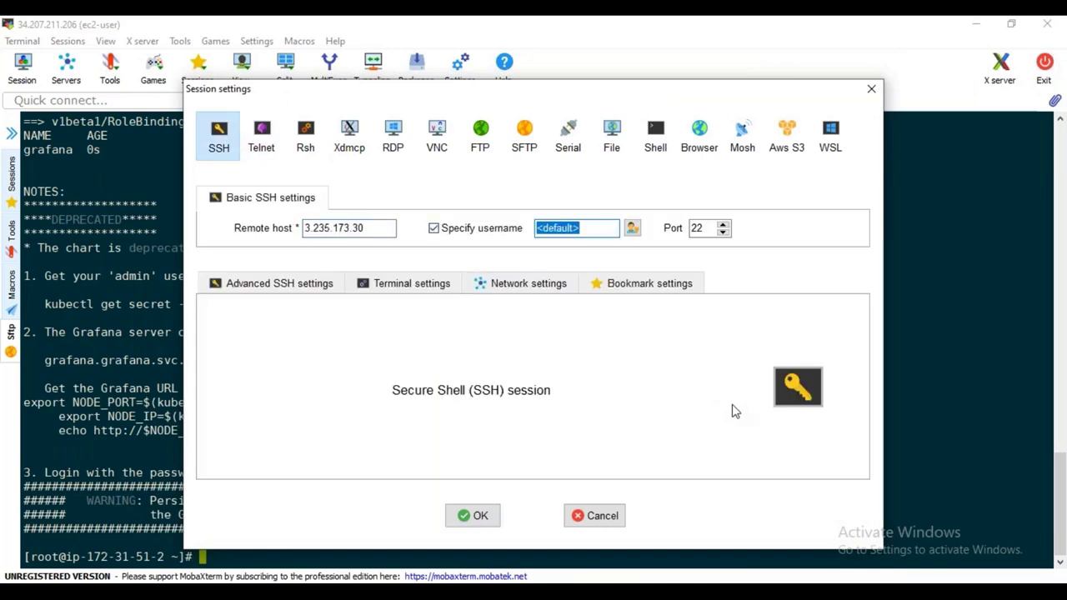
pyautogui.write('centos')
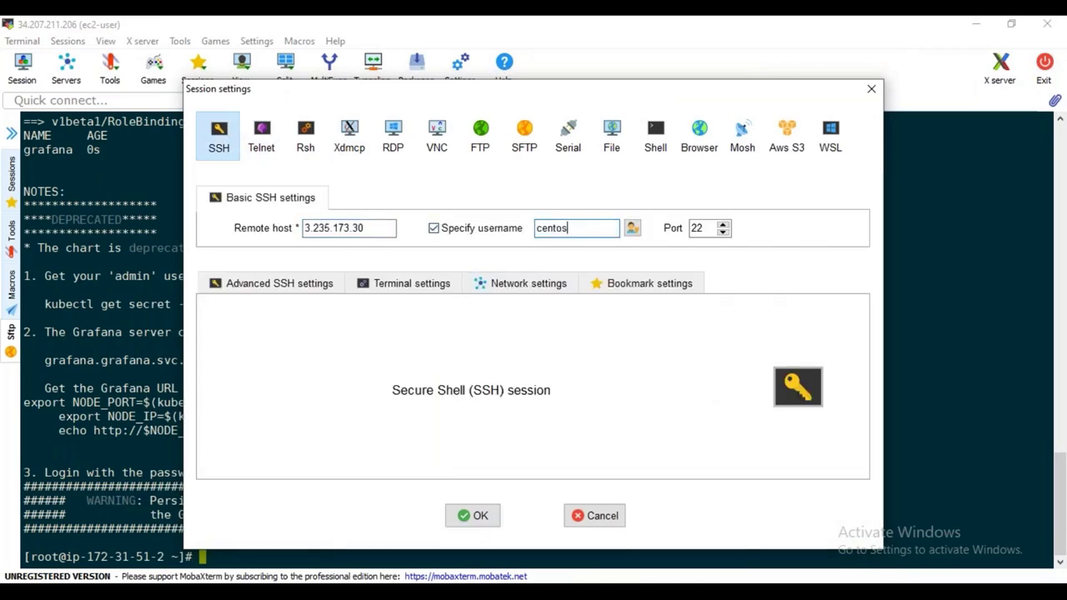
pyautogui.click(267, 288)
pyautogui.click(300, 423)
pyautogui.click(514, 424)
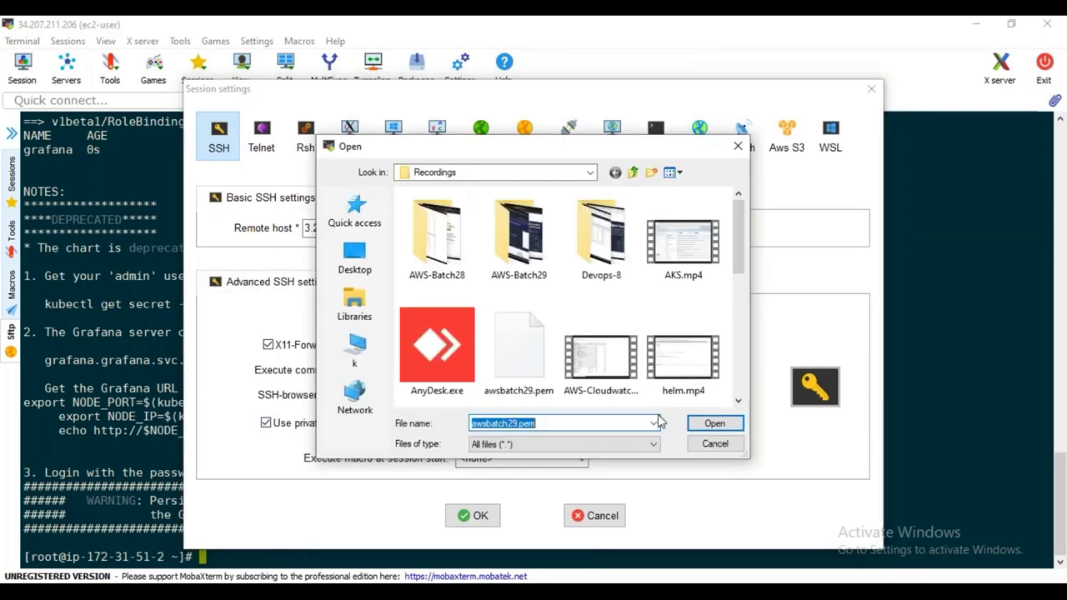
pyautogui.click(714, 422)
pyautogui.click(472, 515)
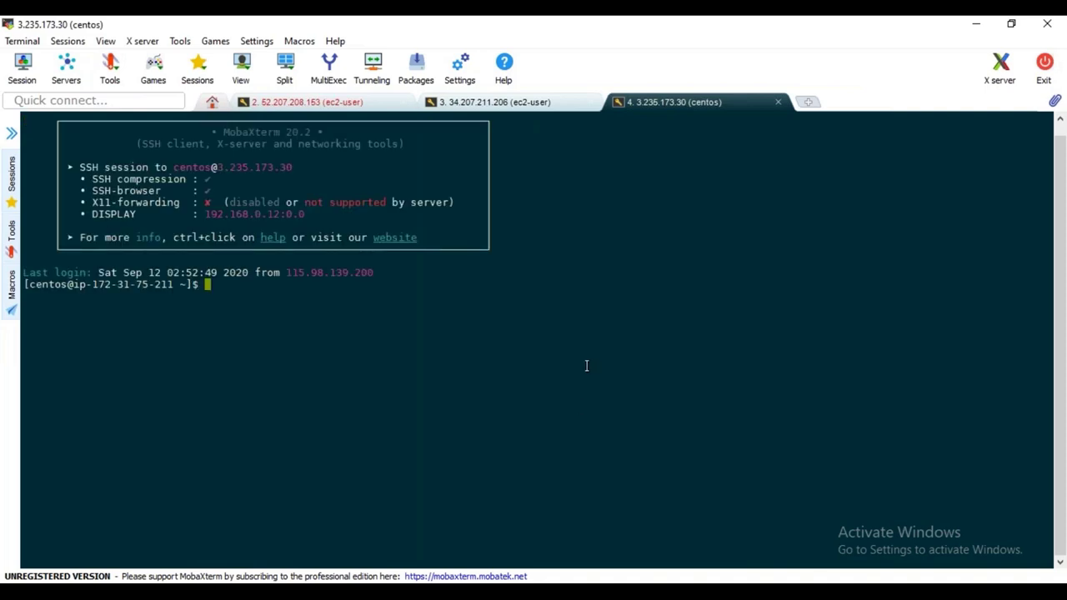
pyautogui.write('sudo s u-')
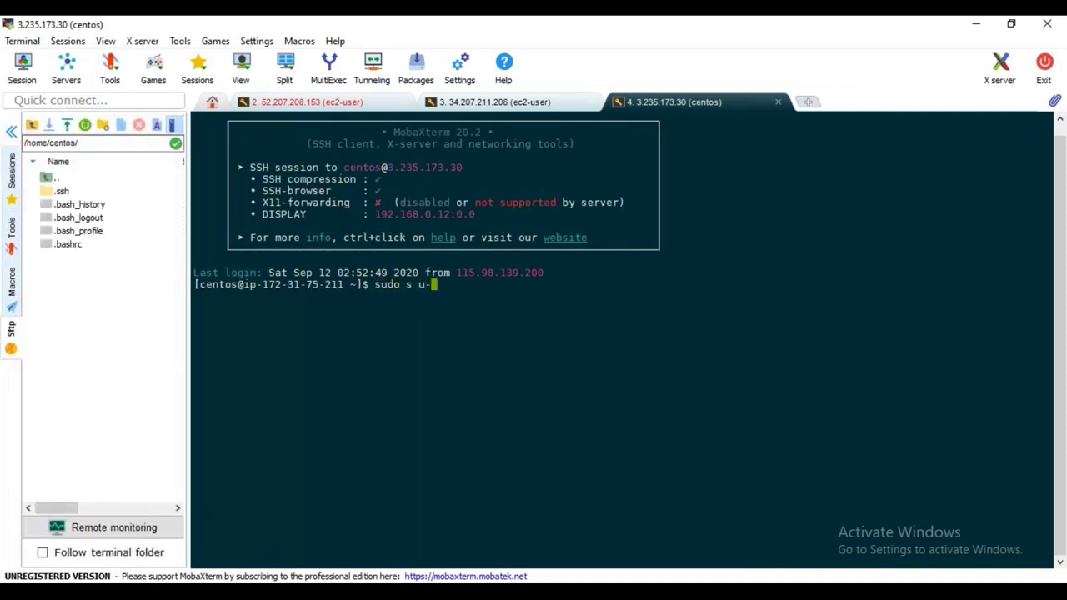
# Become root with sudo su -, hide the sidebar, and enlarge the terminal text
pyautogui.press('BackSpace')
pyautogui.press('BackSpace')
pyautogui.write('u -')
pyautogui.press('Return')
pyautogui.click(12, 131)
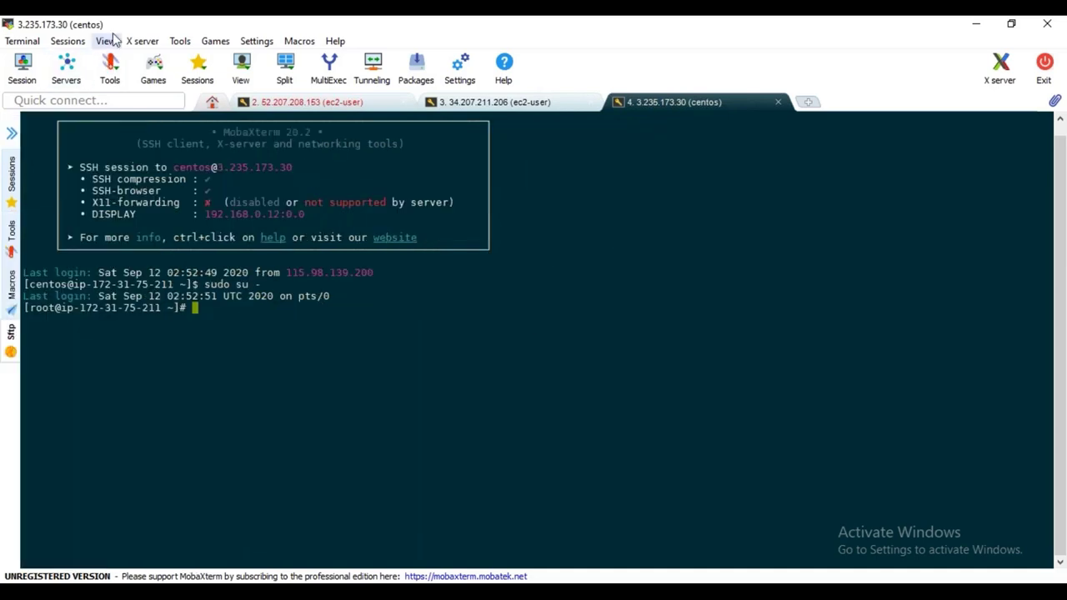
pyautogui.click(106, 40)
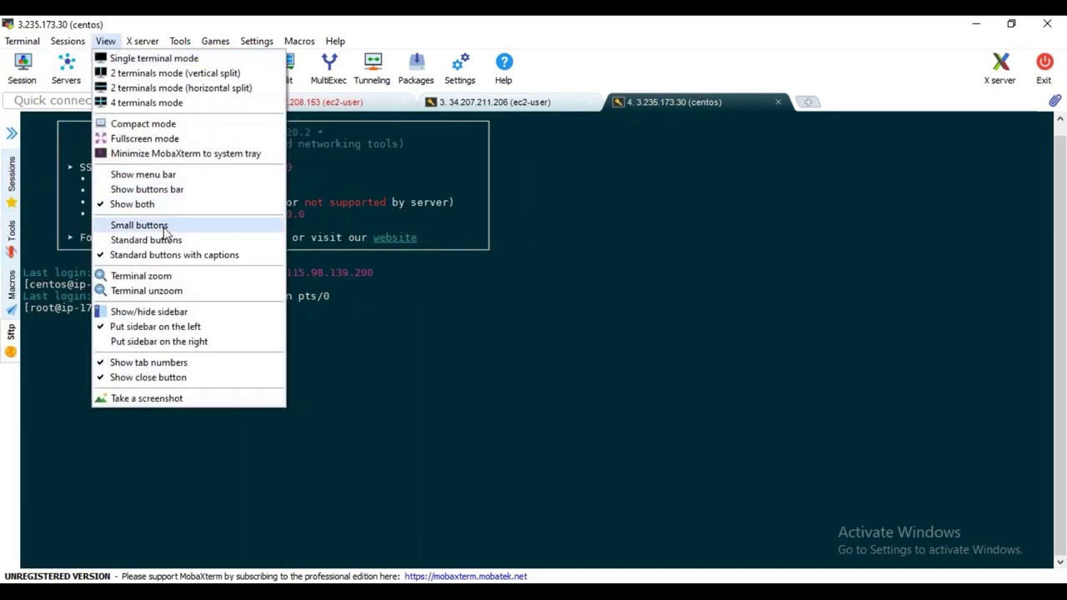
pyautogui.click(178, 276)
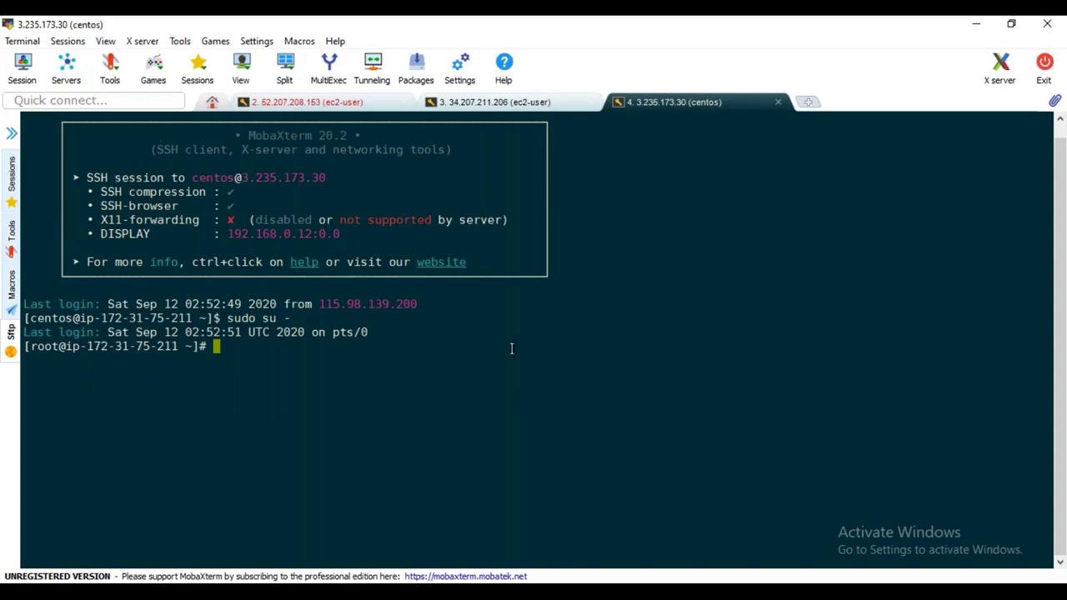
pyautogui.hotkey('alt', 'Tab')
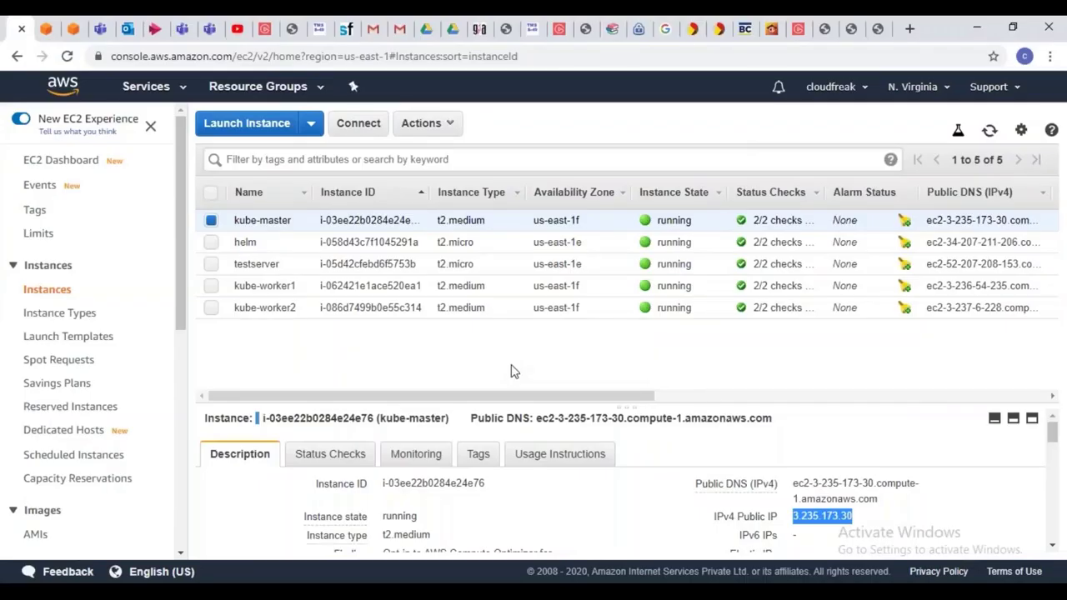
pyautogui.hotkey('alt', 'Tab')
# Copy the kubectl get secret command from the helm session and run it as root on kube-master
pyautogui.click(484, 104)
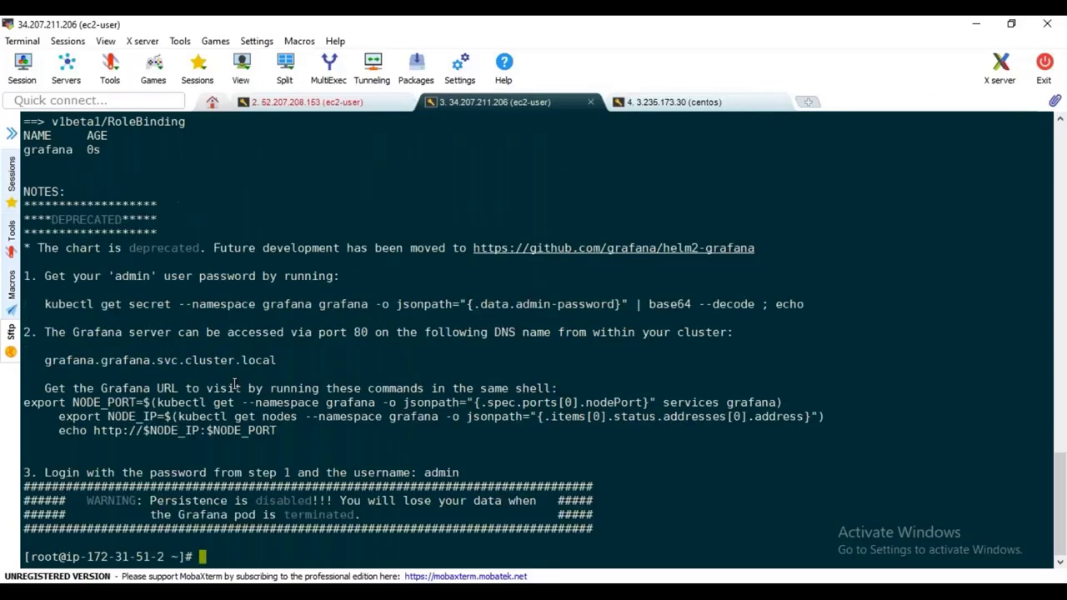
pyautogui.moveTo(43, 304); pyautogui.dragTo(805, 304)
pyautogui.hotkey('ctrl', 'c')
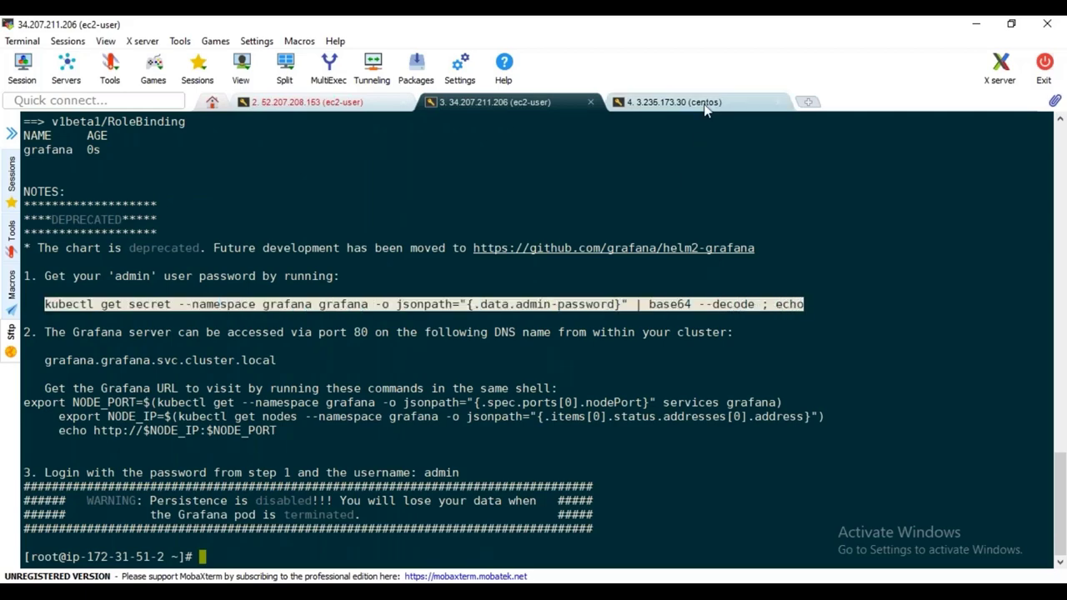
pyautogui.click(707, 105)
pyautogui.rightClick(516, 365)
pyautogui.click(556, 248)
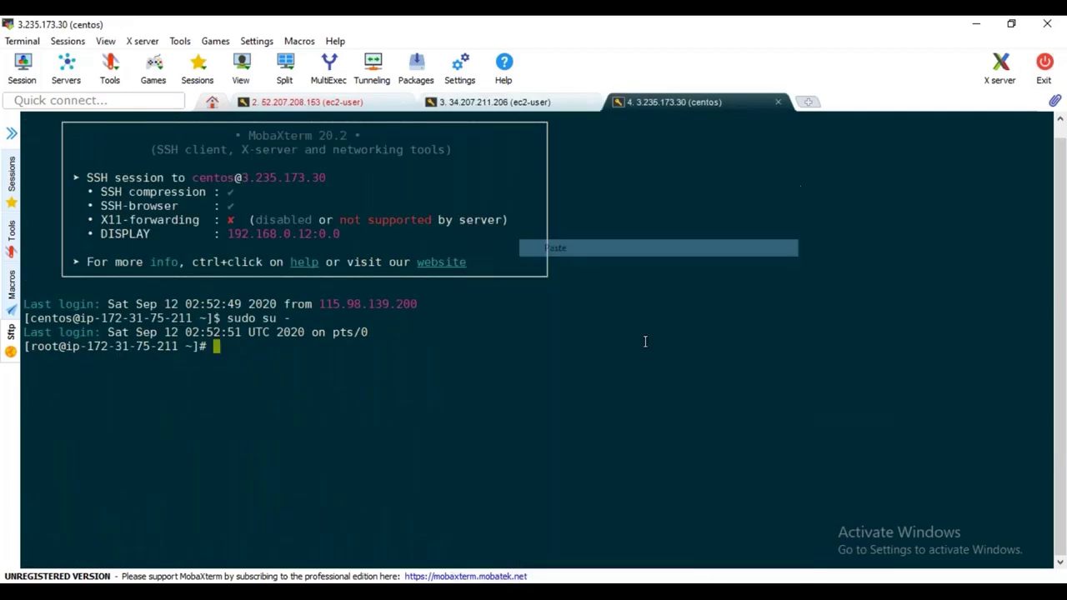
pyautogui.press('Return')
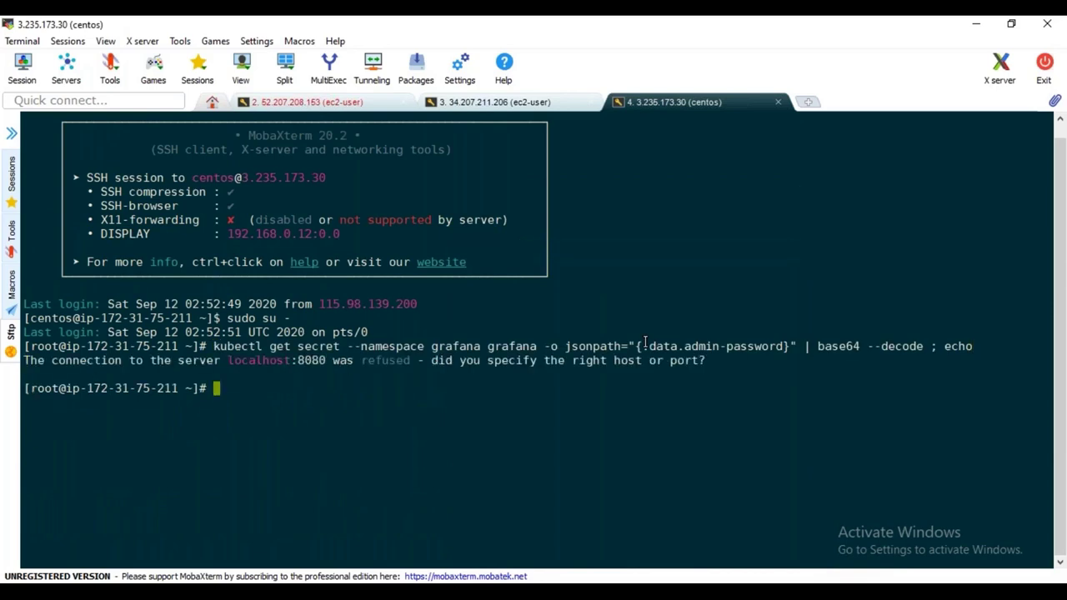
# Switch to the regular user account and rerun the get secret command to print the admin password
pyautogui.write('su - praveen')
pyautogui.press('Return')
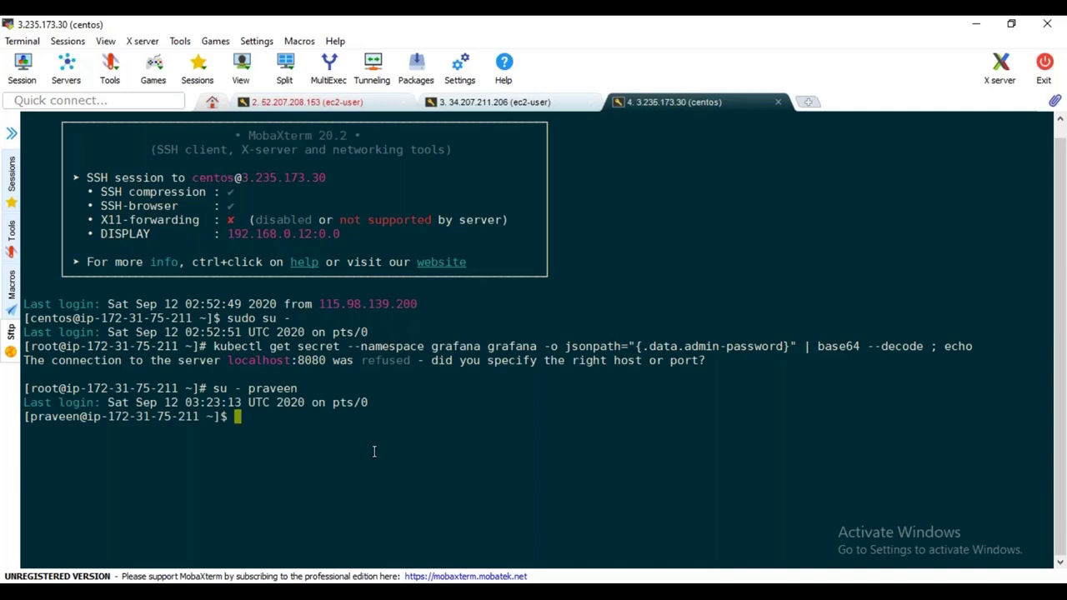
pyautogui.rightClick(359, 429)
pyautogui.click(457, 98)
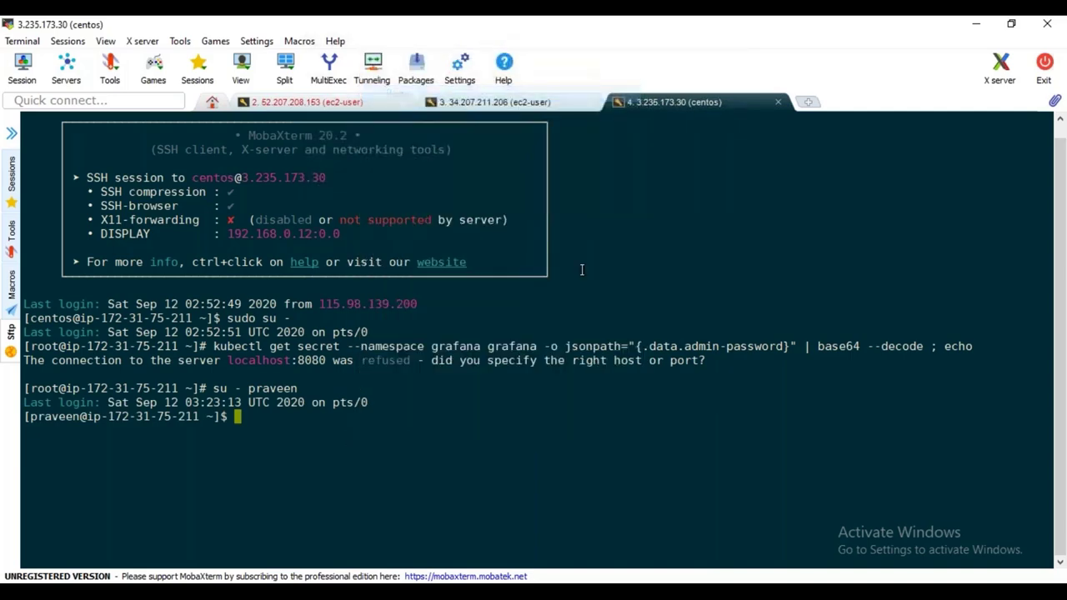
pyautogui.press('Return')
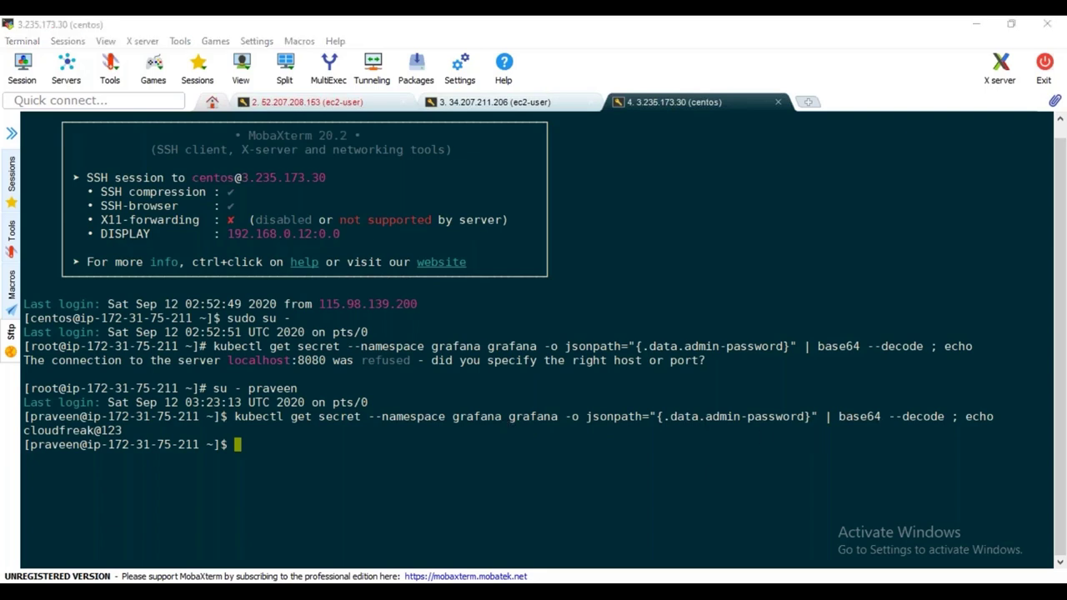
pyautogui.hotkey('alt', 'Tab')
pyautogui.hotkey('alt', 'Tab')
pyautogui.write('clear')
pyautogui.press('Return')
pyautogui.press('Return')
pyautogui.press('Return')
pyautogui.press('Return')
pyautogui.write('kub')
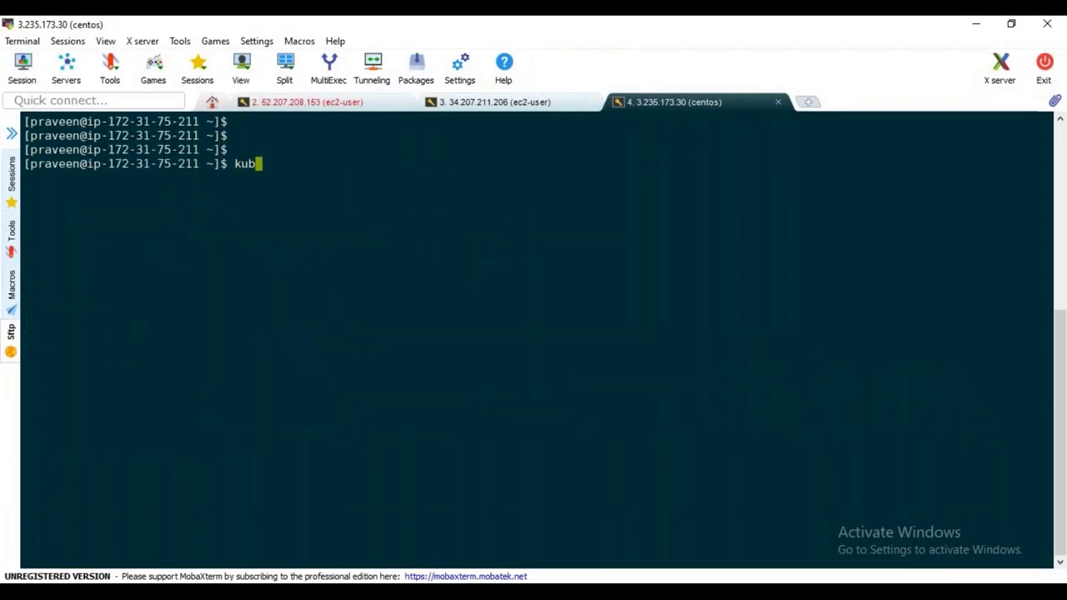
pyautogui.write('ectl get pods -n grafana')
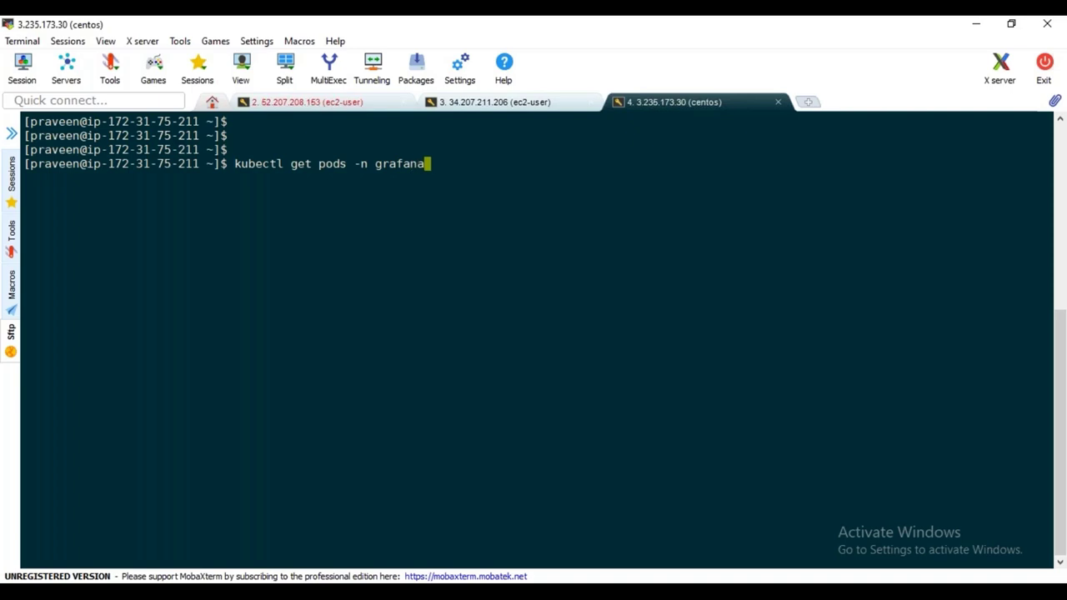
pyautogui.press('Return')
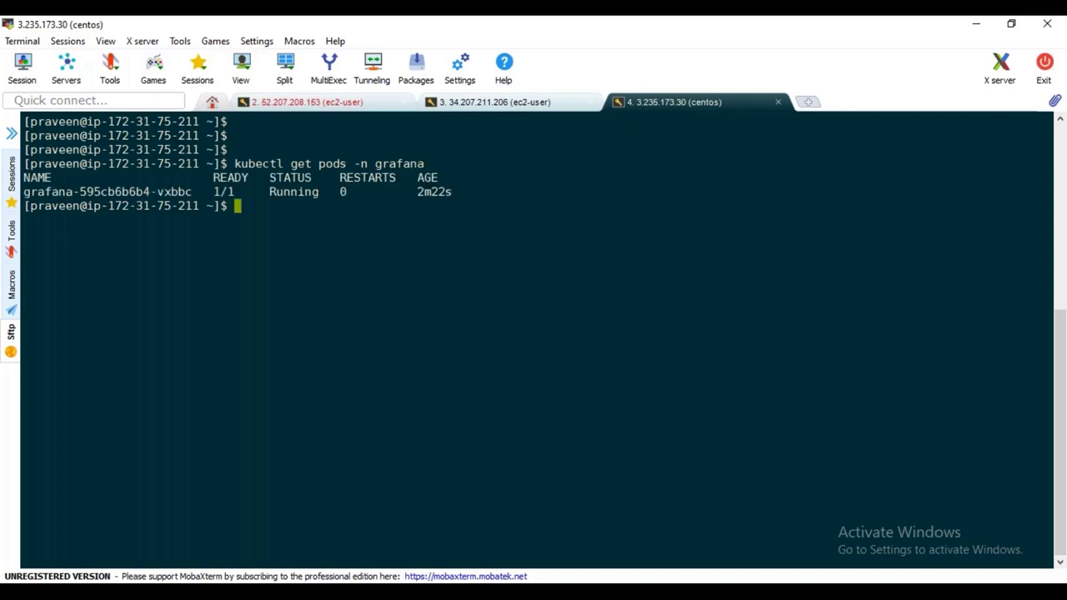
pyautogui.write('kubectl get all ')
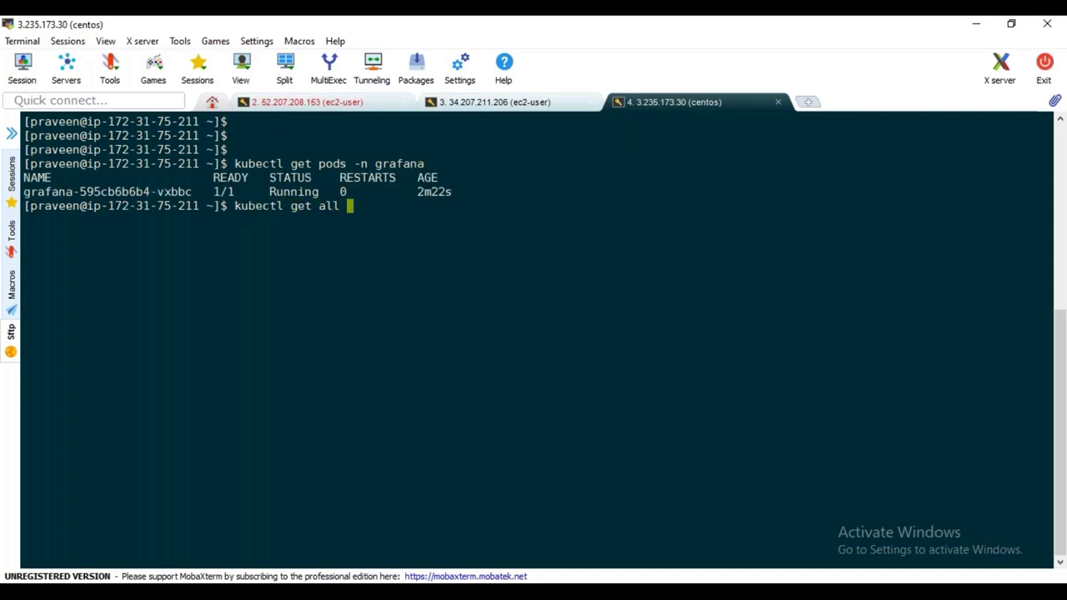
pyautogui.write('-n grafana')
pyautogui.press('Return')
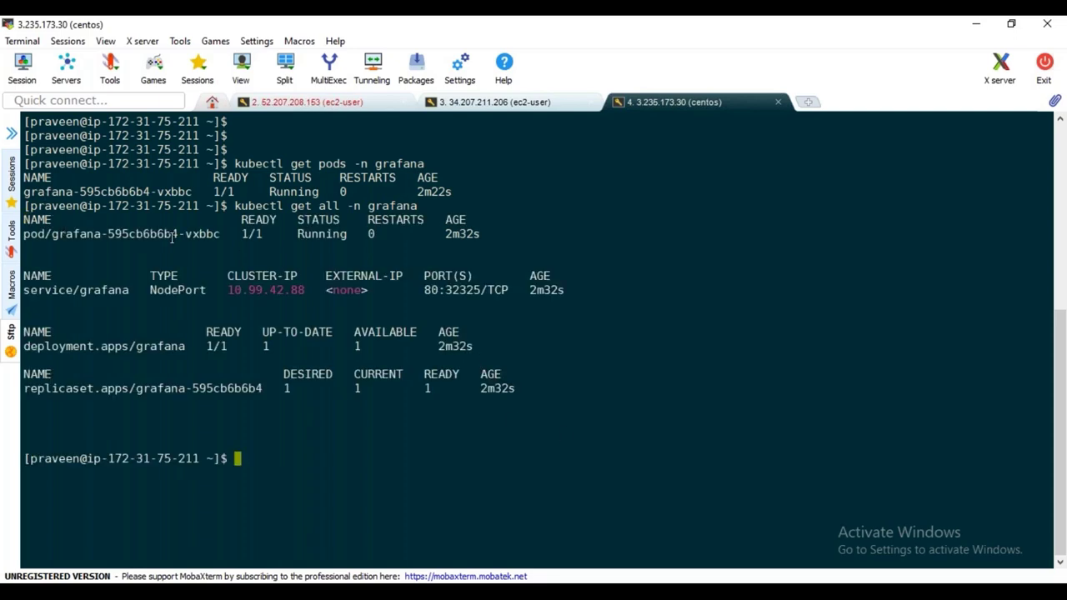
pyautogui.doubleClick(99, 291)
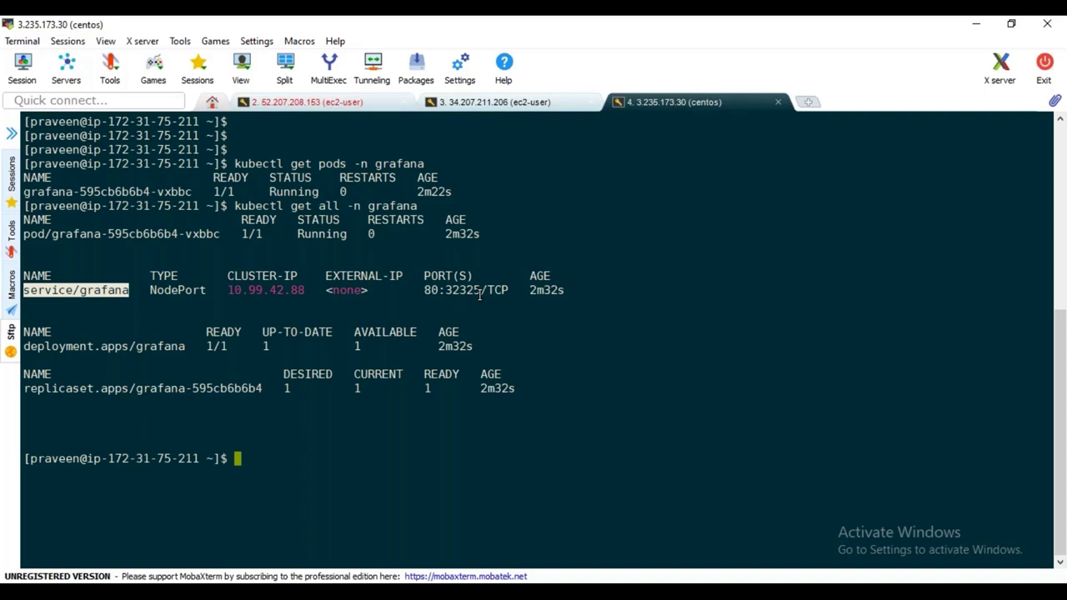
pyautogui.doubleClick(179, 292)
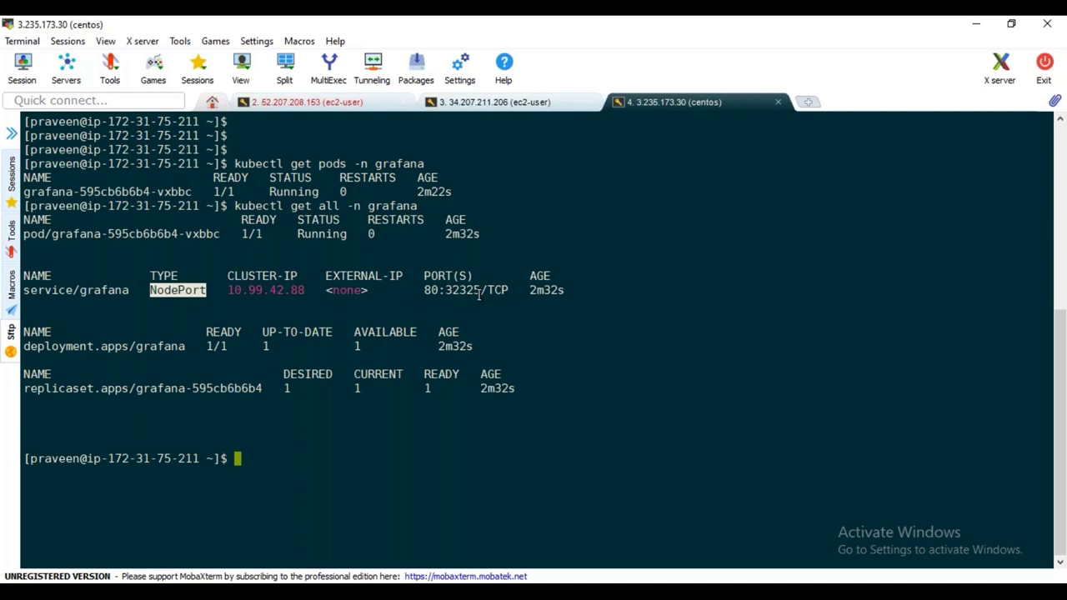
pyautogui.moveTo(446, 290); pyautogui.dragTo(473, 290)
pyautogui.click(491, 322)
# Select kube-worker1 in the EC2 instances list and copy its public IP 3.236.54.235
pyautogui.moveTo(466, 593)
pyautogui.click(222, 544)
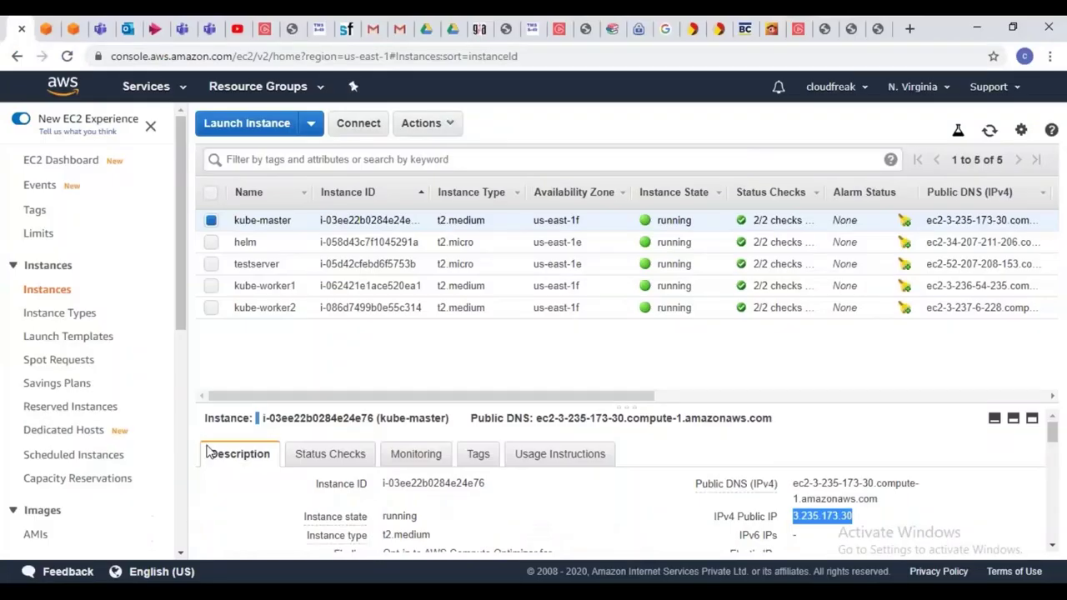
pyautogui.click(211, 220)
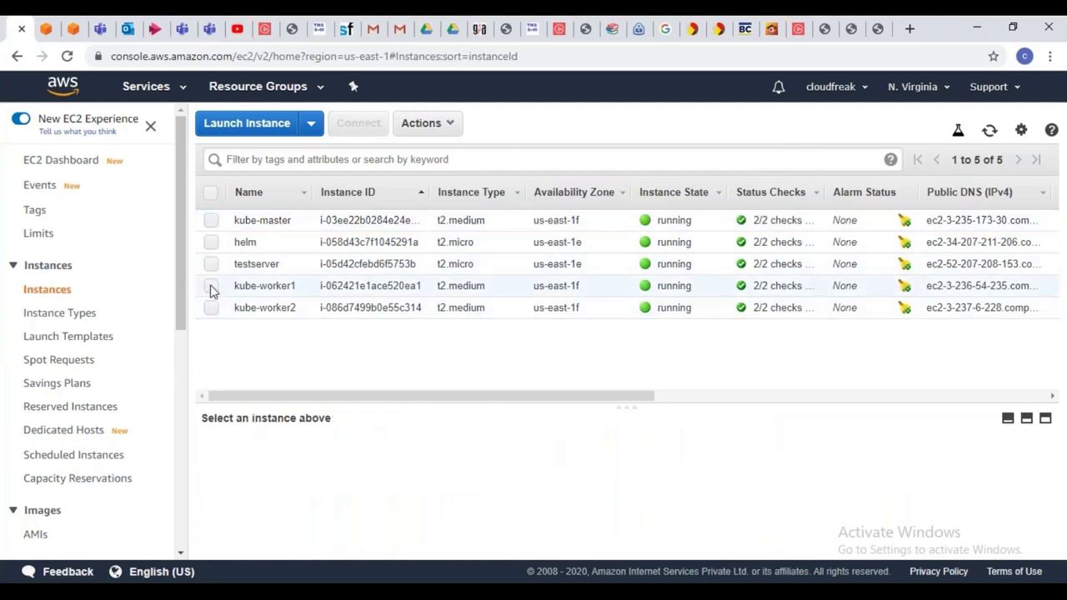
pyautogui.click(210, 286)
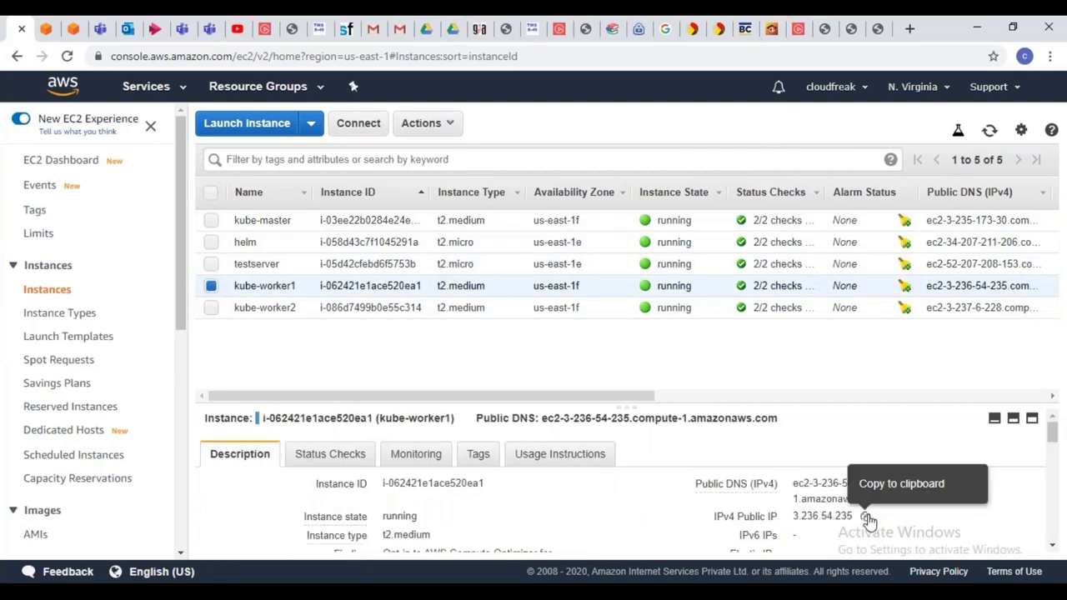
pyautogui.click(865, 517)
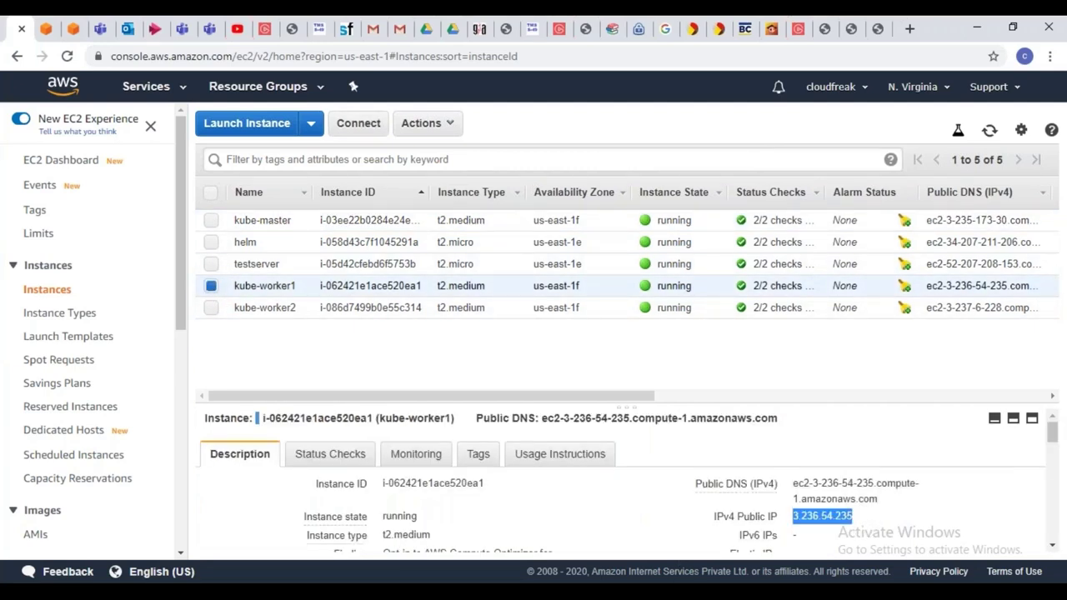
pyautogui.moveTo(467, 593)
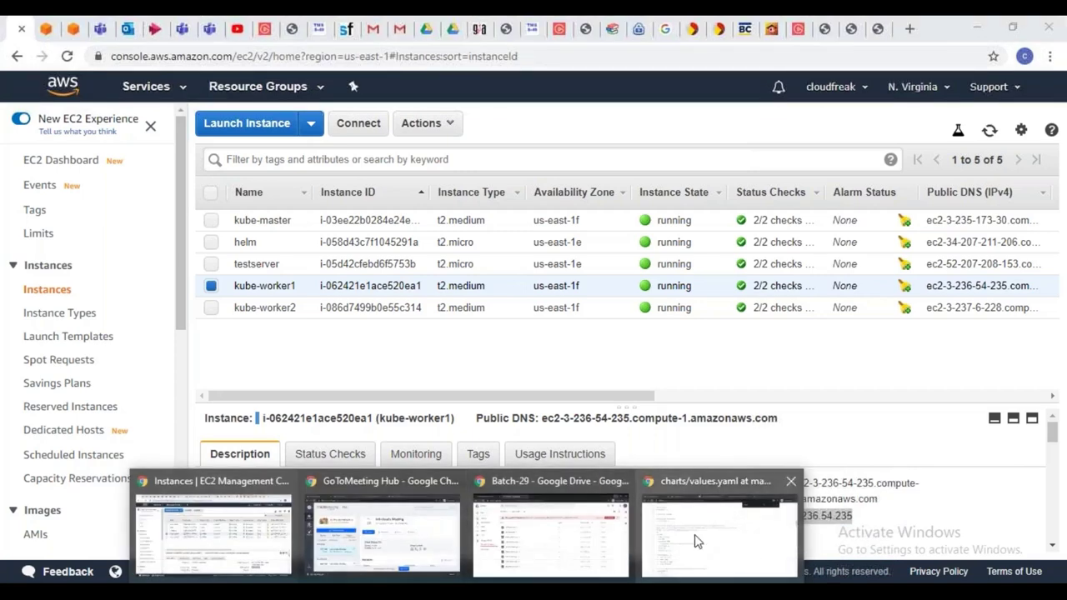
pyautogui.click(694, 565)
# Load Grafana at 3.236.54.235:32325 in the browser tab
pyautogui.click(475, 29)
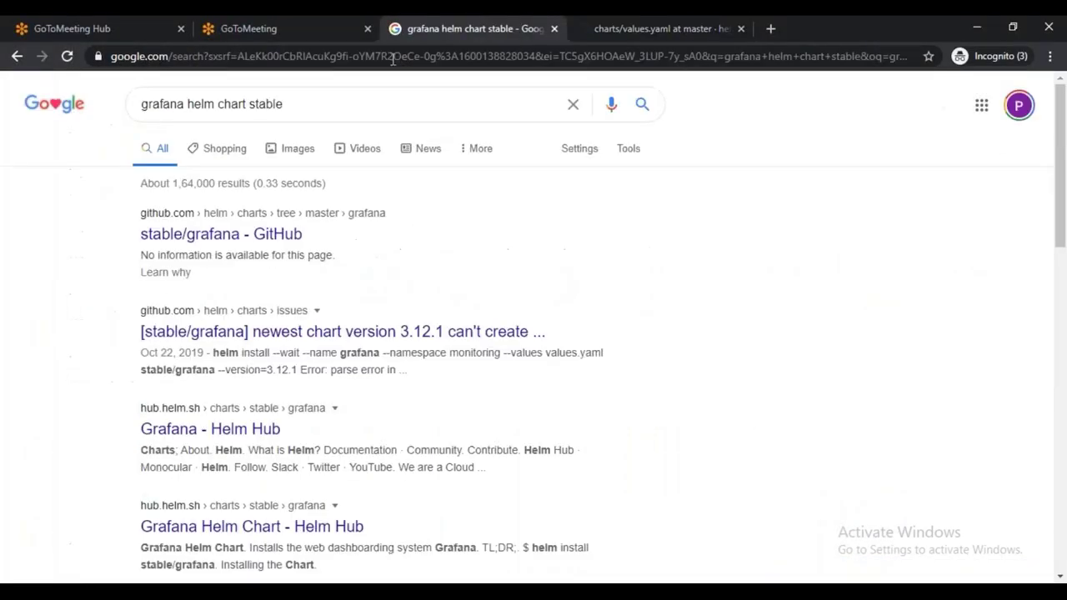
pyautogui.click(393, 59)
pyautogui.write('3.236.54.235:3232')
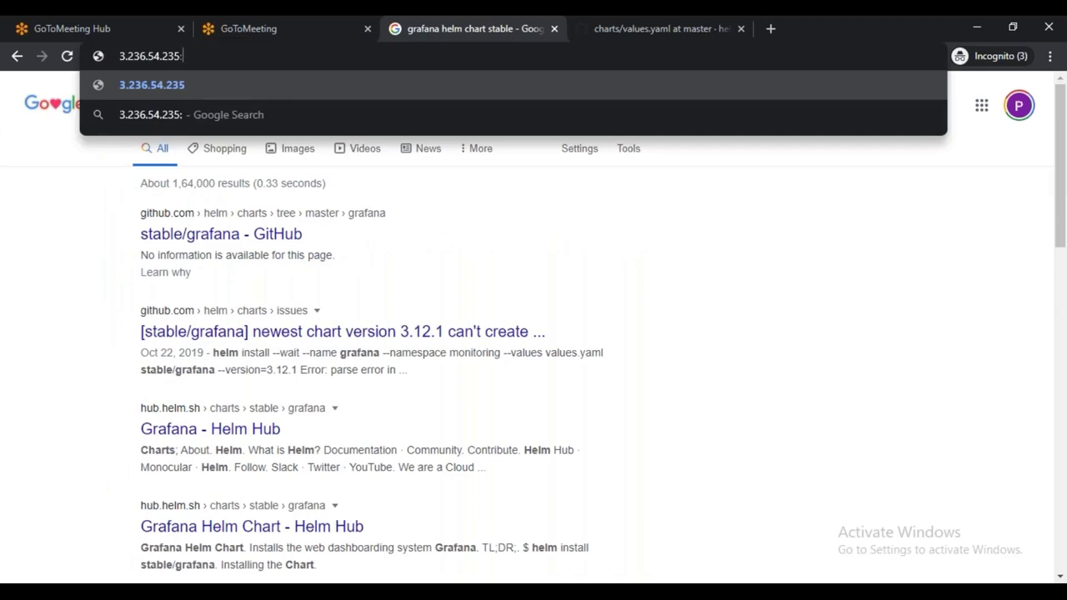
pyautogui.write('5')
pyautogui.press('Return')
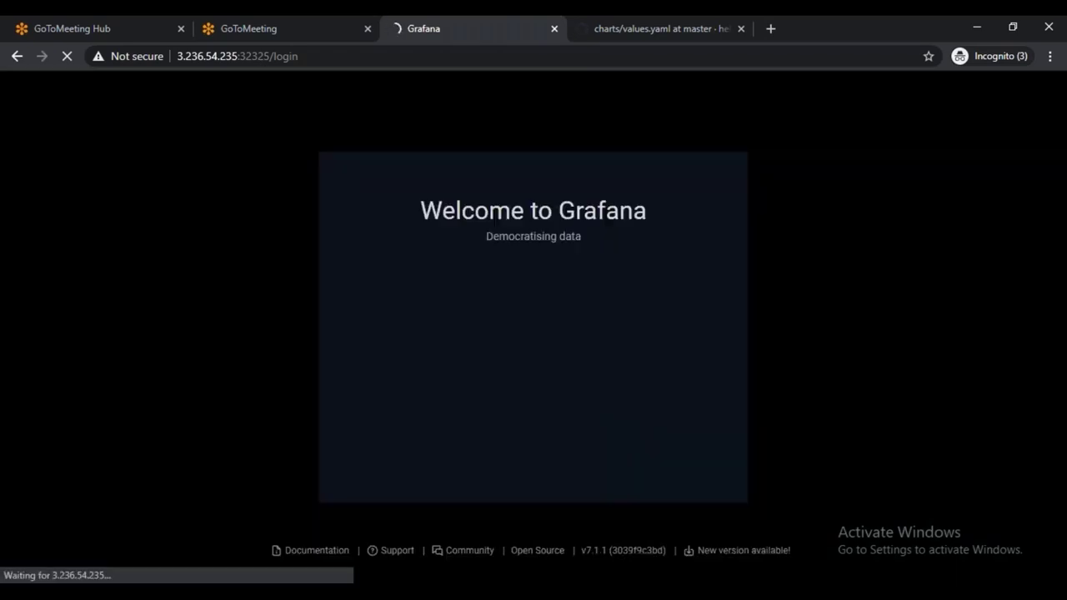
# Enter username admin and the admin password on the login form
pyautogui.write('admin')
pyautogui.press('Tab')
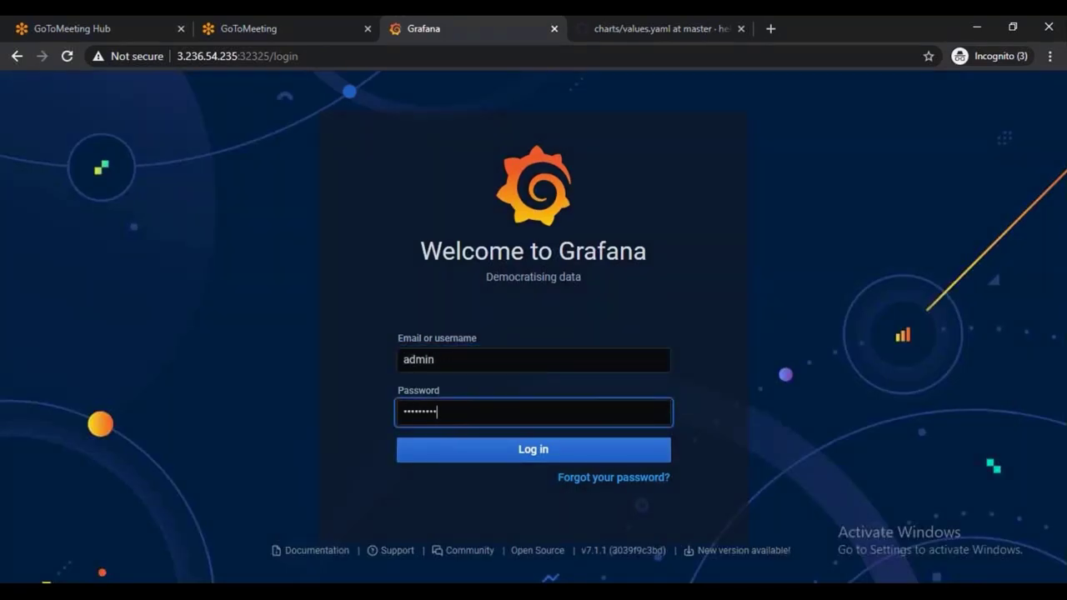
# Submit the login and scroll the Home page's Welcome to Grafana panel down and back up
pyautogui.press('Return')
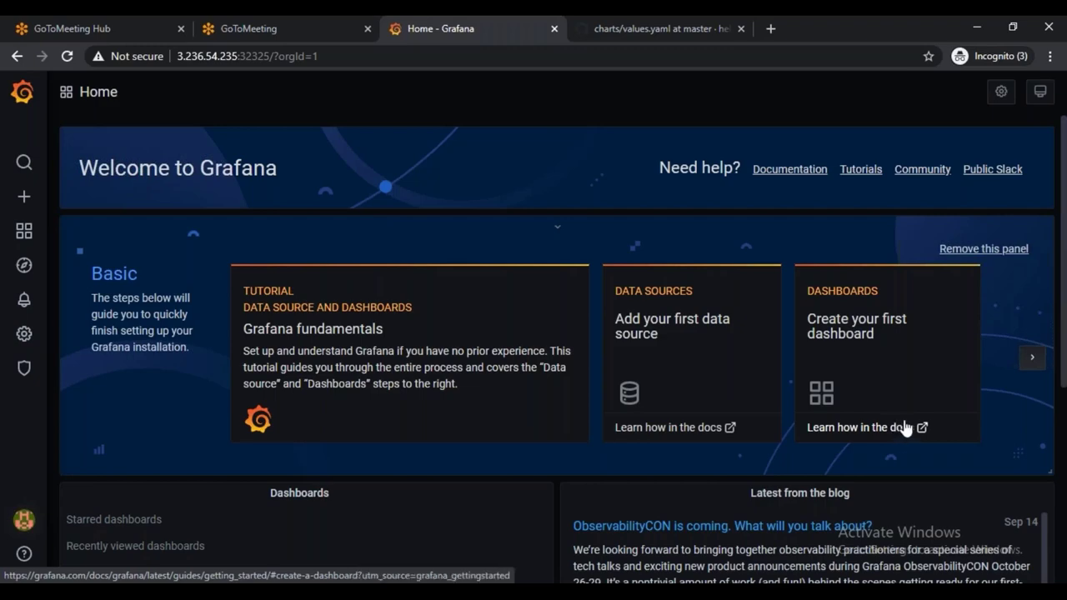
pyautogui.scroll(-2, 662, 400)
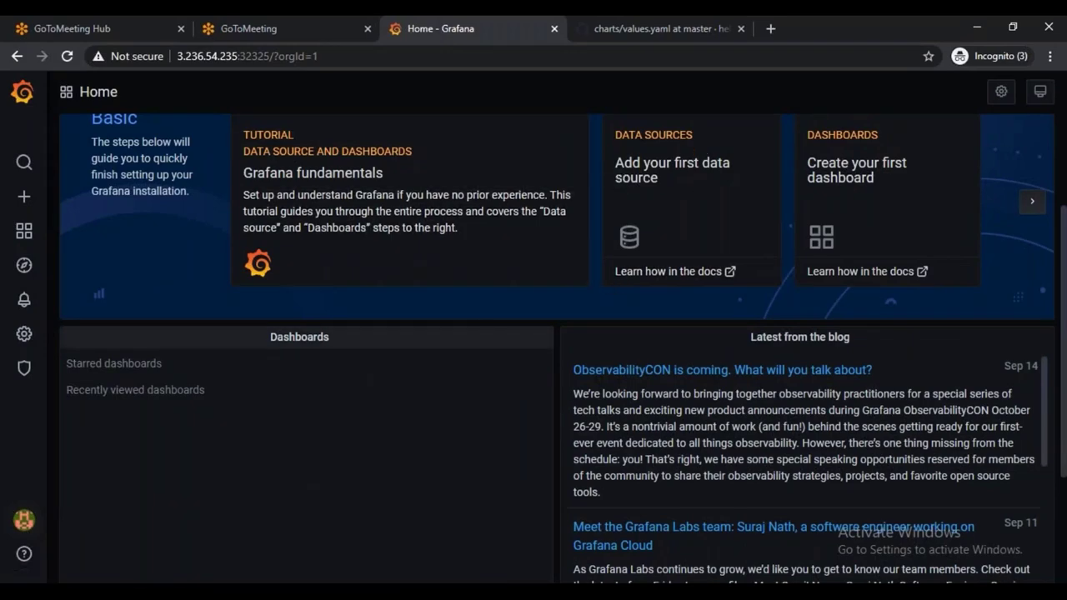
pyautogui.scroll(2, 488, 333)
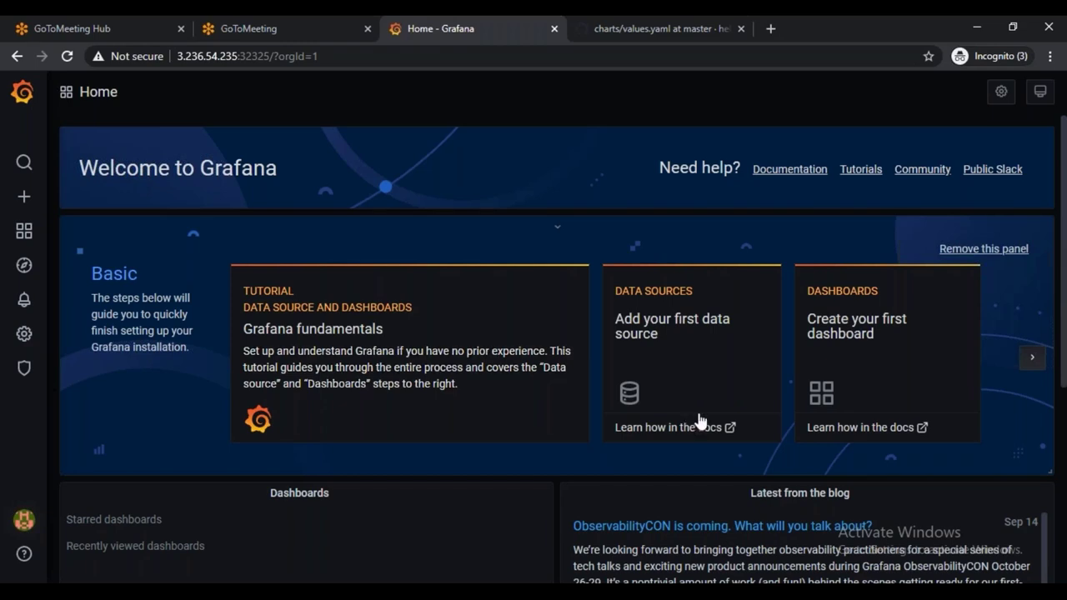
# Start adding a first data source and browse the type list from Prometheus to TestData DB
pyautogui.click(629, 390)
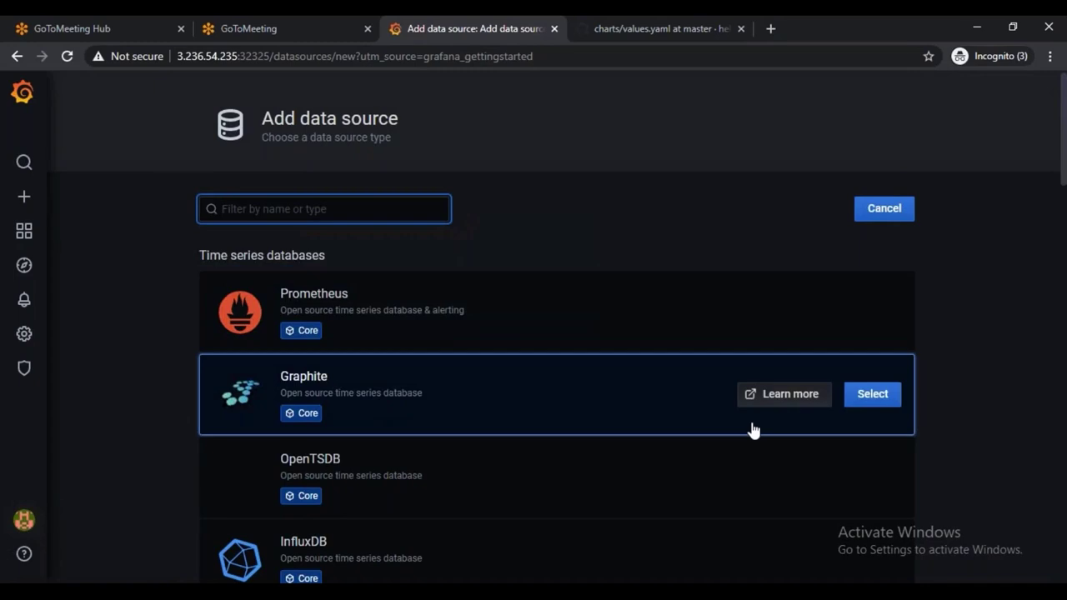
pyautogui.scroll(-1, 752, 431)
pyautogui.scroll(-2, 702, 466)
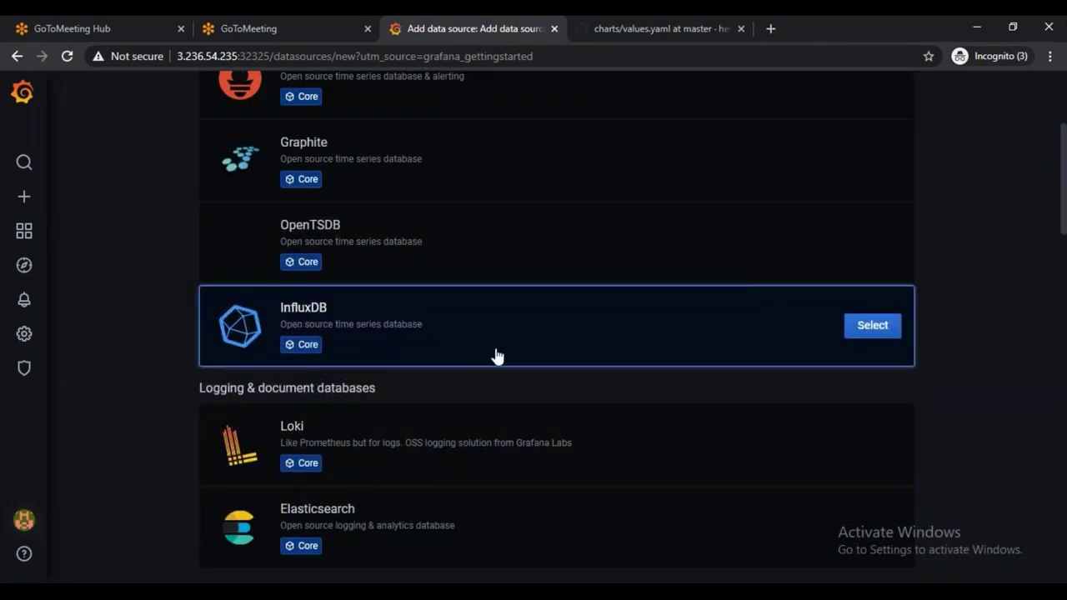
pyautogui.scroll(-2, 495, 358)
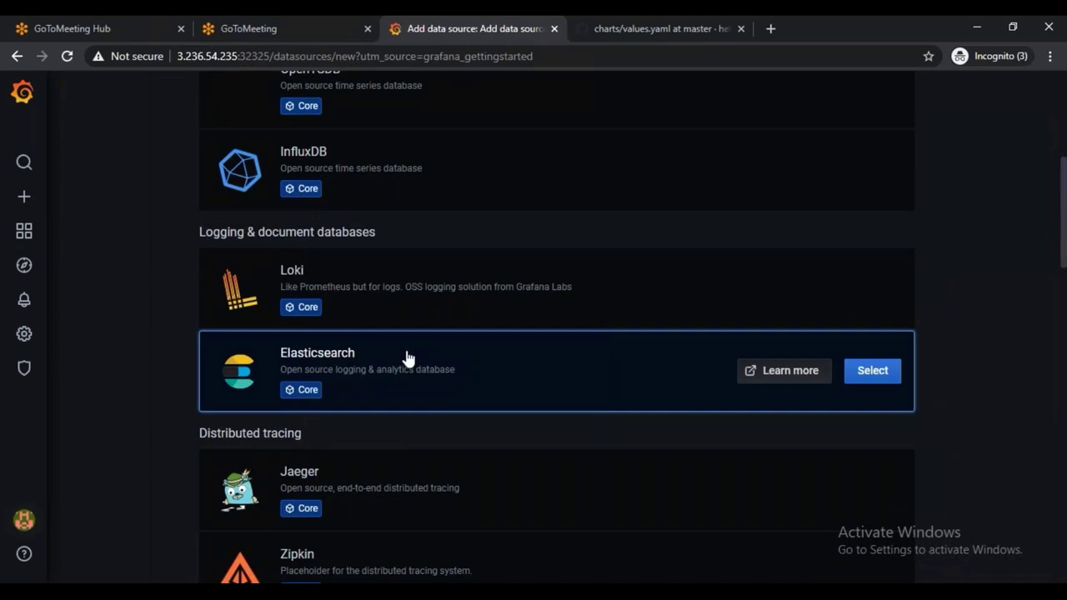
pyautogui.scroll(-5, 471, 389)
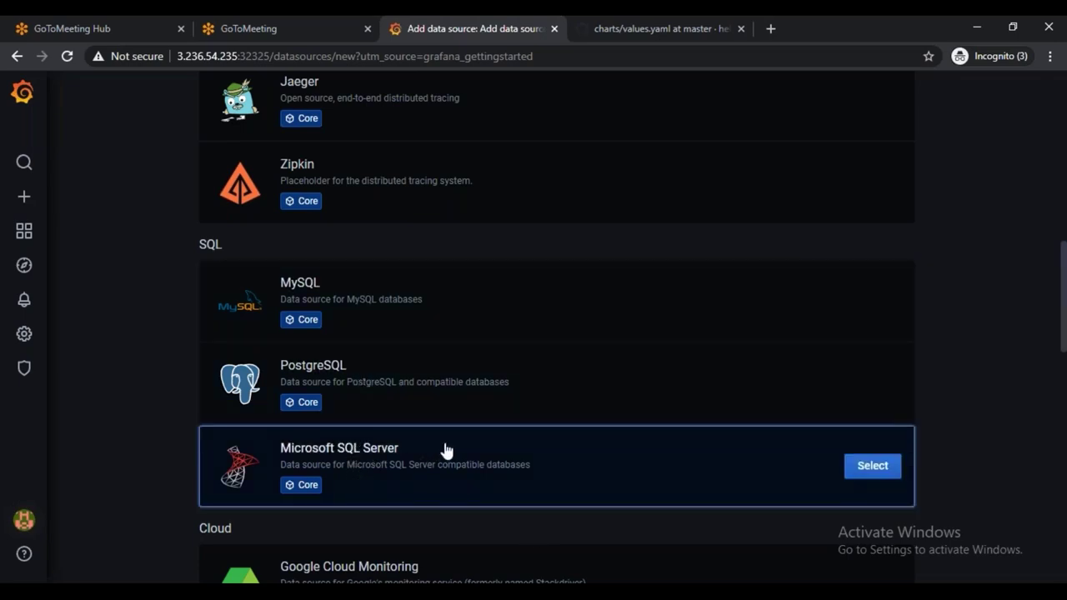
pyautogui.scroll(-3, 500, 408)
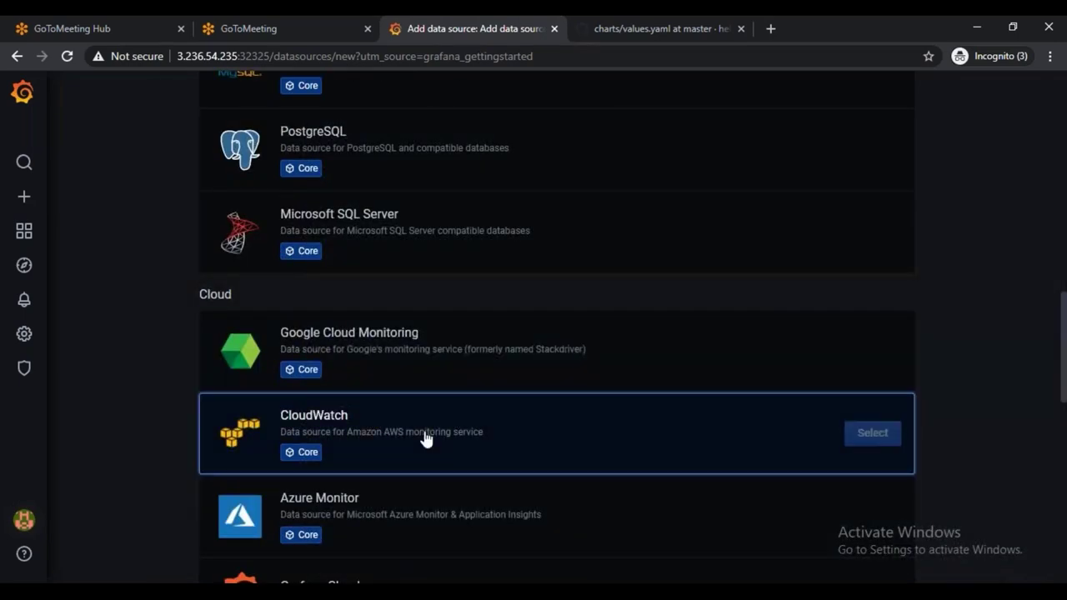
pyautogui.scroll(-2, 362, 303)
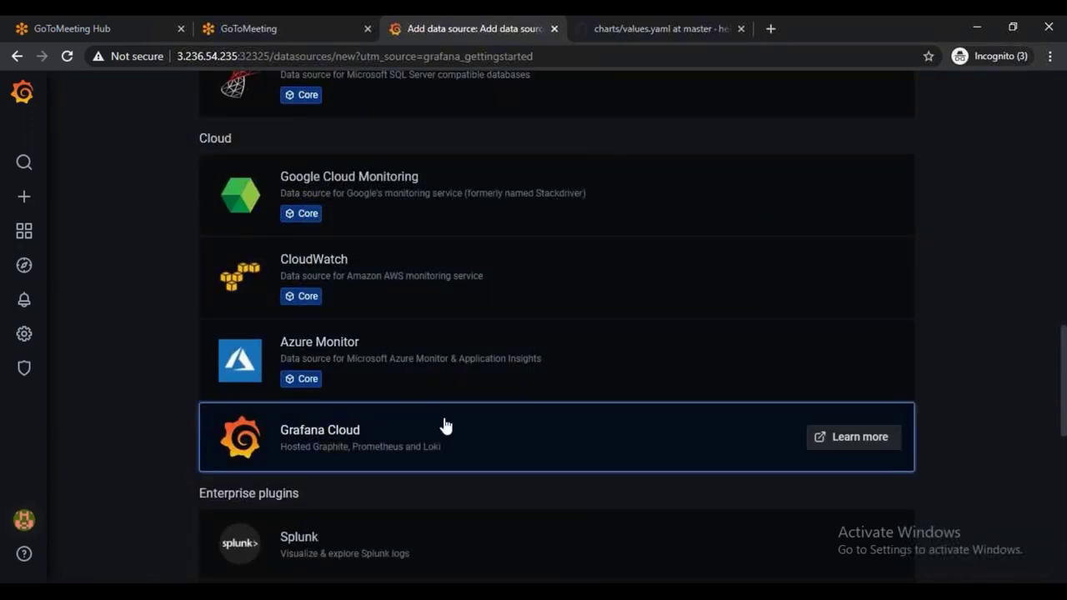
pyautogui.scroll(-2, 442, 433)
pyautogui.scroll(-2, 431, 437)
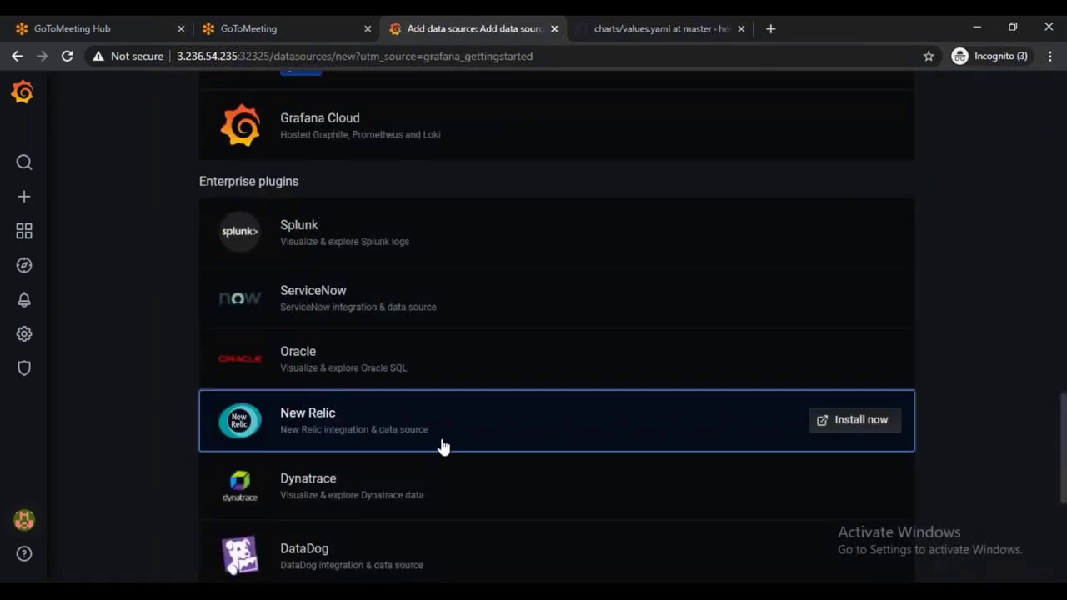
pyautogui.scroll(4, 519, 458)
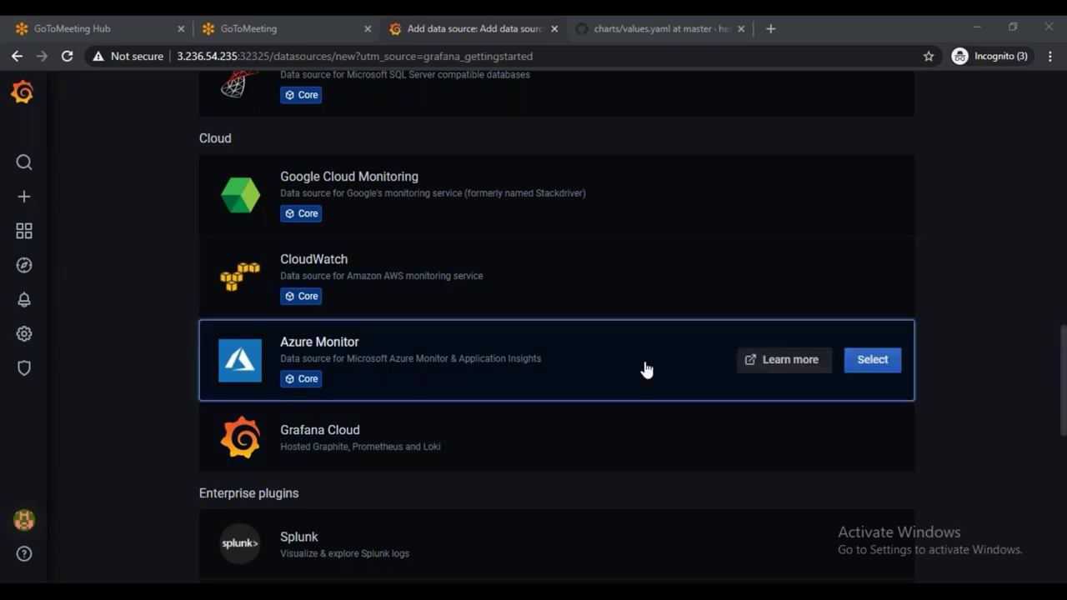
pyautogui.scroll(-6, 633, 392)
pyautogui.scroll(-2, 589, 417)
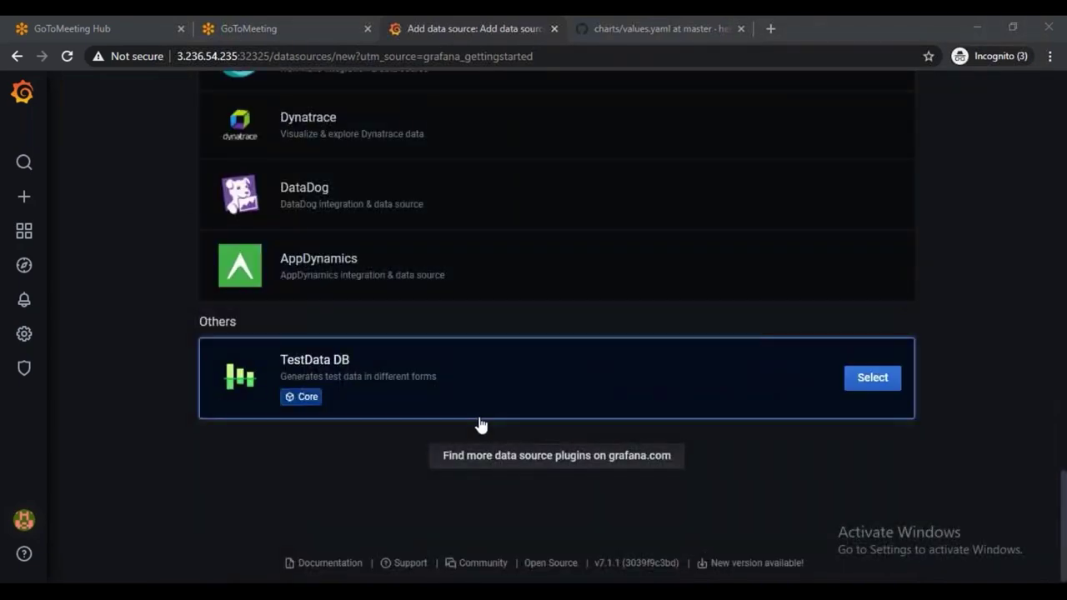
pyautogui.scroll(5, 481, 425)
pyautogui.scroll(15, 481, 425)
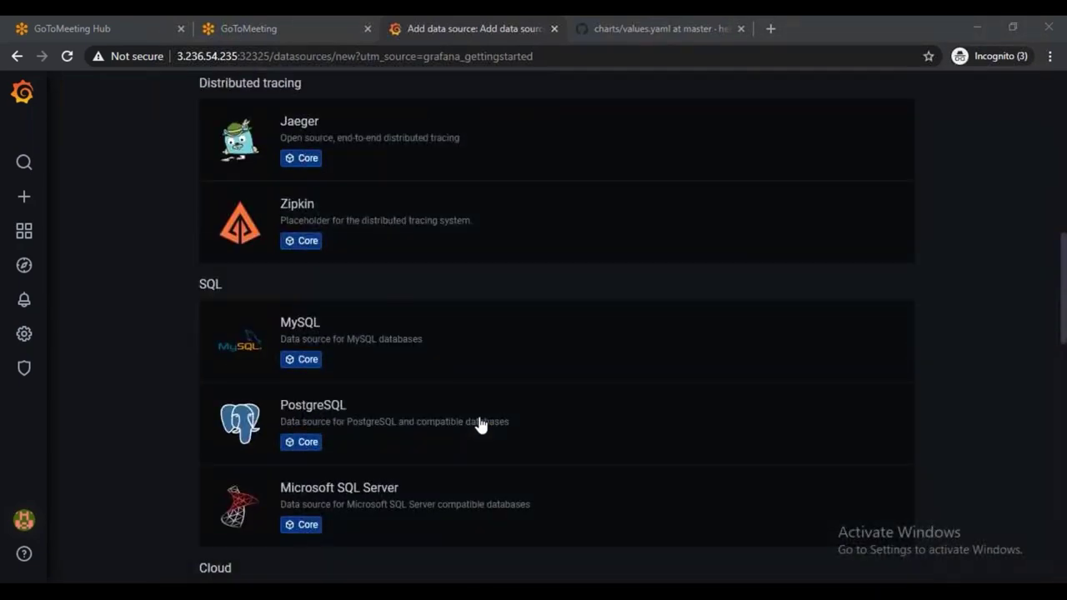
pyautogui.moveTo(374, 314)
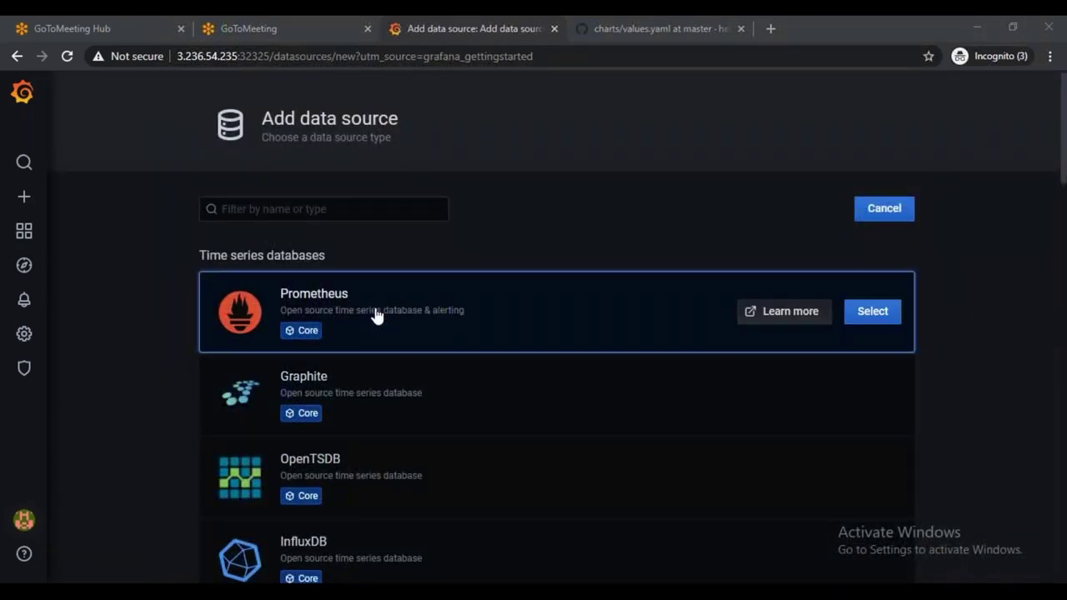
pyautogui.click(375, 314)
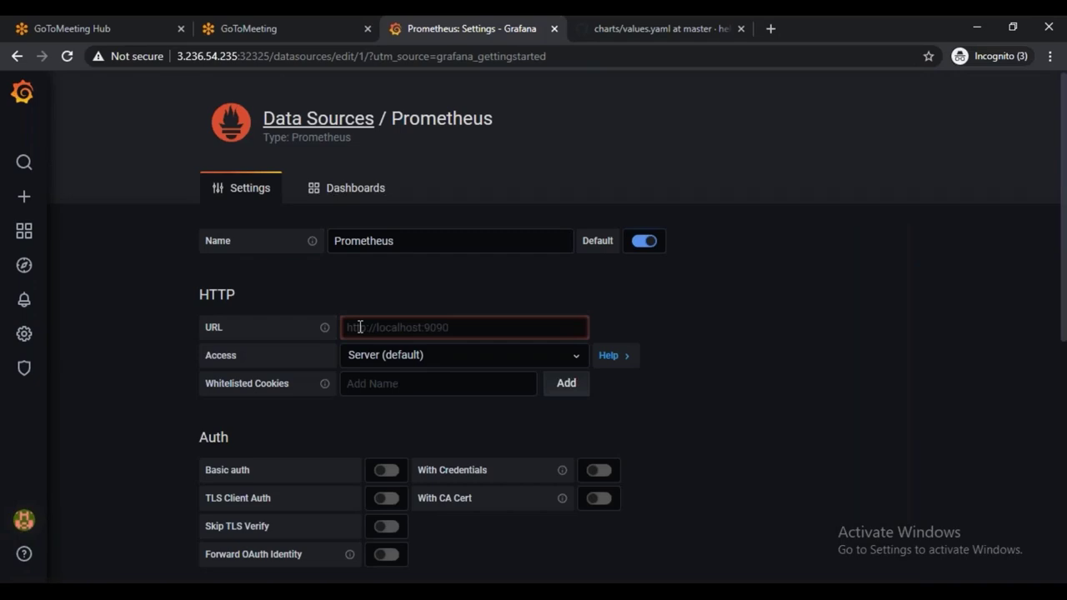
pyautogui.click(360, 326)
pyautogui.write('http://')
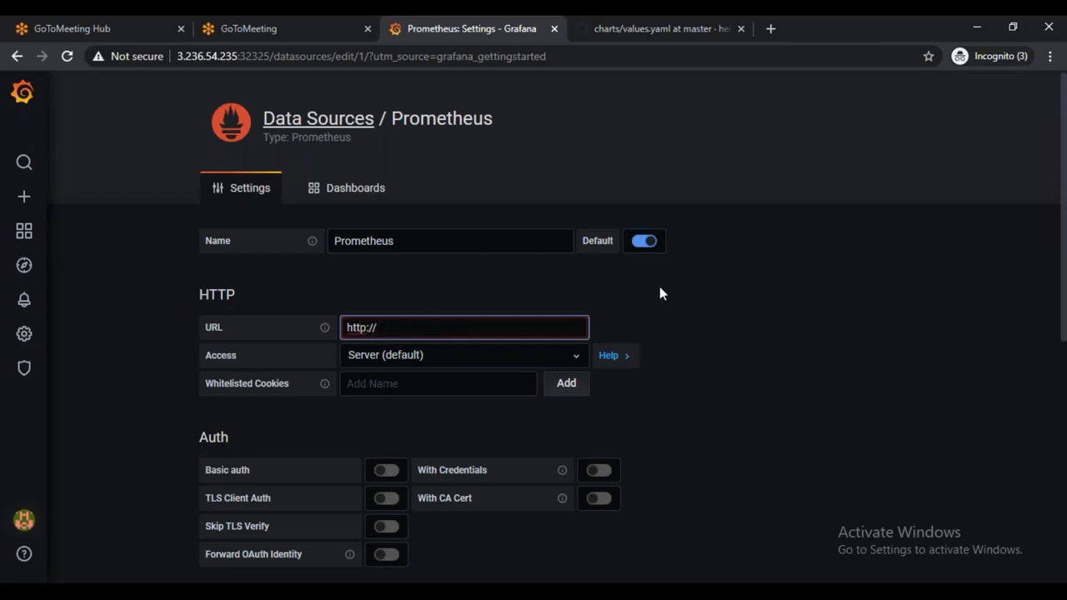
pyautogui.hotkey('alt', 'Tab')
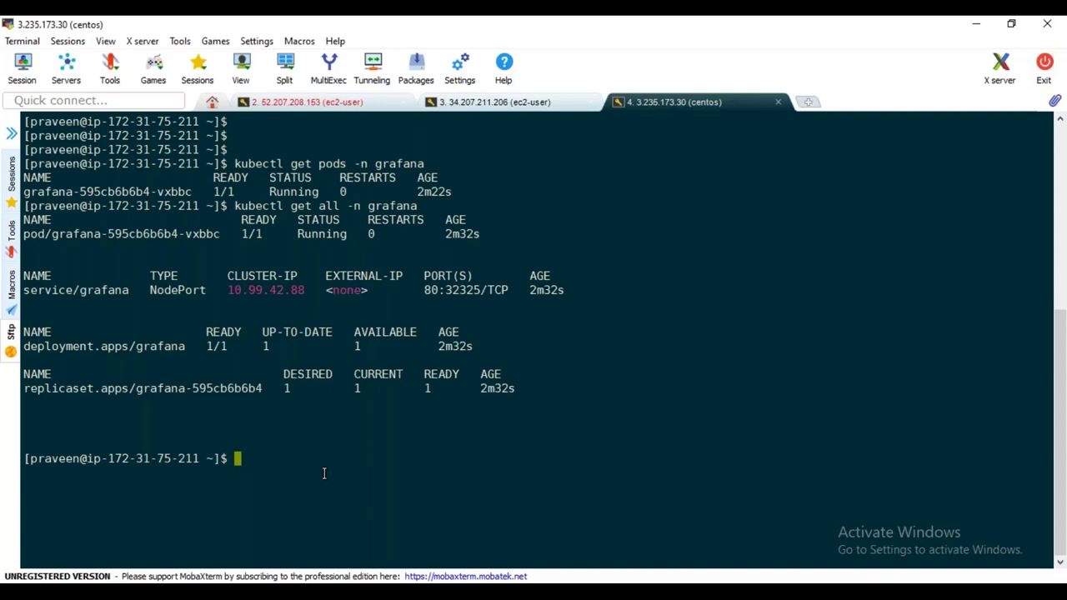
# Run 'kubectl get svc -n prometheus', mark the prometheus-server NodePort 32323, and return to Grafana
pyautogui.write('ubectl')
pyautogui.press('BackSpace')
pyautogui.press('BackSpace')
pyautogui.press('BackSpace')
pyautogui.press('BackSpace')
pyautogui.press('BackSpace')
pyautogui.press('BackSpace')
pyautogui.write('kubectl get svc -n prometheus')
pyautogui.press('Return')
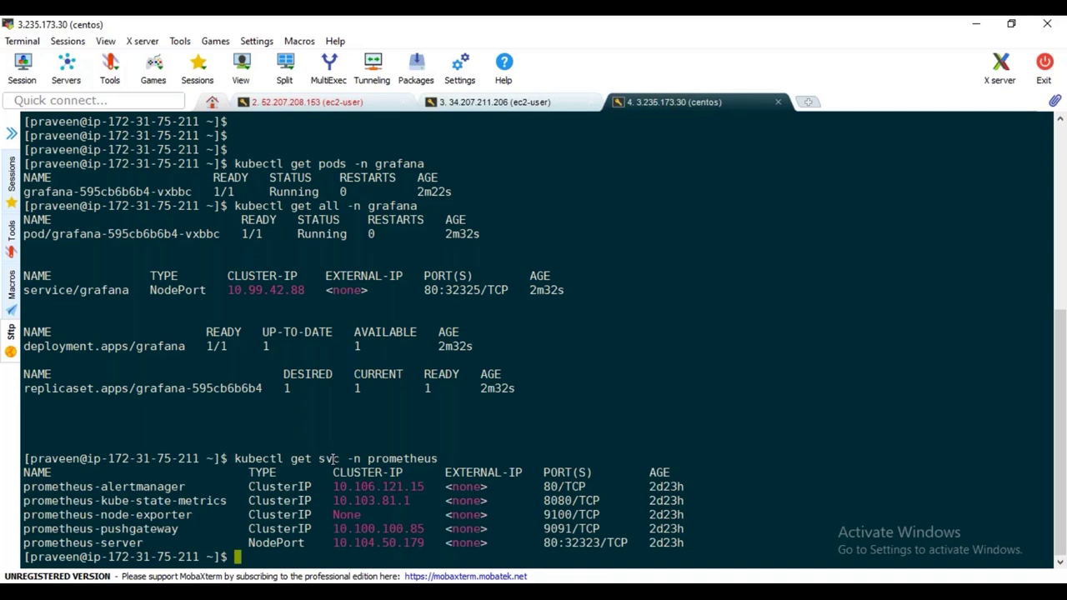
pyautogui.doubleClick(277, 543)
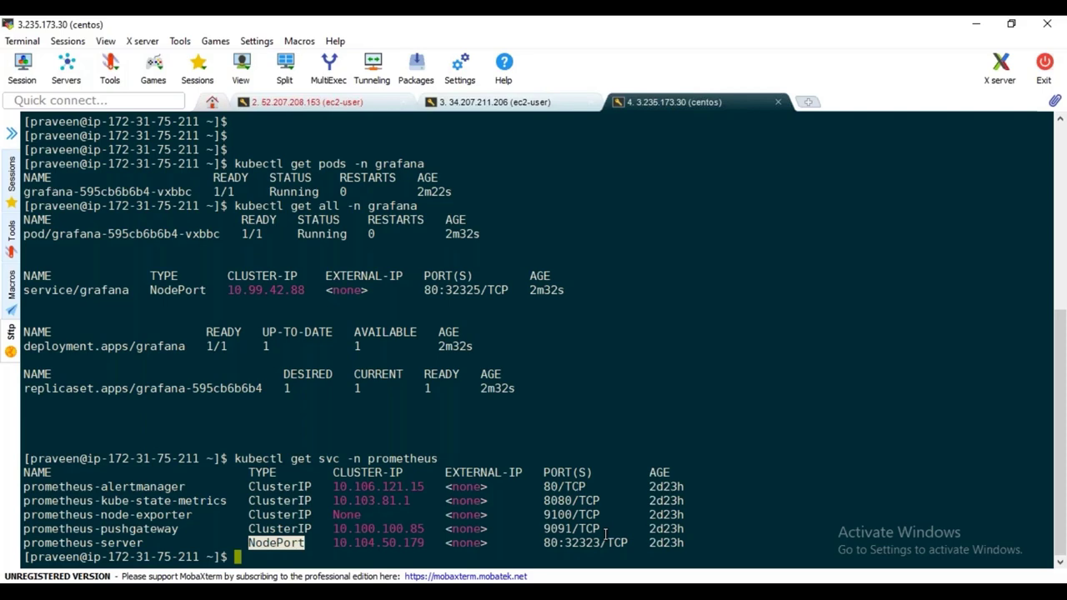
pyautogui.hotkey('alt', 'Tab')
pyautogui.click(651, 530)
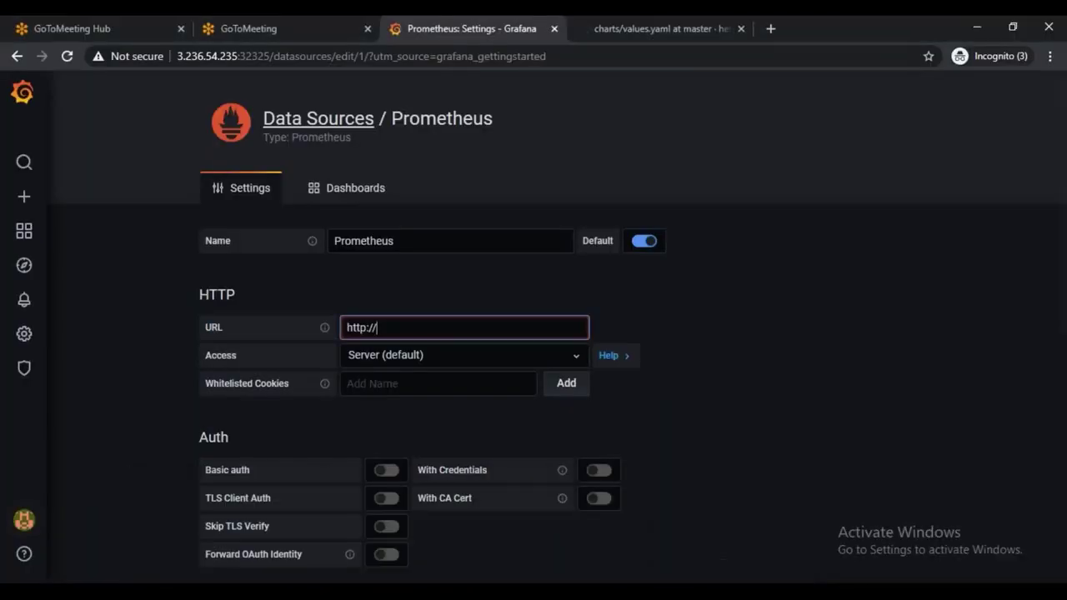
# Fill the data source URL with the server address copied from the address bar, on port 32323
pyautogui.moveTo(176, 55); pyautogui.dragTo(238, 56)
pyautogui.hotkey('ctrl', 'c')
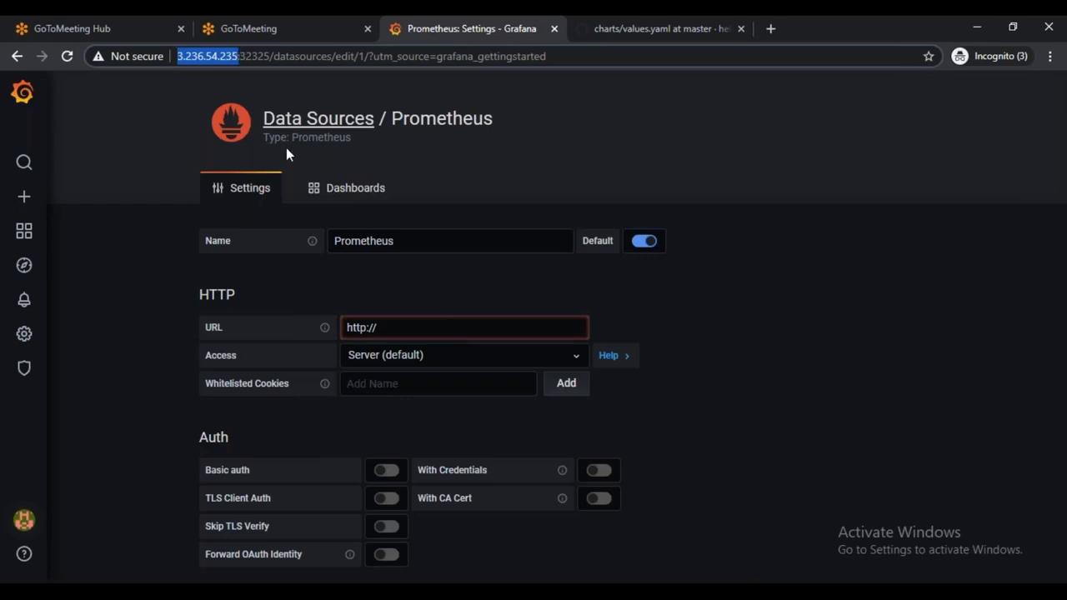
pyautogui.click(404, 330)
pyautogui.hotkey('ctrl', 'v')
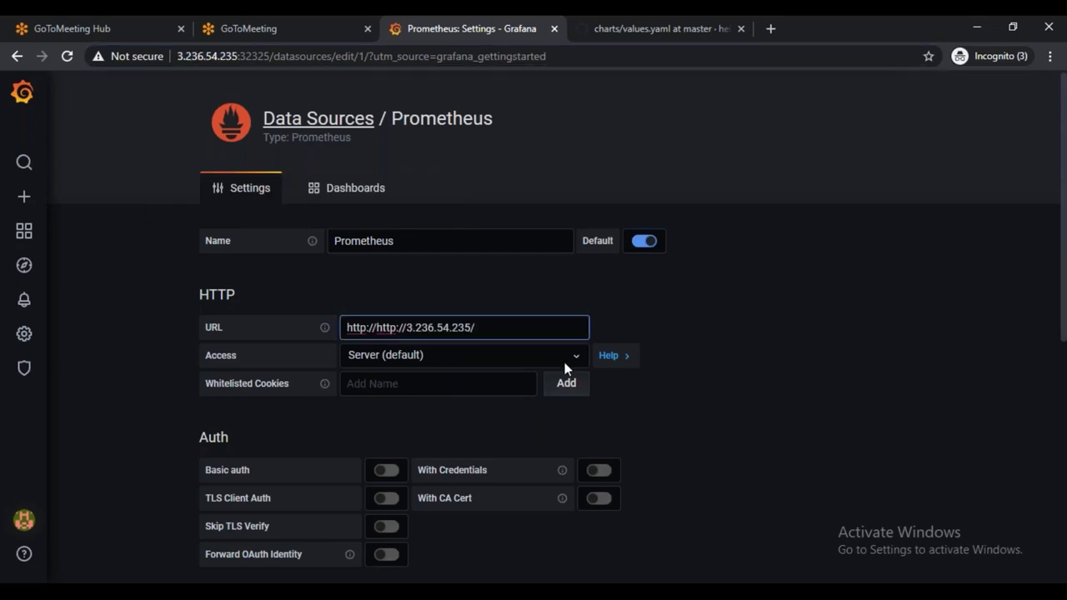
pyautogui.press('BackSpace')
pyautogui.write('5:32323')
# Set Access to Browser and save and test the Prometheus data source
pyautogui.click(443, 354)
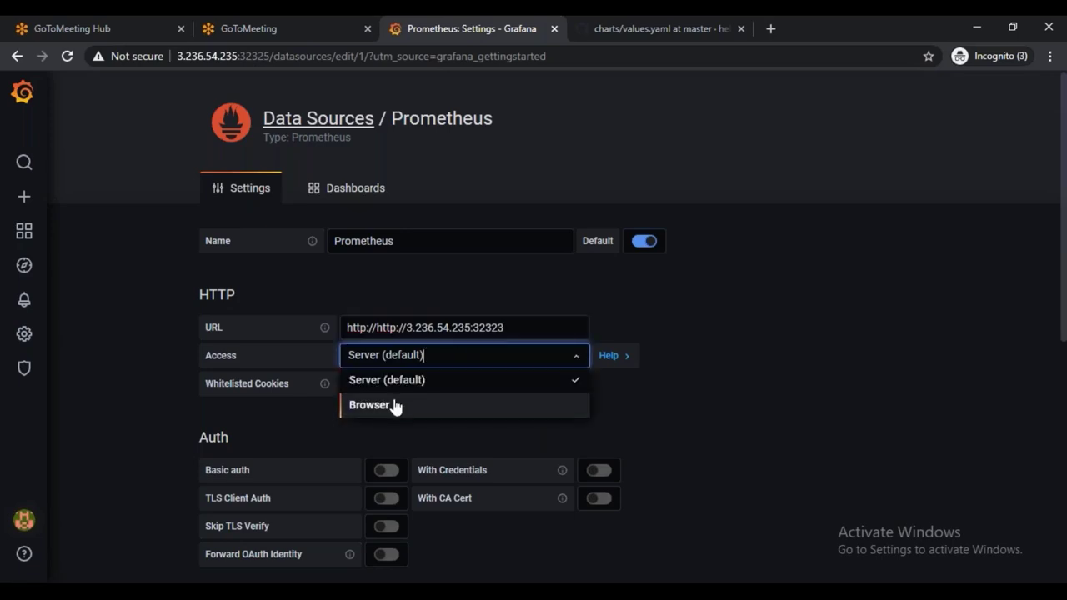
pyautogui.click(393, 404)
pyautogui.scroll(-5, 646, 440)
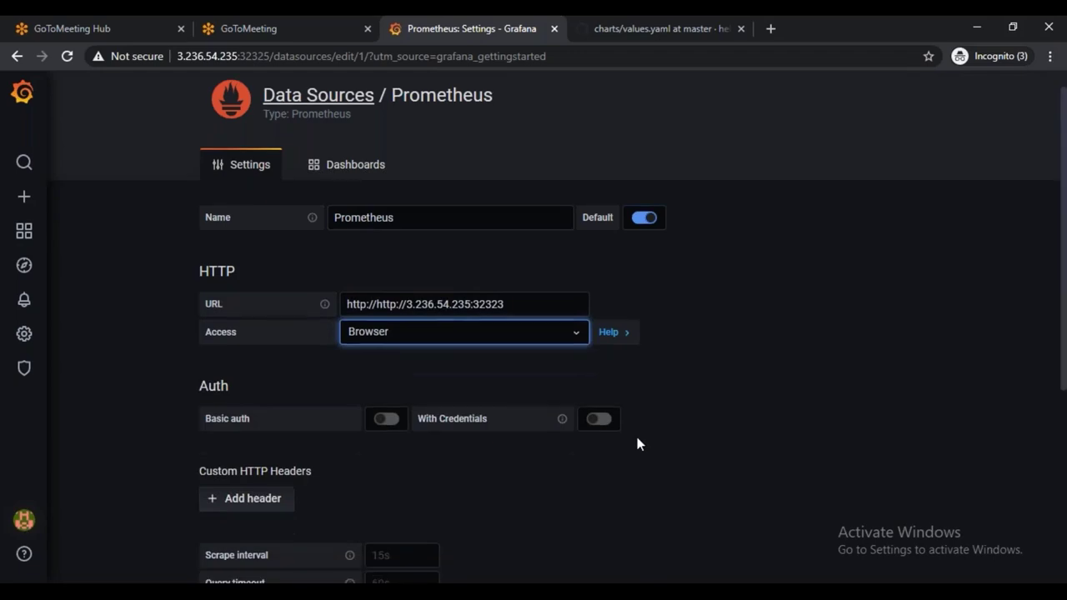
pyautogui.click(240, 487)
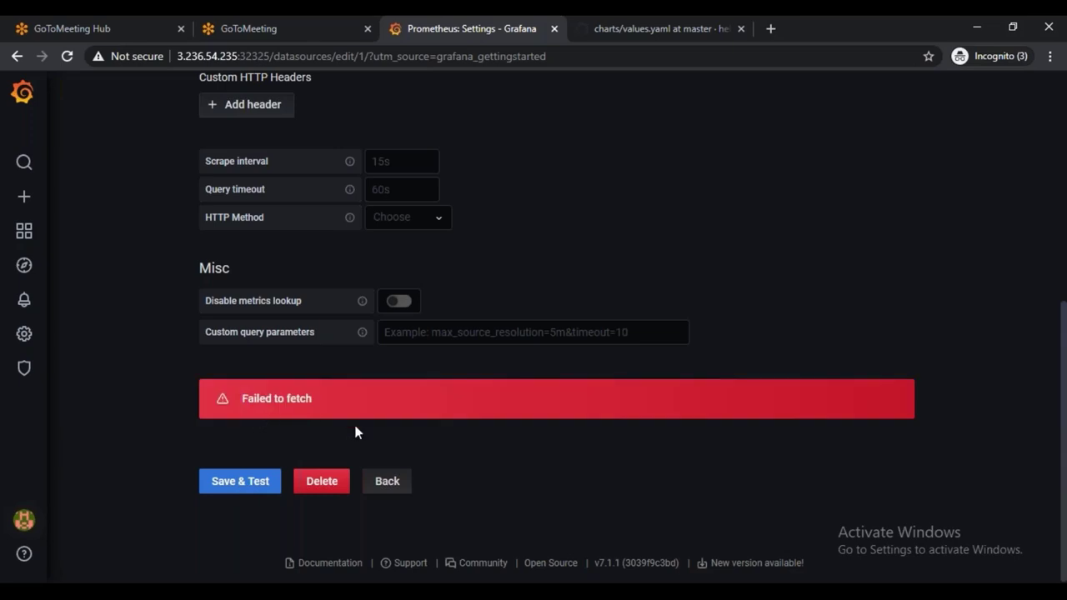
pyautogui.scroll(4, 507, 454)
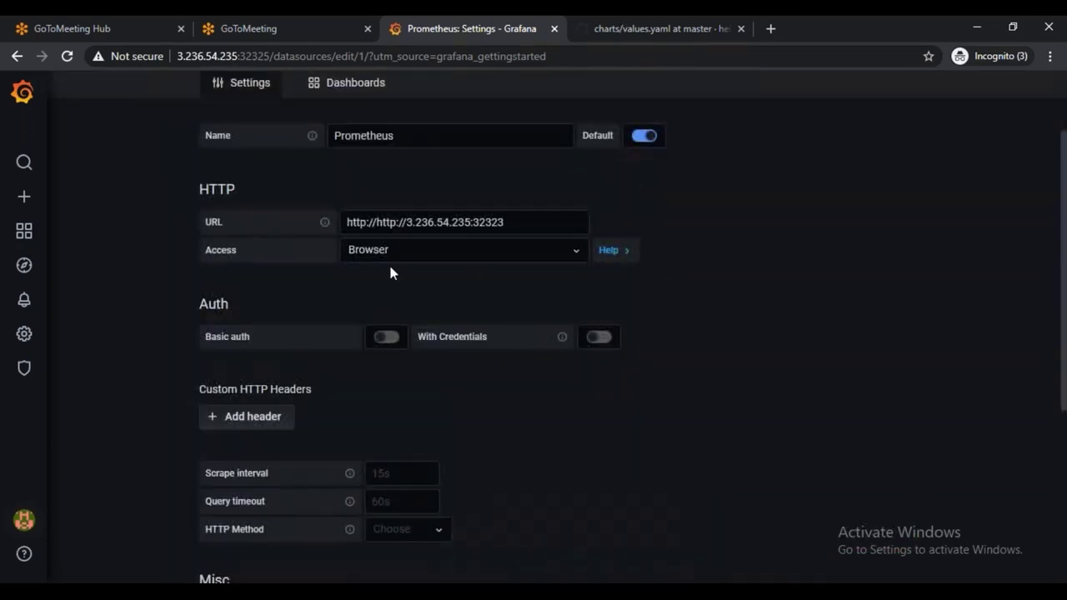
pyautogui.click(370, 221)
pyautogui.press('BackSpace')
pyautogui.press('BackSpace')
pyautogui.press('BackSpace')
pyautogui.press('BackSpace')
pyautogui.press('BackSpace')
pyautogui.press('Delete')
pyautogui.press('Delete')
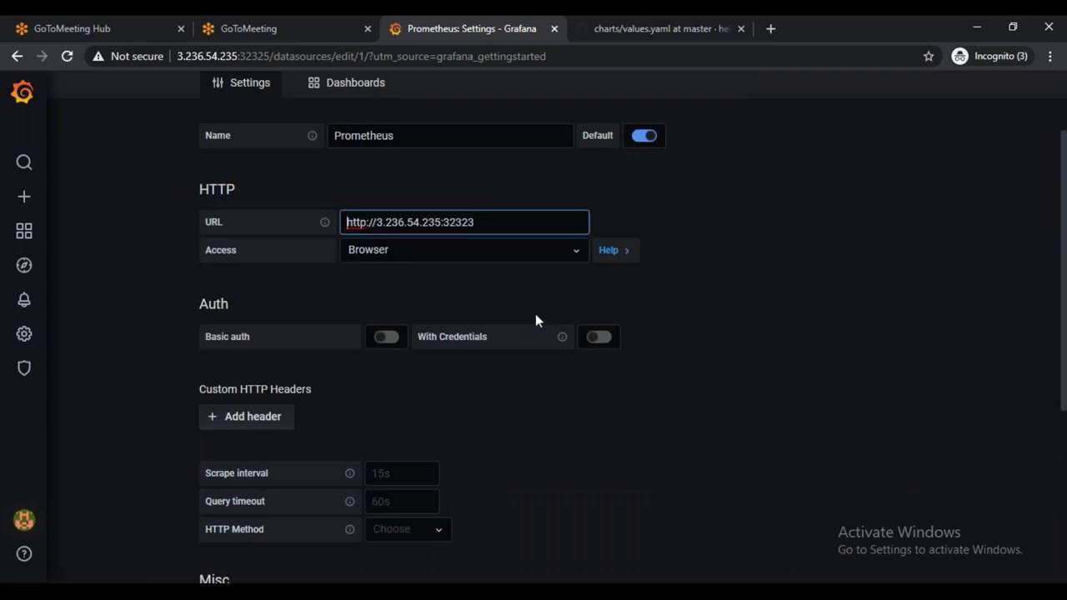
pyautogui.scroll(-3, 717, 331)
pyautogui.click(227, 560)
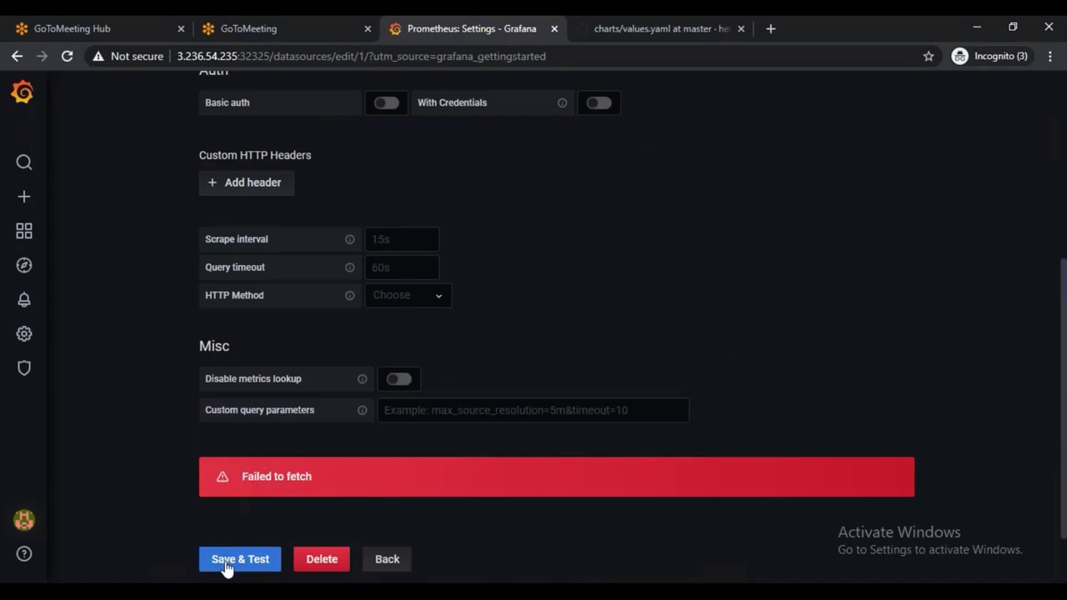
pyautogui.click(200, 560)
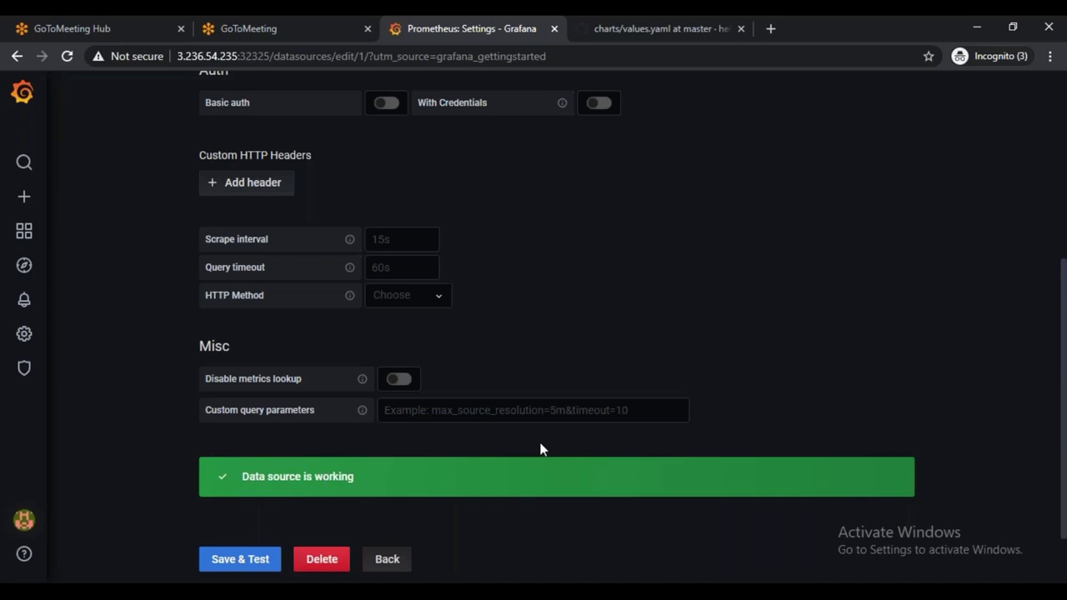
pyautogui.scroll(4, 540, 445)
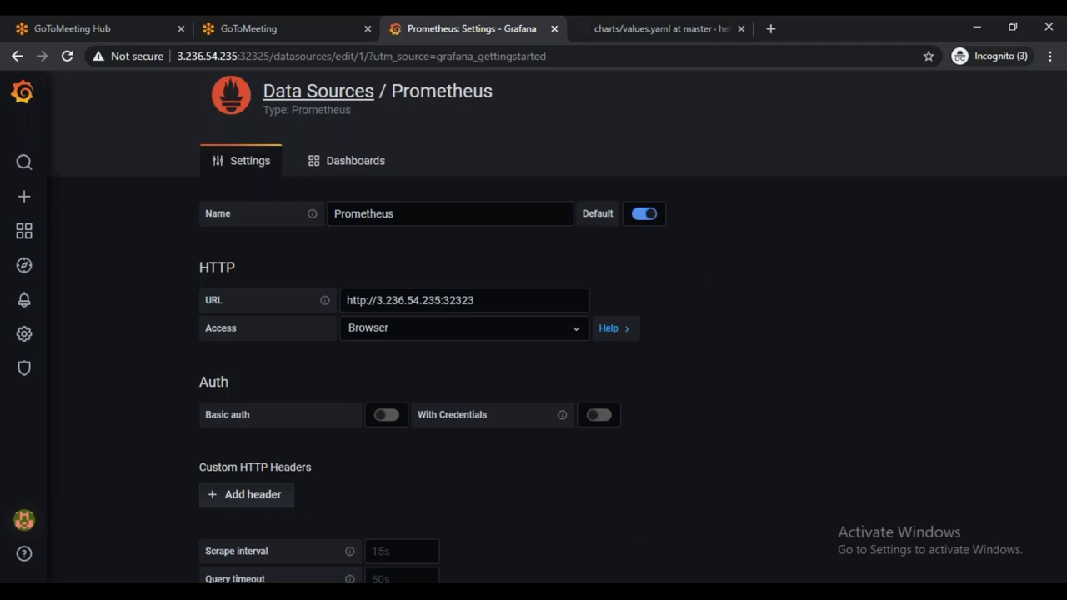
# Recheck the prometheus-server NodePort entry in the terminal's service list
pyautogui.hotkey('alt', 'Tab')
pyautogui.doubleClick(297, 543)
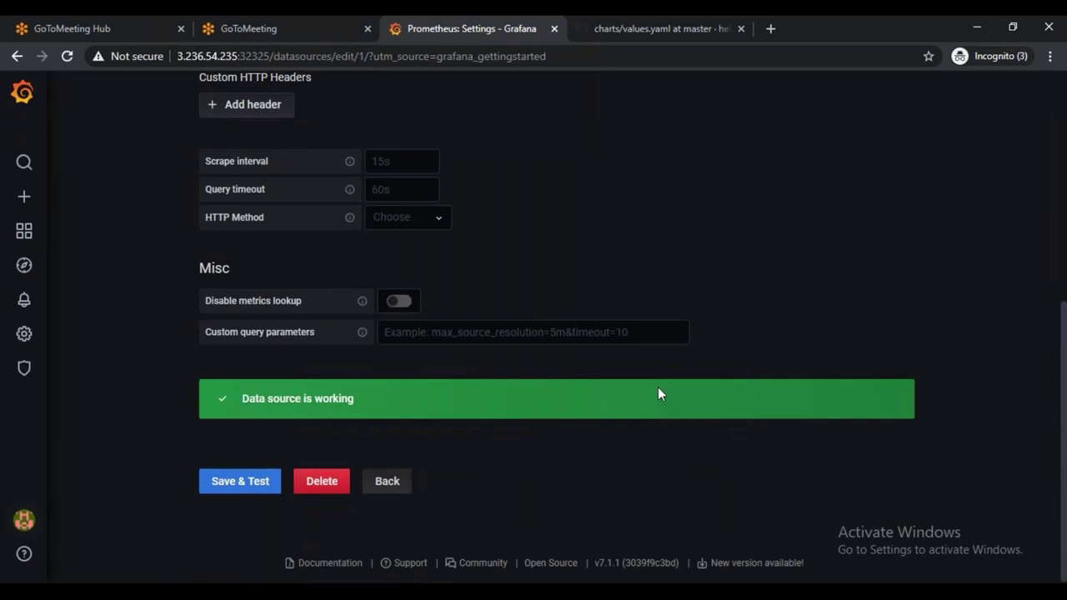
pyautogui.scroll(5, 540, 442)
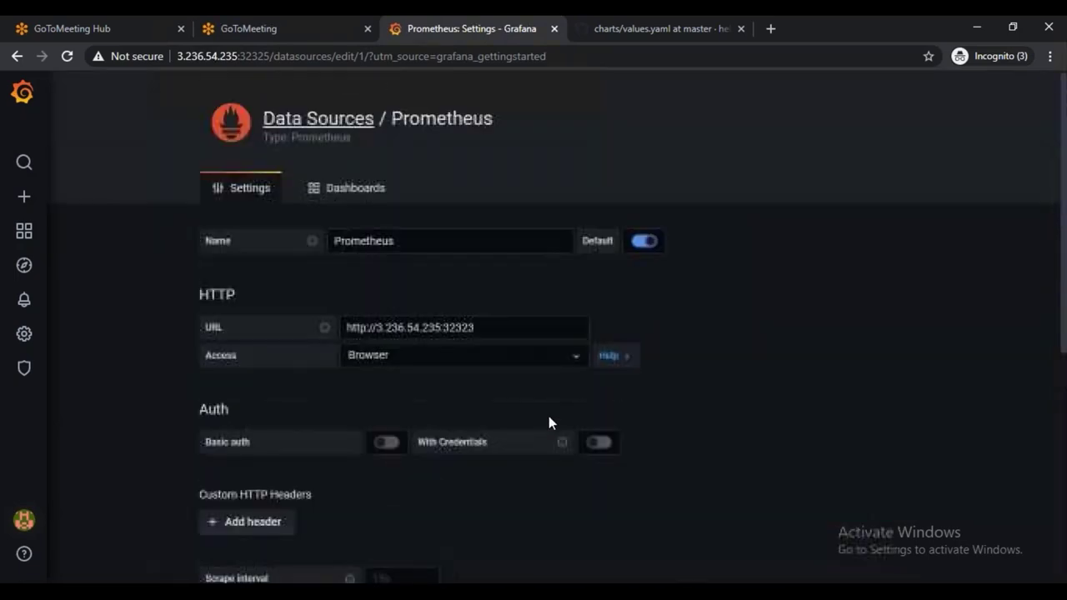
# From the Grafana home page, create the first dashboard and add a new panel
pyautogui.moveTo(23, 234)
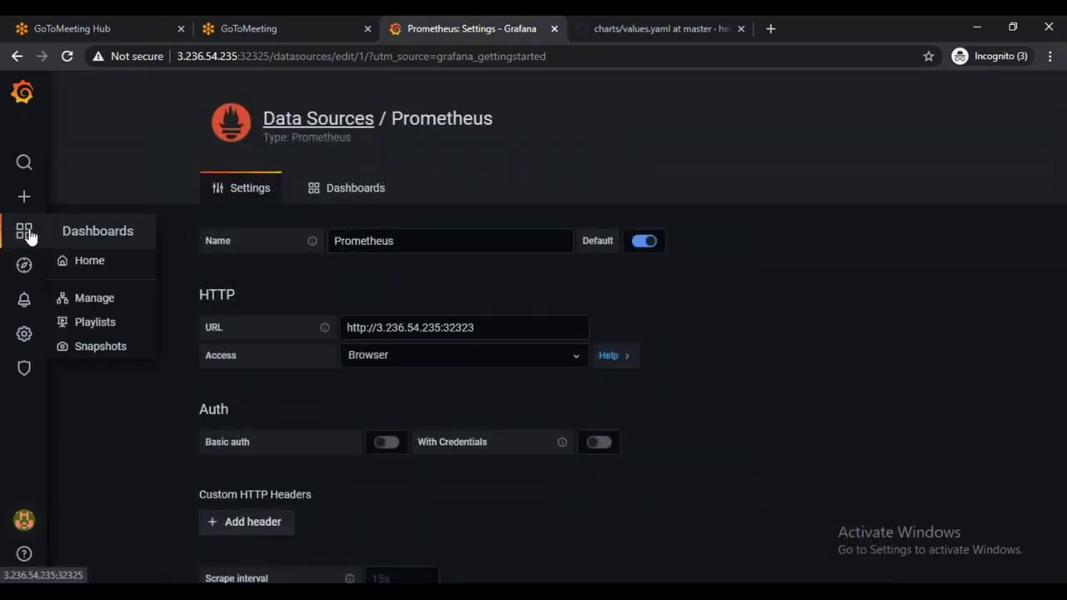
pyautogui.click(90, 262)
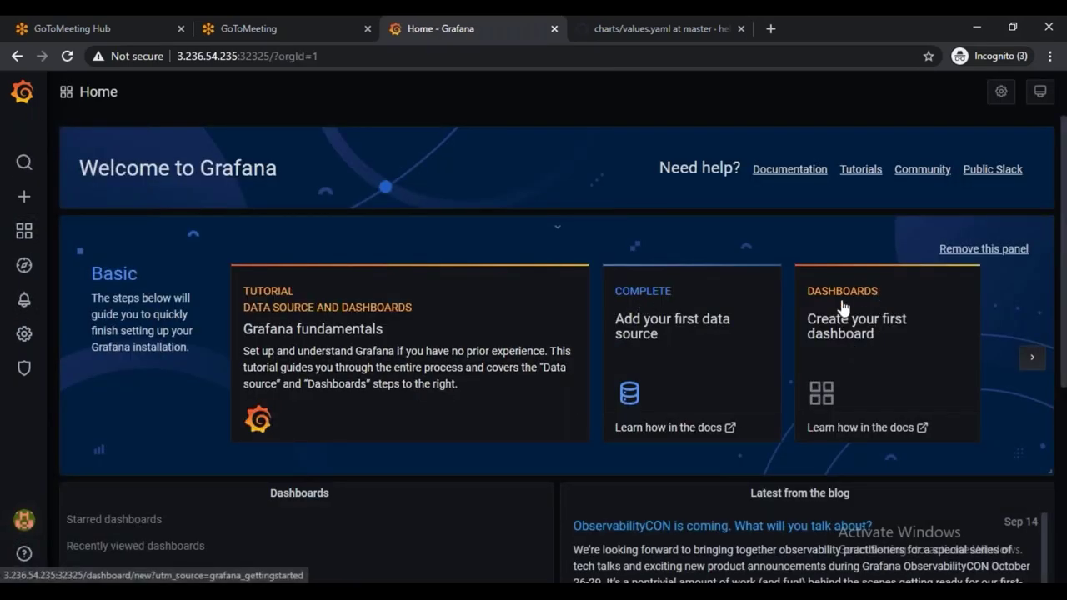
pyautogui.click(859, 326)
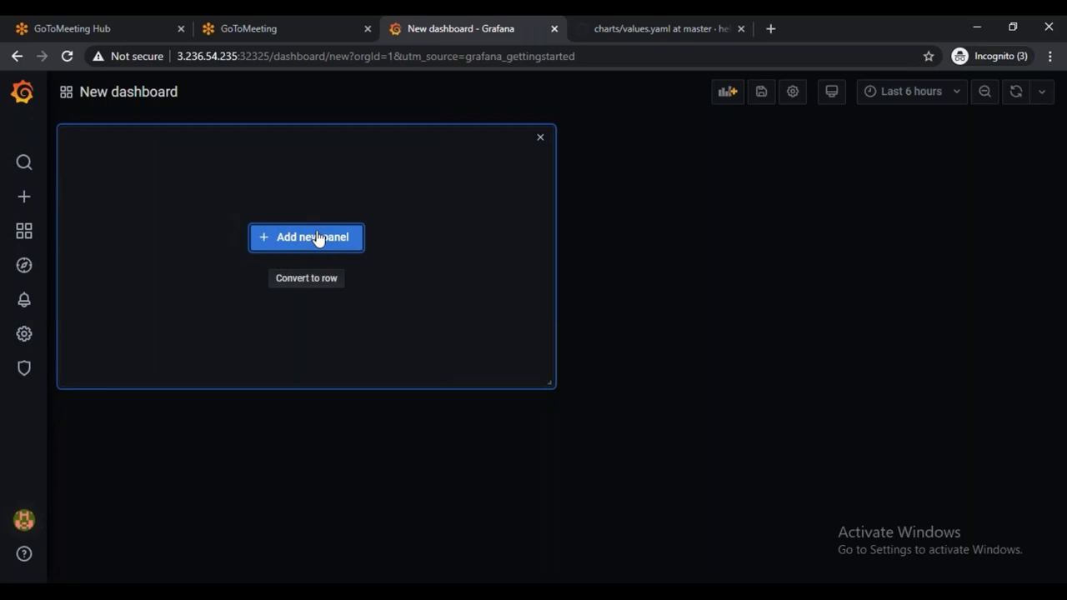
pyautogui.click(314, 240)
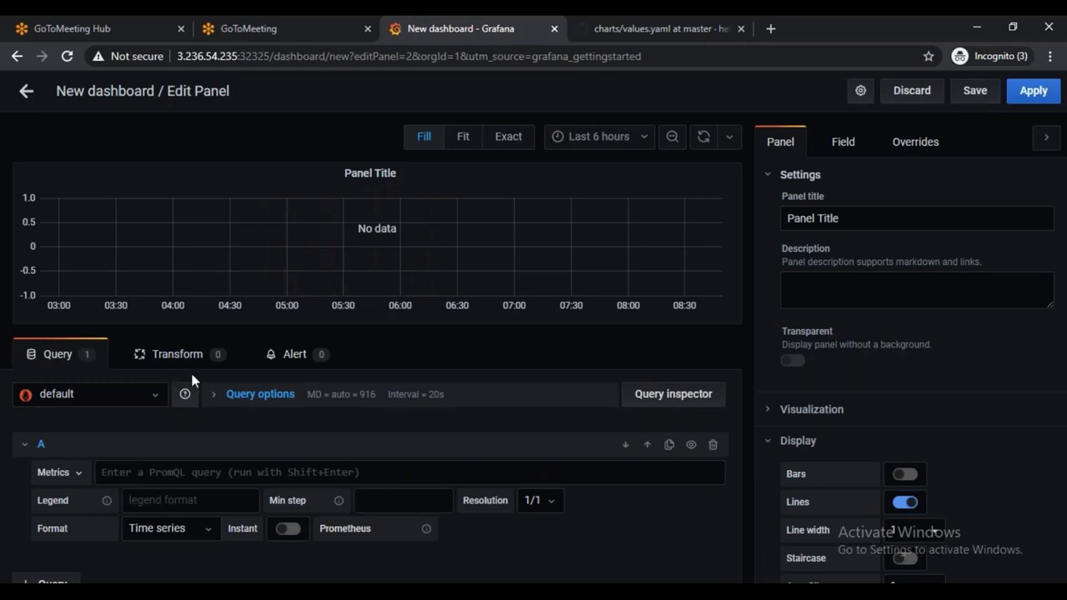
# Start a PromQL metrics query by typing 'cpu' in the Metrics field
pyautogui.click(131, 473)
pyautogui.click(74, 473)
pyautogui.click(73, 473)
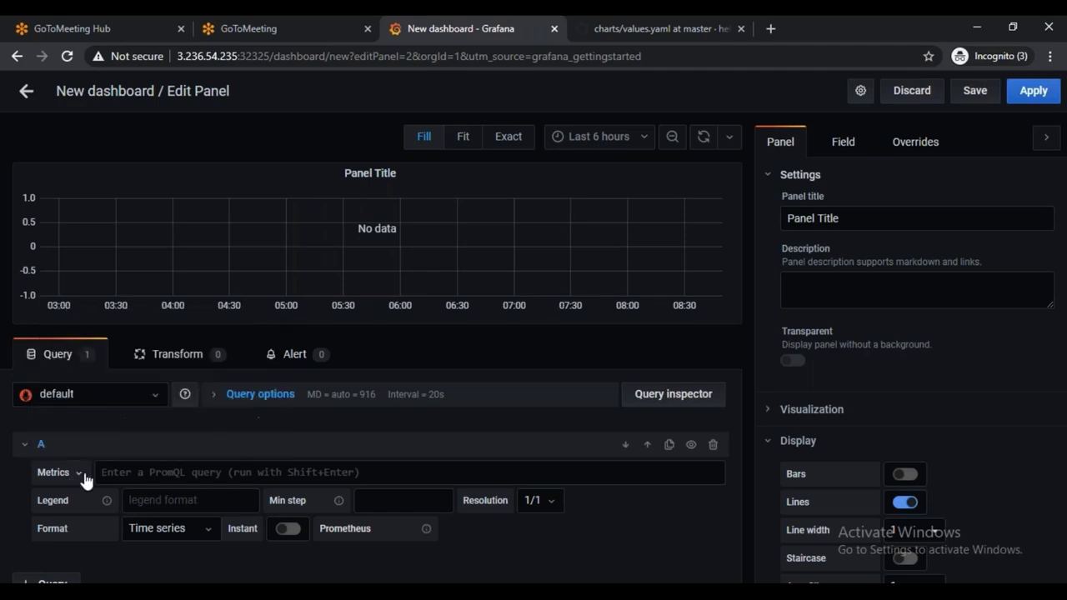
pyautogui.click(152, 473)
pyautogui.write('cpu')
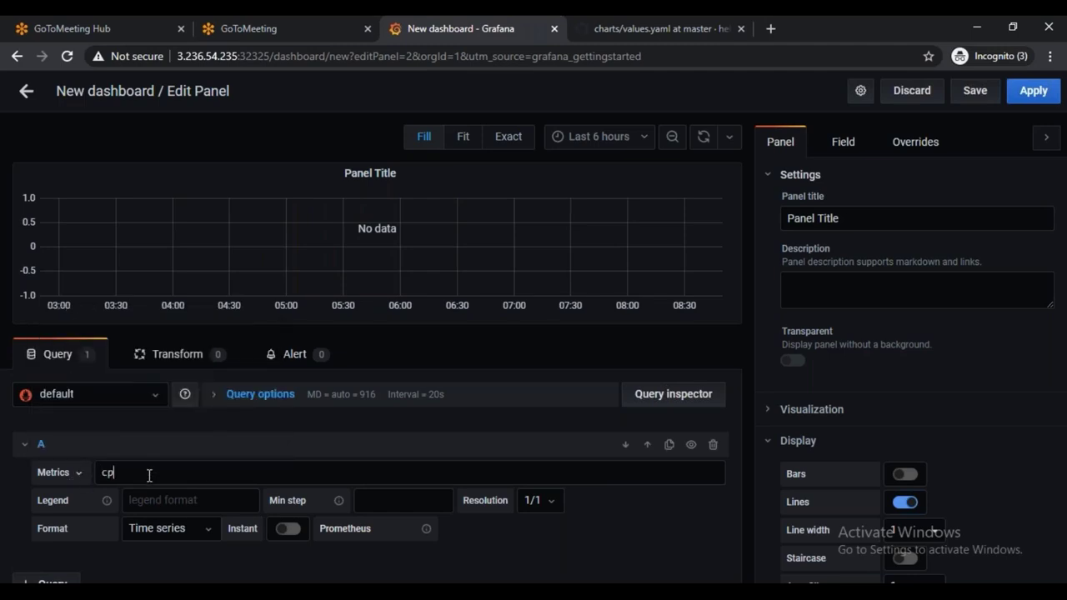